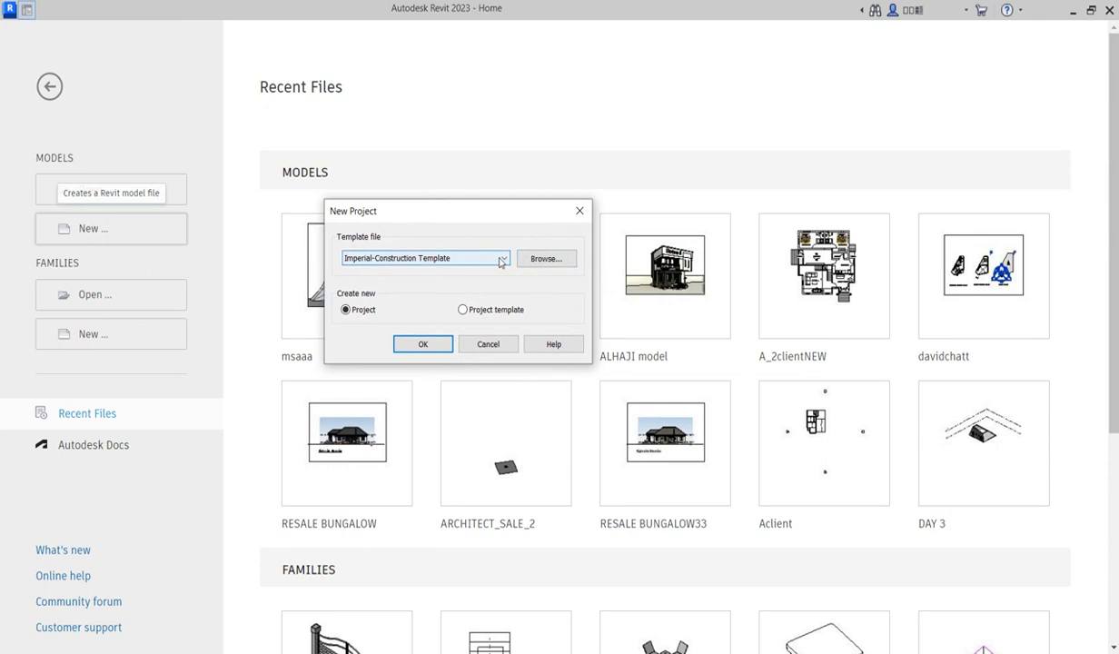
Step: Create a new project from the MULTINEXT_DESIGNS template
click(501, 258)
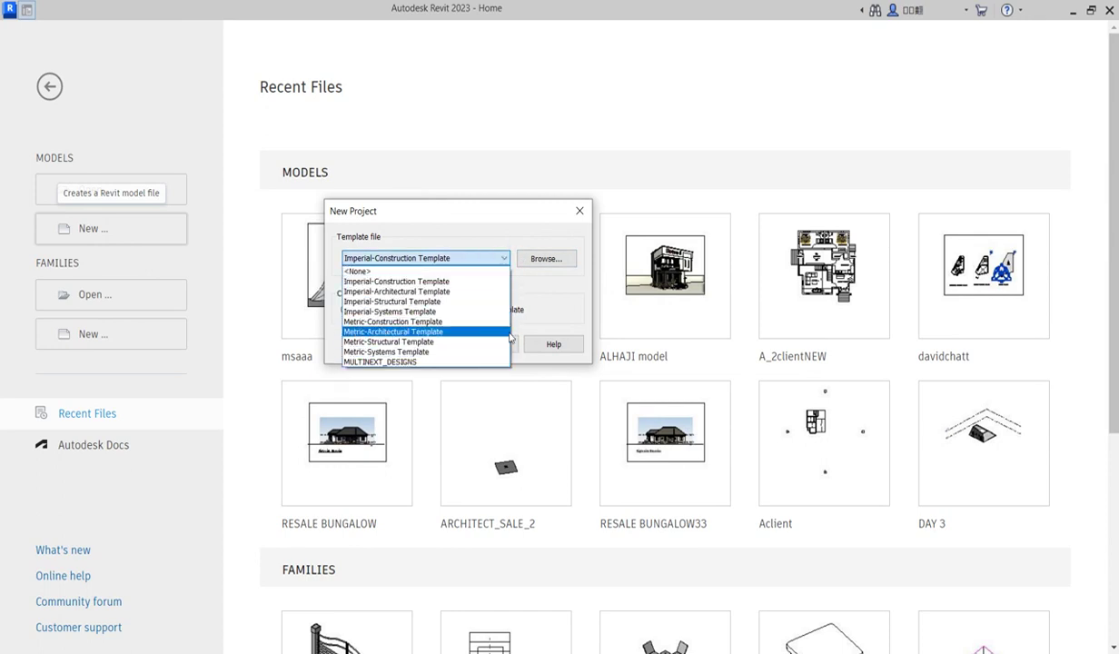
click(402, 362)
click(422, 344)
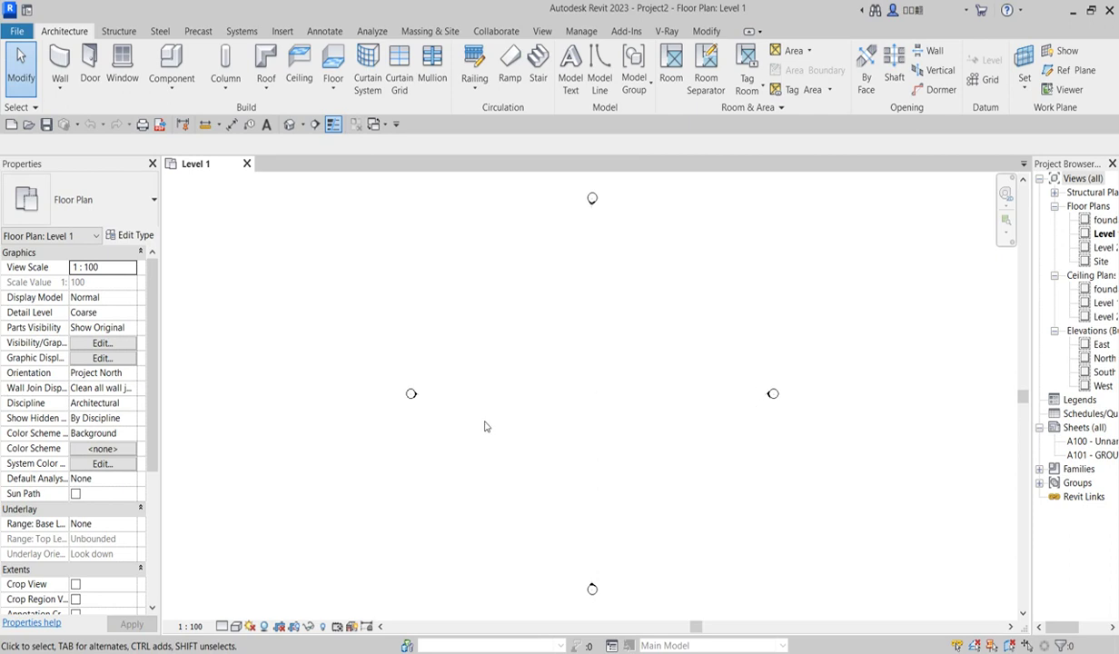
Step: Start the Wall tool and inspect the layer structure of the Generic - 200mm 3 wall type
scroll(663, 400, down, 1)
scroll(726, 368, up, 2)
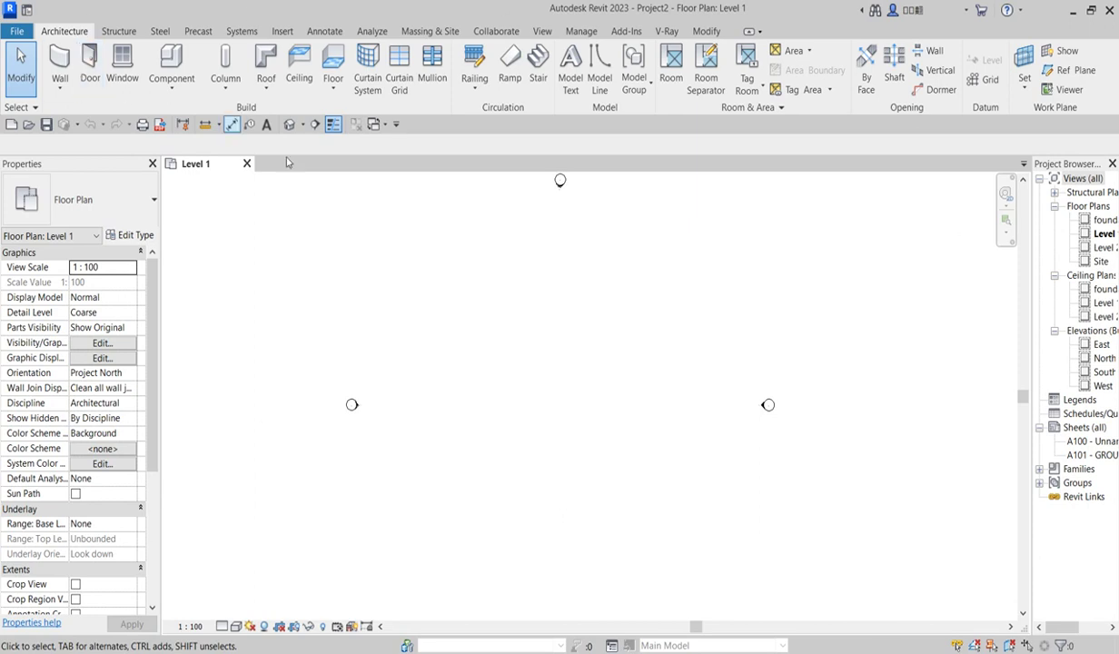
click(57, 56)
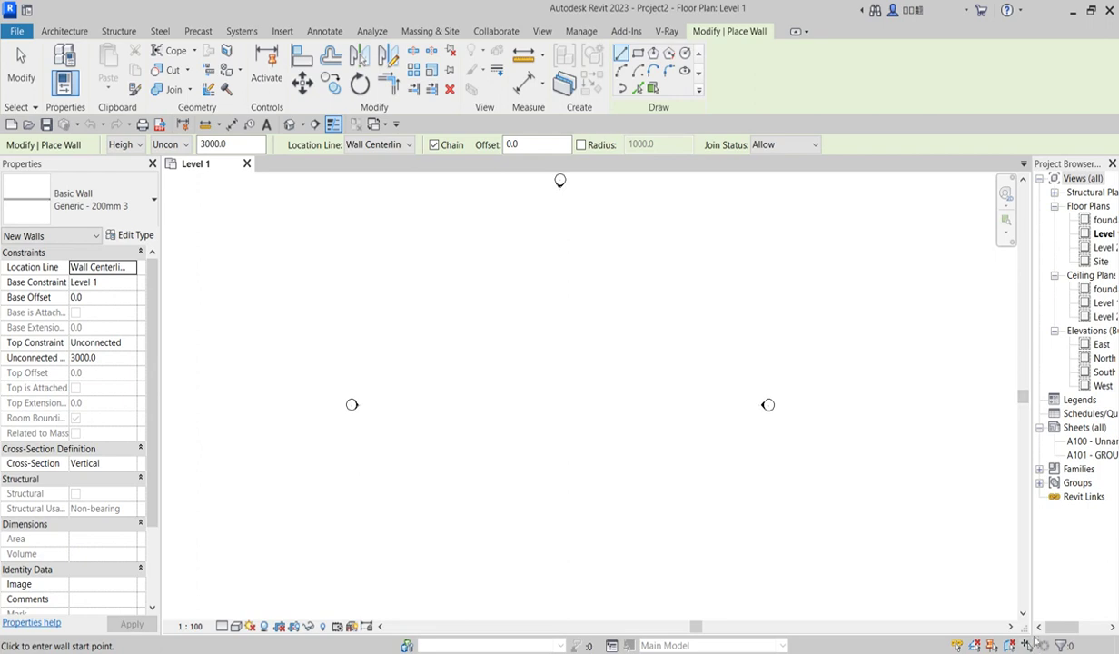
mouse_move(1059, 627)
mouse_down()
mouse_move(1076, 627)
mouse_move(1055, 627)
mouse_up()
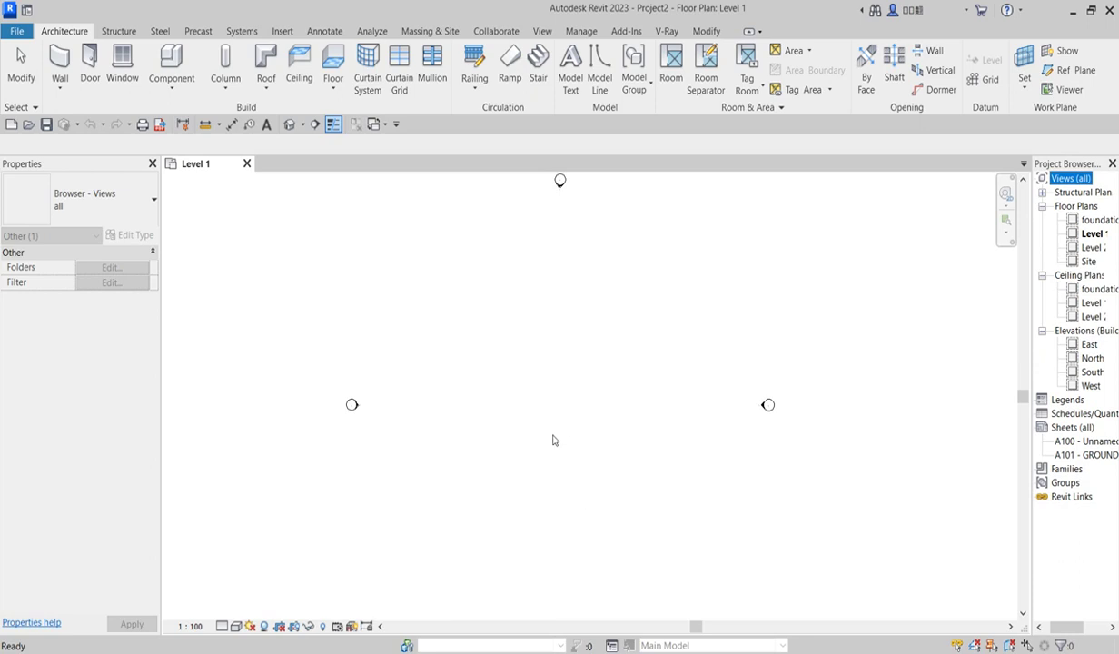
click(63, 70)
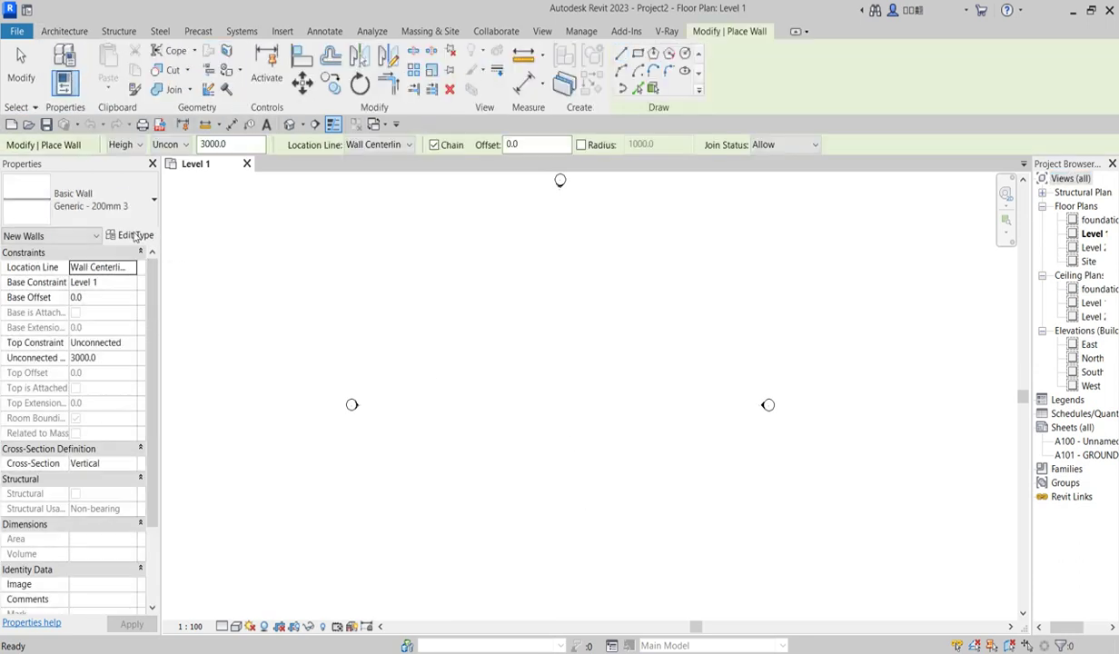
click(133, 236)
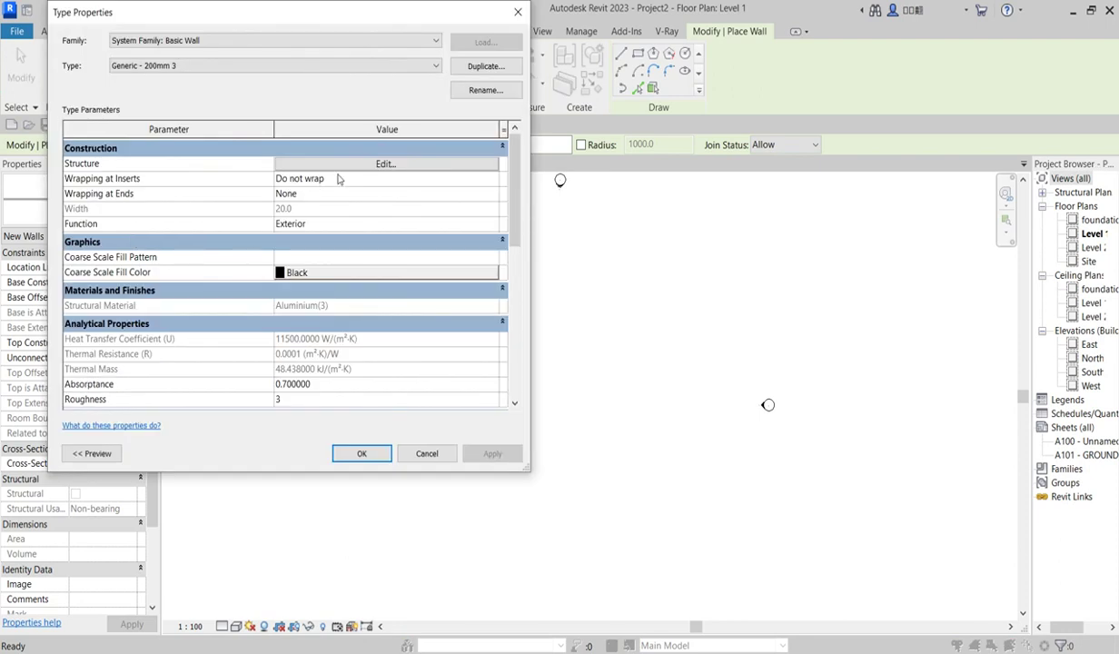
click(385, 164)
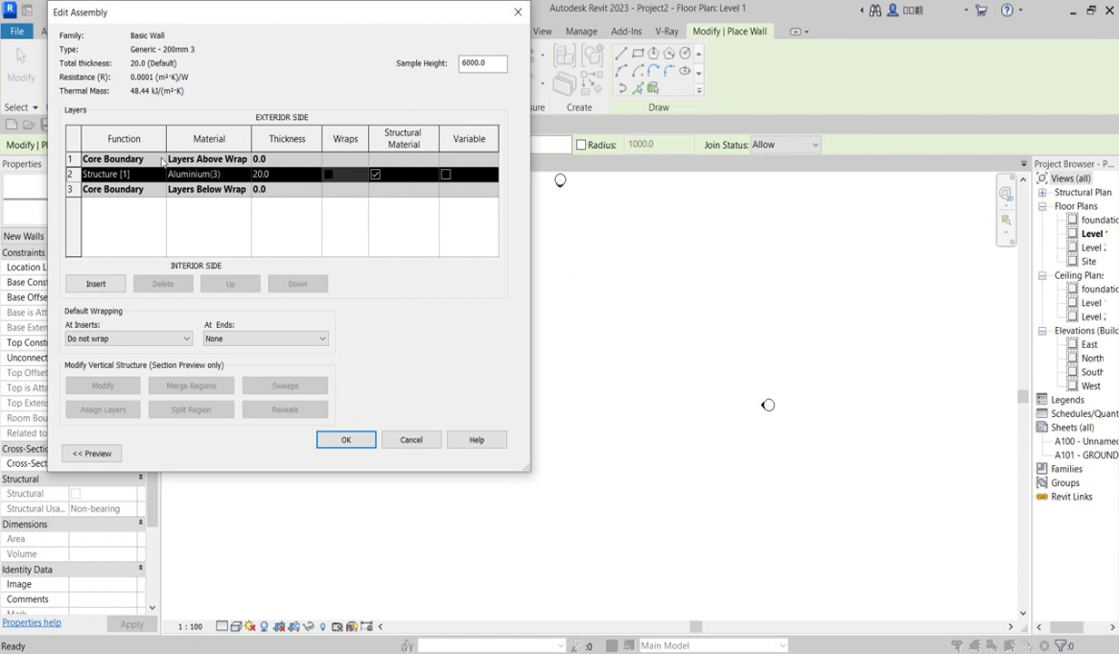
click(516, 12)
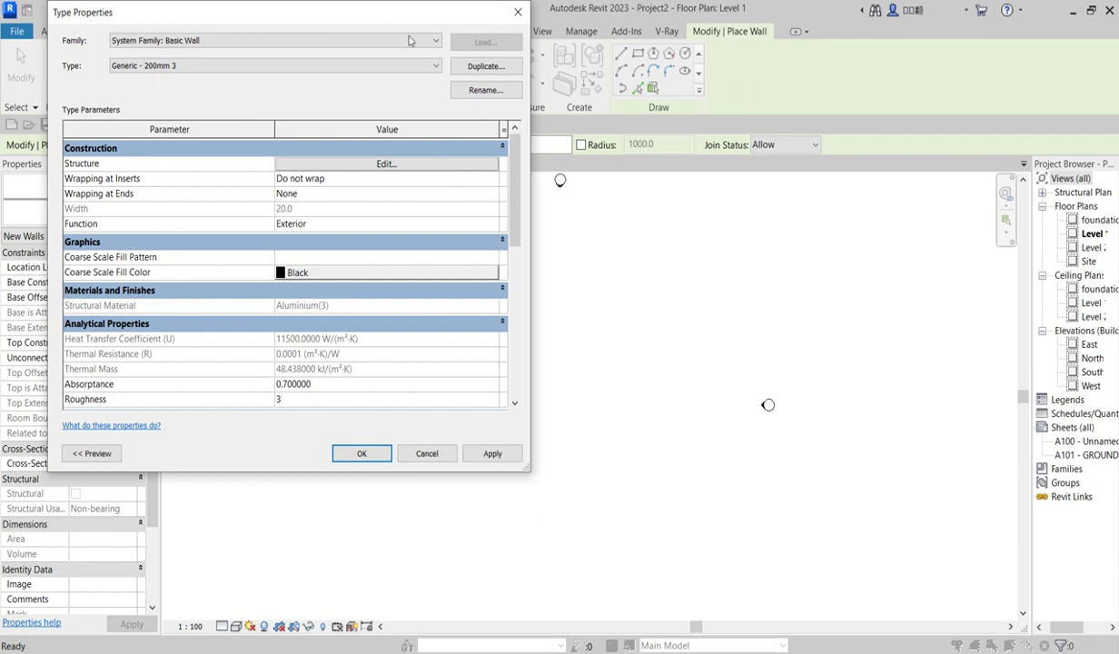
click(518, 12)
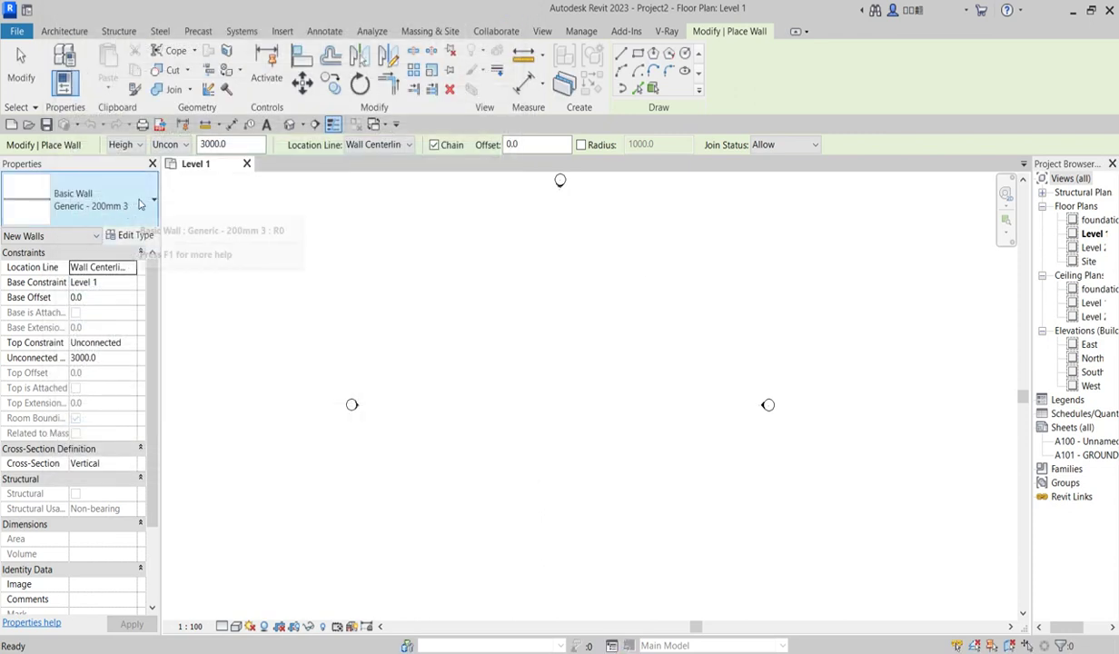
Step: Switch the wall type to Basic Wall Generic - 200mm and set its structure layer thickness to 225
click(136, 198)
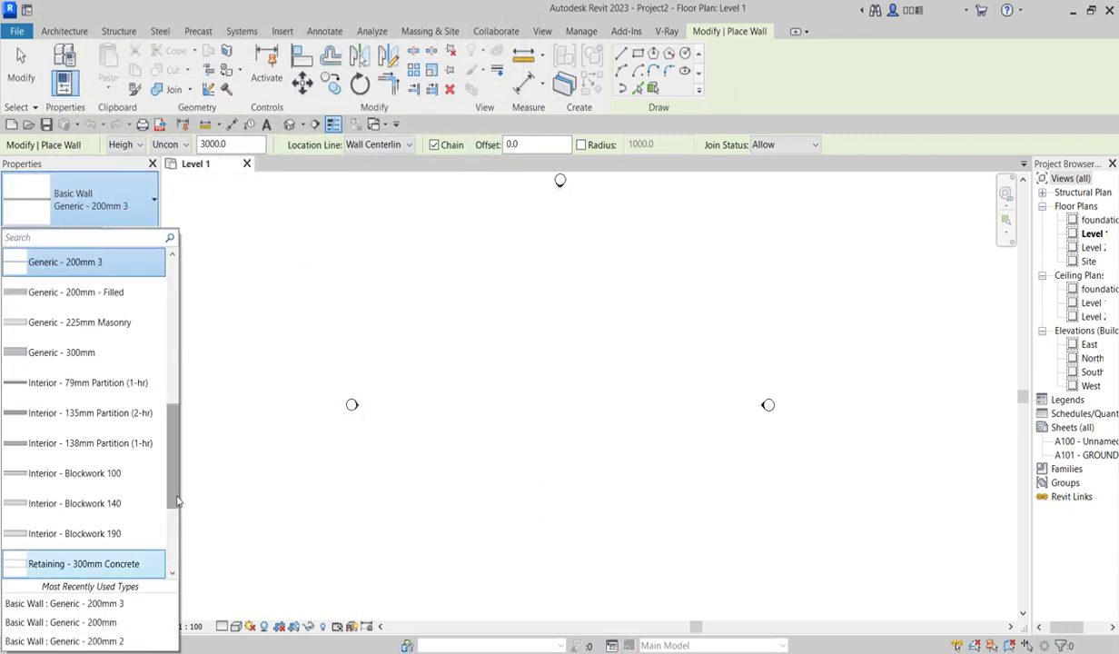
scroll(172, 491, down, 5)
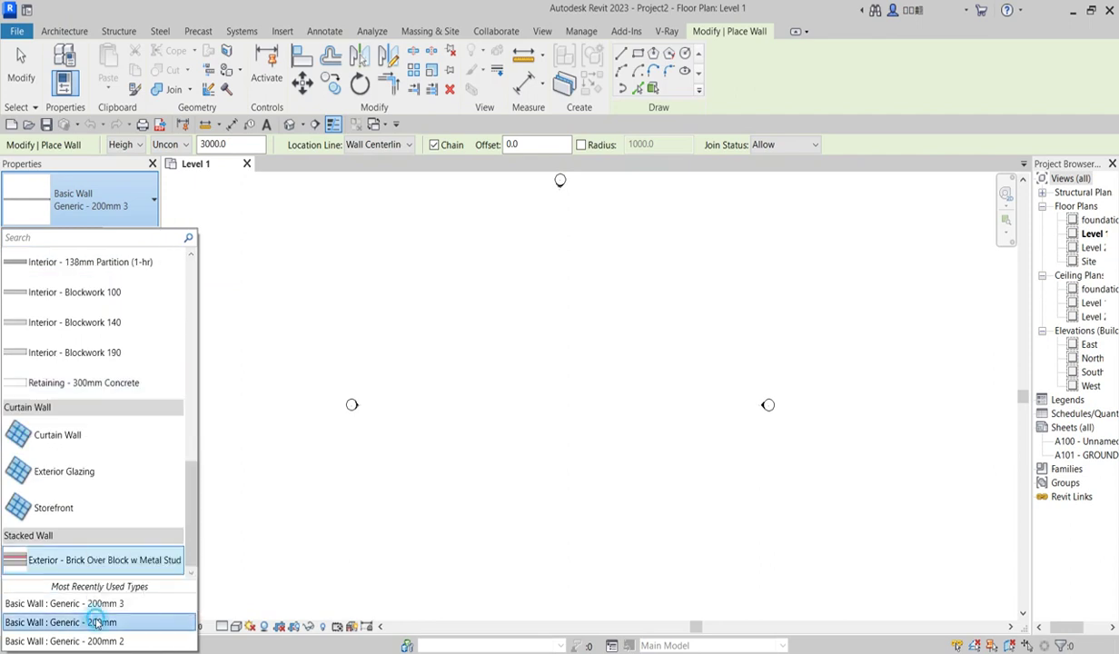
click(93, 623)
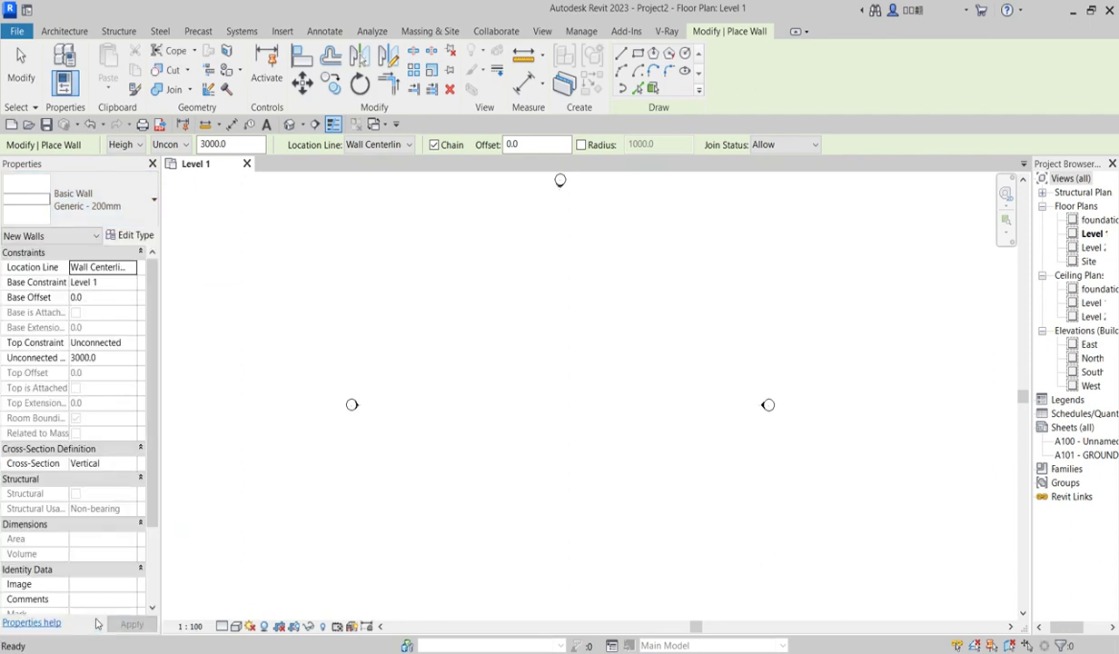
click(130, 236)
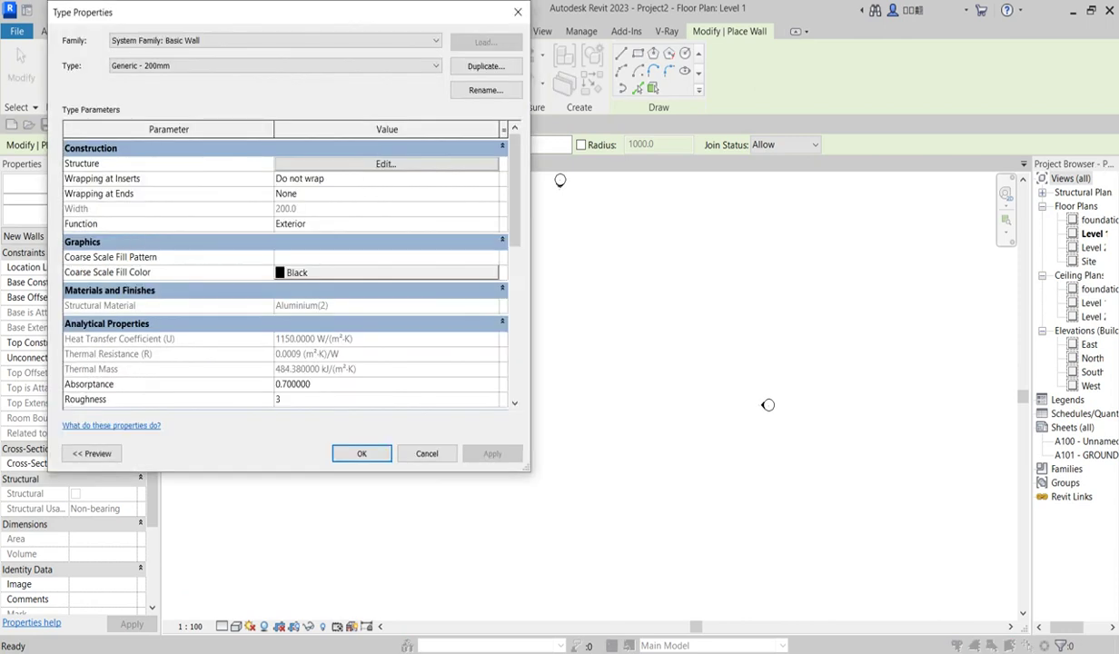
click(387, 163)
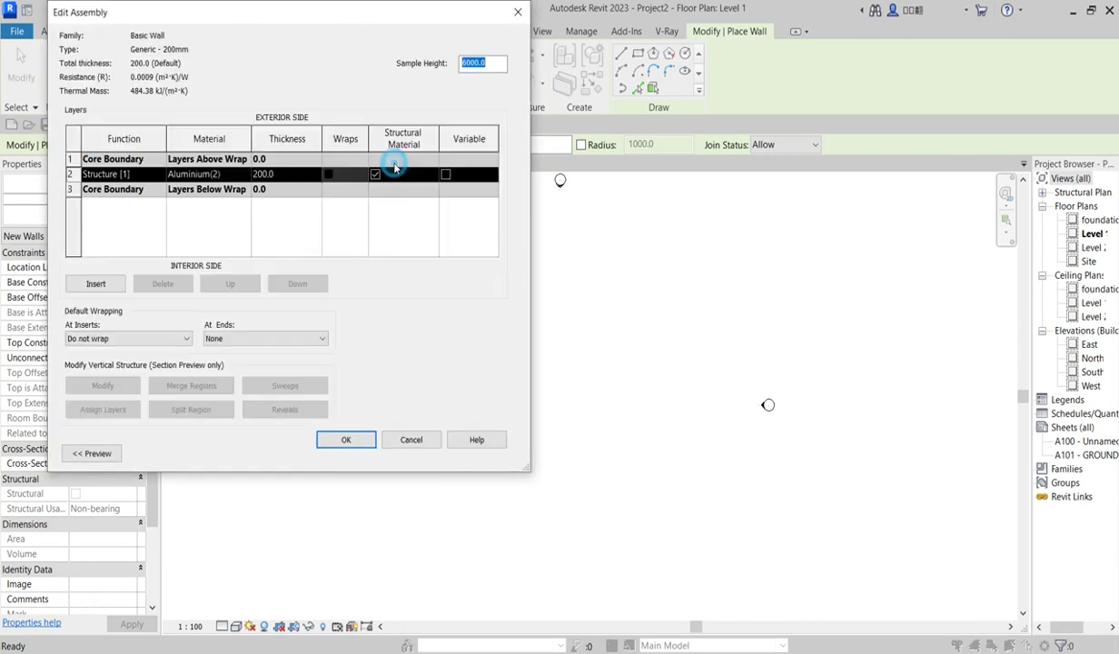
click(284, 176)
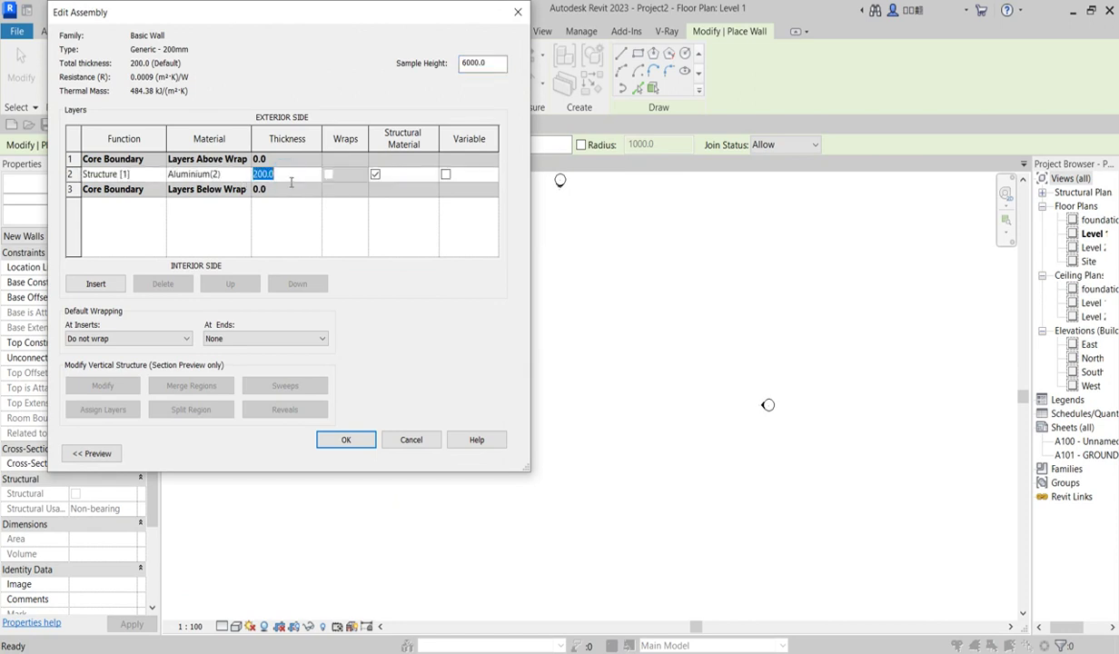
text(225)
click(352, 441)
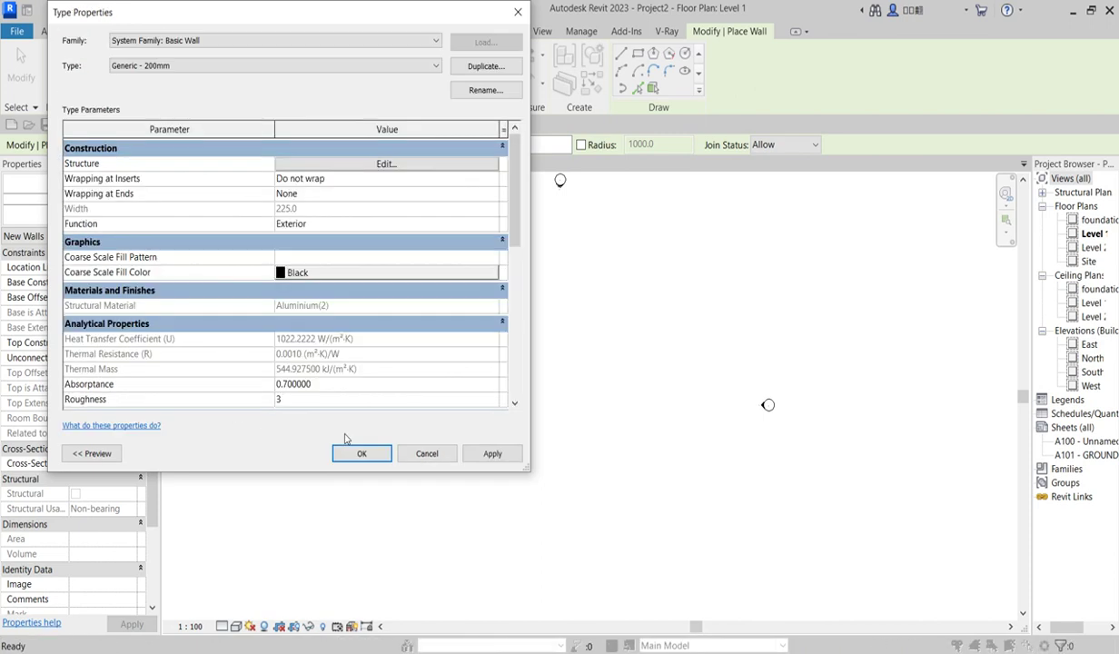
click(363, 447)
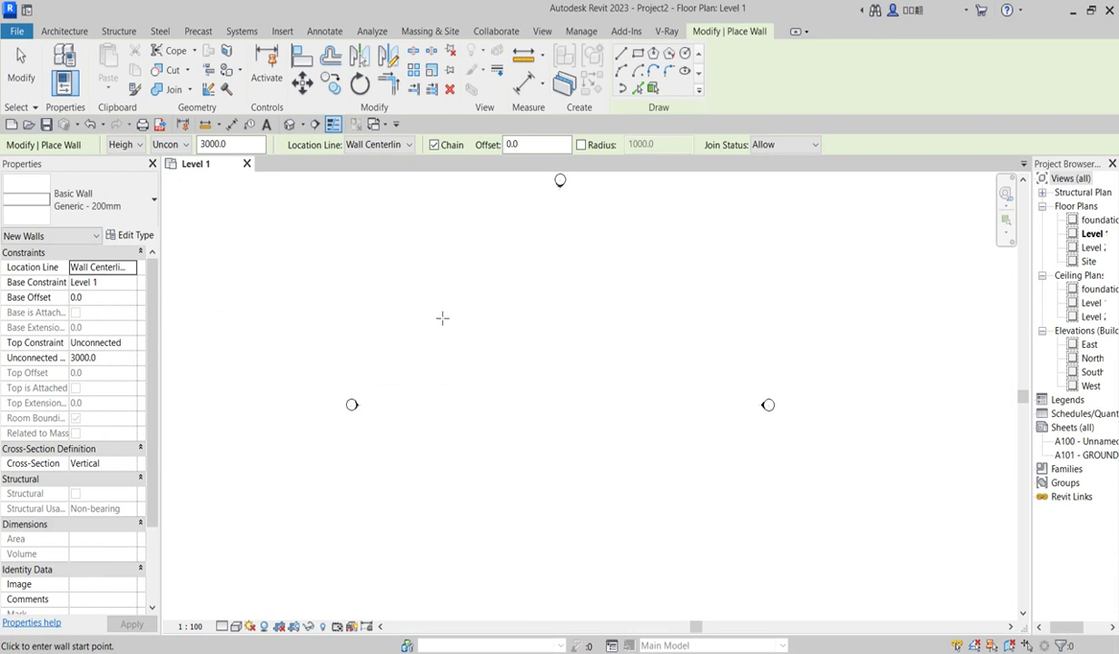
Step: Draw a closed rectangular loop of walls on Level 1, about 6.1 m wide and about 10 m long
click(523, 260)
scroll(586, 261, up, 4)
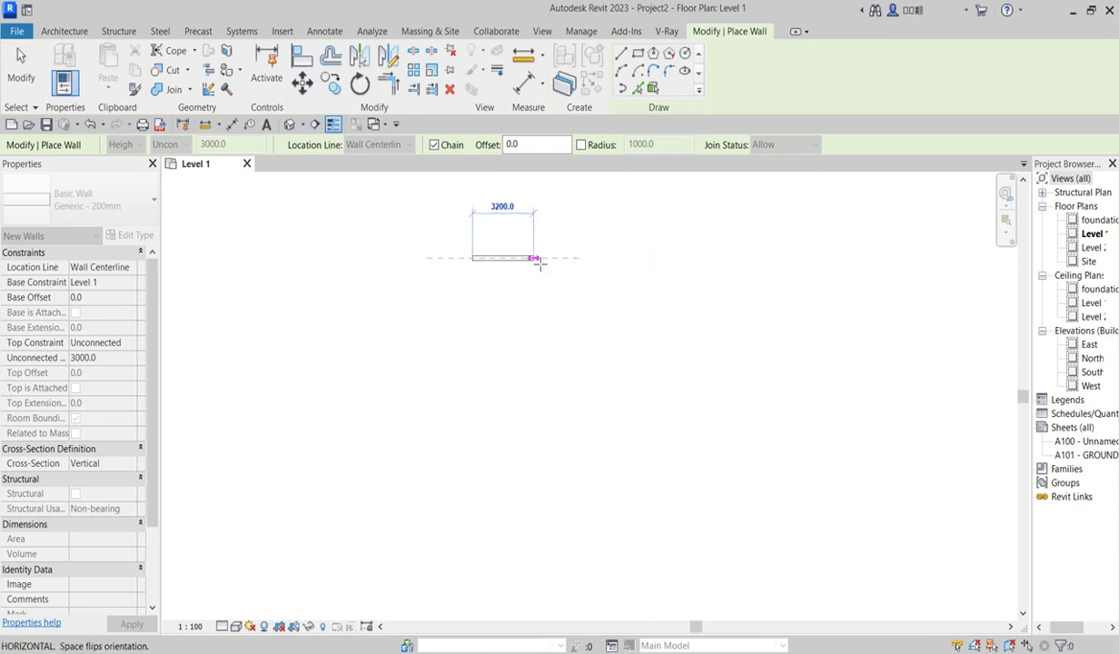
click(589, 258)
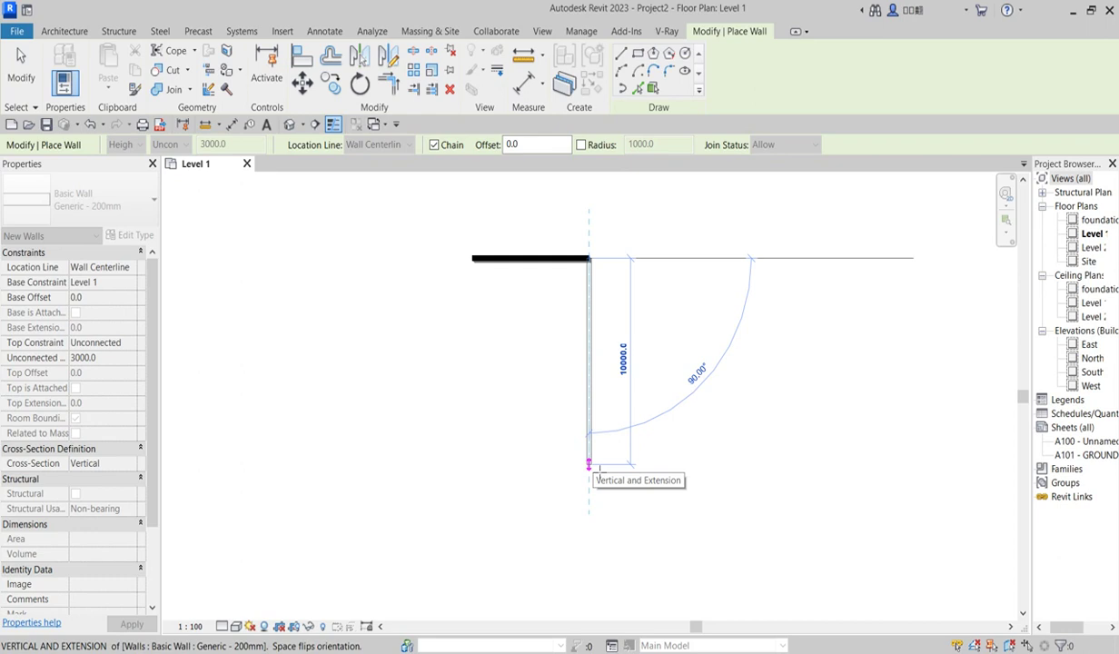
click(590, 469)
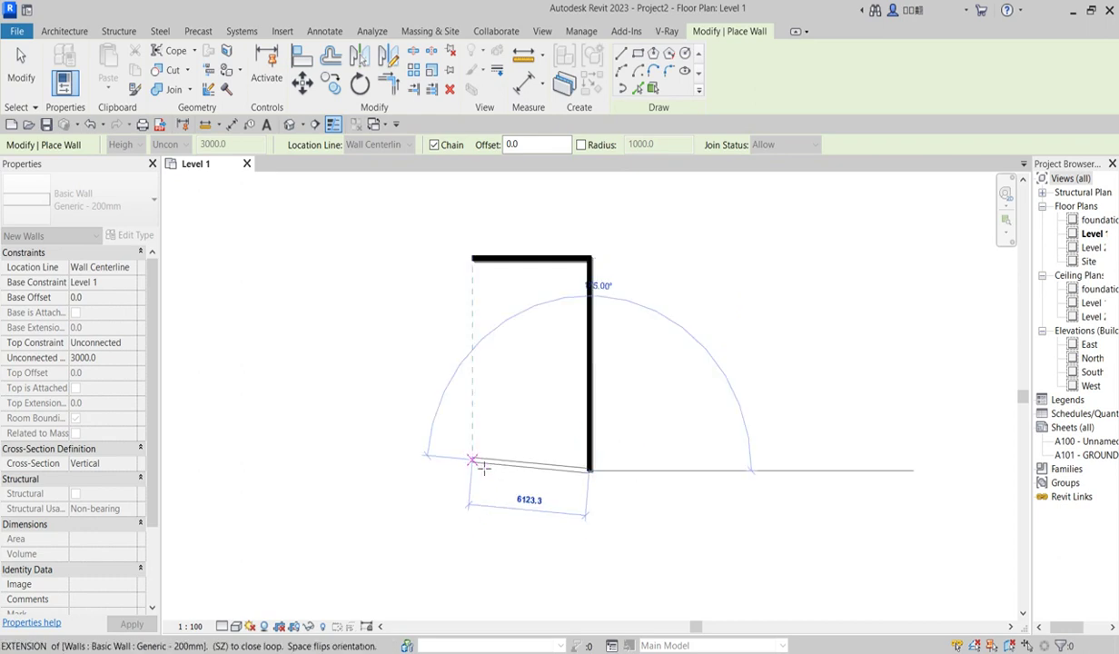
click(472, 470)
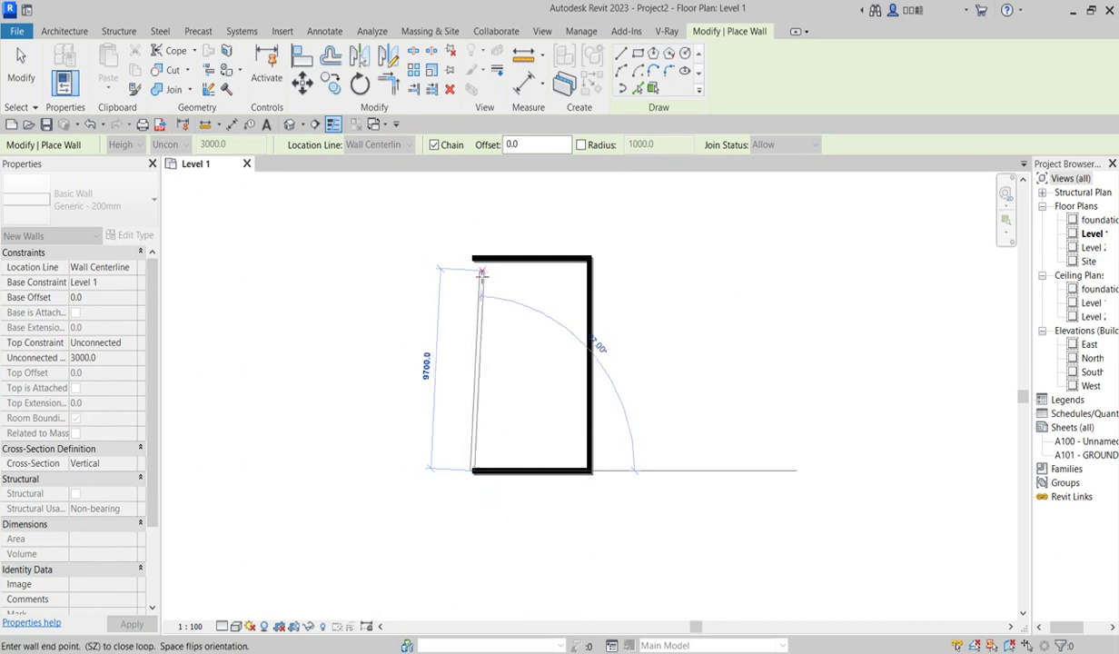
click(473, 258)
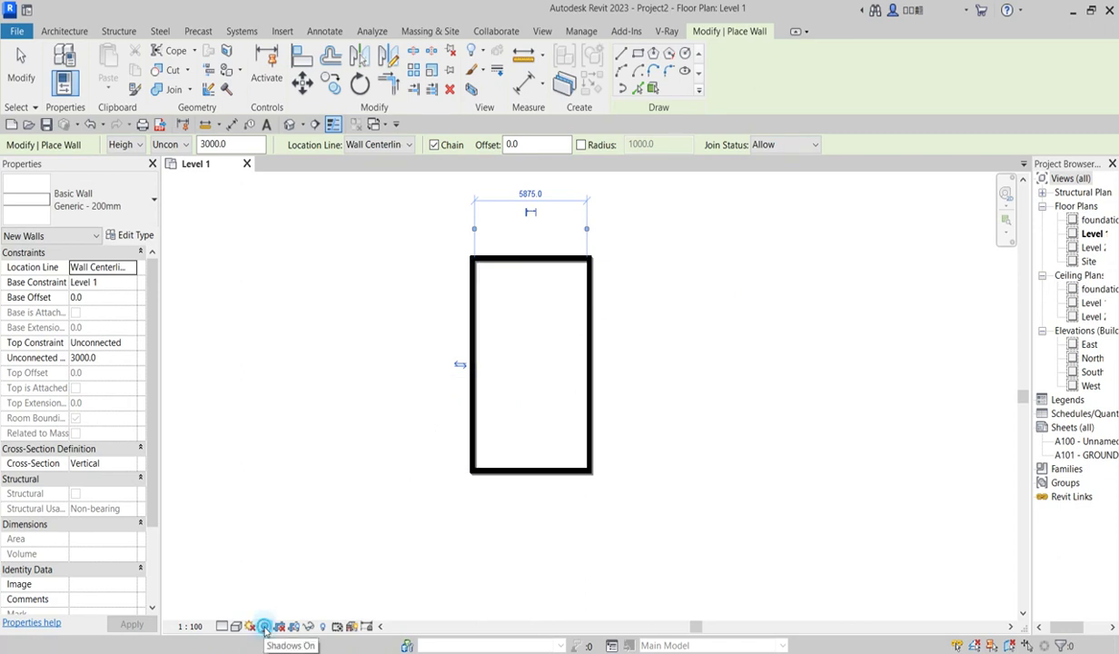
Step: Draw three walls forming an adjoining room on the rectangle's left side, about 4600 wide and 7800 long, starting about 800 below its upper corner
scroll(482, 290, up, 3)
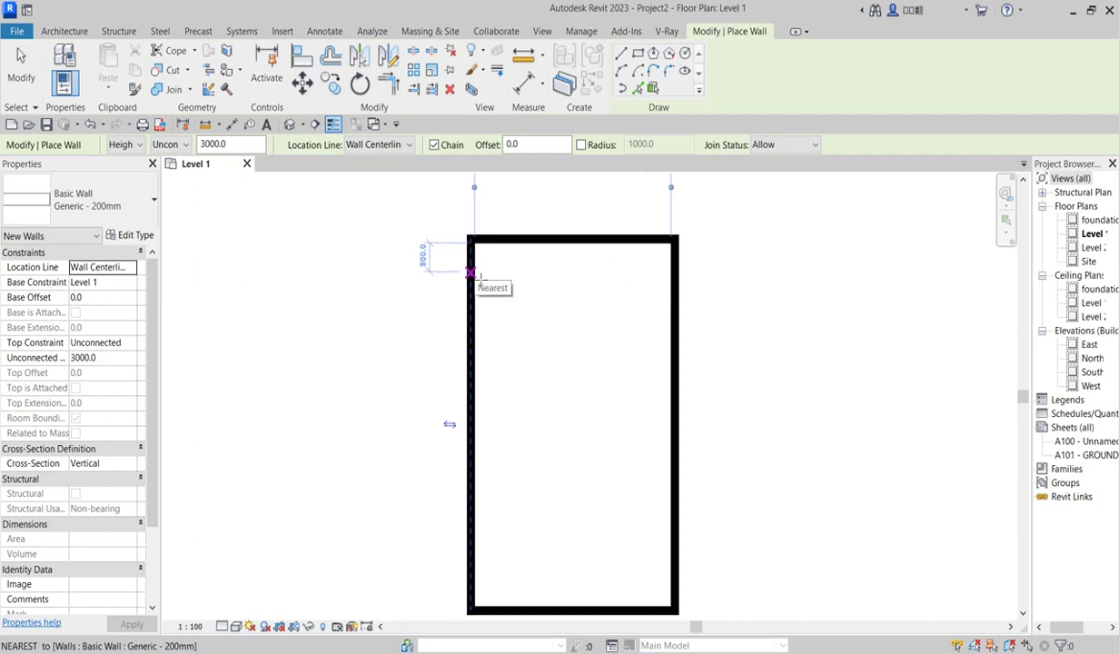
click(470, 272)
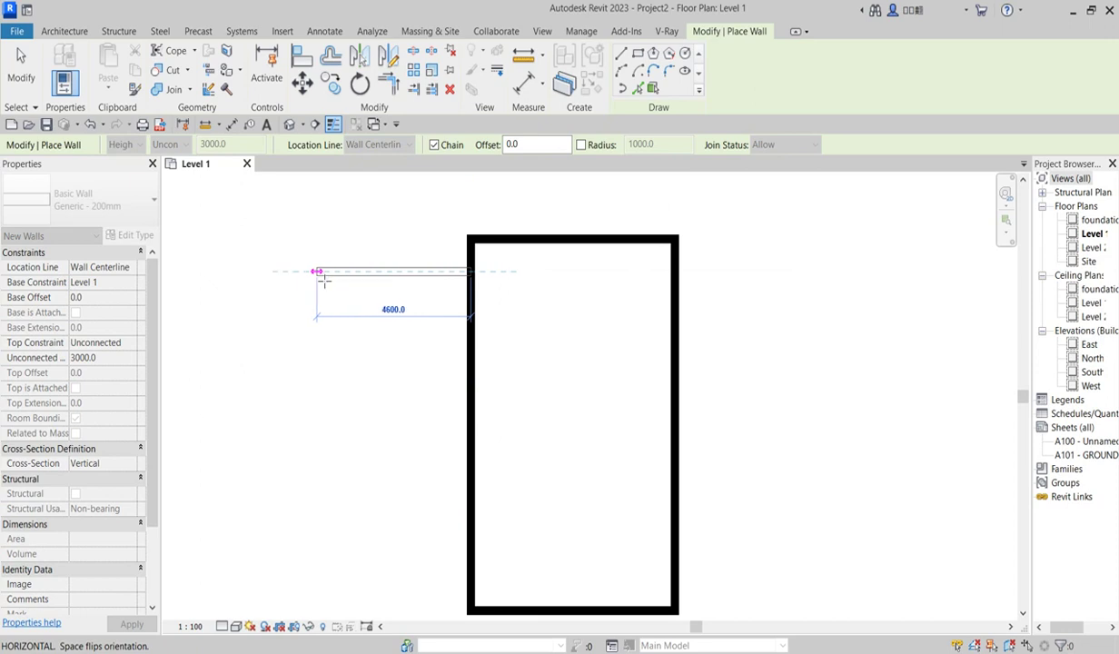
click(317, 273)
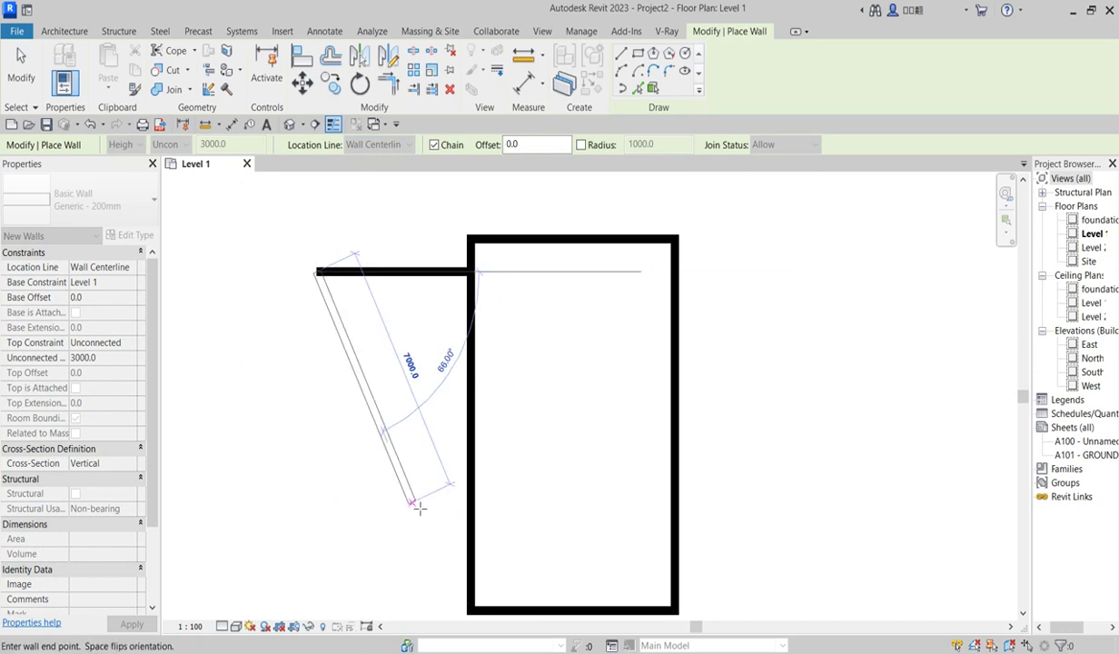
scroll(392, 501, down, 2)
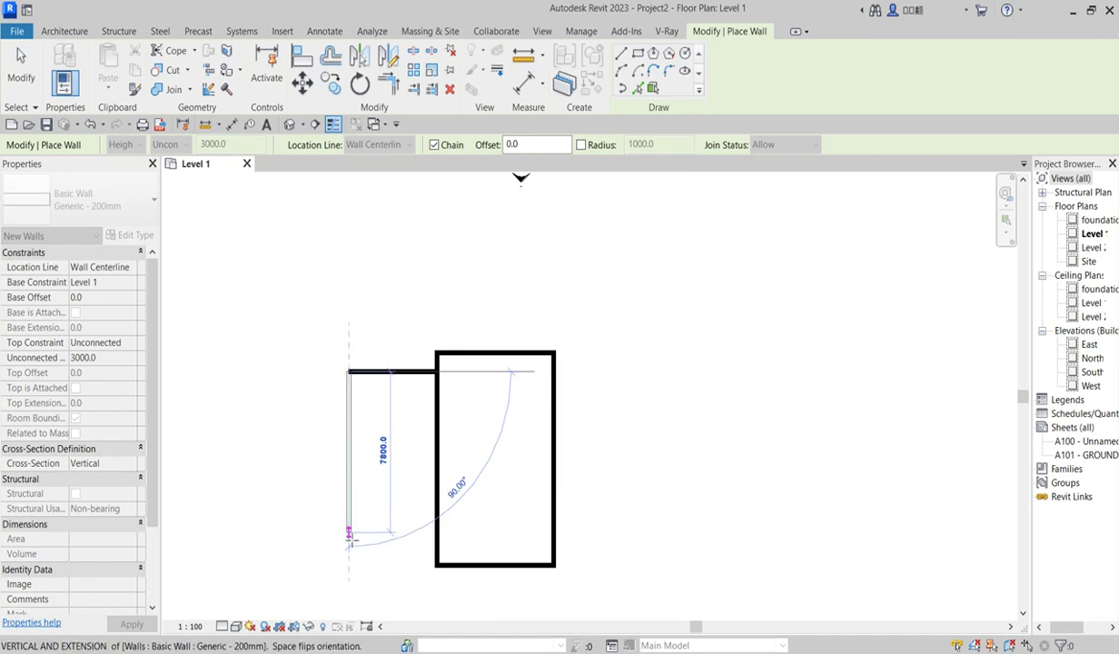
click(348, 531)
click(436, 531)
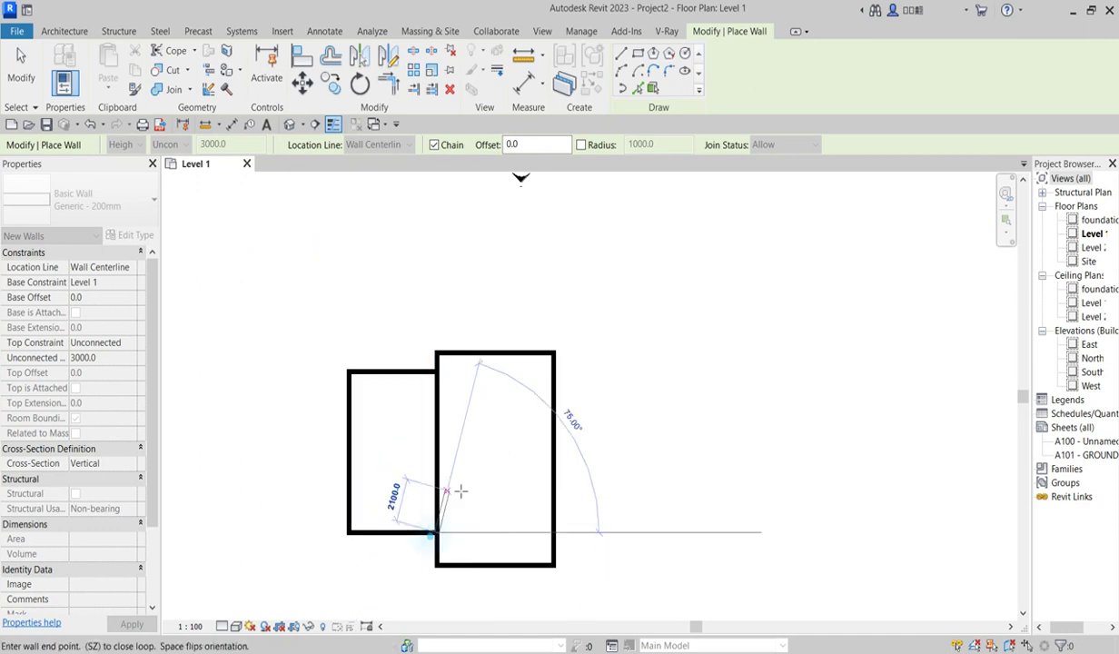
scroll(427, 527, down, 2)
right_click(454, 462)
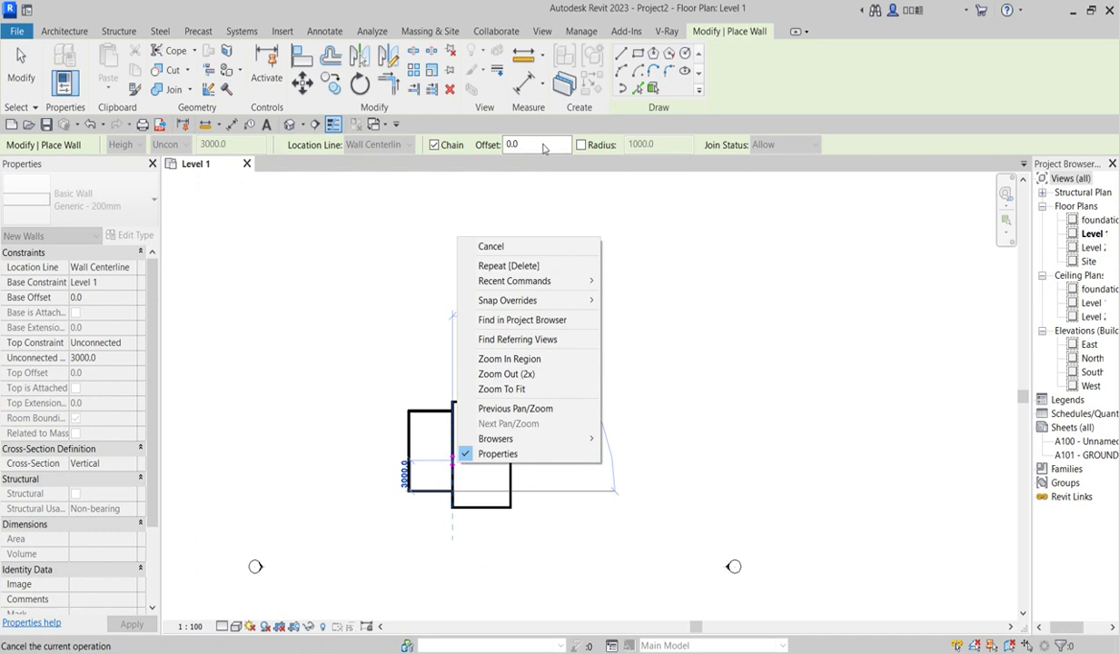
click(491, 246)
Step: Enclose a small space below the left room, starting about 1600 from its lower-left corner and aligned with the large room's bottom wall
scroll(485, 472, up, 2)
scroll(488, 322, down, 2)
scroll(394, 436, up, 2)
scroll(375, 493, up, 1)
scroll(391, 467, down, 2)
scroll(386, 470, up, 1)
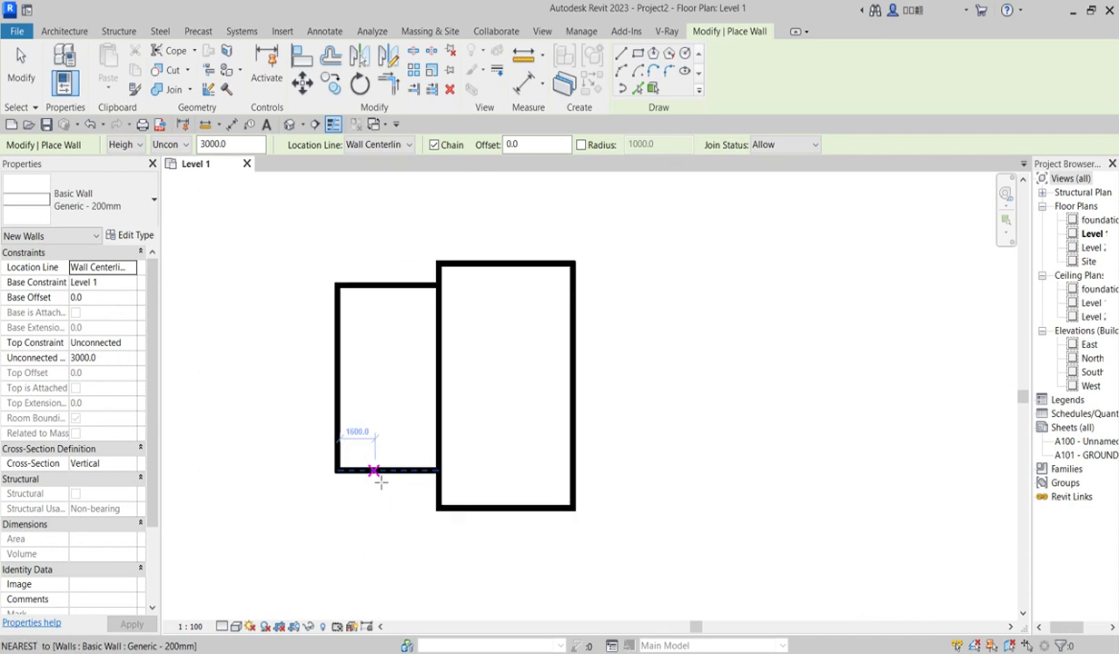
click(374, 473)
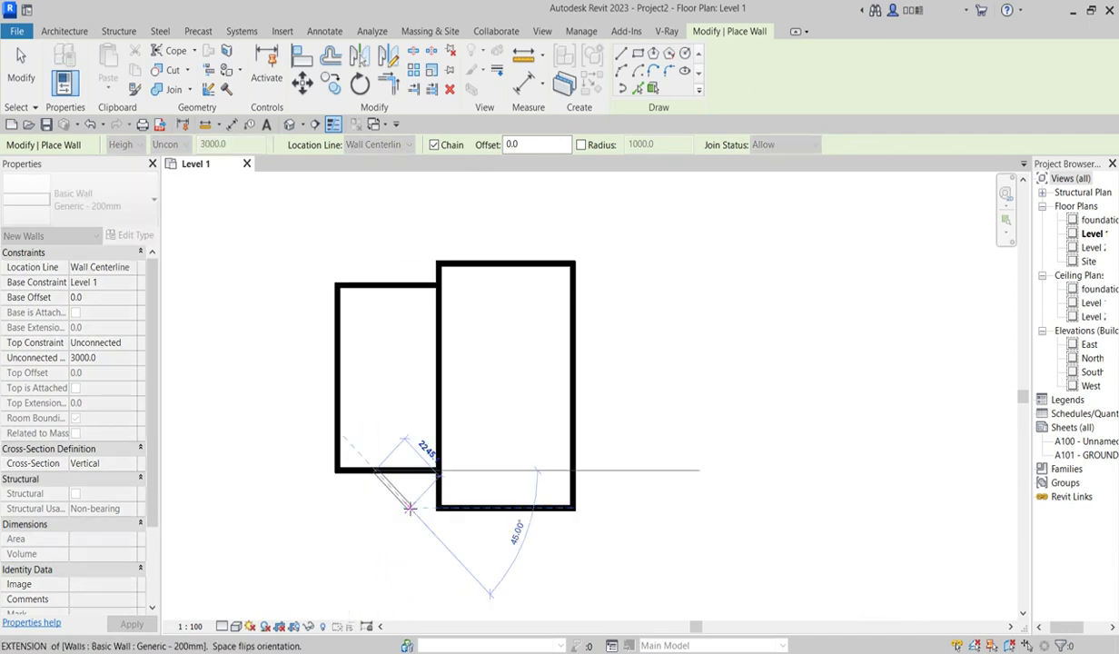
click(374, 507)
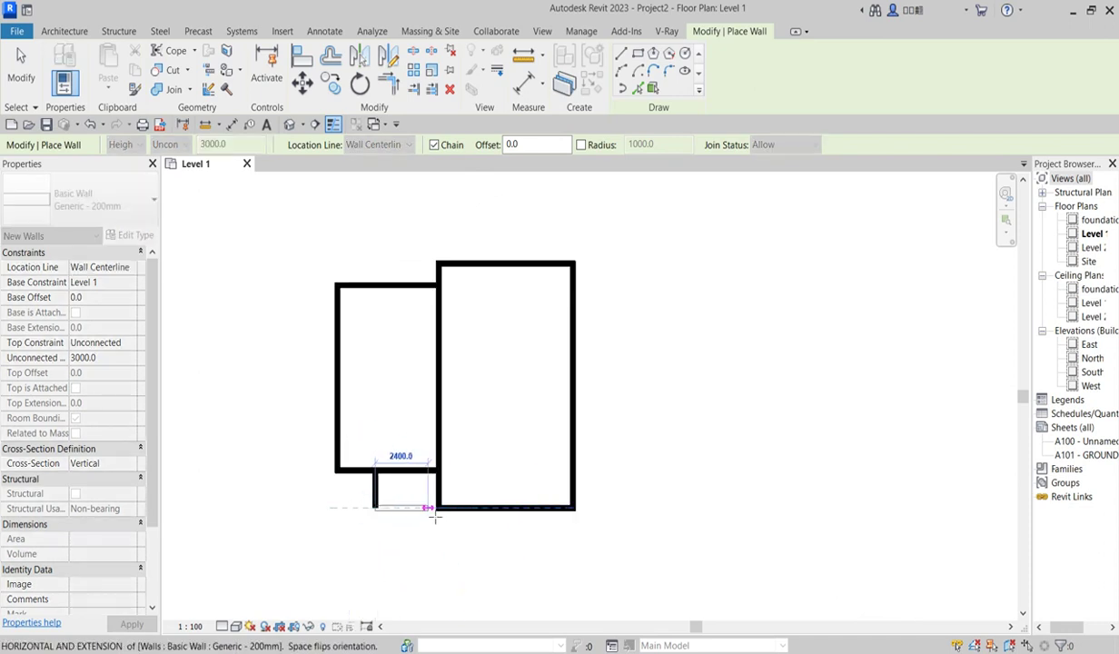
click(438, 507)
key(Escape)
scroll(532, 372, down, 2)
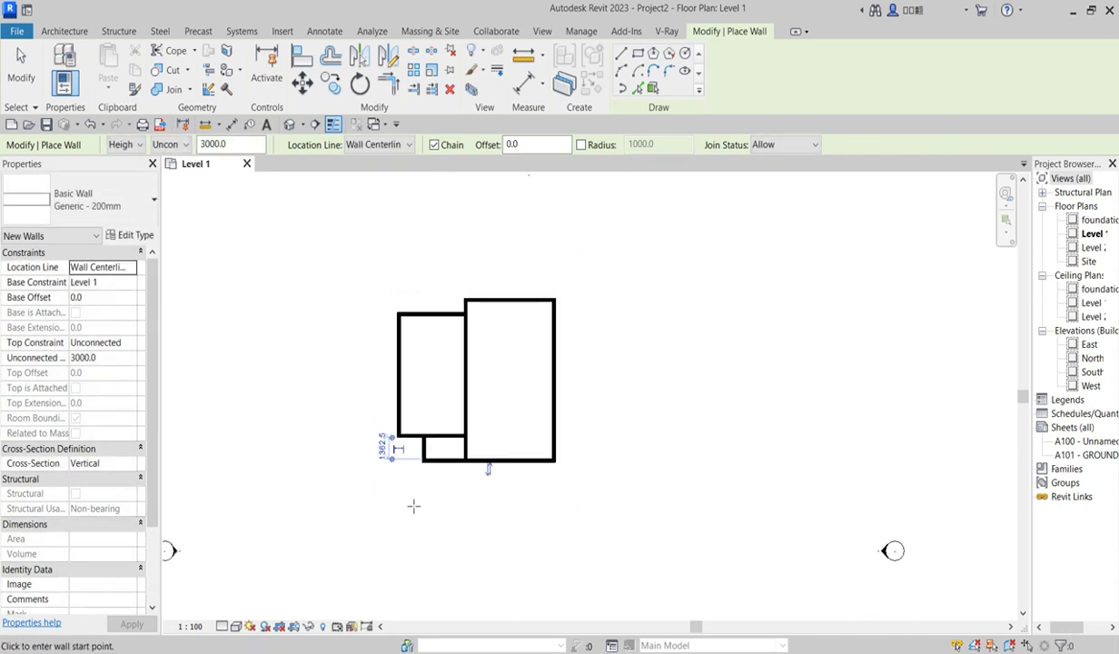
scroll(419, 503, up, 2)
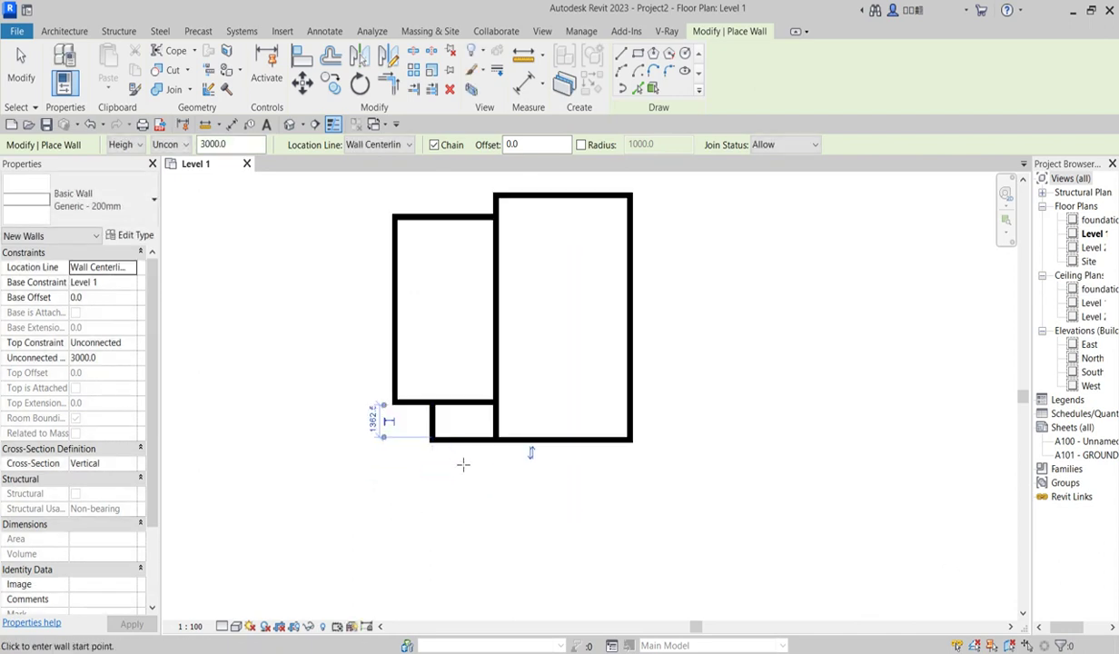
scroll(406, 311, up, 2)
scroll(560, 294, down, 2)
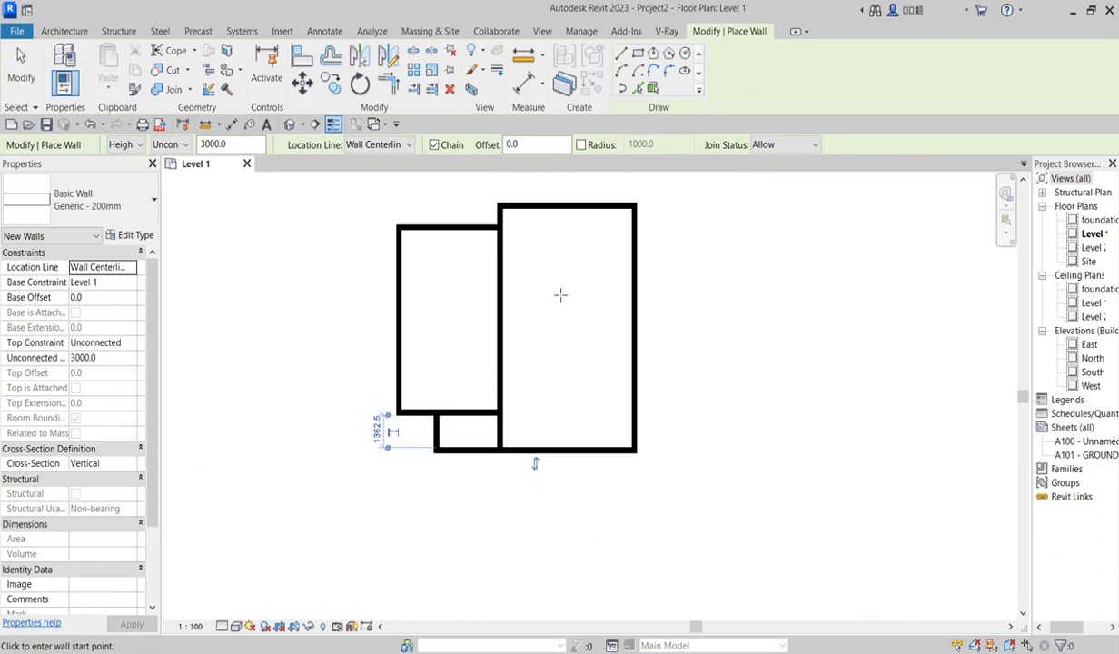
Step: Draw a continuous horizontal wall across the large room and the adjoining left room, about 3700 below the large room's top wall
click(499, 298)
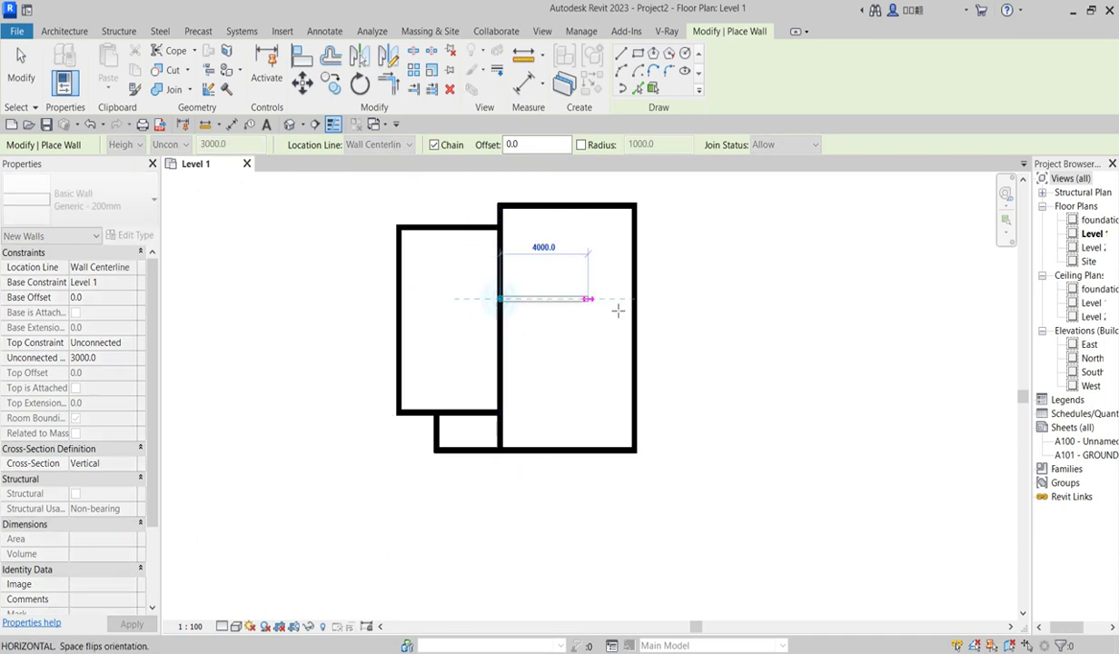
click(514, 300)
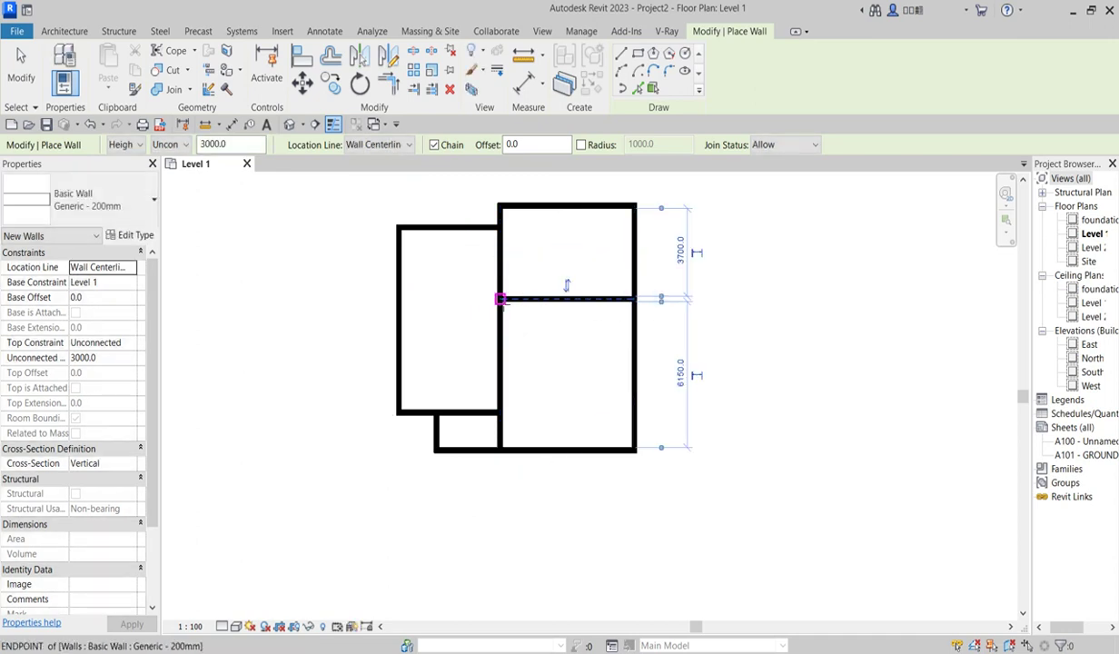
click(407, 300)
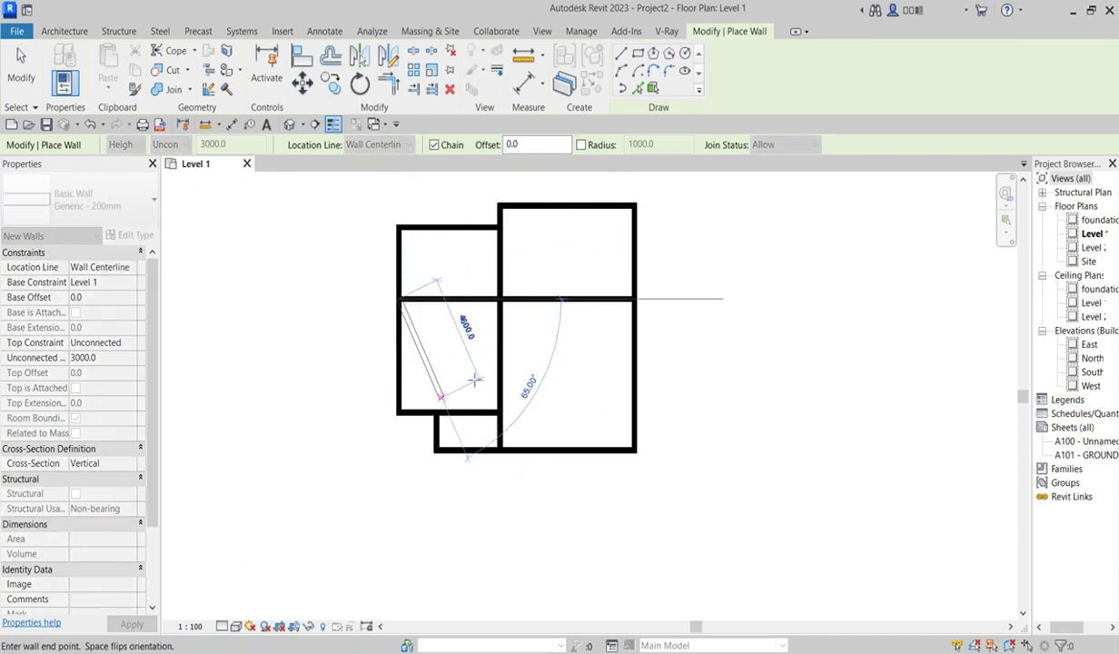
right_click(420, 324)
click(436, 335)
scroll(417, 365, up, 3)
scroll(507, 380, down, 3)
click(514, 417)
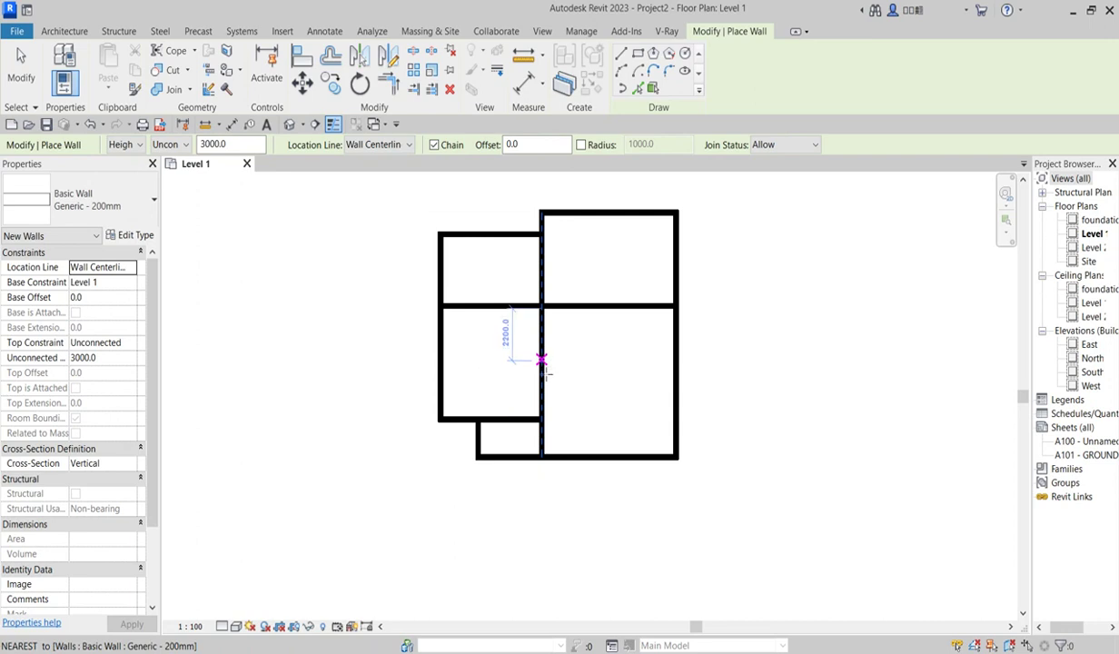
Step: Add a second horizontal wall about 2250 below the first in the large room, with a vertical partition between them about 1800 from its left side
click(543, 365)
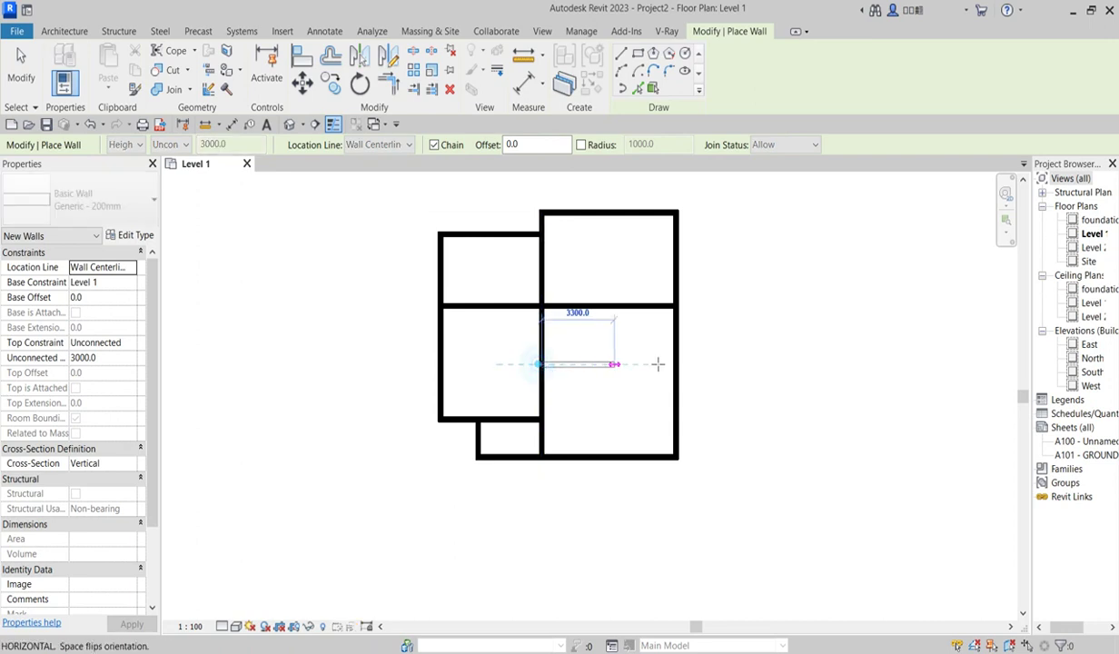
click(673, 367)
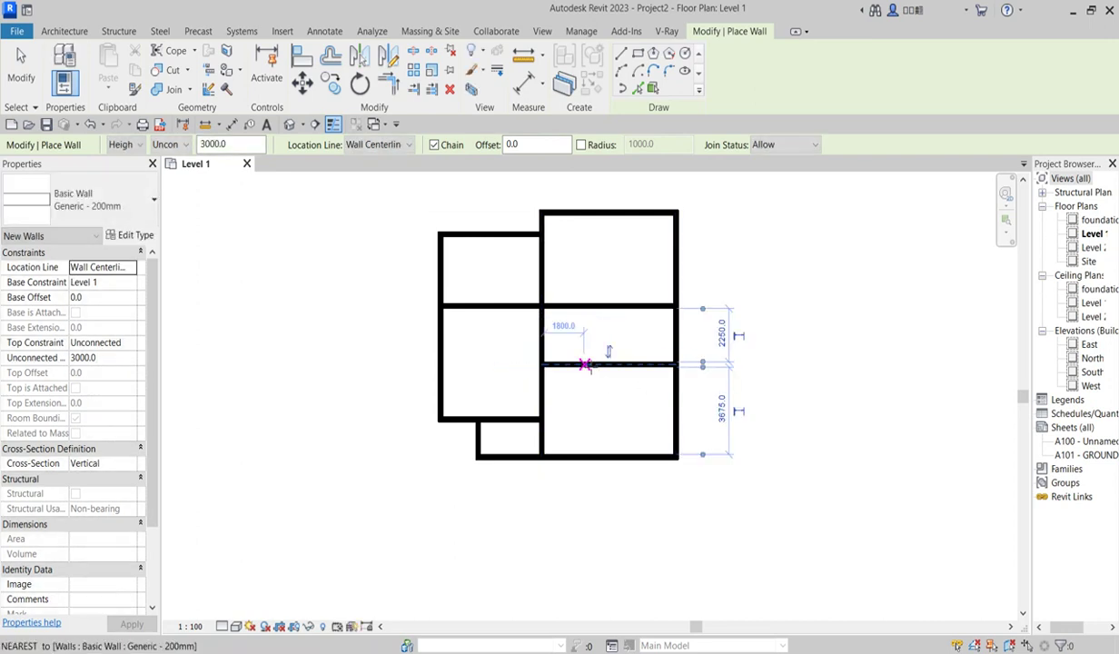
scroll(583, 365, up, 2)
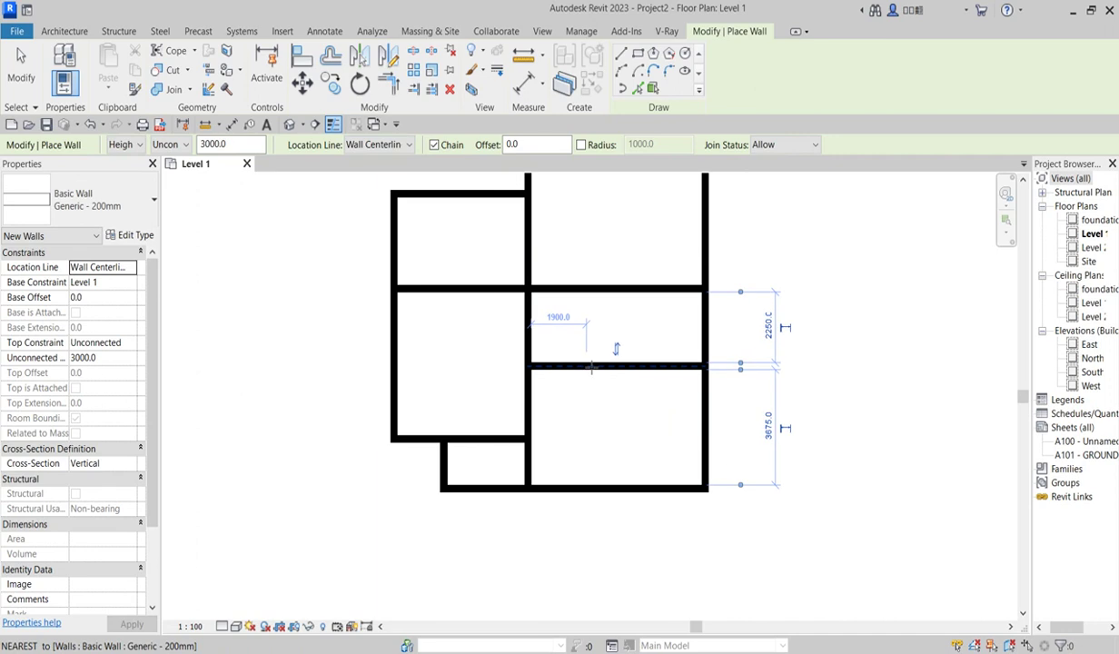
click(586, 291)
click(586, 366)
key(Escape)
Step: Draw a vertical wall dividing the lowest room of the large rectangle, about 3550 from the right outer wall, and leave the wall command
scroll(591, 376, down, 3)
scroll(582, 422, up, 2)
scroll(607, 436, up, 2)
scroll(599, 298, up, 2)
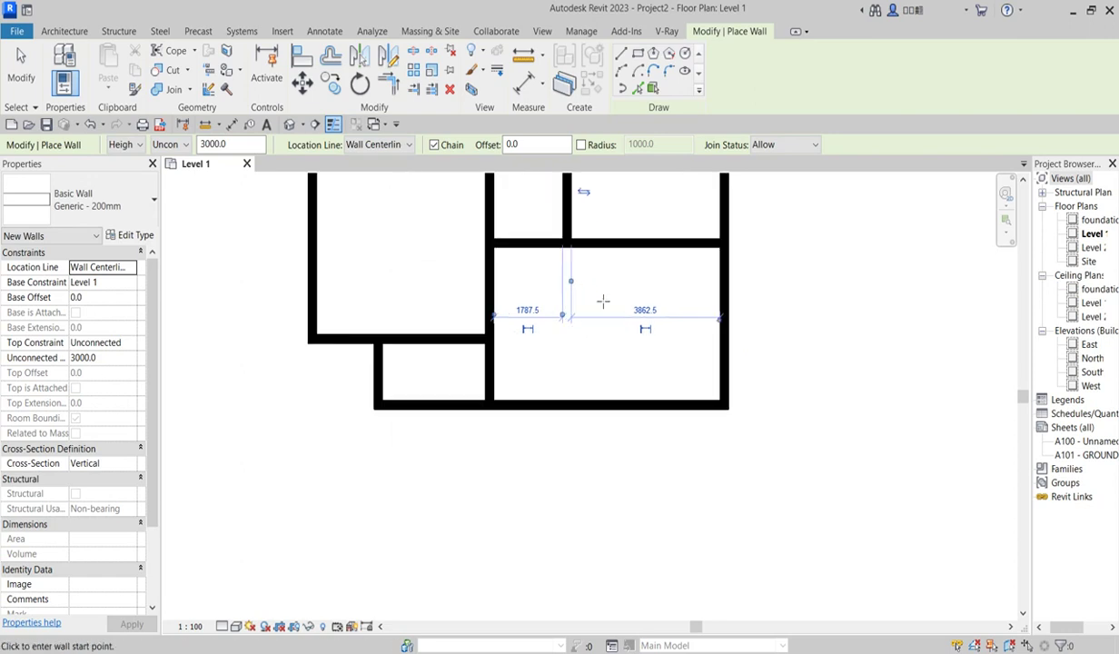
scroll(591, 252, up, 1)
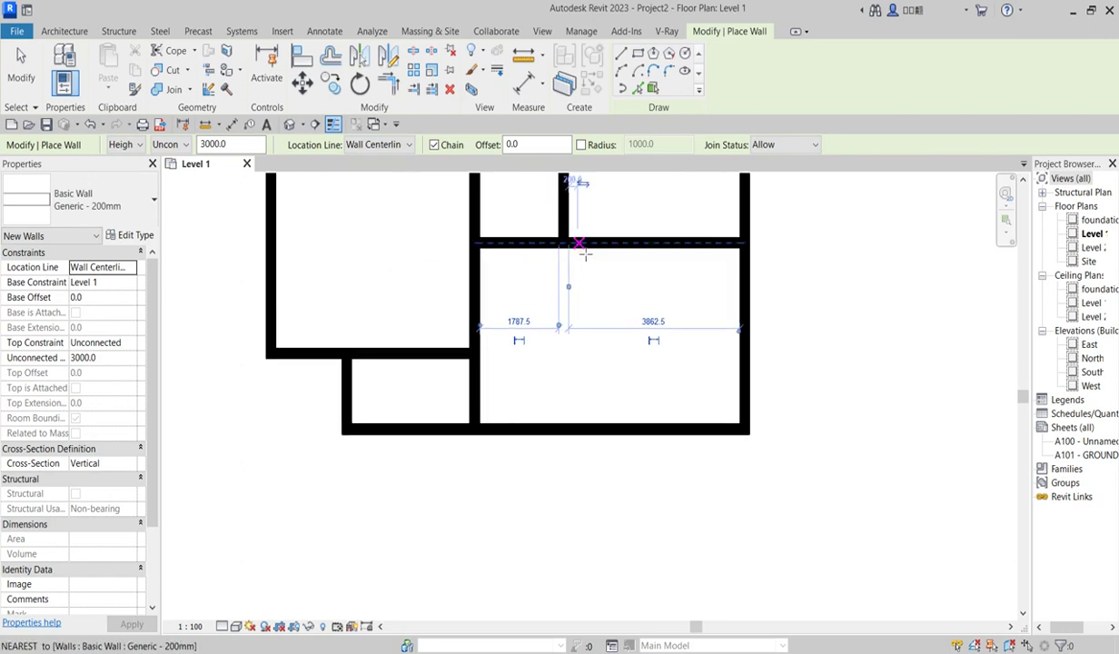
click(581, 246)
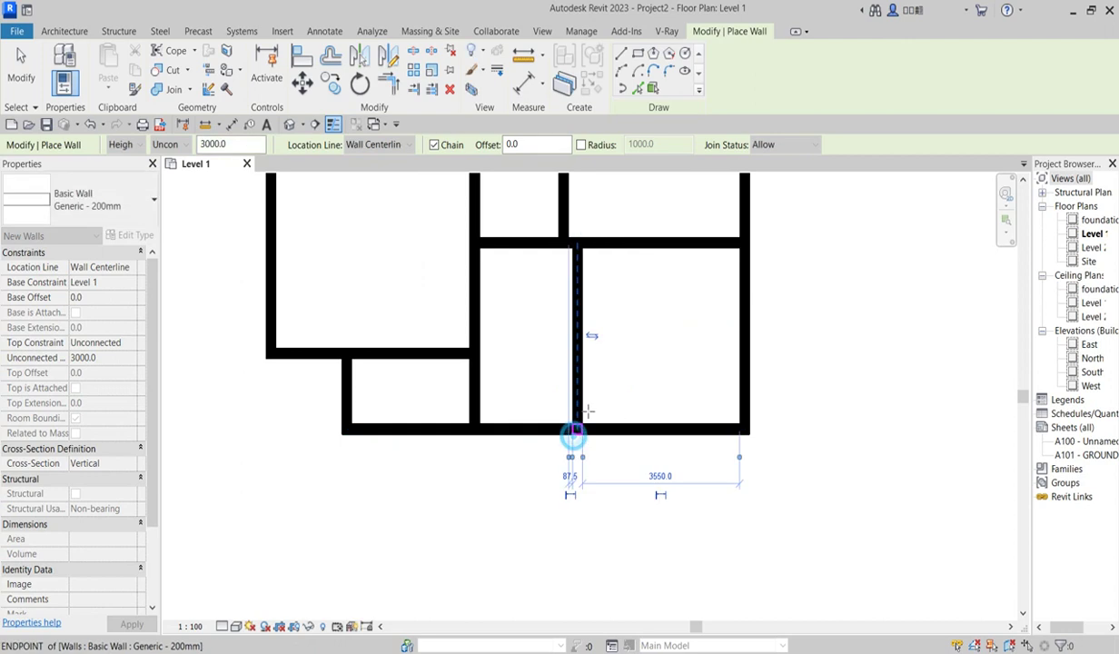
click(576, 436)
right_click(604, 357)
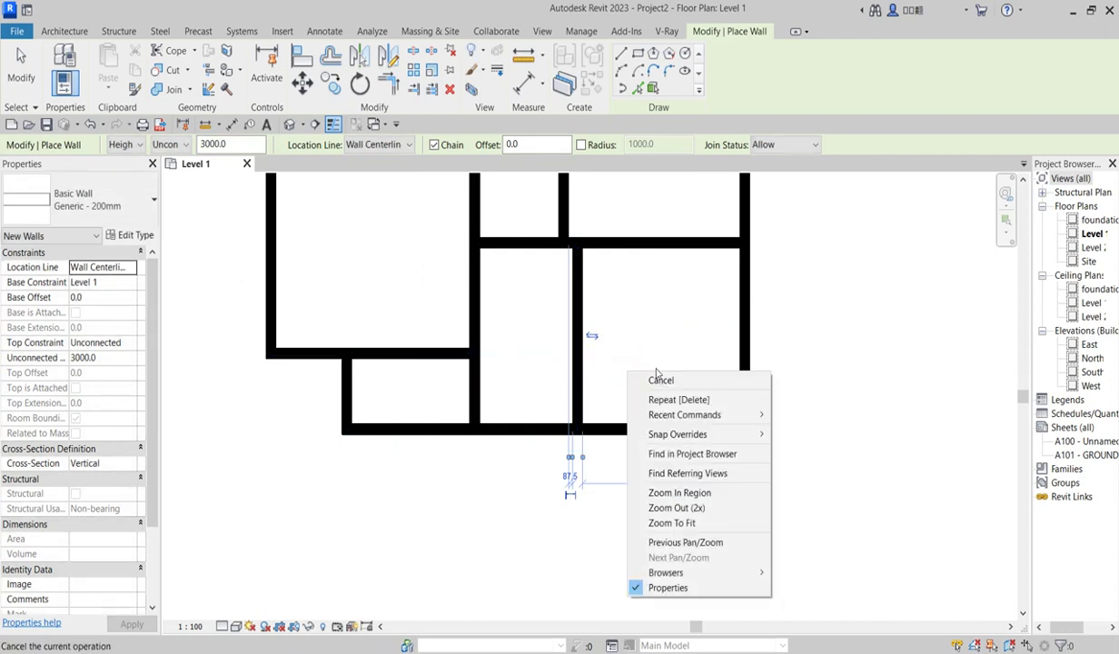
click(675, 399)
right_click(607, 360)
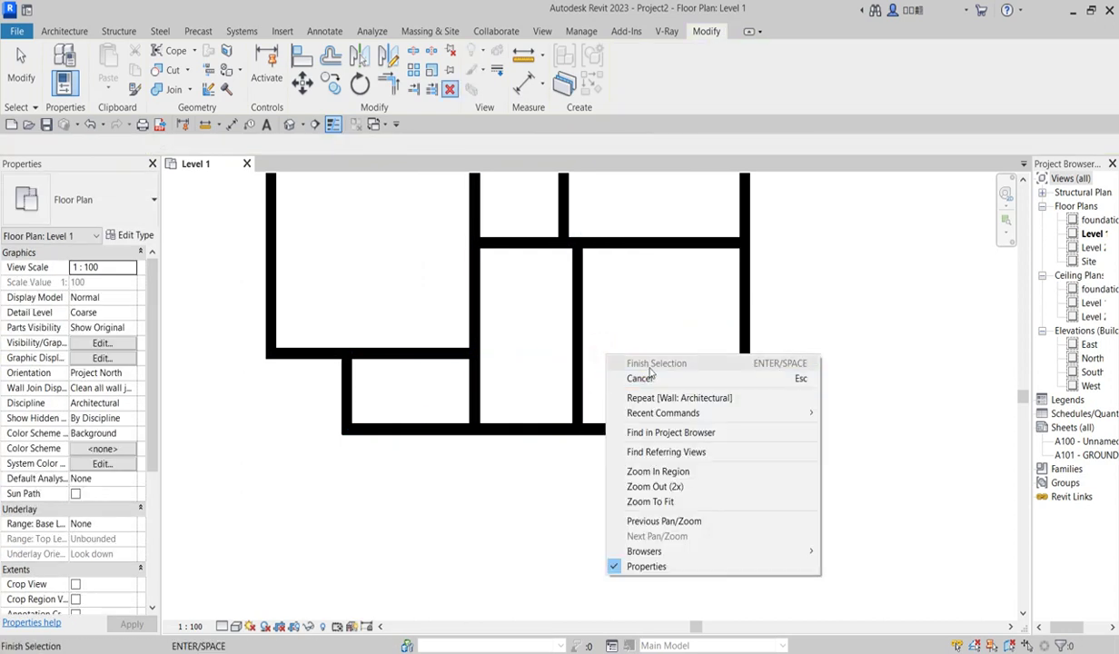
click(654, 397)
right_click(600, 341)
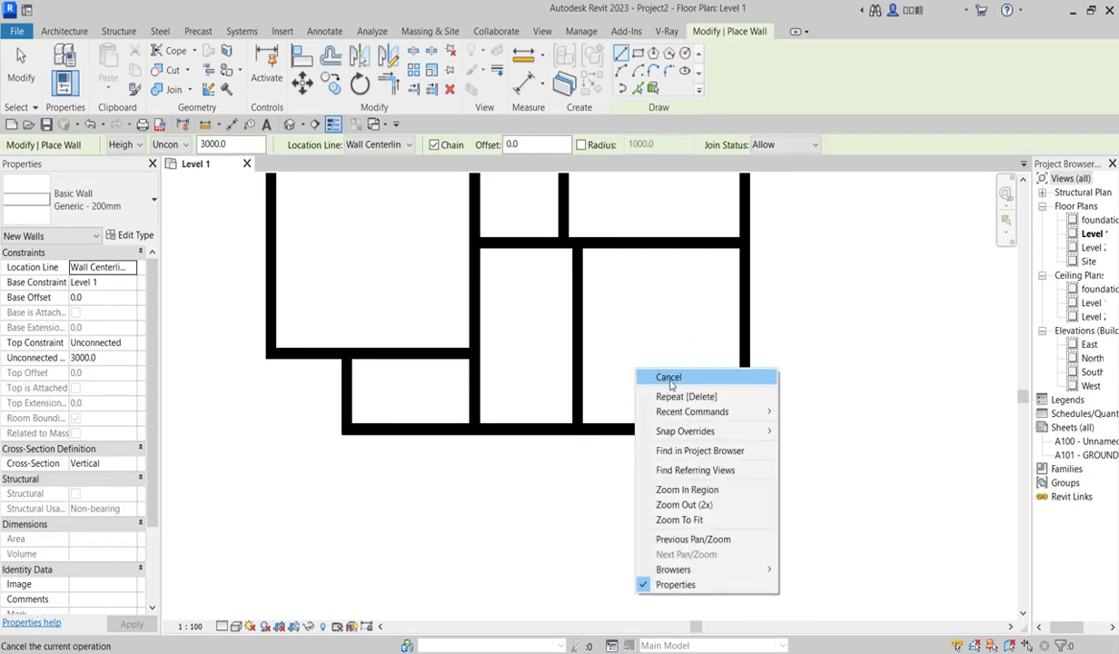
click(640, 371)
Step: Create similar walls enclosing a small room in the upper-left corner of the large rectangle, its right side aligned with the vertical partition in the middle band
scroll(642, 380, down, 3)
scroll(633, 502, up, 2)
scroll(570, 424, down, 4)
scroll(596, 291, up, 3)
scroll(588, 327, up, 1)
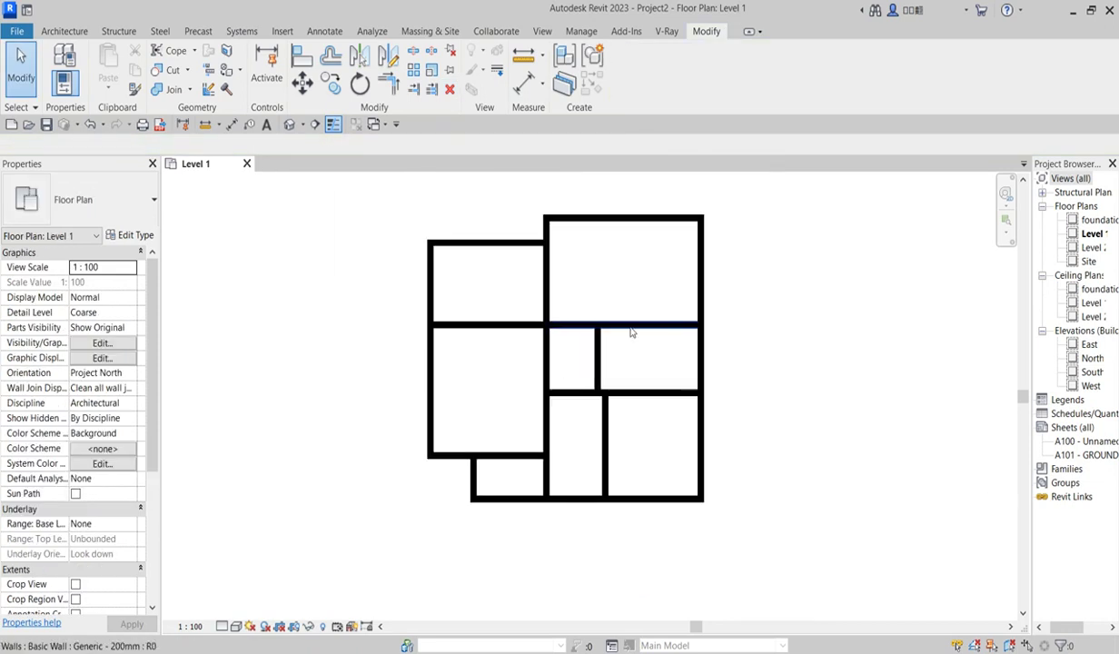
click(631, 327)
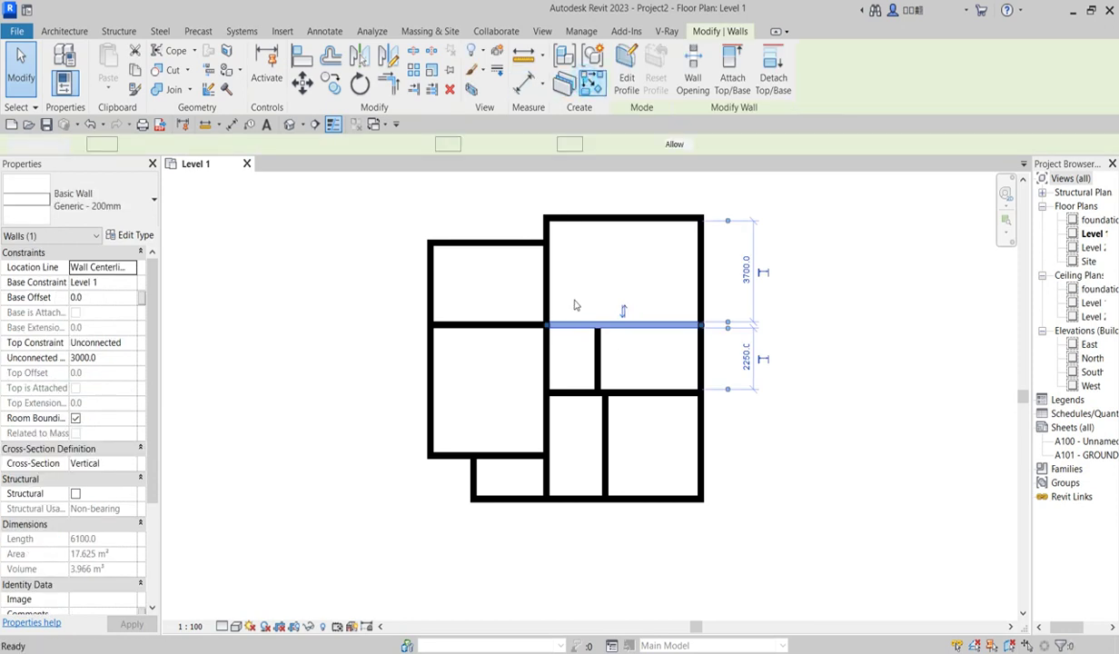
click(592, 82)
scroll(609, 305, up, 3)
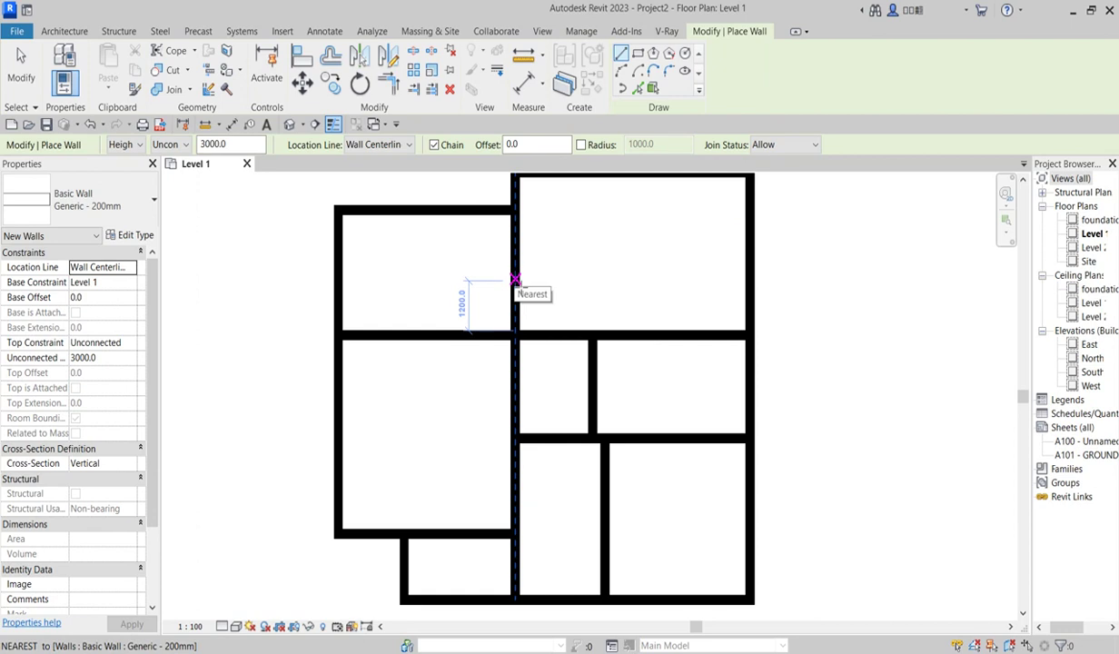
click(515, 278)
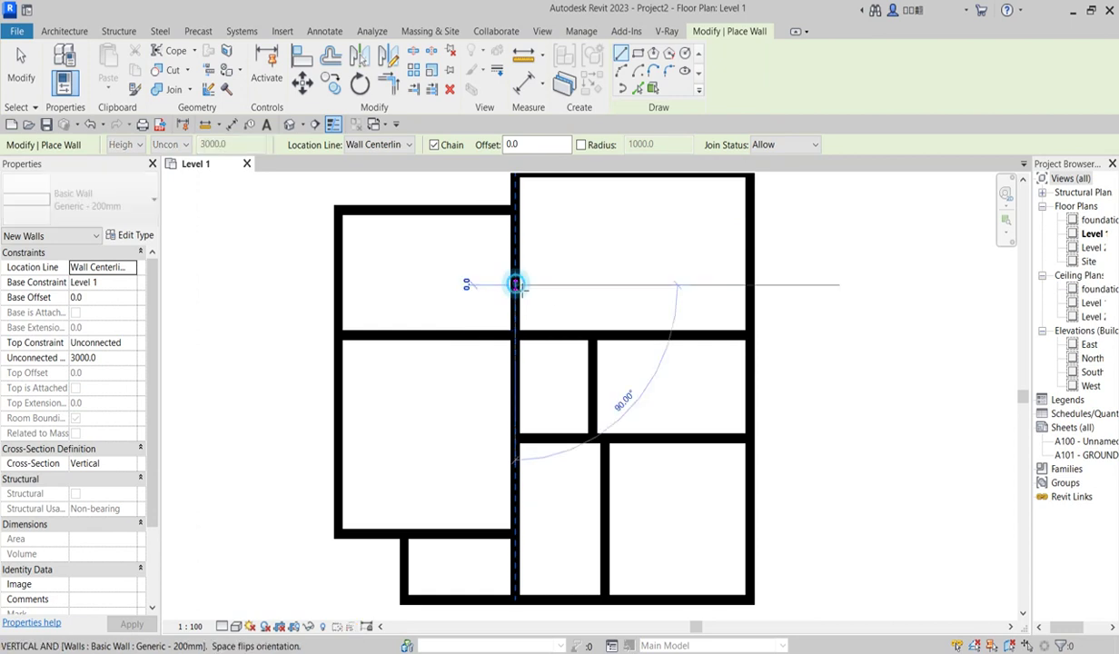
click(588, 284)
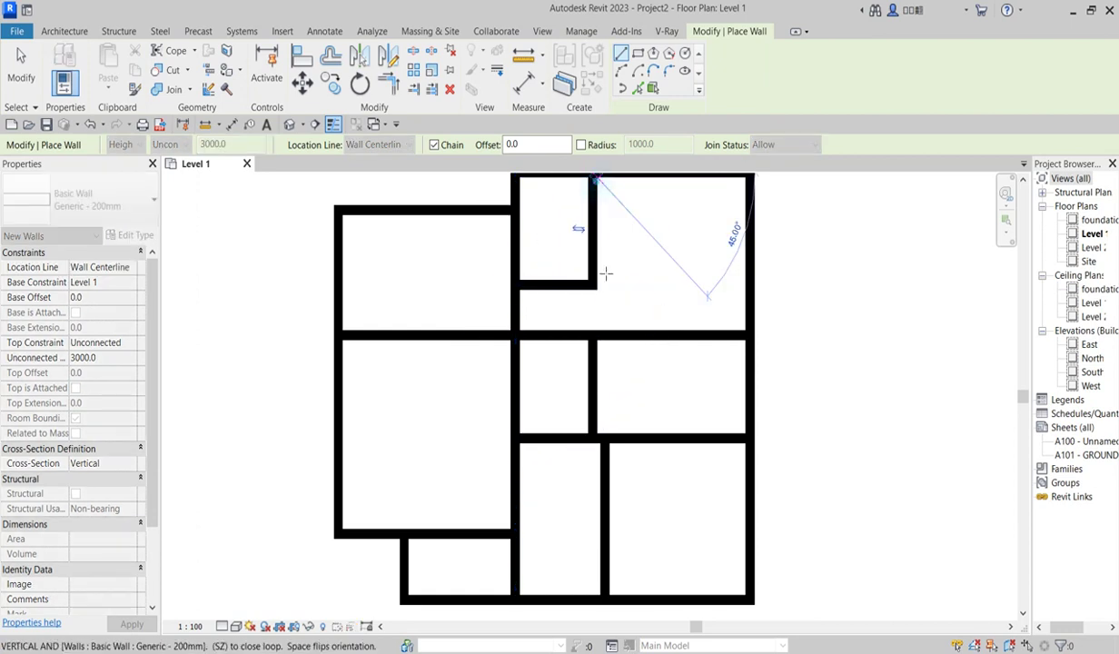
scroll(598, 272, down, 2)
scroll(611, 287, up, 2)
right_click(627, 254)
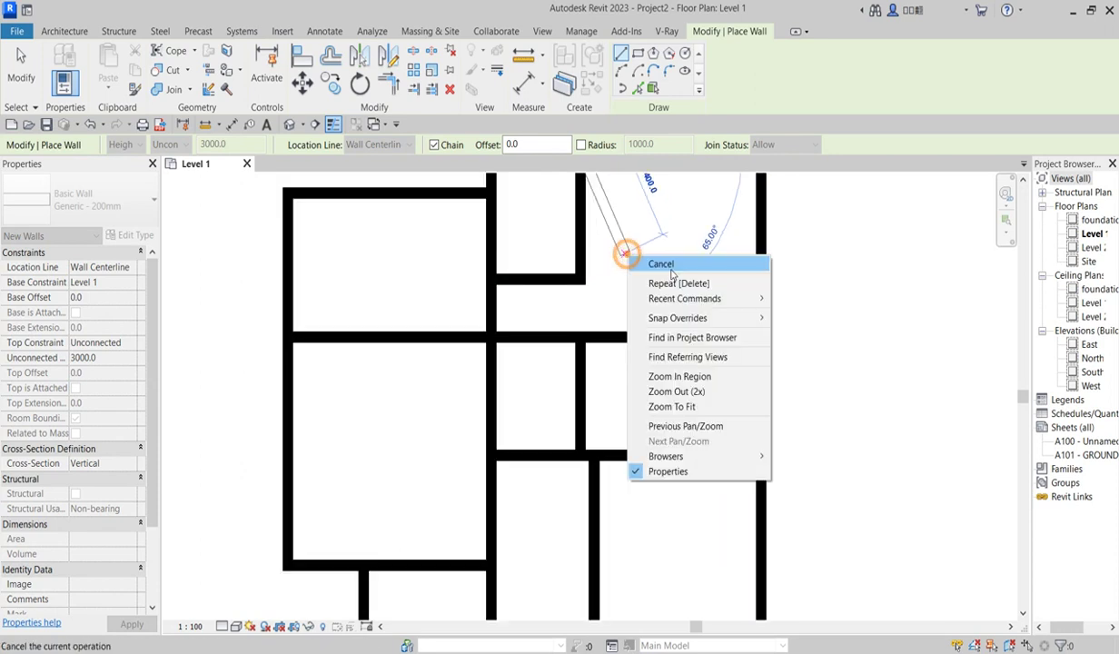
click(661, 264)
right_click(586, 229)
click(650, 251)
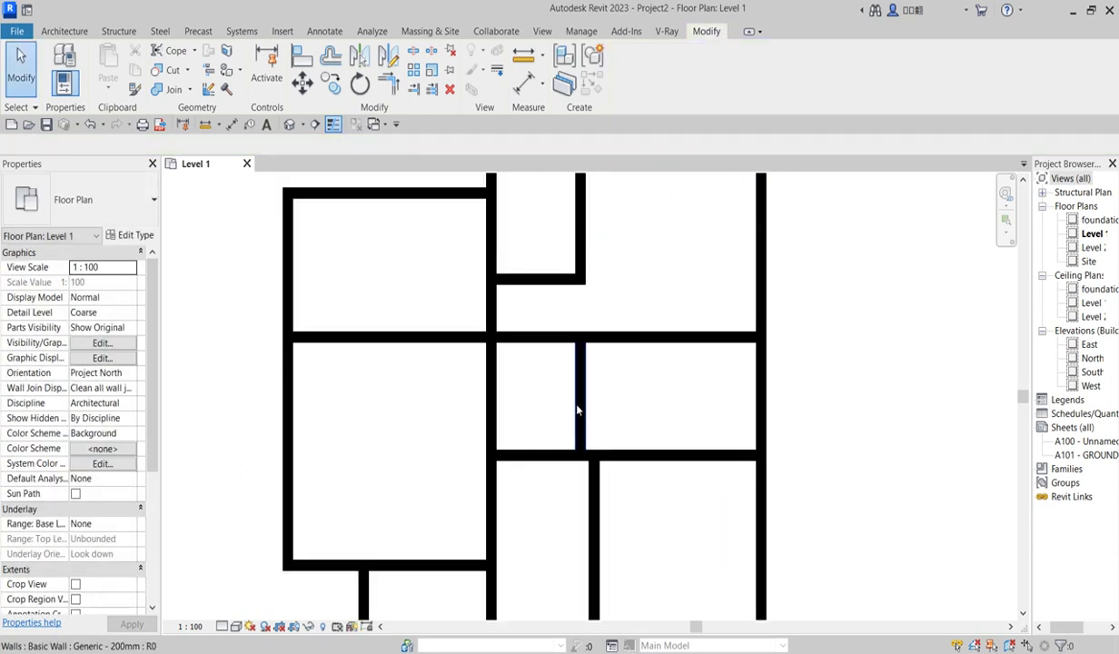
Step: Create a similar wall running horizontally across the lower left room, about 4700 long and roughly a third of the way down
scroll(581, 401, up, 1)
scroll(580, 400, down, 3)
scroll(576, 363, up, 3)
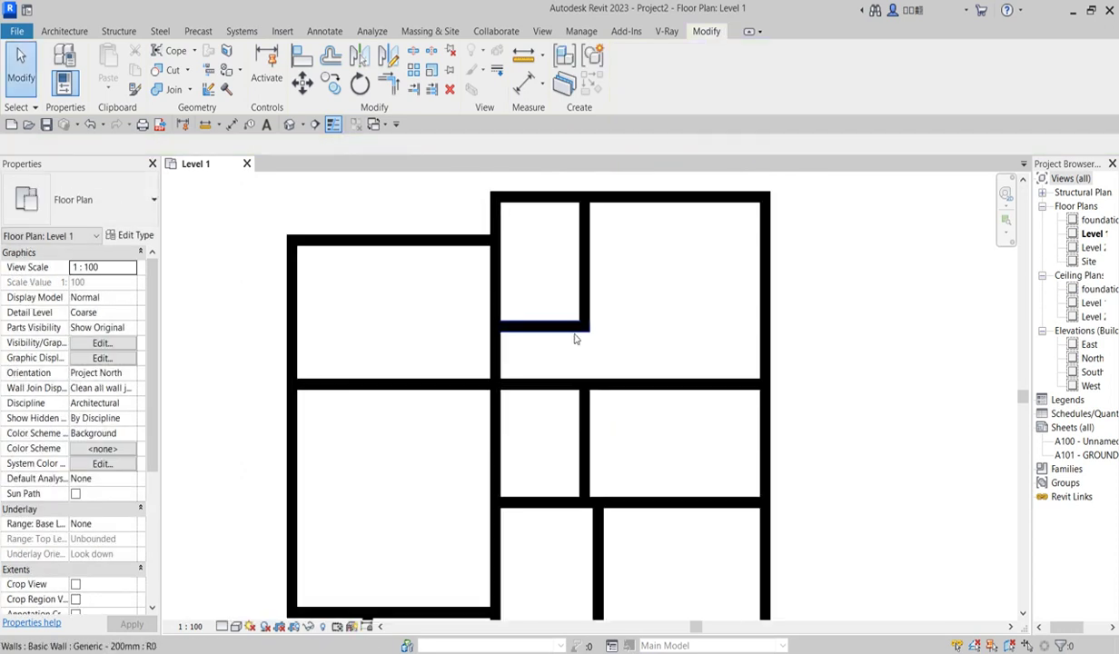
scroll(357, 555, down, 3)
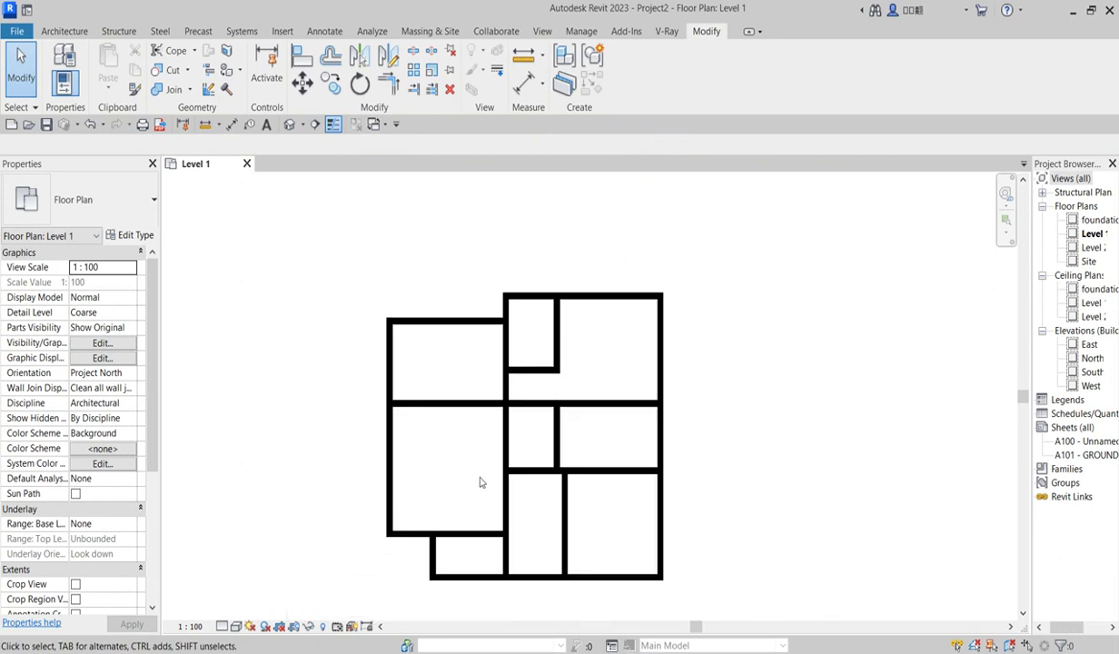
click(504, 434)
click(594, 76)
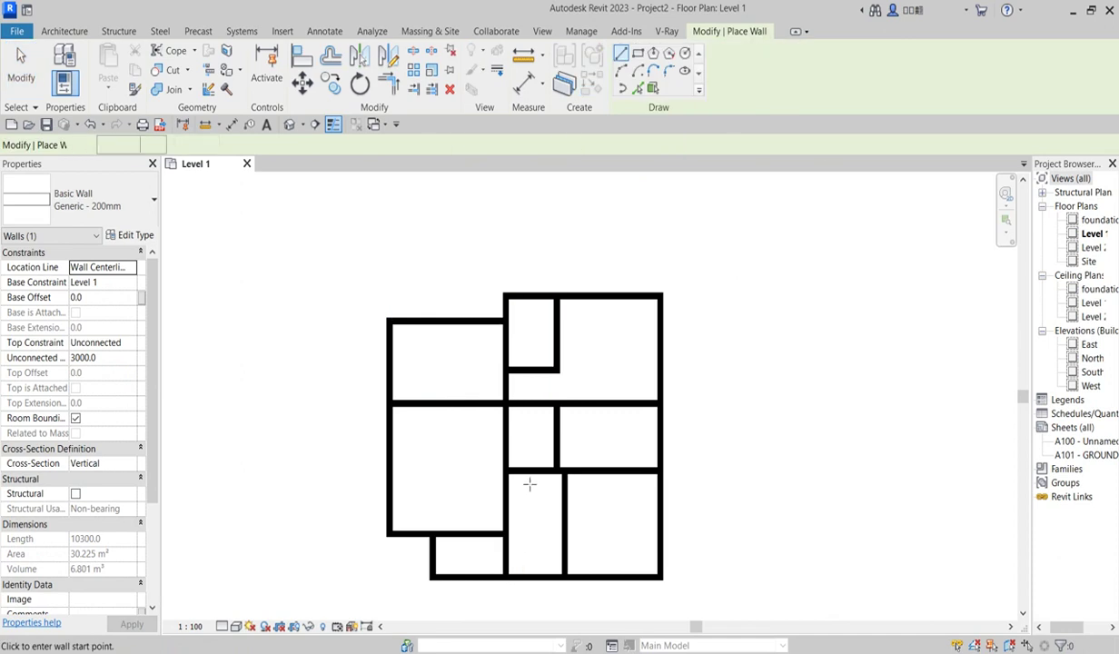
click(506, 445)
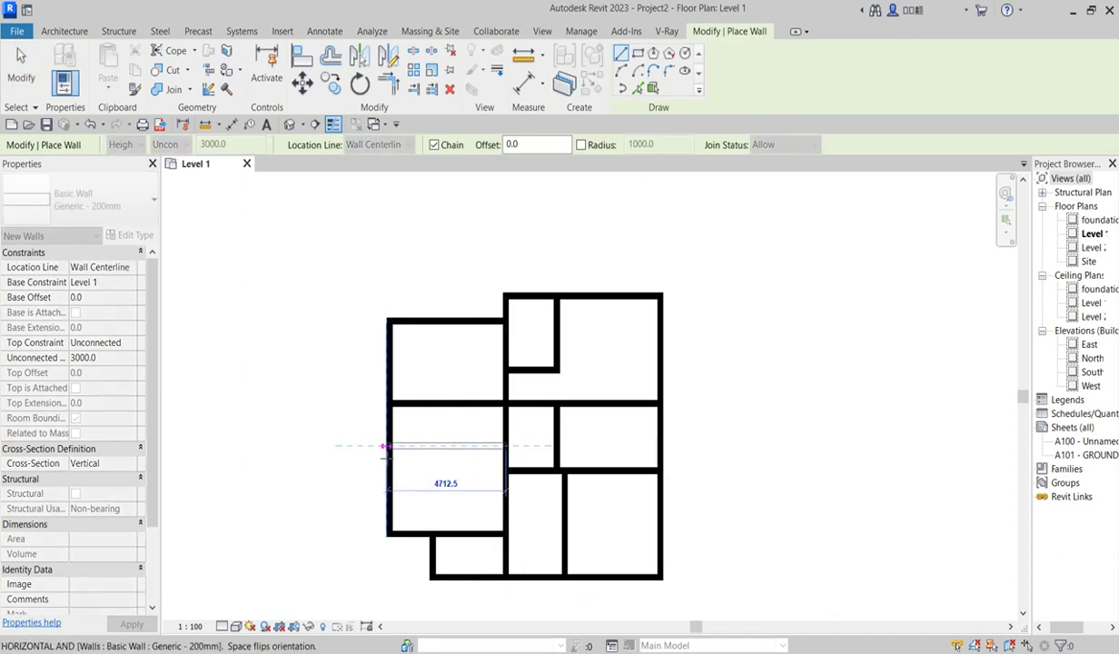
click(386, 445)
scroll(374, 455, up, 2)
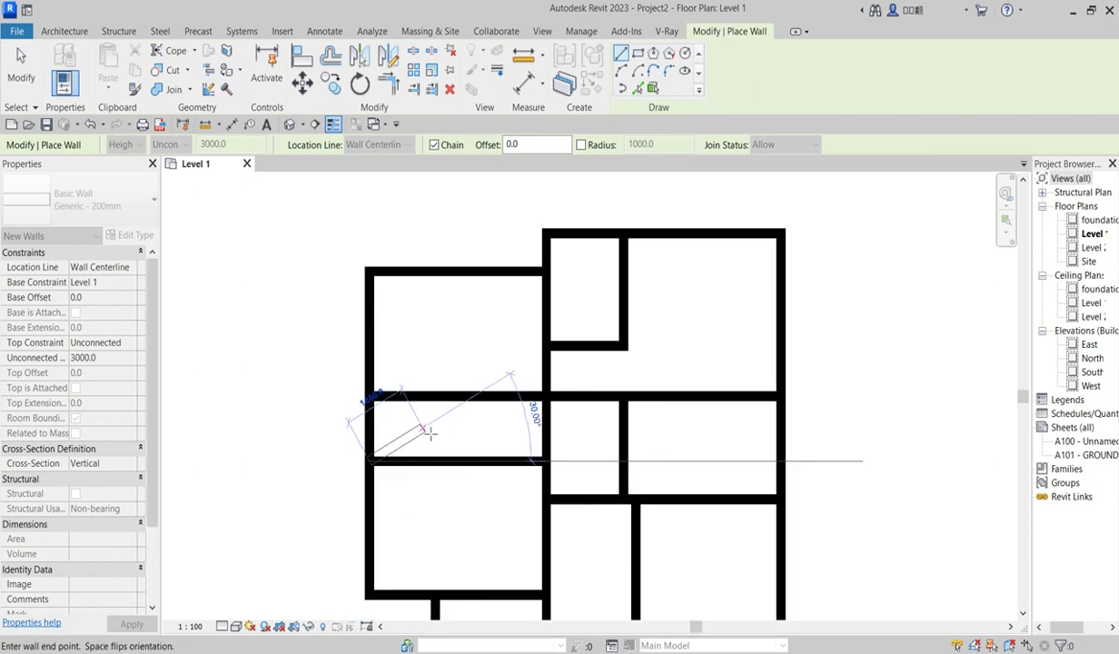
key(Escape)
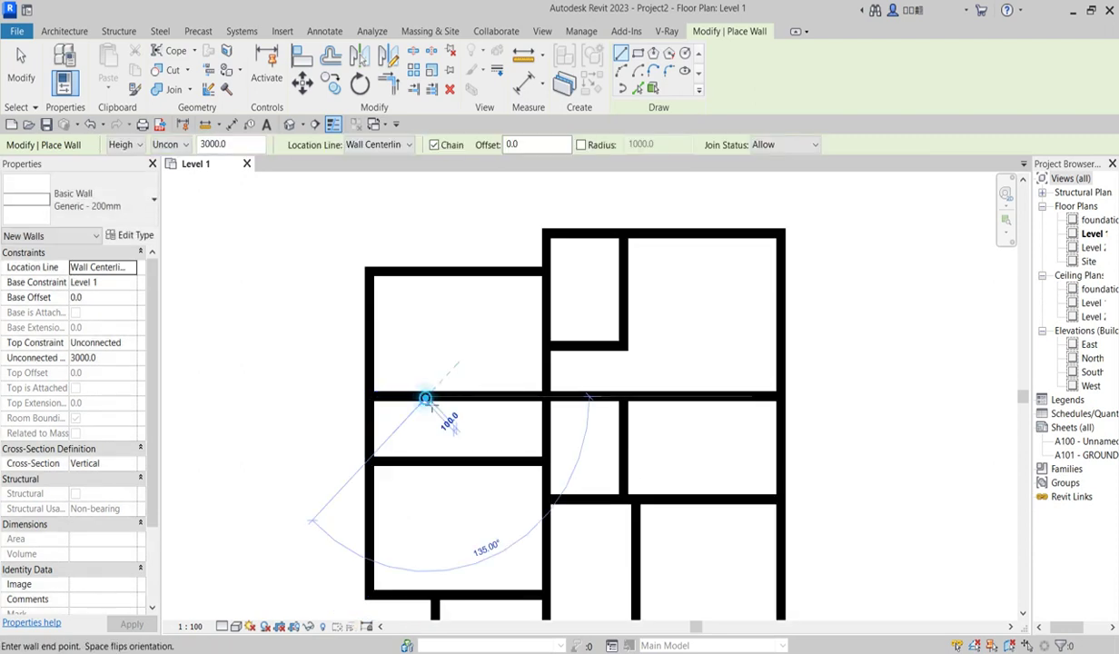
Step: Divide the narrow middle strip of the left wing with a vertical wall about 1275 from the left outer wall
click(426, 397)
click(429, 461)
key(Escape)
scroll(432, 531, down, 2)
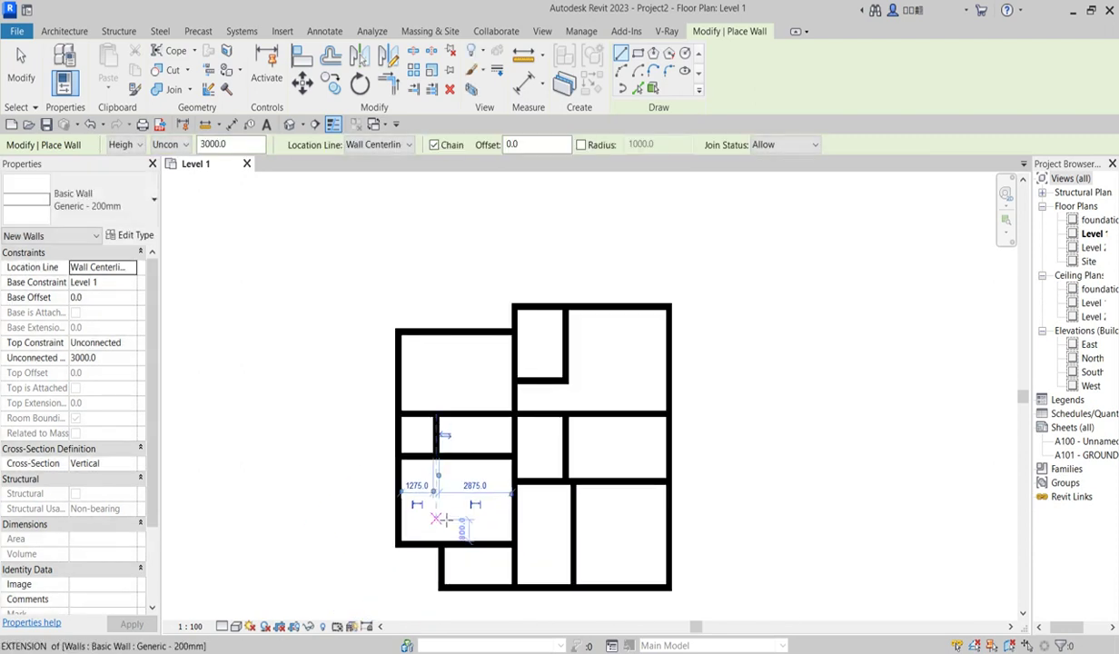
click(450, 502)
right_click(450, 501)
click(489, 287)
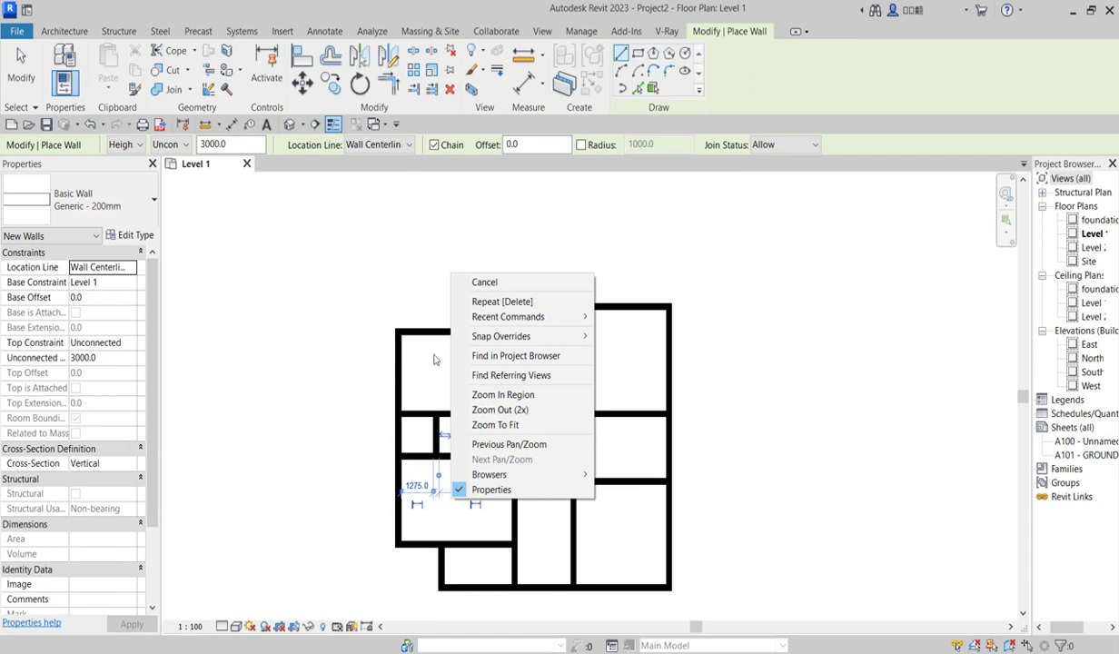
click(489, 284)
Step: Draw a horizontal wall across the lower left room, about 790 above its bottom wall
scroll(508, 559, up, 2)
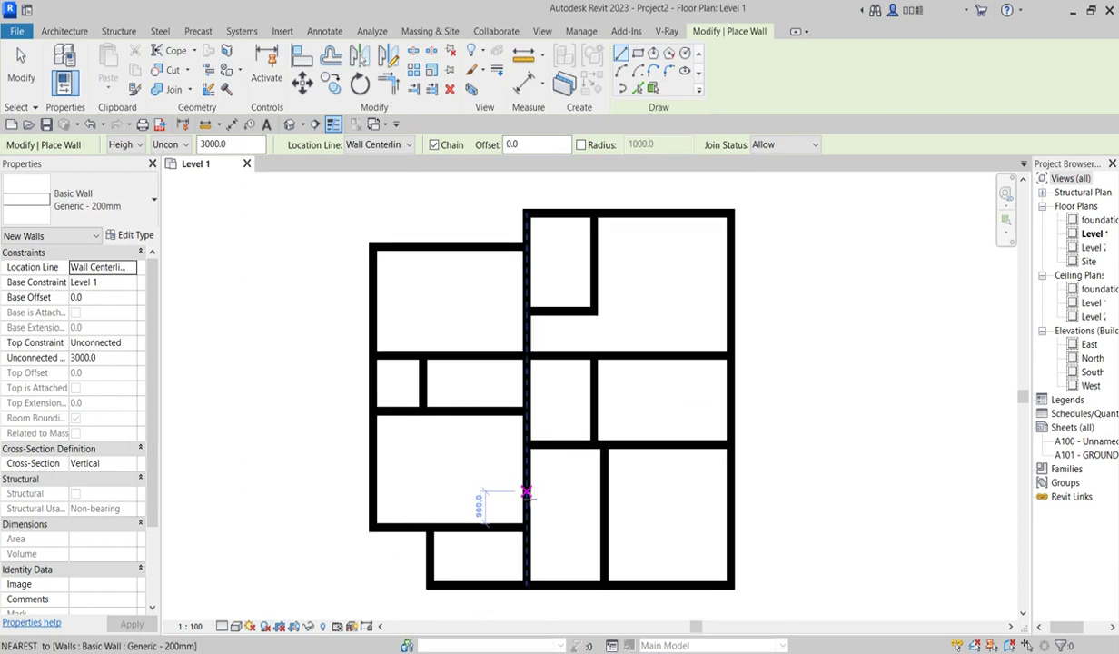
click(525, 492)
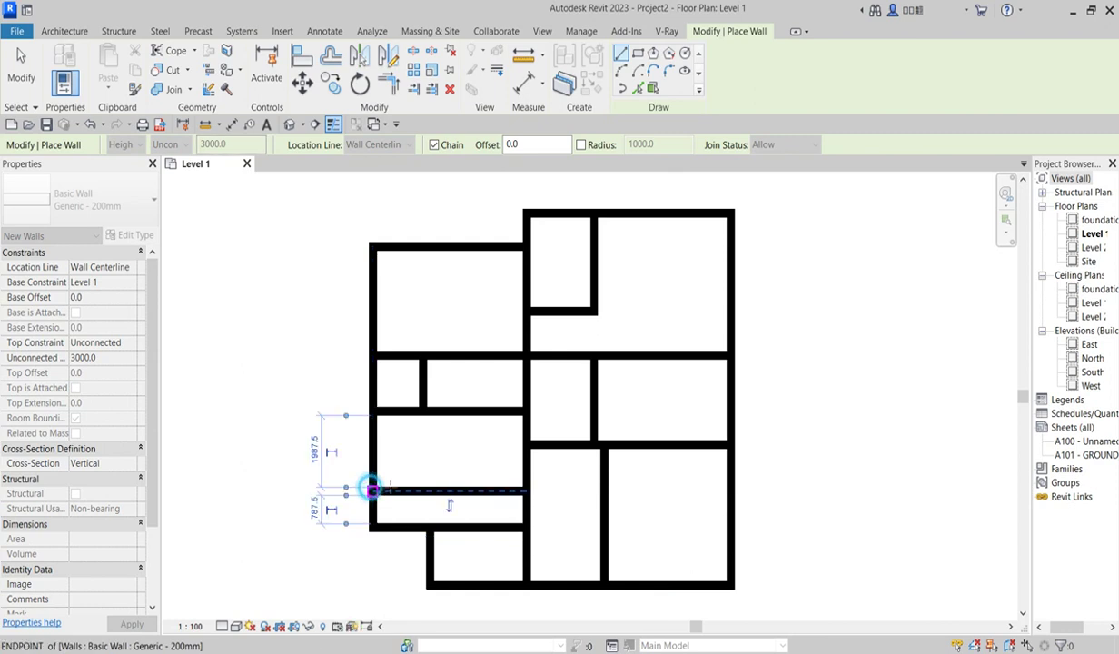
click(371, 488)
key(Escape)
scroll(434, 507, up, 2)
right_click(421, 497)
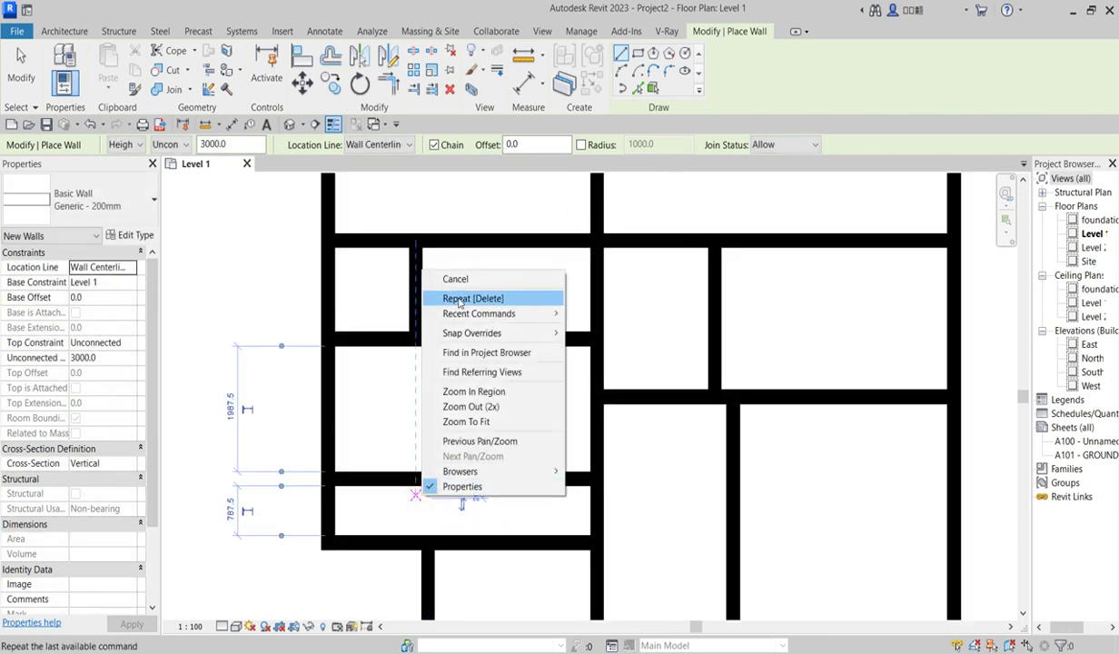
click(454, 279)
click(416, 549)
key(Escape)
Step: Draw a vertical wall from the left wing's lowest horizontal partition down through the small space to its bottom wall, near the large room's wall
scroll(549, 509, down, 2)
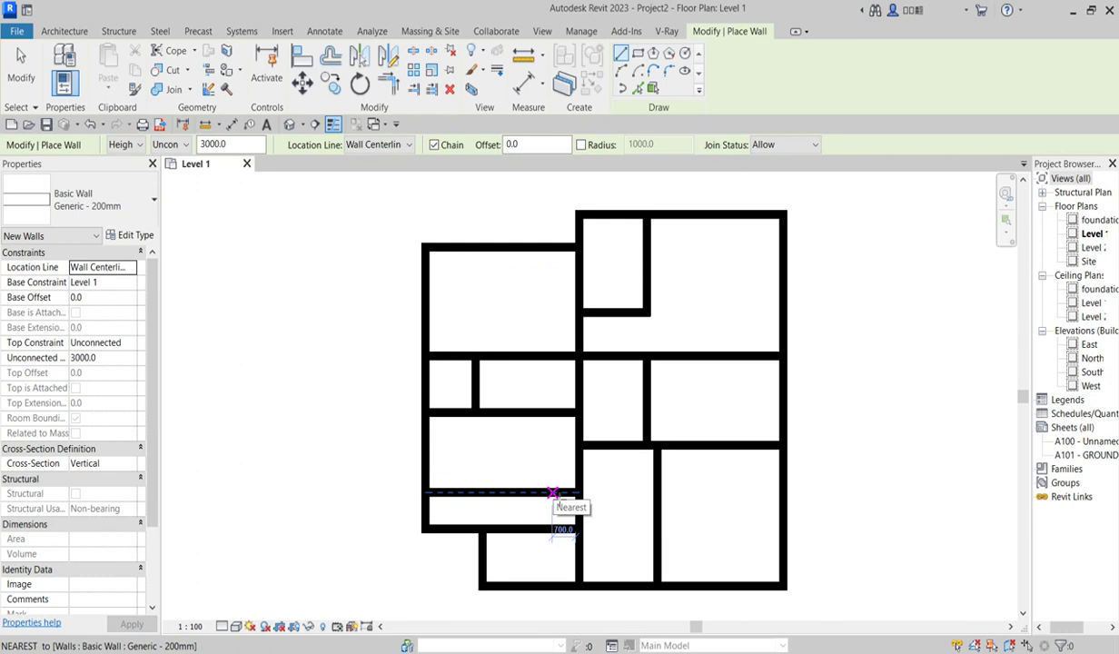
scroll(593, 469, down, 1)
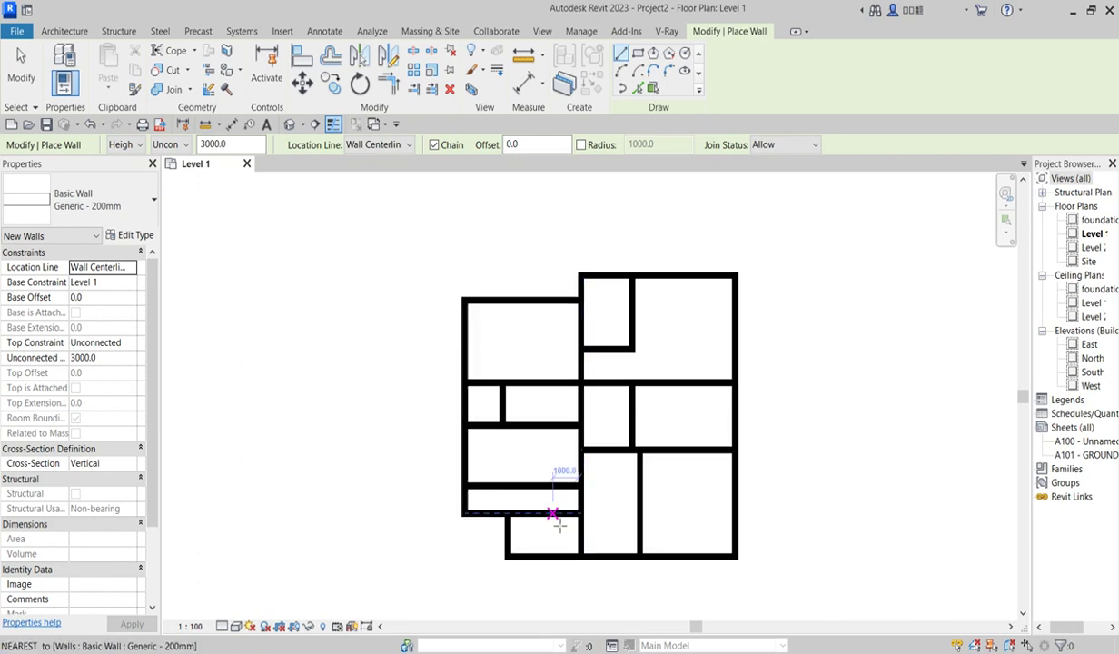
scroll(556, 479, up, 3)
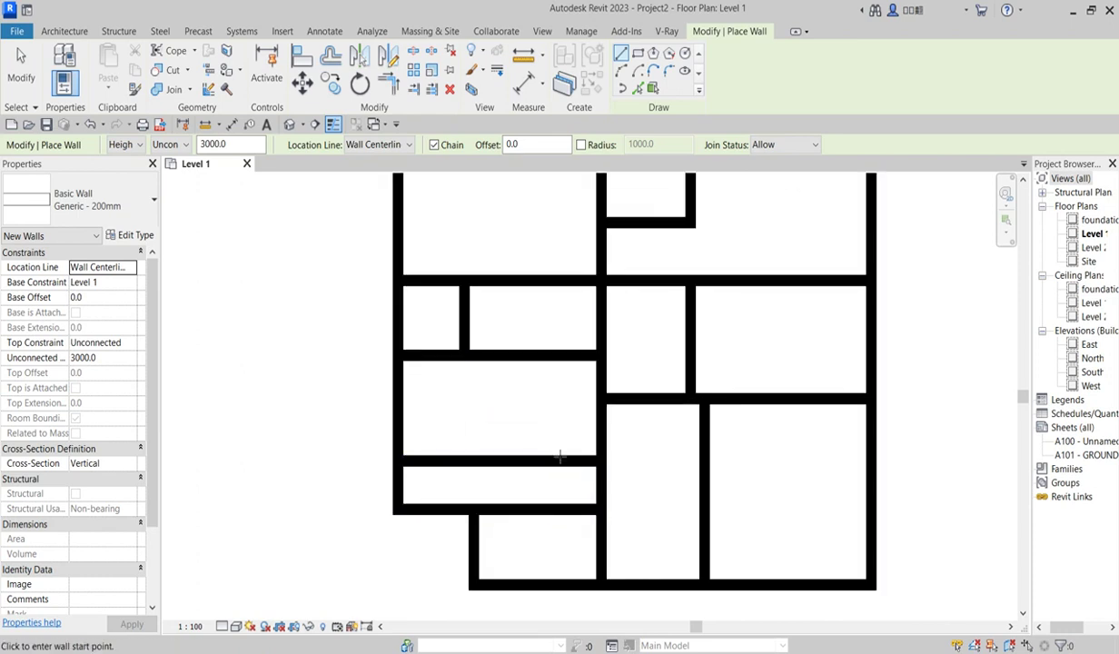
click(553, 460)
click(554, 584)
key(Escape)
scroll(554, 584, down, 3)
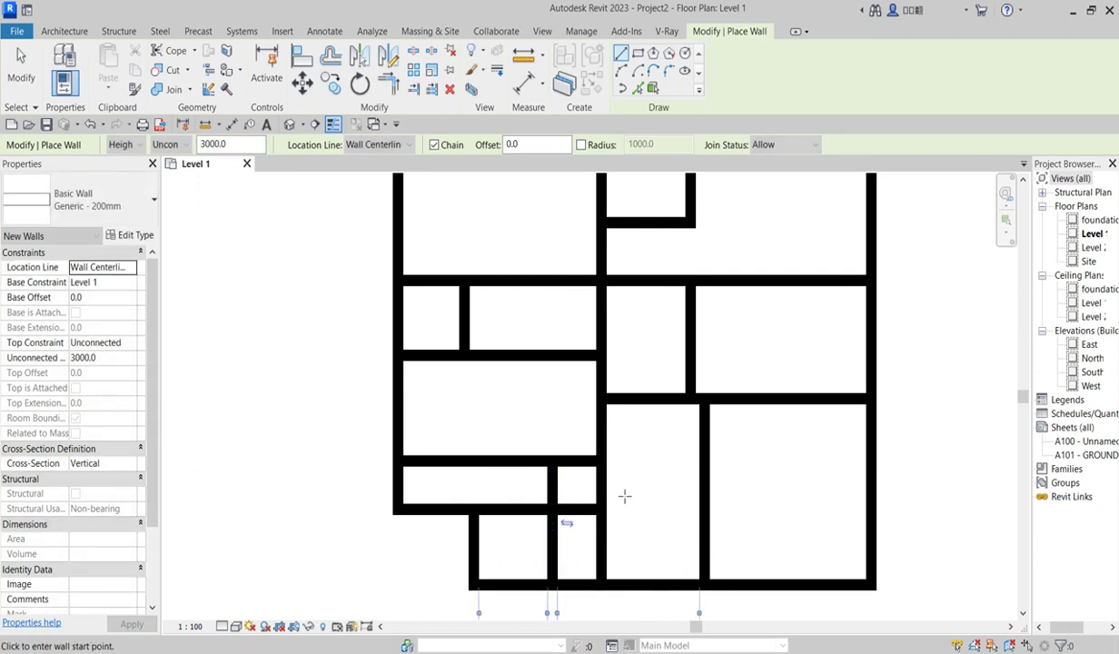
Step: Examine the overall room layout of the floor plan and end wall placement
scroll(604, 545, up, 2)
scroll(543, 484, down, 4)
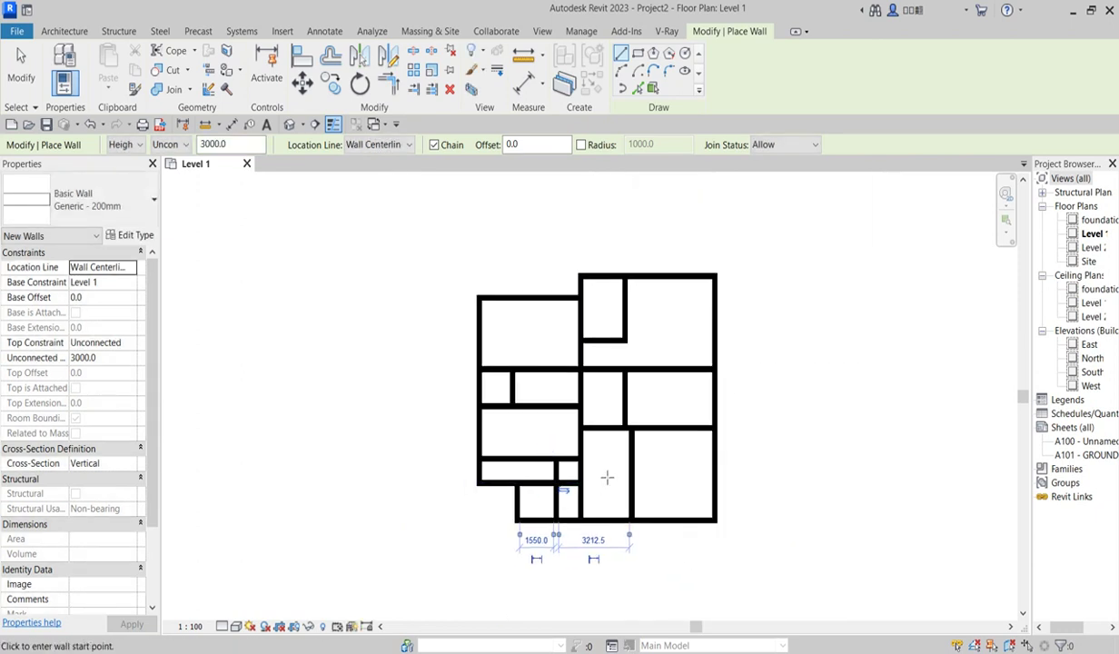
scroll(544, 409, up, 3)
scroll(651, 490, down, 2)
scroll(550, 424, up, 5)
scroll(490, 478, down, 4)
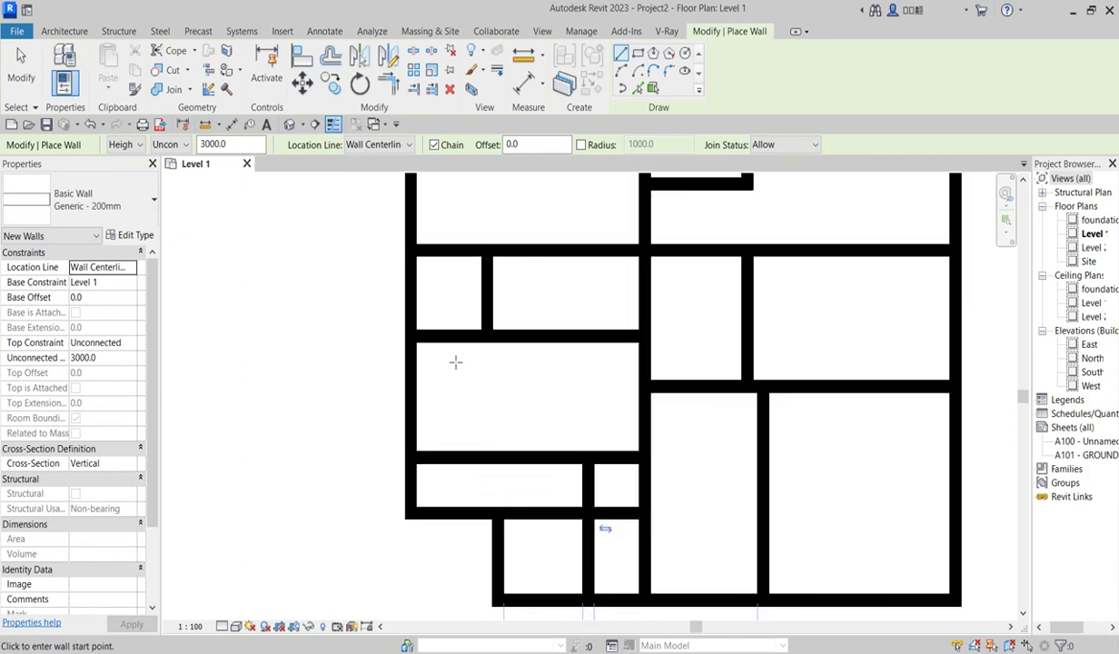
right_click(517, 397)
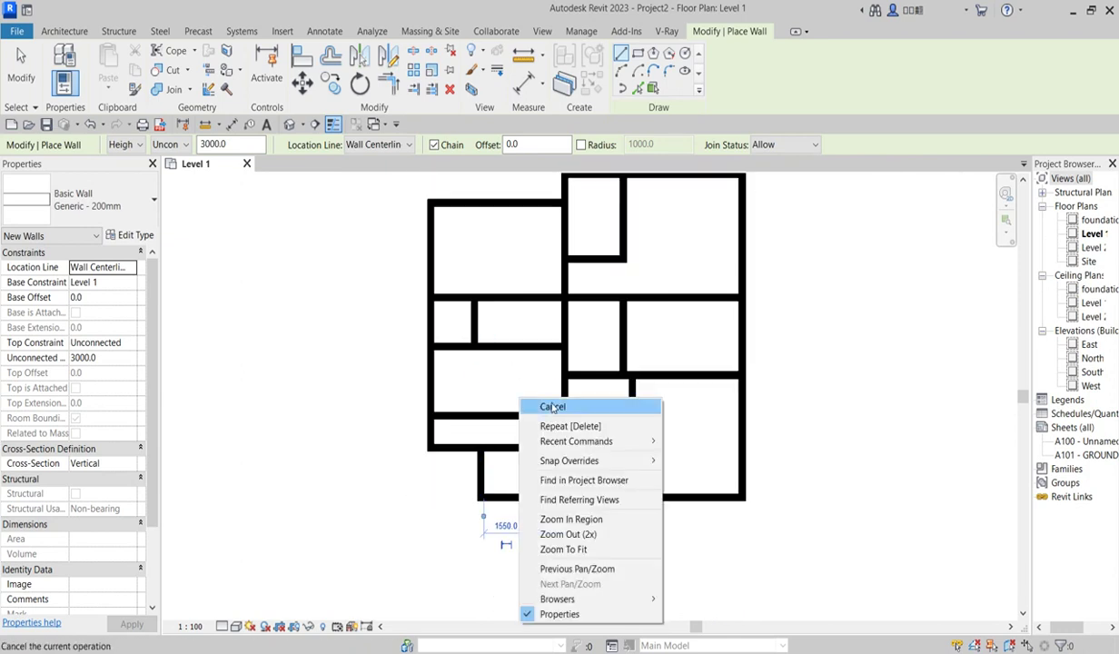
key(Escape)
right_click(467, 371)
click(486, 381)
scroll(509, 382, up, 1)
scroll(509, 383, down, 3)
scroll(453, 314, up, 4)
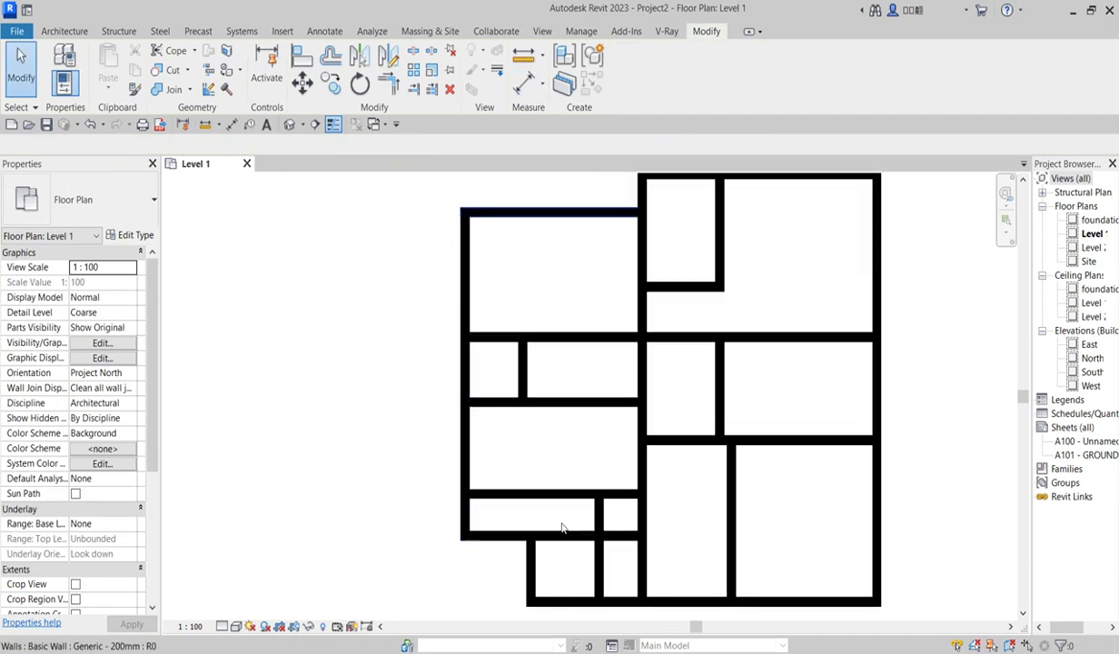
Step: Nudge the left wing's outer wall inward until it is 975 from the short vertical partition in the middle strip
click(464, 286)
scroll(400, 353, down, 3)
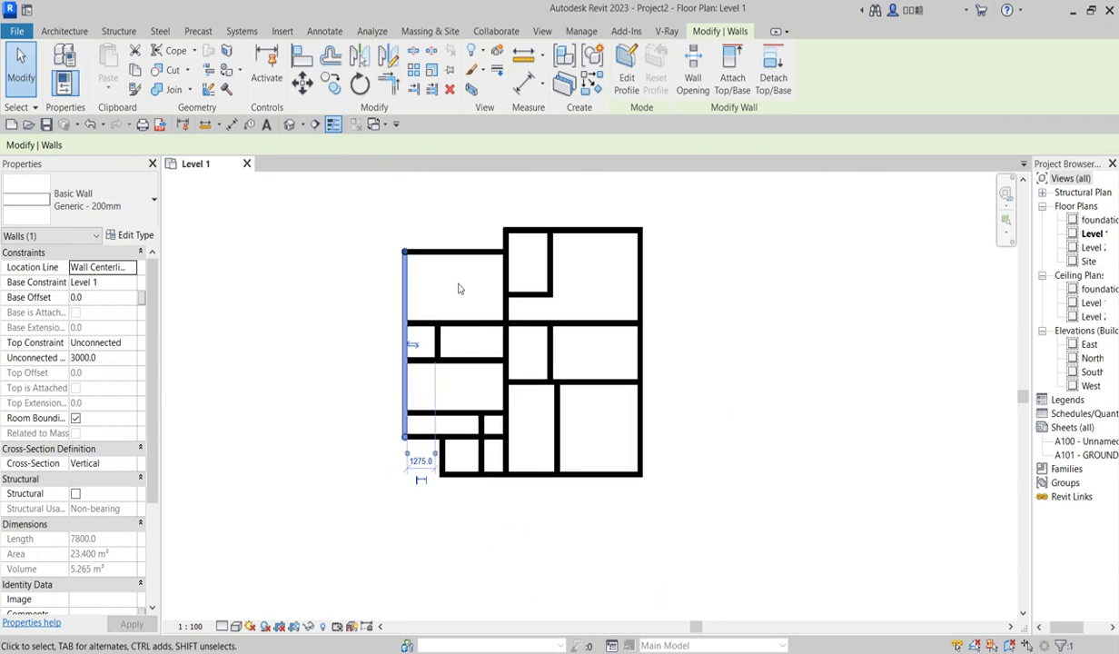
key(Right)
key(Right)
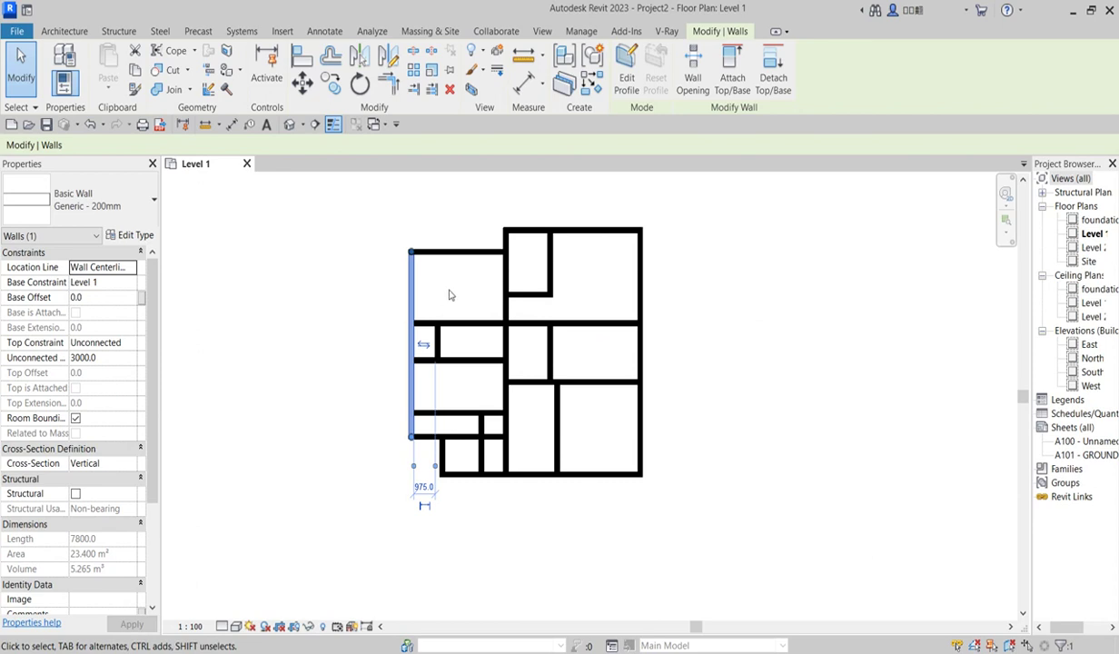
scroll(450, 293, up, 2)
click(445, 287)
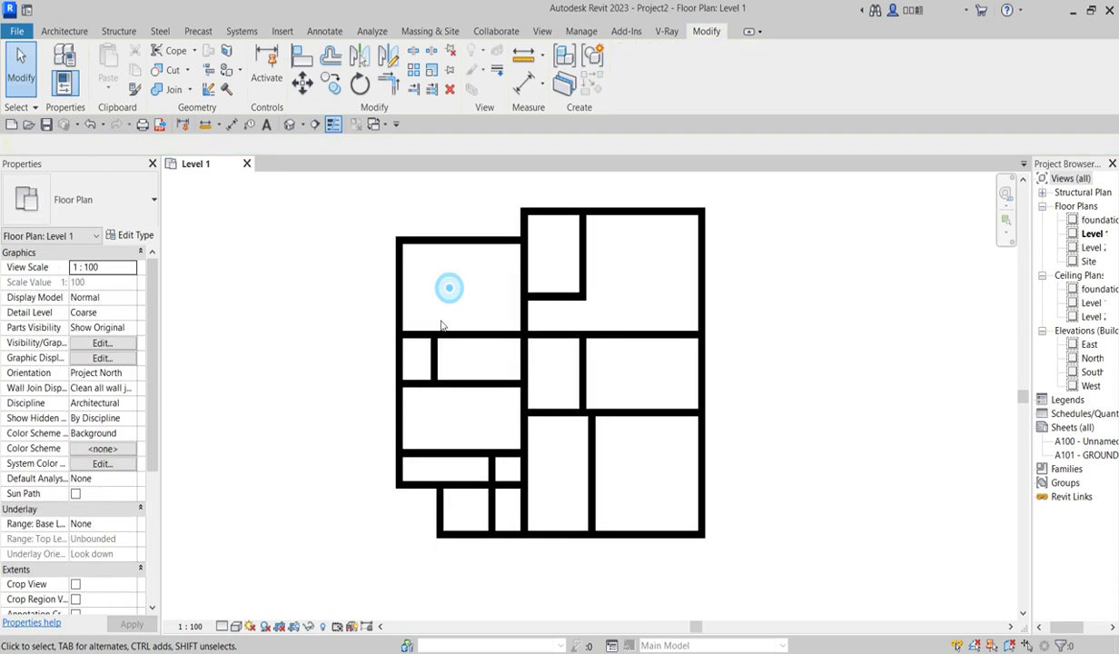
Step: Move the building's right outer wall inward to 3662.5 from the vertical partition of the middle rooms
click(704, 253)
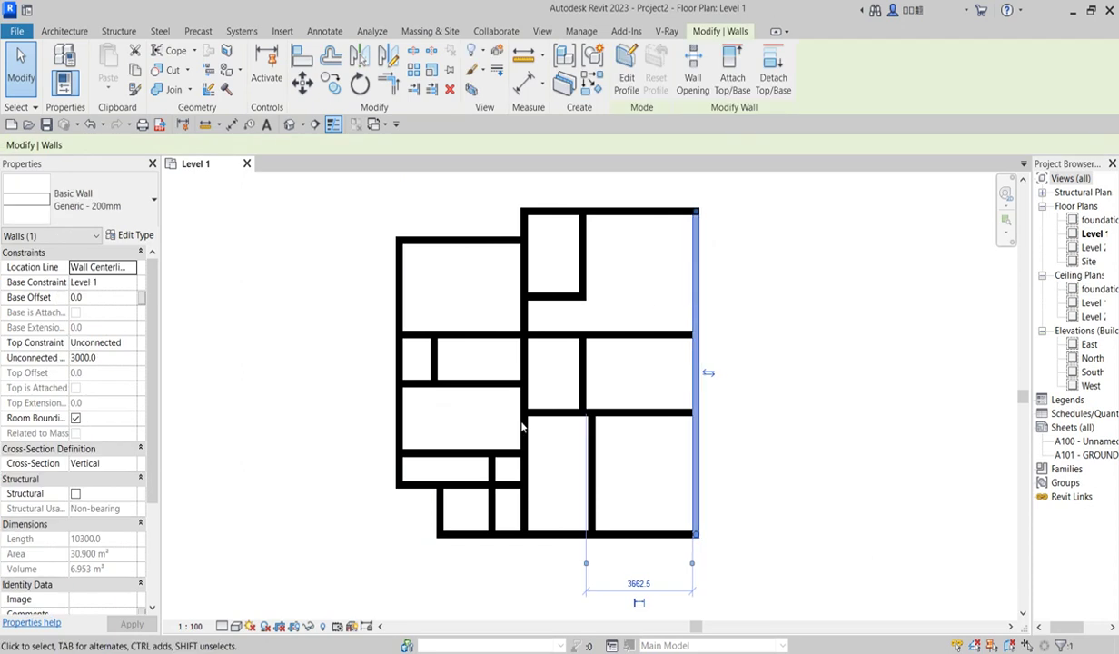
scroll(589, 454, up, 2)
scroll(597, 444, down, 2)
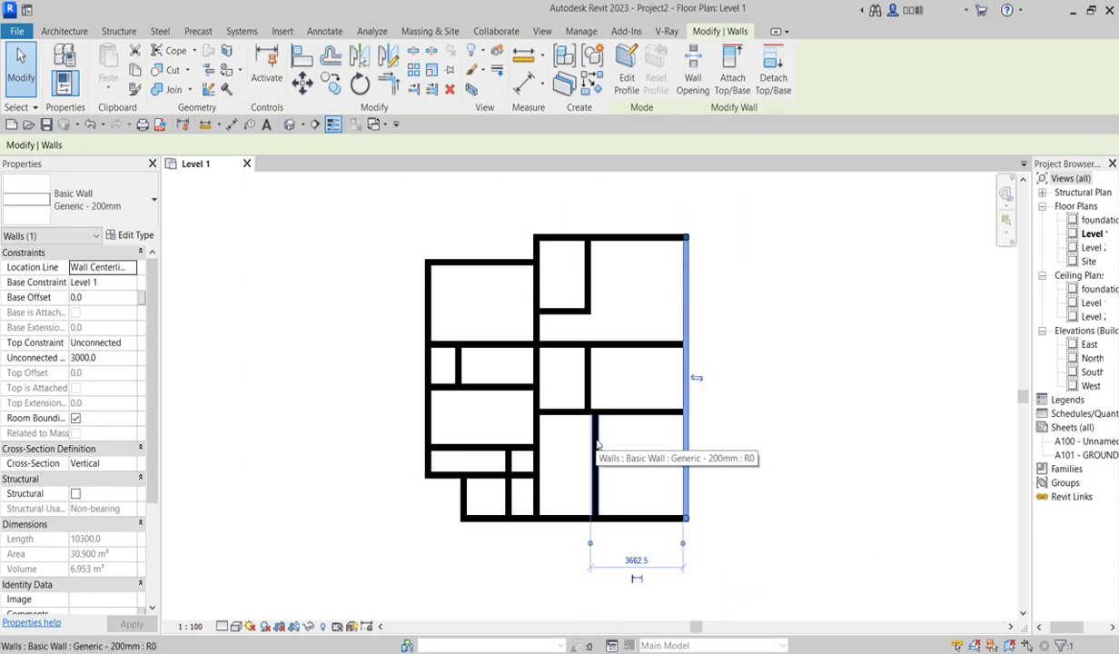
Step: Move the vertical wall between the two lower right rooms left, to 2362.5 from the left wing's lower vertical partition
click(597, 444)
drag(597, 444, 579, 442)
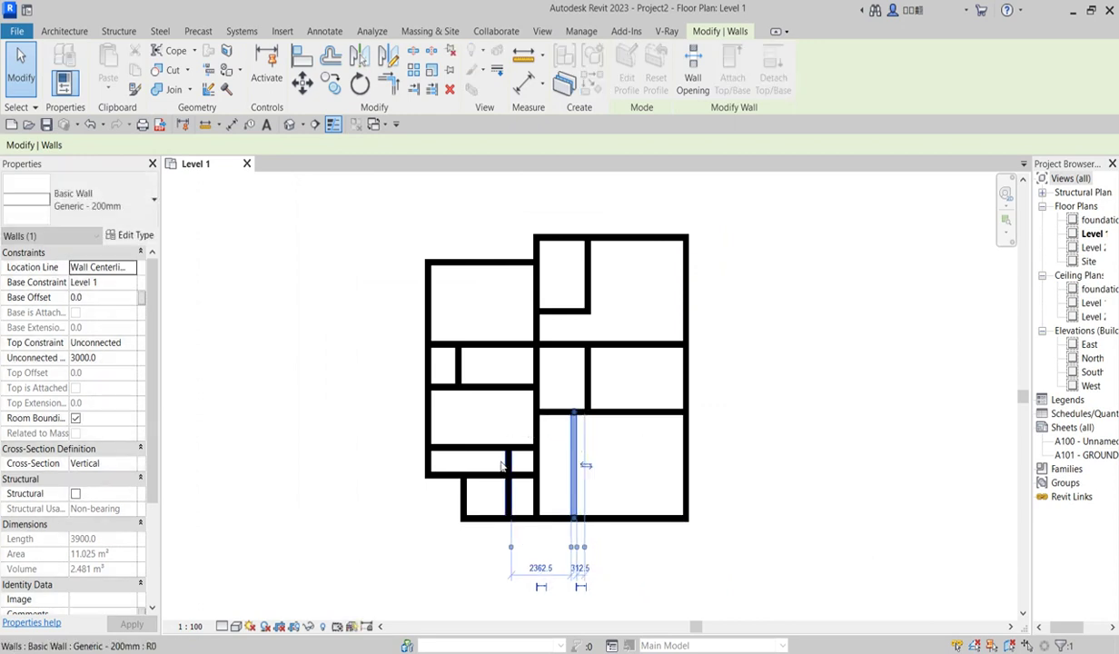
scroll(572, 440, up, 3)
click(567, 435)
scroll(563, 427, down, 2)
scroll(563, 420, up, 1)
Step: Nudge the horizontal wall above the two lower right rooms downward
click(565, 415)
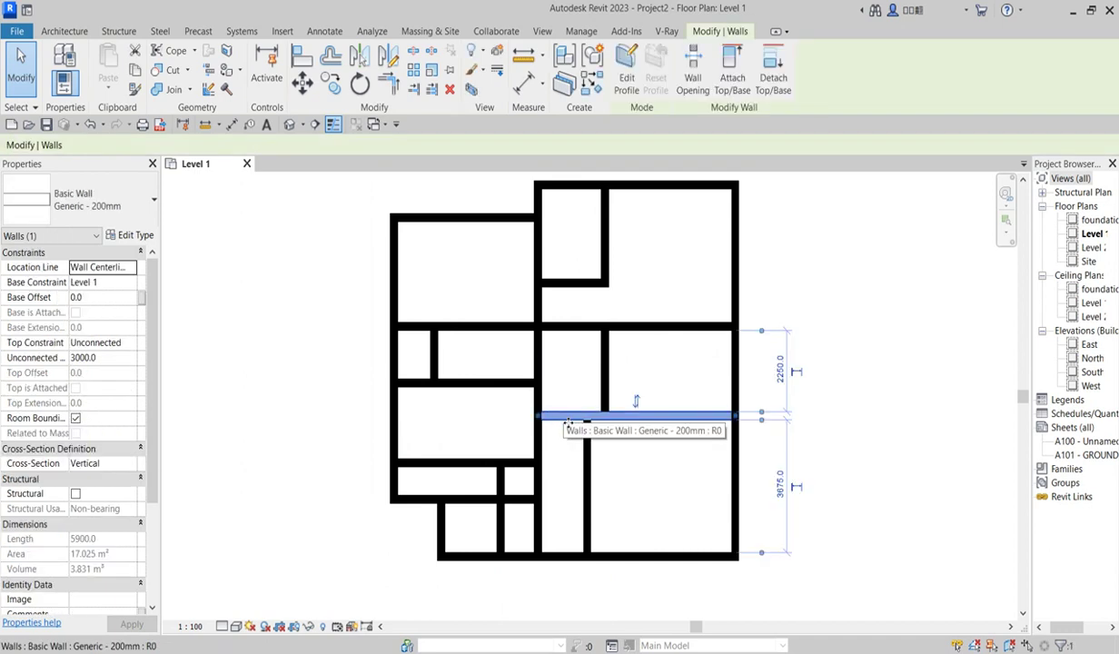
key(Down)
key(Down)
key(Down)
click(647, 473)
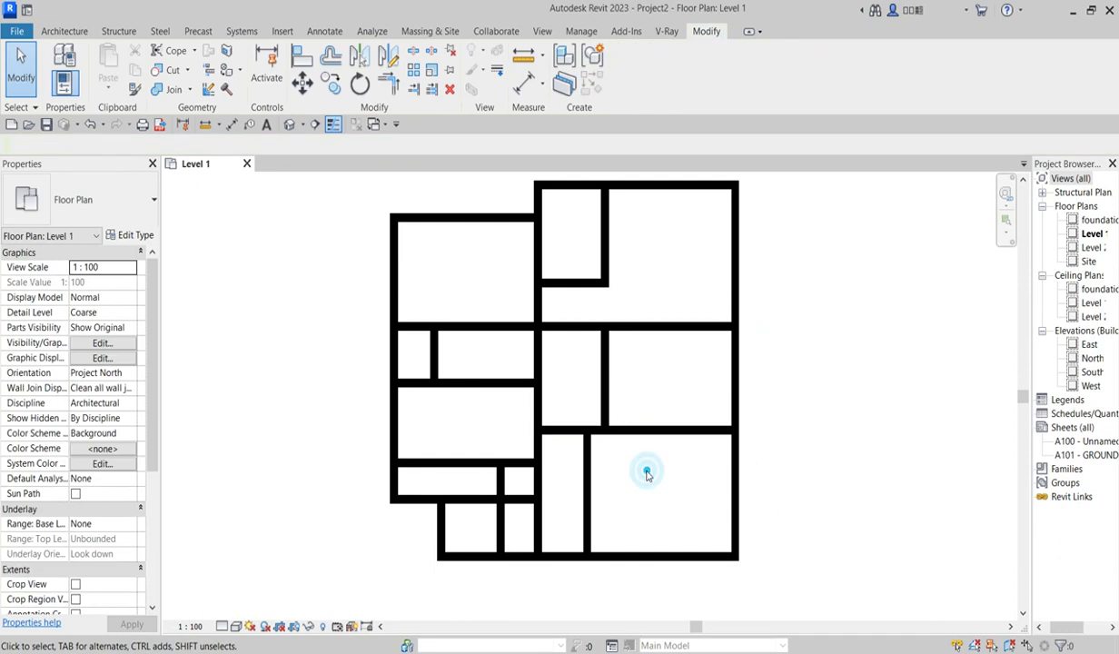
Step: Align the horizontal wall above the lower right rooms with the left wing's horizontal wall below its lower large room
scroll(600, 459, up, 2)
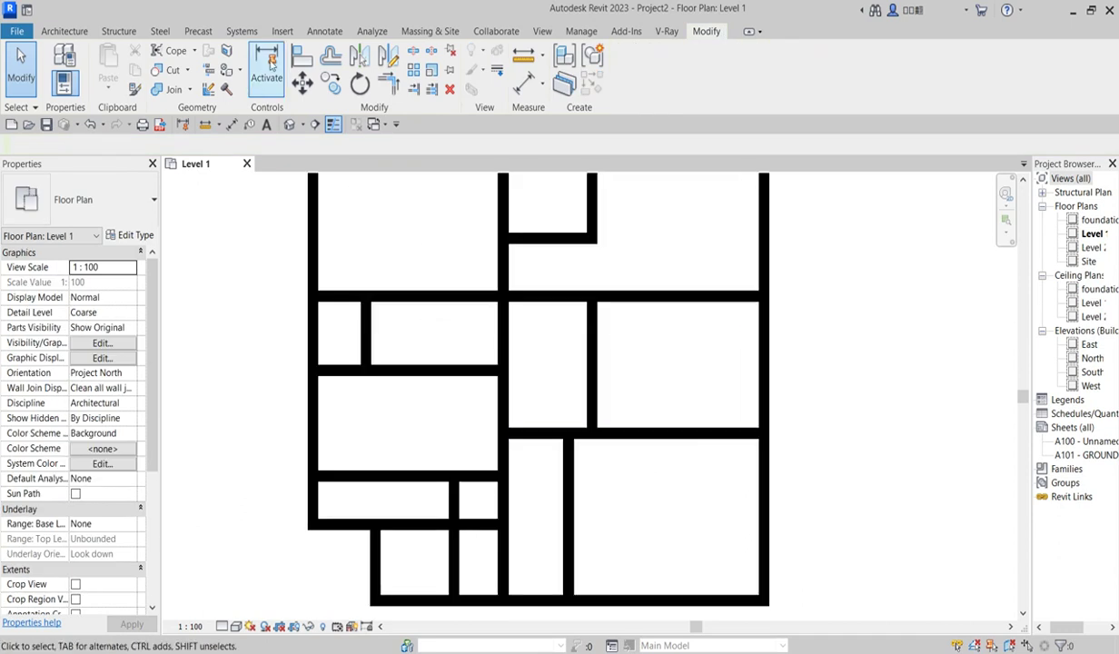
click(307, 52)
click(474, 482)
click(540, 441)
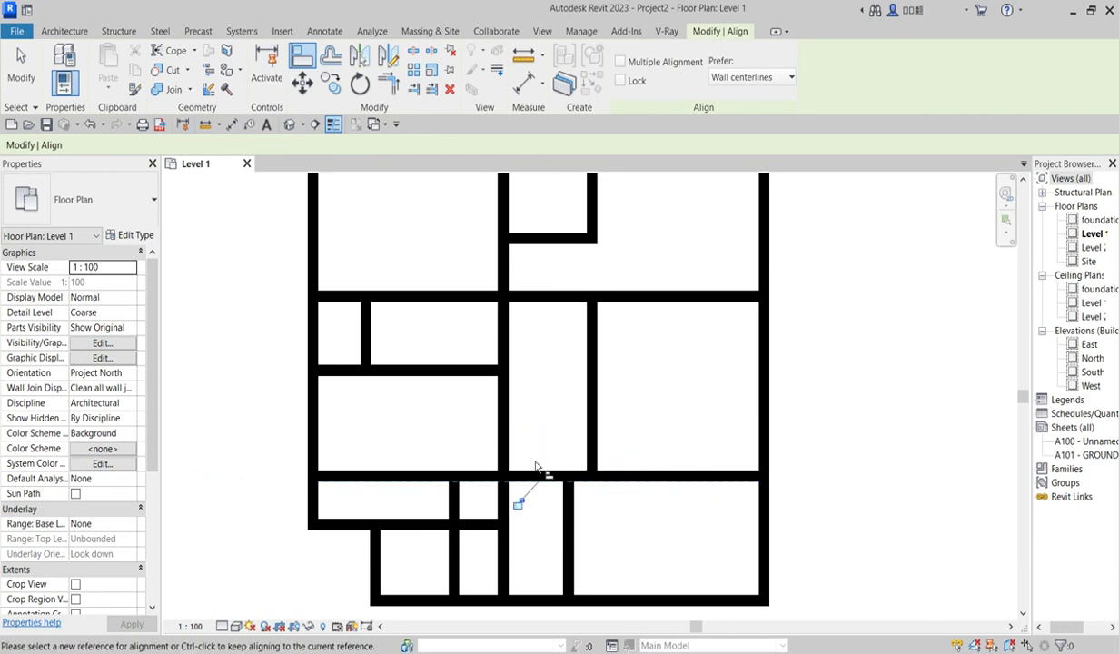
scroll(563, 445, down, 2)
right_click(595, 386)
click(683, 395)
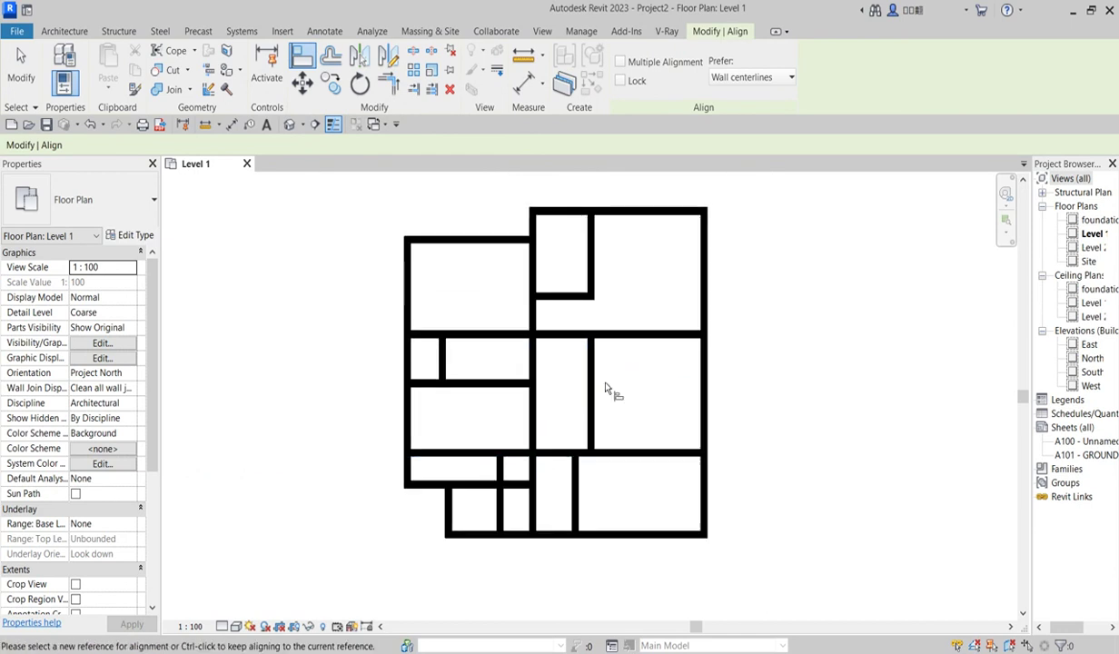
scroll(606, 388, up, 2)
right_click(586, 366)
click(625, 383)
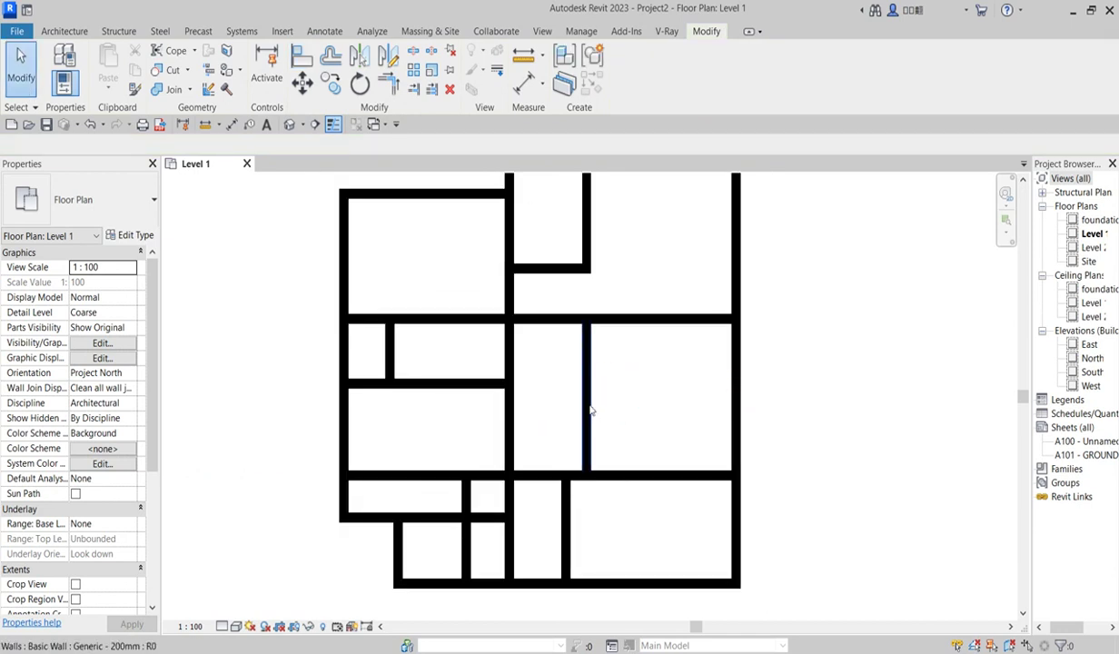
Step: Draw a horizontal wall across the right side's middle rooms from the central wall to the outer wall, about 1950 below their top wall
click(586, 400)
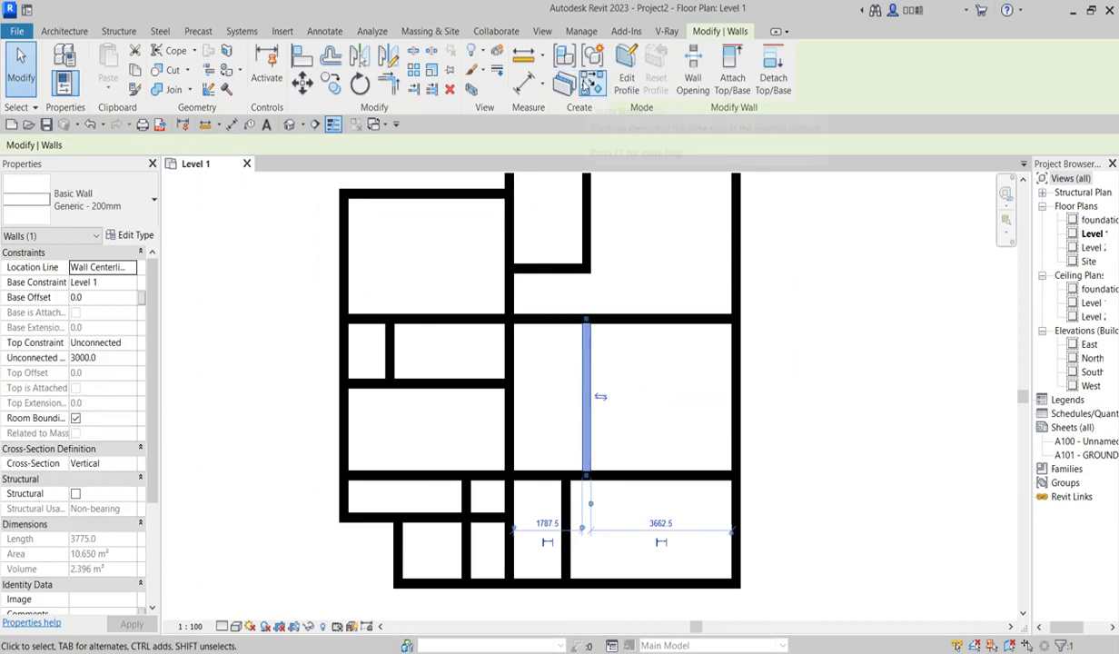
key(w)
key(a)
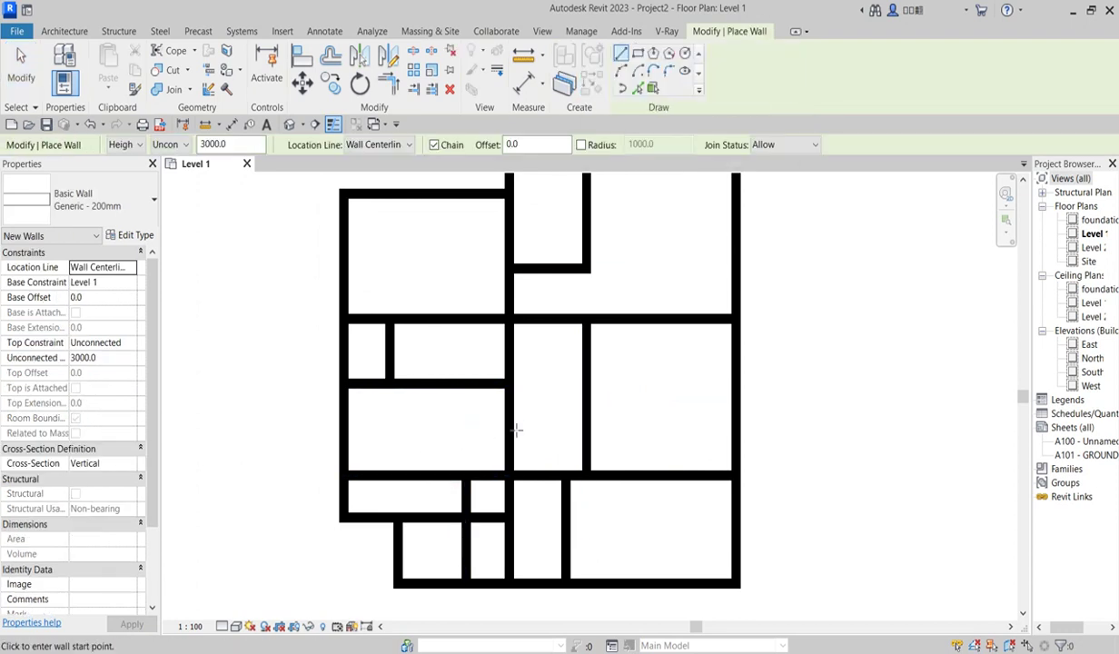
click(511, 408)
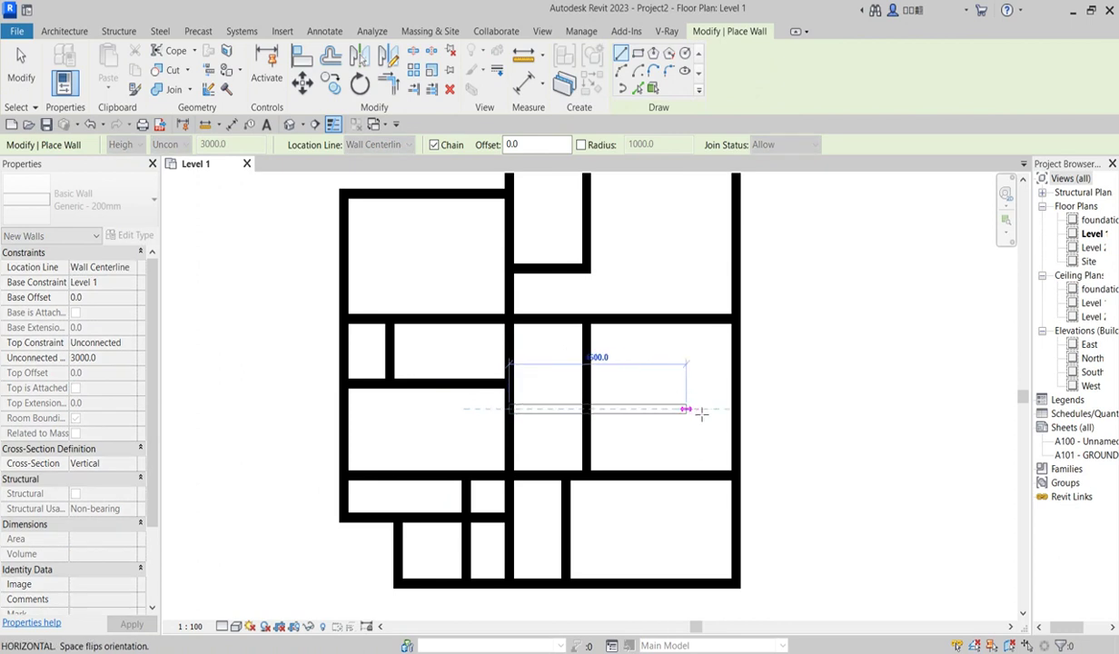
click(670, 410)
right_click(658, 382)
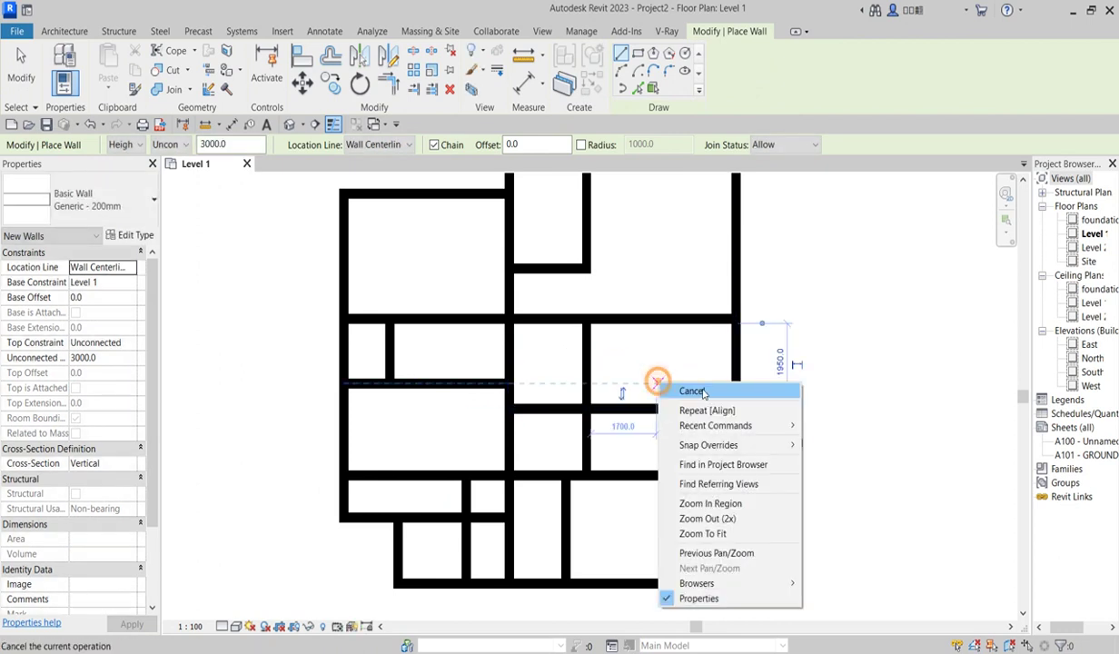
click(695, 391)
right_click(623, 371)
click(658, 380)
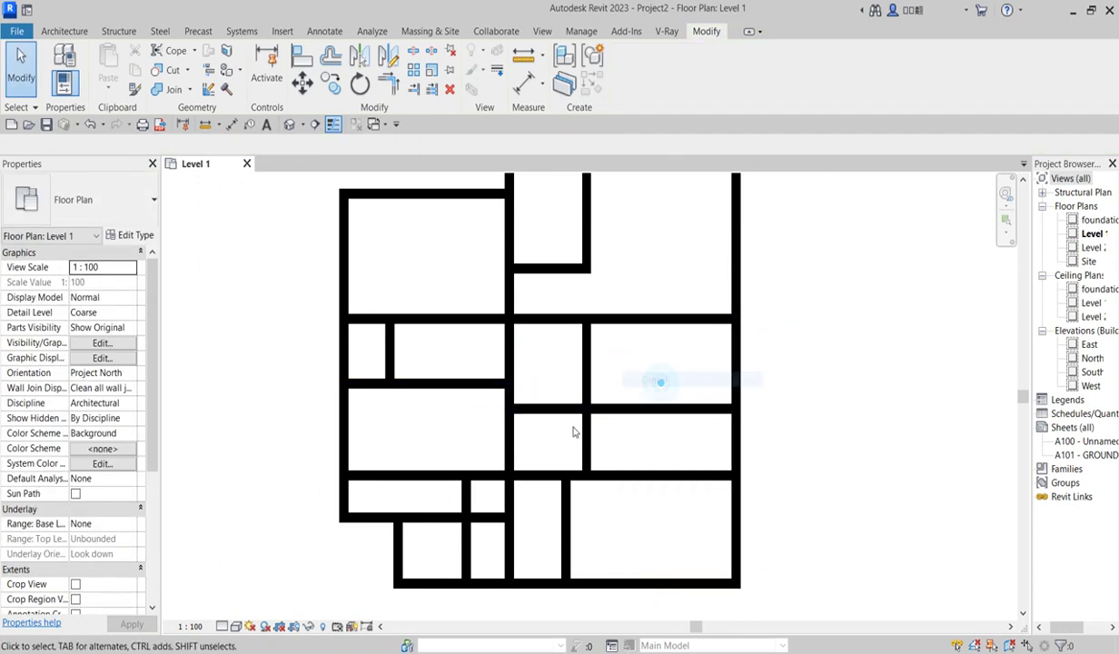
Step: Nudge the vertical partition of the right side's middle rooms left until it is 1027.5 from the central wall
click(582, 432)
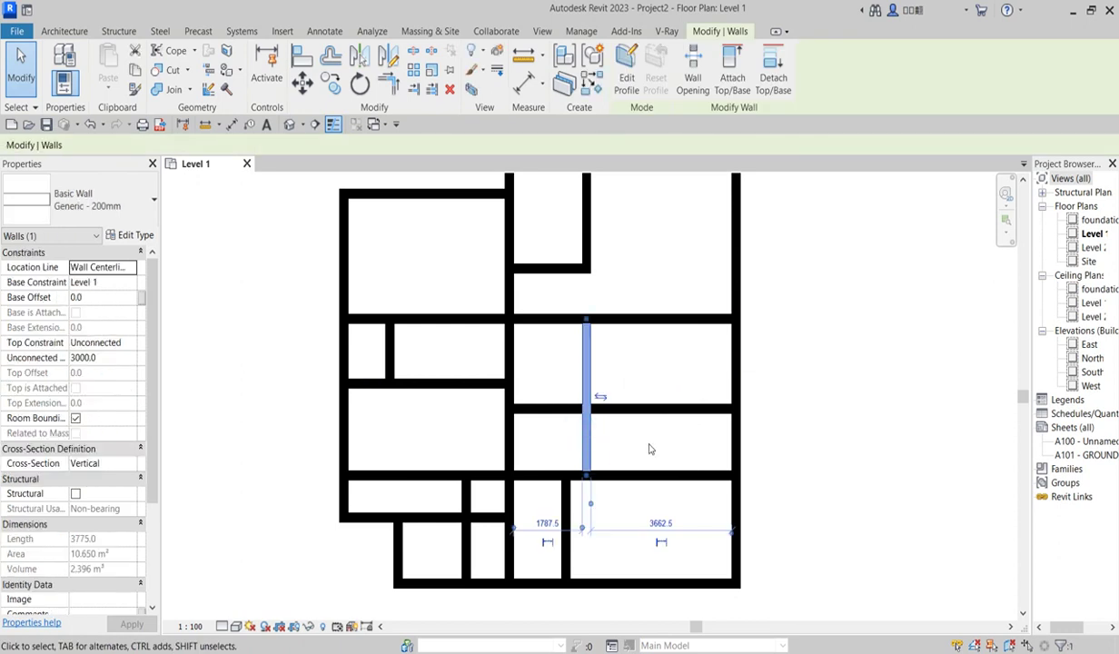
key(Left)
key(Left)
key(Left)
key(Left)
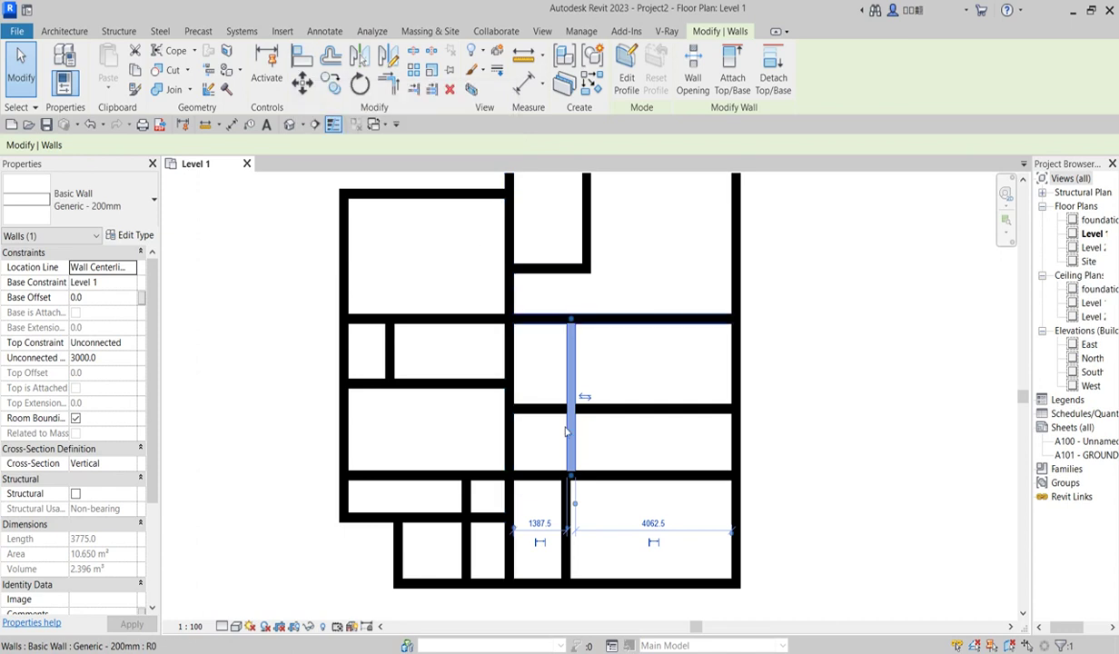
scroll(588, 504, up, 2)
key(Escape)
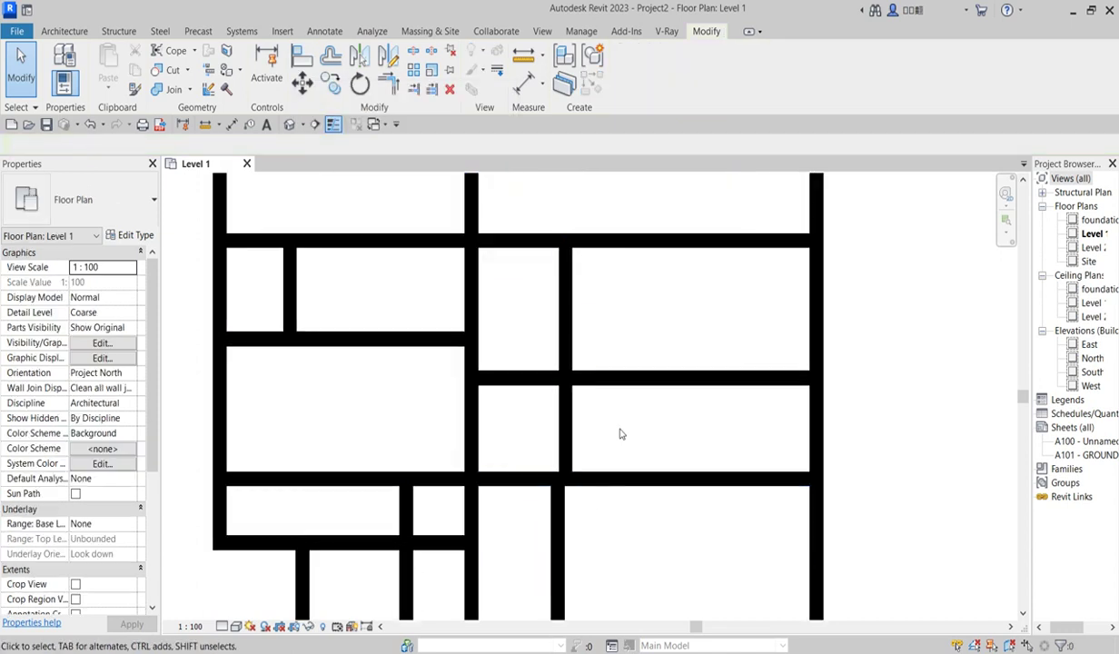
click(568, 442)
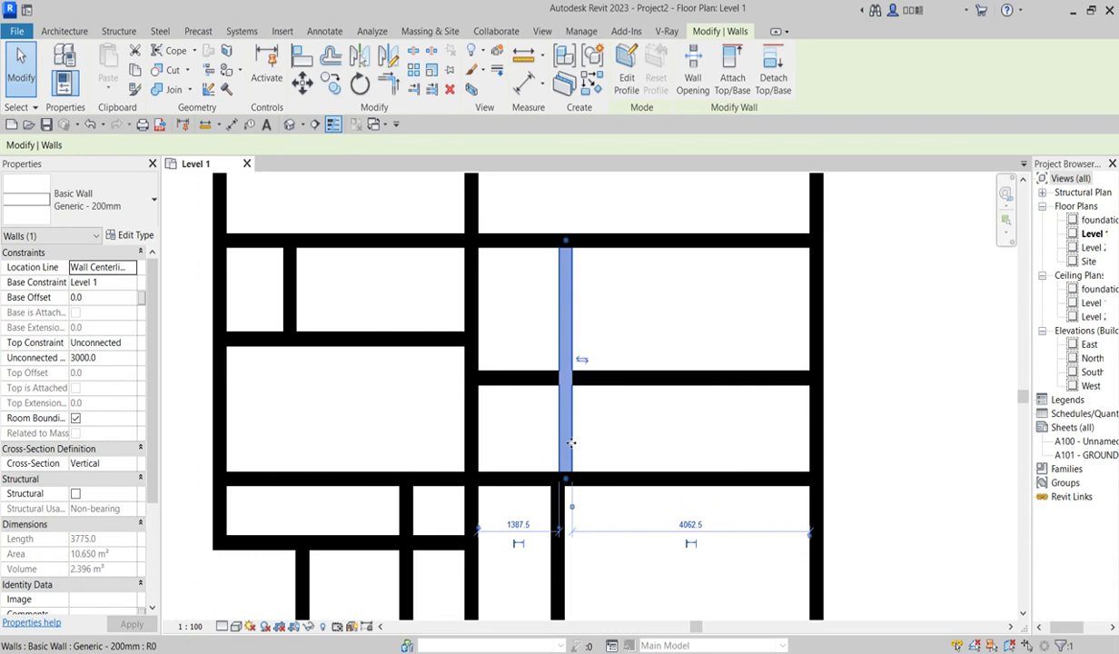
key(Left)
key(Left)
key(Left)
key(Left)
key(Left)
key(Left)
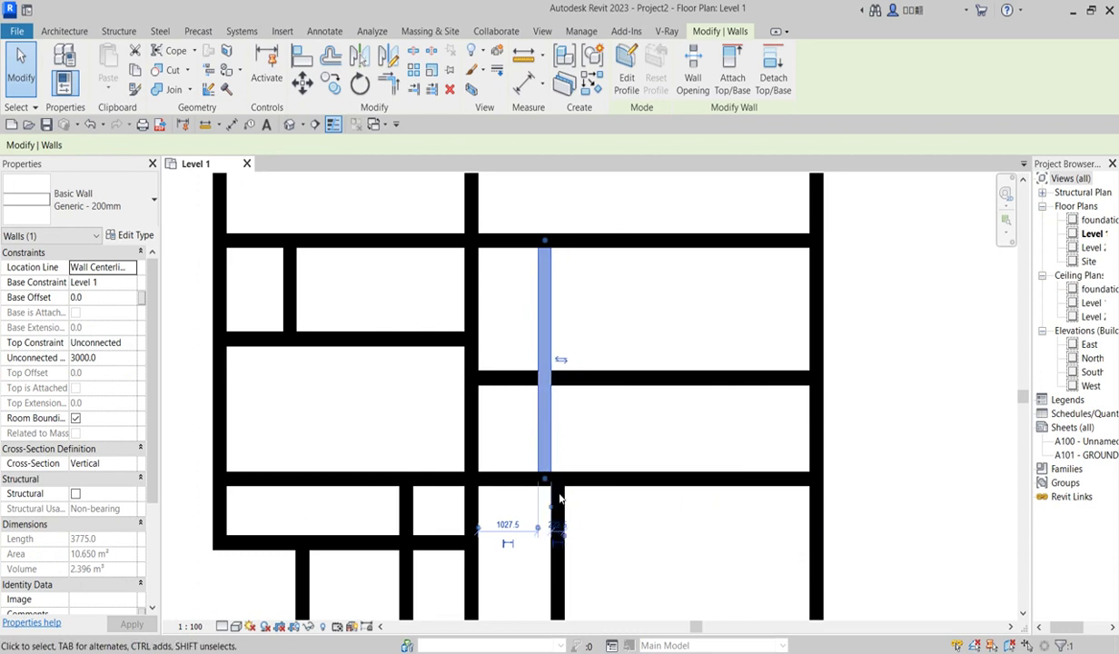
key(Escape)
Step: Nudge the vertical wall between the two lower right rooms slightly to the right
click(563, 532)
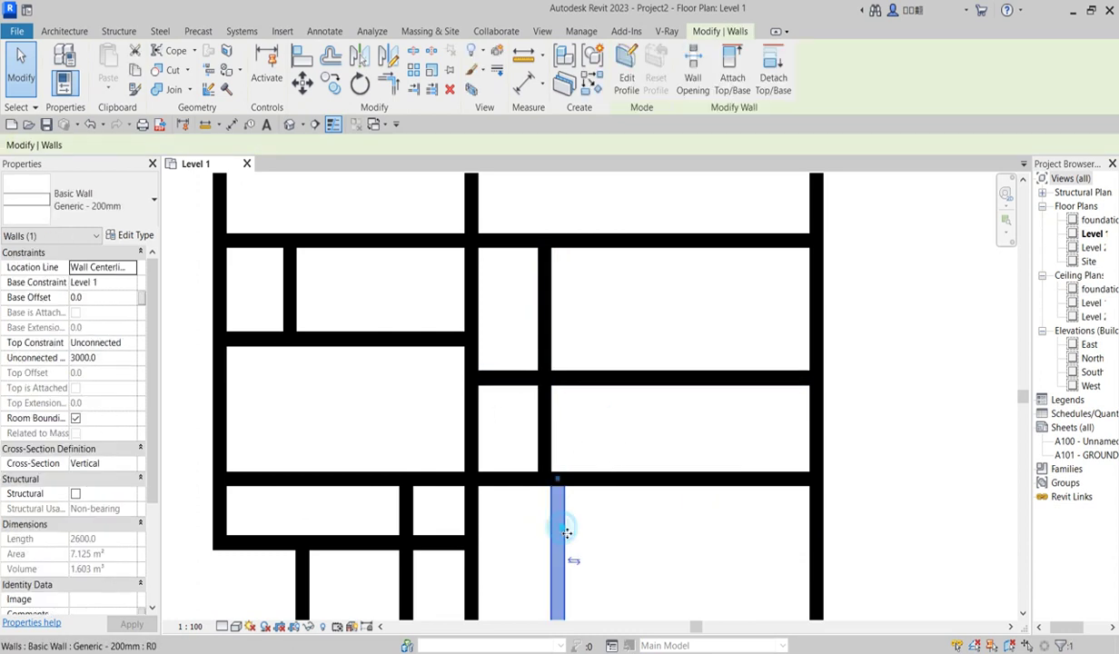
key(Right)
key(Right)
key(Right)
key(Right)
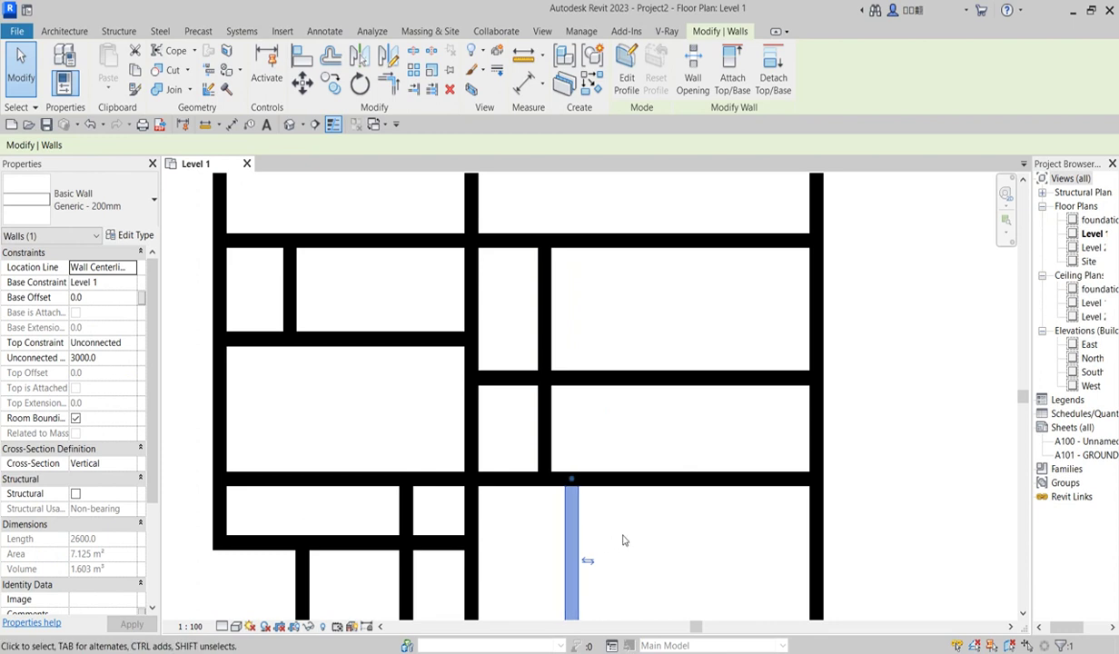
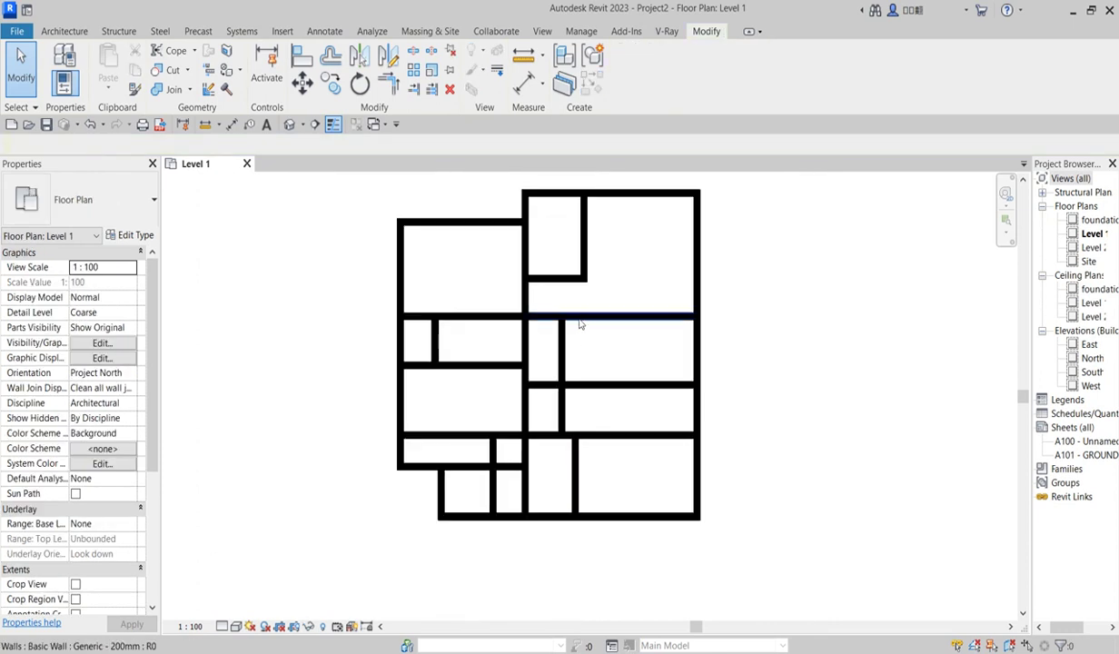
Step: Shorten the left wing's lowest stepped horizontal wall to 3187.5 so it ends at the vertical partition instead of the central wall
scroll(582, 405, down, 4)
scroll(591, 326, up, 2)
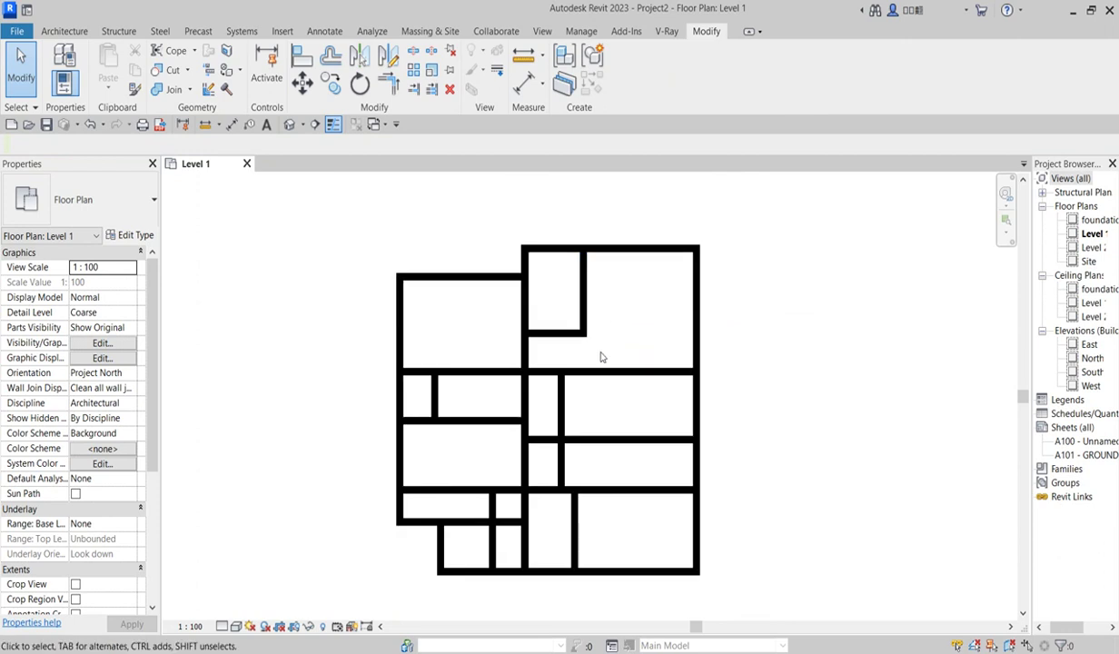
scroll(617, 341, down, 1)
scroll(490, 504, up, 4)
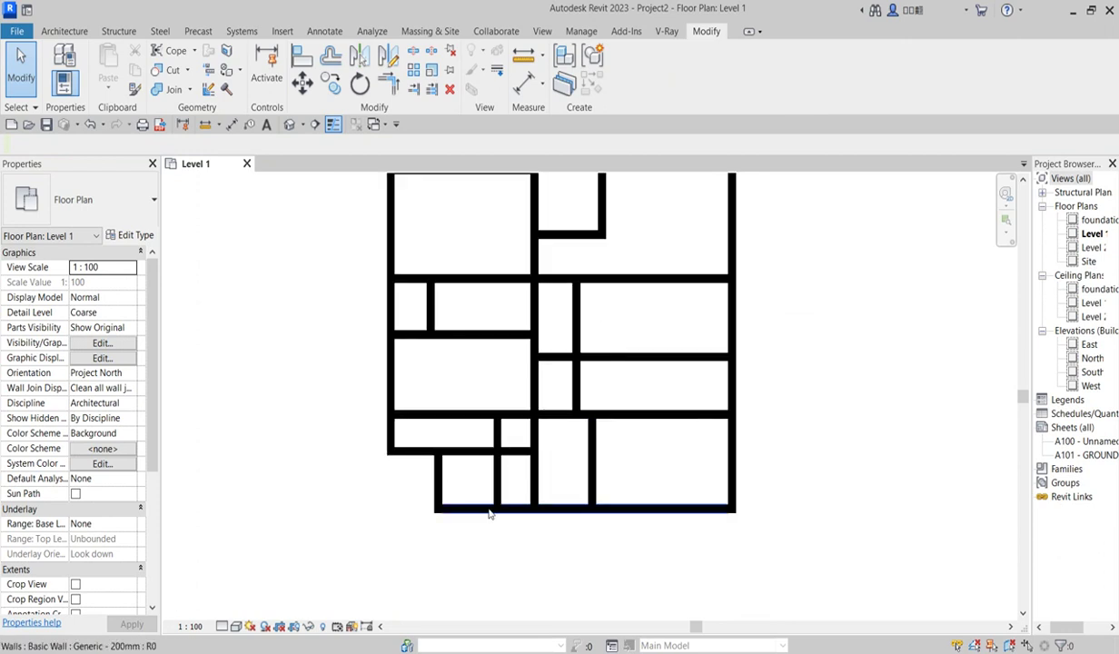
scroll(495, 449, down, 2)
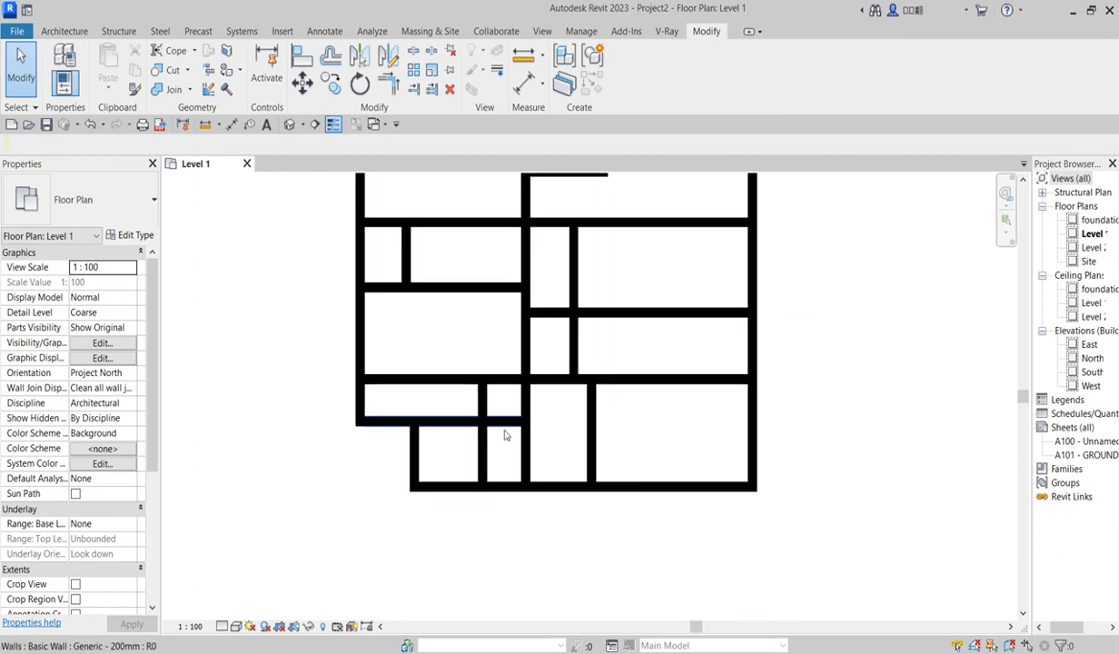
click(508, 423)
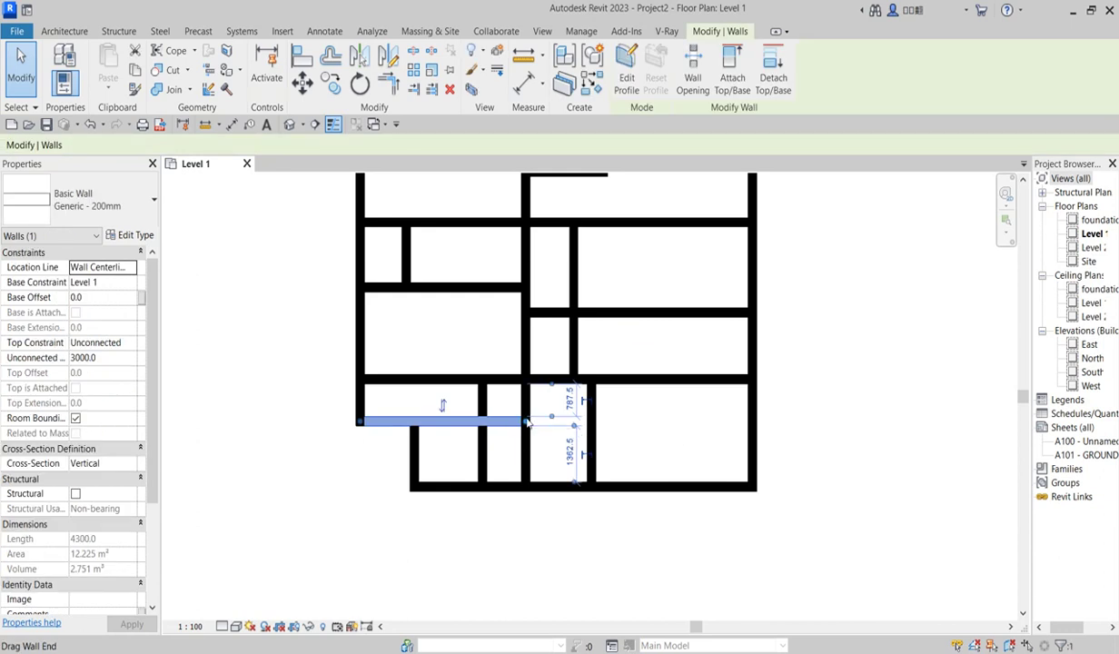
drag(525, 423, 481, 420)
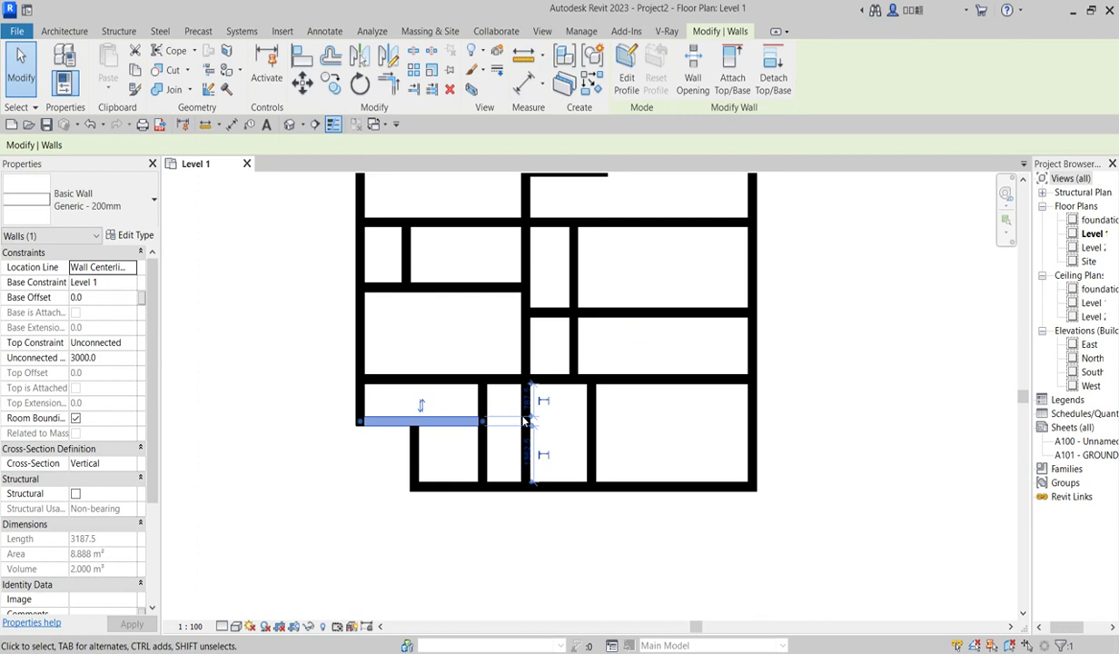
click(572, 414)
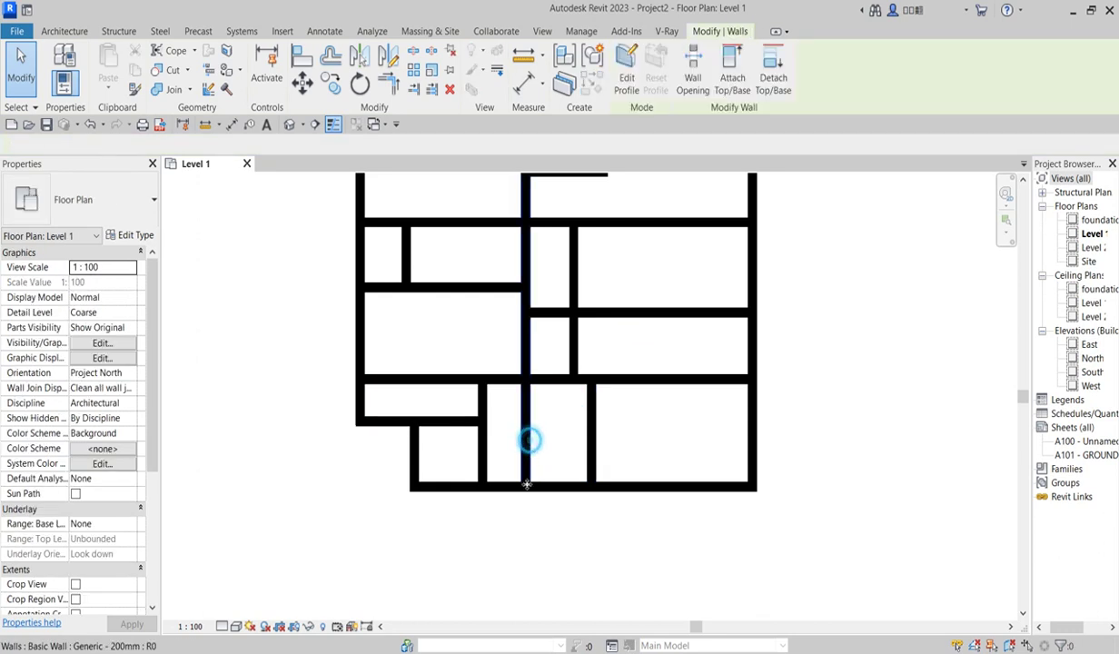
Step: Shorten the central wall's lower end so it stops at the horizontal wall above the bottom rooms
click(526, 484)
drag(524, 488, 523, 376)
click(538, 422)
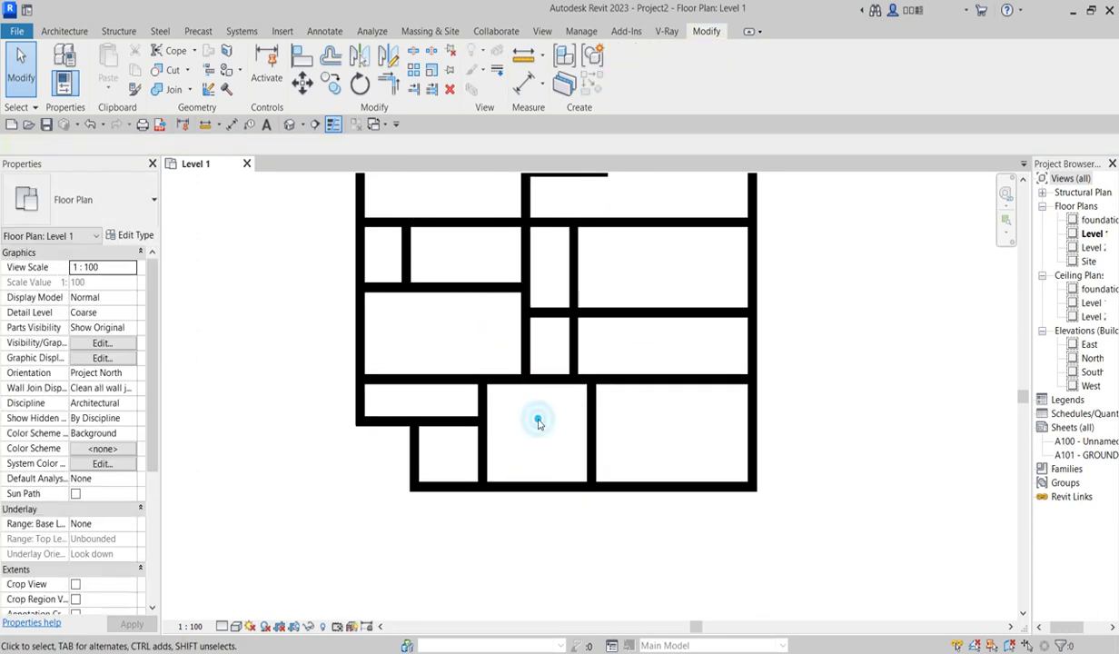
Step: Examine the lower partition's spacing and review the overall room layout of the Level 1 plan
click(484, 445)
scroll(540, 504, up, 4)
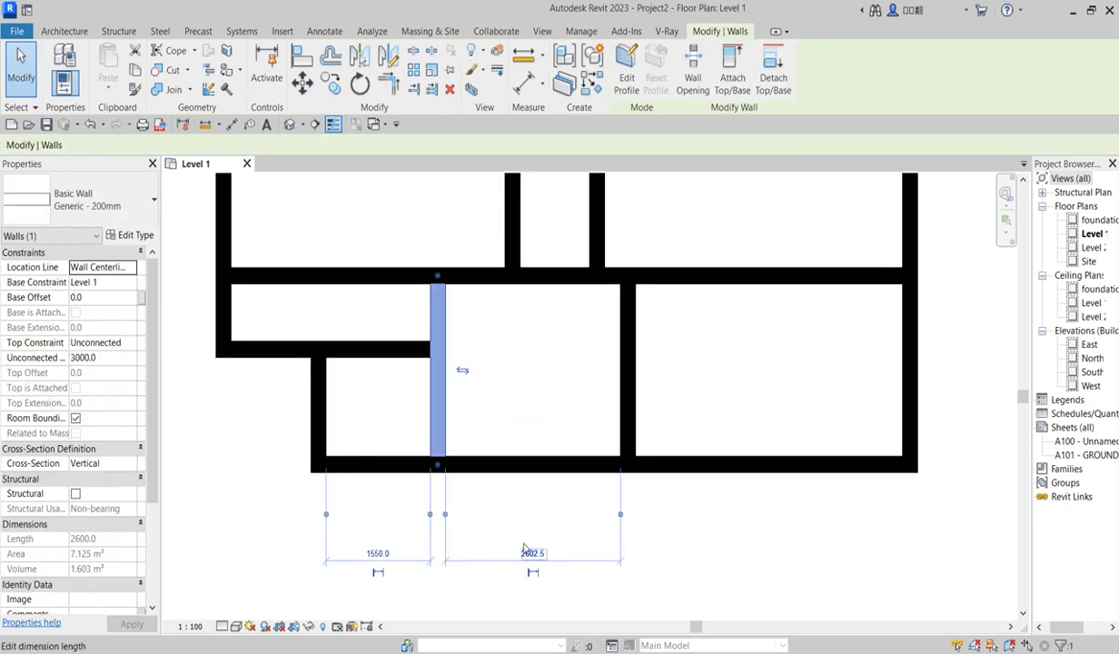
click(552, 340)
scroll(545, 408, down, 3)
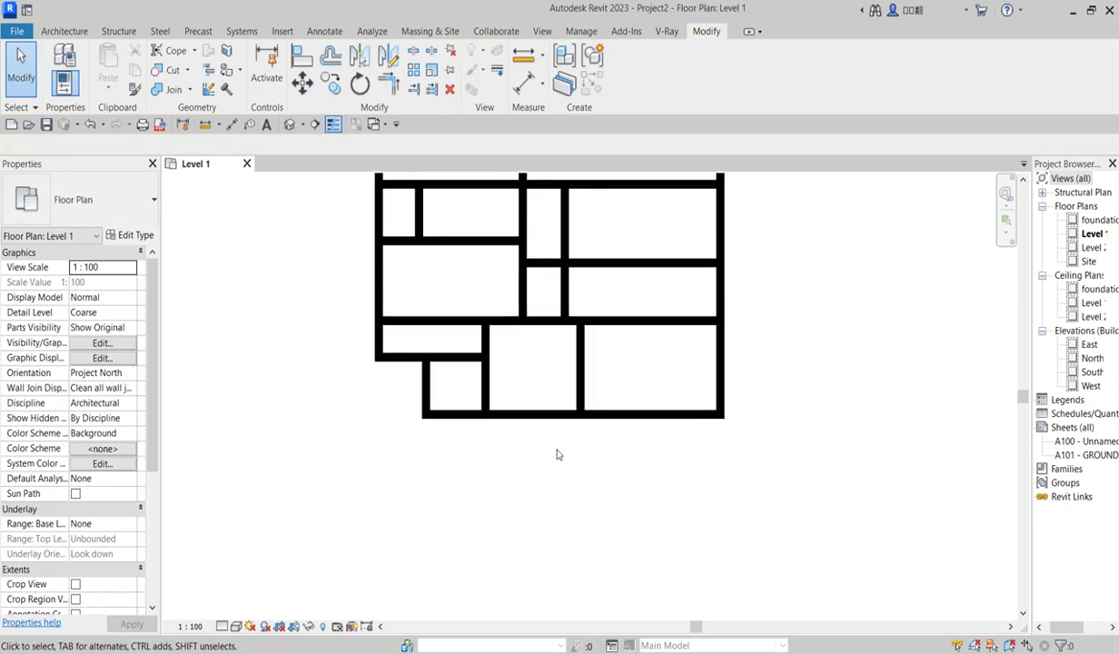
scroll(563, 382, down, 3)
scroll(569, 232, up, 3)
scroll(590, 317, down, 2)
scroll(594, 214, up, 3)
scroll(682, 245, down, 3)
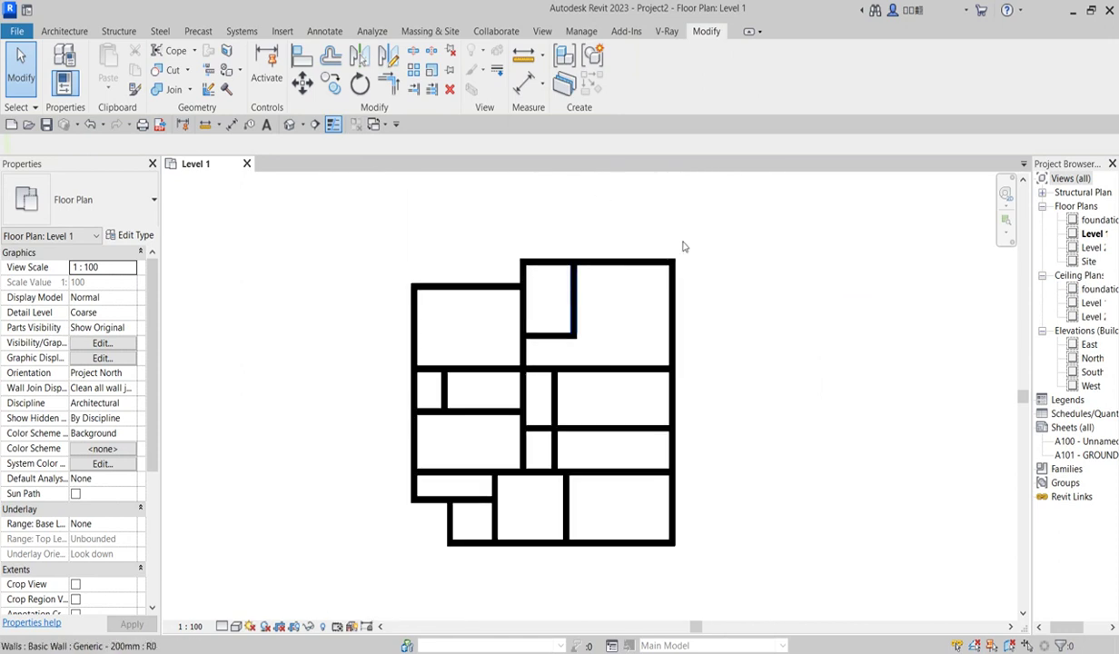
scroll(600, 322, up, 2)
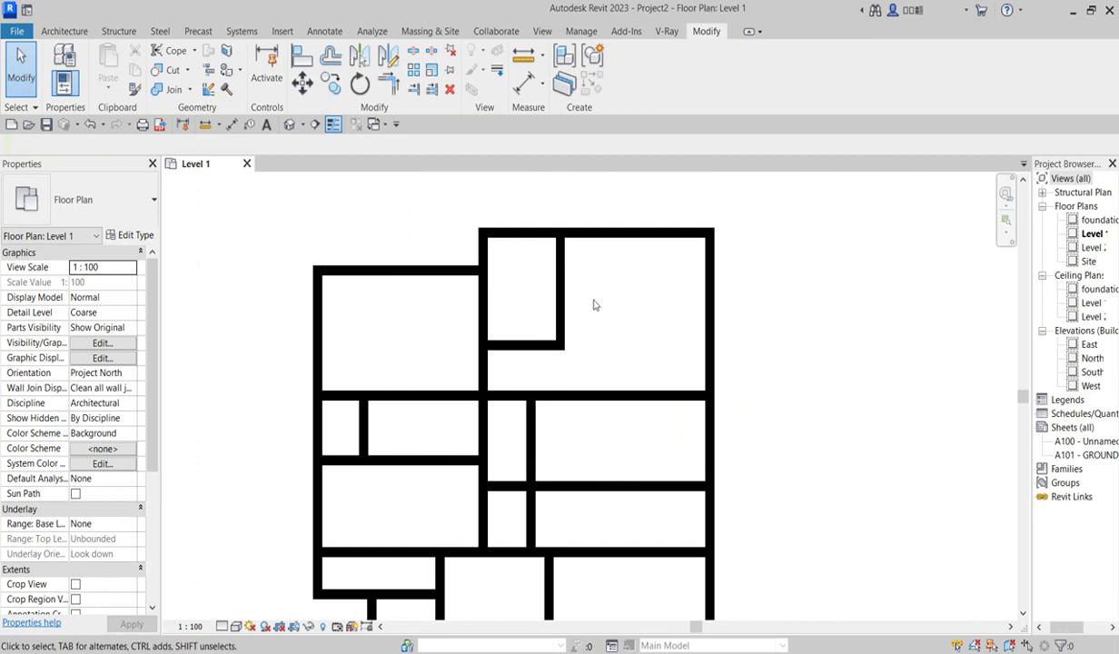
scroll(569, 367, down, 2)
scroll(549, 533, up, 2)
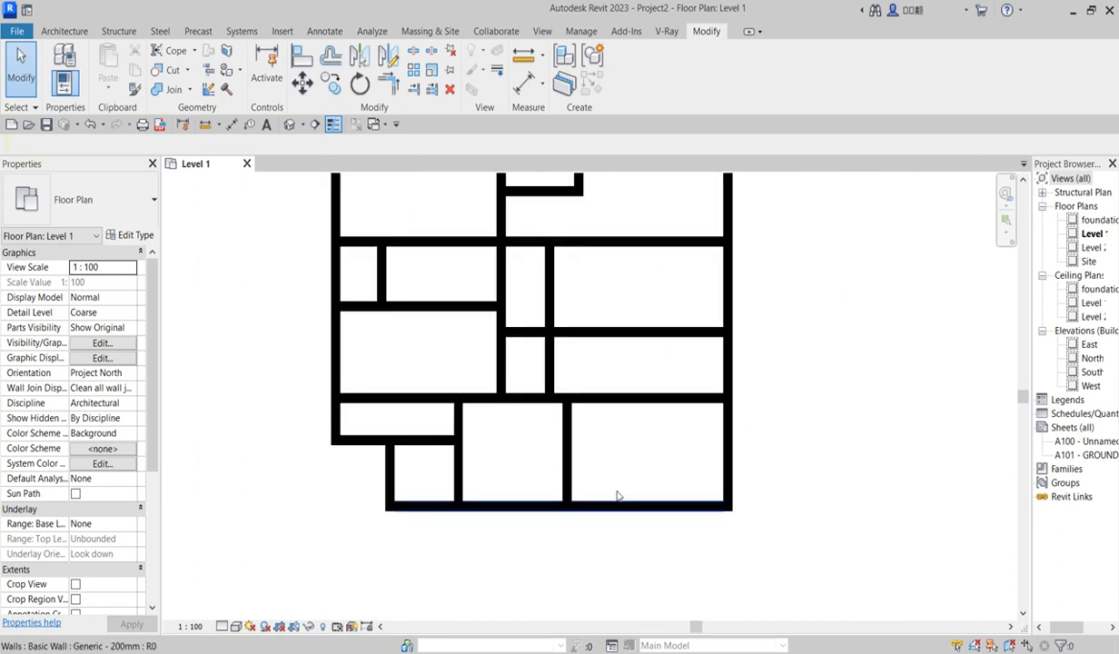
scroll(662, 467, down, 2)
scroll(622, 464, up, 1)
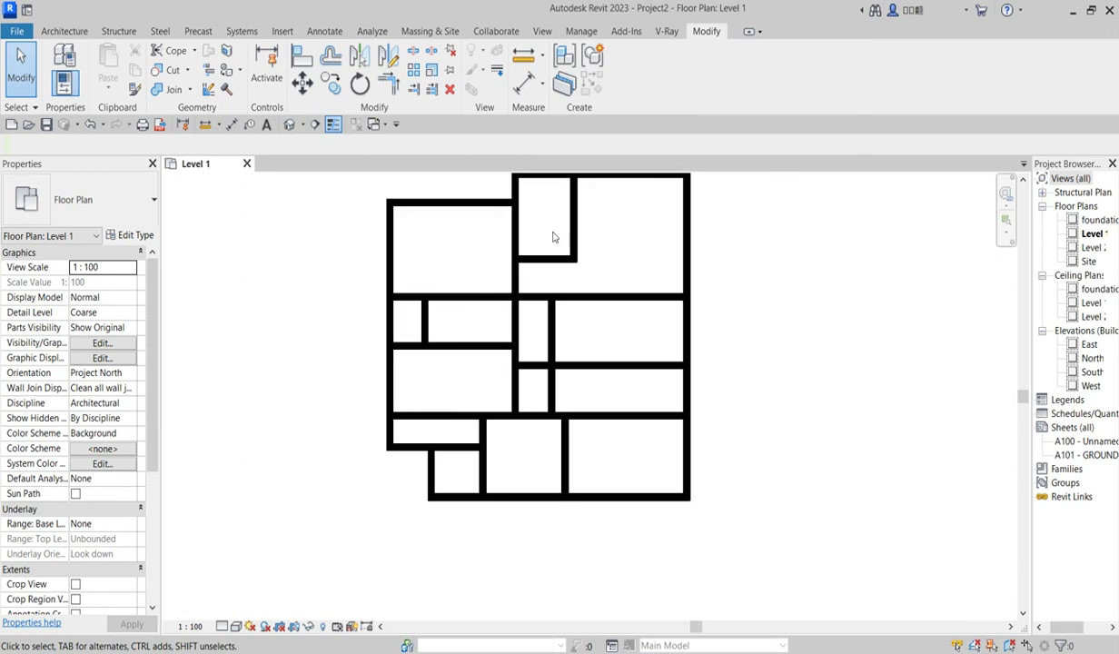
scroll(488, 394, down, 1)
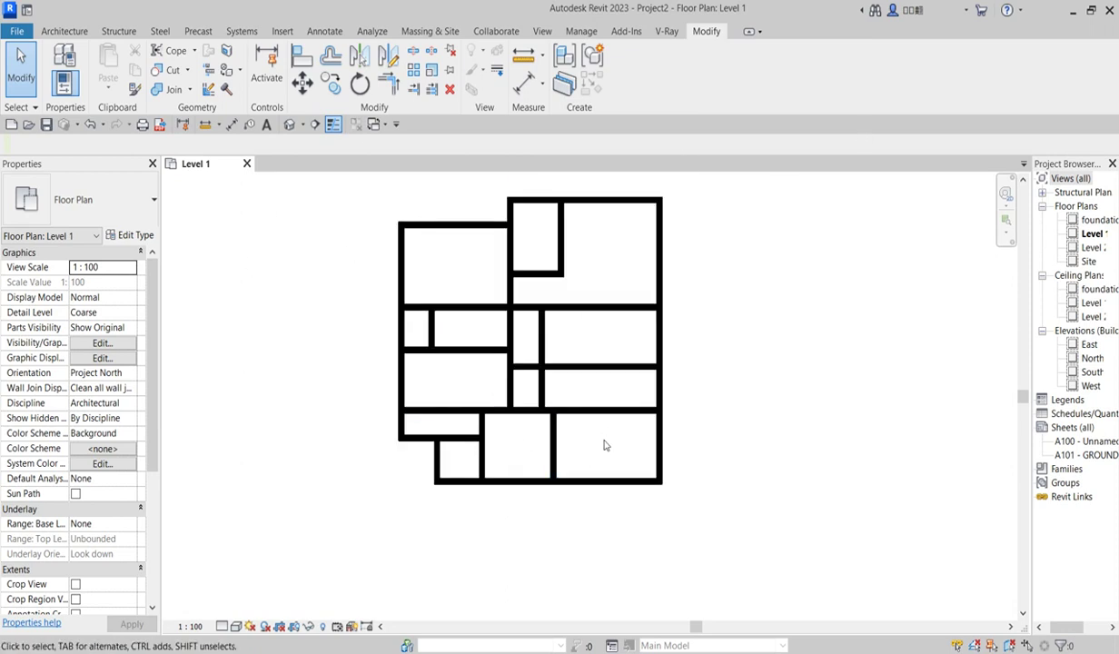
scroll(547, 399, up, 2)
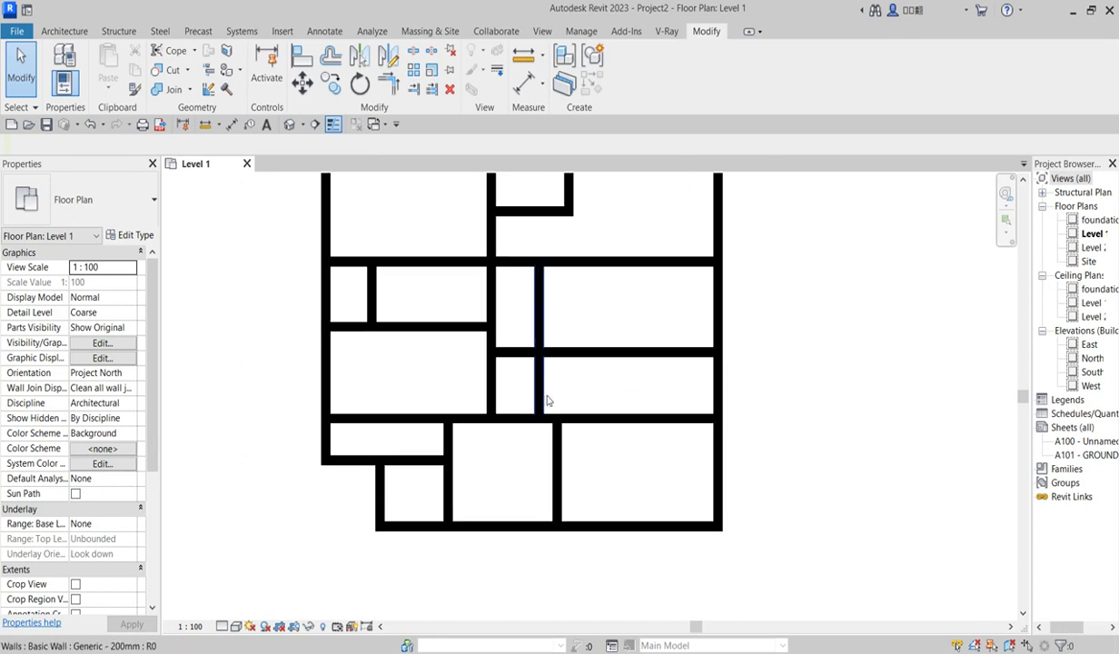
click(609, 424)
click(602, 470)
click(607, 530)
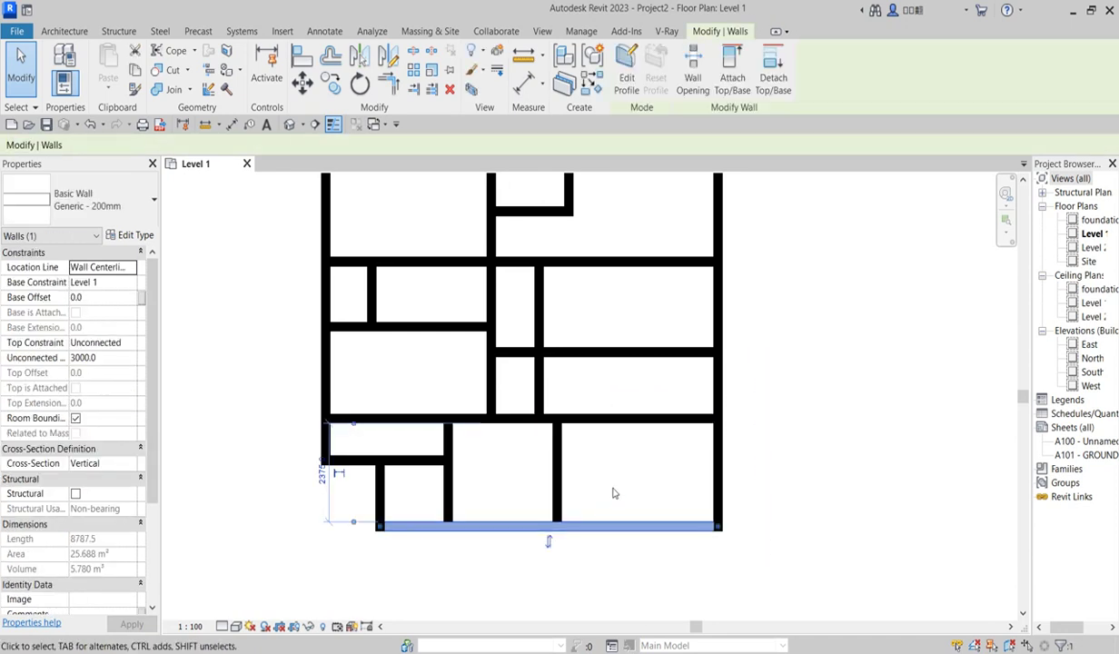
click(592, 83)
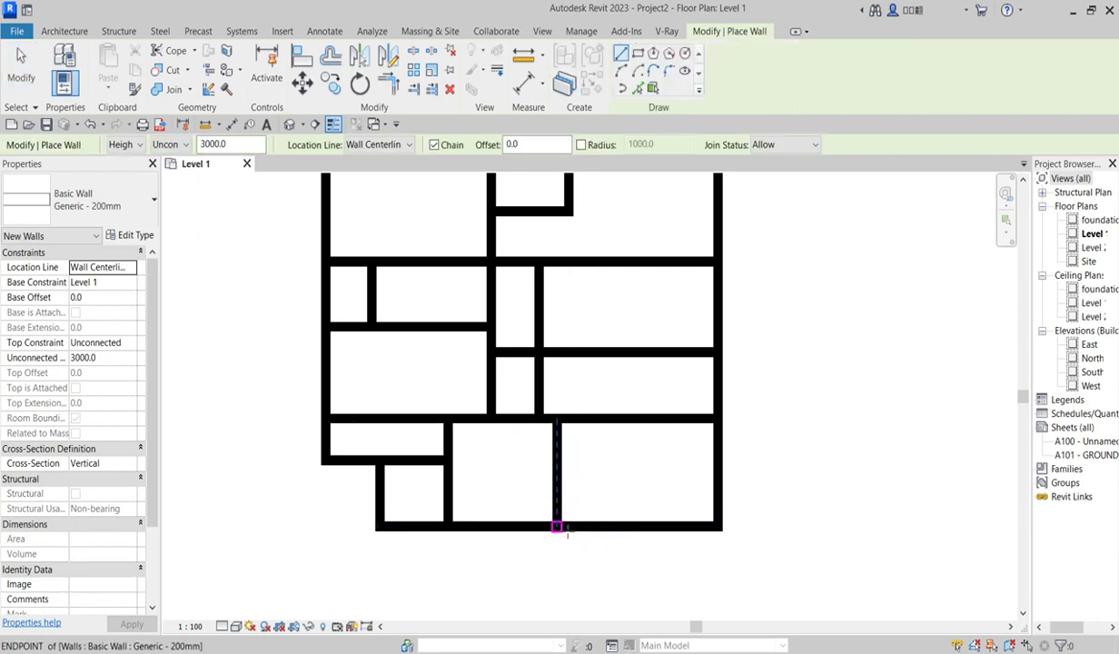
scroll(578, 488, down, 2)
right_click(592, 474)
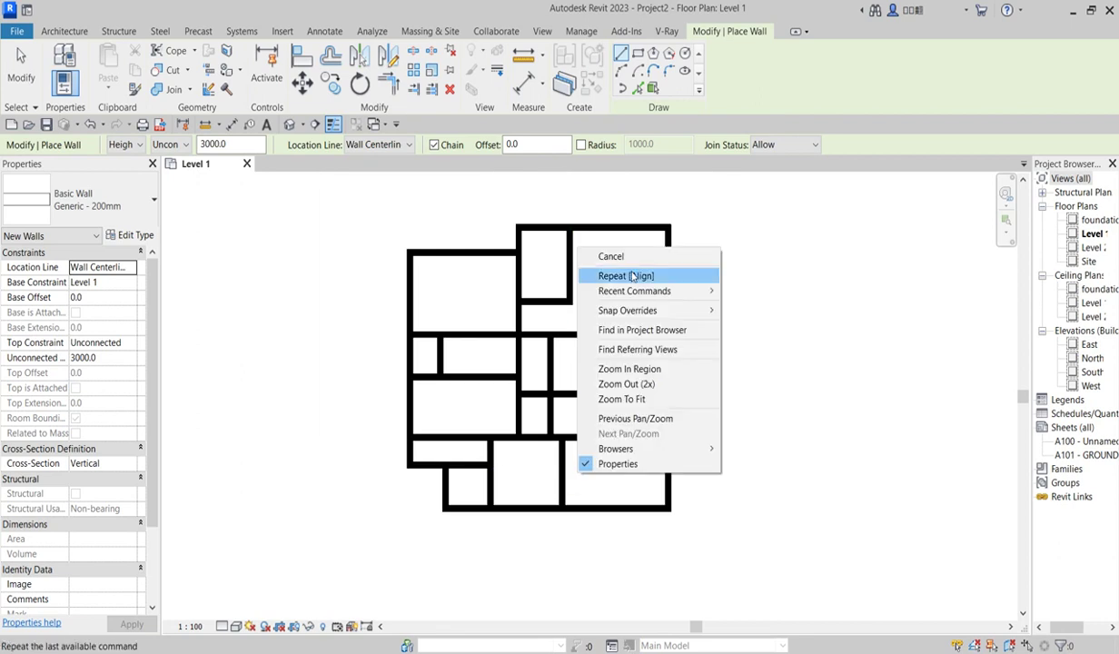
click(631, 258)
Step: Select the seven walls of the bottom rooms together and nudge them down to deepen the rooms above
drag(390, 427, 704, 582)
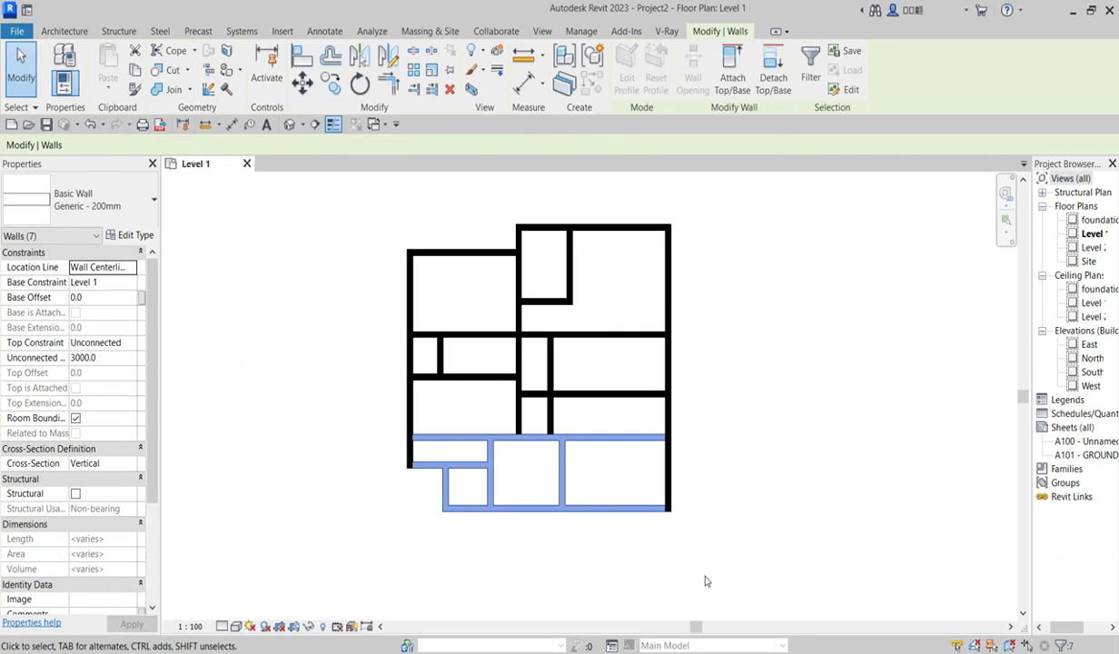
key(Down)
key(Down)
key(Down)
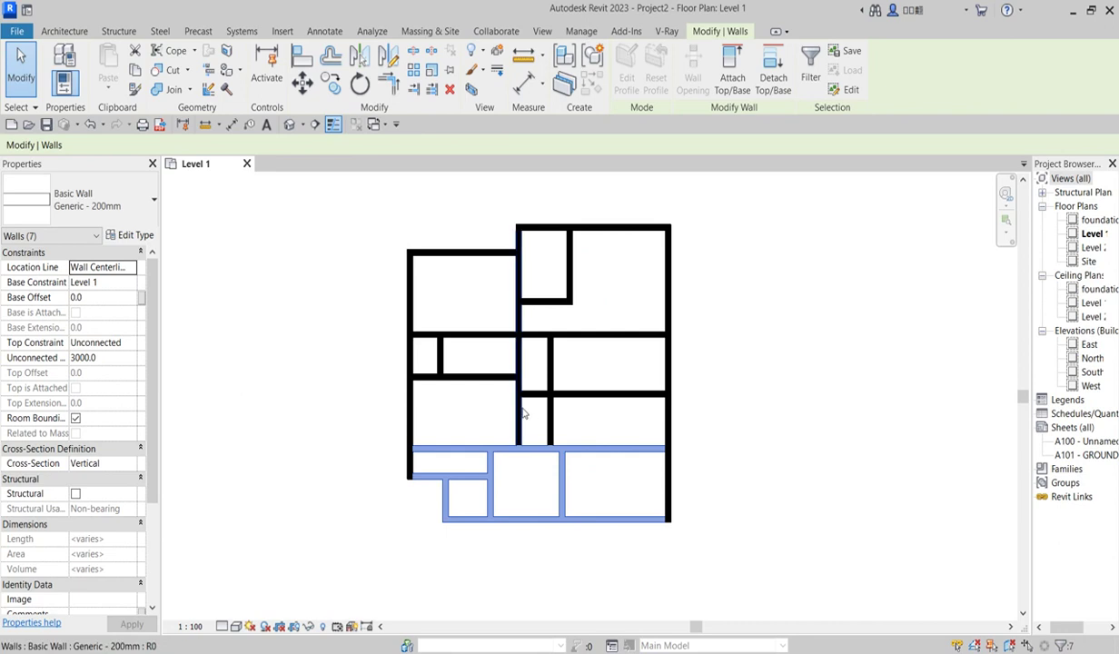
scroll(490, 334, up, 2)
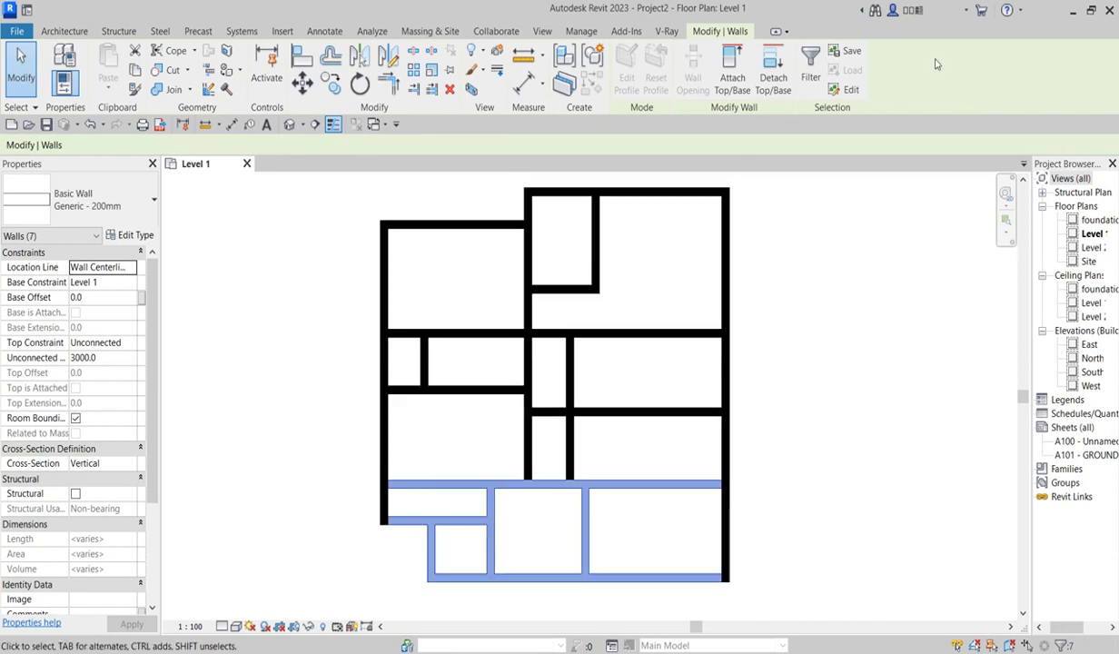
click(802, 320)
scroll(644, 530, down, 2)
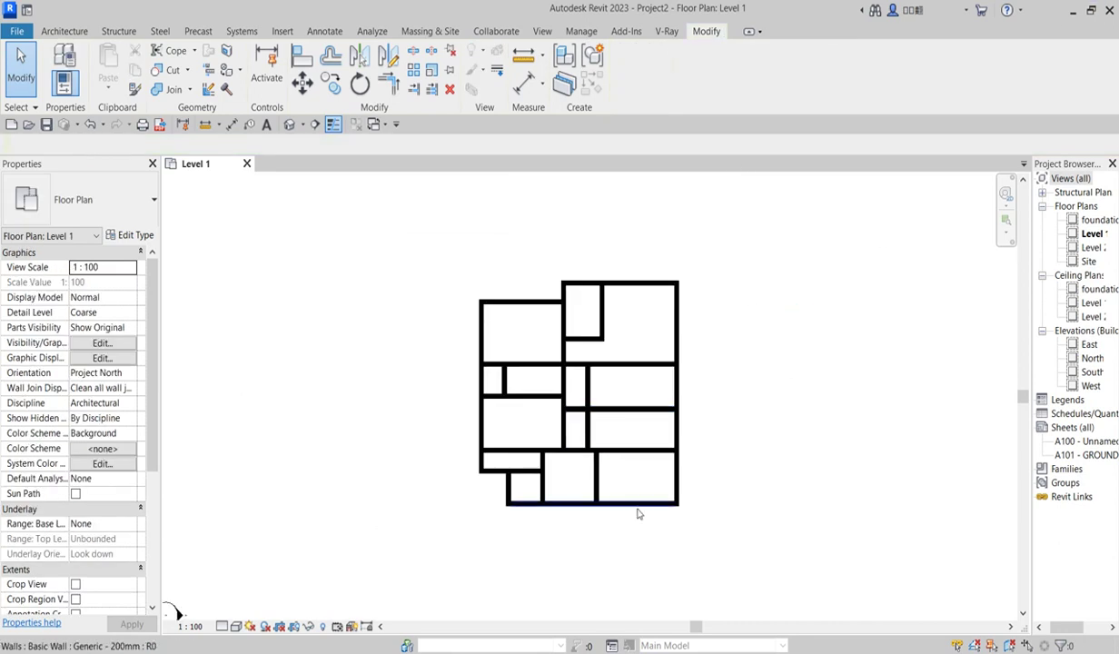
Step: Nudge the bottom outer wall down until it is 2975 from the horizontal wall above the bottom rooms
click(640, 505)
key(Down)
key(Down)
key(Down)
key(Down)
key(Down)
key(Down)
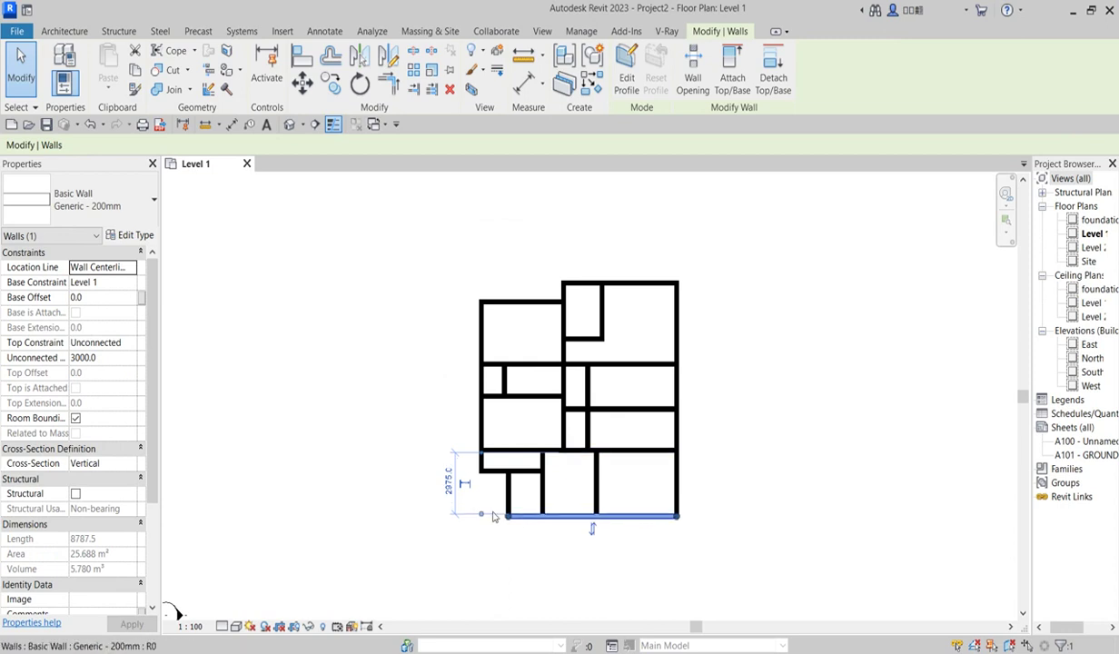
Step: Nudge the left wing's stepped horizontal wall down until it is 1362.5 above the bottom outer wall
click(534, 473)
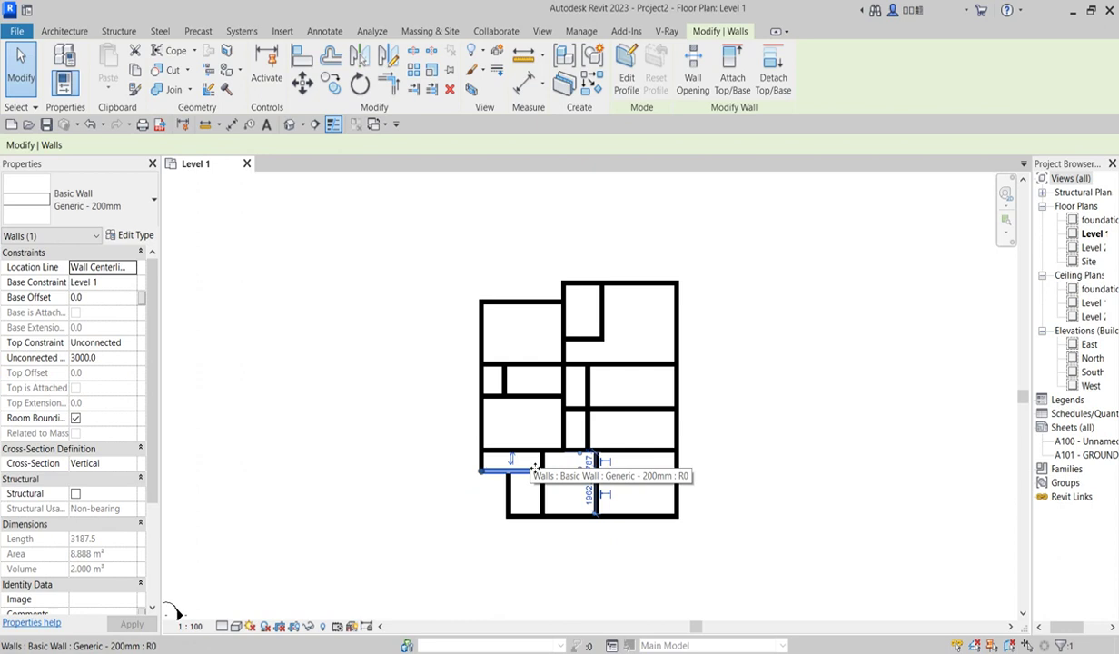
key(Down)
key(Down)
key(Down)
key(Down)
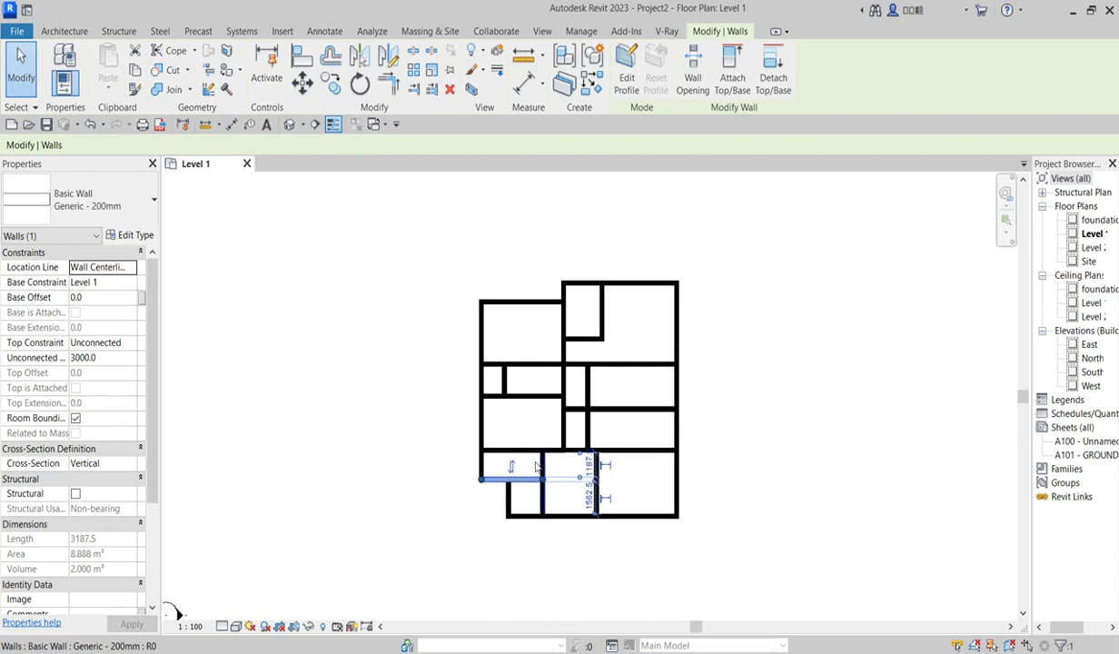
key(Down)
key(Down)
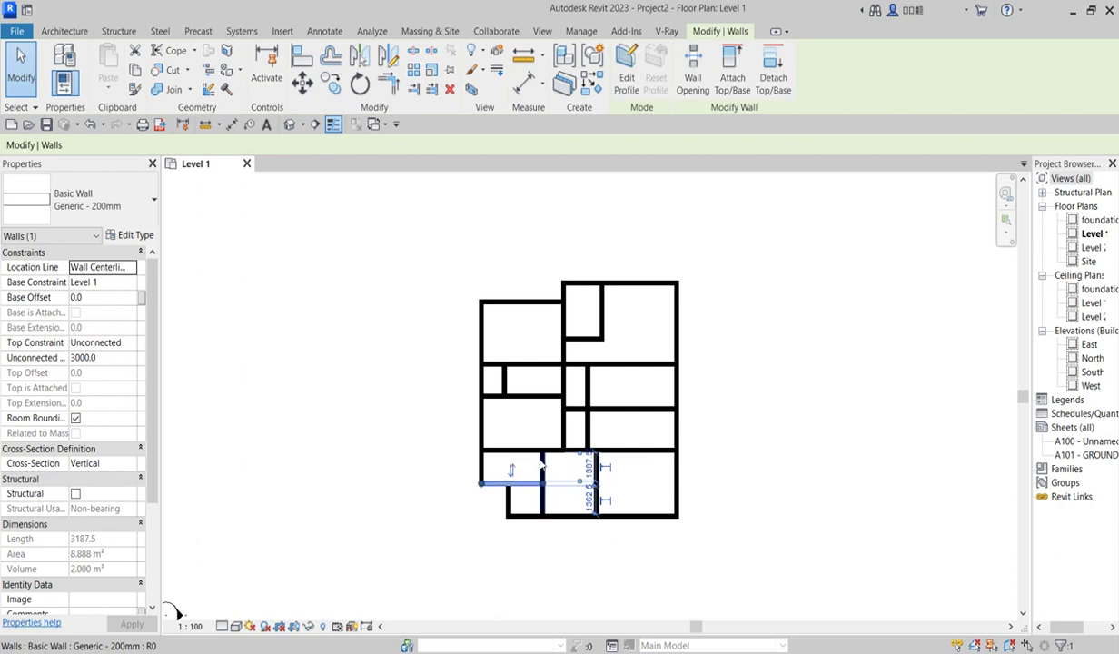
Step: Nudge the bottom outer wall further down until it is 4075 from the horizontal wall above the bottom rooms
scroll(571, 505, up, 3)
click(564, 526)
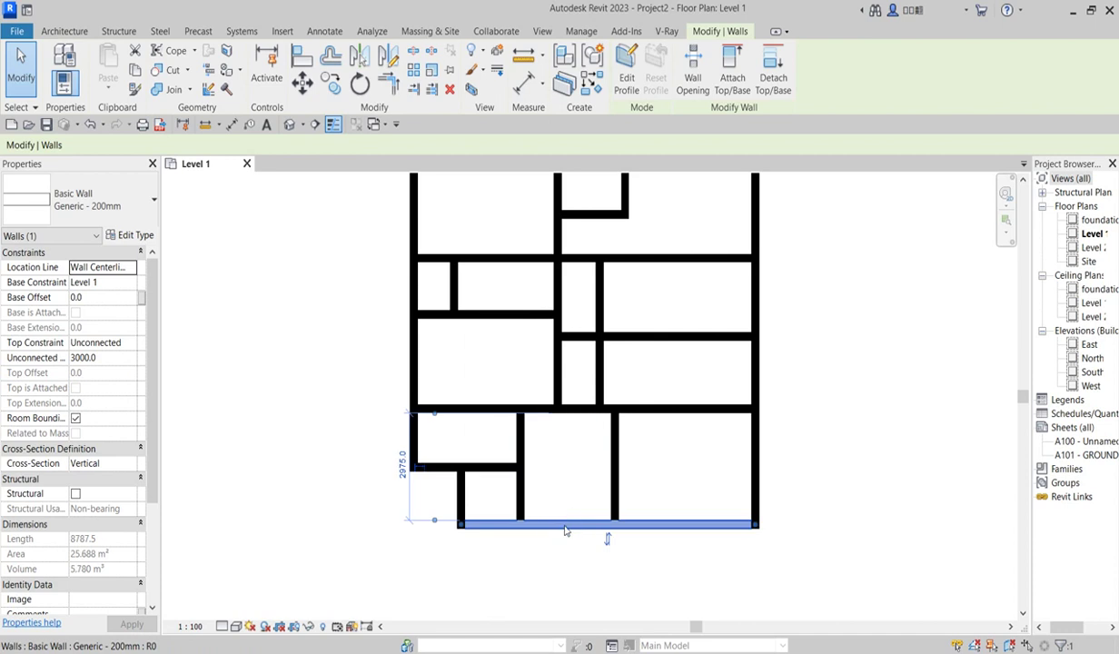
key(Down)
key(Down)
key(Down)
key(Down)
key(Down)
key(Down)
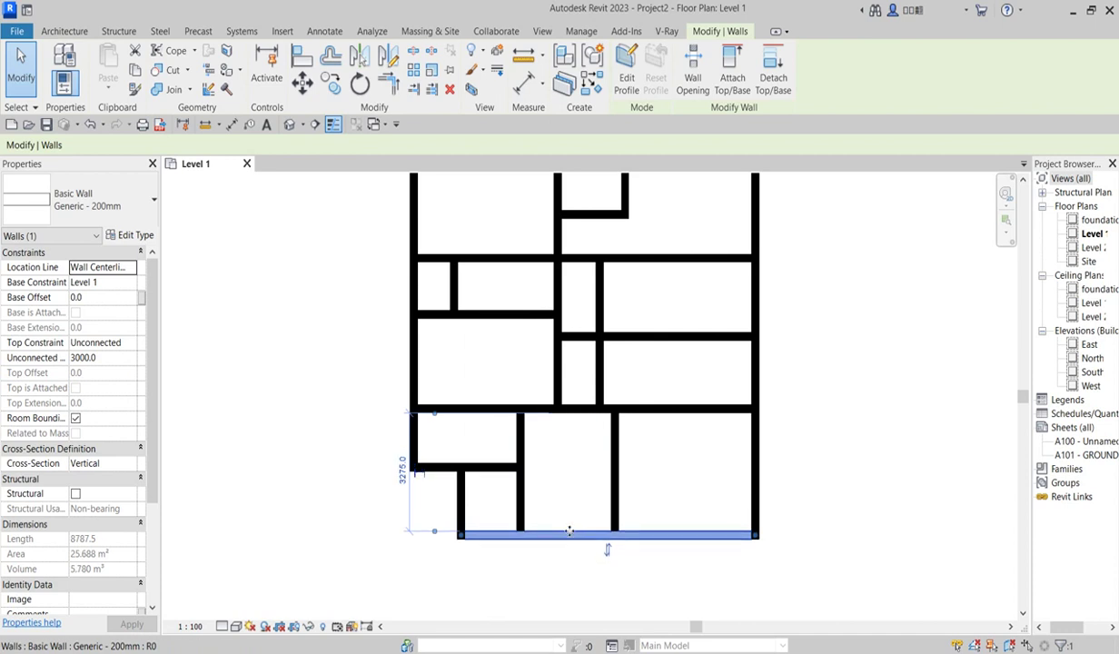
key(Down)
key(Down)
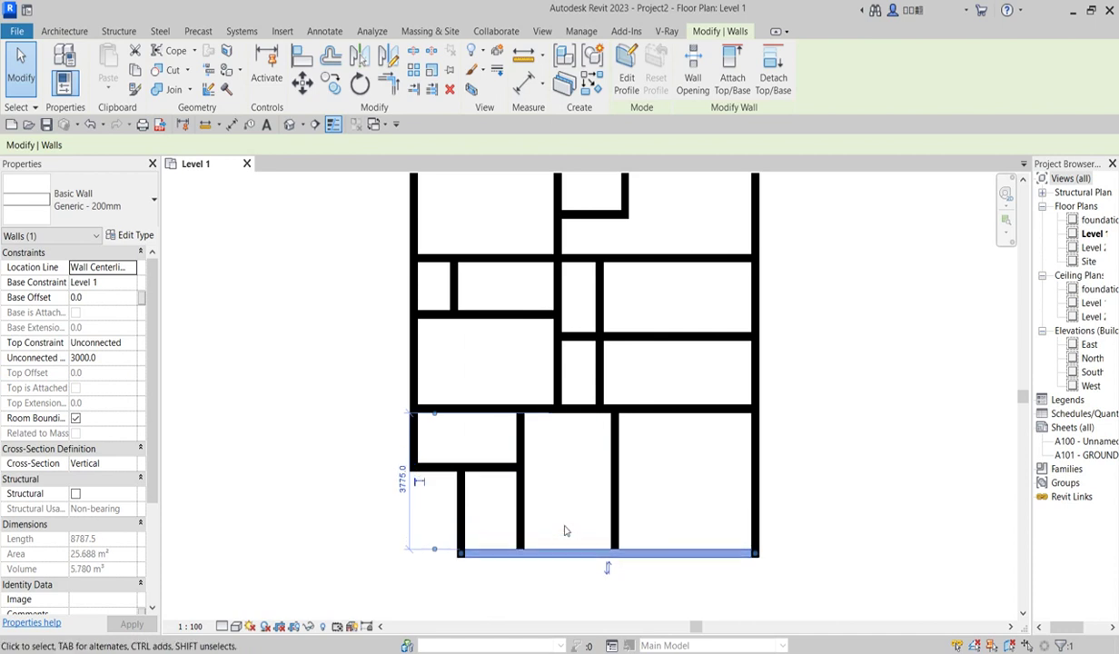
key(Down)
key(Down)
key(Down)
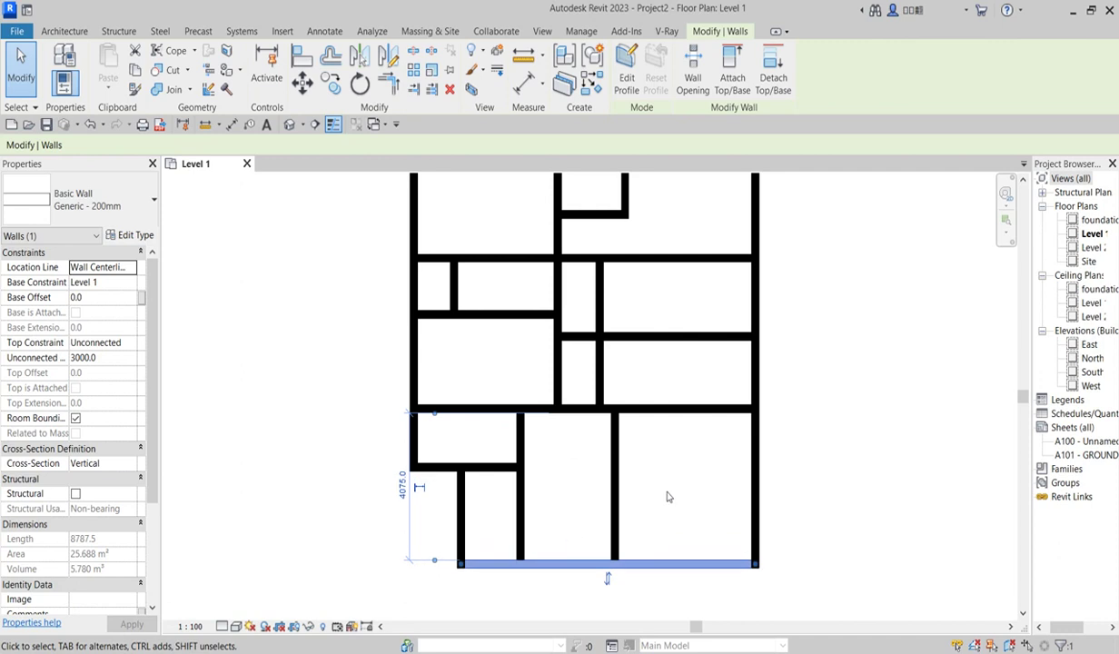
key(Escape)
Step: Draw a 2827.5 long horizontal wall between the two lower vertical partitions, about 1350 above the bottom outer wall
click(520, 511)
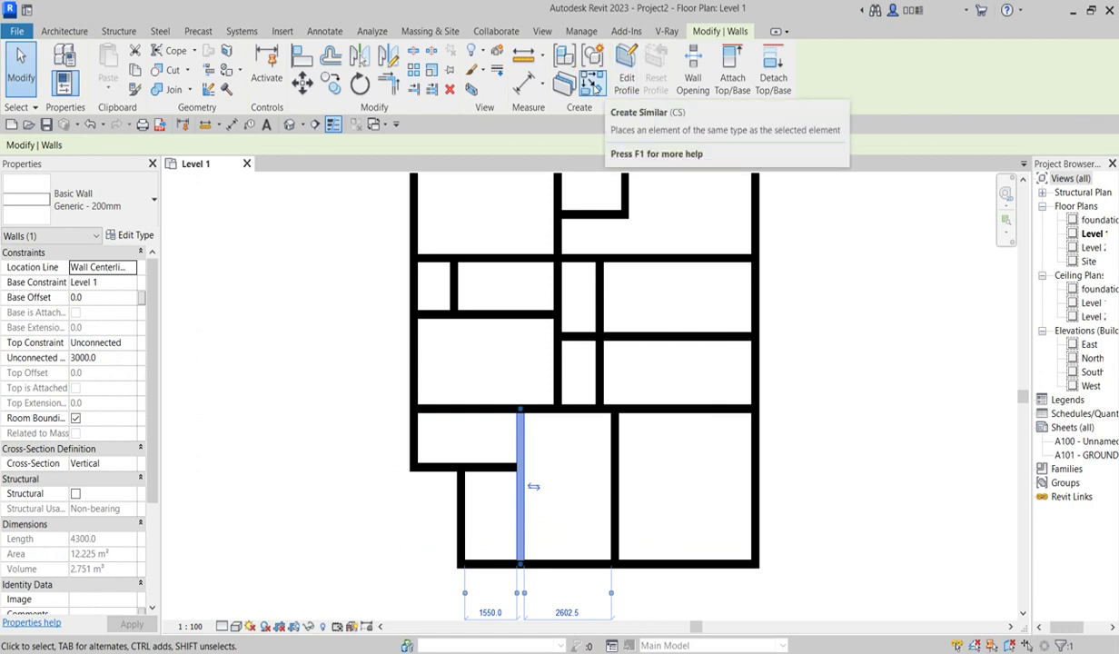
click(591, 84)
scroll(510, 530, up, 2)
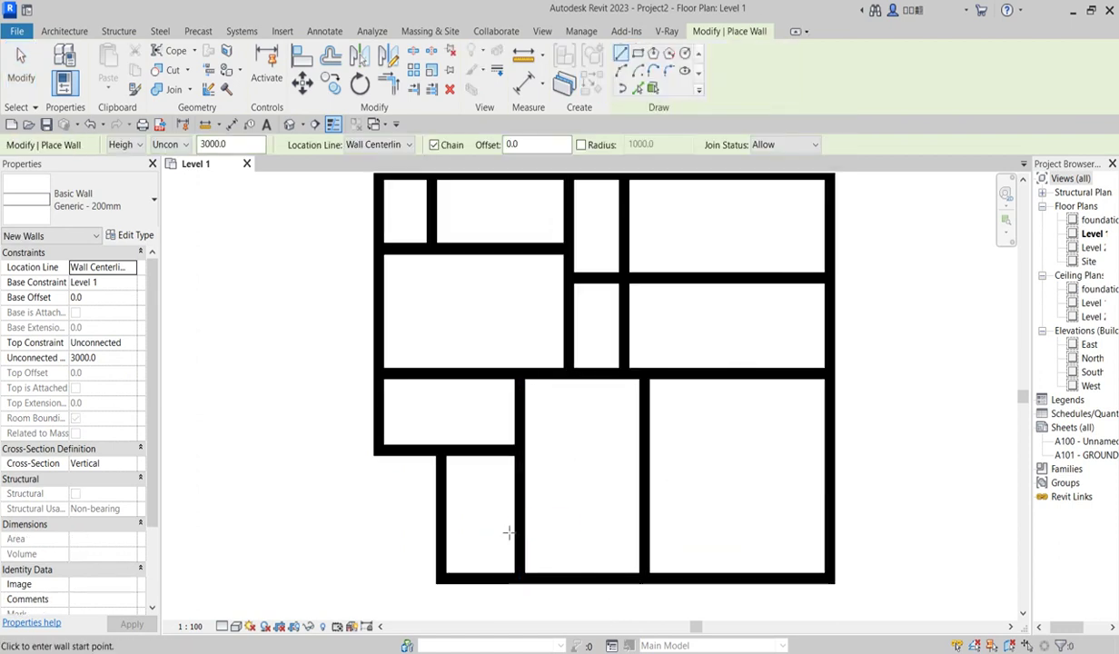
click(519, 502)
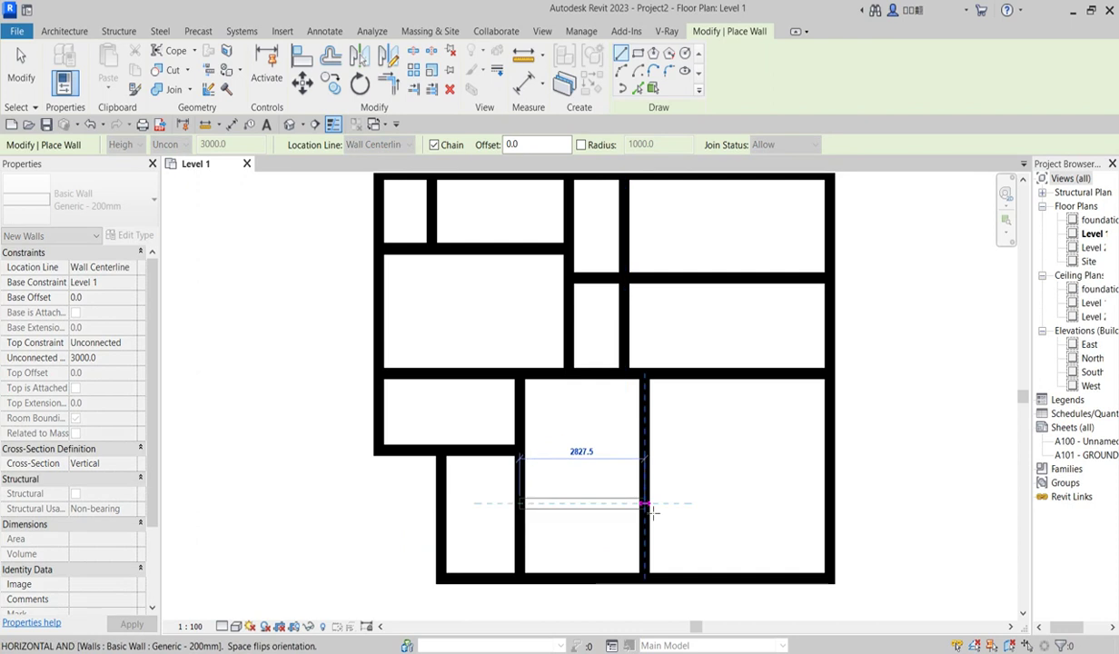
click(645, 502)
right_click(590, 475)
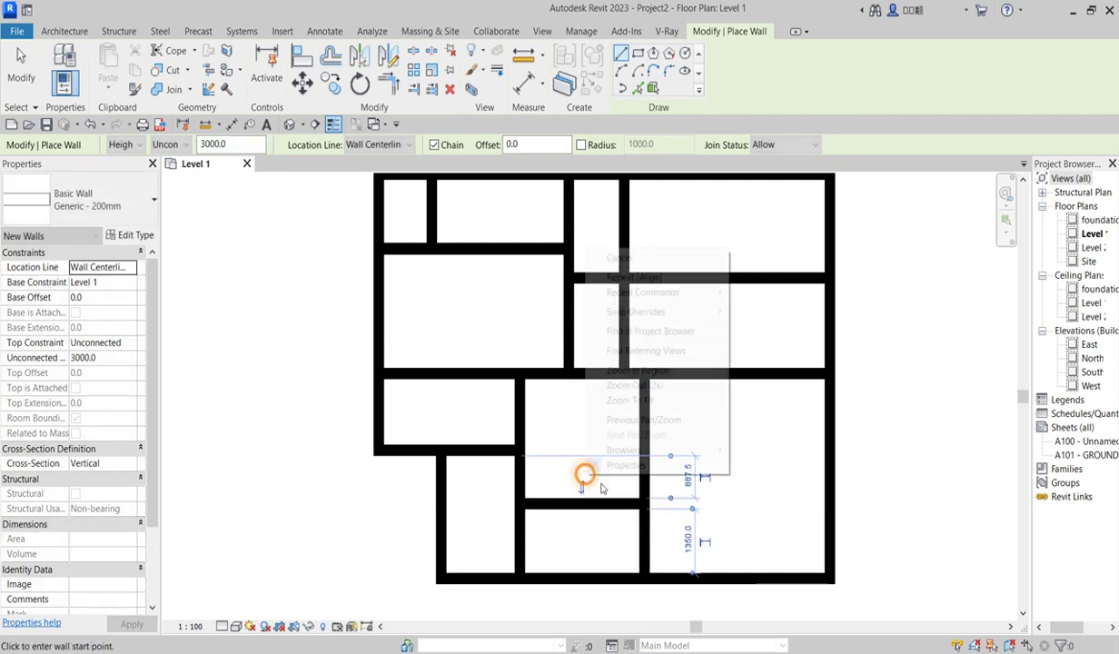
click(618, 257)
right_click(554, 530)
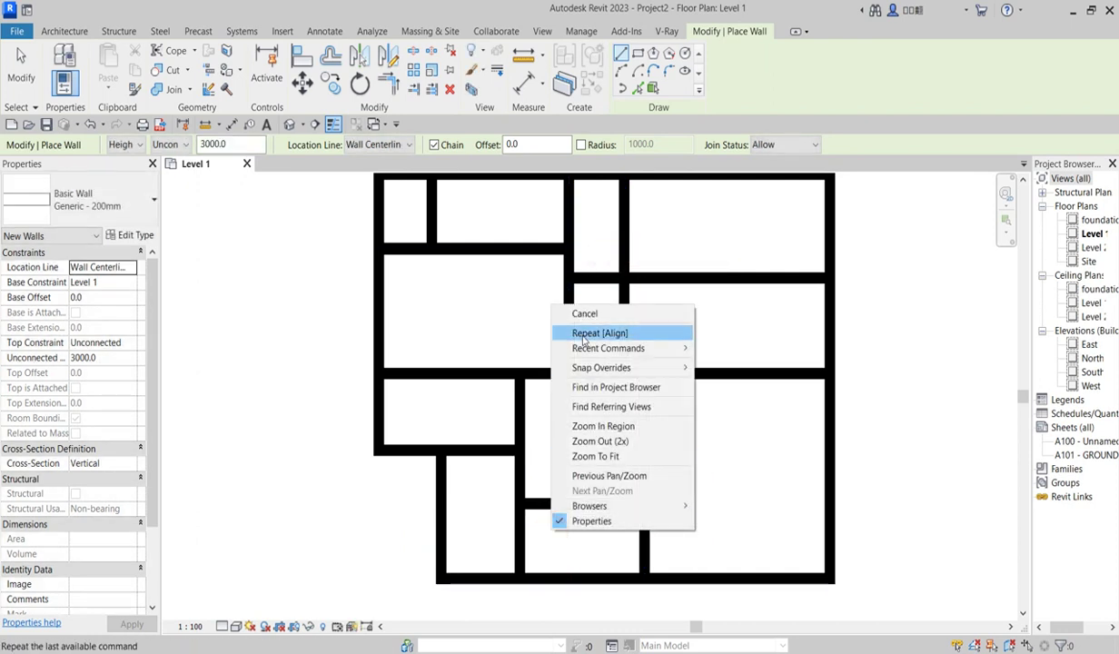
click(585, 313)
Step: Split the bottom outer wall below the lower middle room and trim both pieces to the adjacent vertical partitions, leaving that stretch open
click(544, 586)
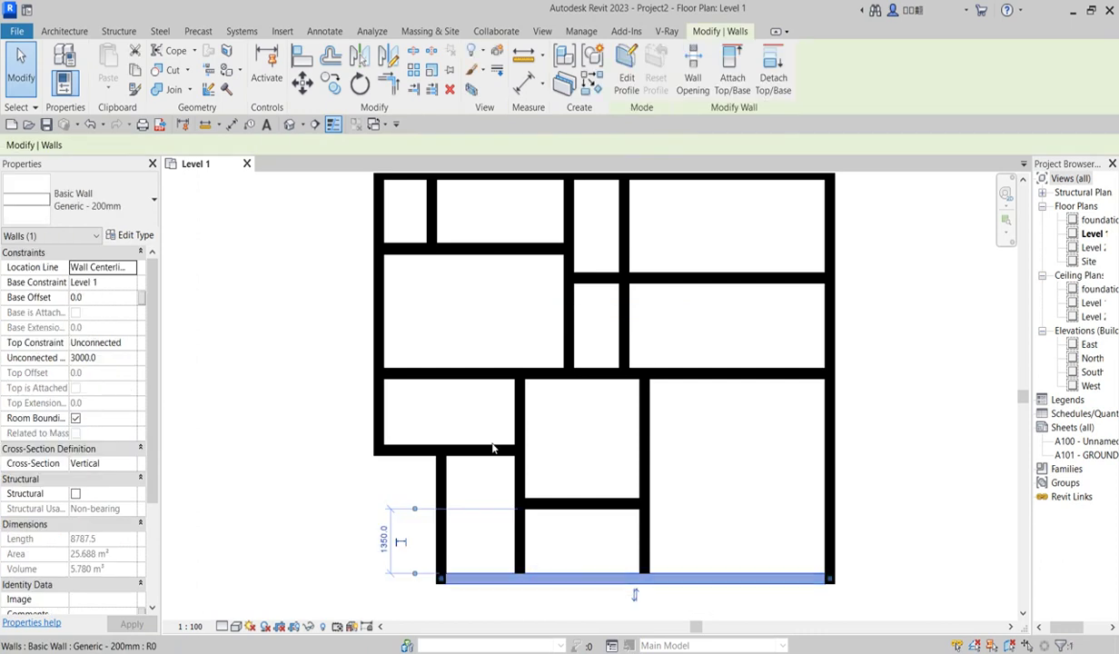
click(414, 54)
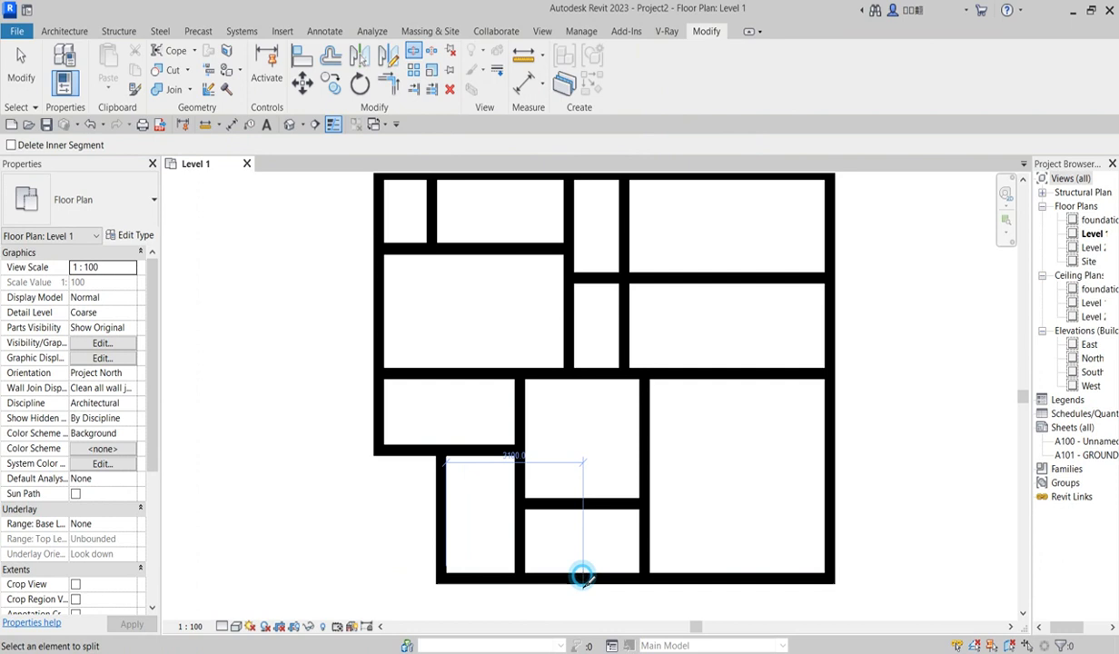
click(388, 87)
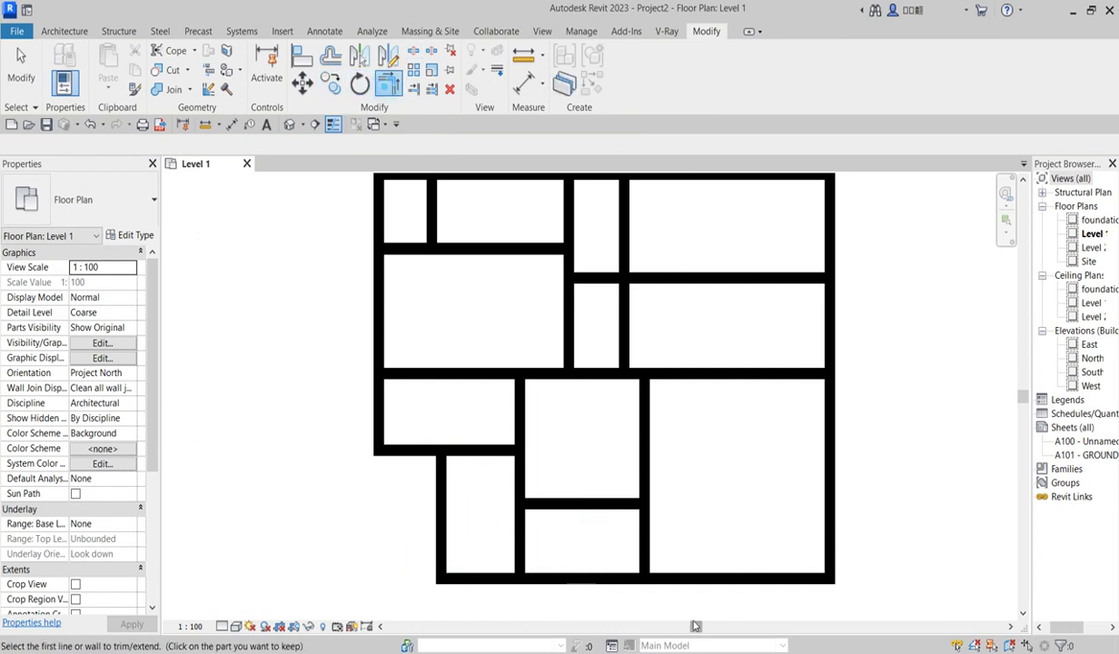
click(642, 545)
click(669, 579)
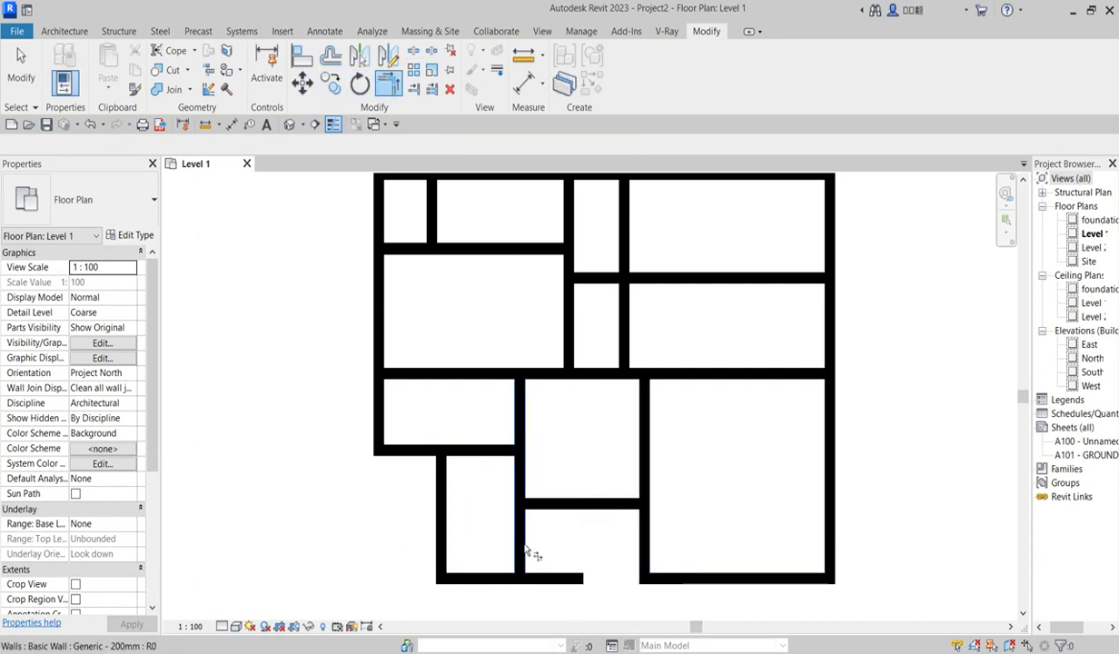
click(517, 540)
click(499, 580)
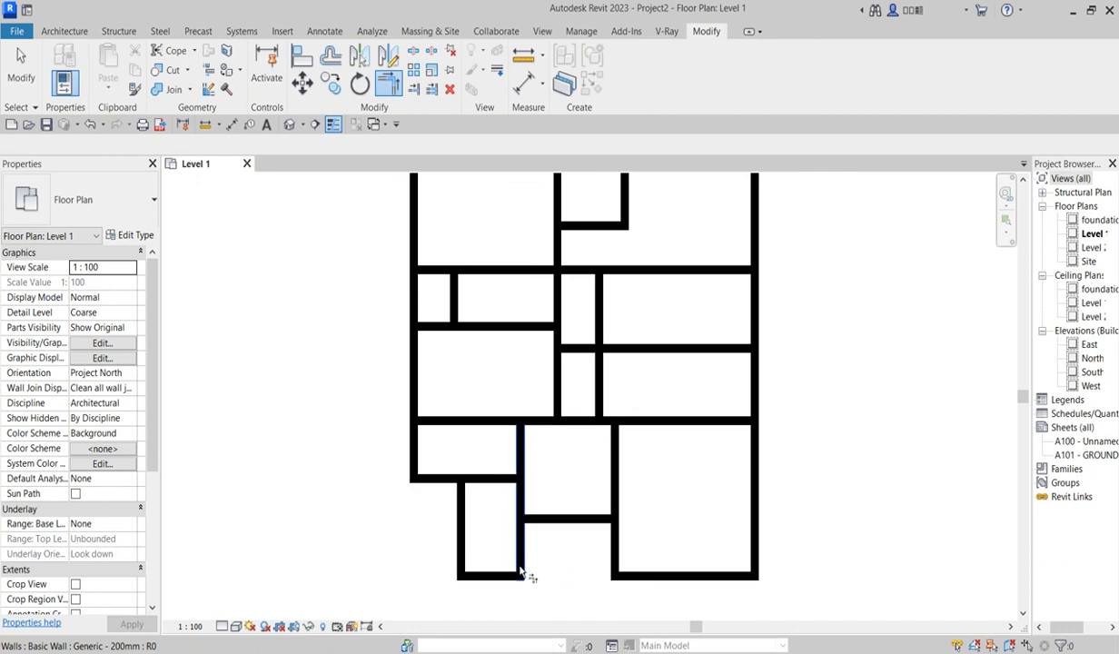
scroll(520, 570, down, 2)
right_click(520, 545)
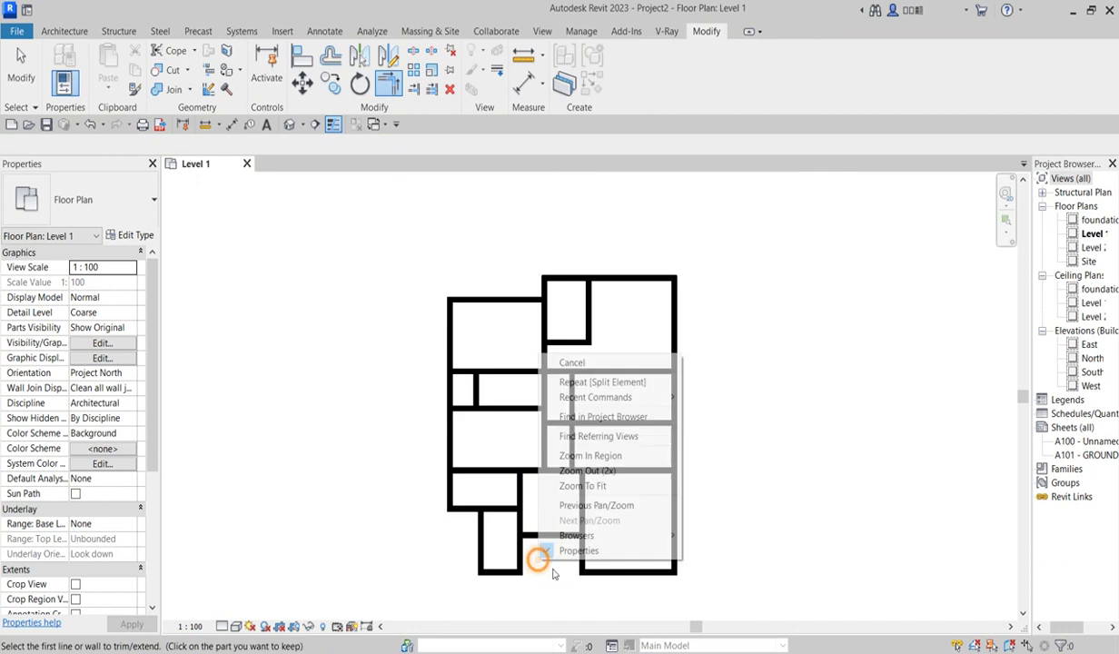
Step: Align the bottom outer wall of the left wing's lowest room with the bottom wall of the adjacent lower middle room
click(550, 351)
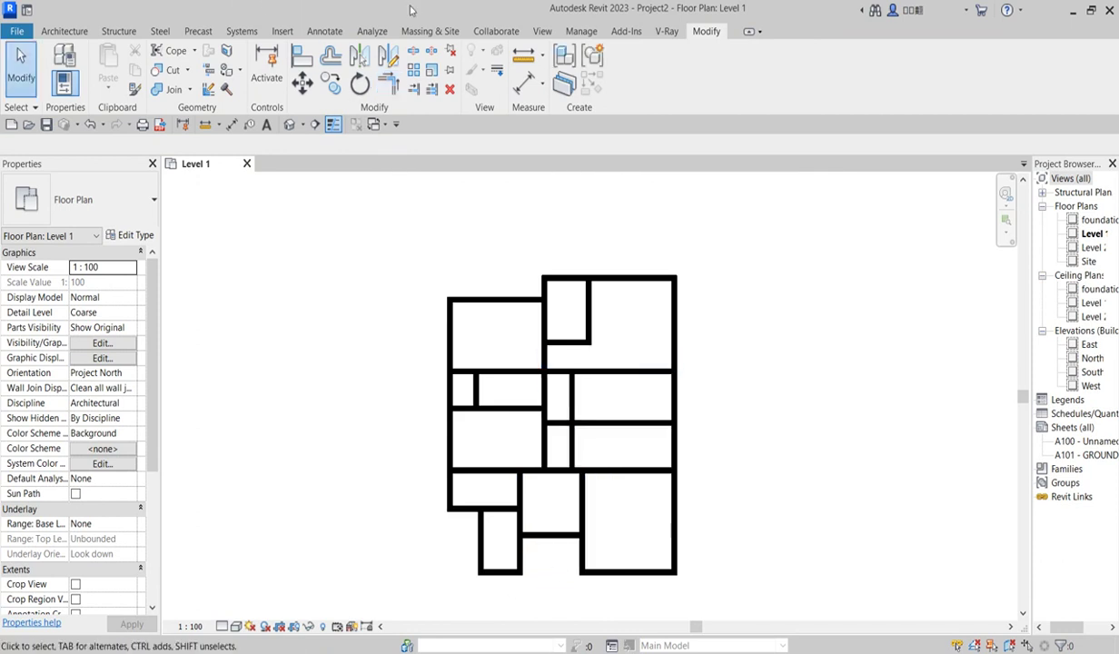
click(302, 58)
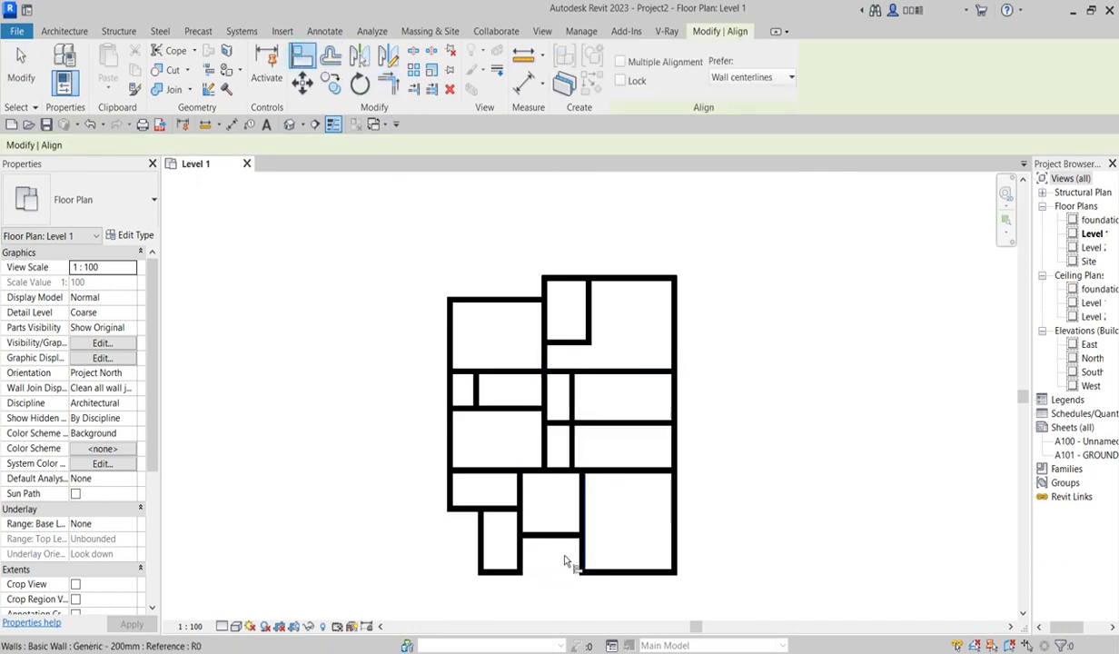
scroll(543, 534, up, 2)
click(546, 524)
click(473, 589)
scroll(545, 545, up, 2)
right_click(533, 547)
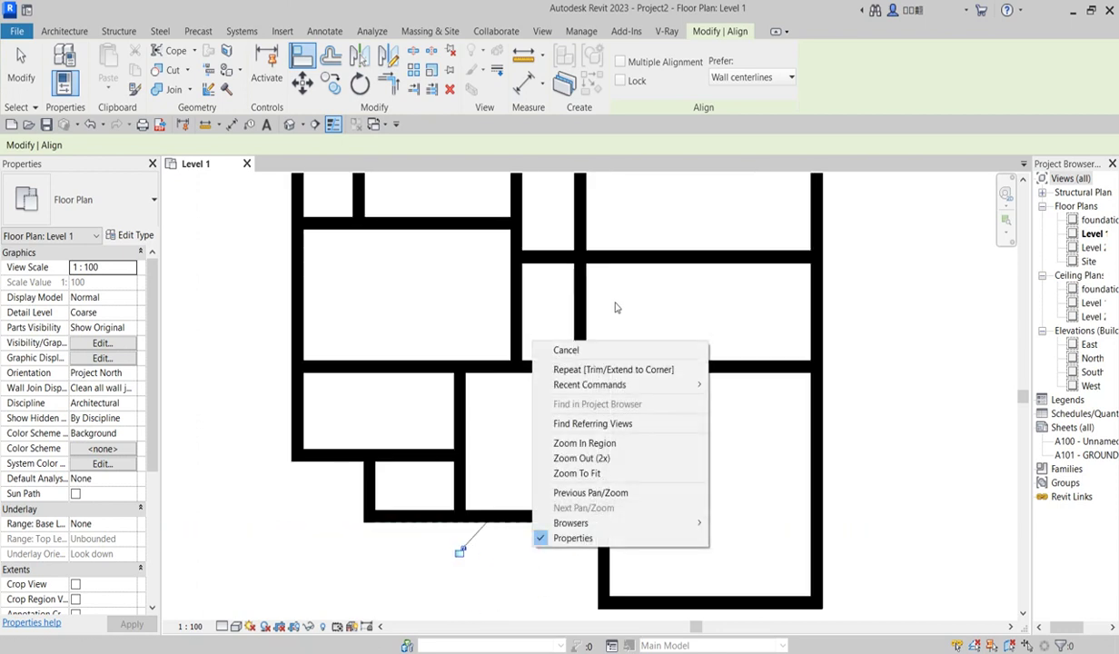
click(566, 349)
scroll(500, 454, down, 4)
right_click(574, 445)
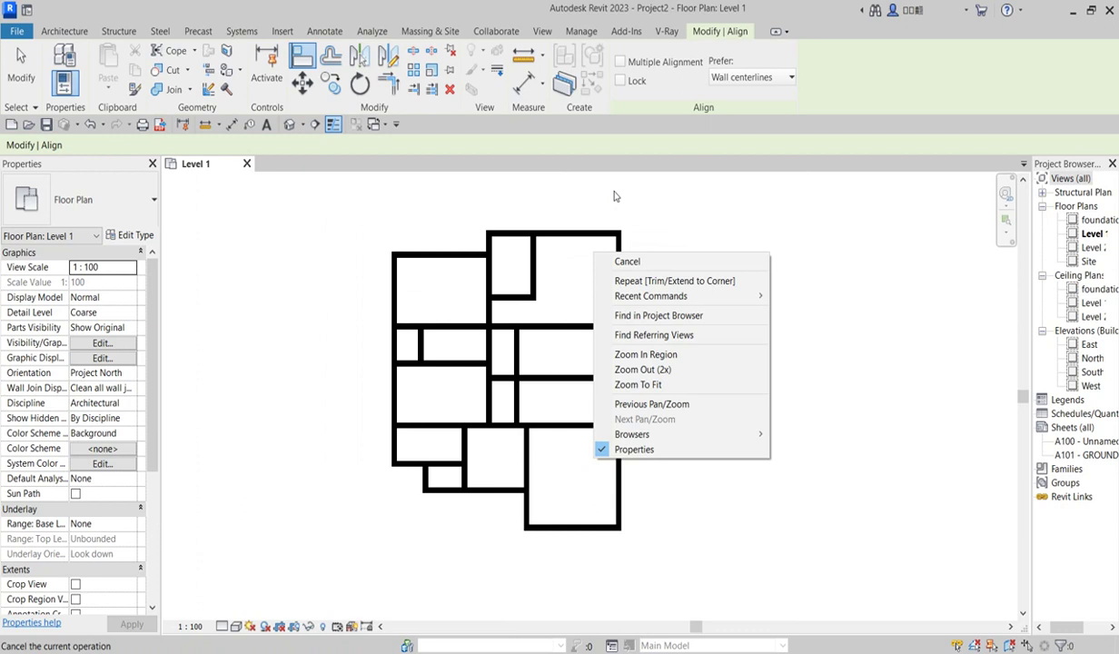
click(628, 260)
Step: Split the horizontal wall above the large lower right room partway along its length
scroll(577, 387, up, 3)
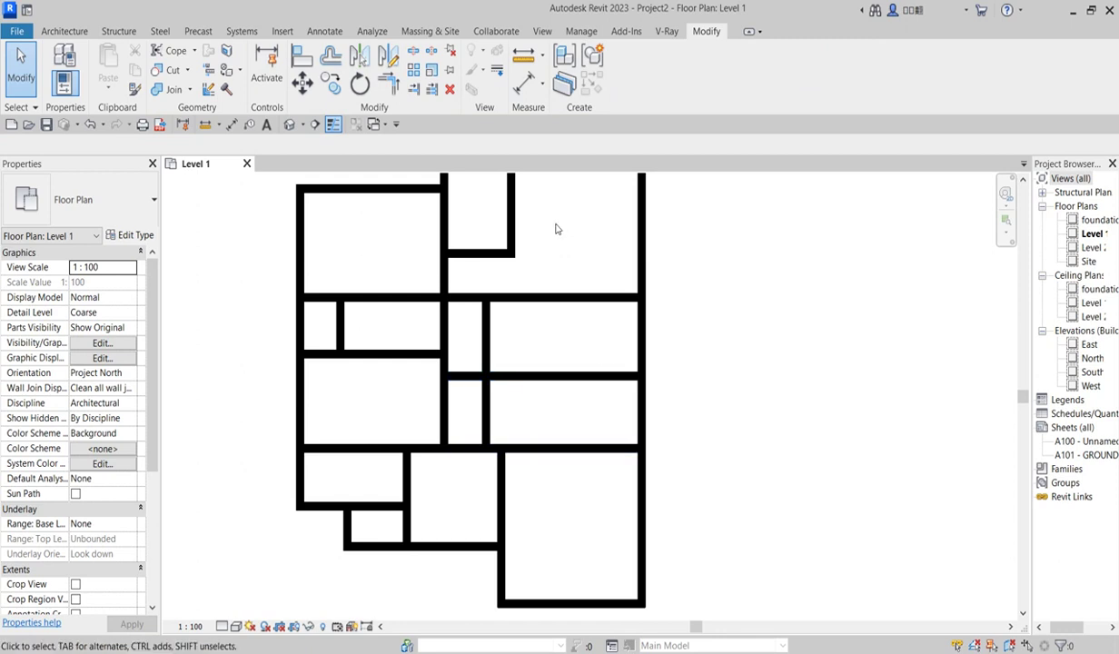
click(413, 53)
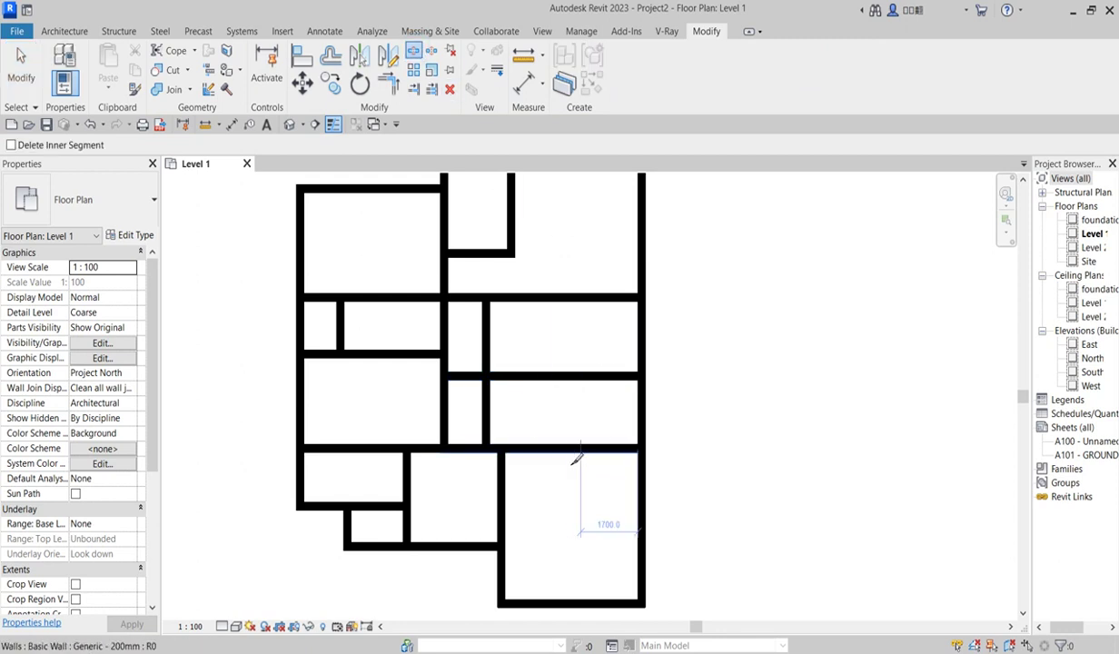
scroll(570, 450, up, 3)
right_click(555, 363)
key(Escape)
right_click(568, 379)
click(602, 386)
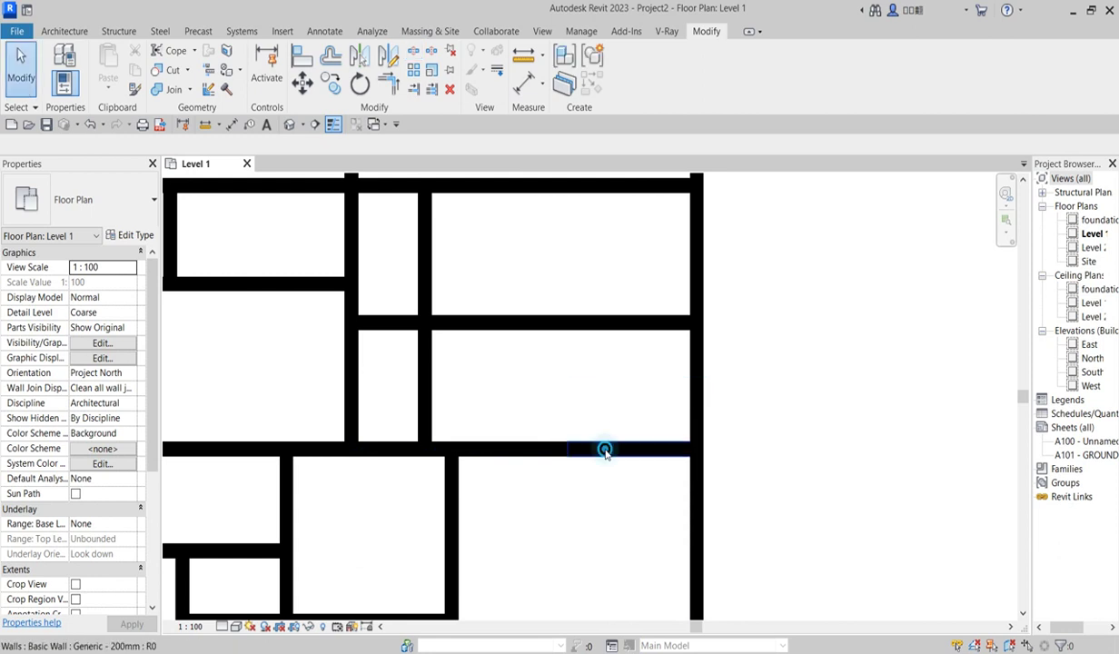
Step: Pull the two split wall ends apart to leave an opening, keeping a stub about 1200 long at the right outer wall
click(674, 449)
drag(567, 451, 695, 453)
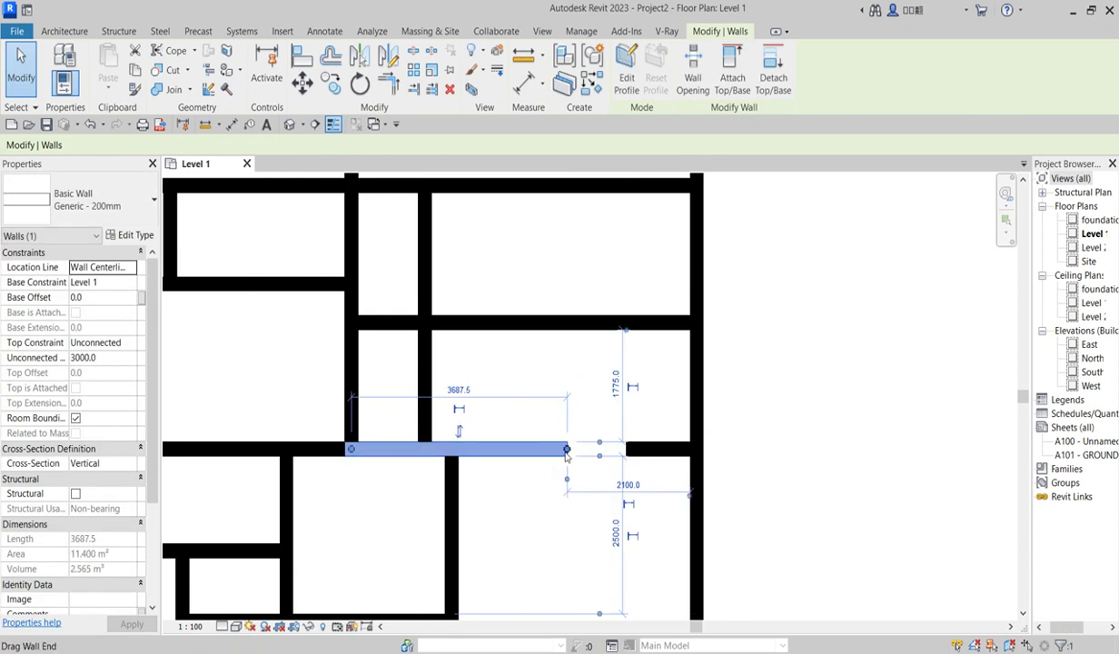
drag(567, 449, 527, 449)
click(532, 420)
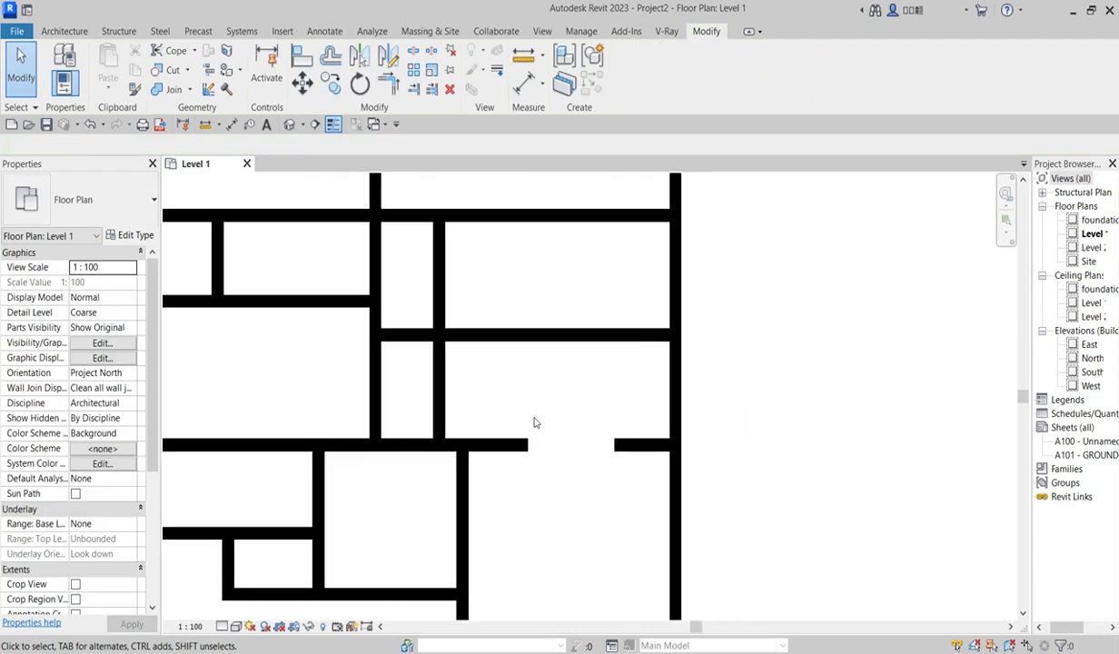
scroll(517, 486, down, 3)
scroll(523, 484, up, 2)
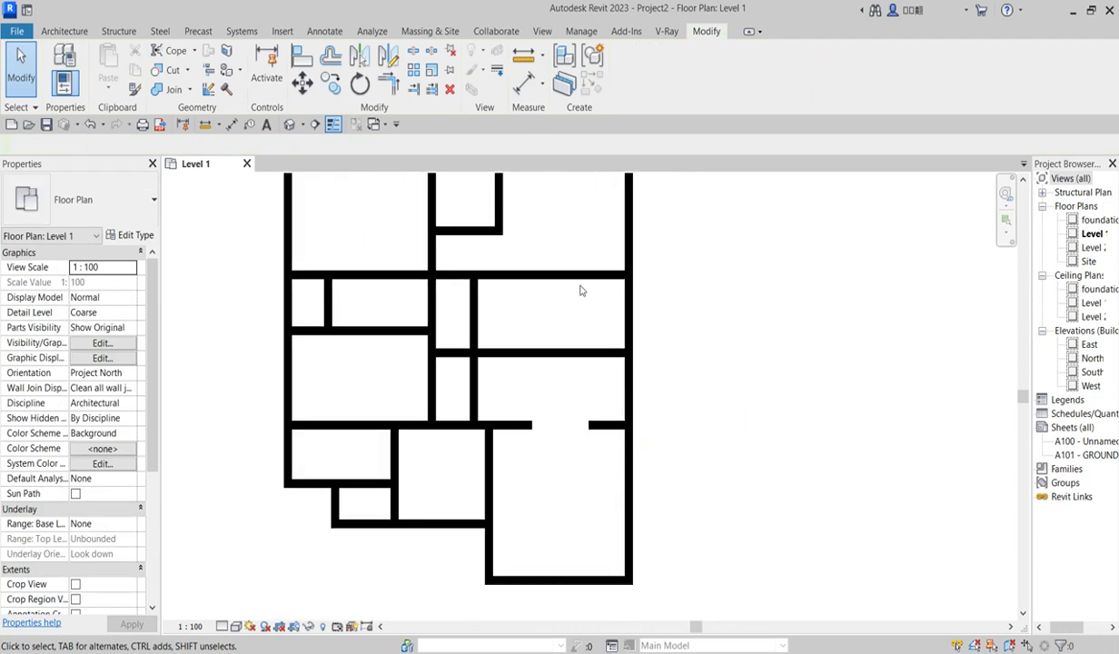
Step: Draw a vertical wall from the stub's free end up to the next horizontal wall, about 787.5 clear of the right outer wall
click(600, 424)
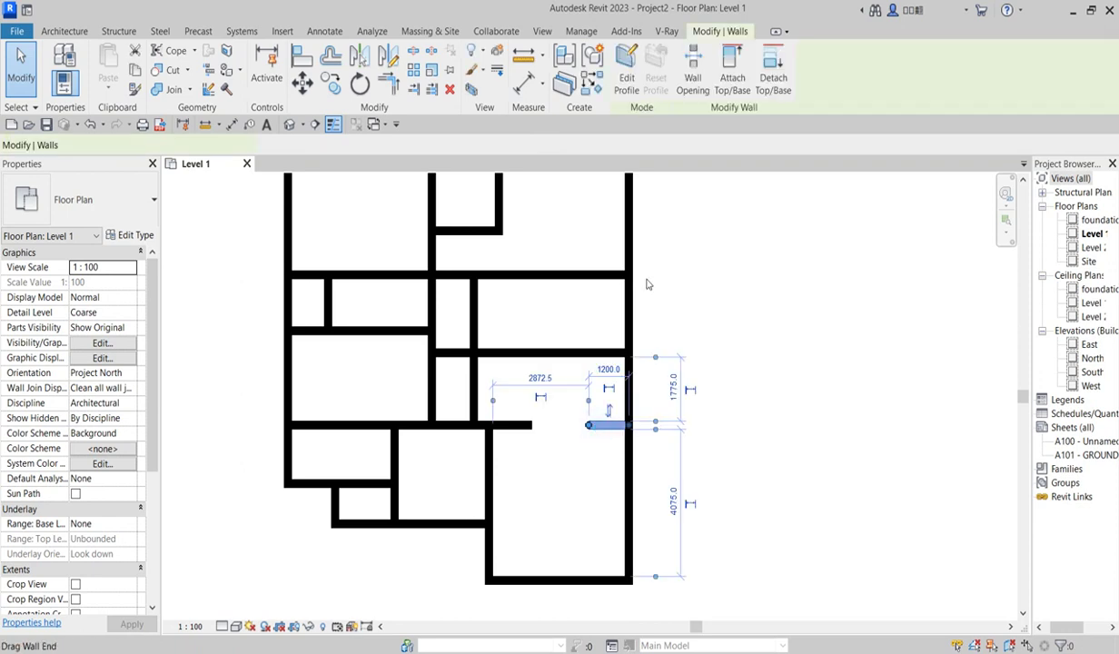
click(576, 78)
scroll(618, 442, up, 3)
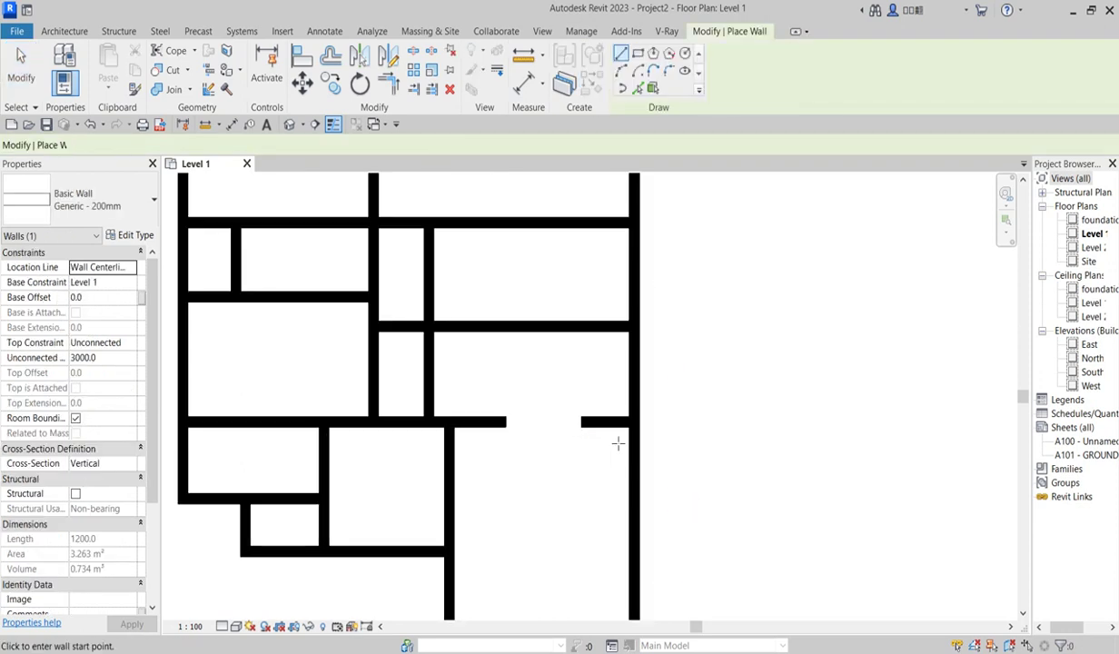
click(582, 418)
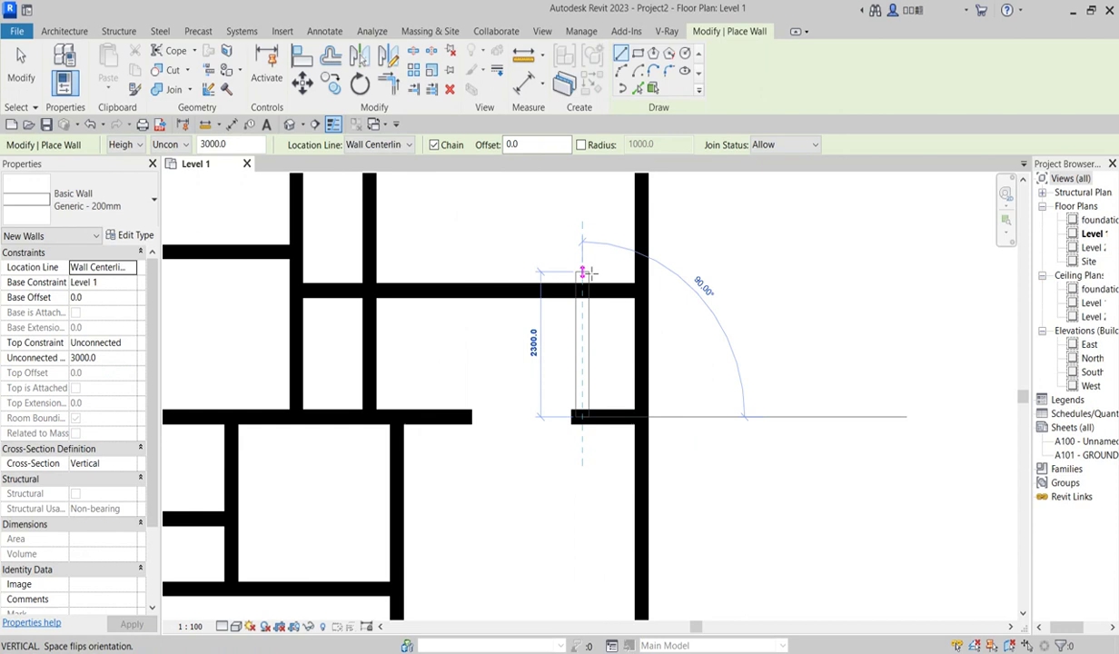
click(582, 291)
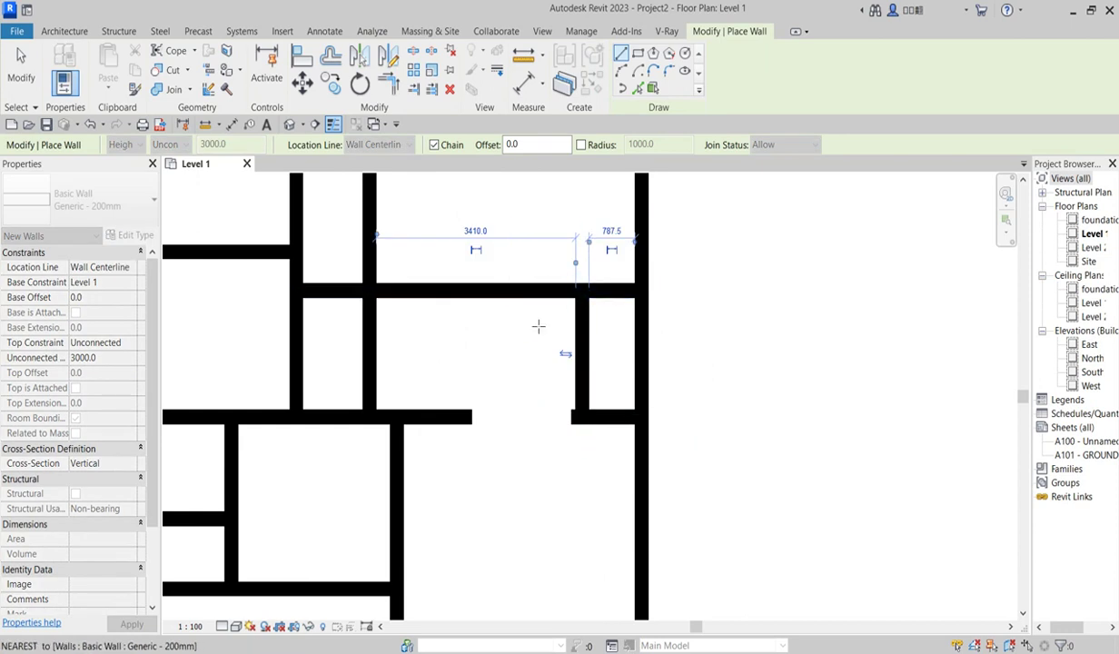
key(Escape)
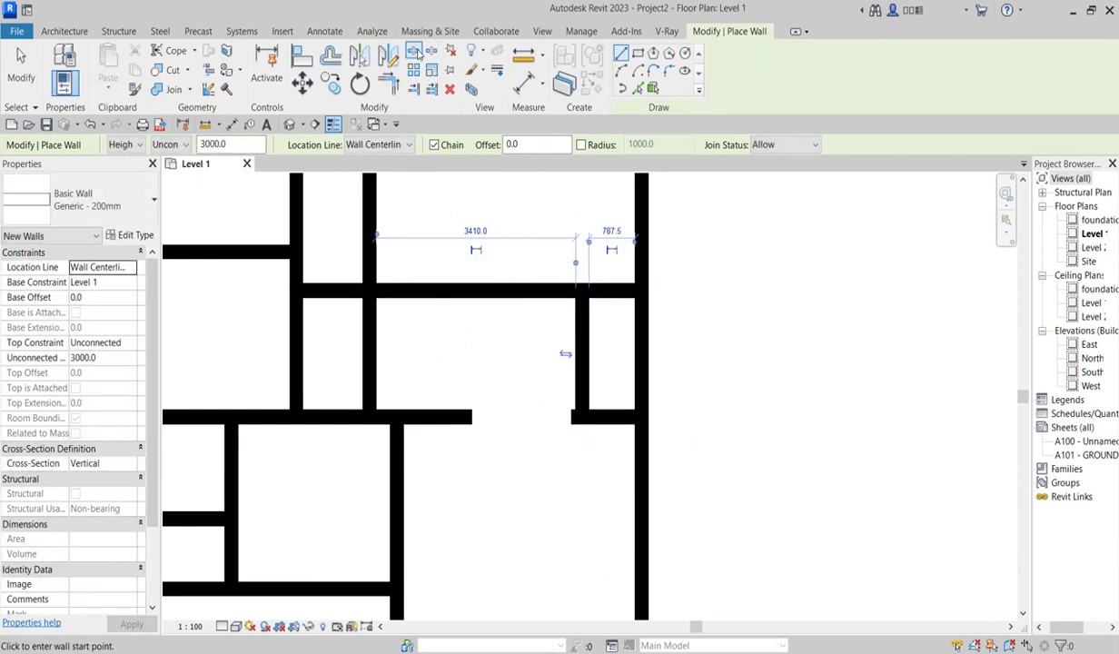
Step: Trim the right outer wall to corners with the two horizontal walls, removing the stretch beside the new vertical wall
click(414, 52)
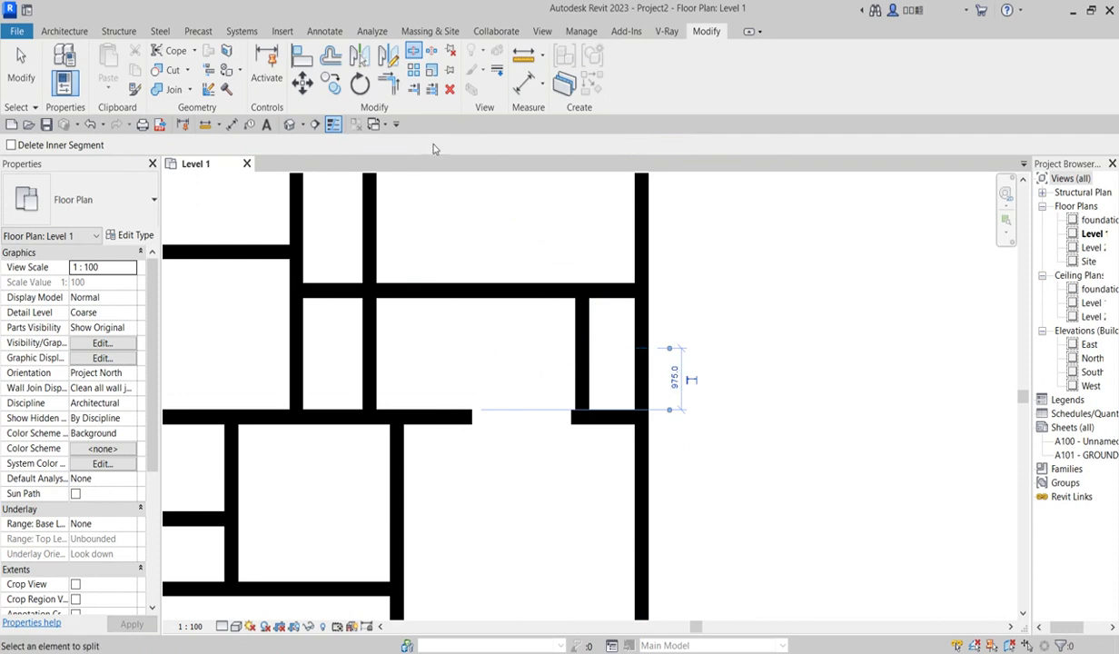
click(399, 86)
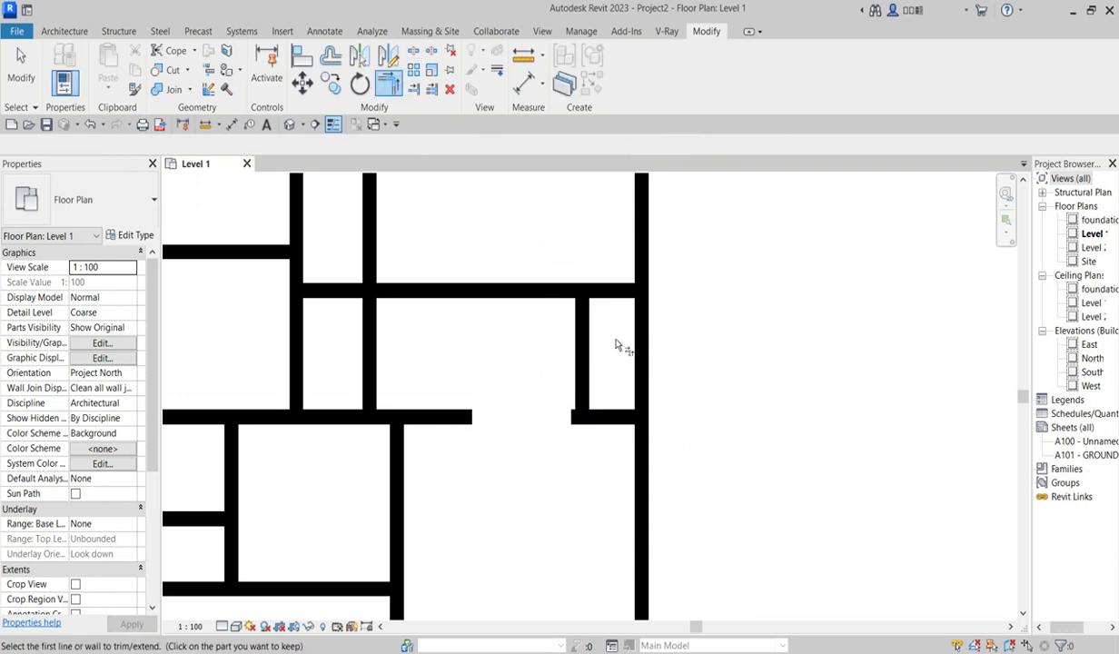
click(610, 292)
click(644, 245)
click(623, 420)
click(643, 460)
scroll(519, 395, down, 5)
scroll(543, 375, up, 5)
right_click(516, 323)
click(556, 338)
scroll(559, 407, up, 1)
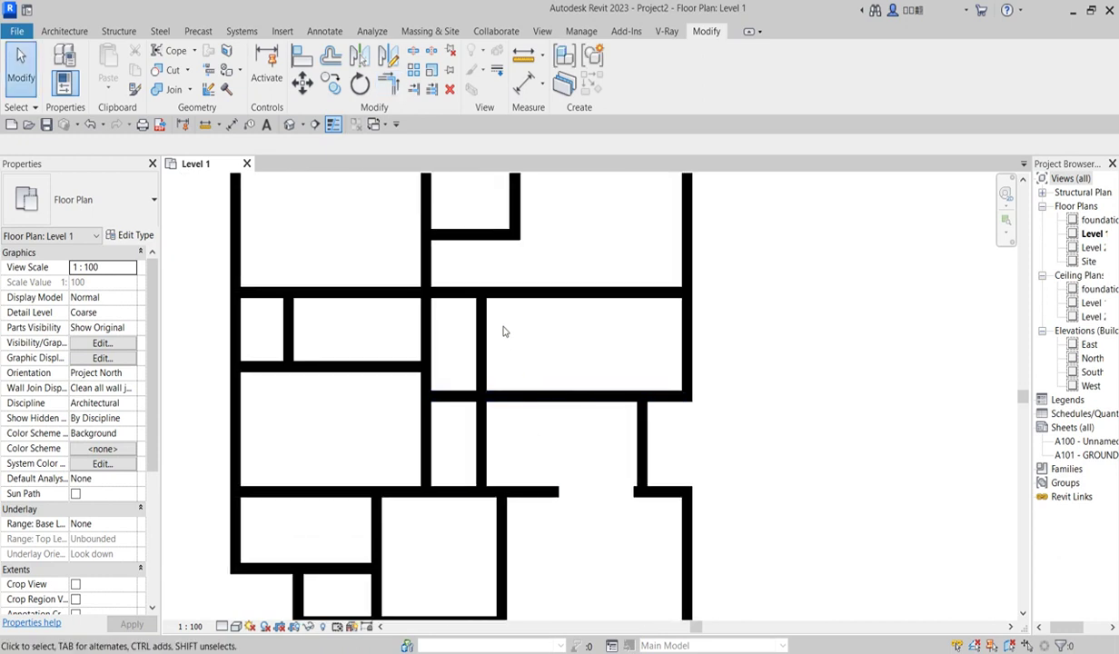
Step: Draw a 2175 long vertical wall across the middle right room, about 847.5 clear of the partition to its left
click(530, 291)
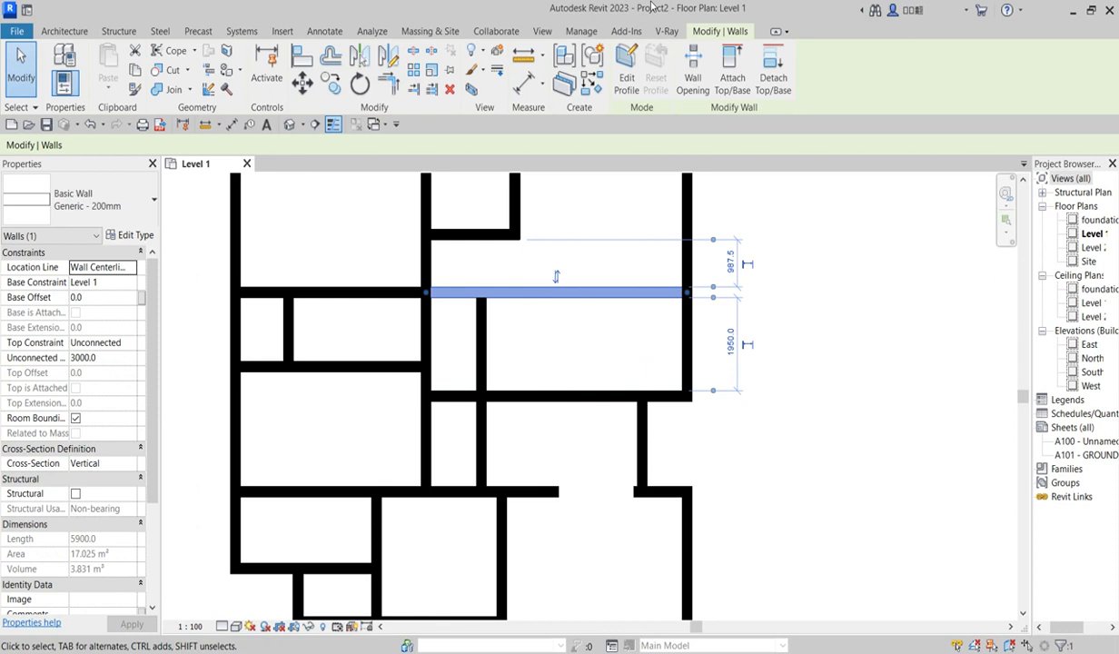
click(589, 85)
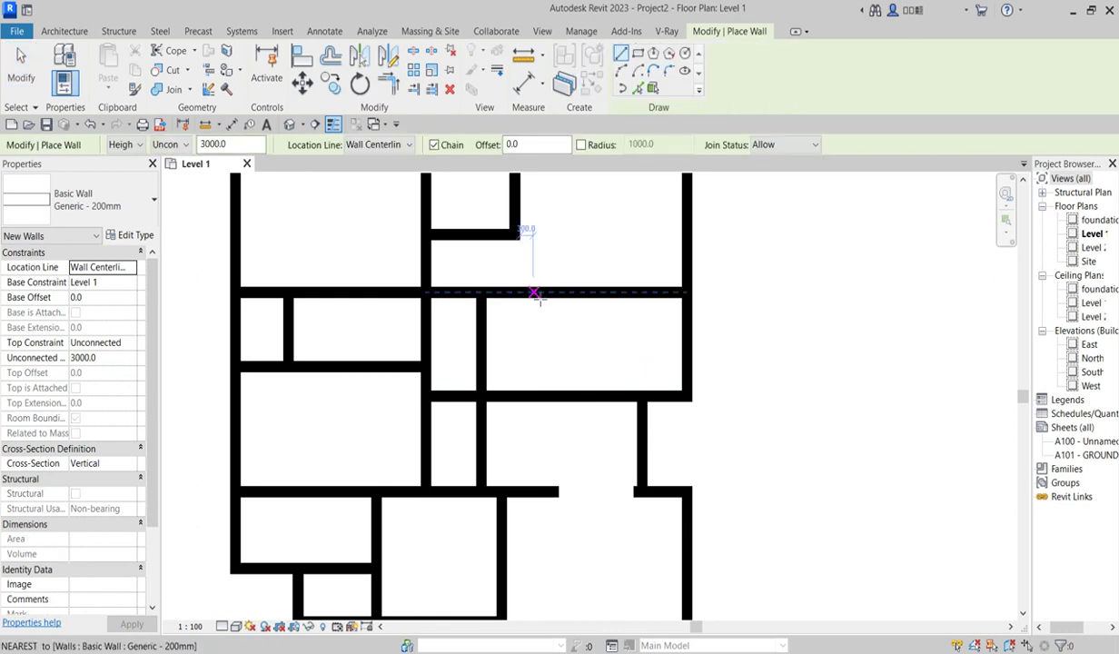
click(530, 292)
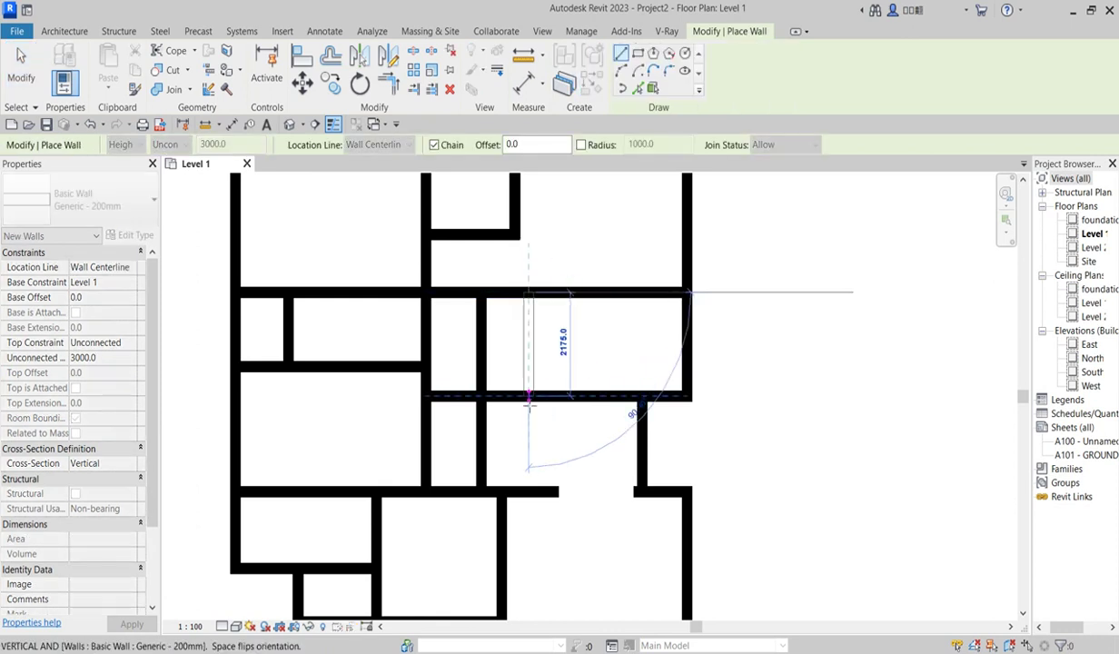
click(529, 395)
key(Escape)
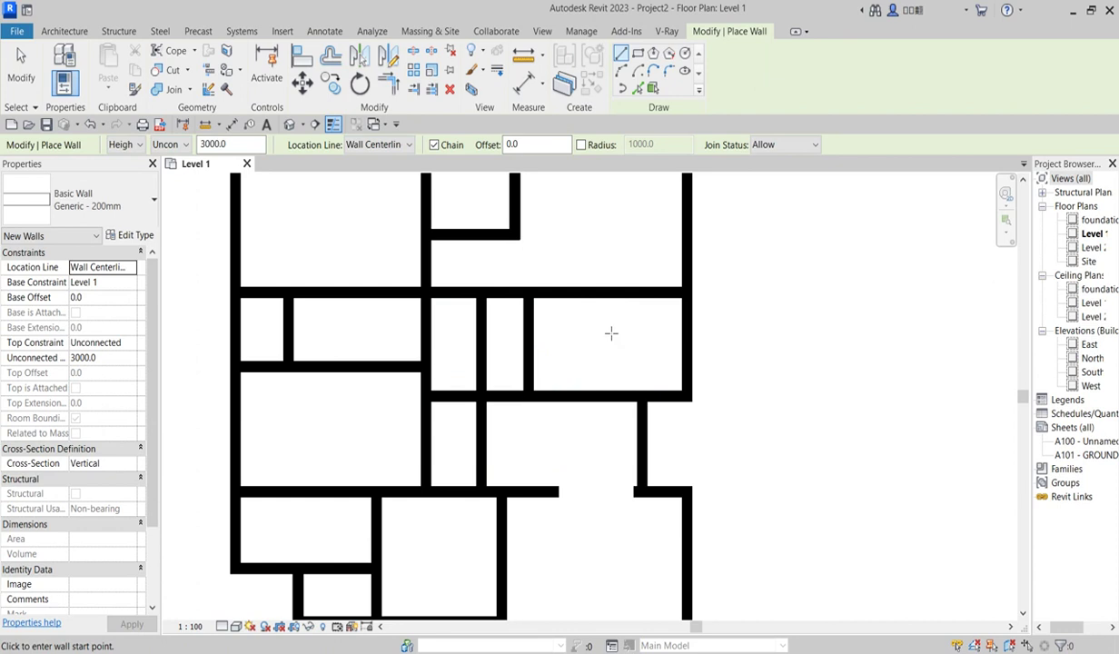
scroll(582, 317, up, 2)
right_click(579, 315)
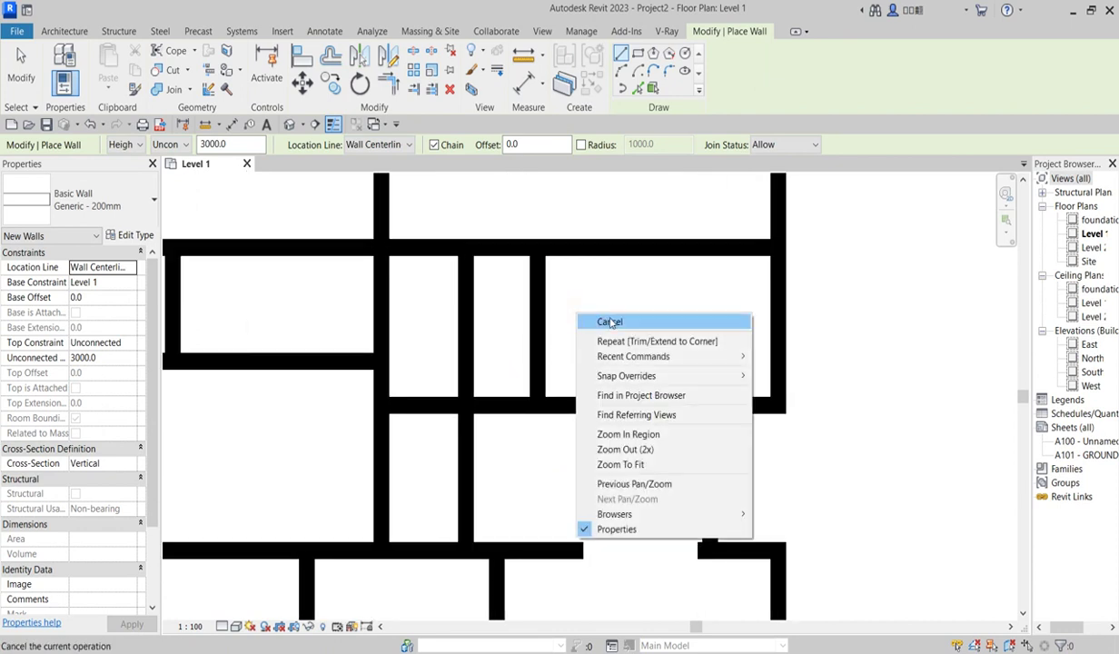
click(611, 321)
scroll(510, 317, down, 2)
scroll(509, 350, up, 2)
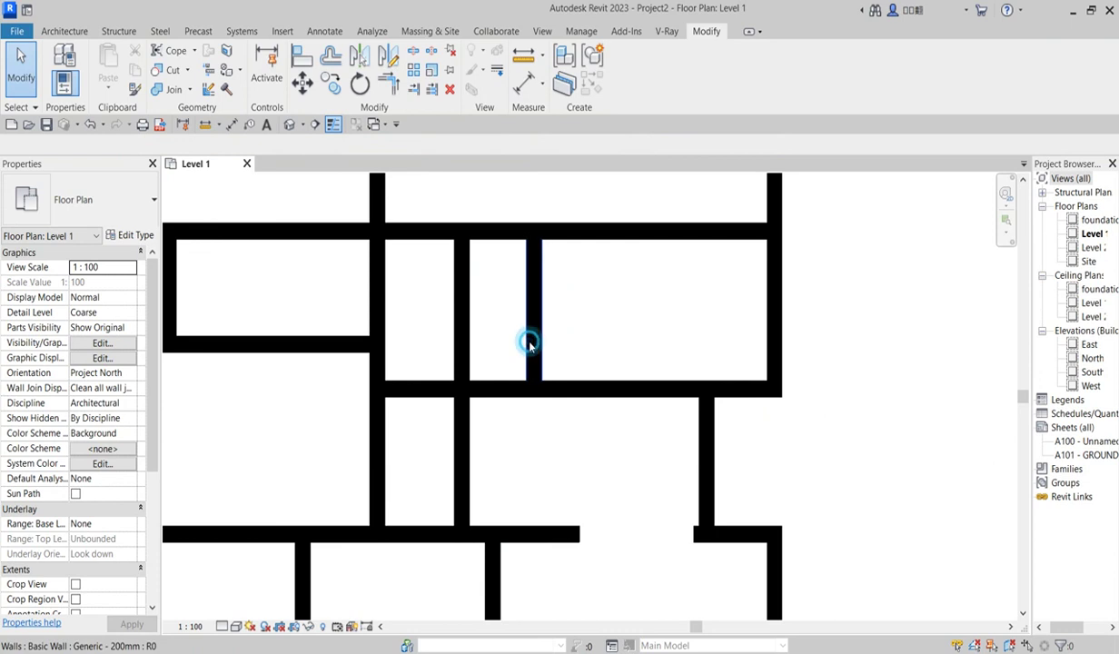
Step: Set the new vertical partition's unconnected height to 2100
click(529, 345)
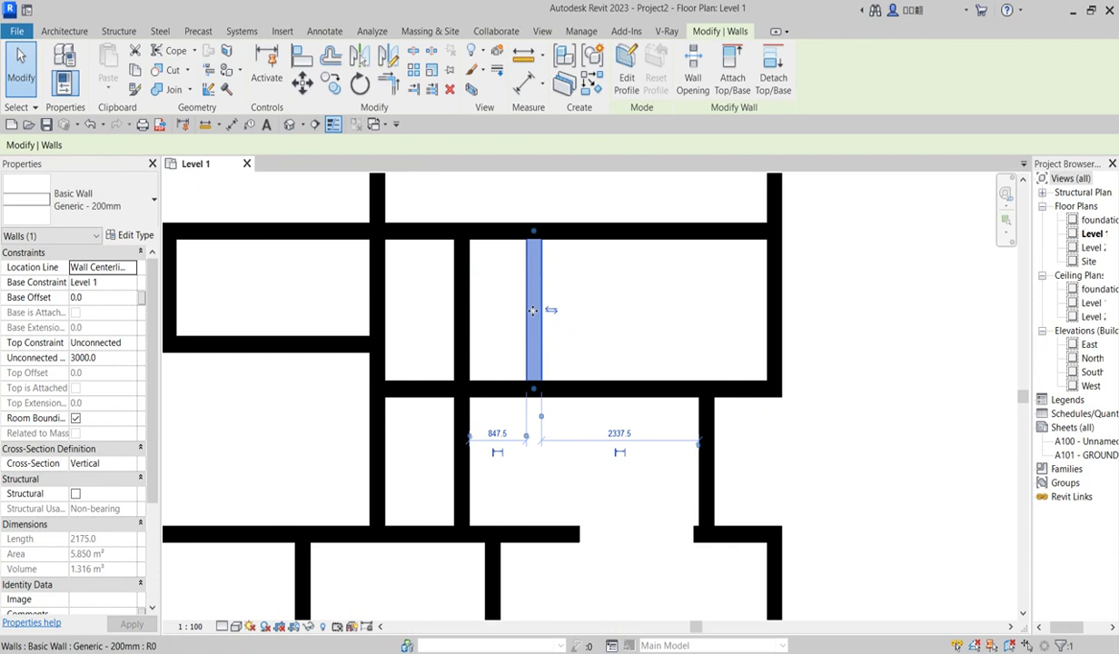
click(110, 361)
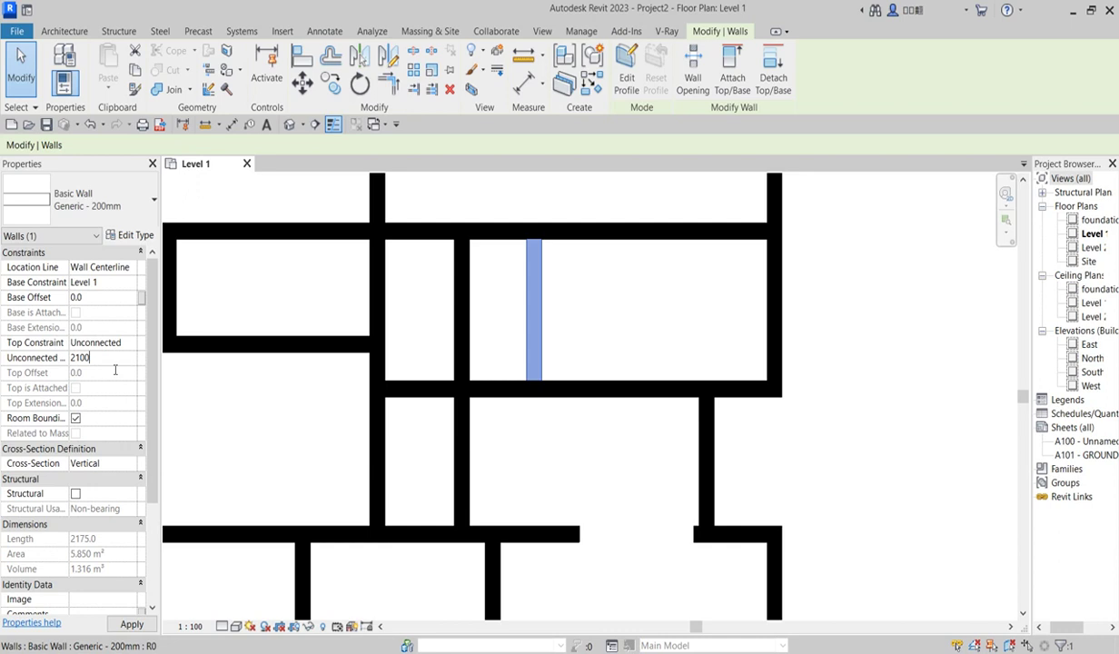
click(606, 301)
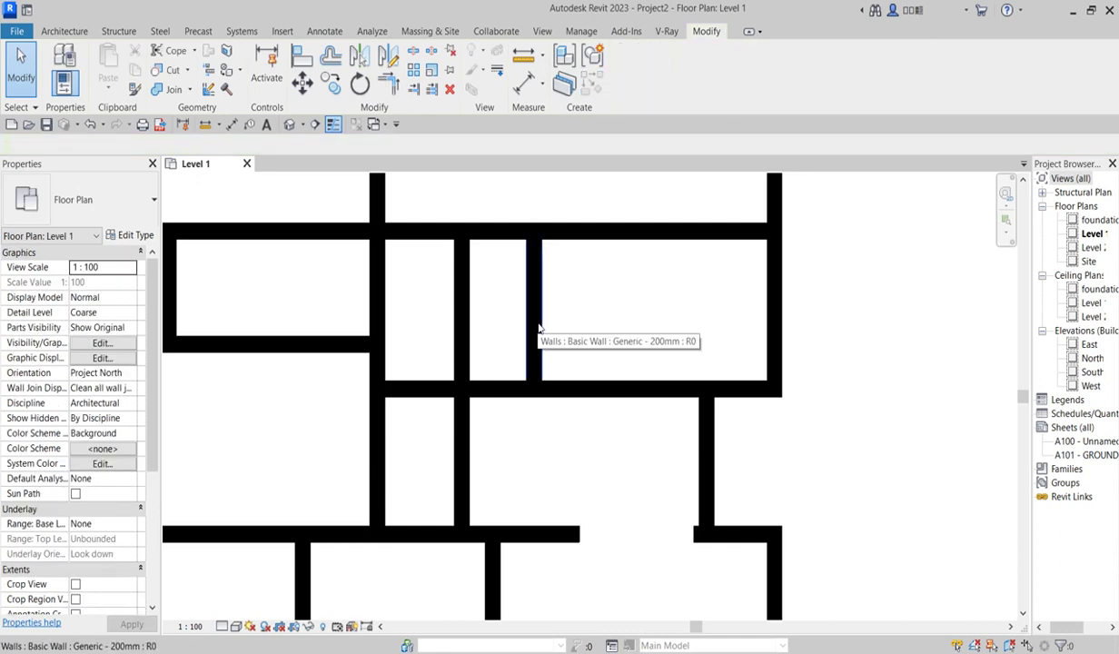
Step: Change the new vertical partition's wall type to Generic - 200mm 2
click(539, 329)
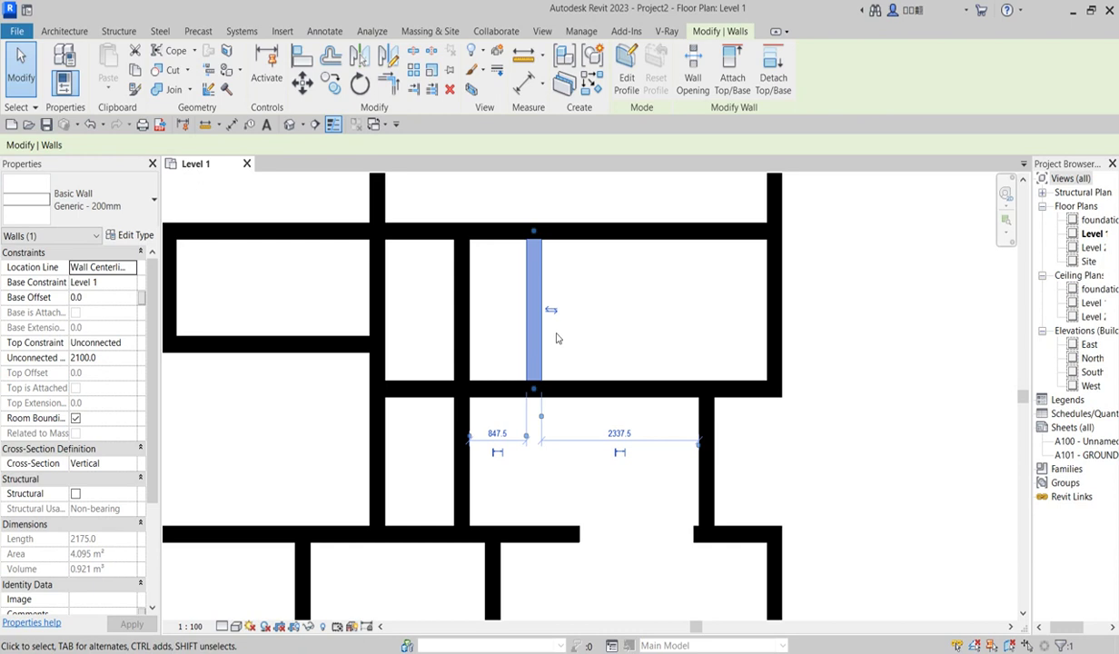
click(151, 202)
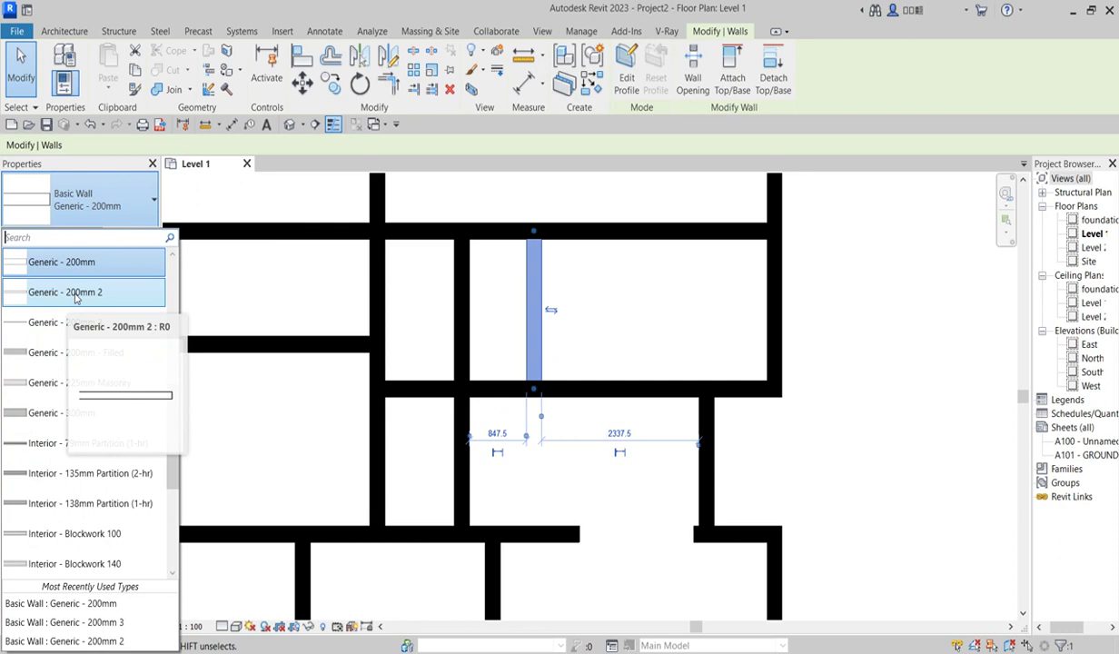
click(74, 294)
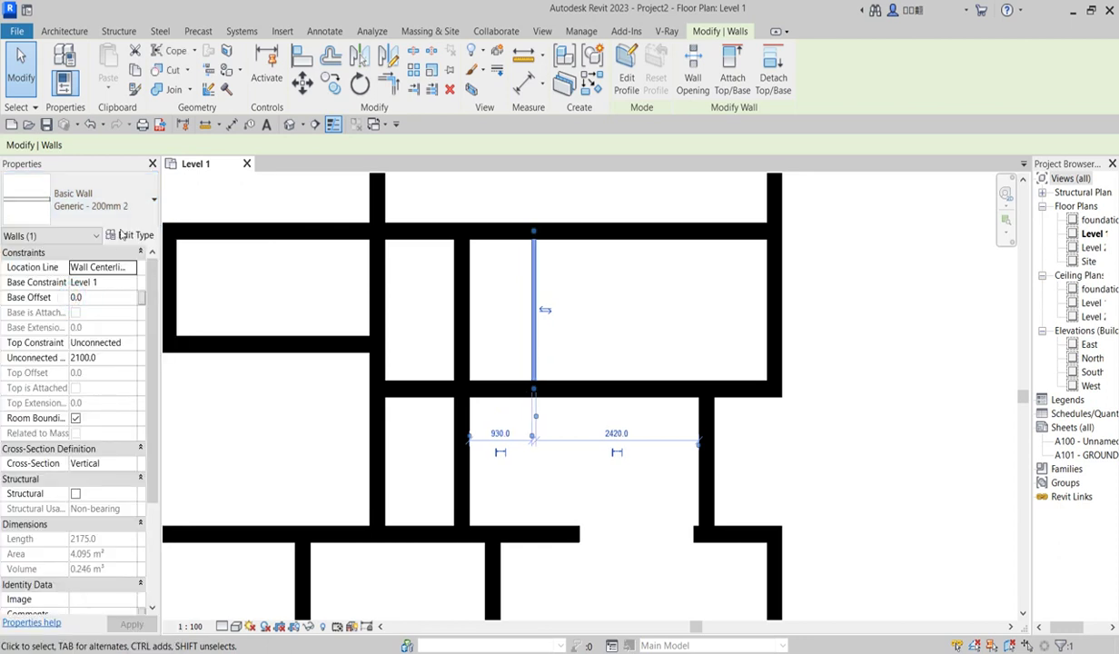
click(586, 293)
scroll(545, 363, down, 3)
scroll(512, 381, up, 3)
scroll(510, 346, up, 2)
Step: Set the thin vertical partition's unconnected height to 1600
click(543, 354)
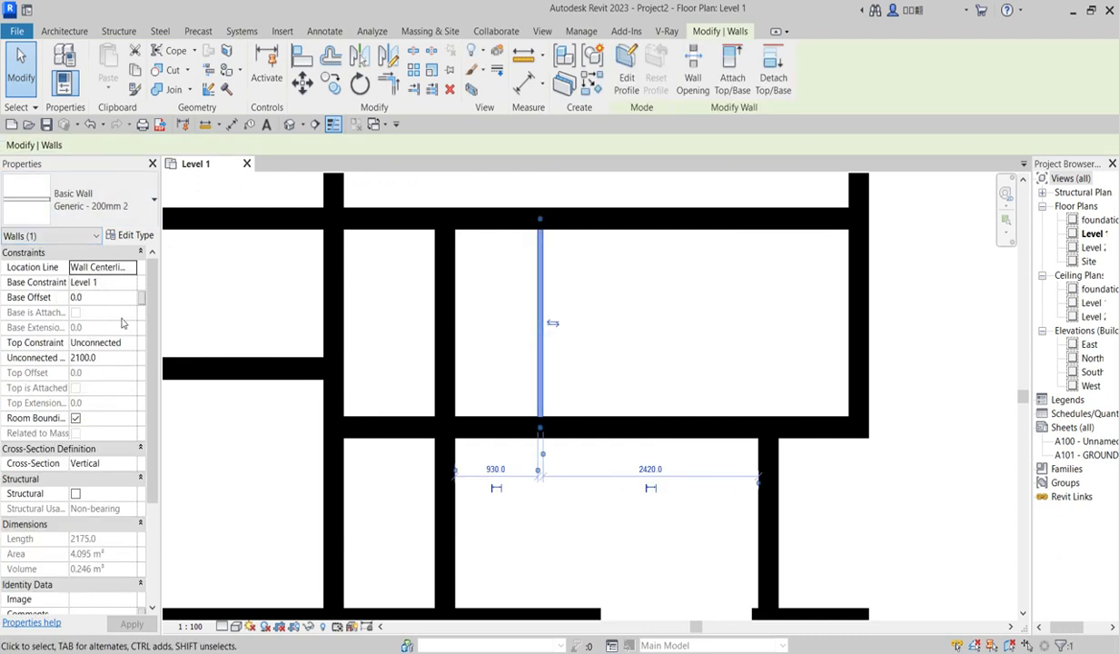
click(107, 362)
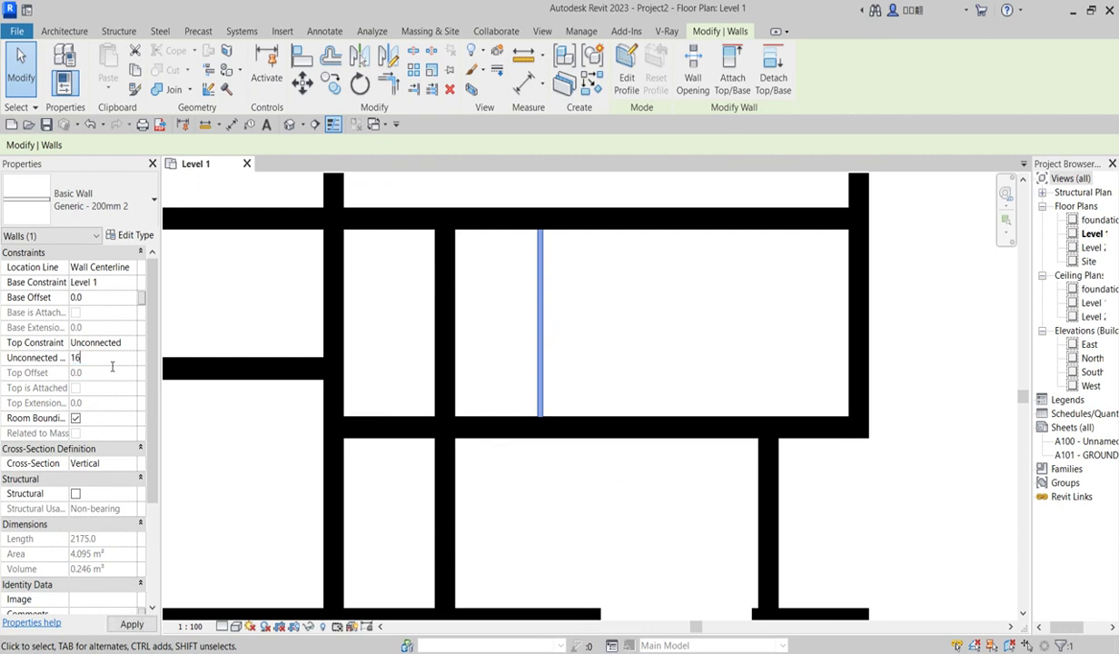
key(Return)
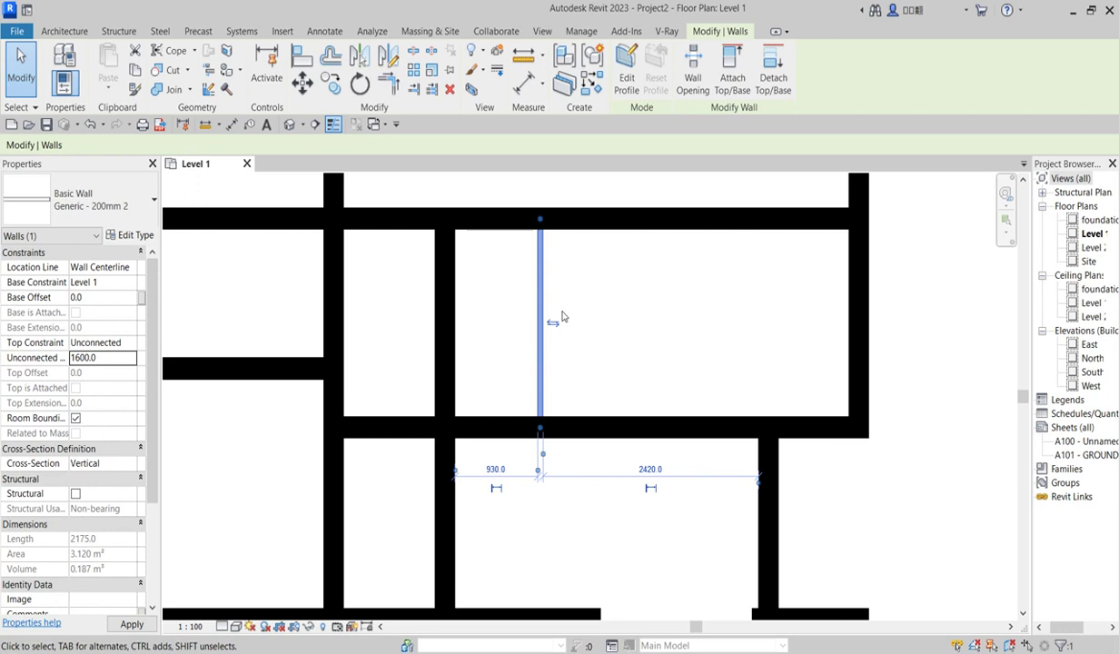
click(575, 311)
scroll(578, 360, down, 2)
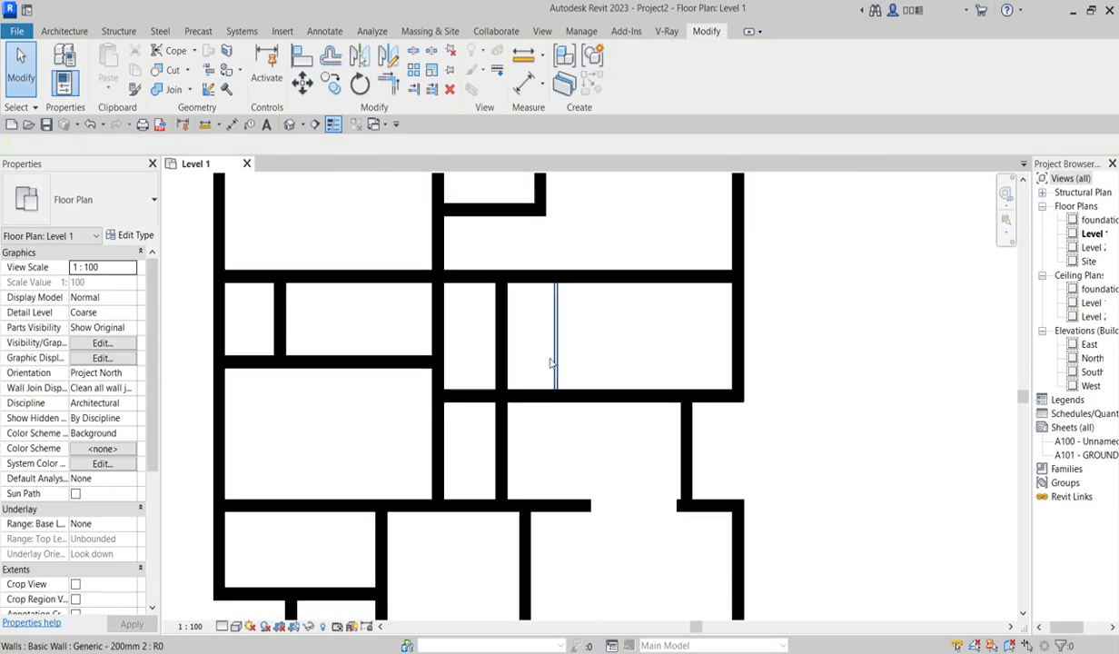
scroll(583, 355, up, 1)
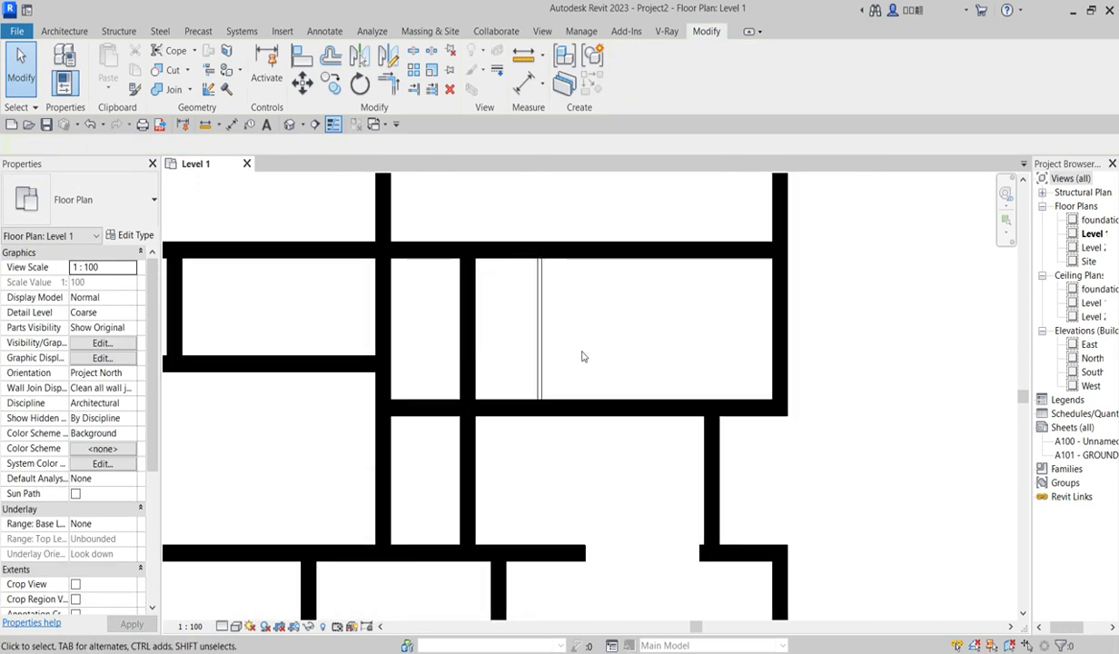
Step: Shorten the horizontal wall below the thin-partition room to about 4647.5 long, ending at the corridor's right wall so the corridor is open
scroll(582, 380, down, 2)
scroll(597, 423, up, 1)
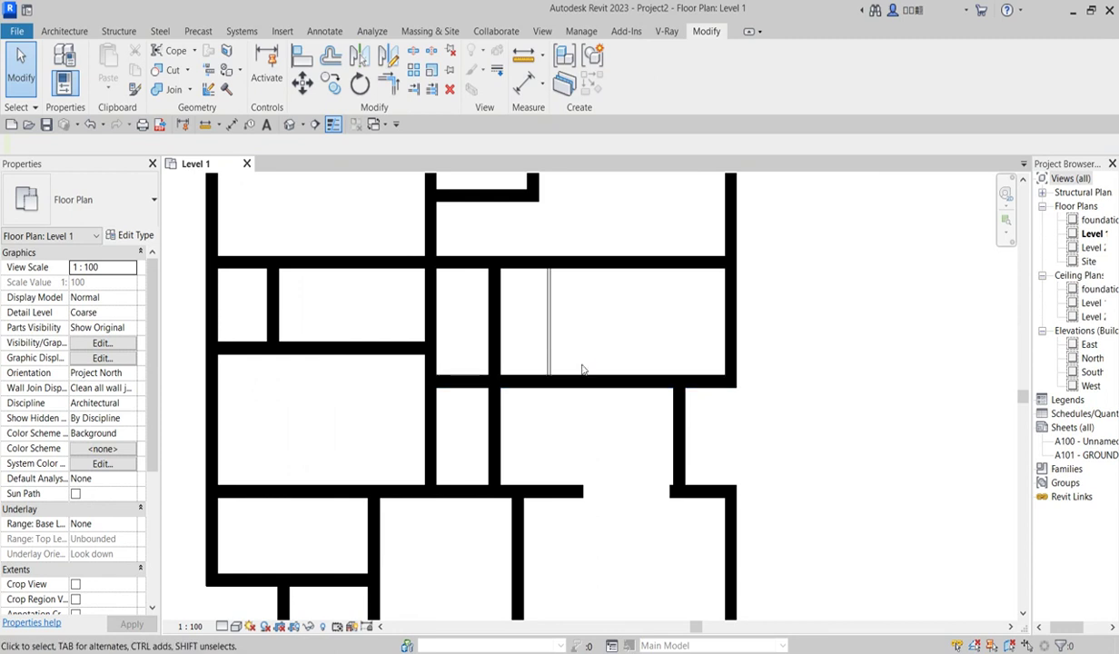
scroll(555, 313, down, 1)
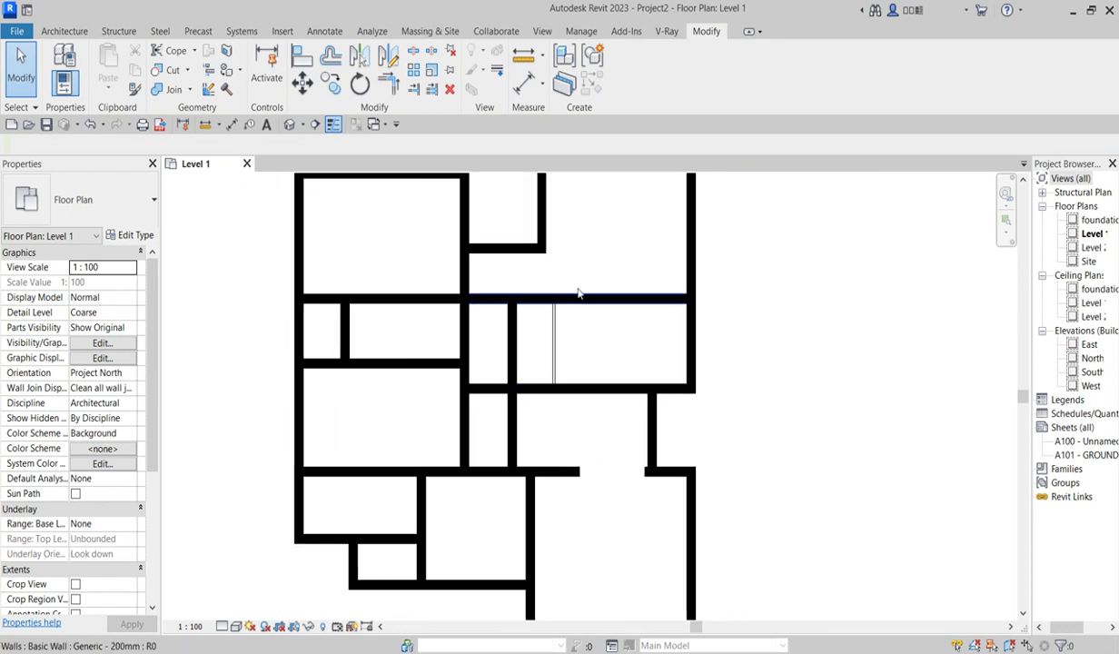
scroll(558, 325, down, 1)
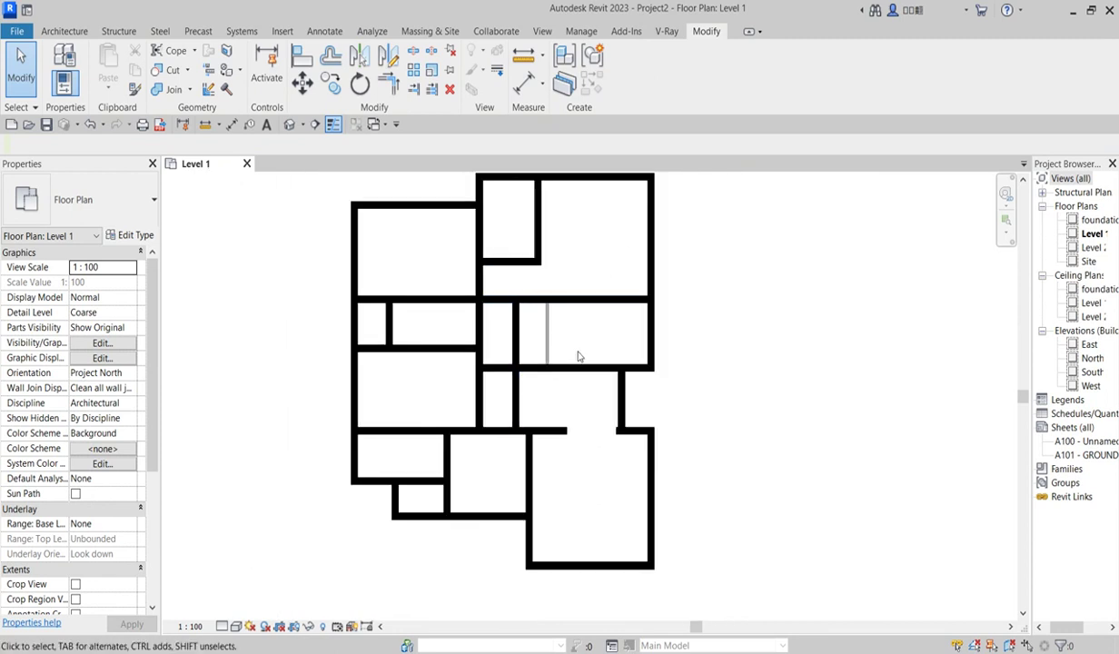
scroll(578, 356, up, 1)
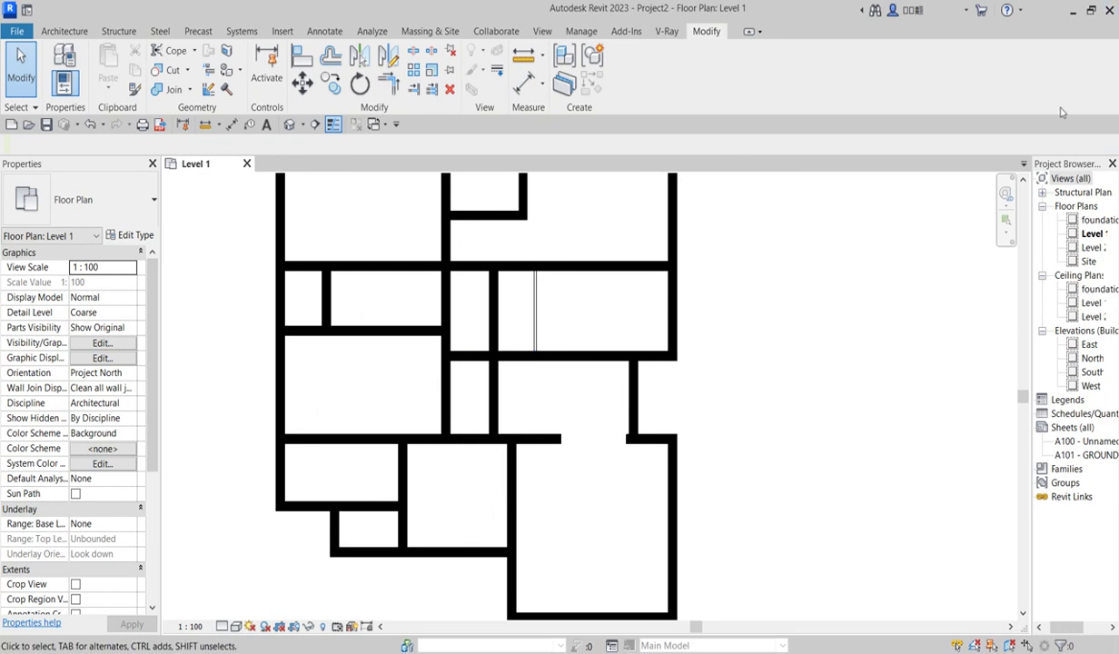
click(469, 356)
mouse_move(470, 357)
mouse_down()
mouse_move(445, 354)
mouse_move(491, 356)
mouse_up()
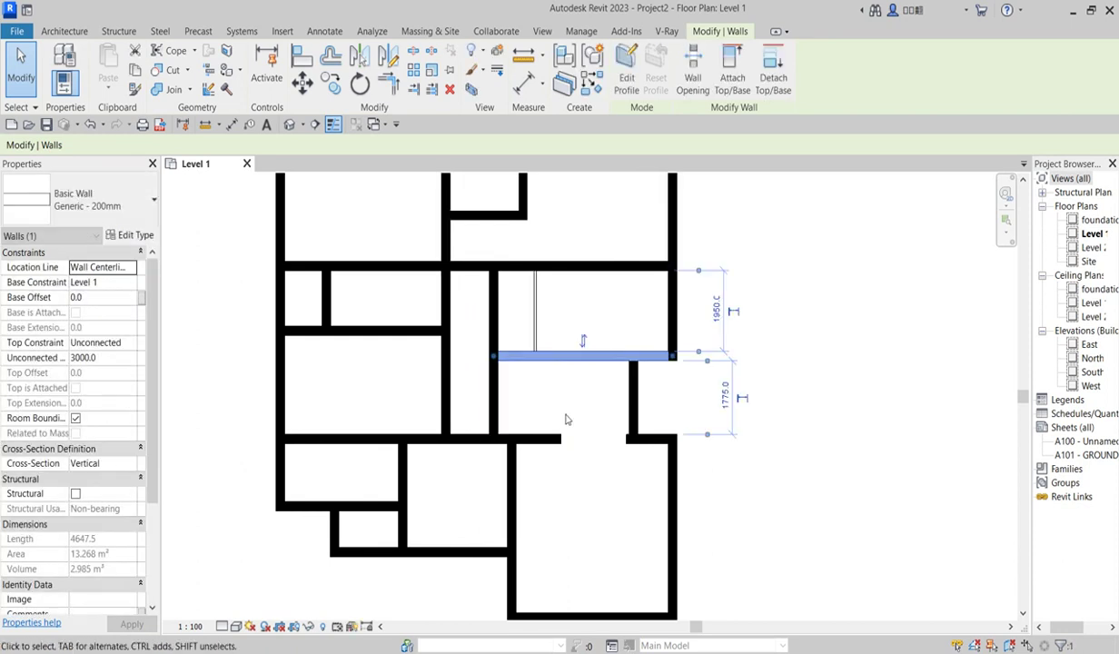
Step: Split the left exterior wall beside the narrow middle-left room and trim both parts to the horizontal walls above and below, leaving a recess
scroll(495, 354, down, 2)
scroll(491, 350, up, 2)
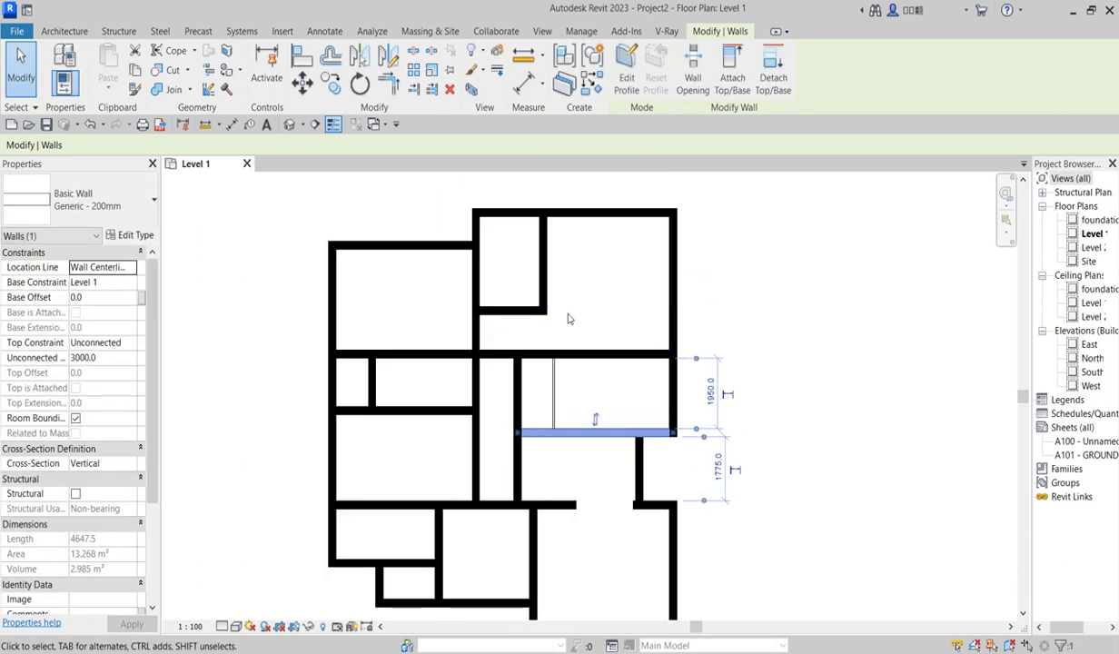
scroll(346, 385, up, 1)
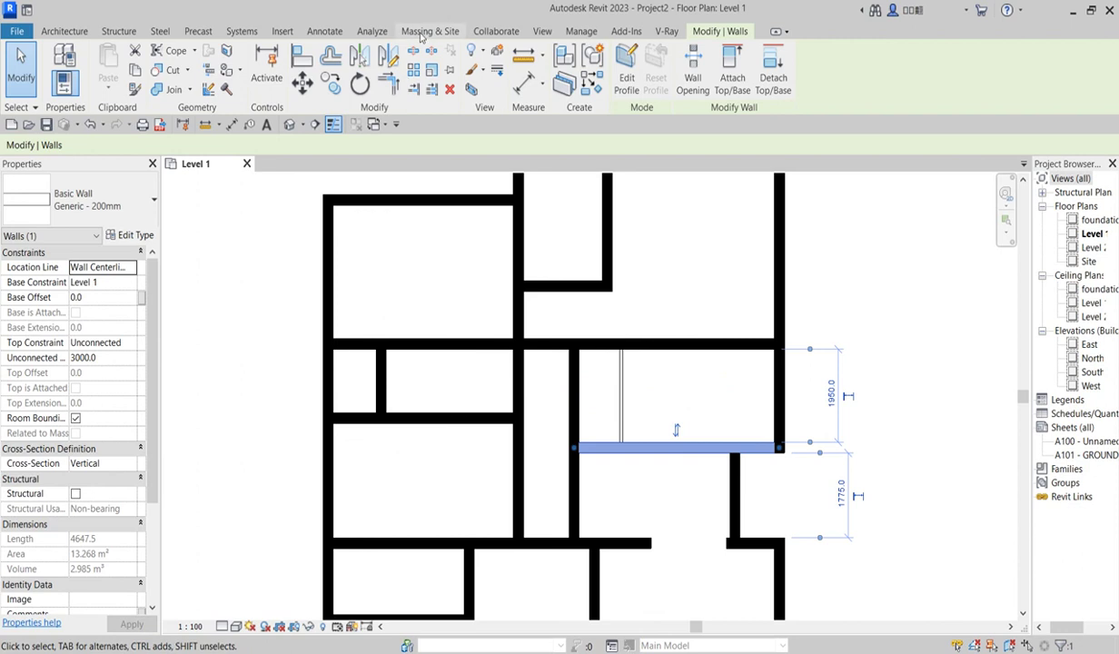
click(414, 52)
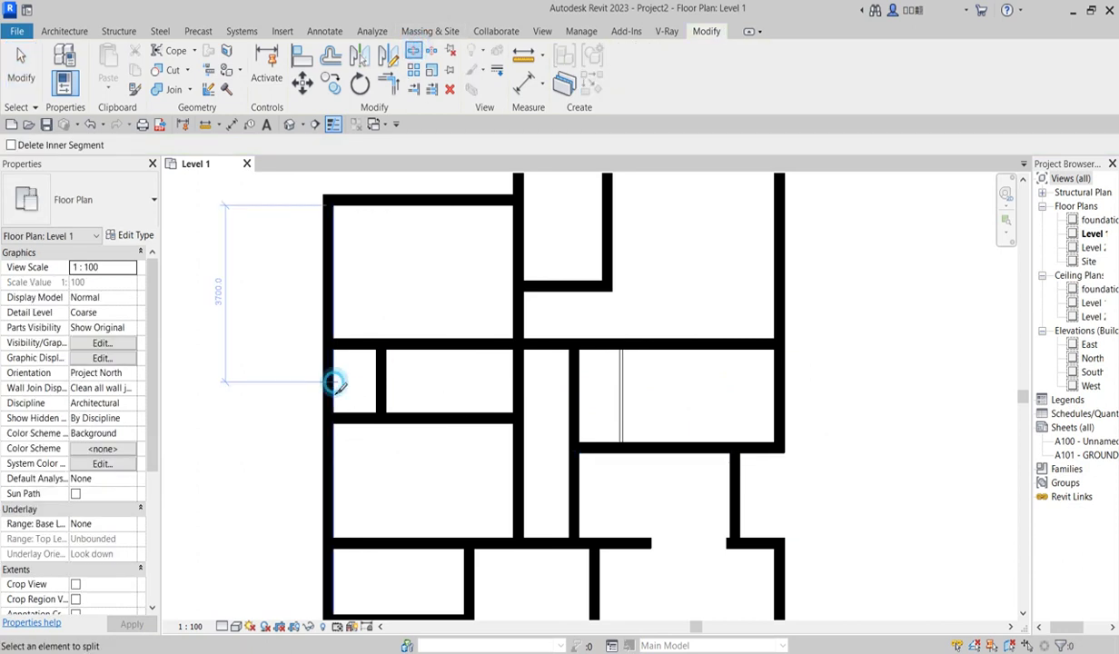
click(388, 81)
click(349, 338)
click(331, 297)
click(362, 418)
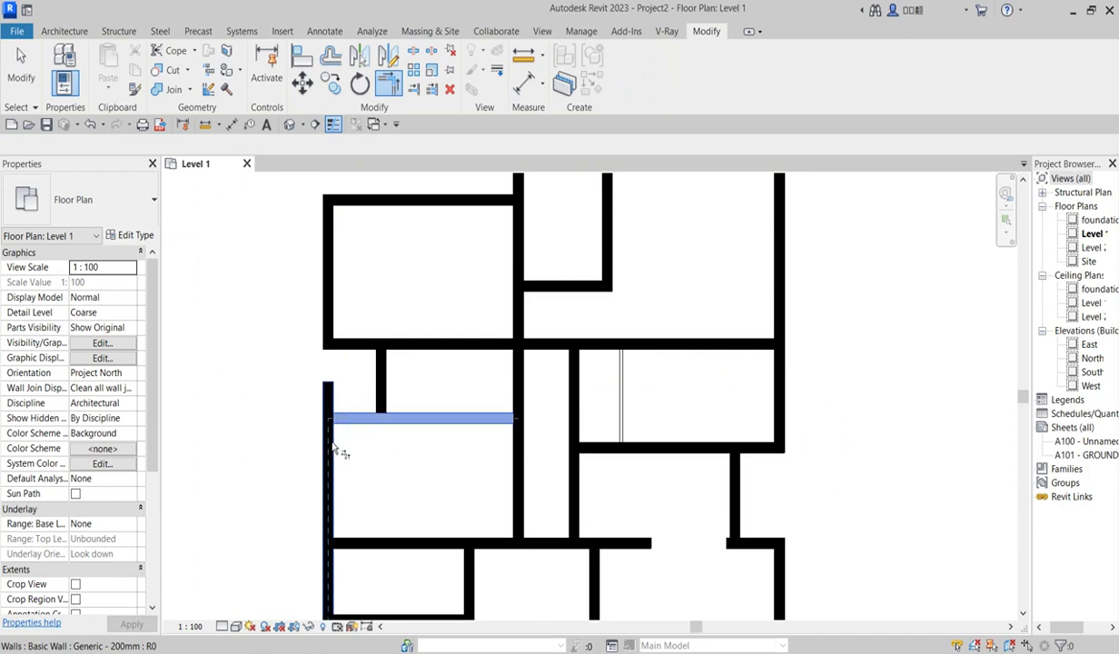
click(329, 447)
scroll(414, 302, down, 3)
scroll(399, 418, up, 3)
scroll(435, 363, down, 4)
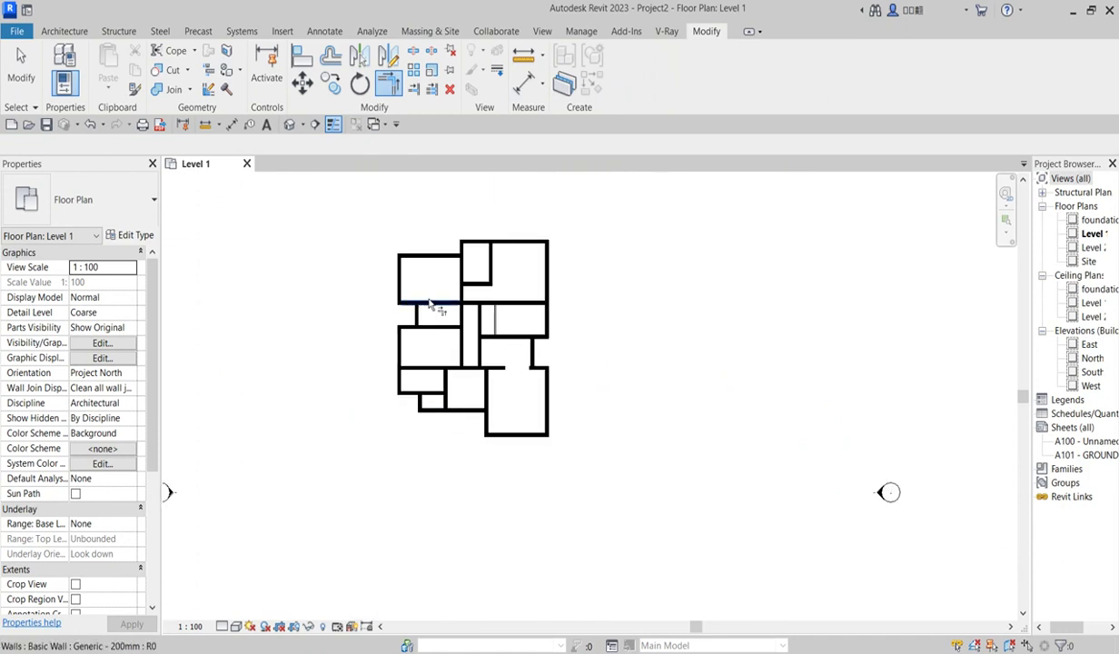
scroll(490, 418, up, 2)
right_click(535, 254)
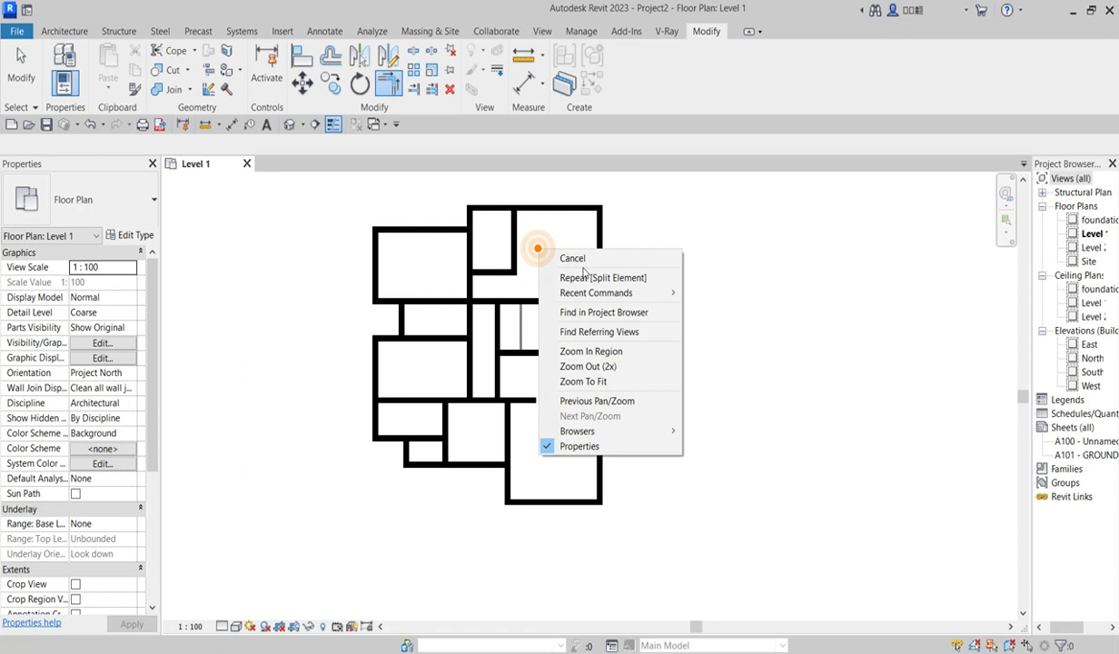
click(564, 254)
Step: Start an architectural floor and pick the outer faces of the upper right, bottom and lower-left exterior walls as boundary lines
scroll(498, 282, up, 2)
scroll(498, 283, down, 2)
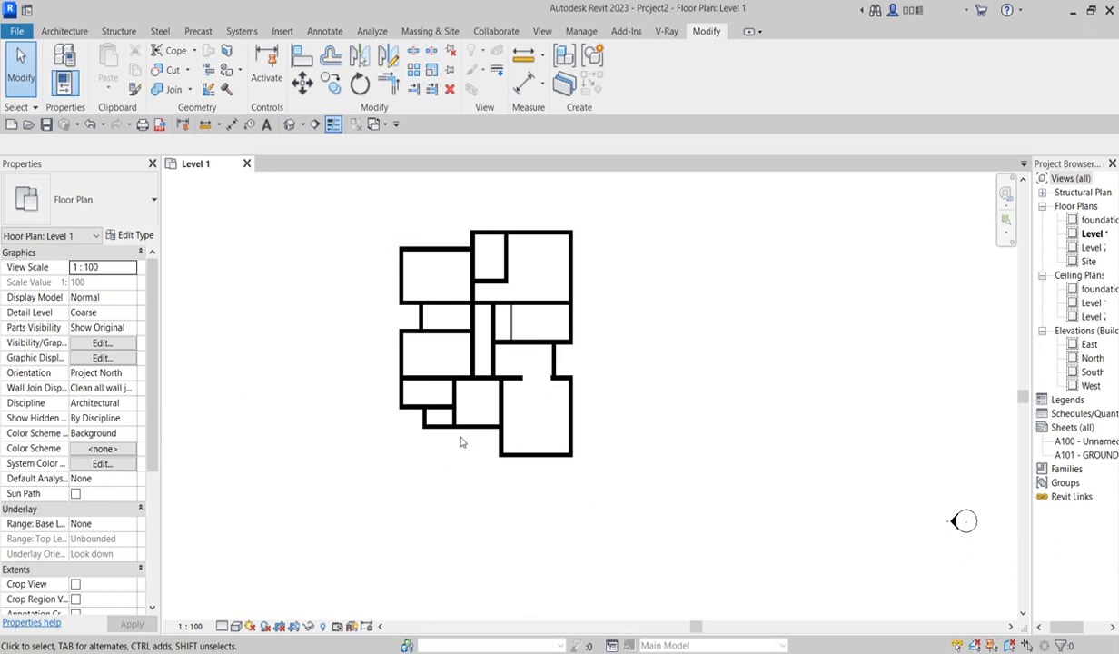
scroll(558, 401, up, 2)
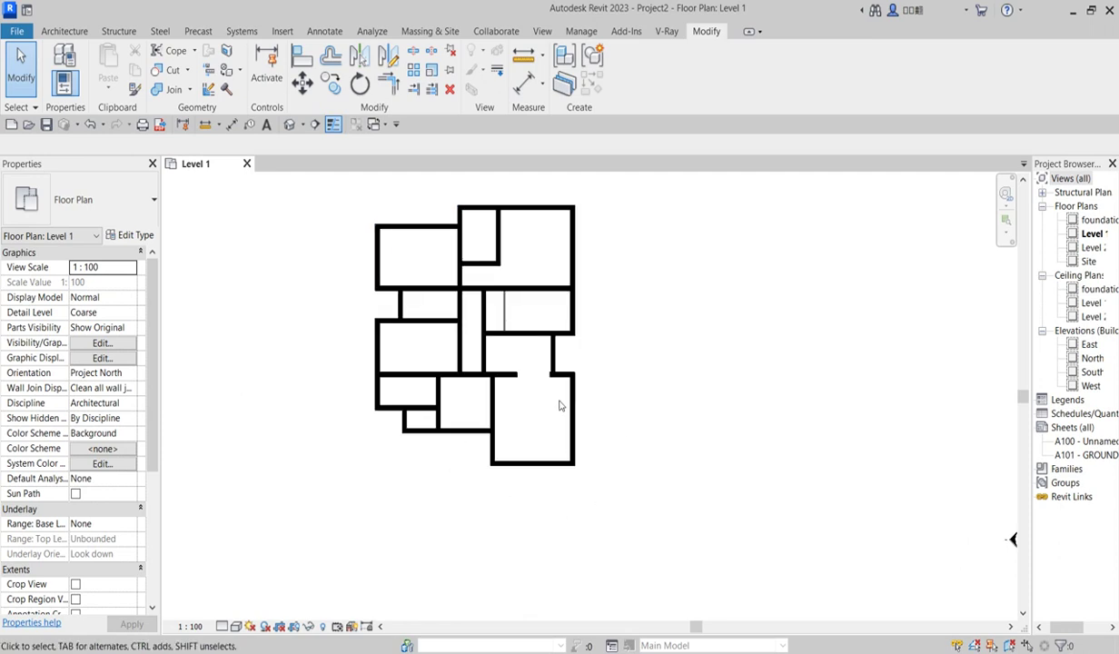
click(65, 32)
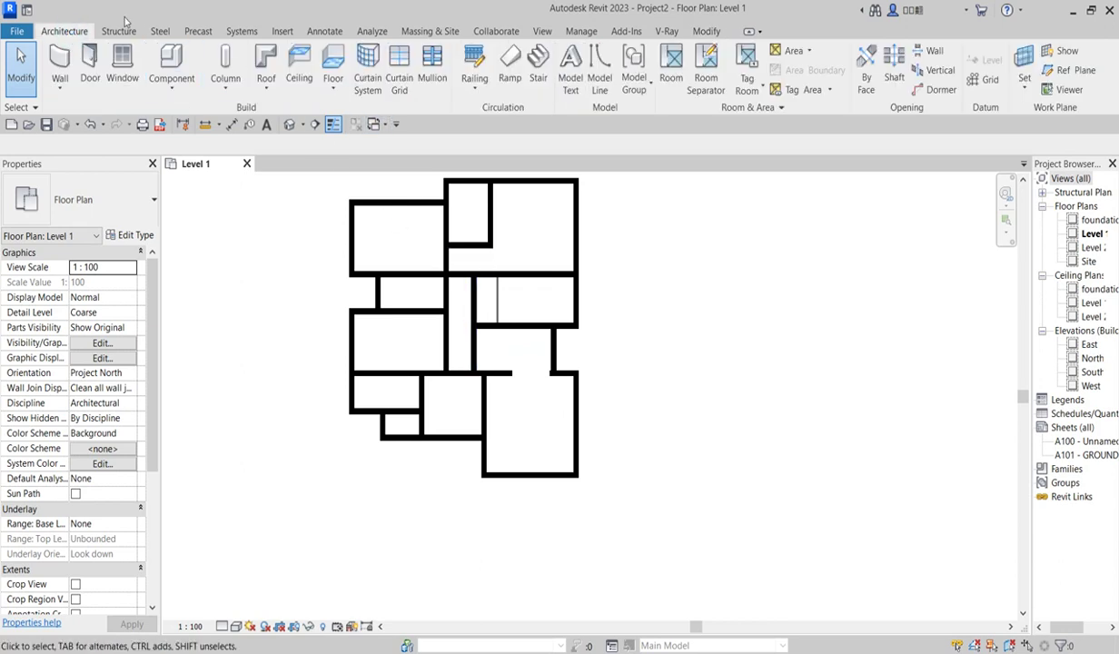
click(331, 90)
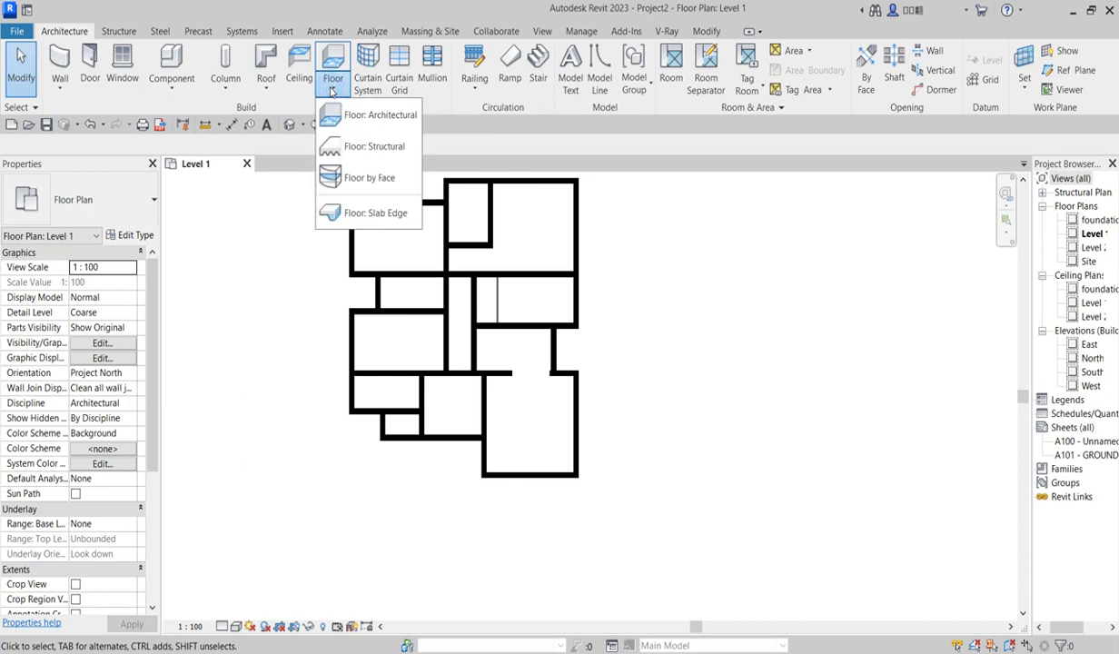
click(369, 115)
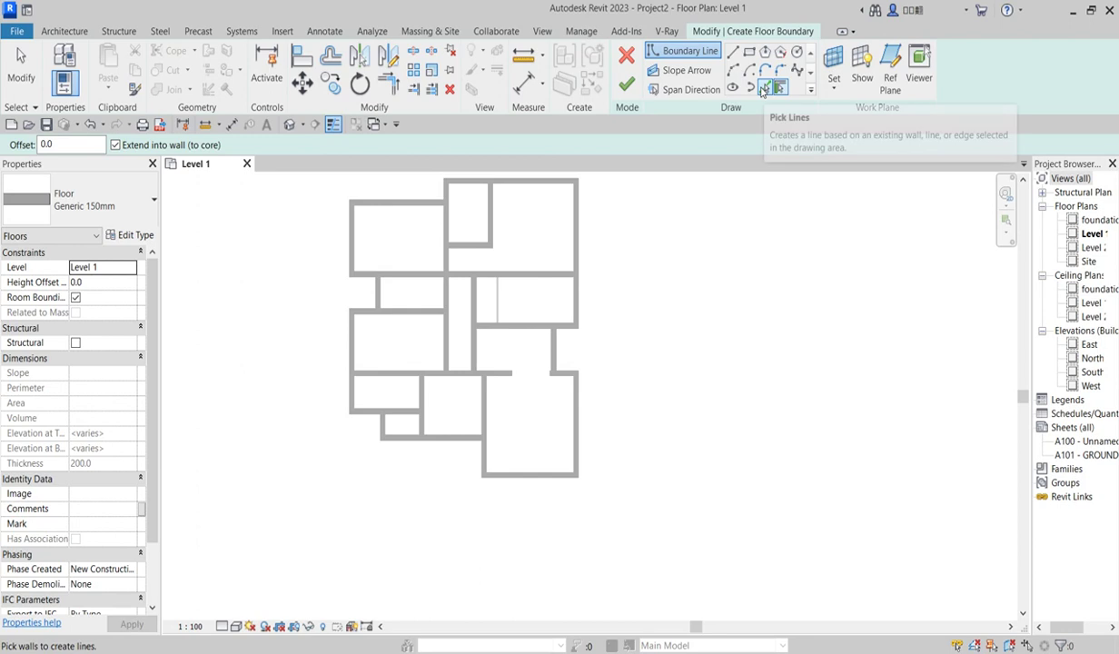
click(764, 88)
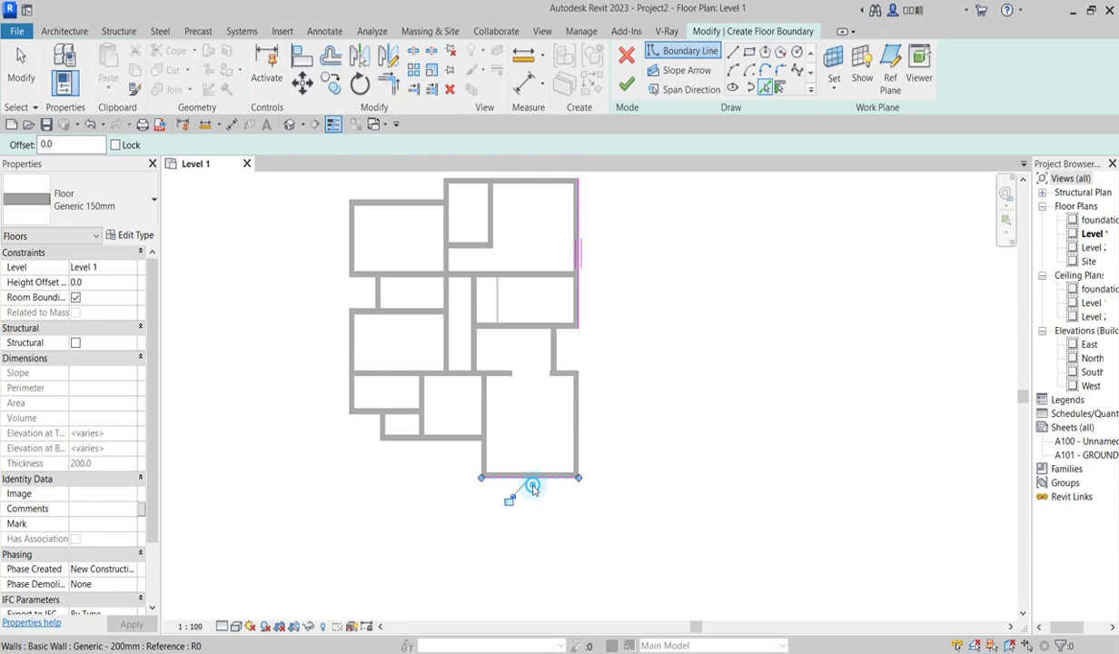
click(351, 409)
scroll(364, 412, up, 3)
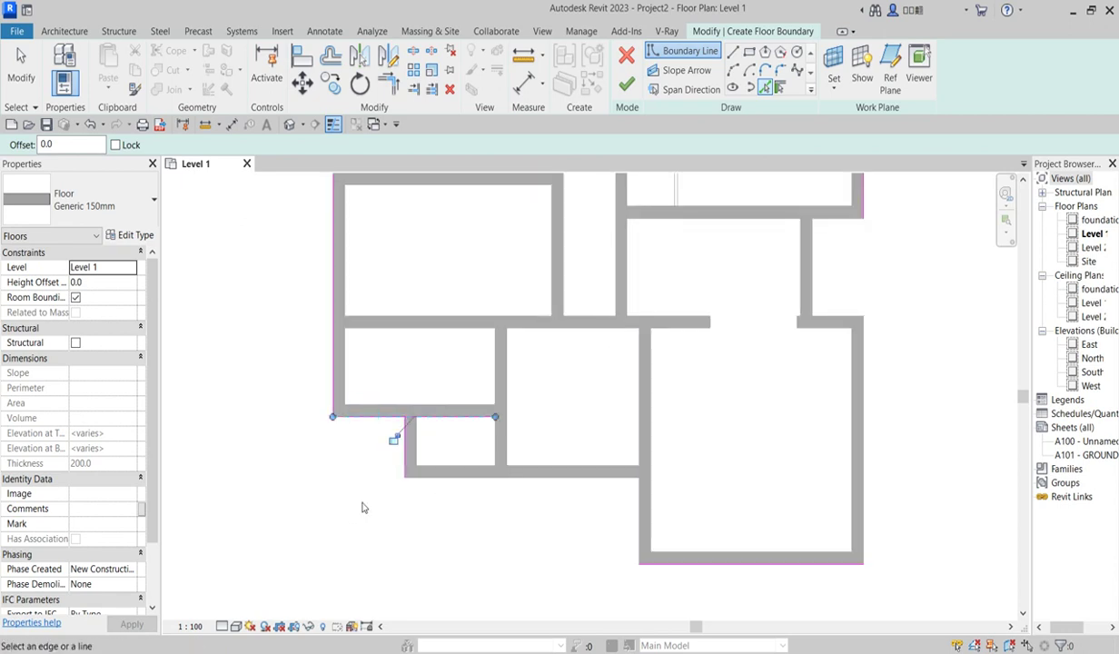
scroll(370, 287, down, 3)
scroll(417, 362, up, 5)
Step: Pick the three wall faces around the left-side recess and the upper-left room's outer left face as floor boundary lines
click(367, 382)
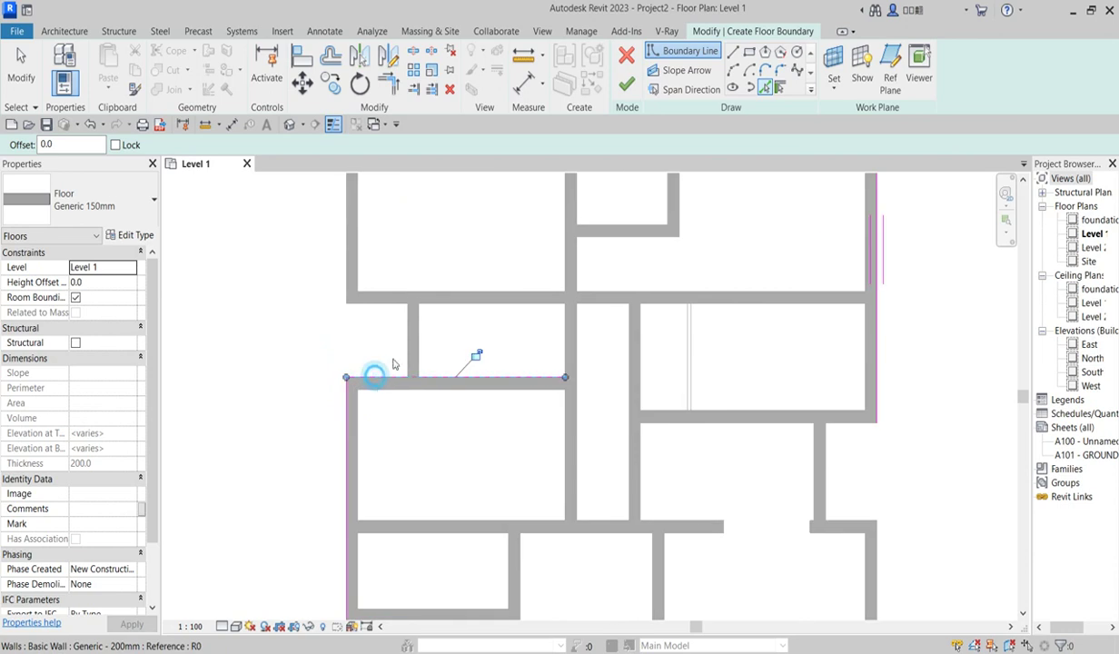
click(403, 341)
click(353, 301)
click(350, 260)
scroll(350, 263, down, 3)
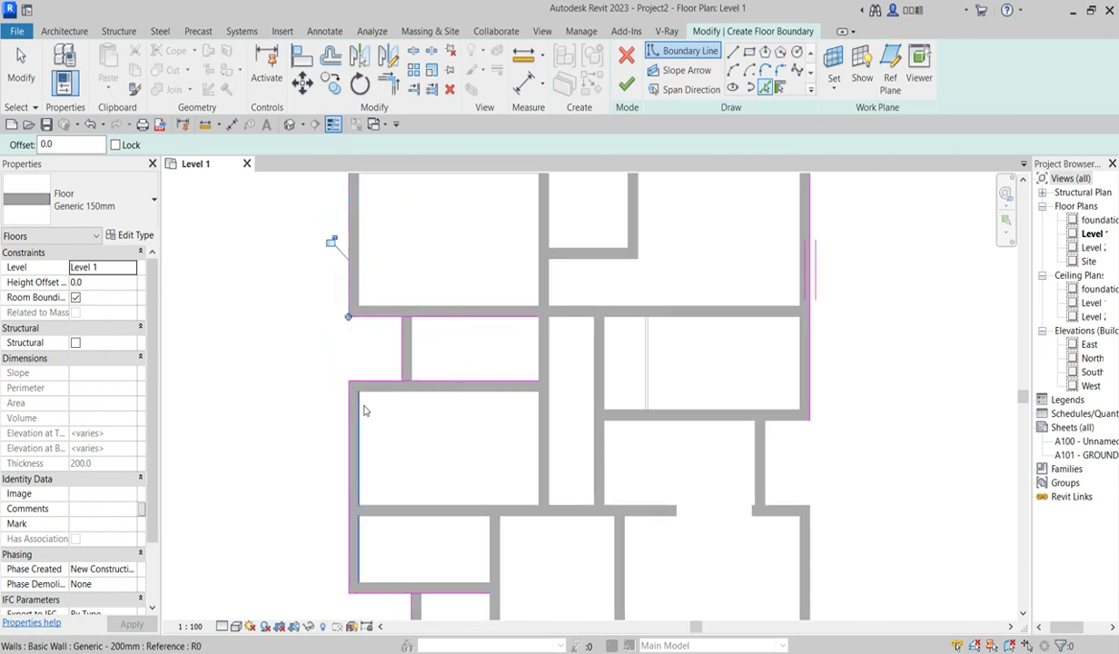
Step: Pick the top faces of the upper-left and upper-right rooms and the left face of the wall between them as boundary lines
click(384, 268)
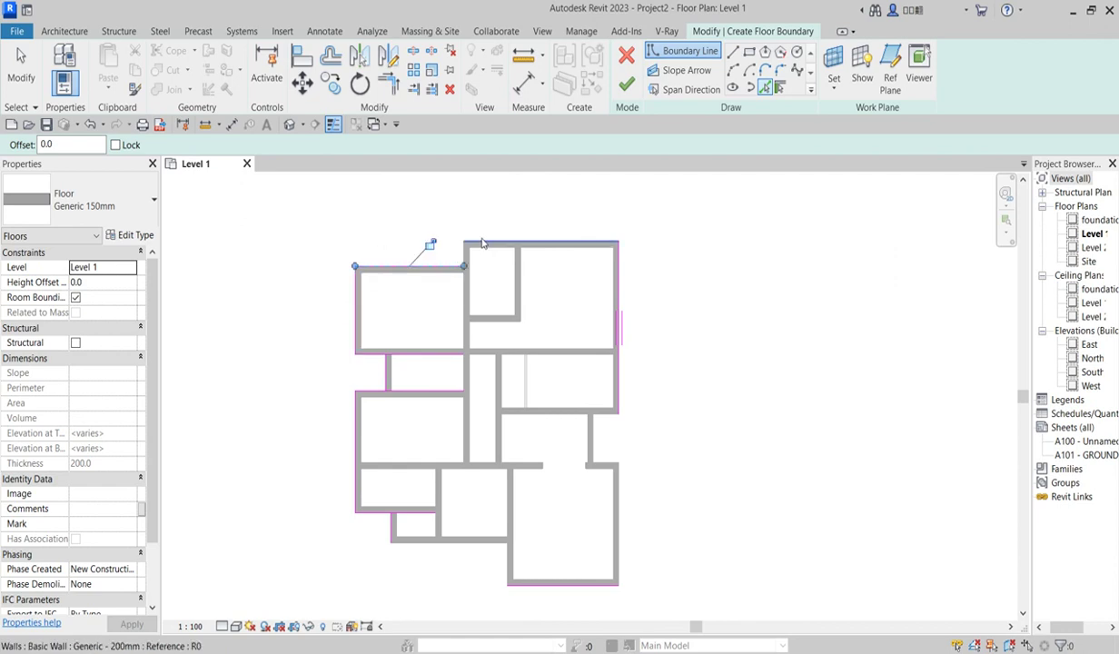
scroll(445, 254, up, 3)
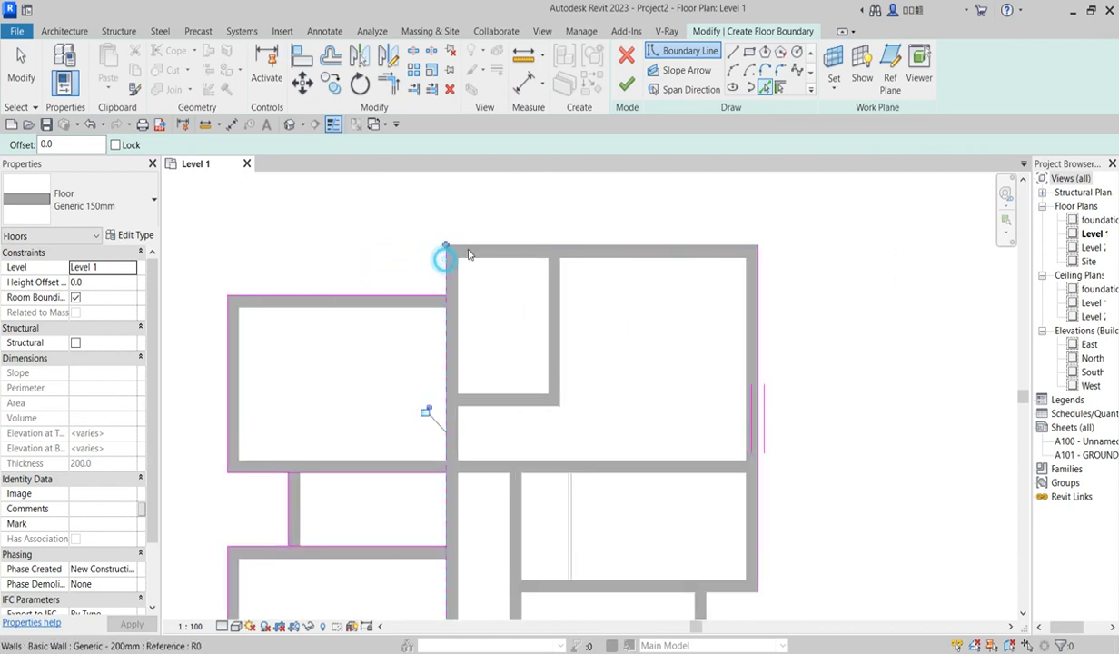
click(482, 244)
scroll(509, 265, down, 3)
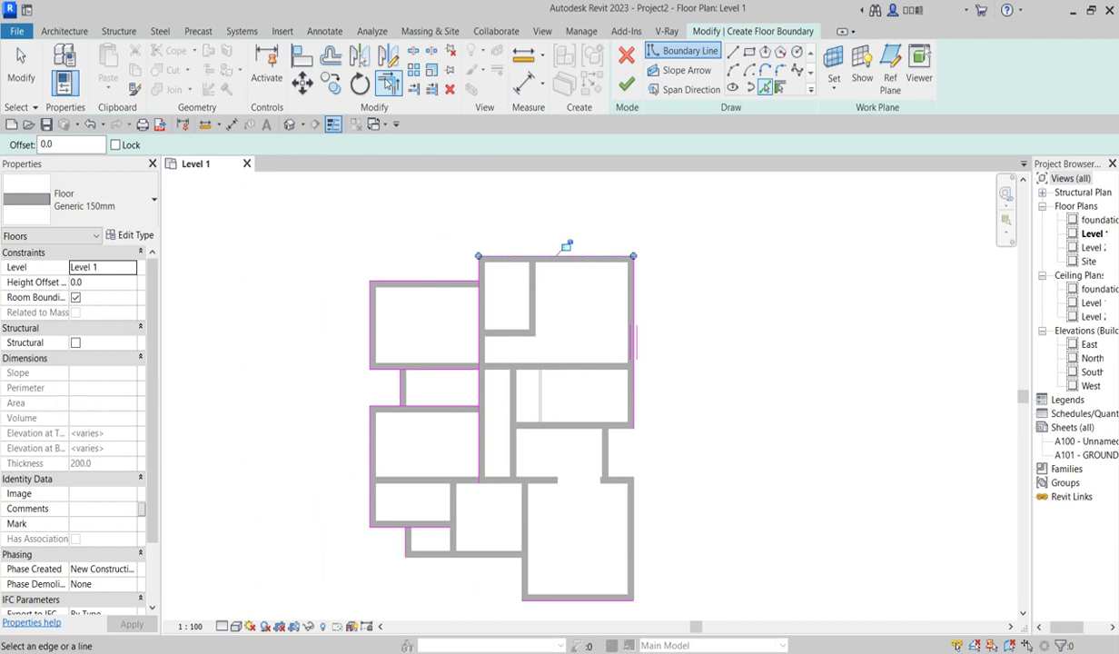
Step: Trim the floor boundary lines around the left-side recess into clean corners
click(388, 80)
scroll(390, 375, up, 3)
click(414, 388)
click(395, 428)
click(417, 398)
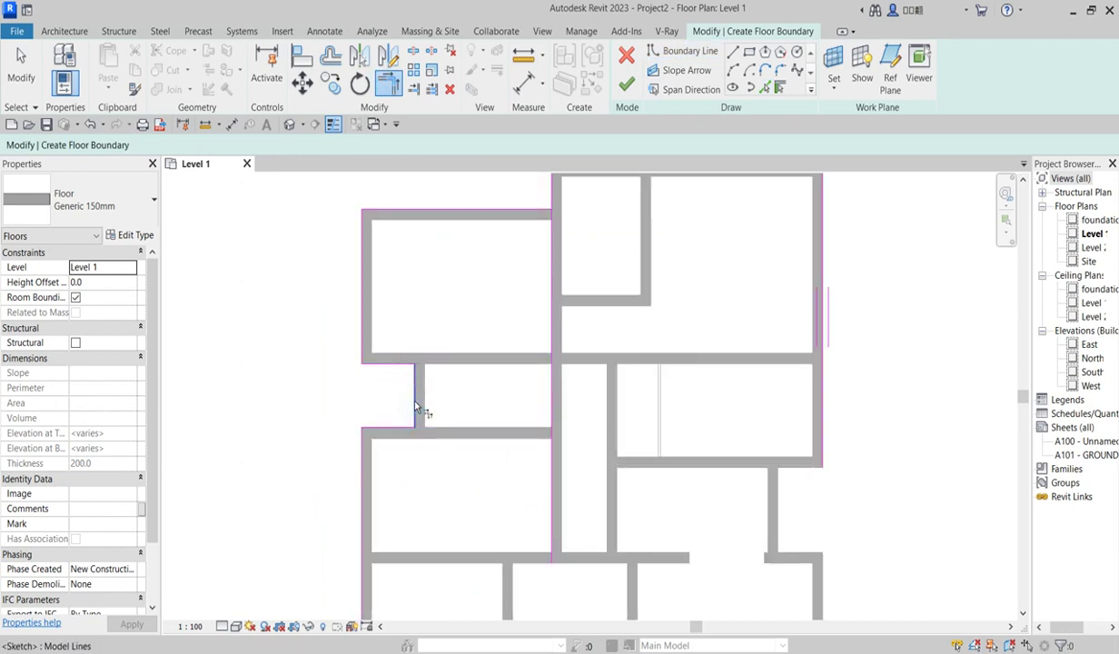
scroll(554, 345, down, 3)
scroll(568, 459, up, 5)
scroll(636, 452, down, 3)
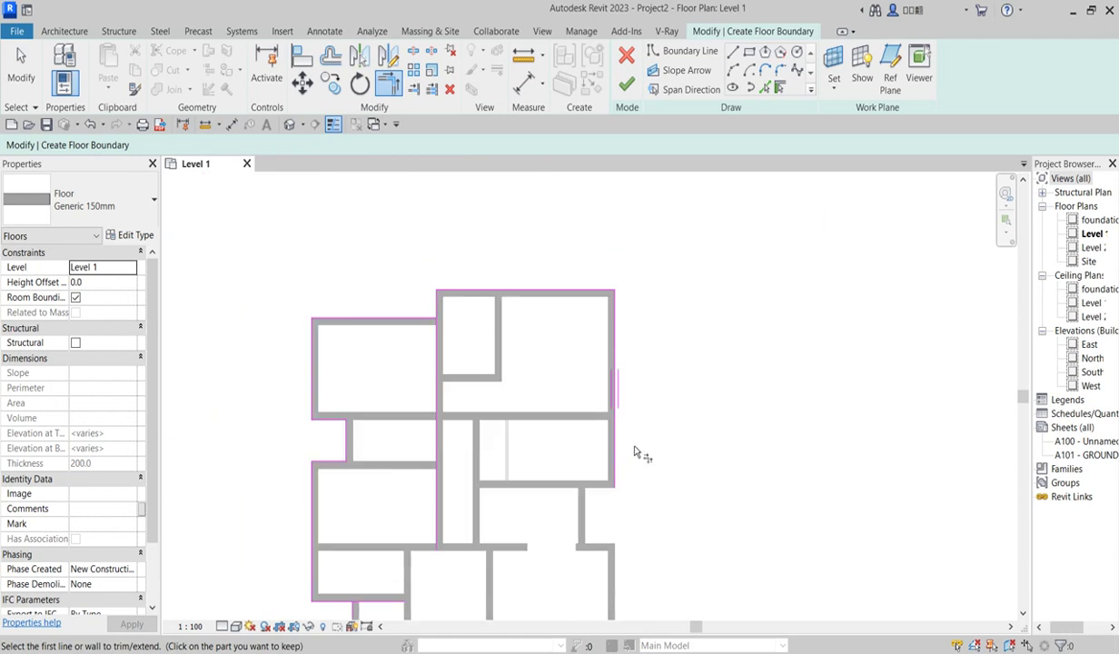
Step: Trim the right boundary line to the bottom line, and join the small lower-left room's left line to the lines above and below
click(610, 469)
scroll(572, 481, down, 4)
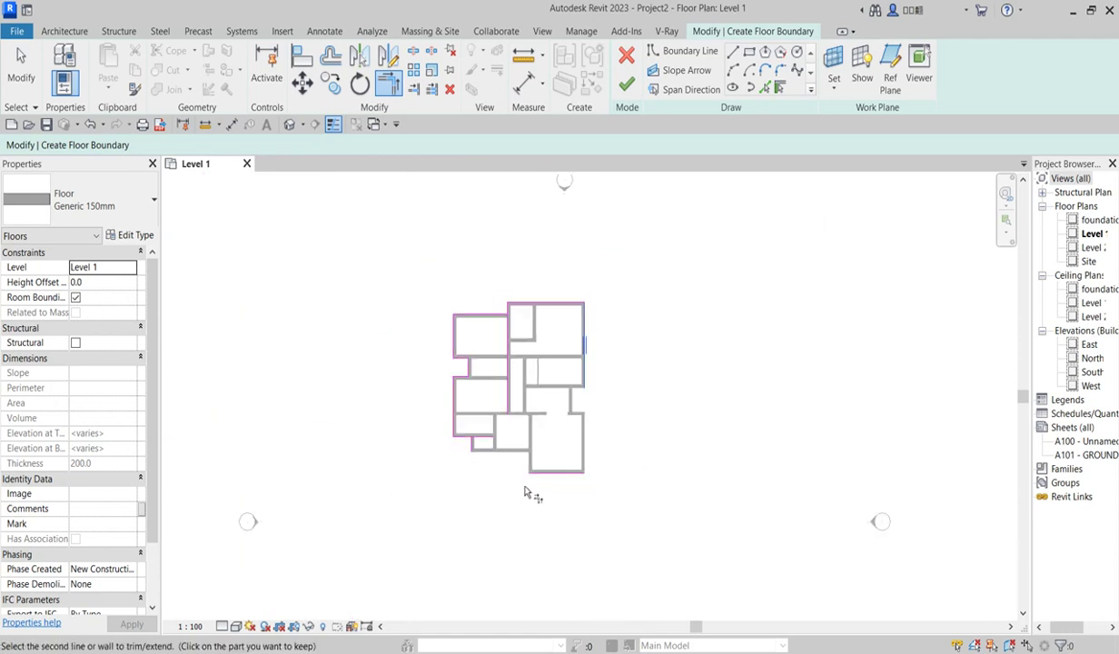
click(562, 470)
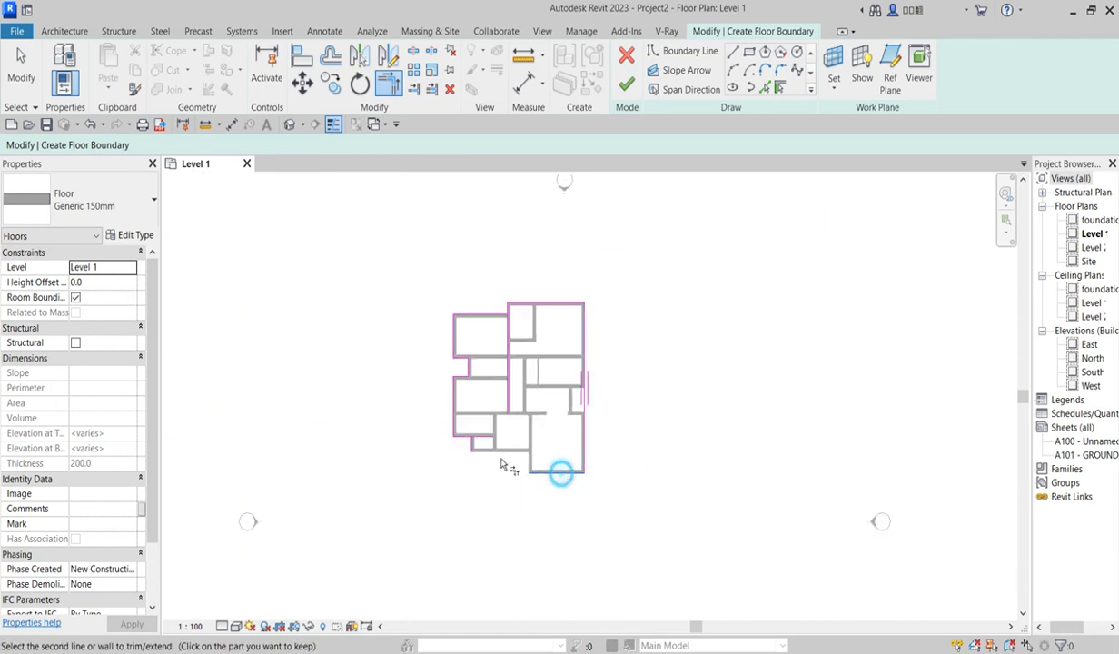
click(466, 447)
click(462, 446)
click(468, 454)
scroll(458, 383, up, 4)
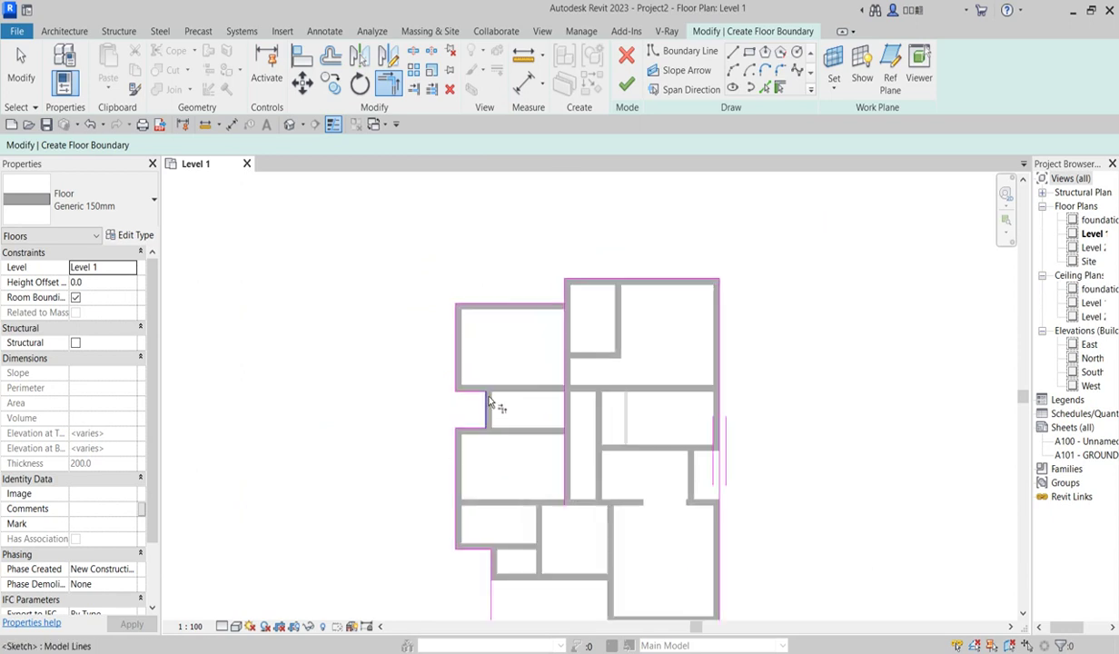
Step: Trim the upper-left room's top boundary line and the upper-right block's left boundary line into a corner
scroll(465, 377, down, 2)
scroll(529, 315, up, 2)
click(487, 318)
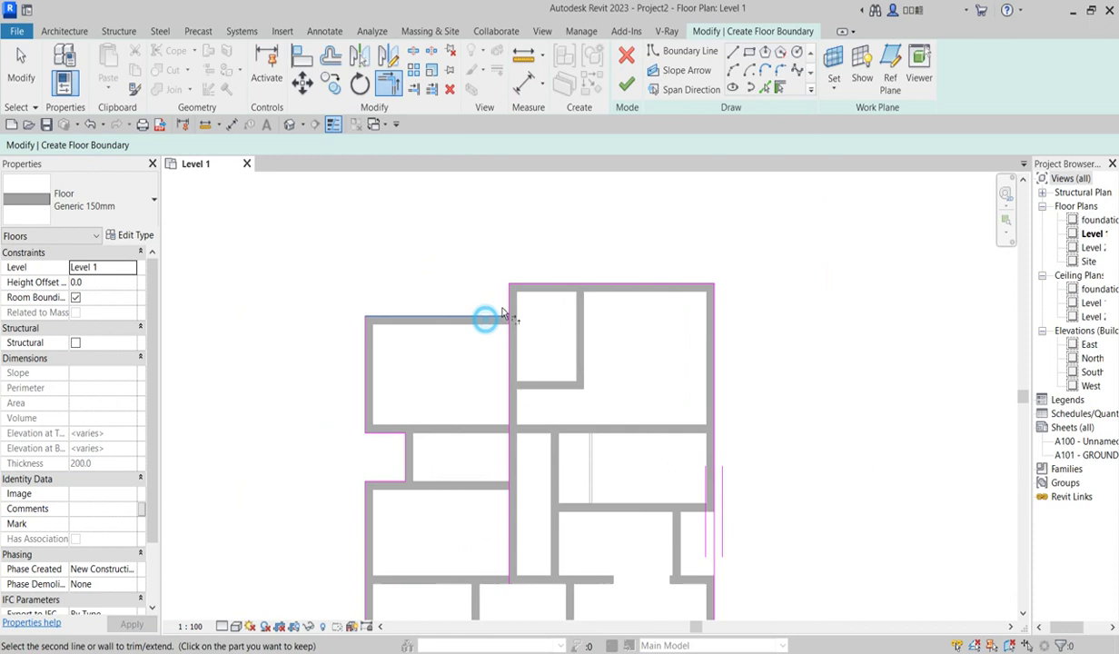
click(511, 303)
scroll(514, 304, down, 3)
scroll(460, 477, up, 3)
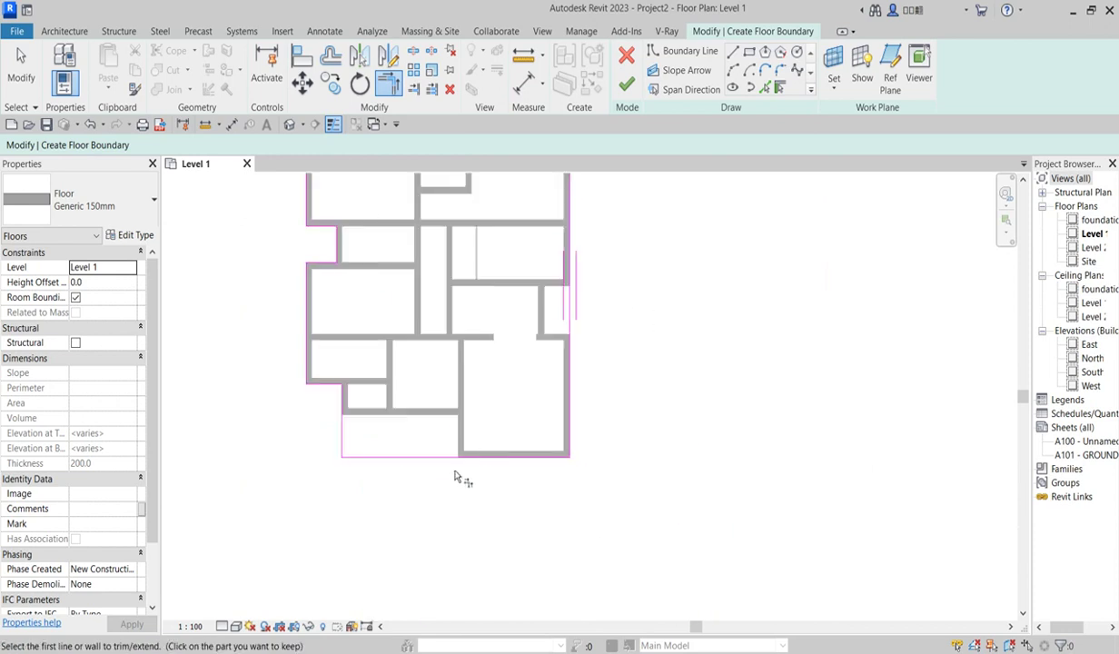
Step: Draw boundary lines from the small lower-left room's lower-right corner down to the bottom line and across to the left boundary line
scroll(522, 454, down, 2)
scroll(446, 468, up, 2)
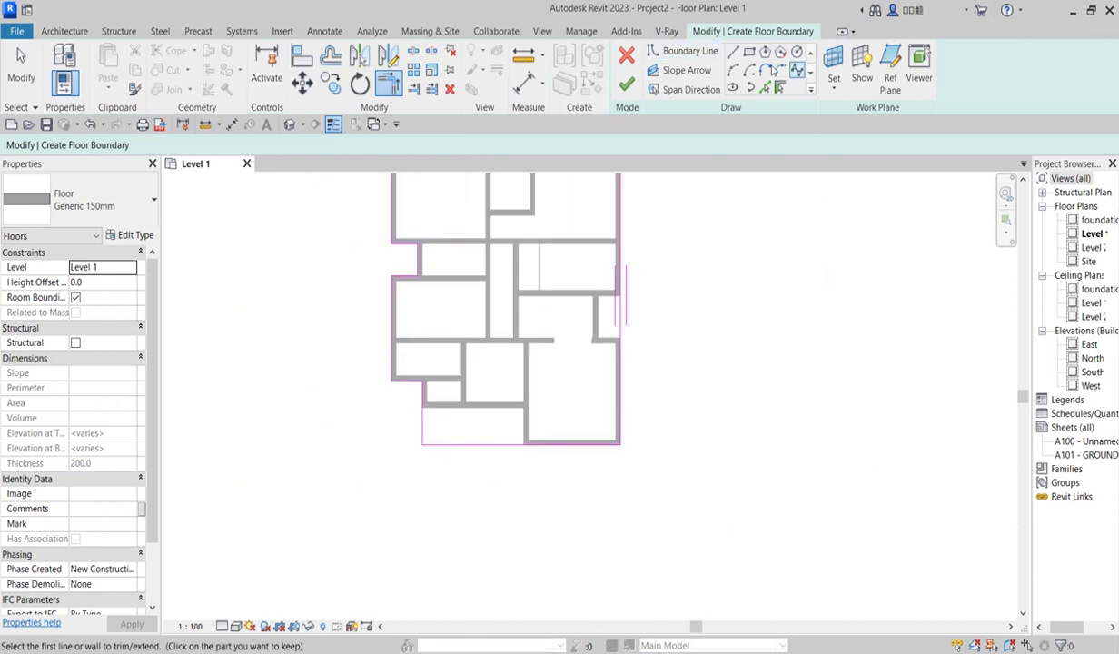
scroll(441, 422, up, 2)
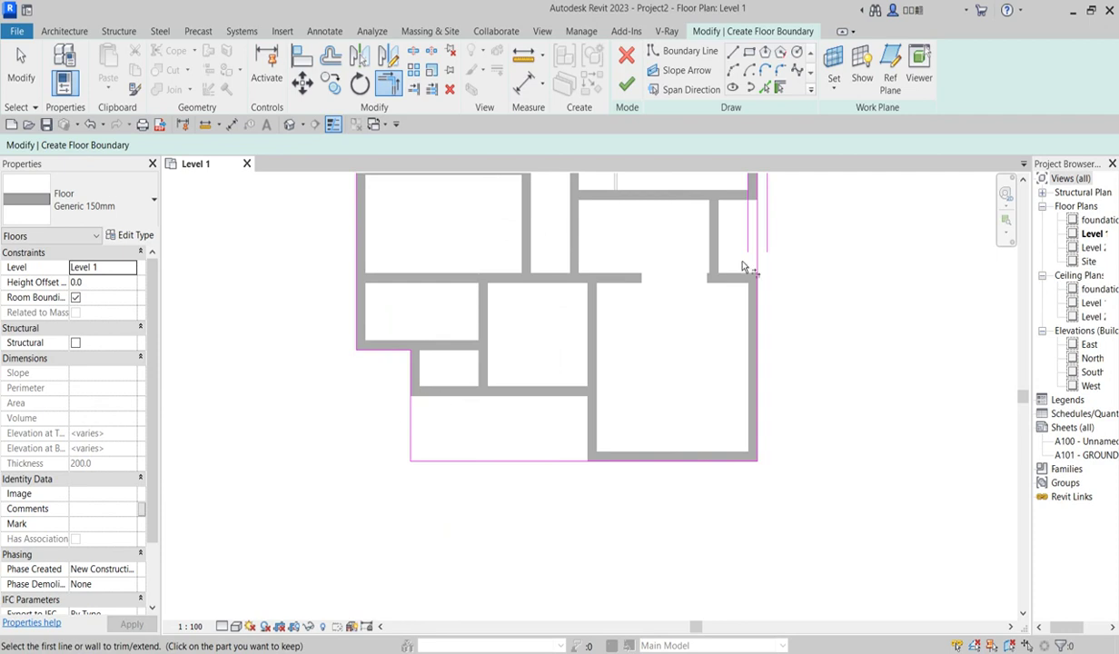
click(733, 52)
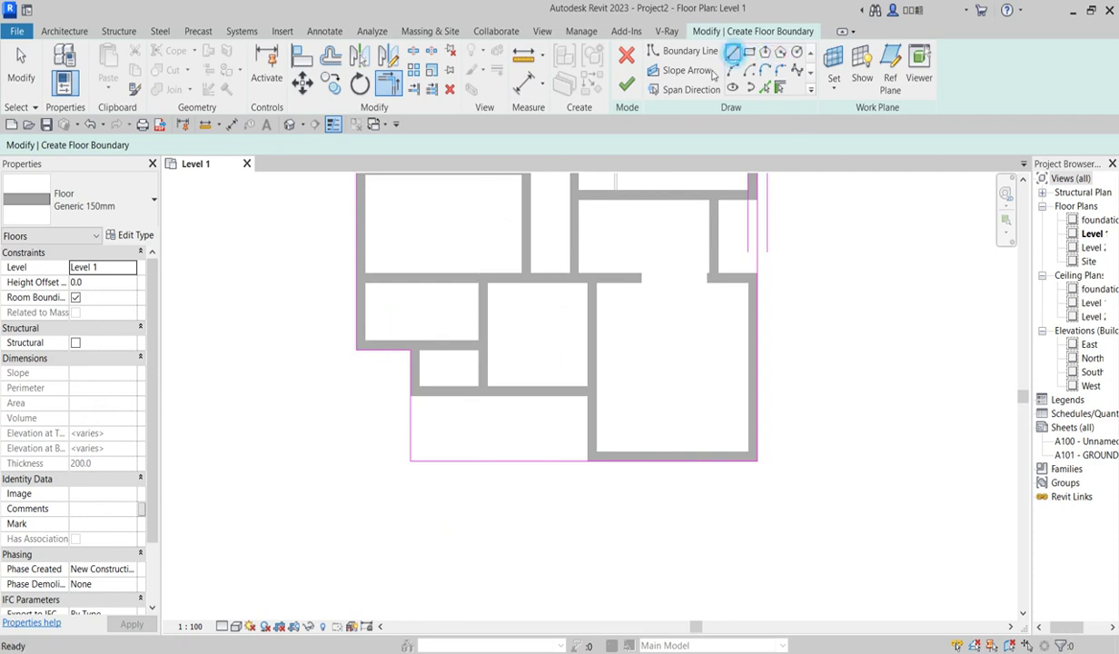
click(474, 383)
click(474, 463)
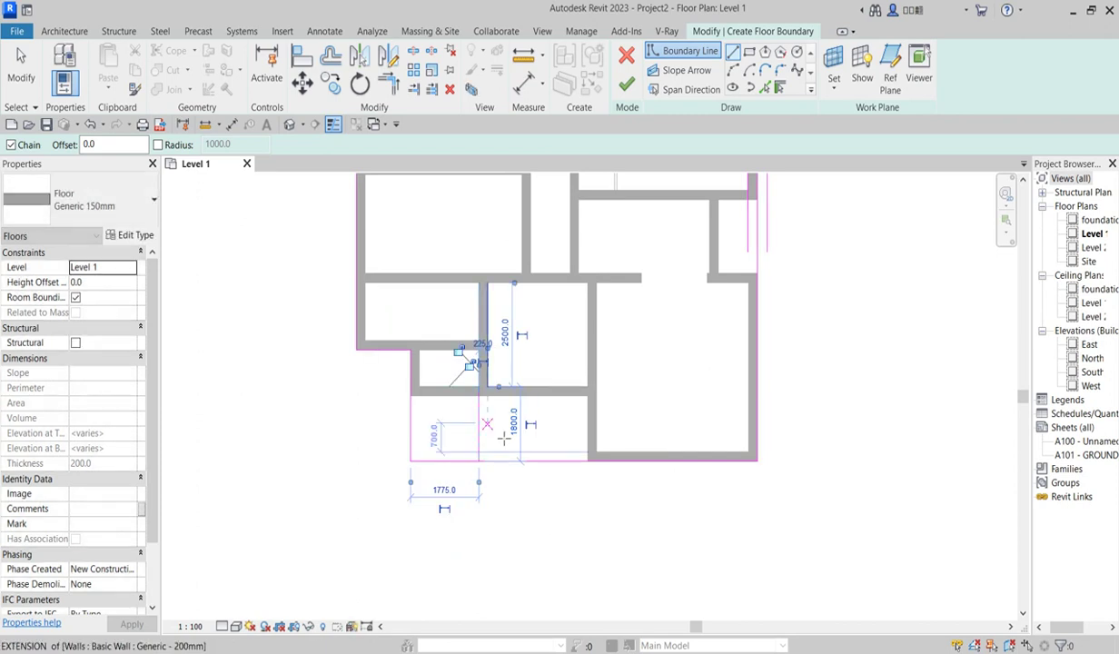
key(Escape)
click(479, 396)
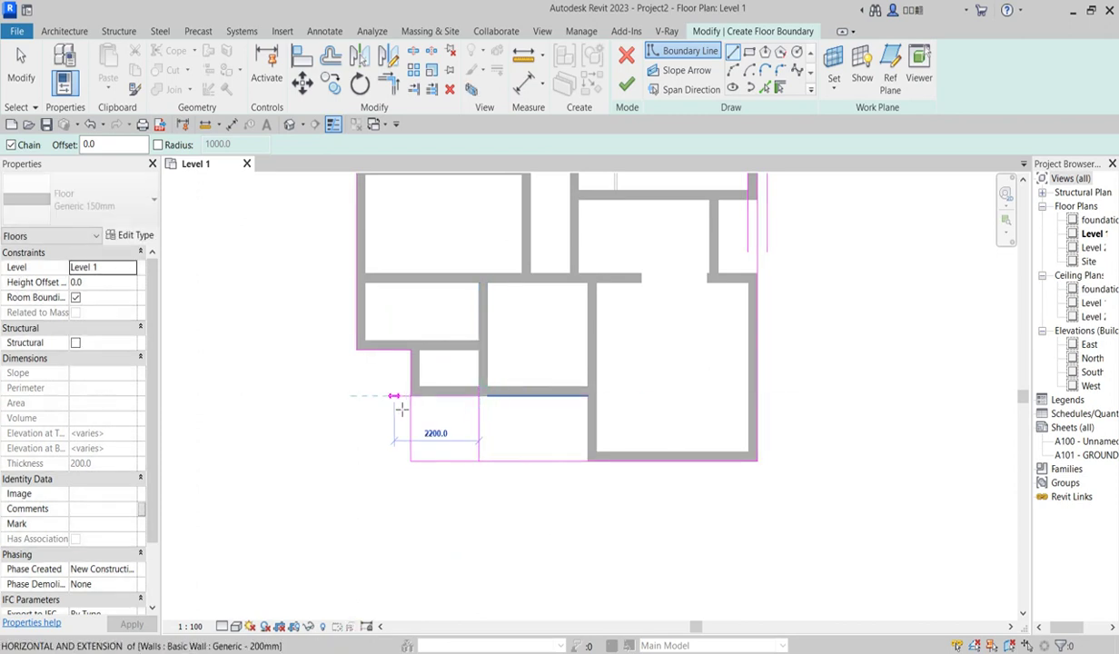
click(411, 396)
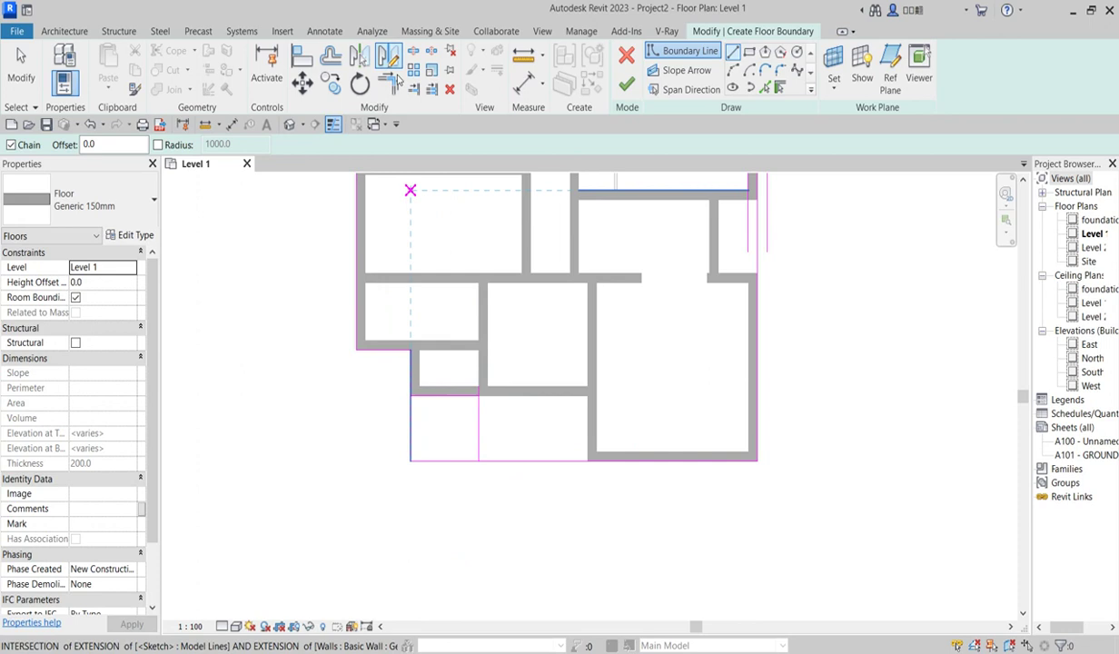
Step: Trim the new horizontal line to the small room's left boundary line, and the new vertical line to the bottom boundary line, as clean corners
click(388, 82)
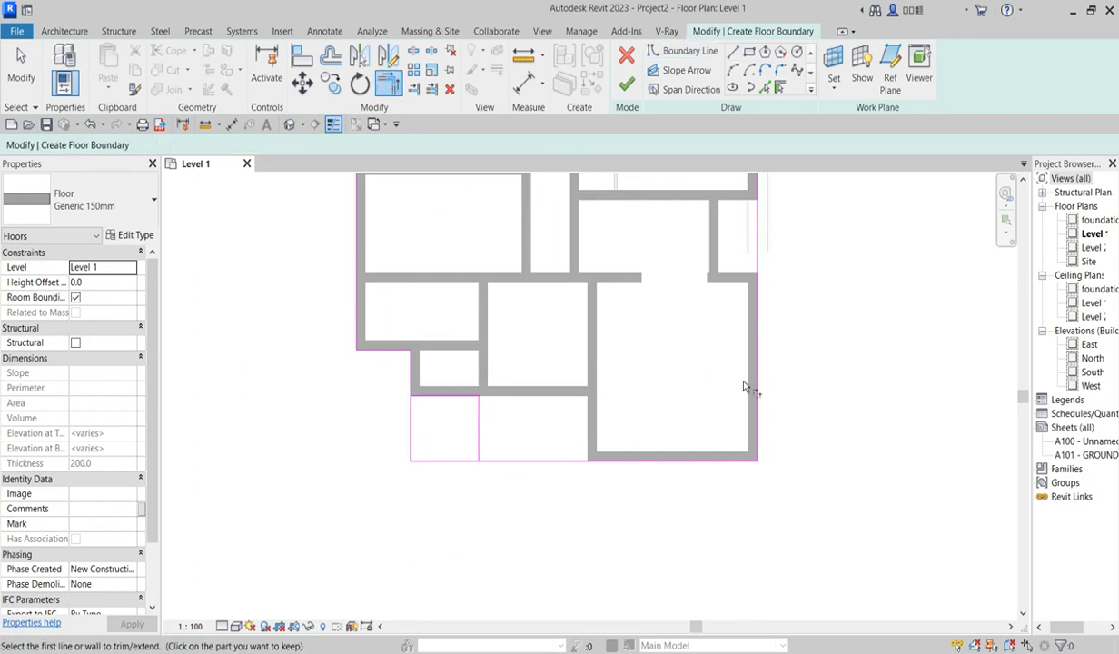
click(454, 395)
click(416, 382)
click(519, 463)
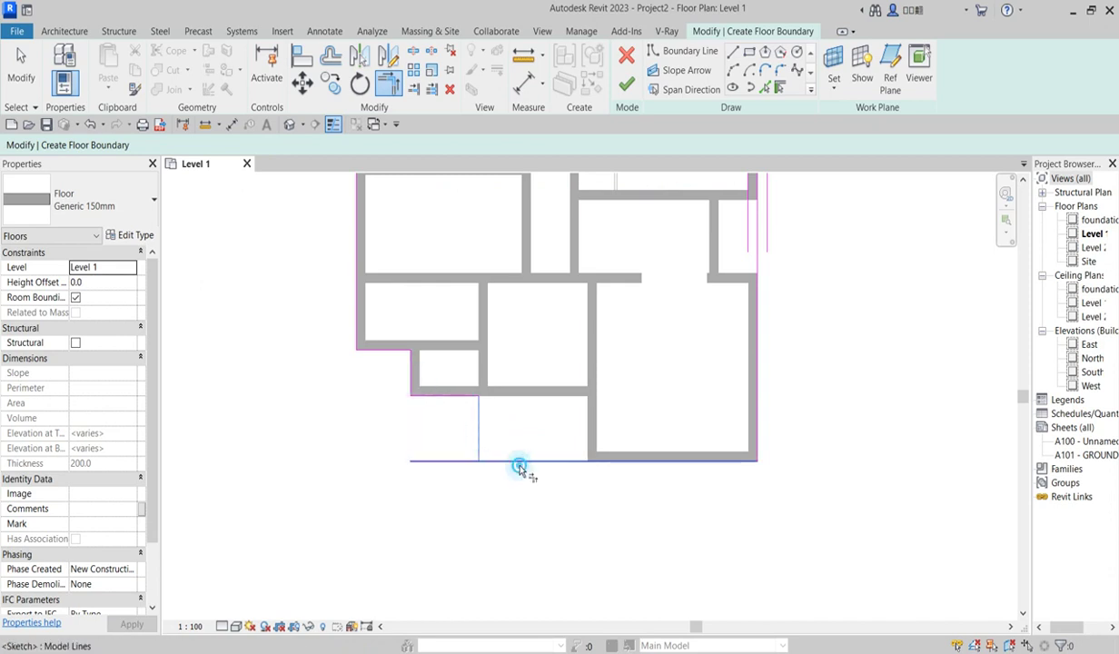
click(479, 436)
Step: Finish the floor boundary sketch to create the Generic 150mm floor on Level 1
scroll(524, 457, down, 3)
scroll(614, 374, up, 1)
click(398, 368)
key(Escape)
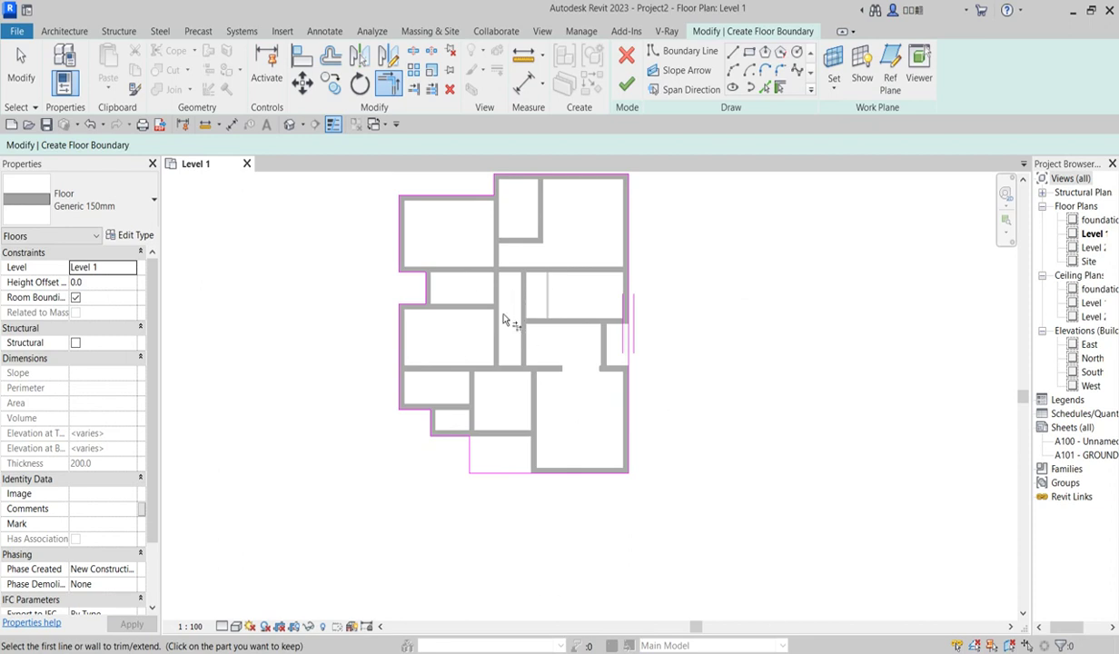
click(626, 83)
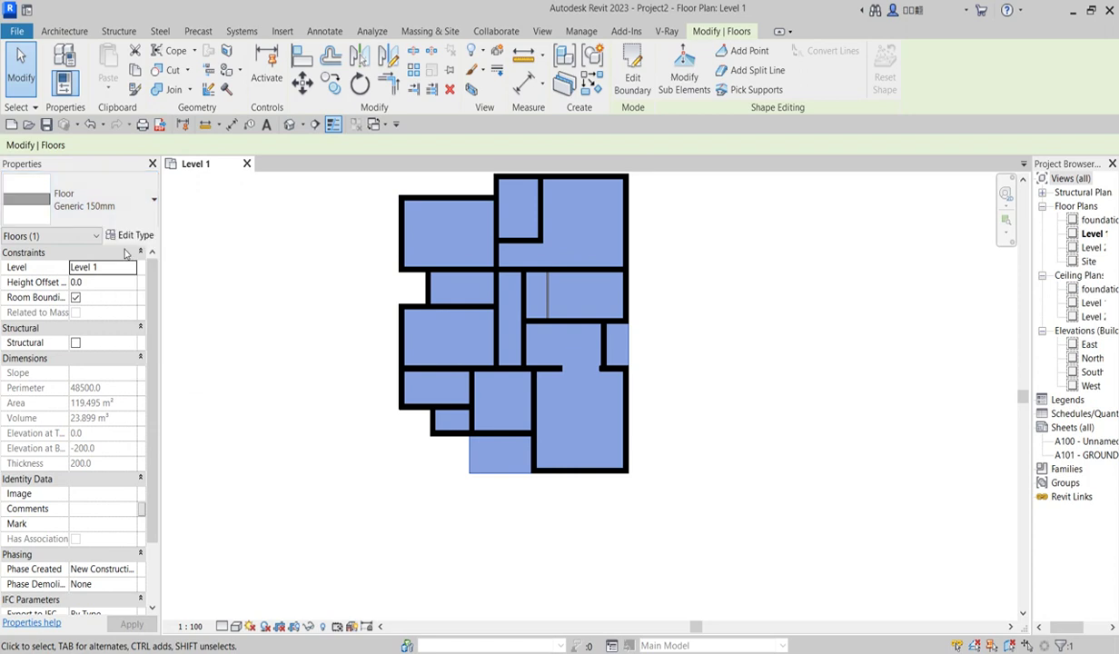
Step: Examine the structure layers, material and thickness of the selected floor's type, and deselect the floor
click(134, 236)
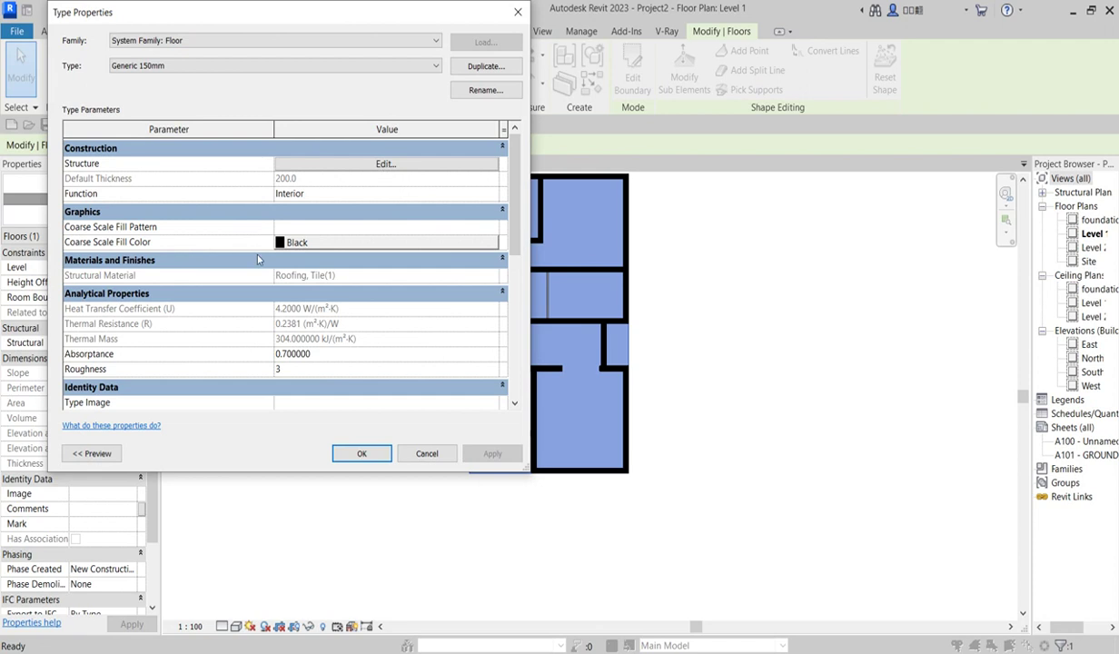
click(389, 162)
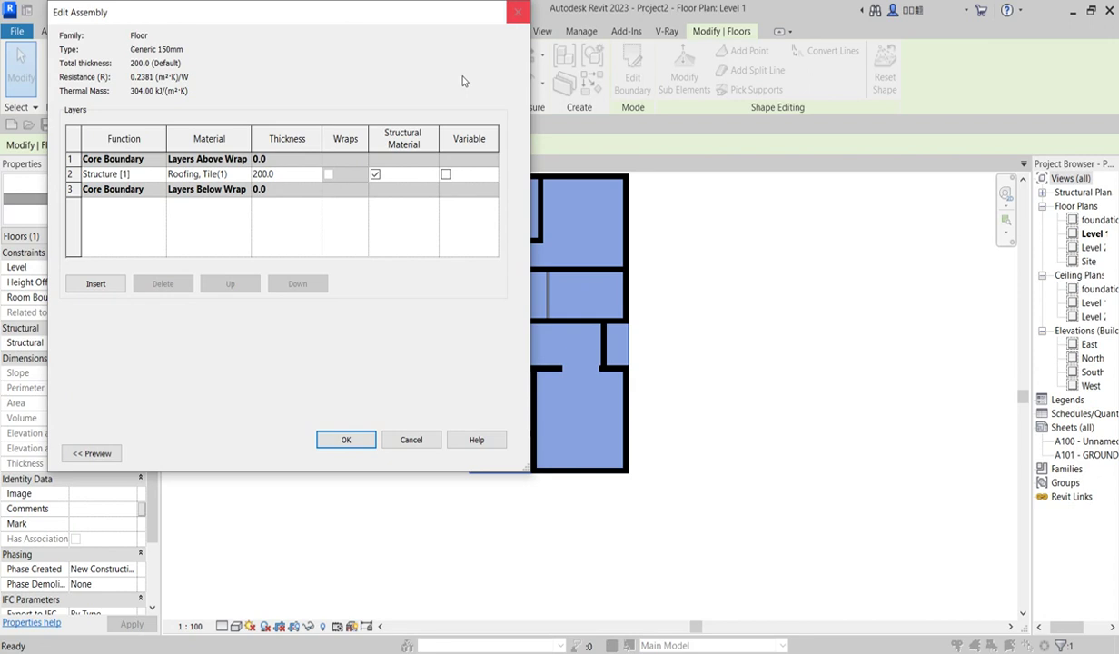
click(346, 442)
click(362, 454)
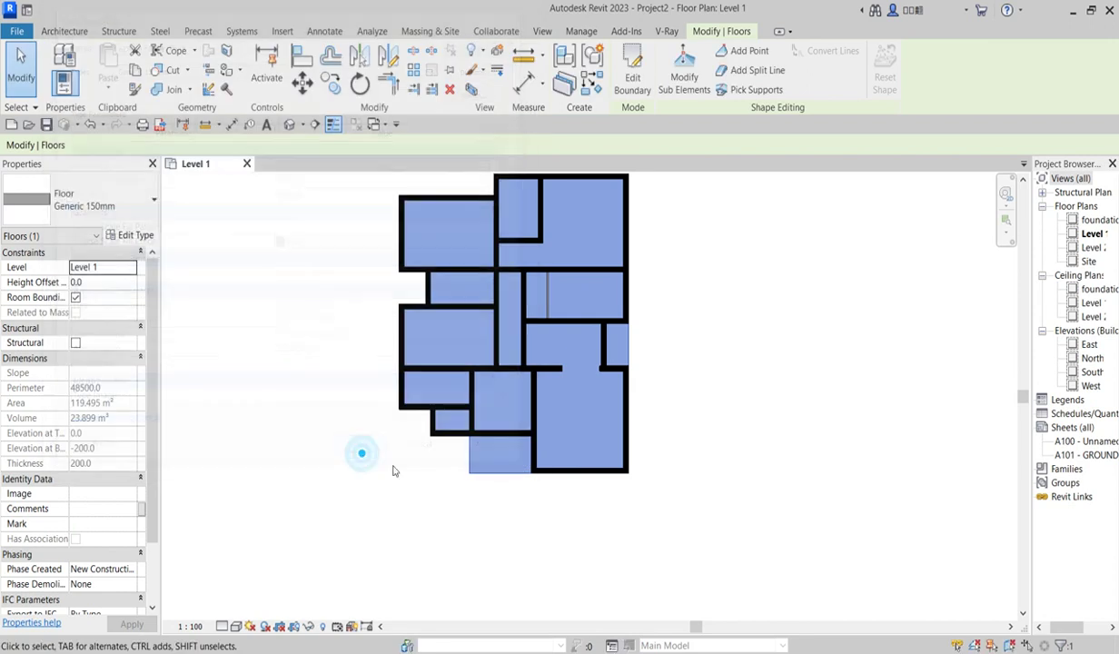
click(552, 507)
Step: Place an M_Single-Flush 0915 x 2134mm door in the wall across the upper end of the narrow central corridor
scroll(545, 472, down, 2)
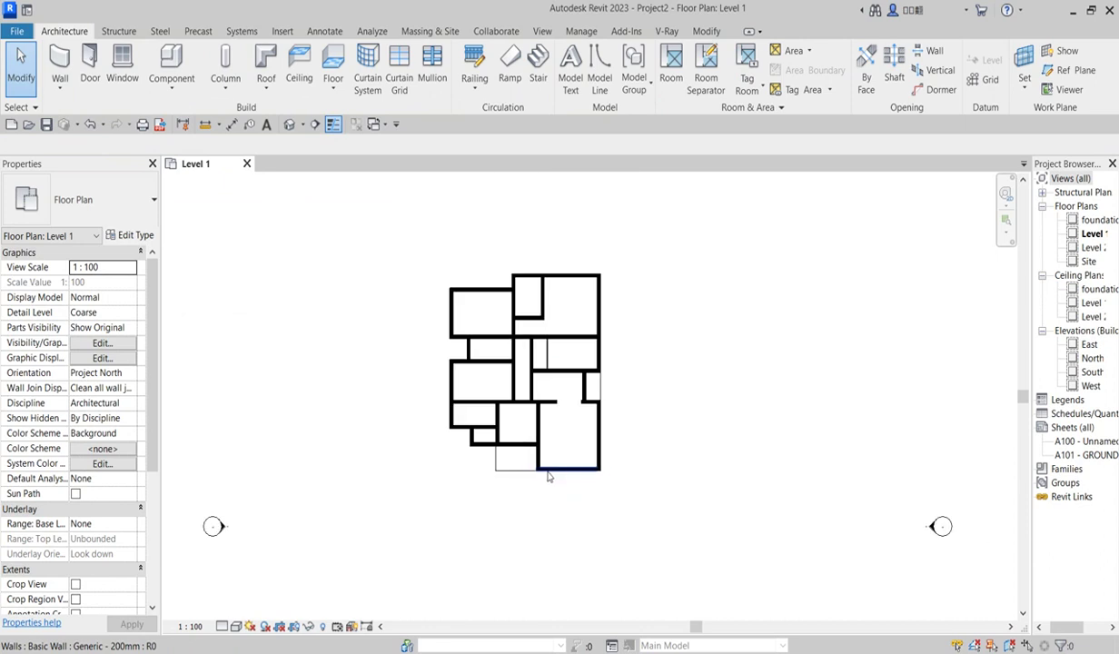
scroll(563, 454, up, 3)
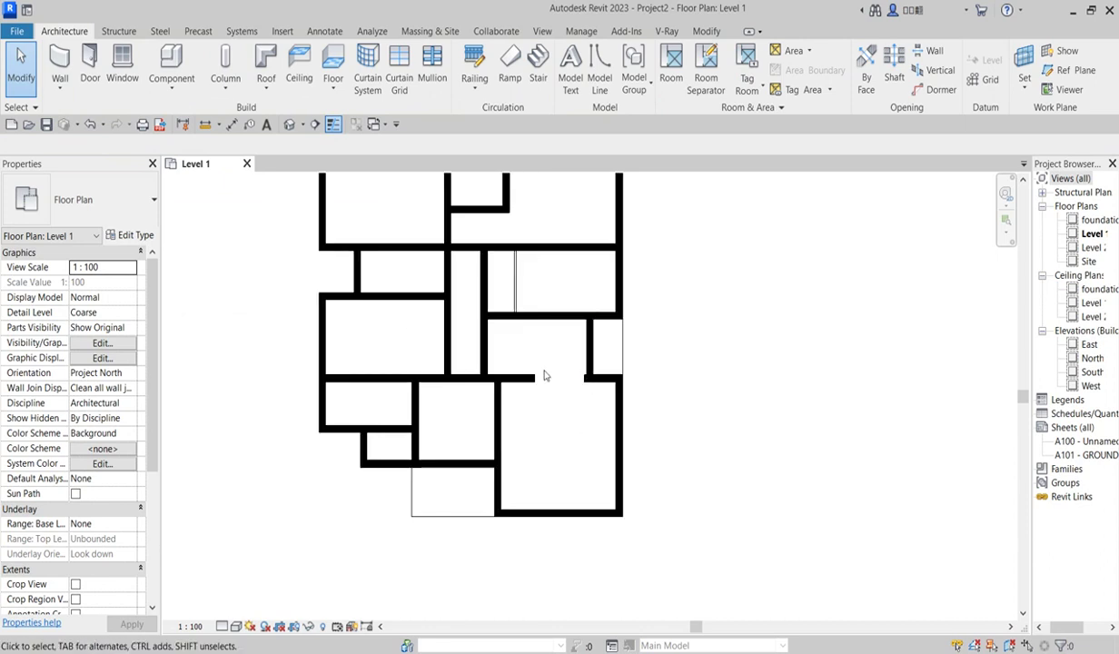
scroll(545, 375, down, 2)
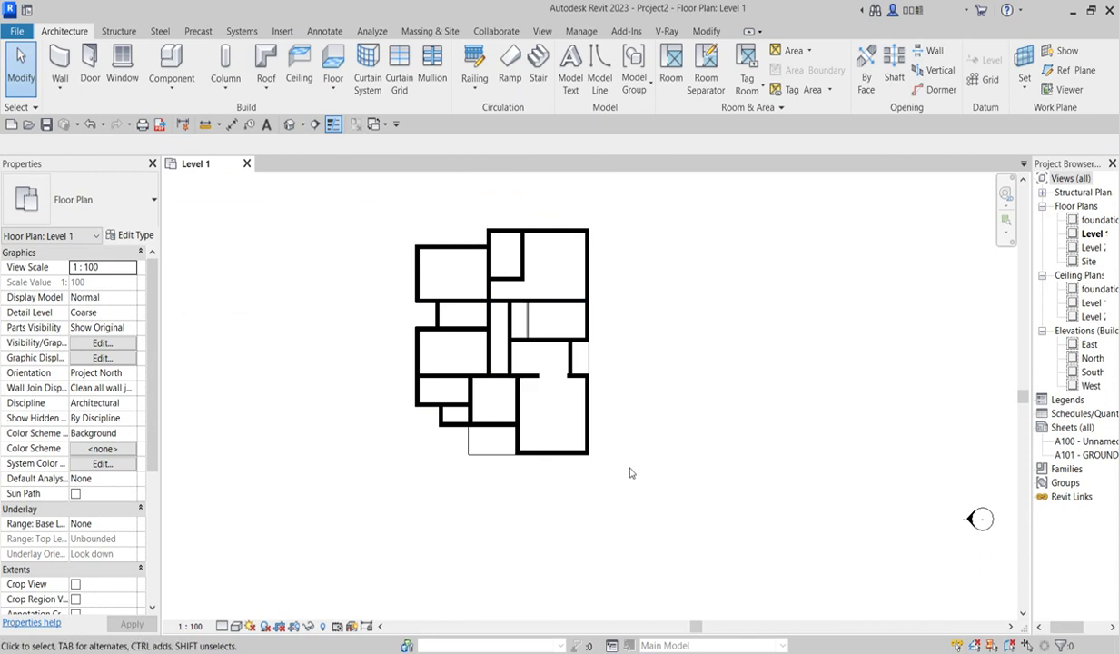
scroll(520, 353, up, 1)
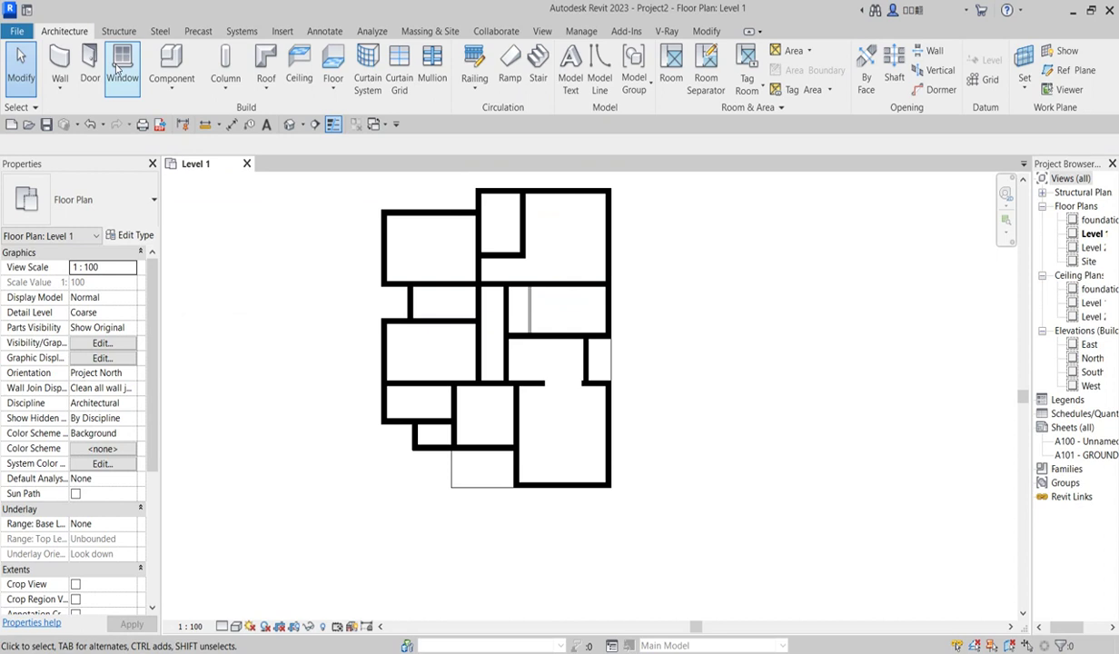
click(89, 77)
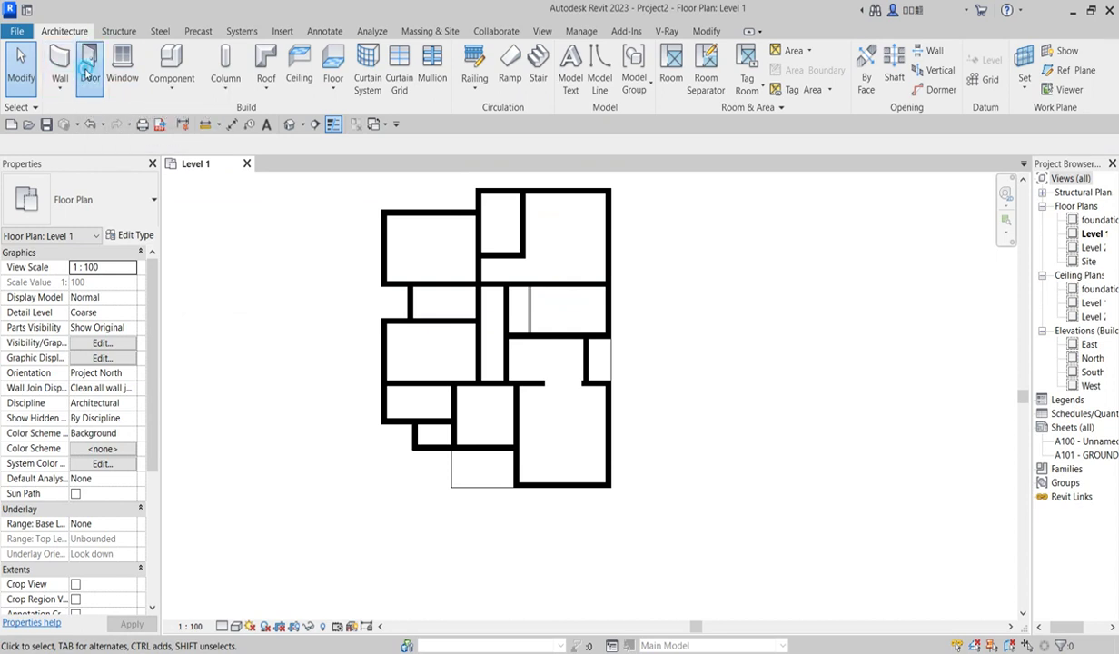
scroll(545, 473, up, 3)
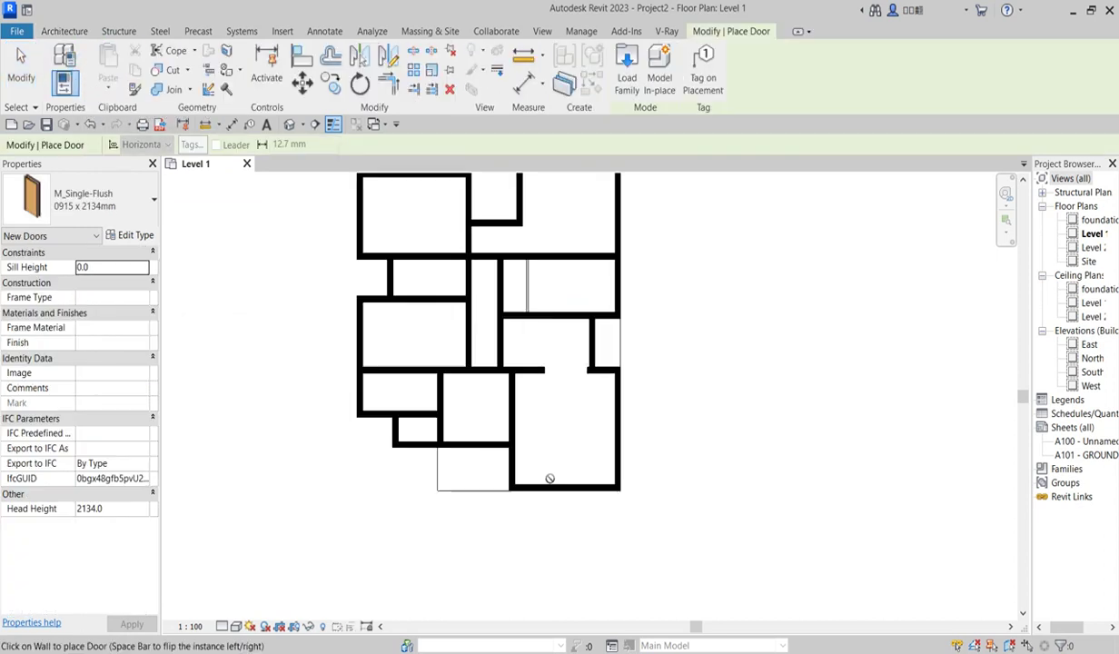
scroll(564, 427, down, 2)
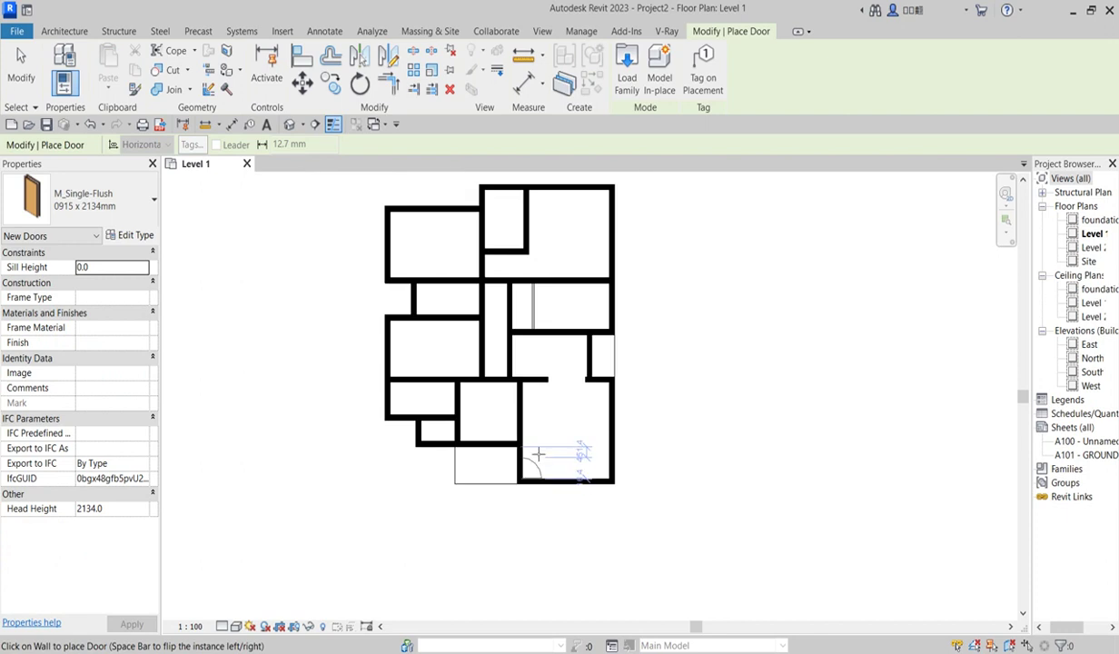
scroll(533, 454, up, 2)
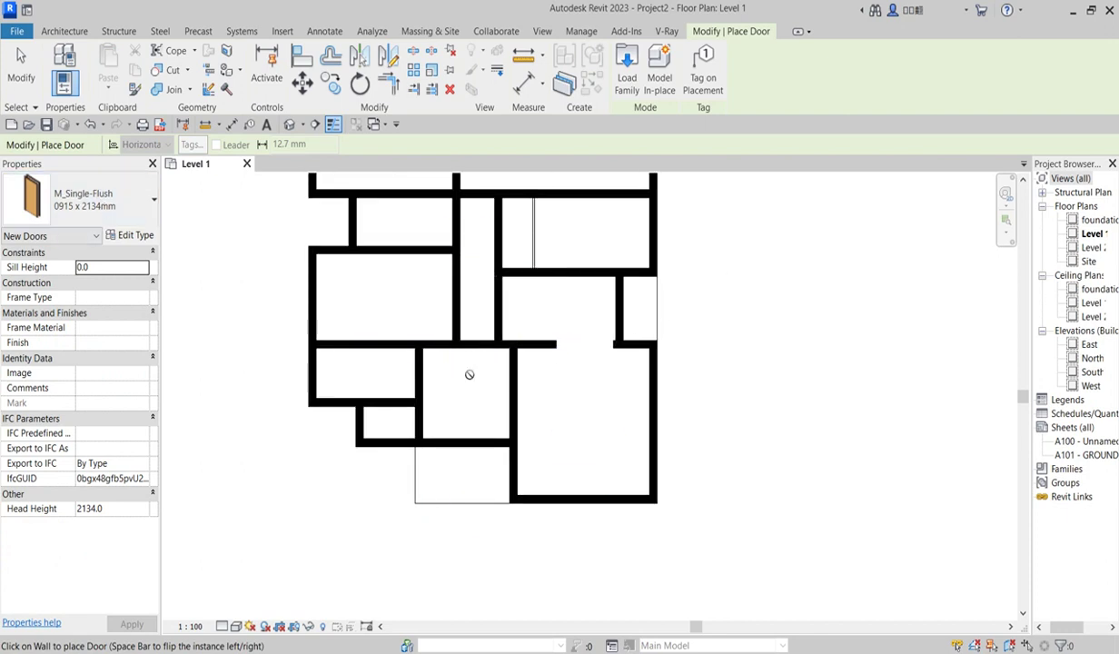
scroll(509, 400, down, 2)
scroll(482, 273, up, 3)
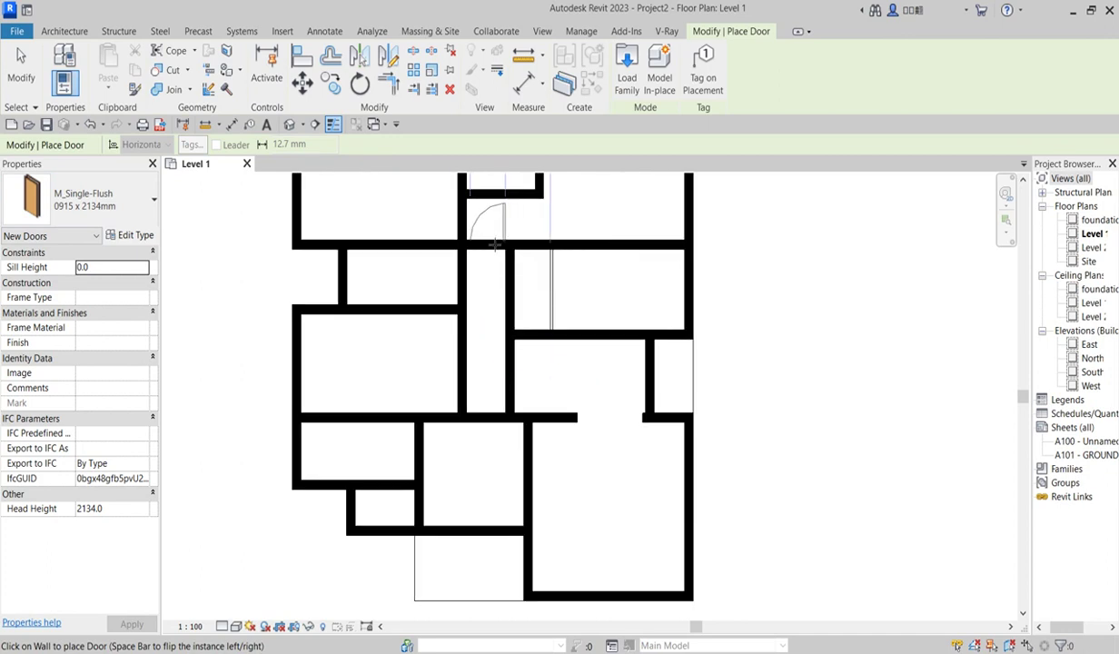
click(488, 244)
scroll(508, 254, up, 2)
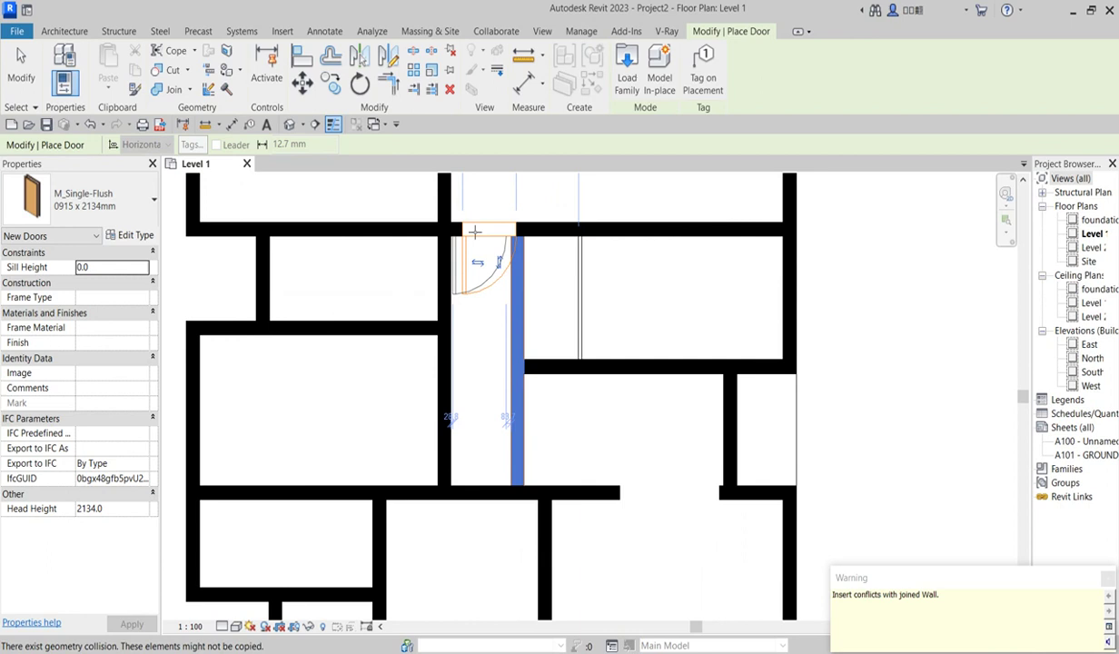
Step: Align the corridor door's left edge with the inner face of the corridor's left wall
click(305, 57)
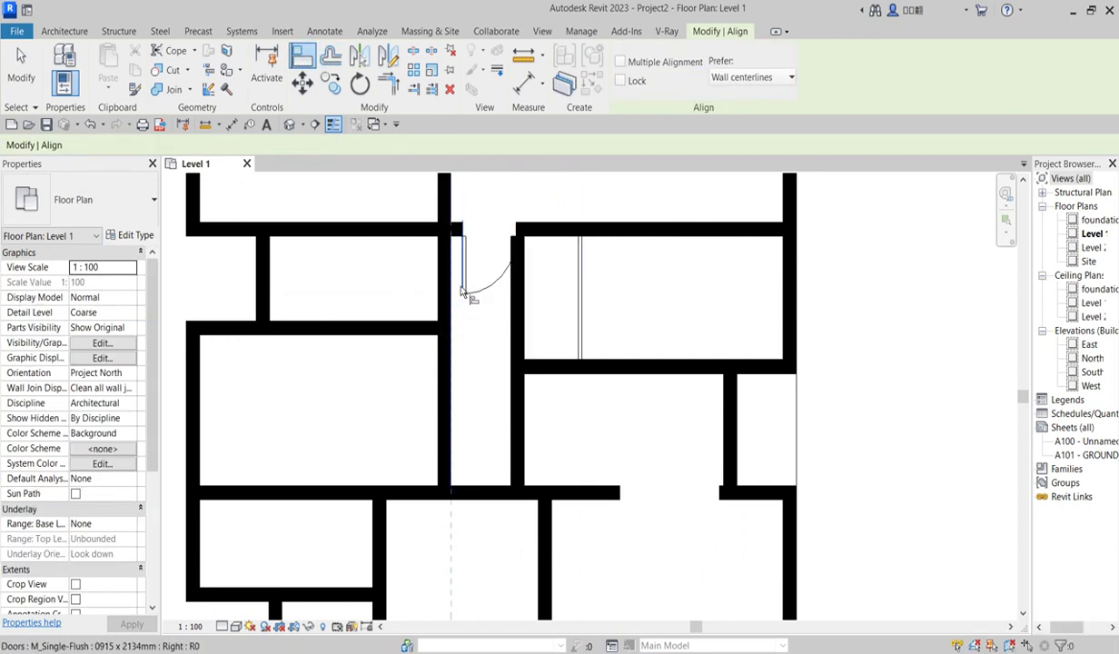
scroll(458, 291, down, 3)
scroll(556, 261, up, 1)
right_click(551, 231)
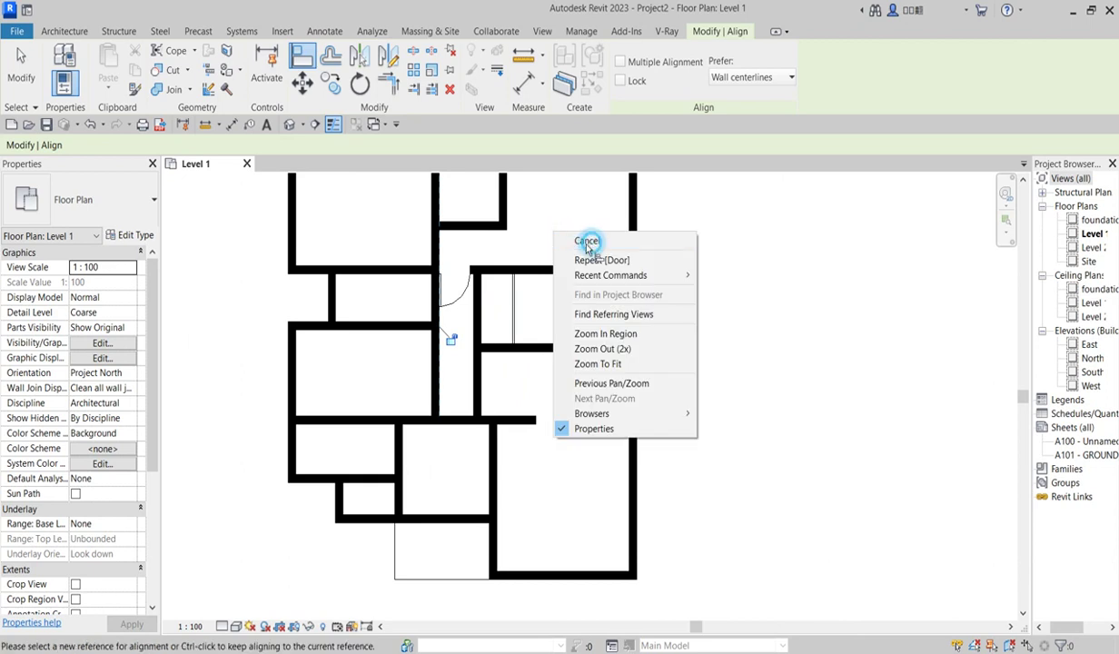
right_click(570, 223)
click(604, 230)
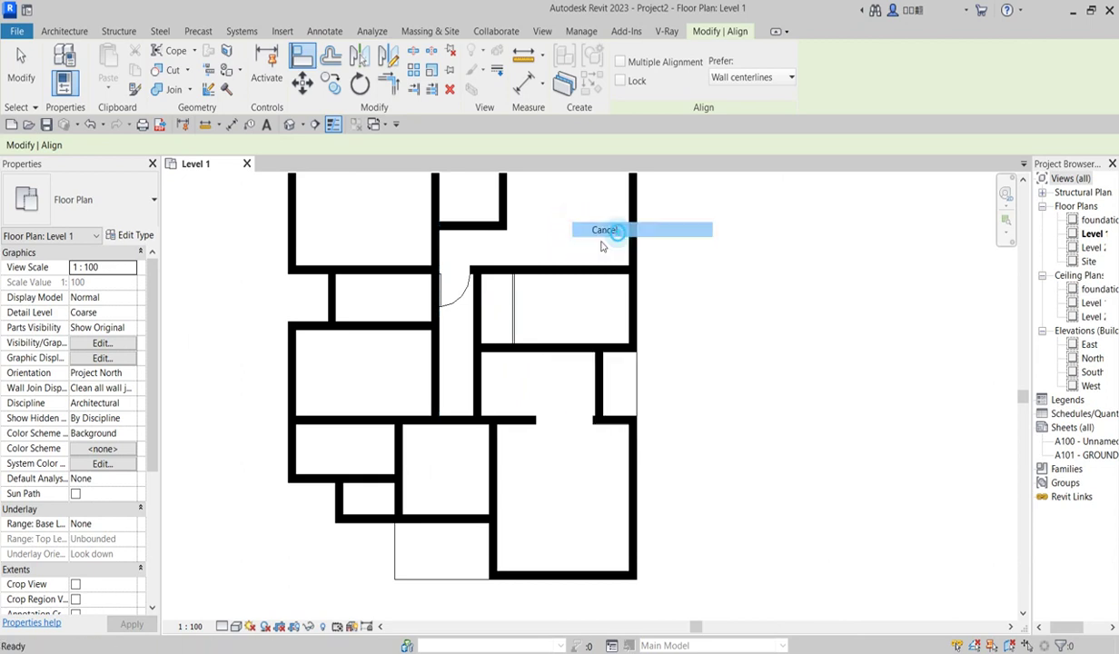
Step: Flip the corridor door's facing so it swings upward into the upper-right room
click(456, 291)
scroll(472, 289, up, 3)
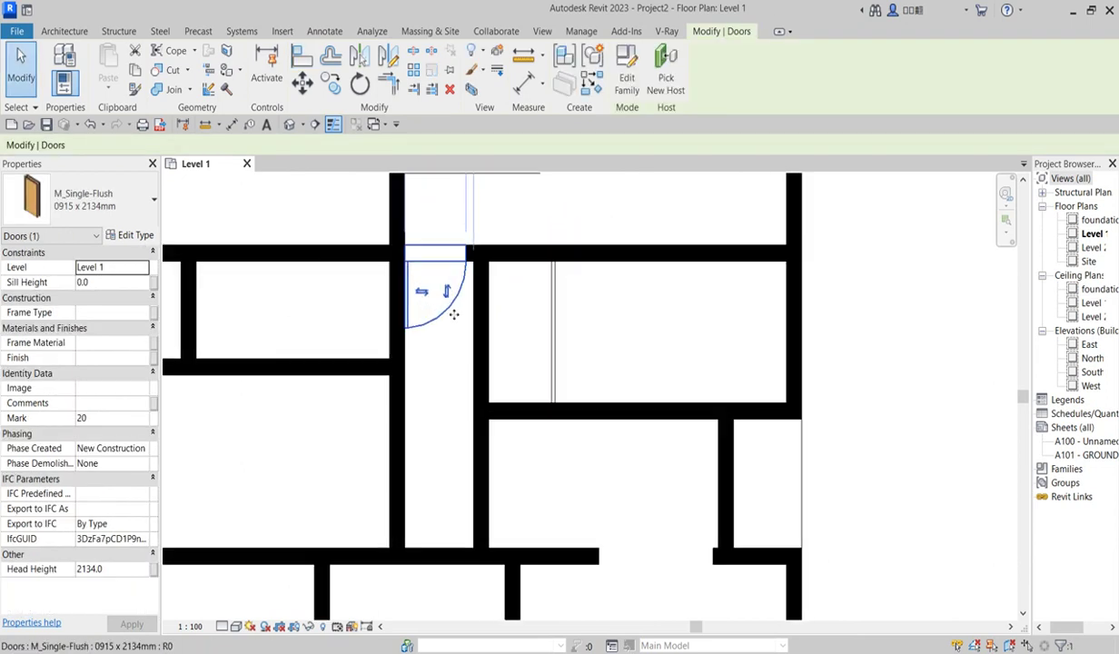
click(446, 291)
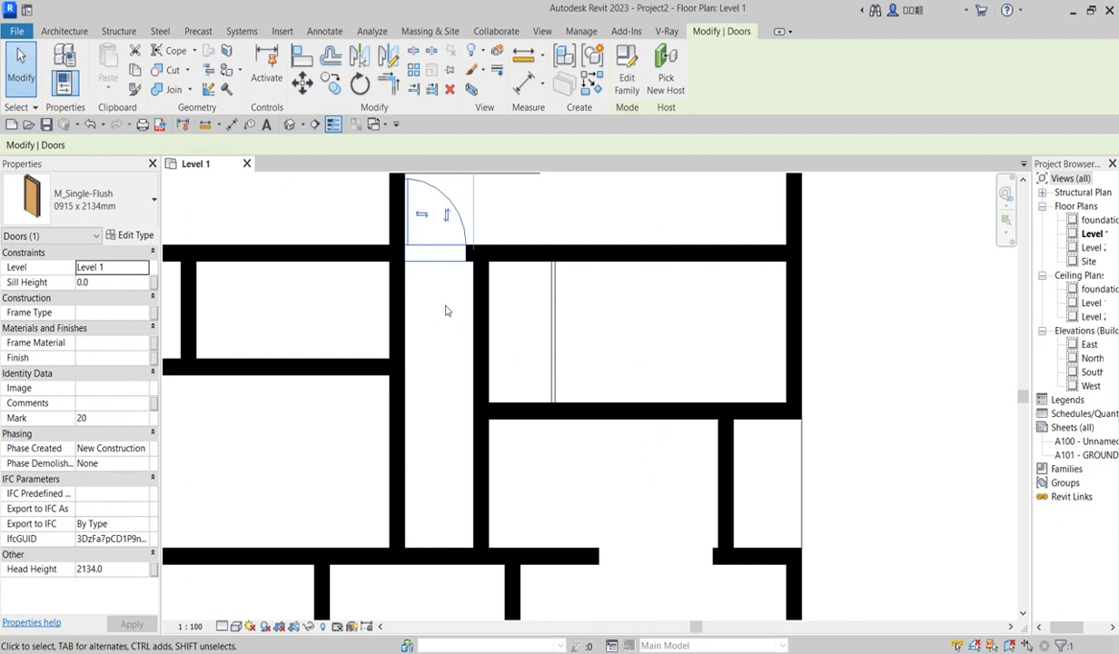
click(429, 298)
Step: Place a matching 0915 x 2134mm door in the corridor's left wall, into the middle-left room, about 1470 mm below that room's upper wall
scroll(436, 299, down, 3)
scroll(479, 304, up, 2)
scroll(468, 286, down, 3)
scroll(468, 286, up, 2)
scroll(509, 364, down, 3)
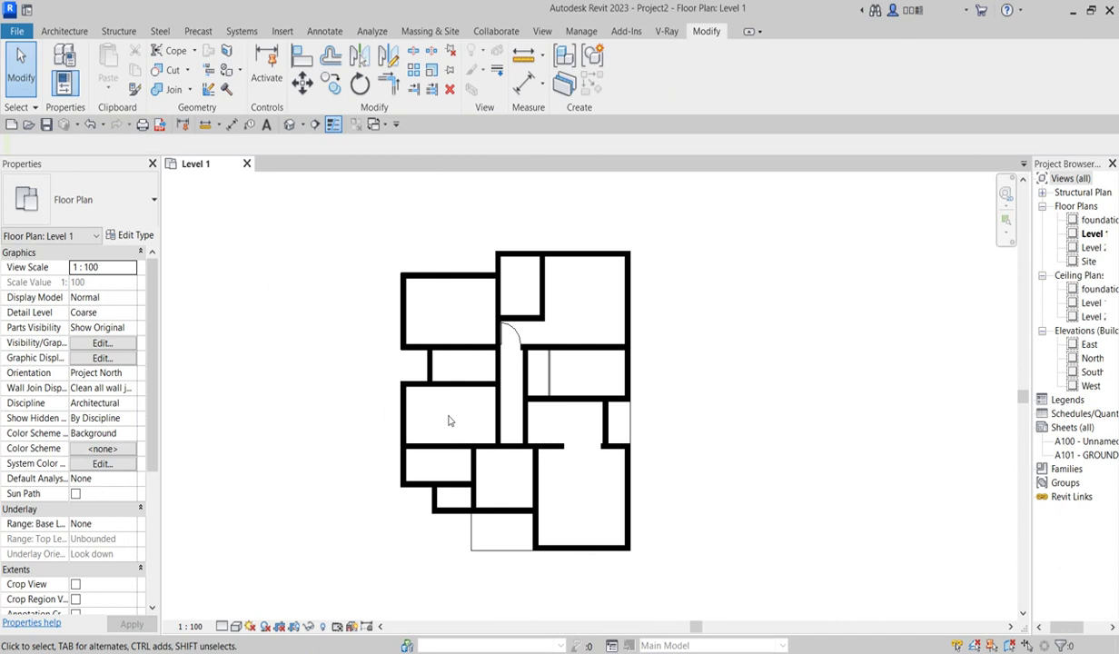
scroll(472, 382, up, 1)
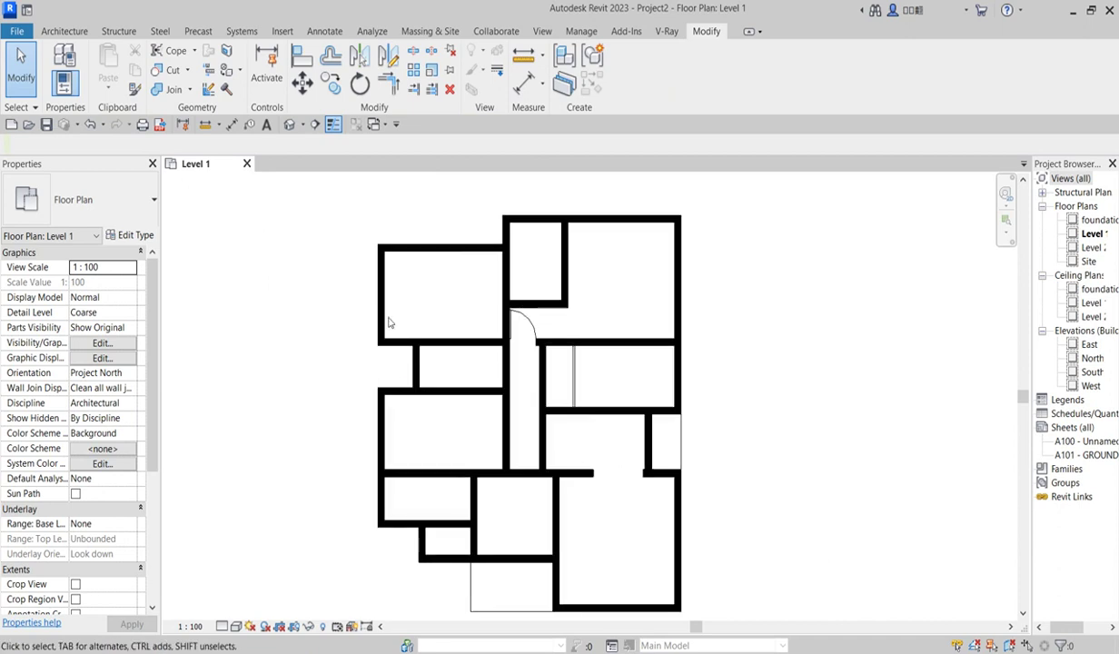
click(533, 325)
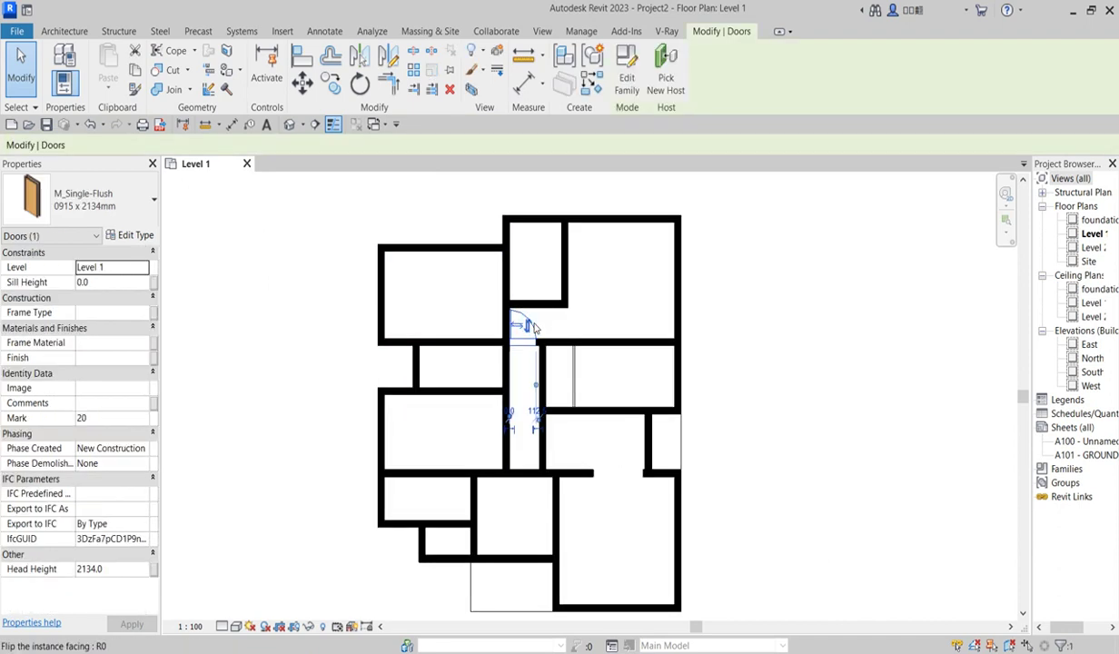
click(592, 82)
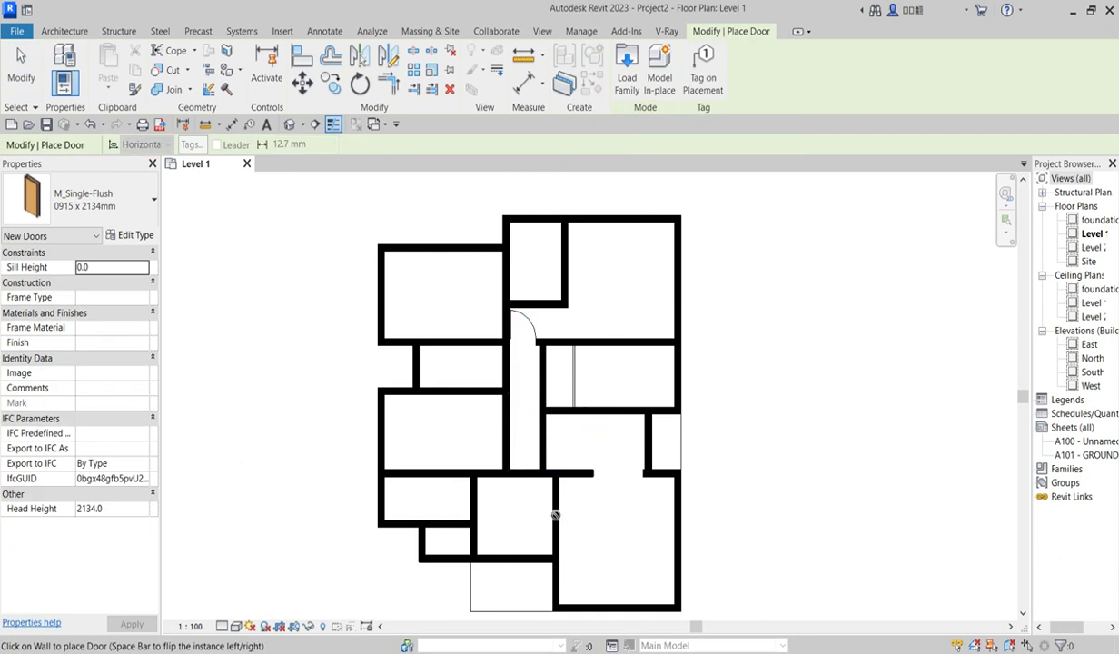
scroll(557, 314, up, 2)
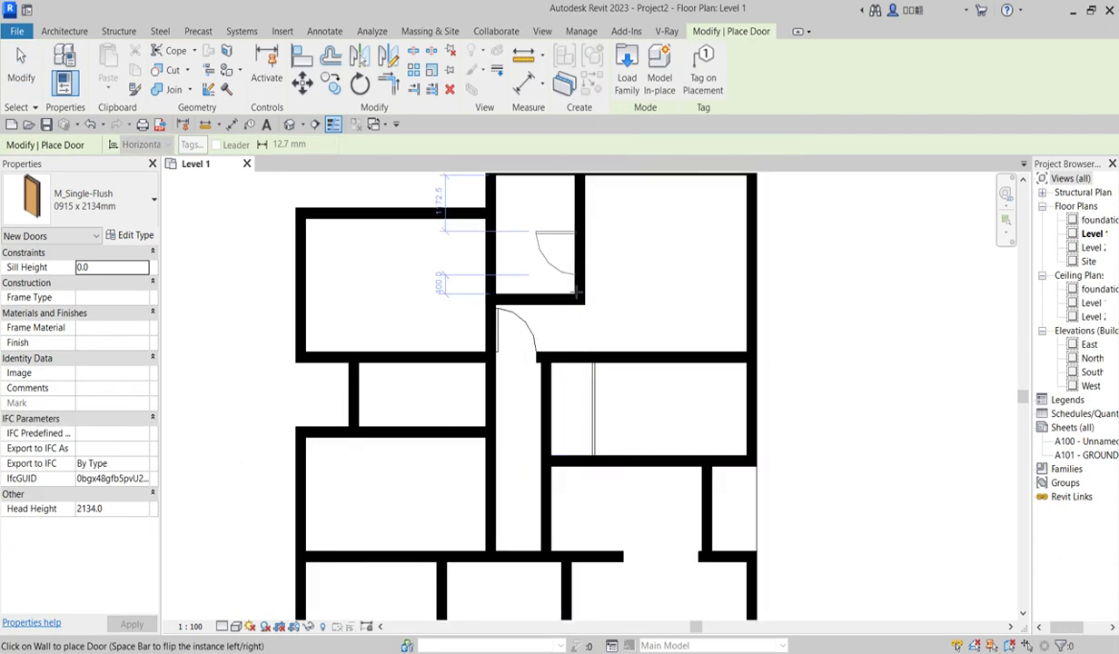
scroll(600, 327, down, 4)
scroll(572, 340, up, 3)
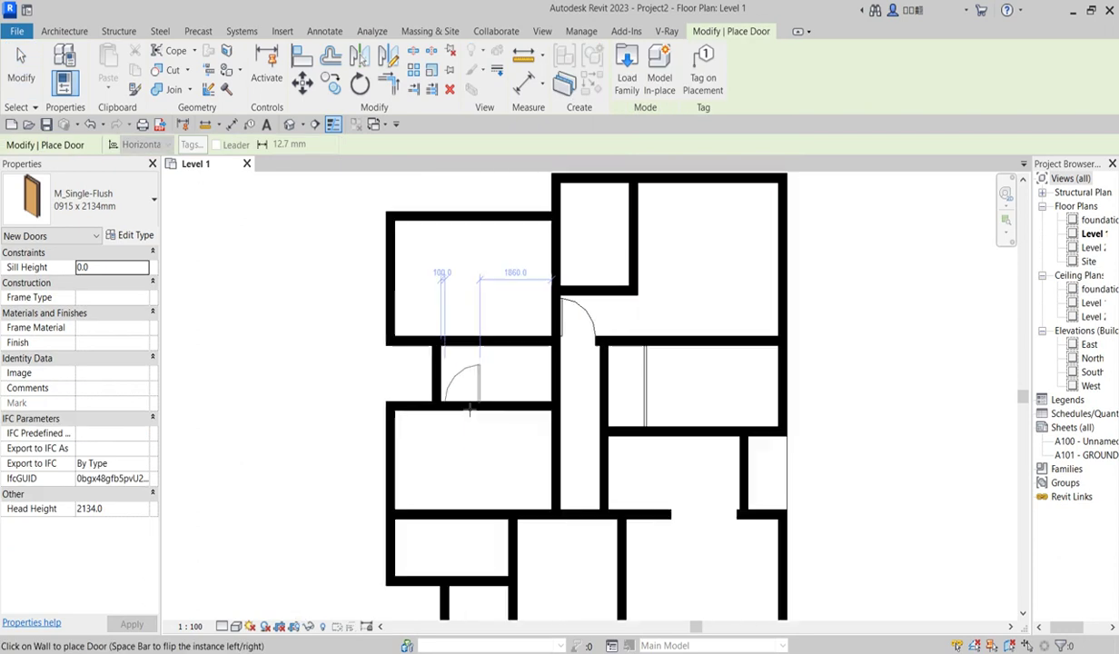
click(554, 493)
scroll(534, 362, up, 1)
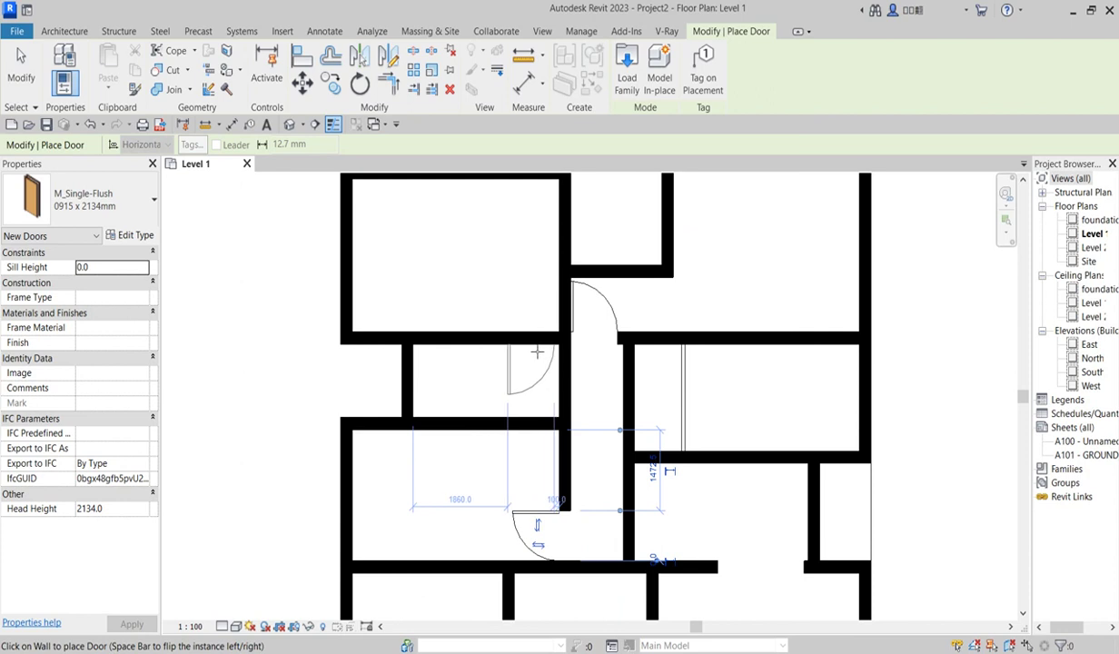
Step: Place a 0915 x 2134mm door in the corridor's left wall at its upper end, swinging into the upper-left room
scroll(546, 307, up, 2)
click(560, 295)
click(570, 304)
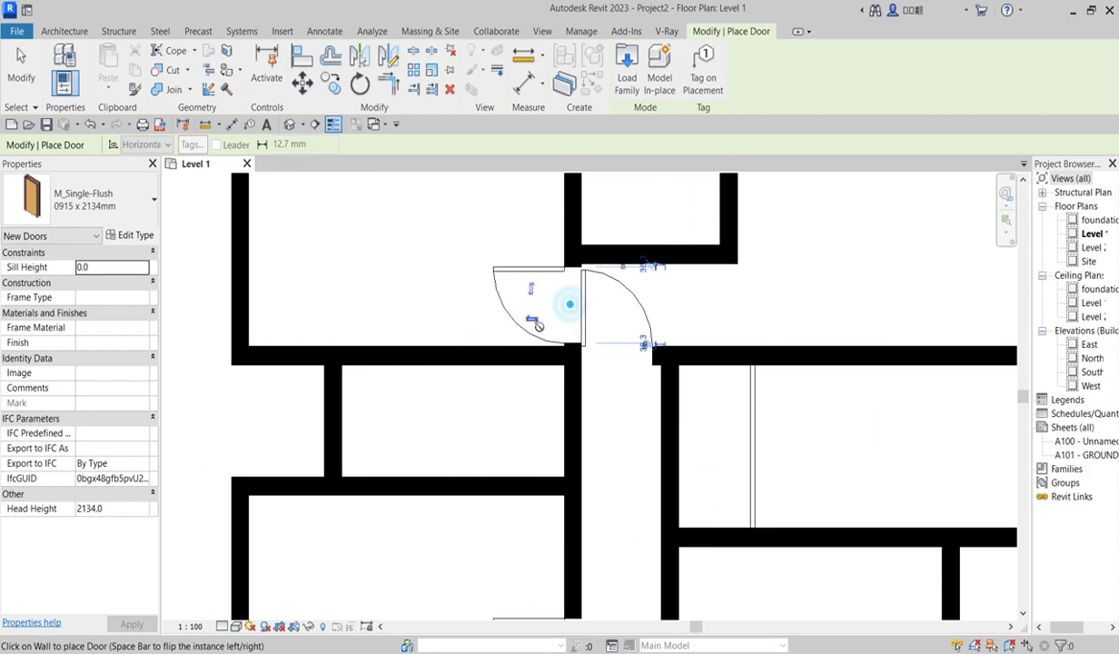
key(Escape)
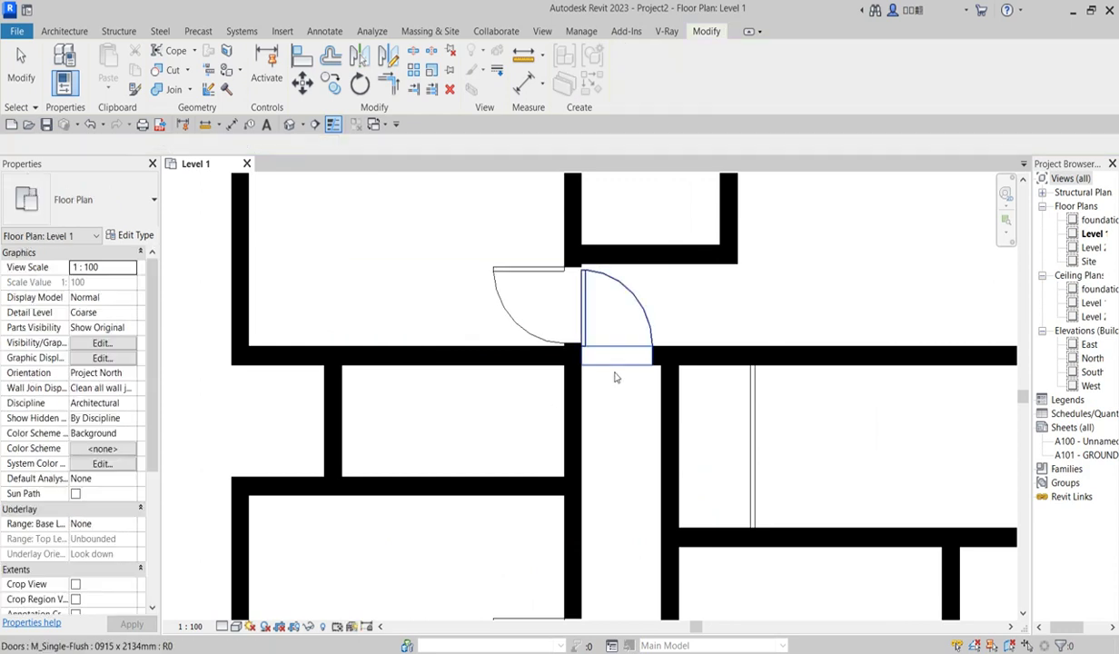
Step: Extend the corridor's right wall upward until it meets the lower wall of the small top-centre room
click(666, 382)
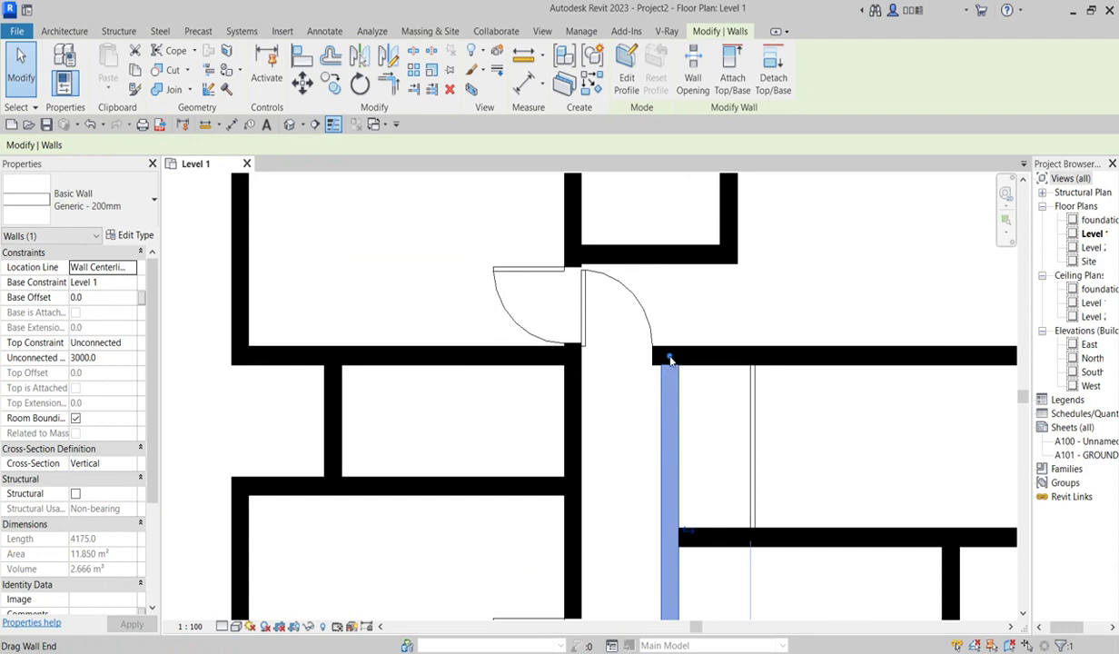
key(r)
key(s)
click(671, 610)
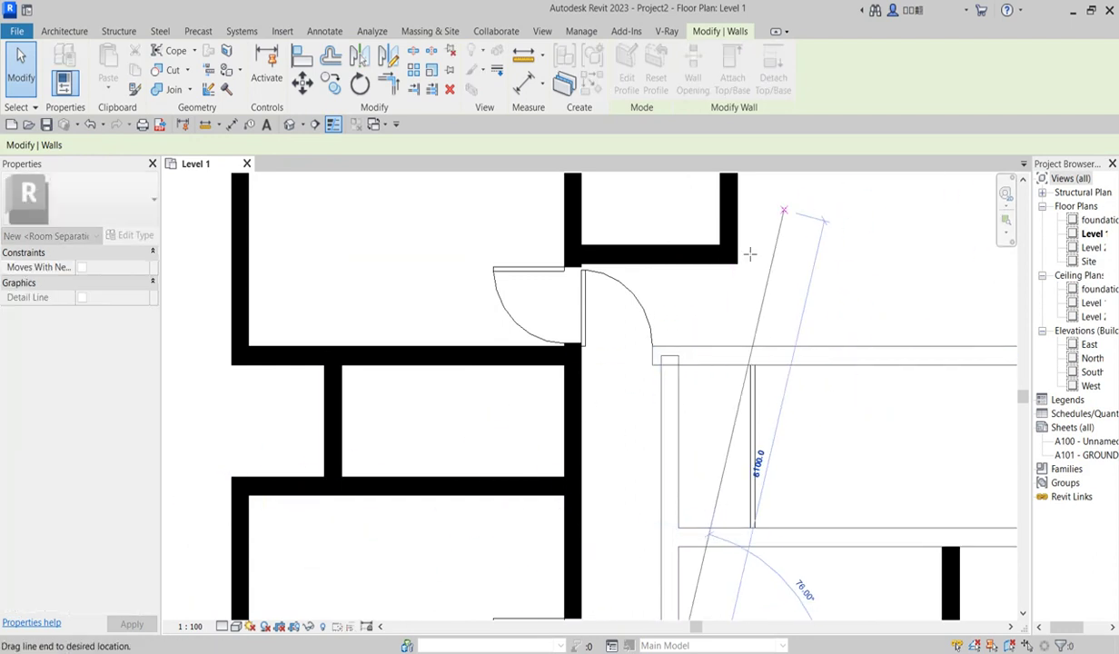
click(670, 255)
click(746, 296)
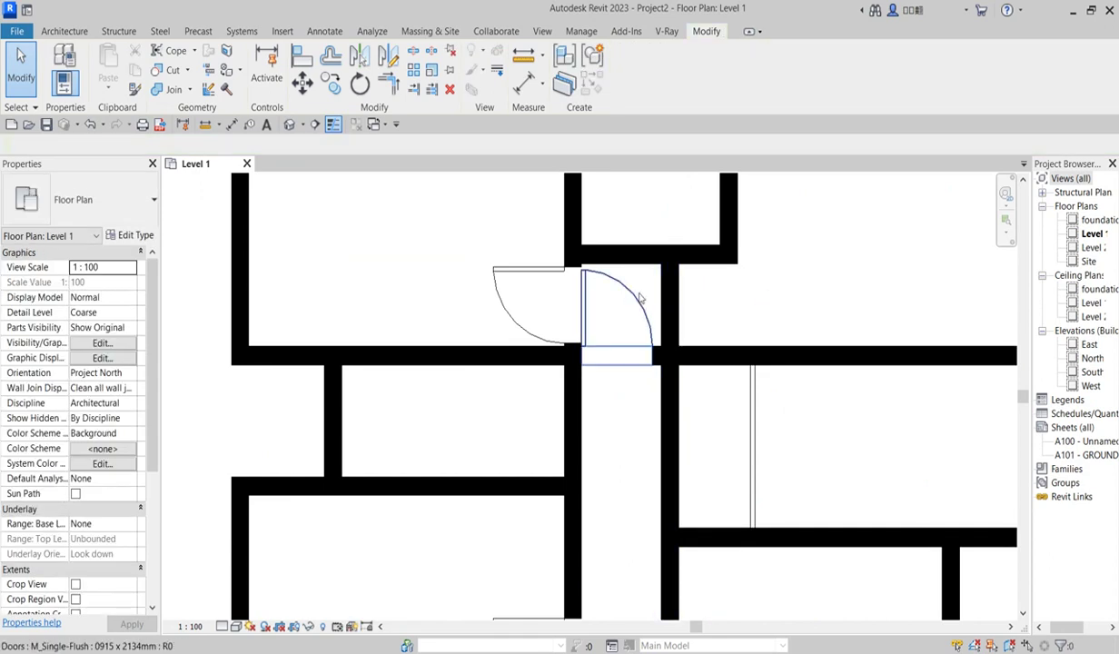
Step: Rehost the door across the corridor's upper end onto the extended right corridor wall, swinging into the upper-right room
click(630, 295)
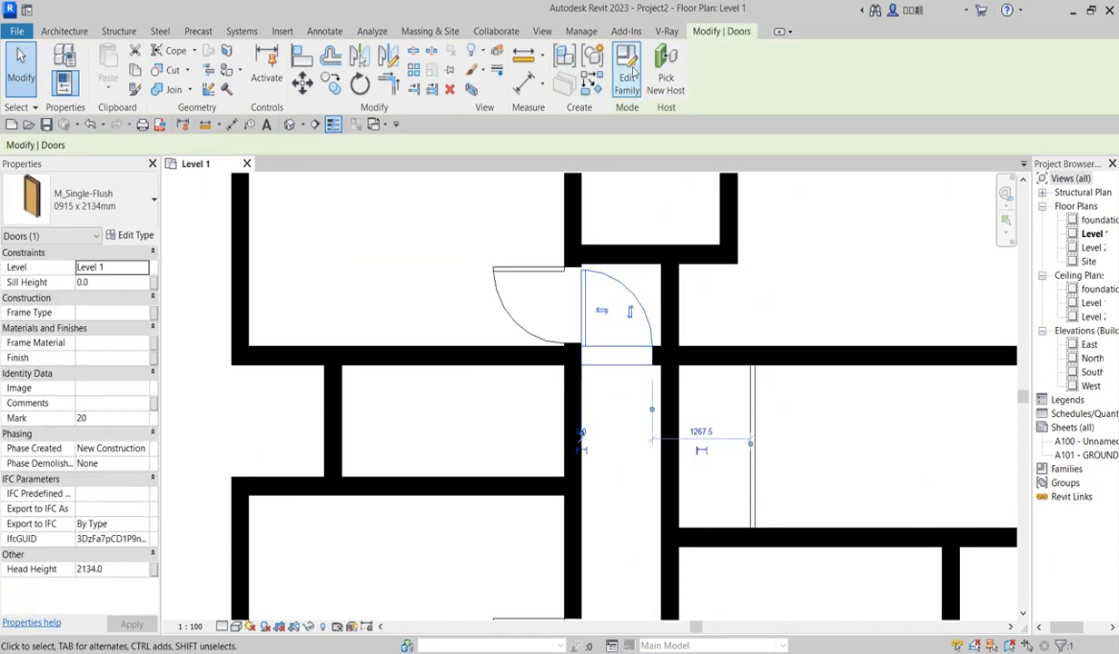
click(663, 79)
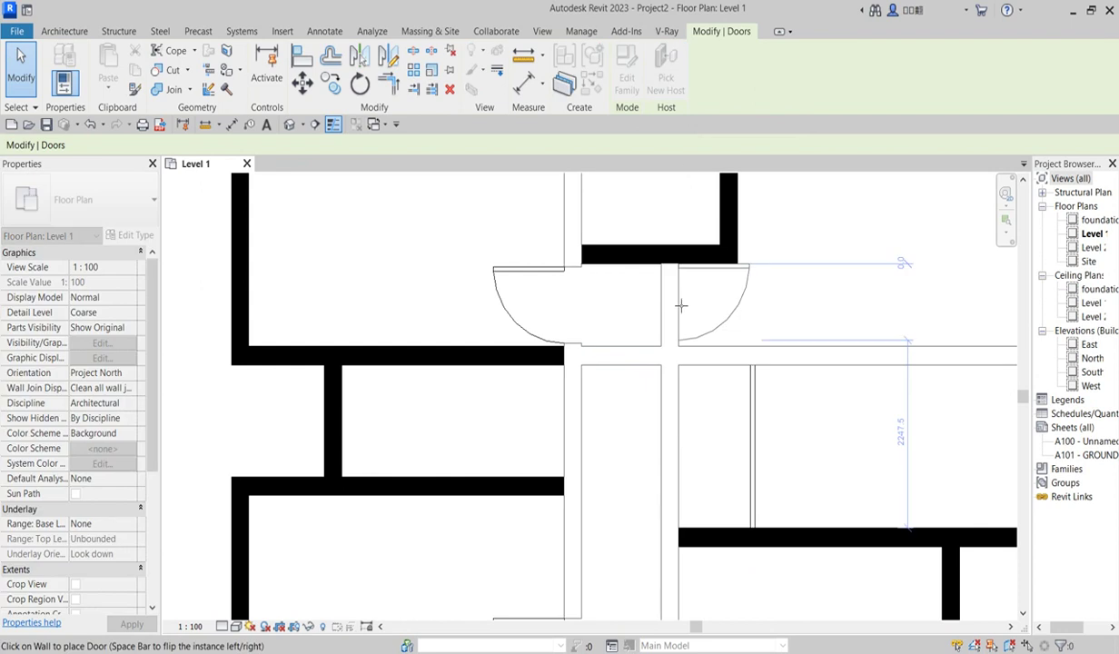
click(675, 307)
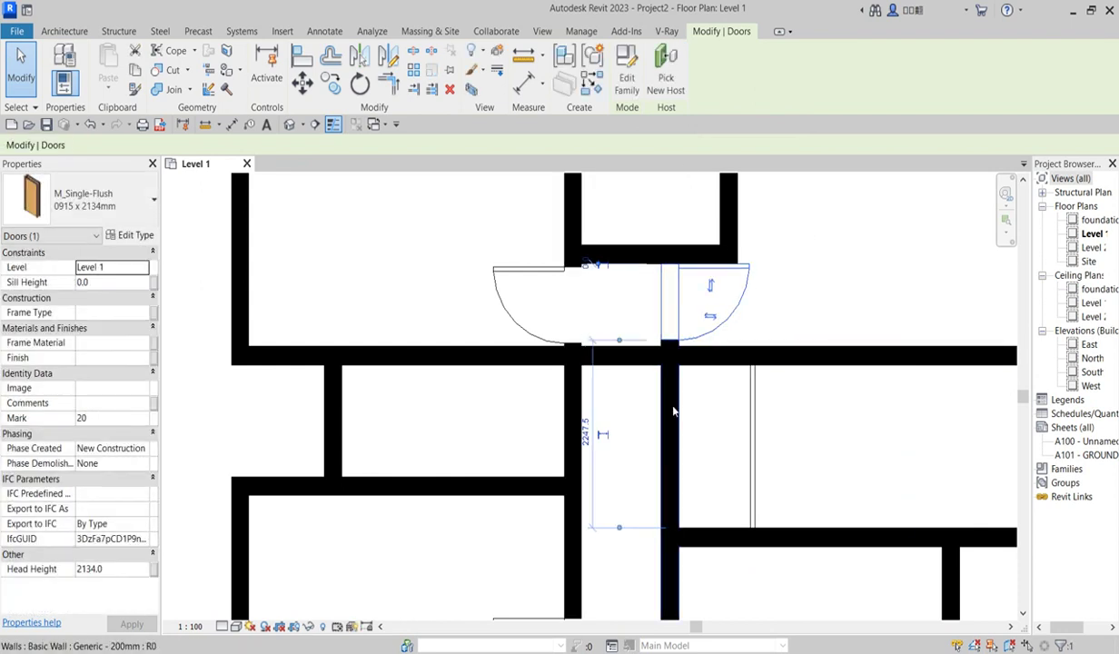
right_click(641, 411)
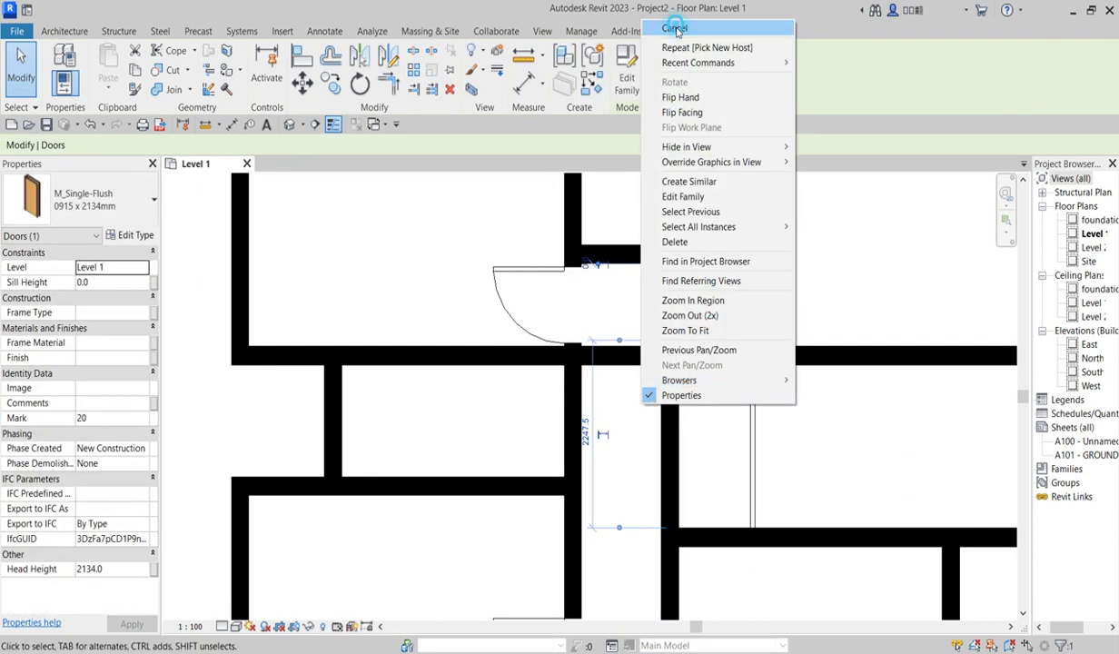
click(658, 27)
Step: Shorten the middle-right room's upper wall so its left end stops at the corridor's right wall, clearing the corridor
click(604, 356)
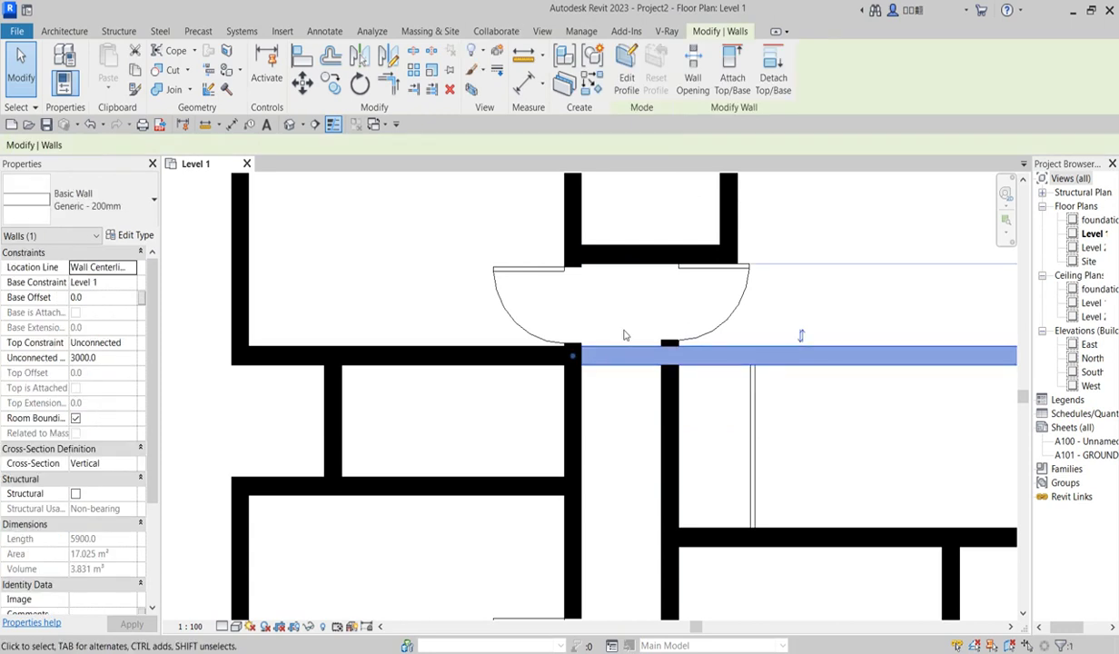
drag(572, 355, 669, 355)
click(644, 378)
scroll(639, 373, down, 5)
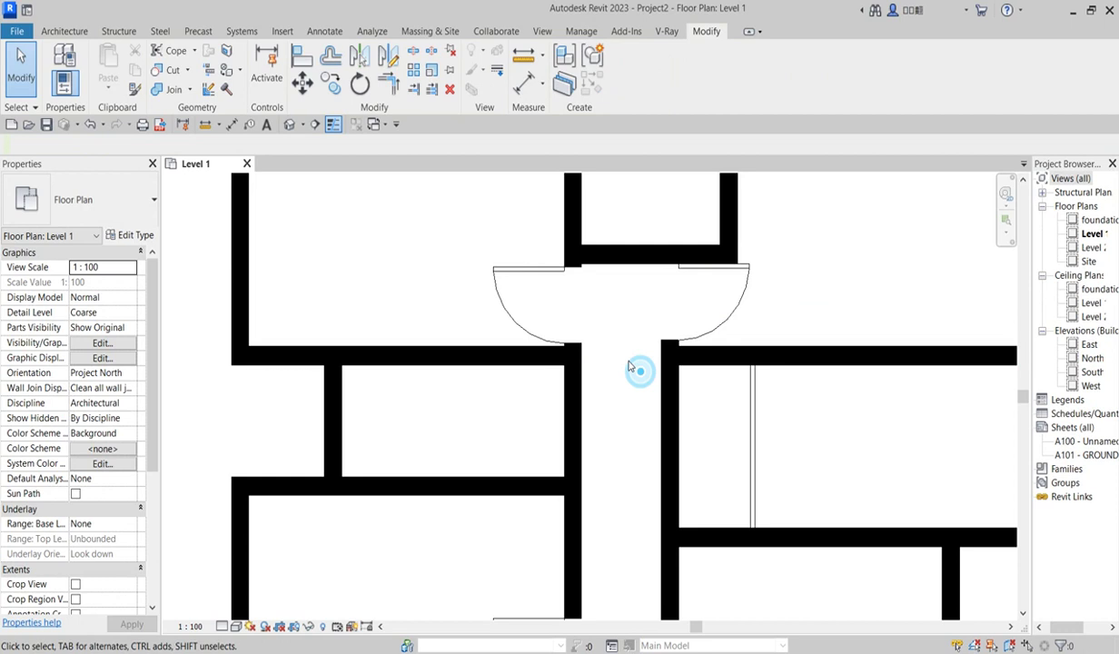
Step: Shorten the corridor's right wall so its lower end stops at the middle-right room's lower wall
scroll(643, 482, up, 3)
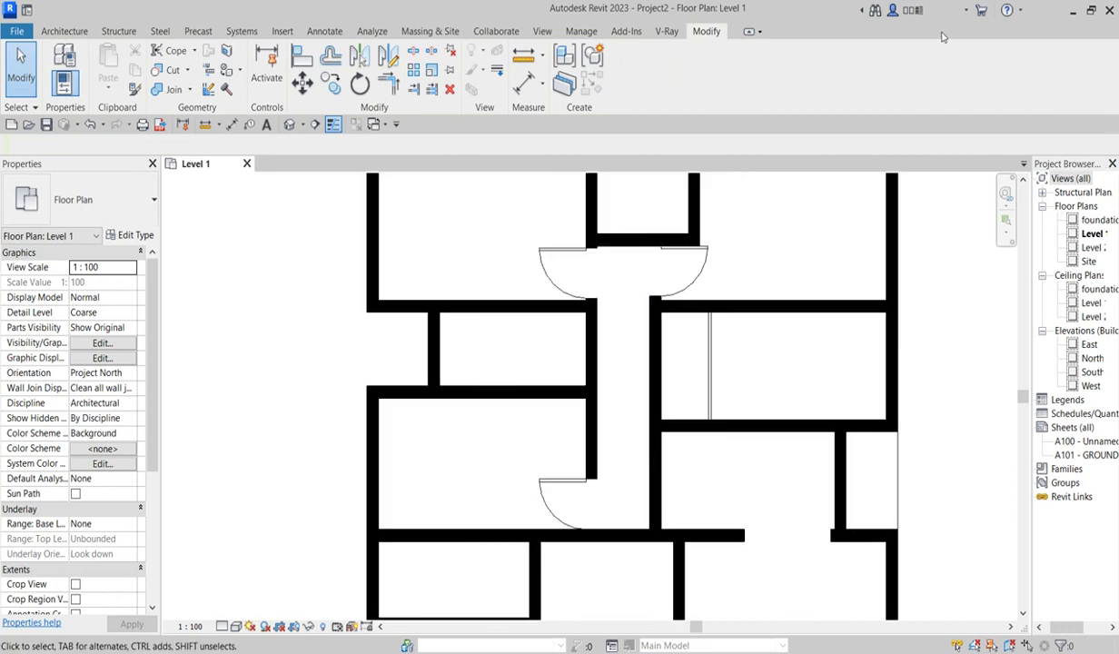
scroll(627, 382, down, 3)
scroll(610, 436, up, 3)
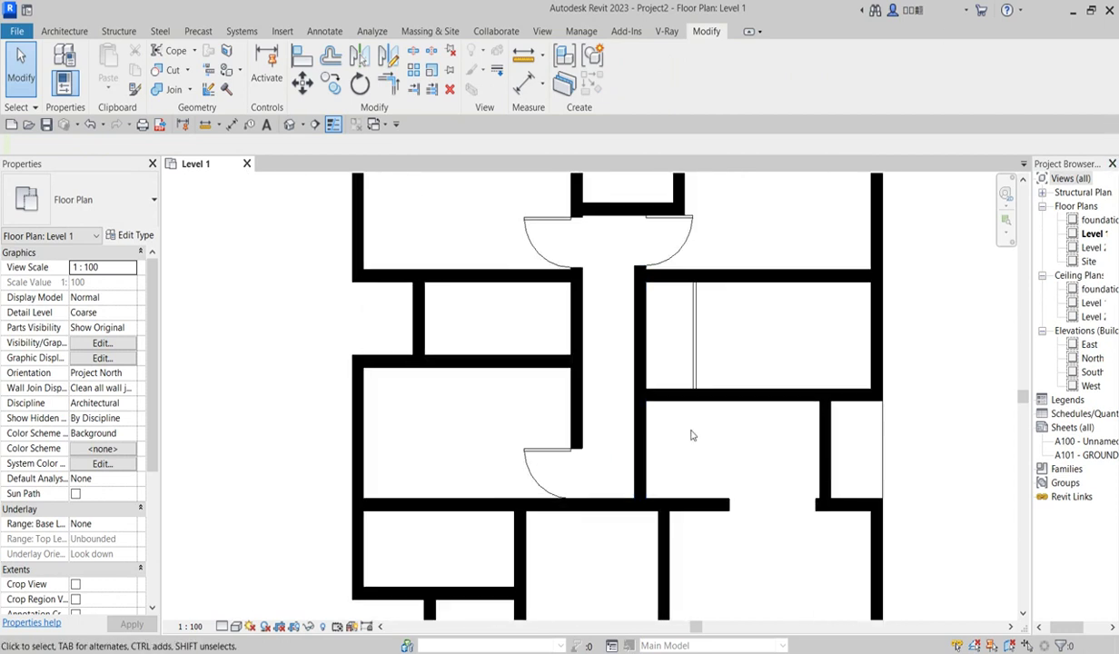
scroll(664, 434, down, 2)
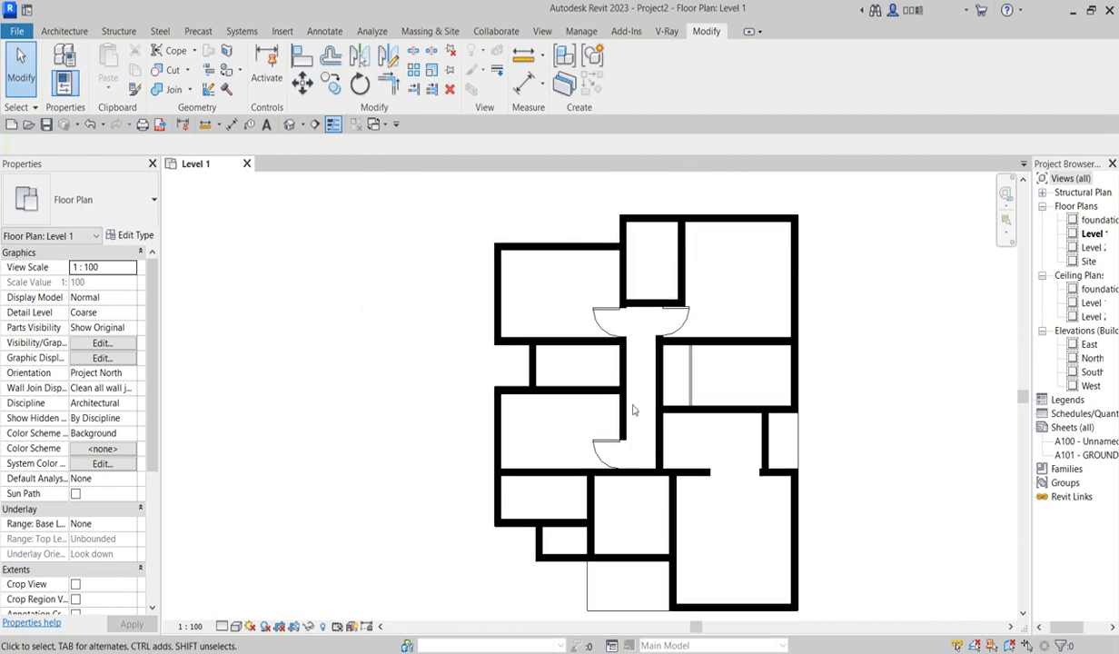
scroll(666, 457, up, 1)
scroll(666, 457, up, 1)
click(657, 452)
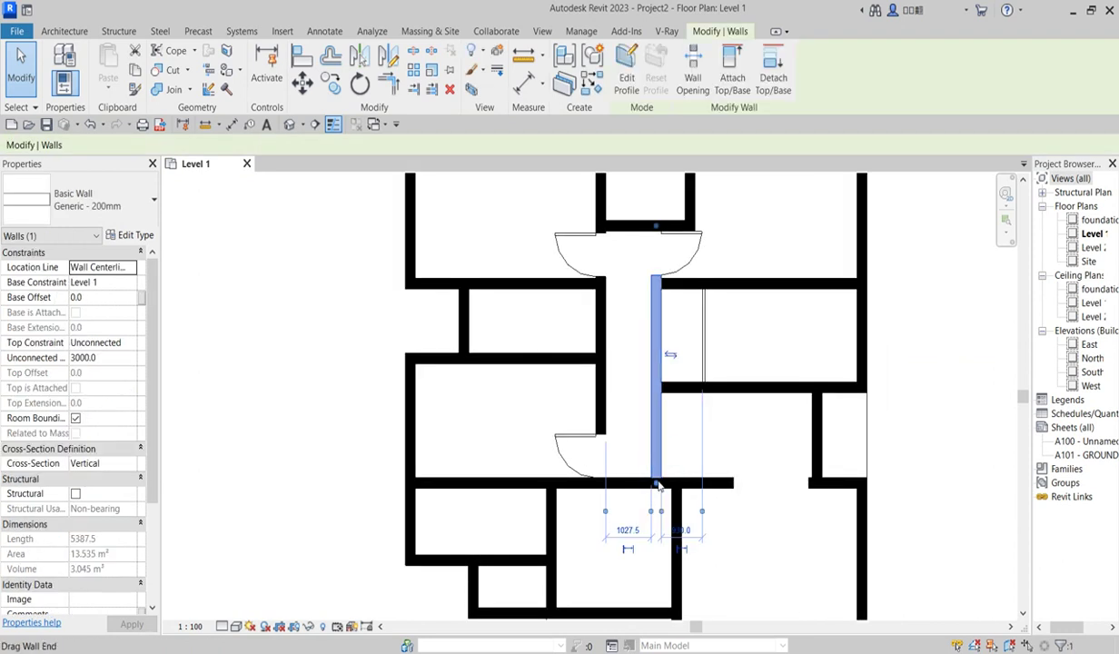
drag(657, 486, 665, 452)
drag(669, 412, 719, 400)
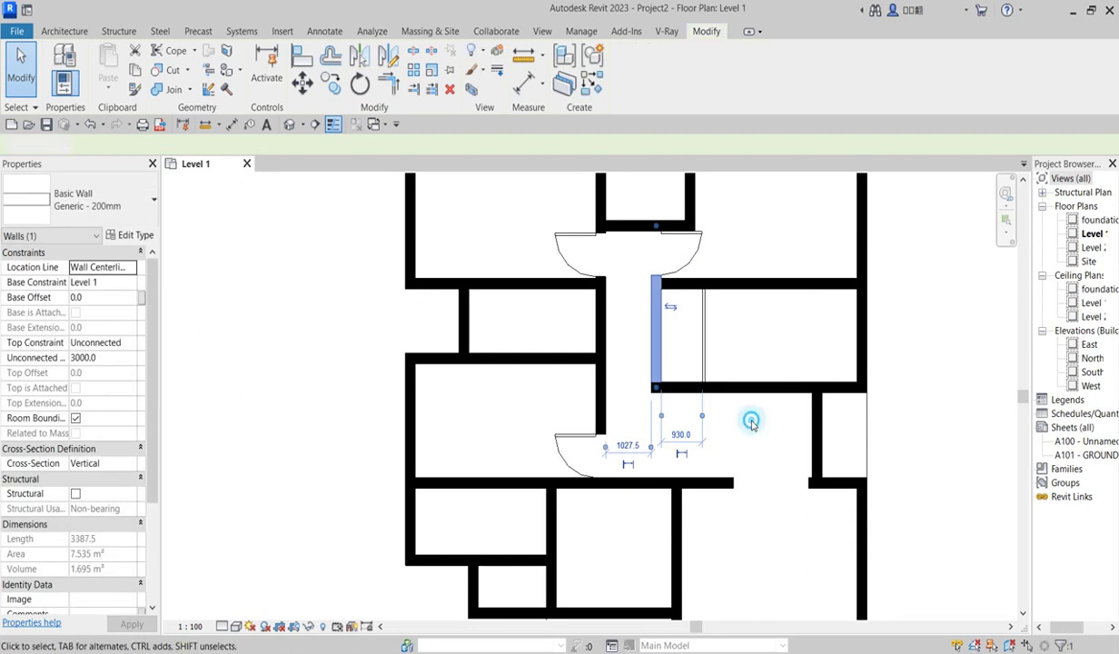
click(723, 405)
Step: Place a matching 0915 x 2134mm door in the middle-right room's lower wall, 200 mm from the thin partition, with its hinges on the left
scroll(627, 345, up, 2)
scroll(633, 319, down, 3)
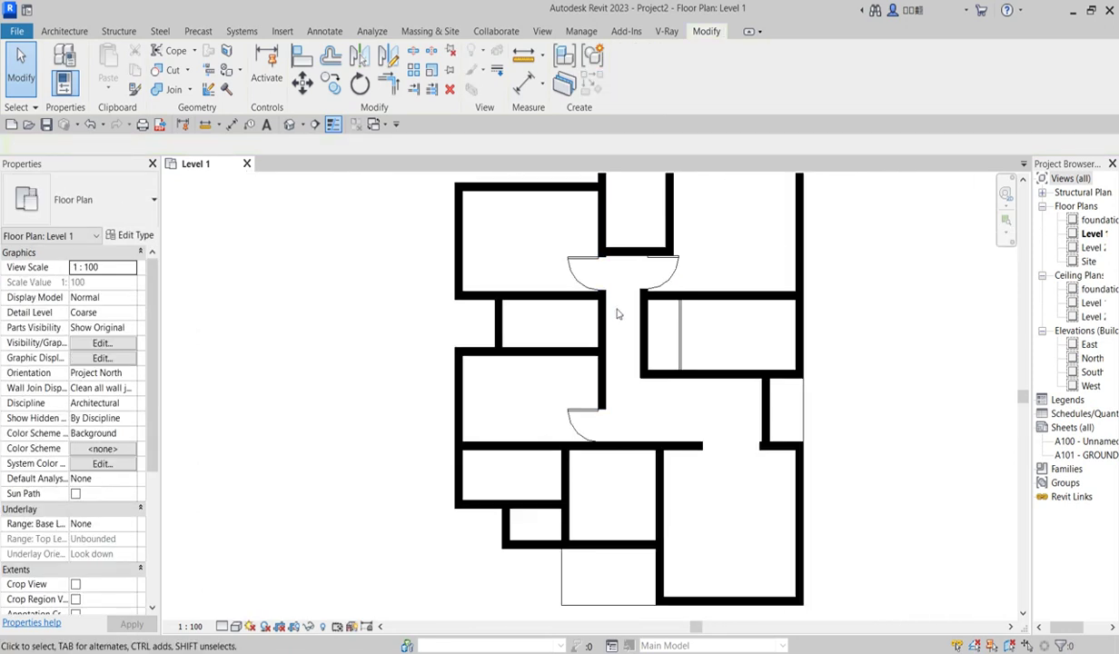
scroll(584, 339, down, 2)
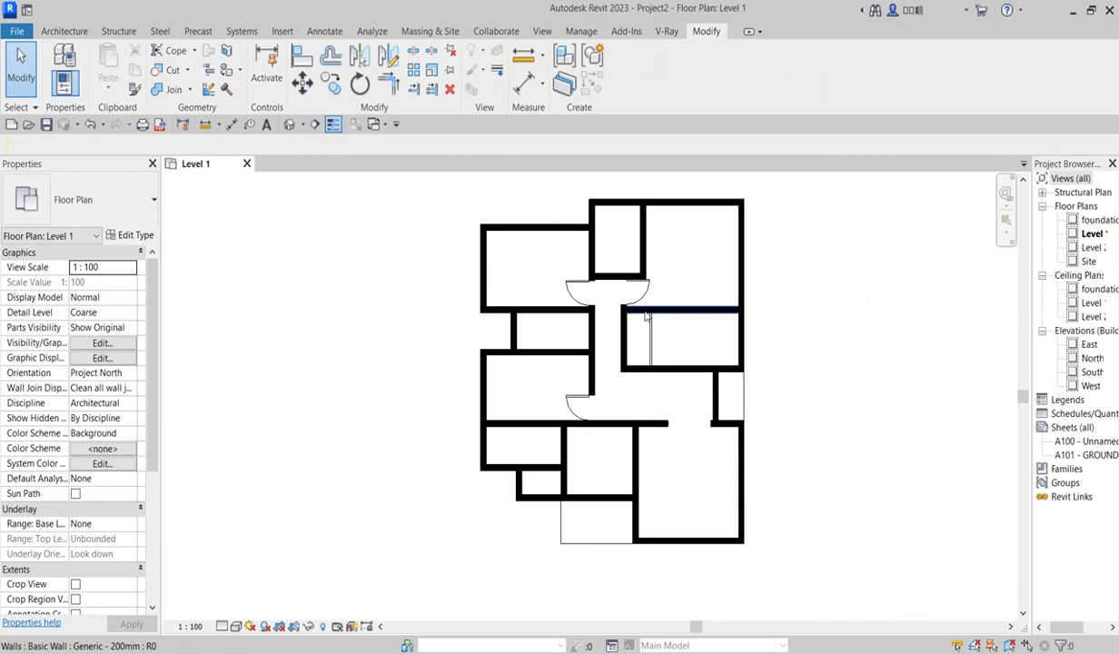
scroll(662, 407, up, 3)
scroll(672, 418, down, 2)
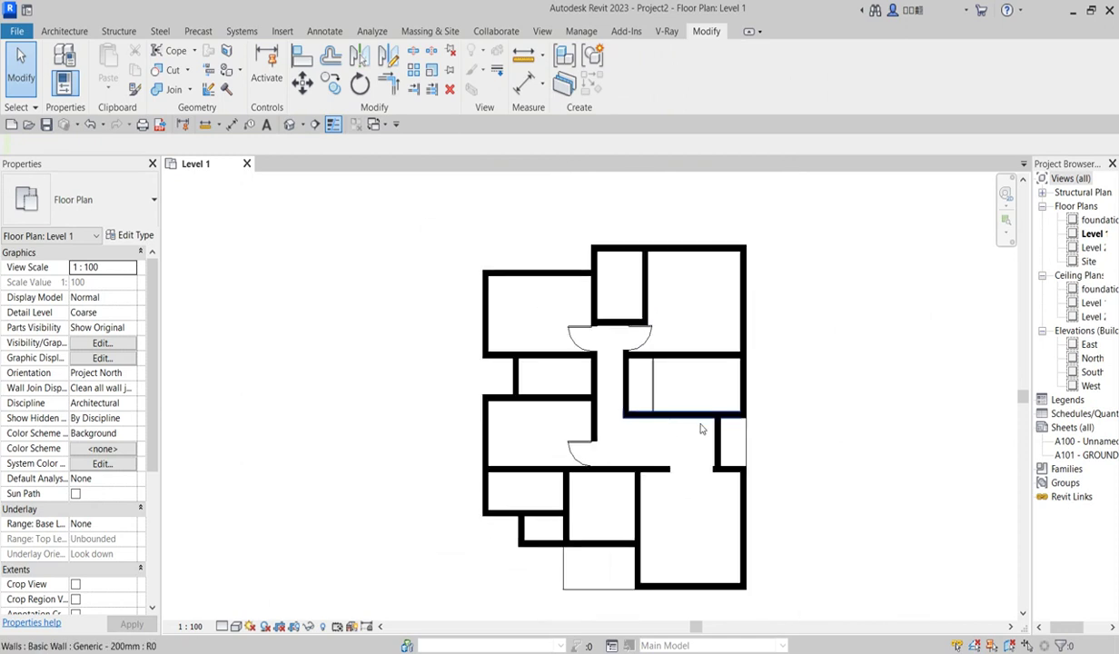
scroll(695, 427, up, 3)
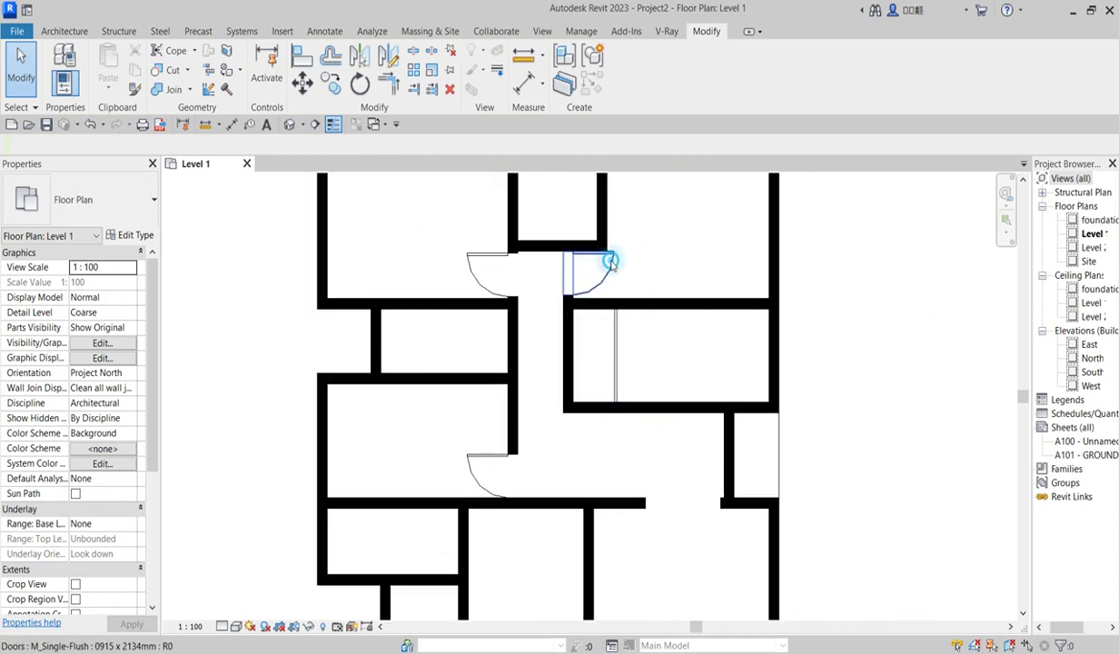
click(603, 258)
click(586, 89)
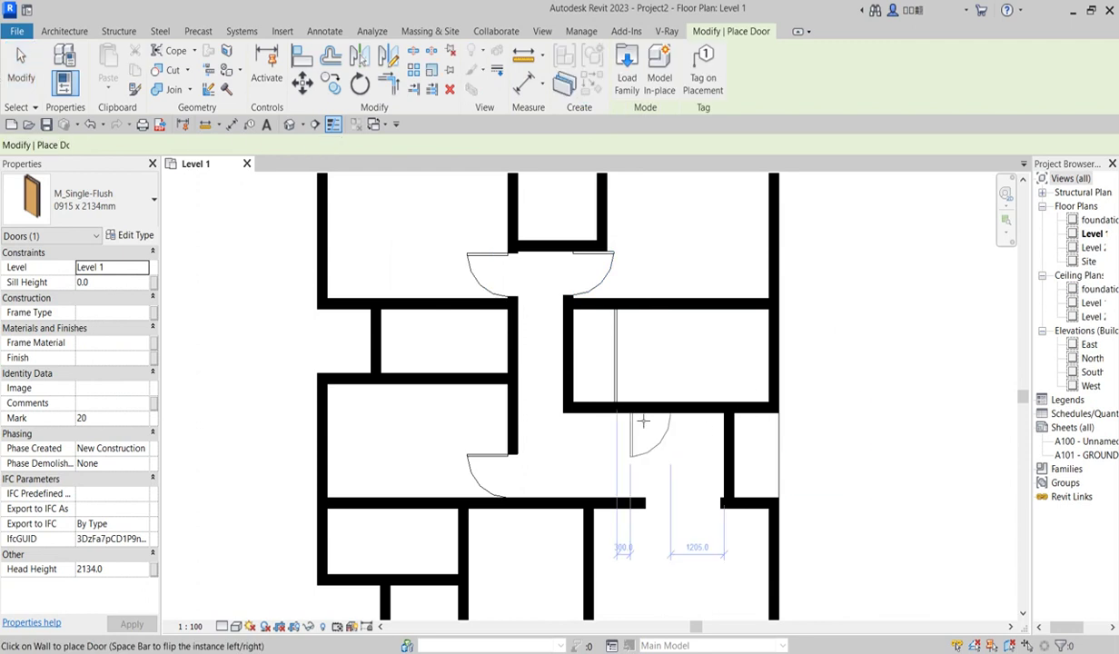
click(649, 414)
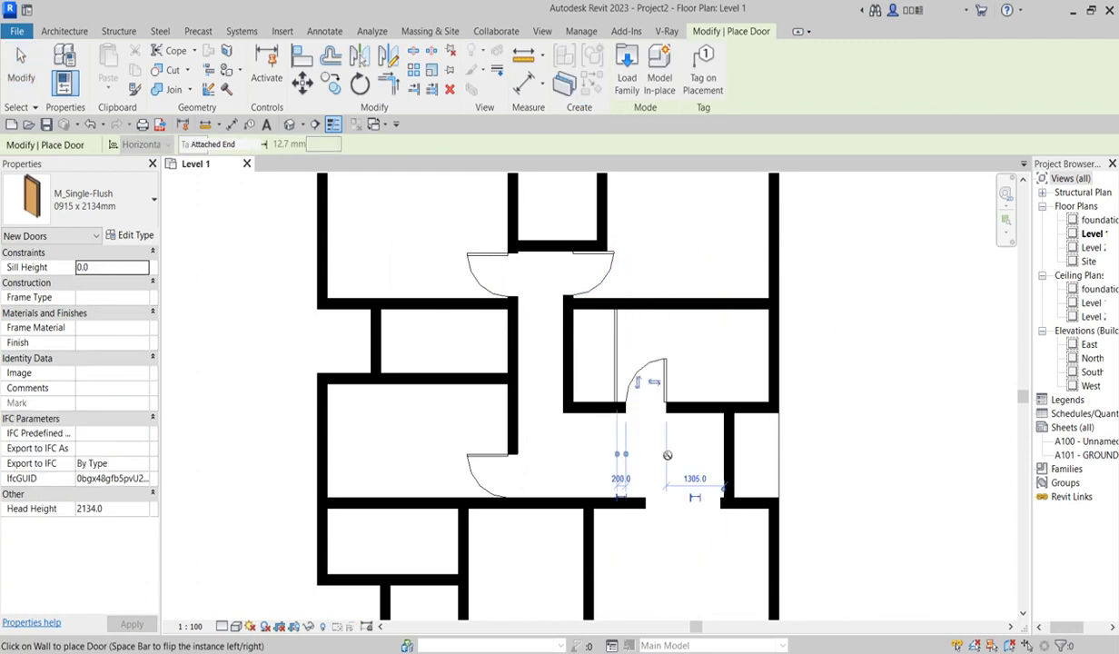
click(654, 383)
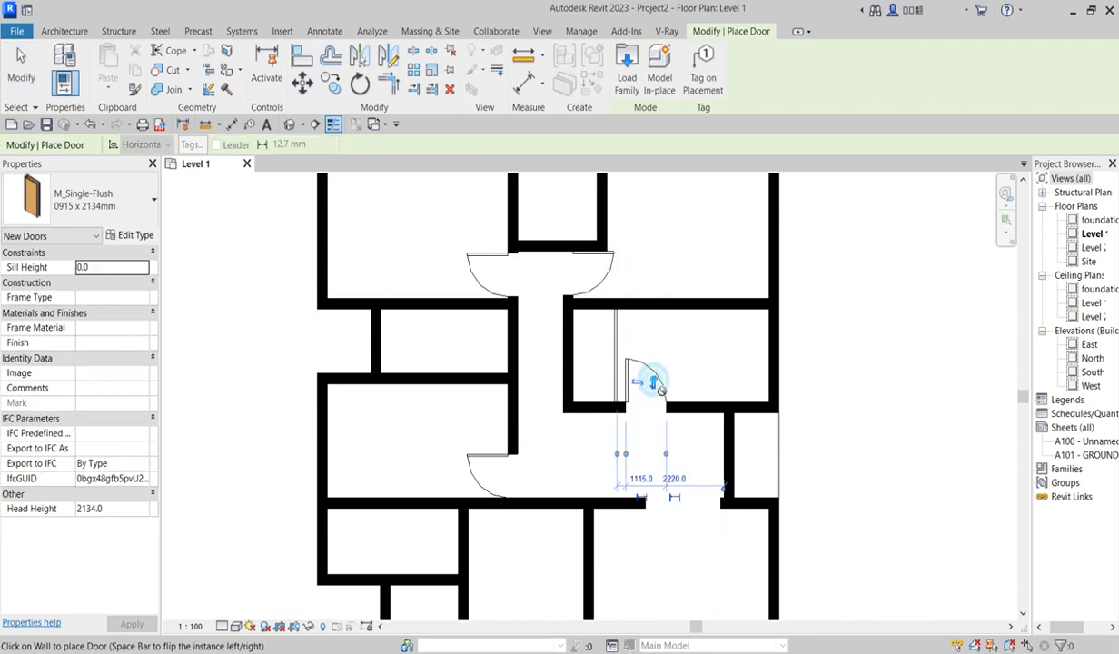
right_click(676, 397)
click(704, 407)
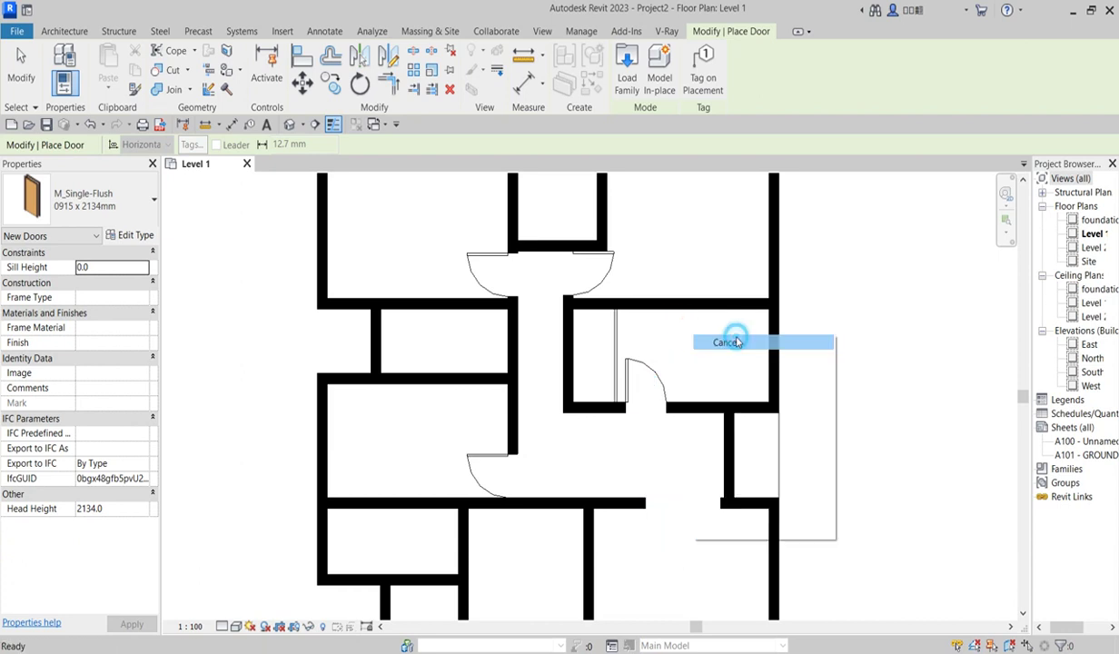
Step: Place a matching door at the lower end of the thin partition, swinging into the narrow compartment, and nudge the partition slightly right
click(643, 372)
key(c)
key(s)
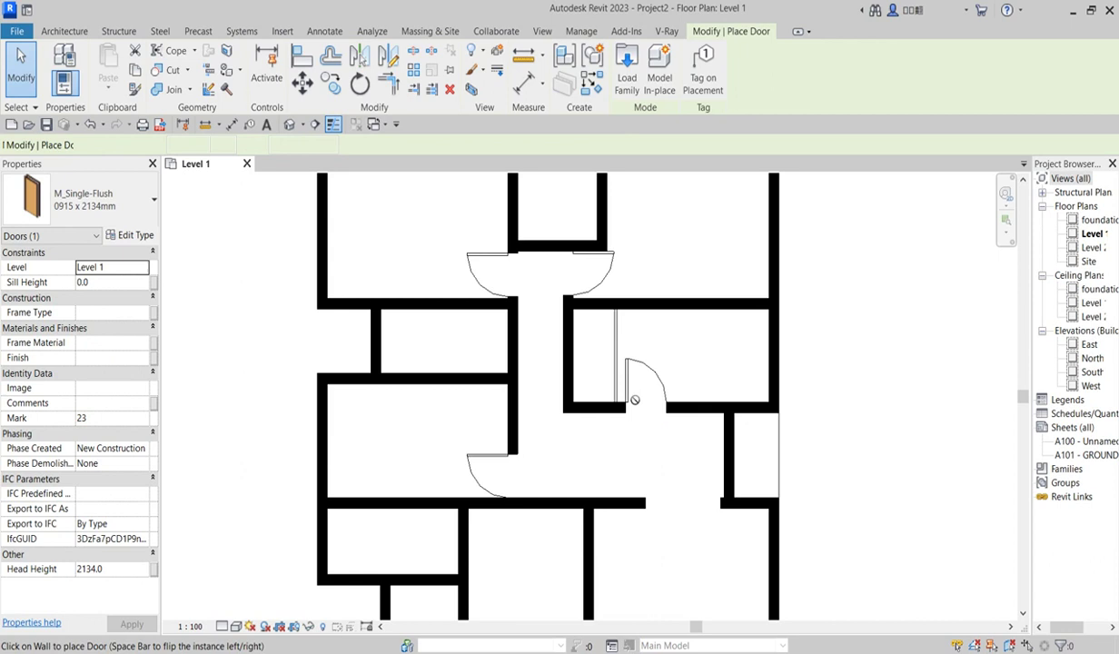
scroll(660, 324, up, 1)
right_click(656, 324)
click(676, 328)
right_click(677, 328)
click(704, 329)
click(601, 331)
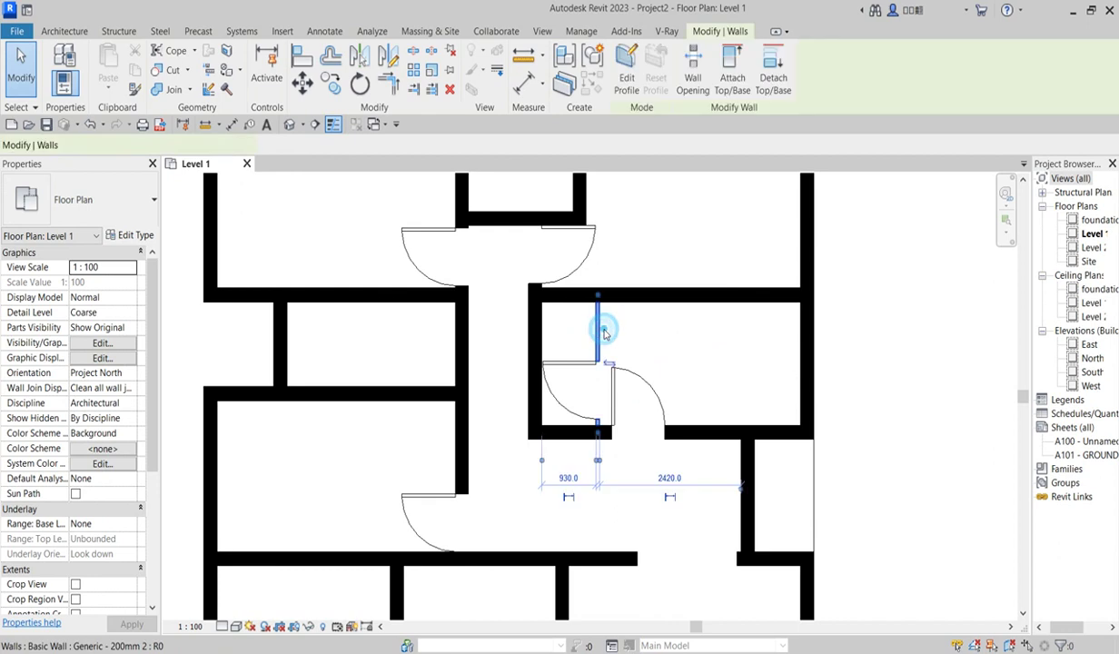
click(674, 320)
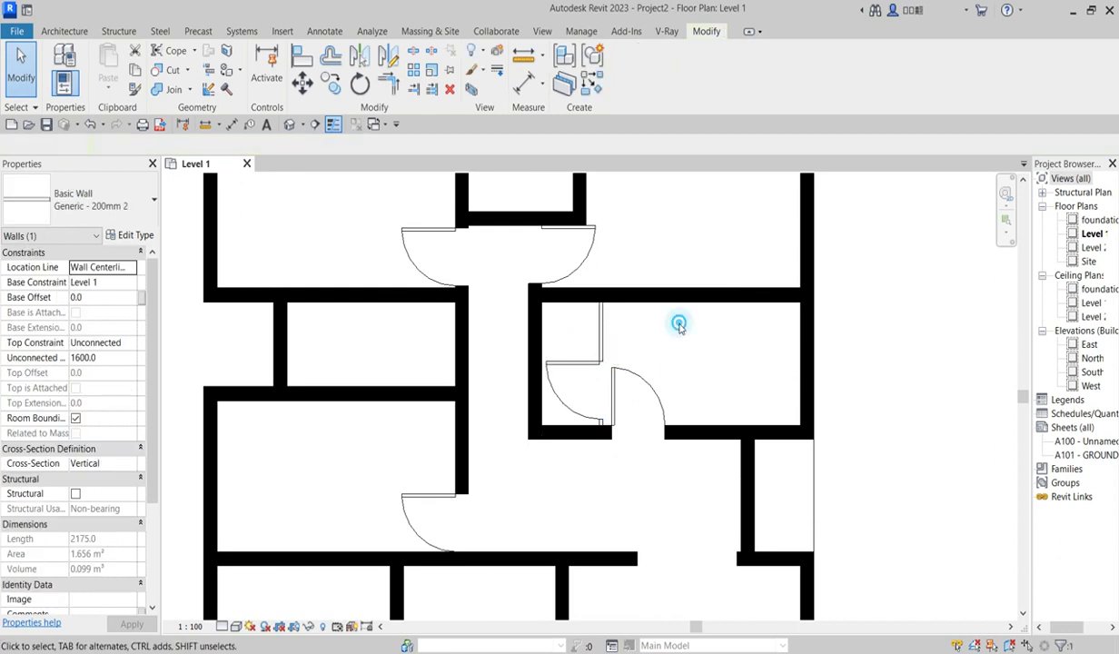
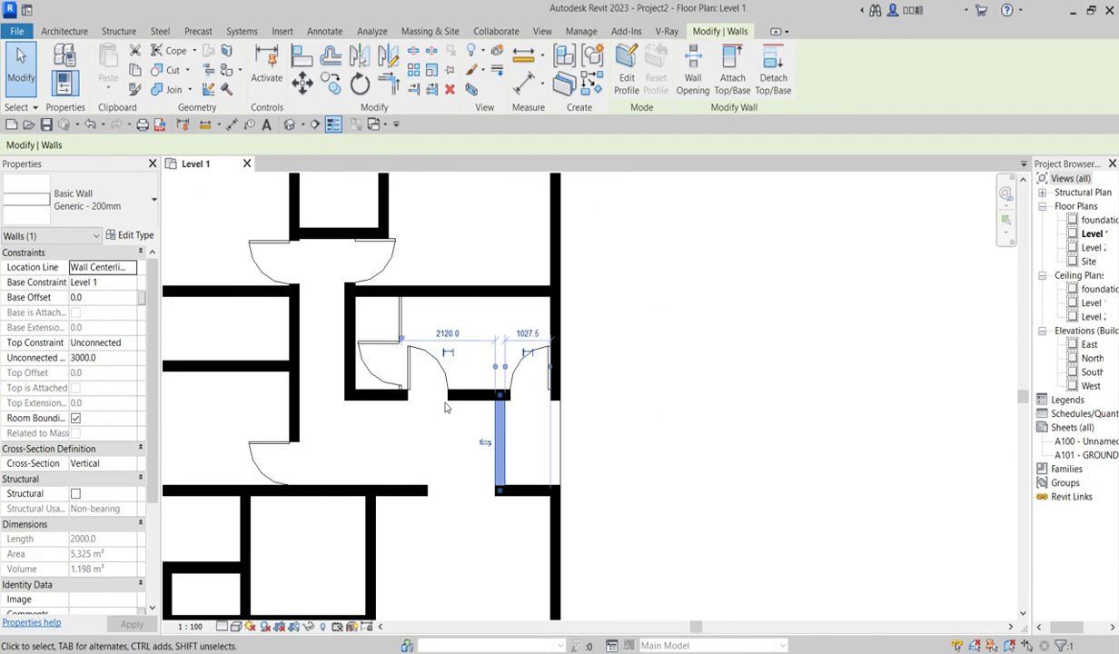
Step: Nudge the middle-right room's lower wall slightly upward and shift the thin partition's door up with it
click(467, 393)
key(Up)
key(Up)
key(Up)
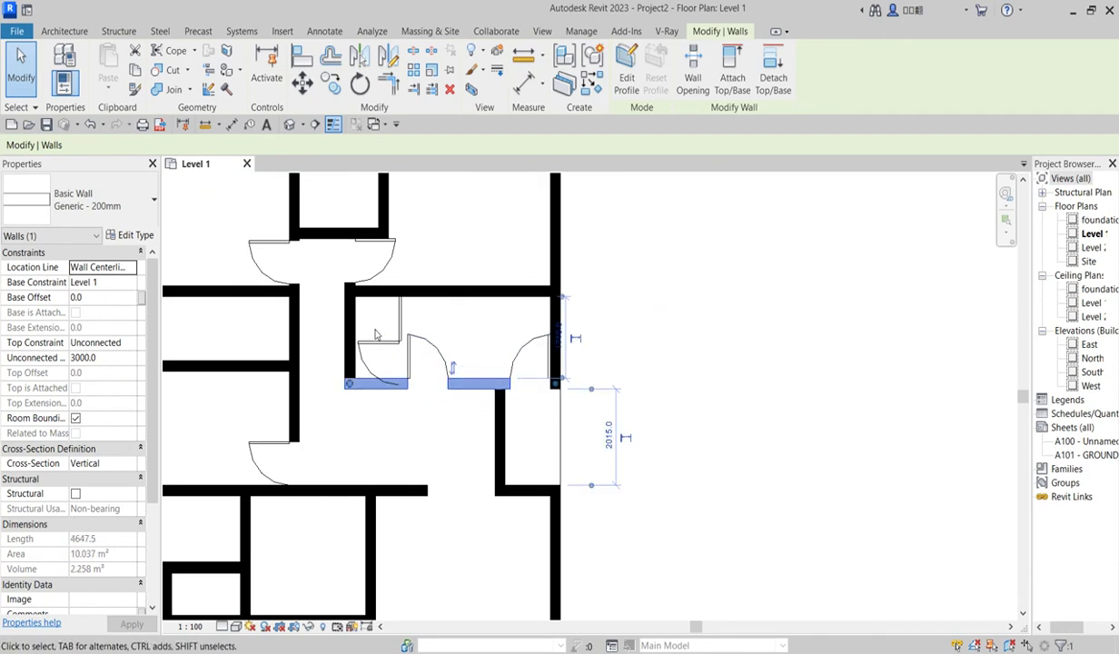
click(376, 338)
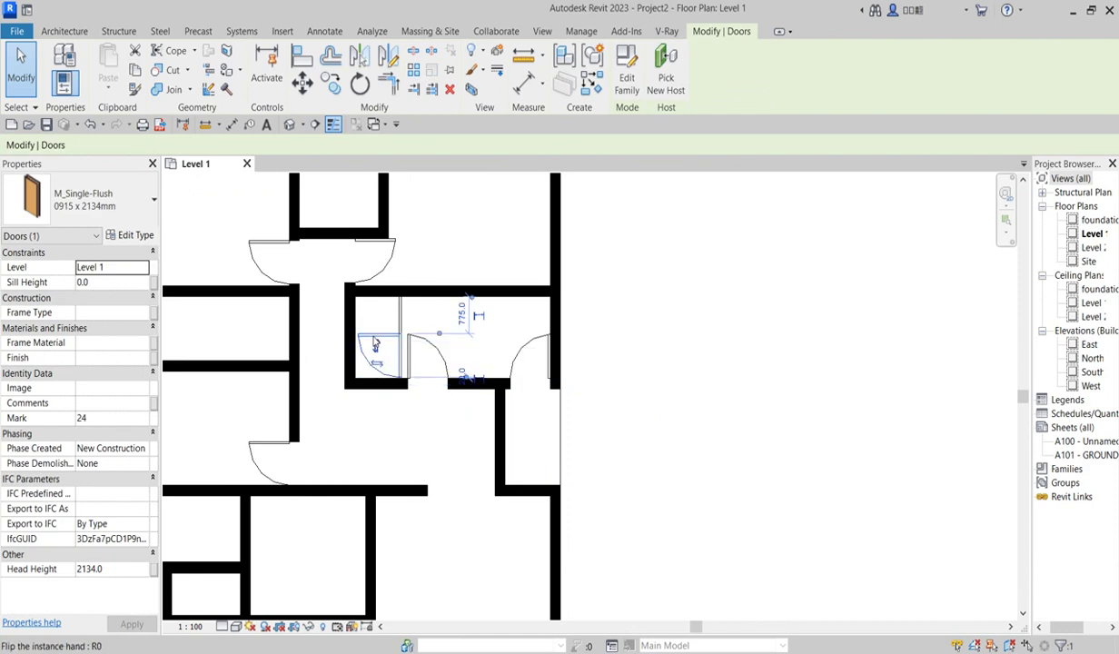
click(436, 434)
Step: Flip the hand of the middle-left room's door so its hinges sit at the lower end of the opening
scroll(434, 436, down, 3)
scroll(434, 426, up, 3)
scroll(434, 424, down, 3)
scroll(313, 409, up, 3)
click(311, 402)
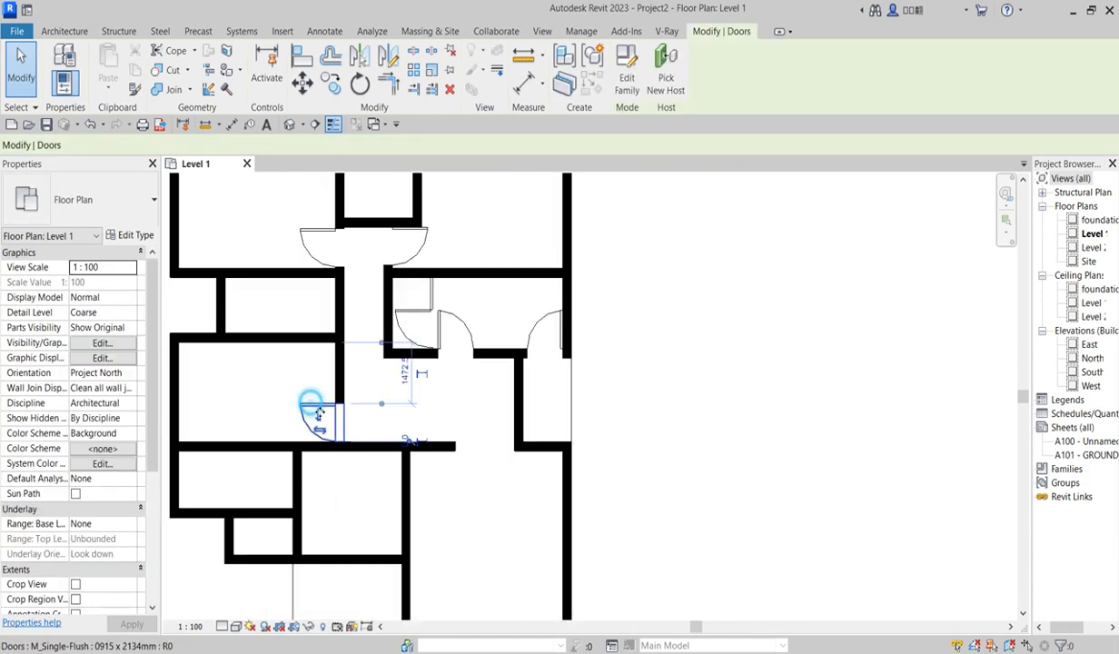
click(318, 413)
click(454, 392)
Step: Choose the M_Single-Flush 0762 x 2032mm type for new doors and set its type width to 750 and height to 2100
scroll(456, 392, down, 2)
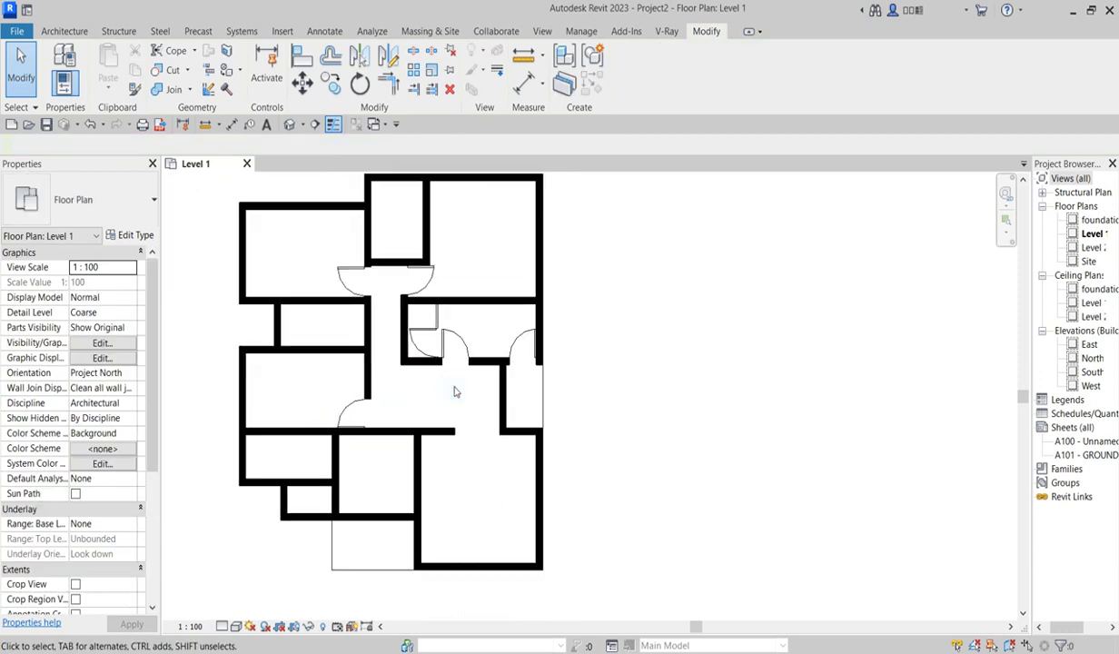
scroll(445, 436, up, 2)
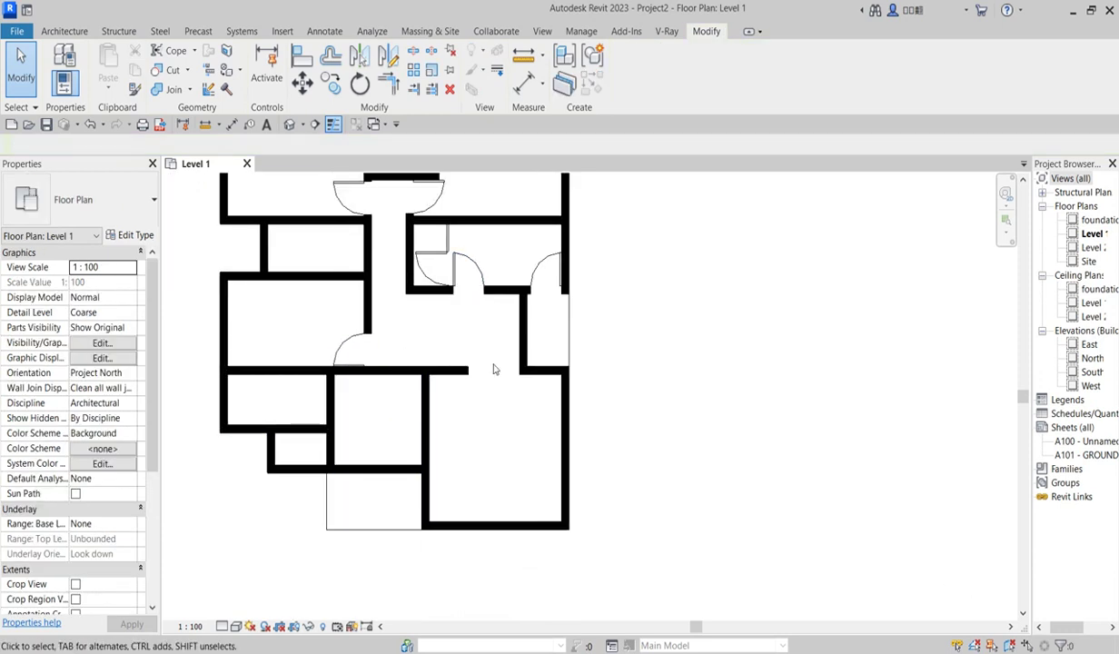
scroll(490, 367, down, 2)
scroll(392, 313, up, 2)
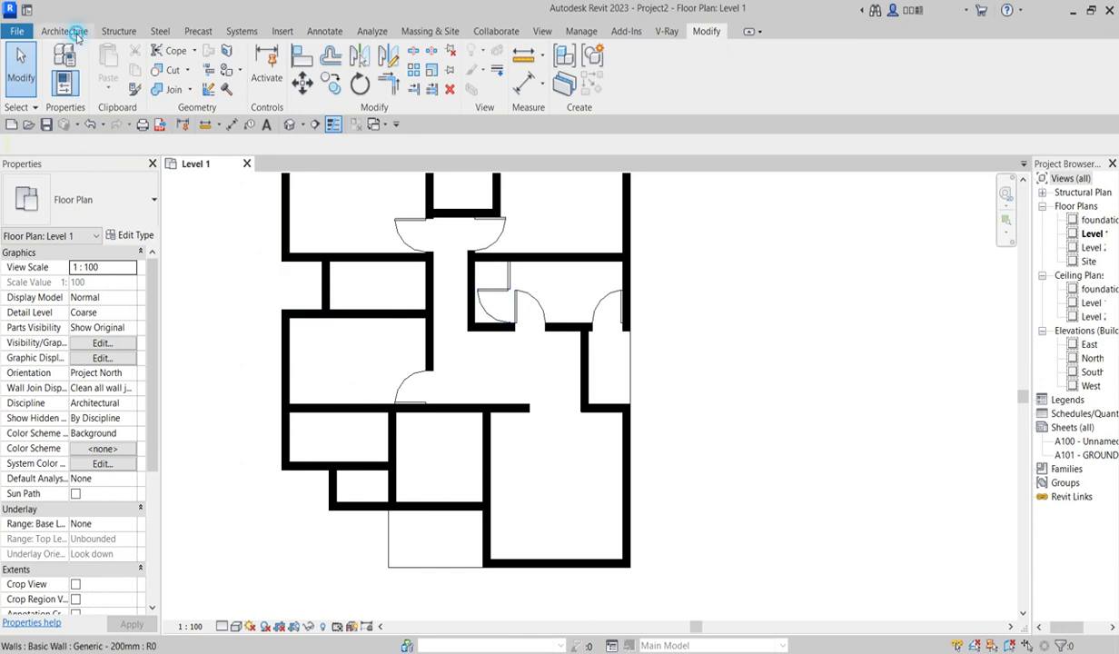
click(71, 32)
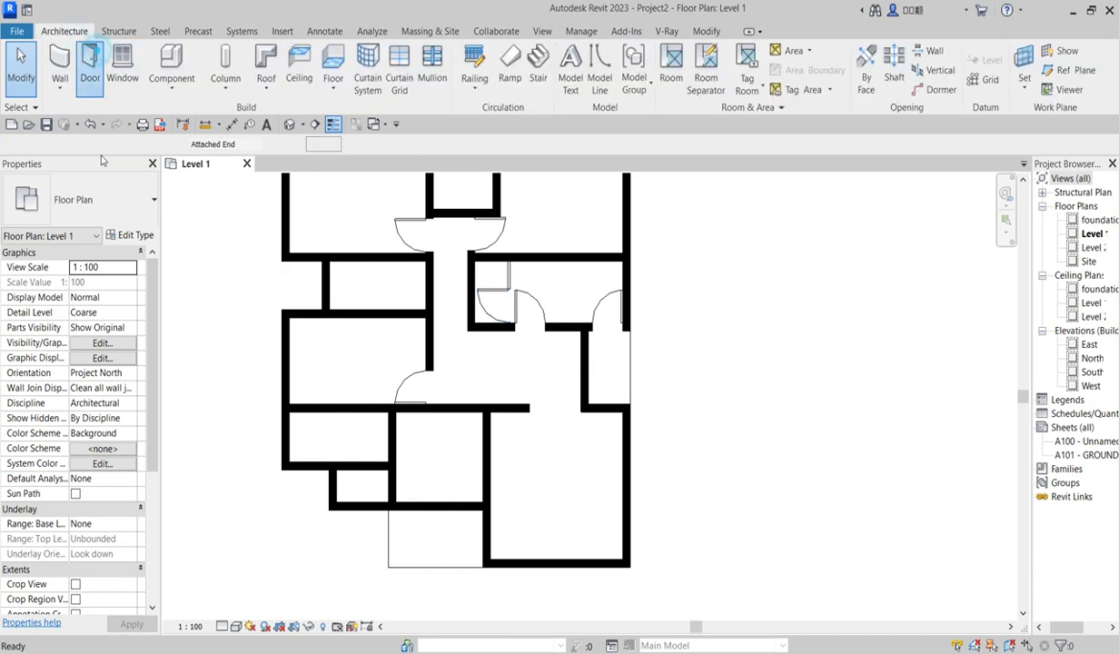
click(90, 62)
click(145, 208)
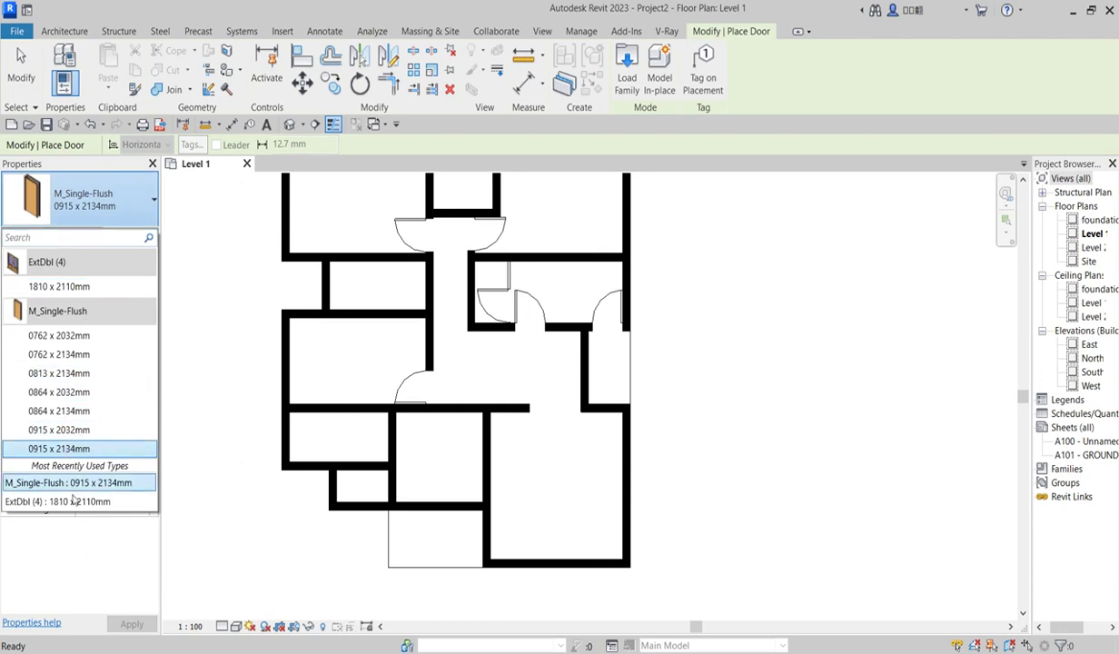
click(55, 337)
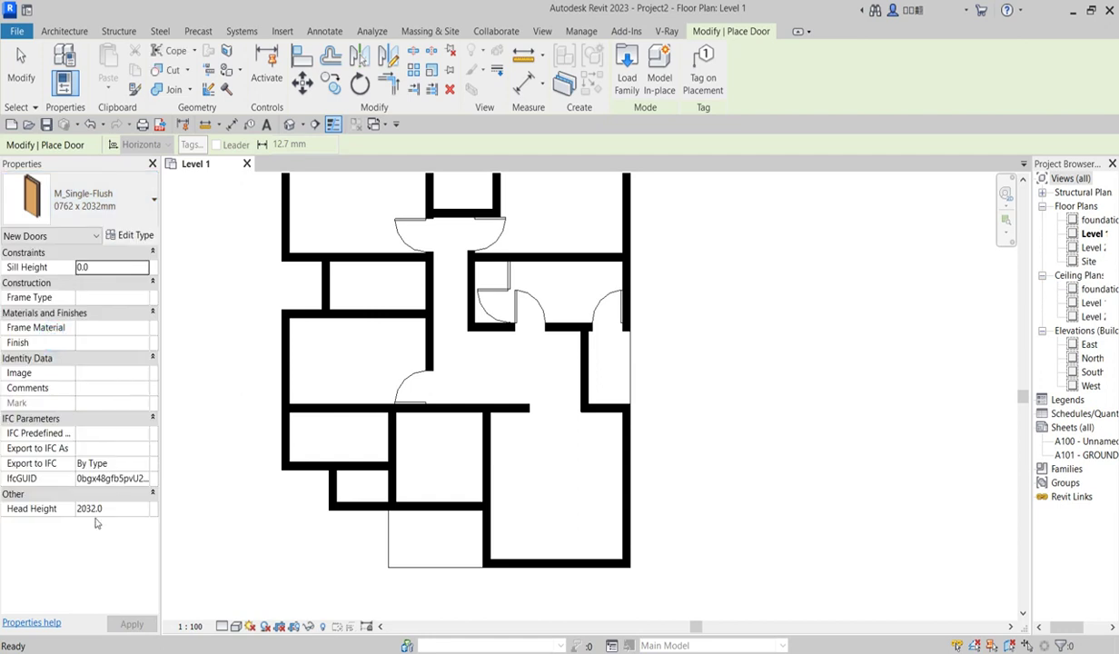
click(141, 235)
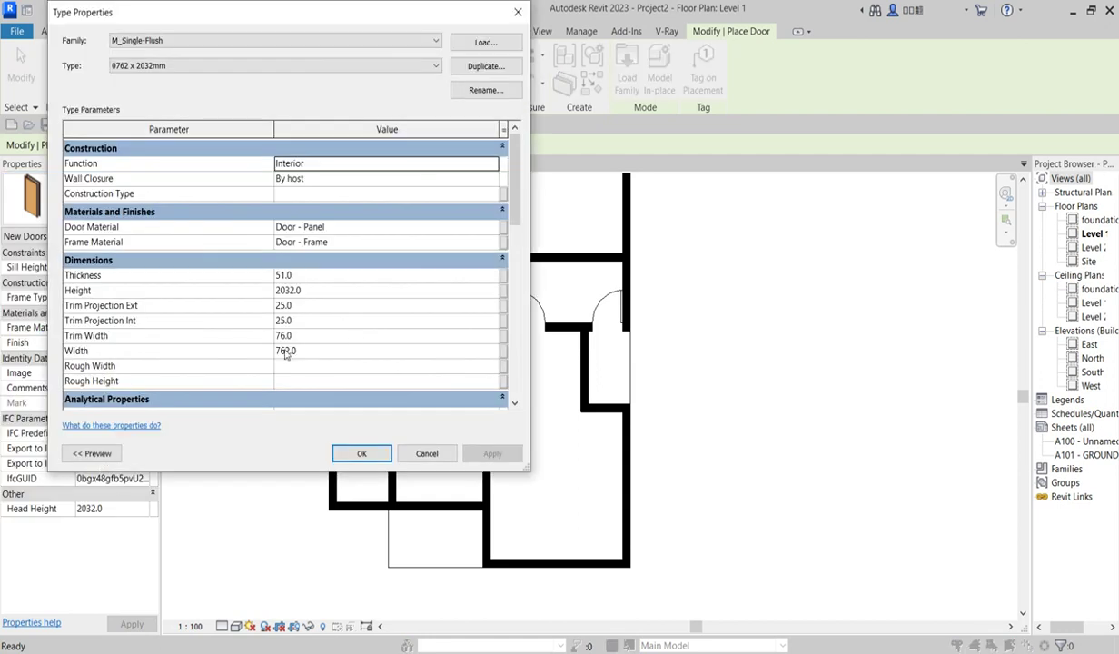
click(308, 349)
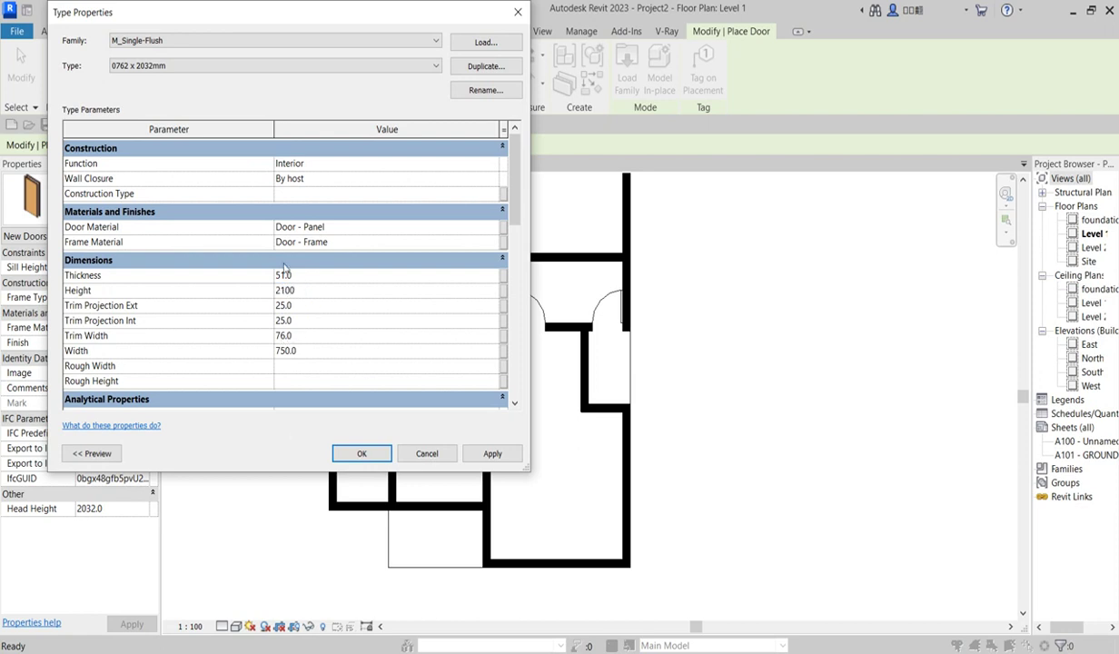
click(360, 454)
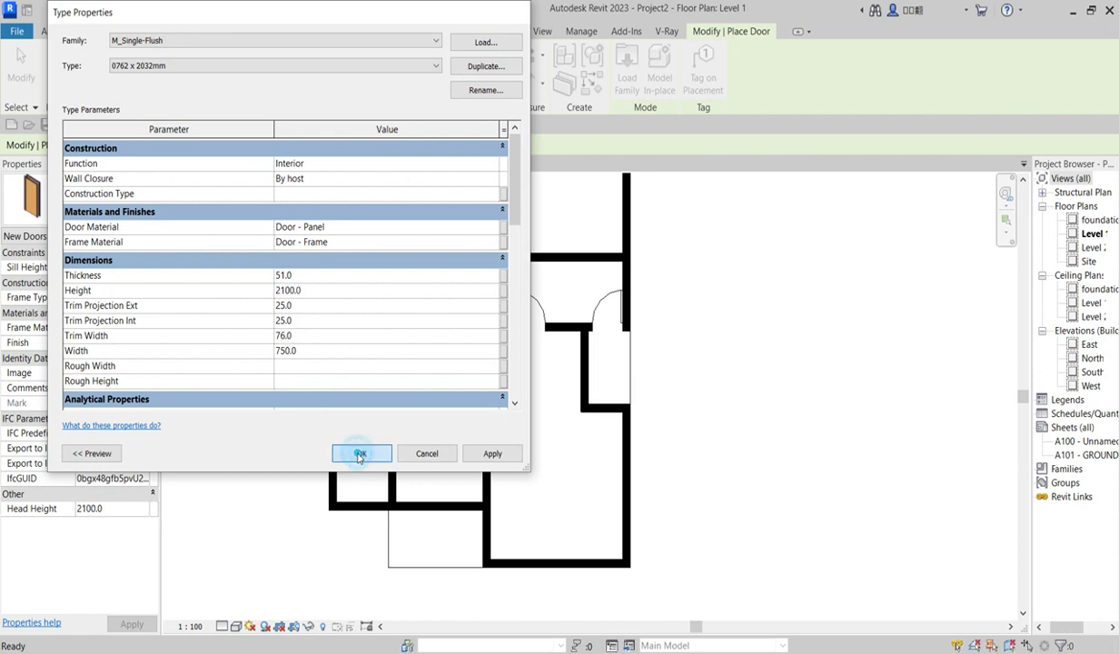
Step: Place one such door in the right wall of the small bottom compartment and one in the top-middle room's right wall, 200 mm from its lower wall
scroll(405, 493, up, 2)
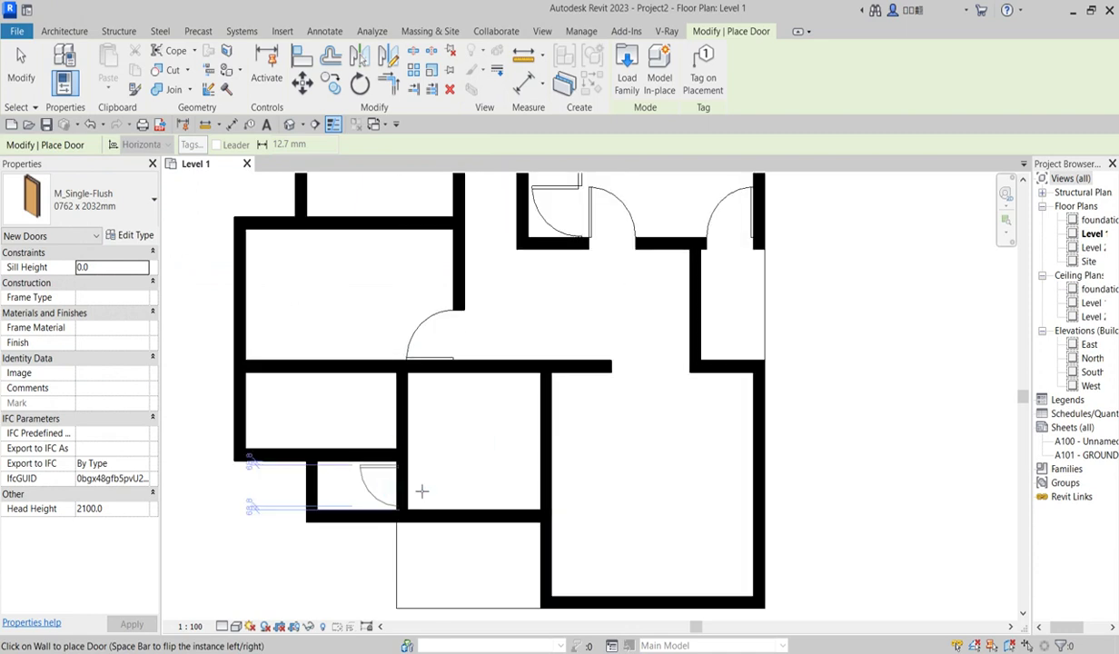
scroll(421, 491, down, 3)
scroll(552, 289, up, 3)
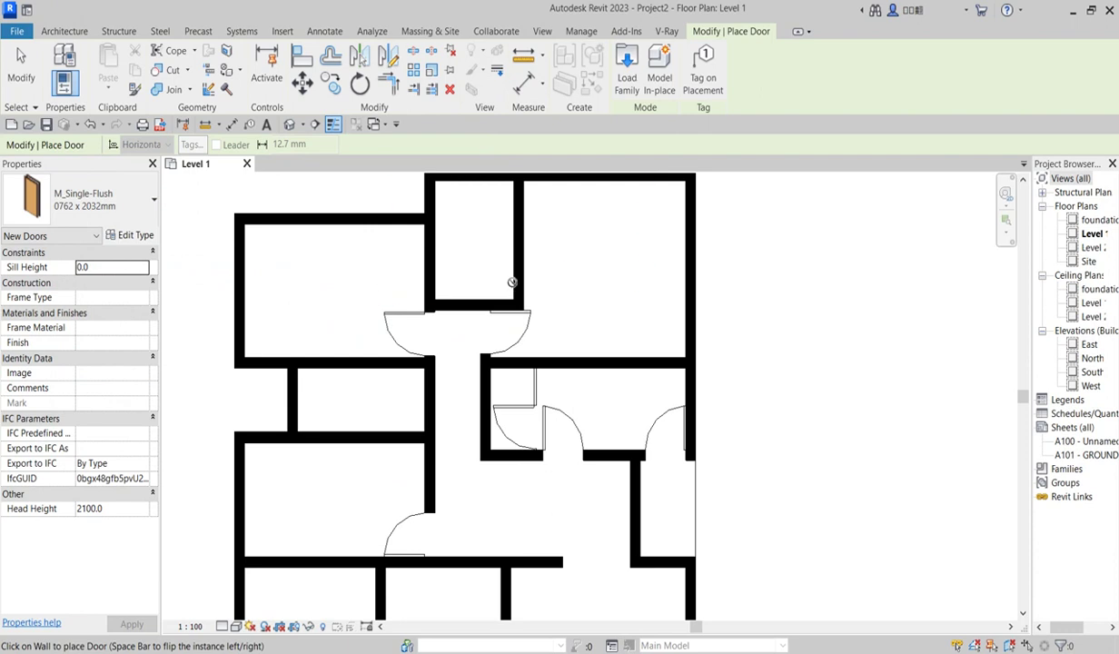
click(513, 269)
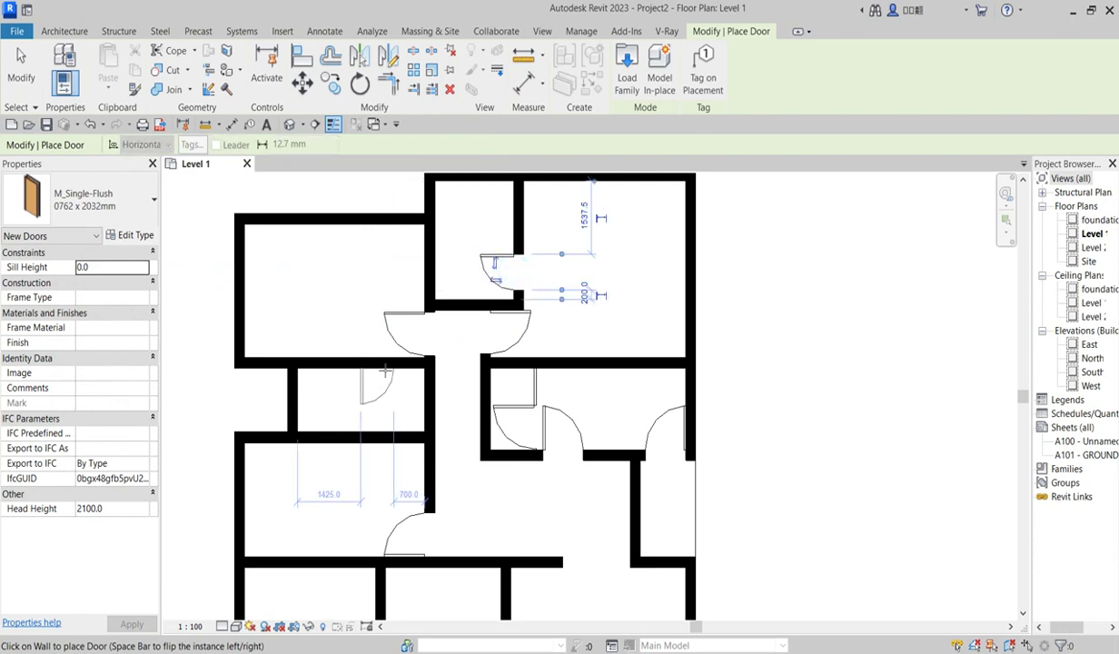
Step: Place matching doors in the lower walls of the upper-left room, 900 mm from the corner, and middle-left room, 700 mm from the partition, swinging downward
click(370, 368)
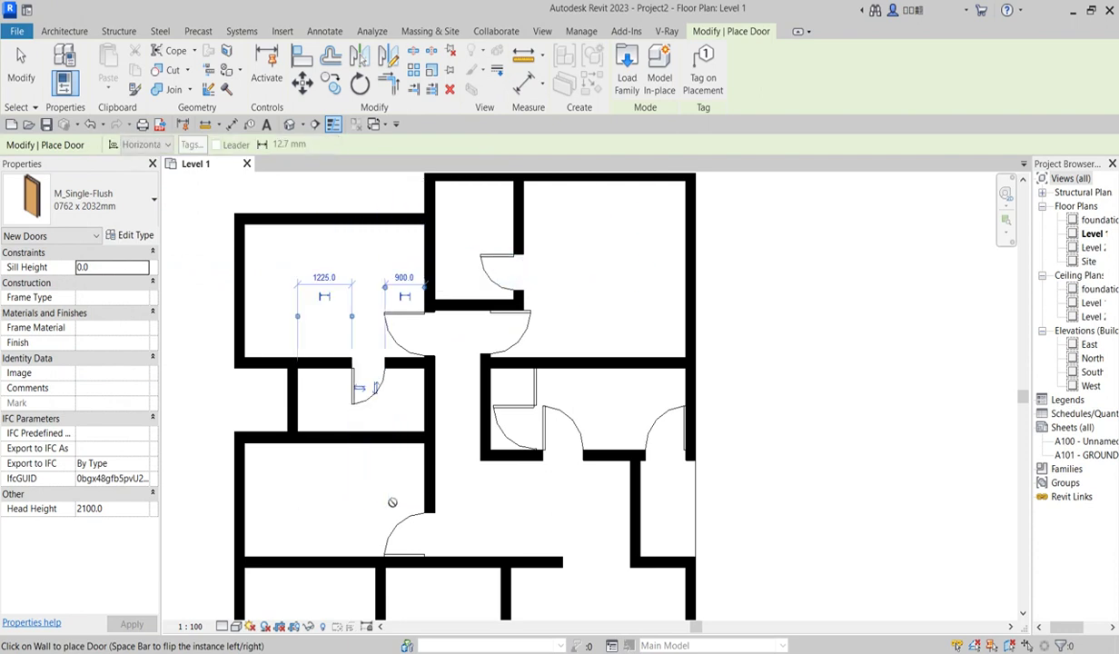
scroll(392, 499, down, 3)
scroll(335, 466, up, 2)
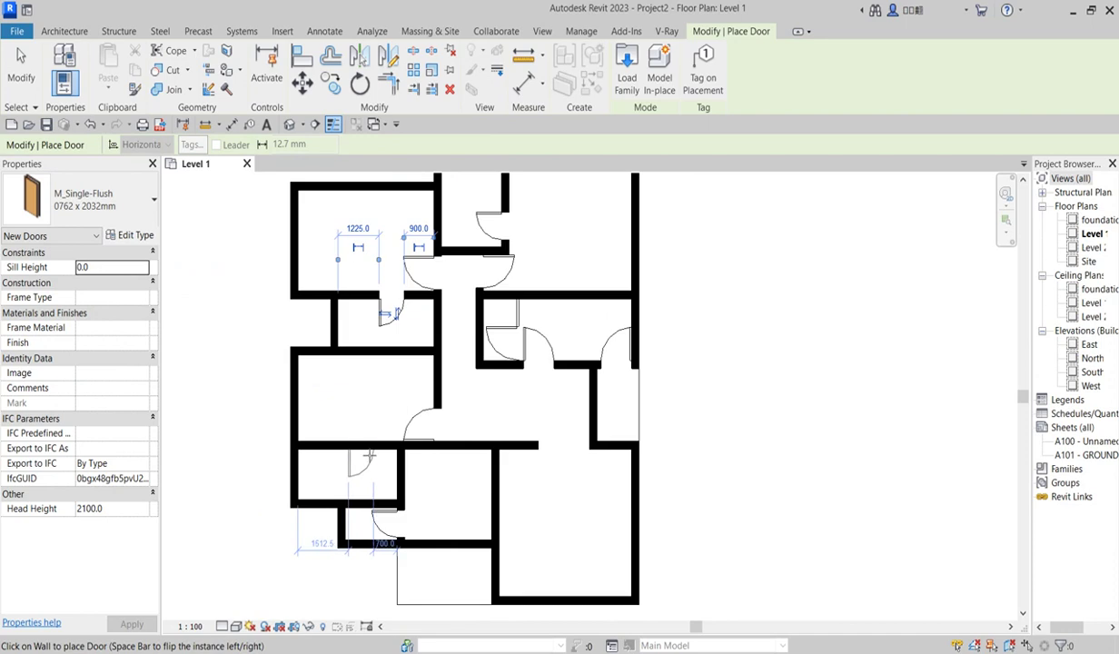
scroll(517, 500, down, 2)
scroll(536, 490, up, 2)
right_click(534, 479)
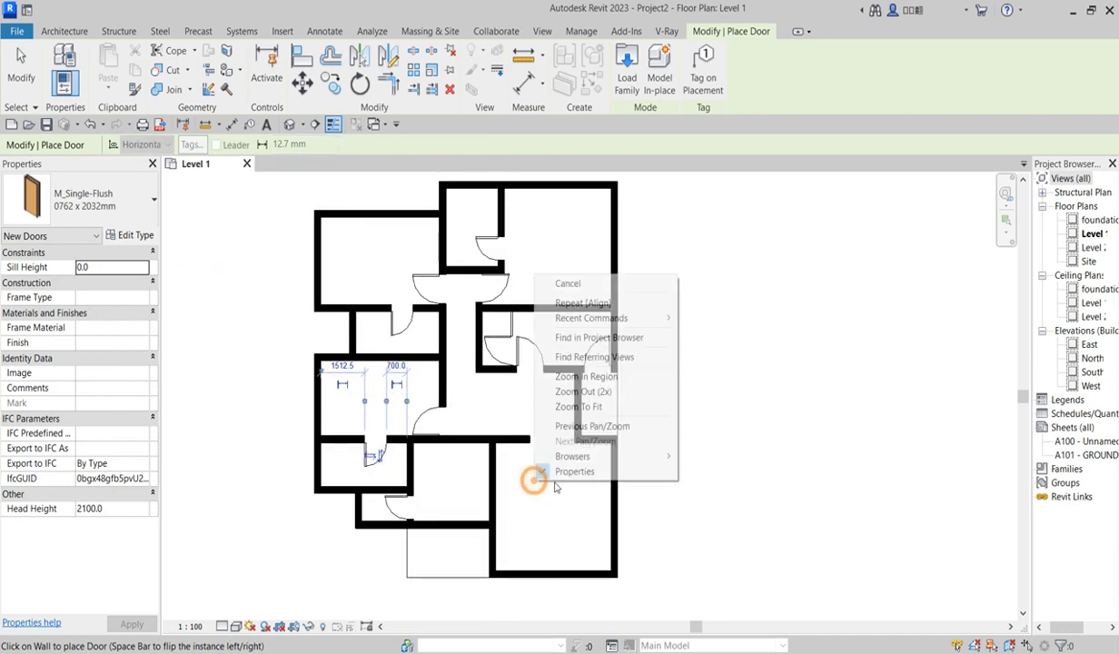
click(567, 284)
right_click(555, 269)
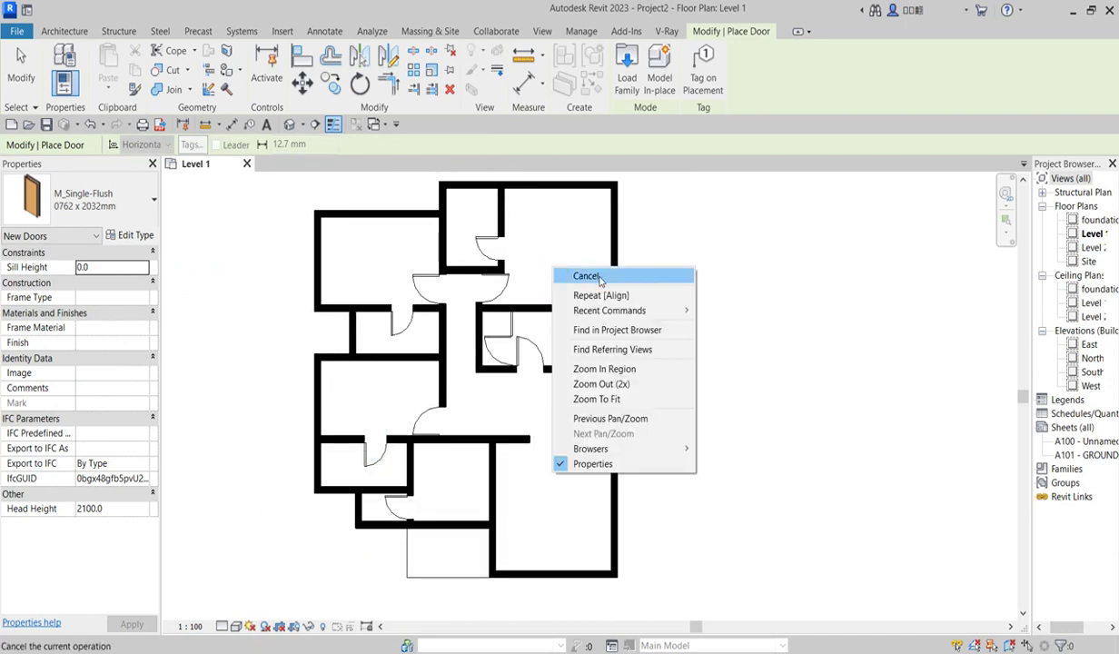
click(587, 276)
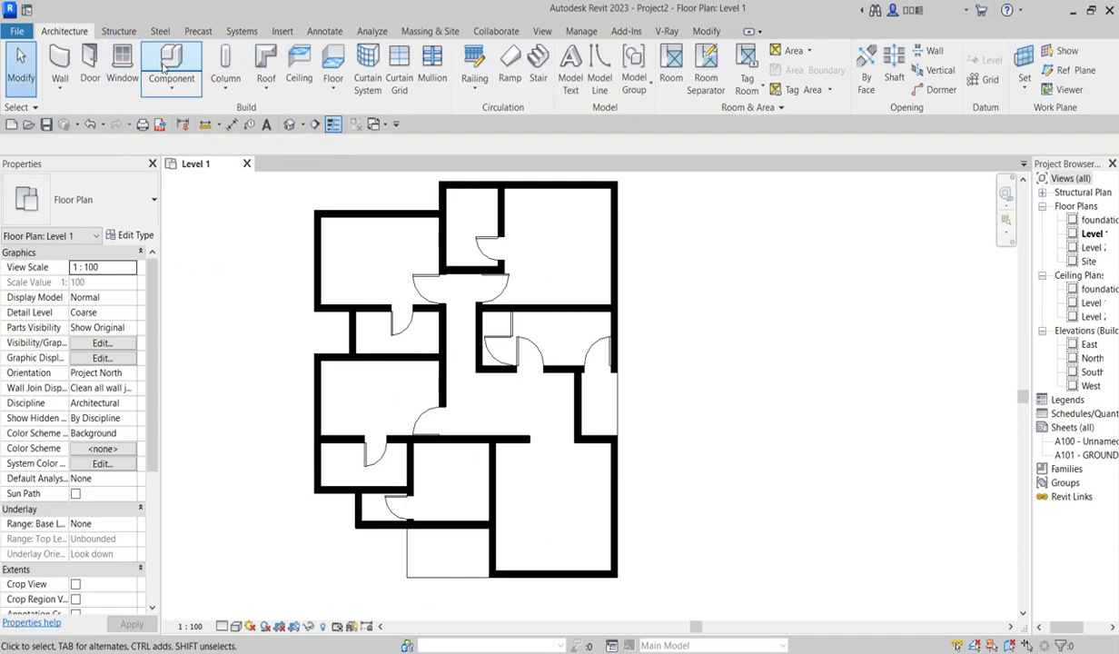
Step: Start placing a door of the ExtDbl (4) 1810 x 2110mm type
click(87, 78)
click(123, 205)
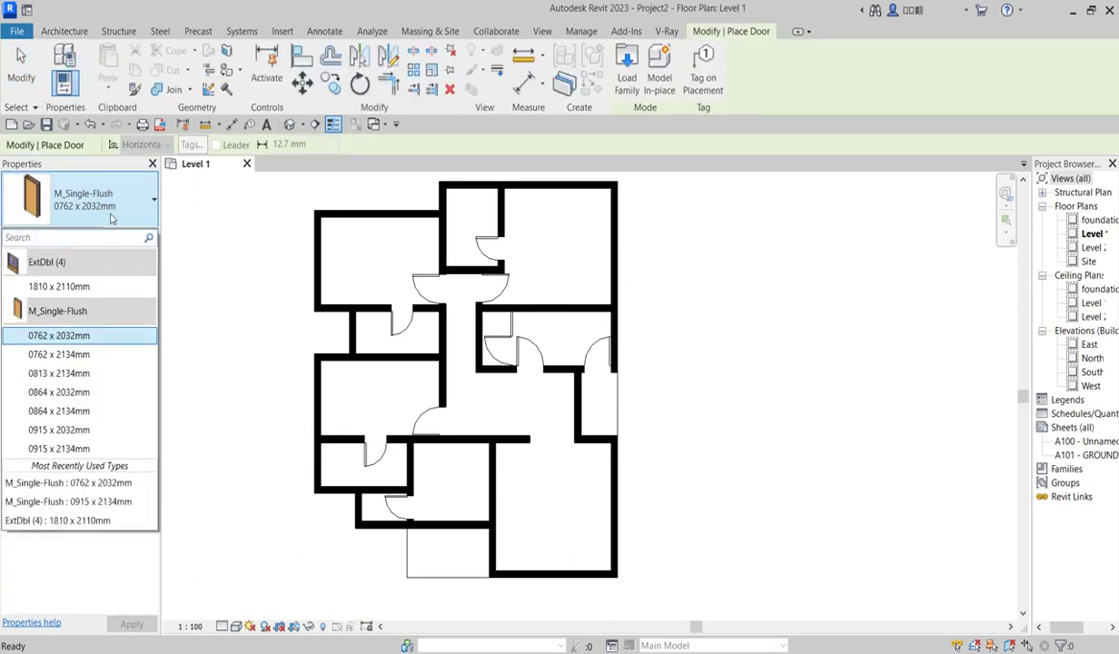
click(60, 287)
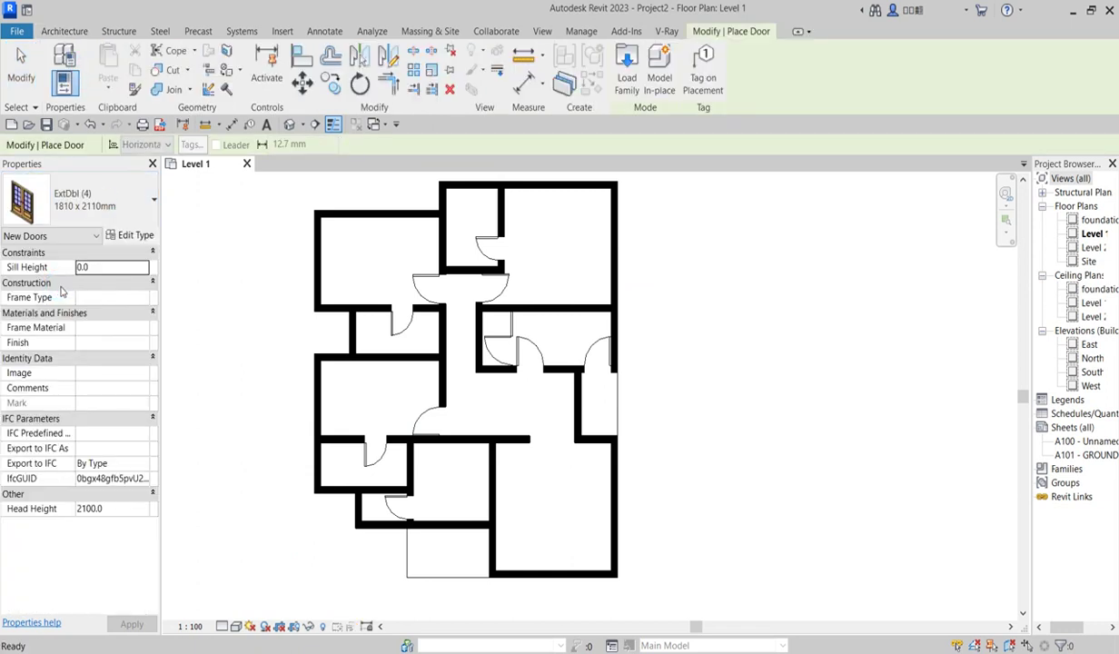
Step: Place ExtDbl (4) 1810 x 2110mm doors in the entrance room's porch wall, about 200 mm from its corner, and east wall, about 300 mm from the upper corner
click(132, 235)
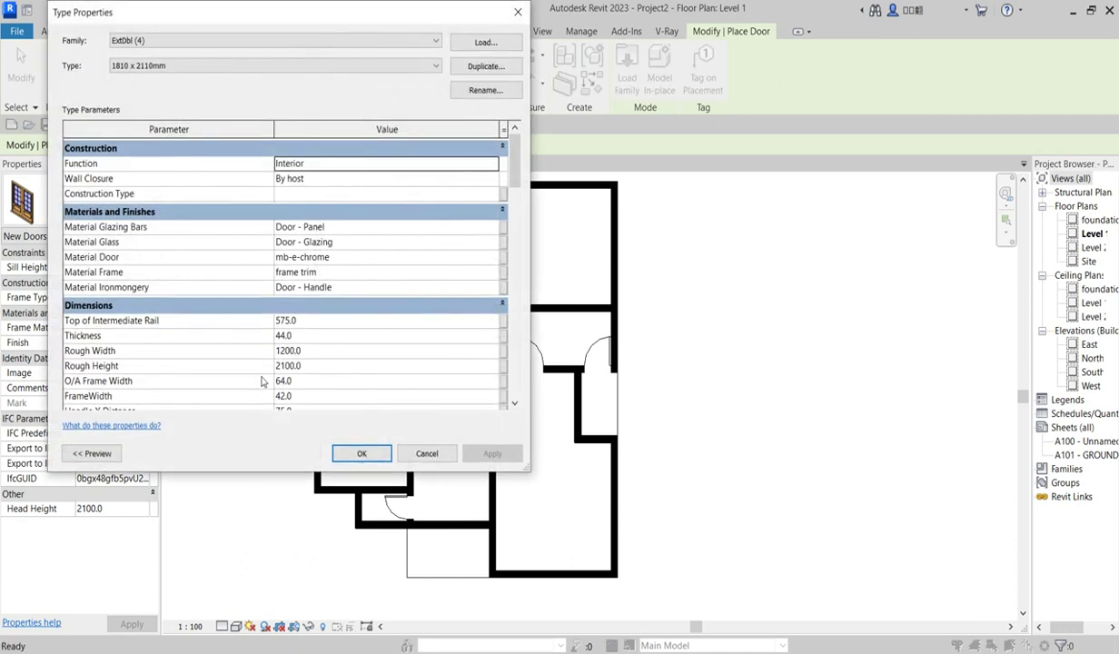
click(361, 453)
scroll(467, 536, up, 3)
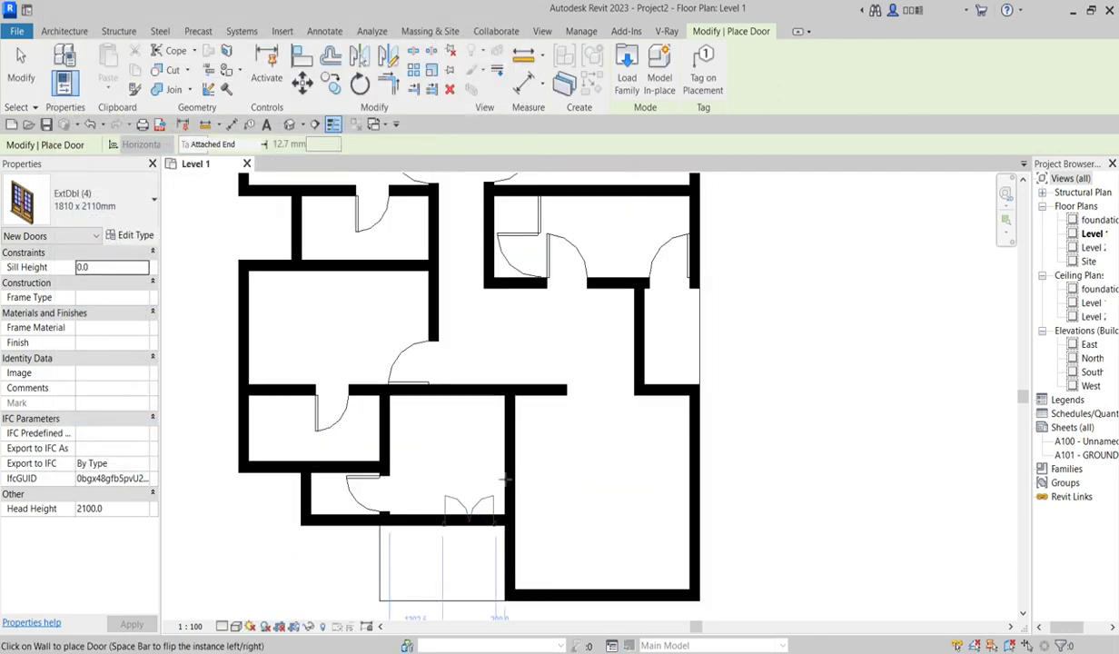
scroll(519, 445, up, 2)
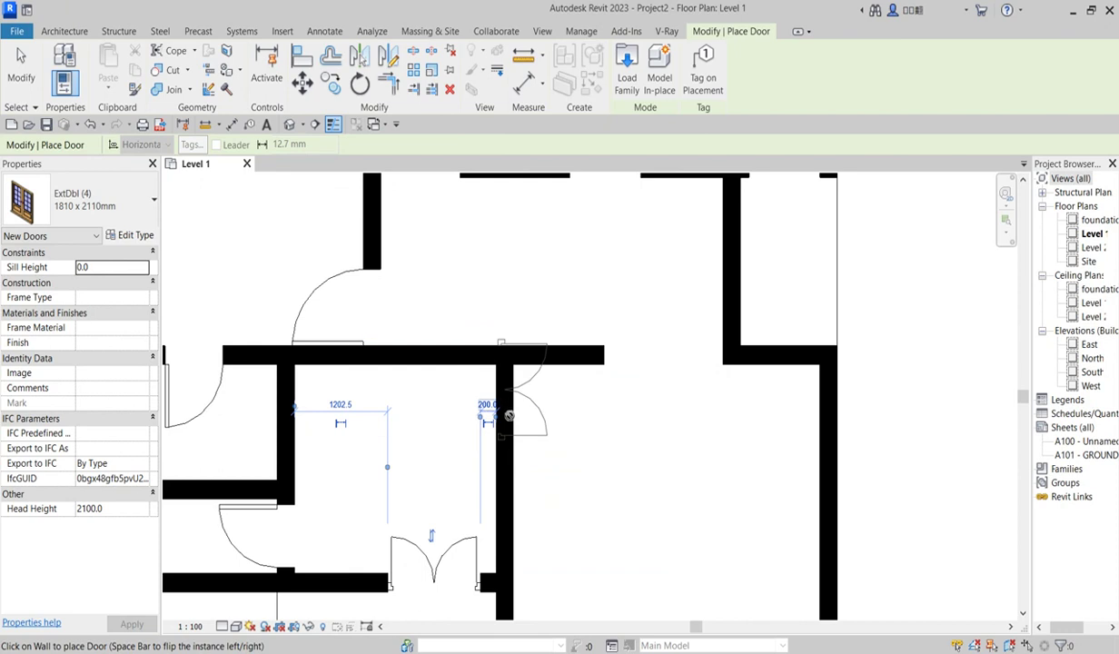
scroll(518, 435, down, 3)
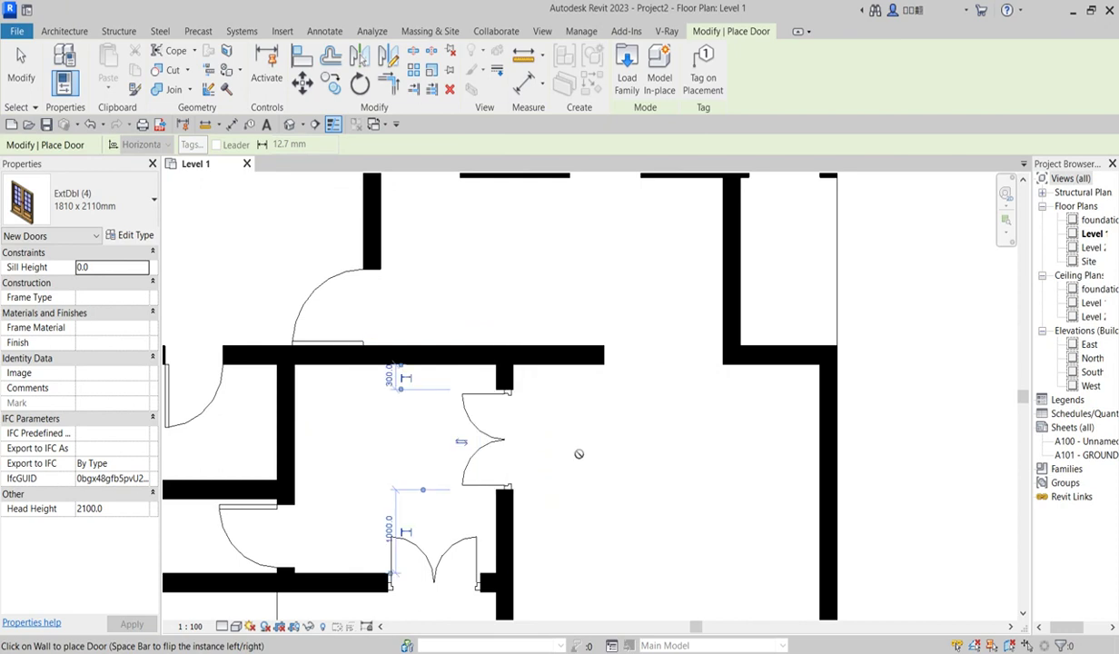
right_click(582, 448)
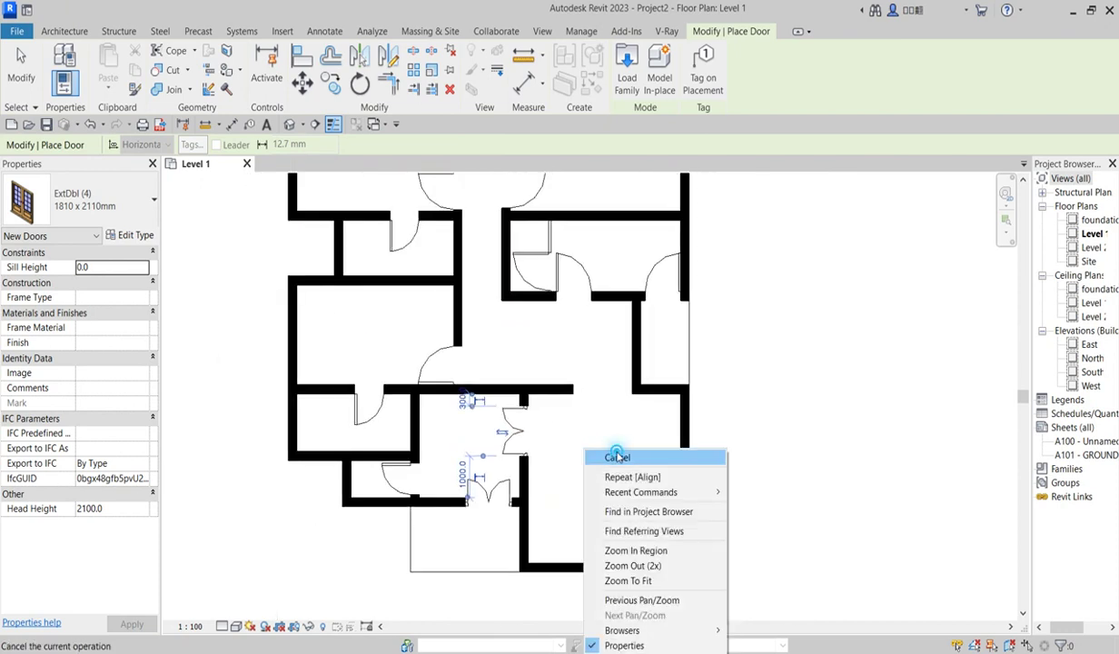
key(Escape)
scroll(579, 453, down, 3)
right_click(582, 452)
click(604, 456)
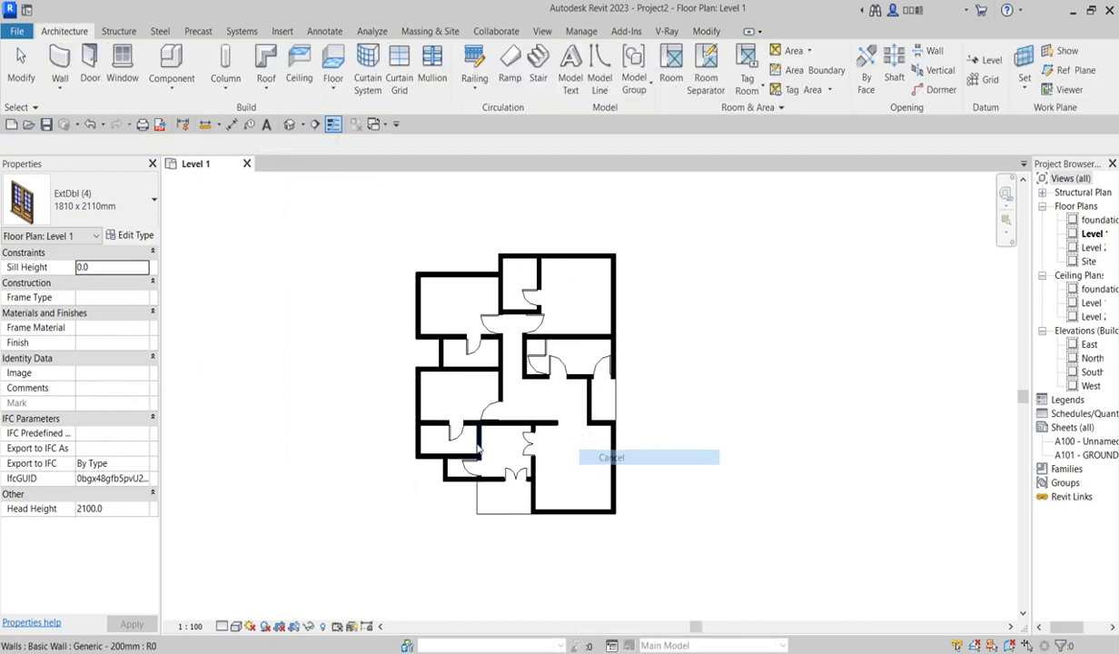
Step: Flip the facing of the double door between the entrance room and the large lower room so it opens into the large room
scroll(521, 441, up, 3)
click(523, 444)
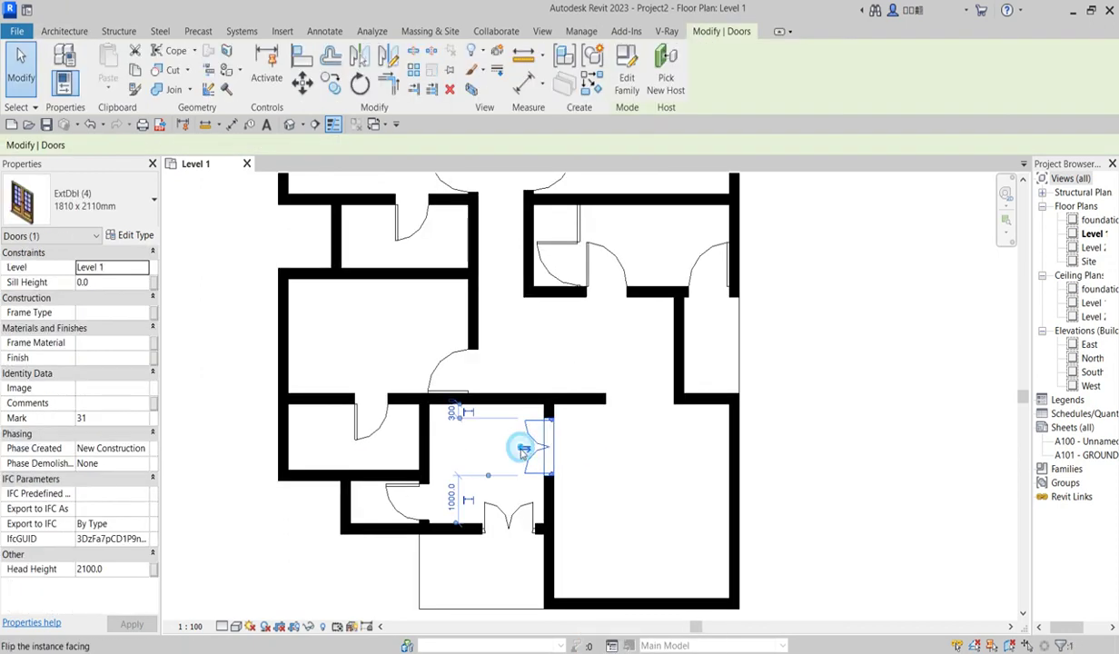
click(524, 447)
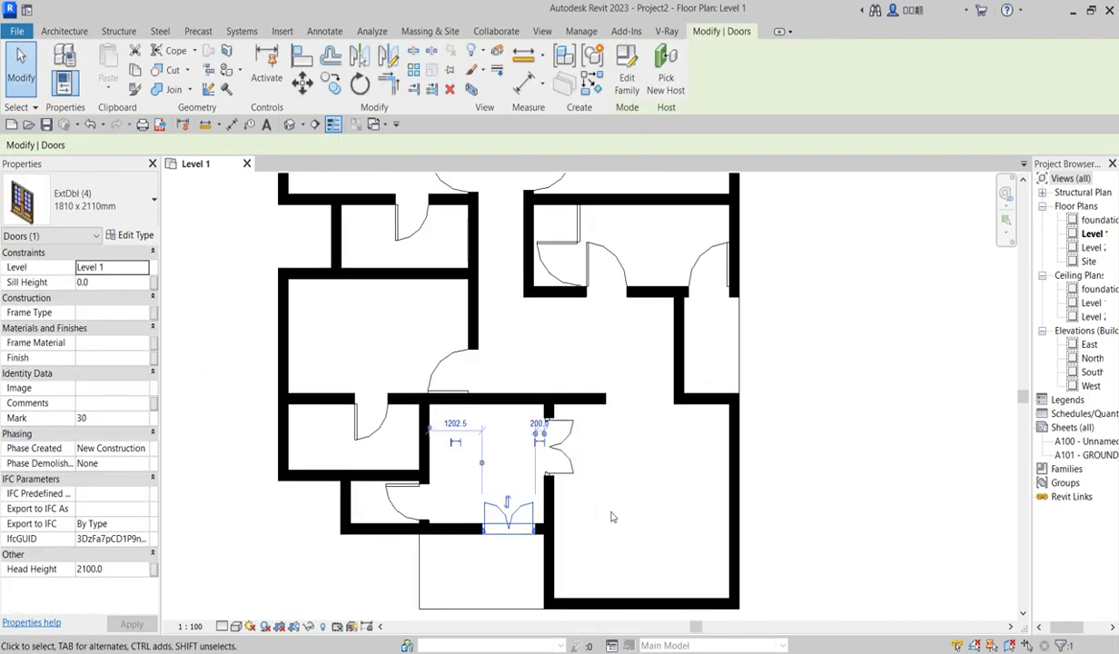
key(Escape)
scroll(539, 468, down, 1)
scroll(570, 531, down, 3)
scroll(566, 537, up, 2)
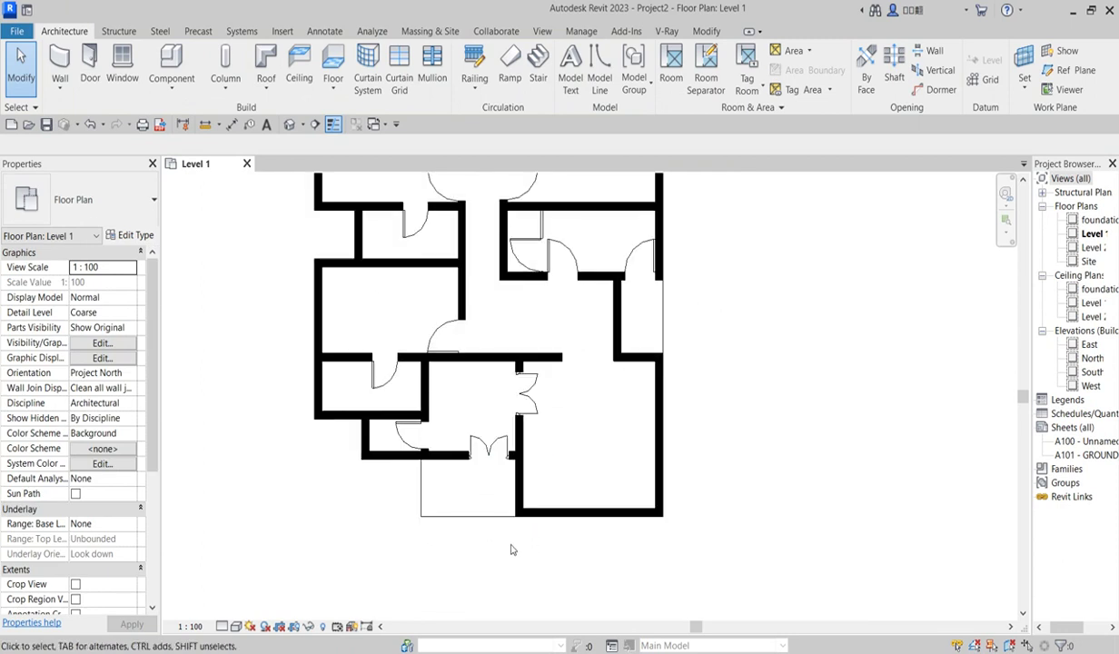
Step: Choose the M_Window-Casement-Double 1200 x 1500mm type for window placement and set its head height to 2100
scroll(511, 549, down, 2)
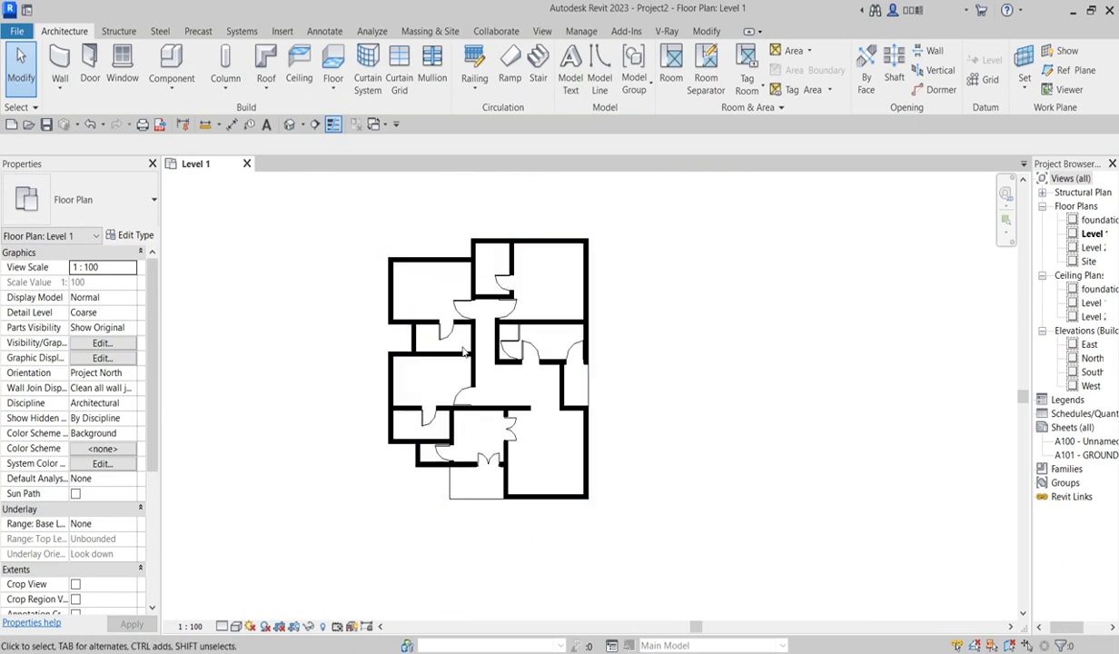
scroll(477, 349, up, 1)
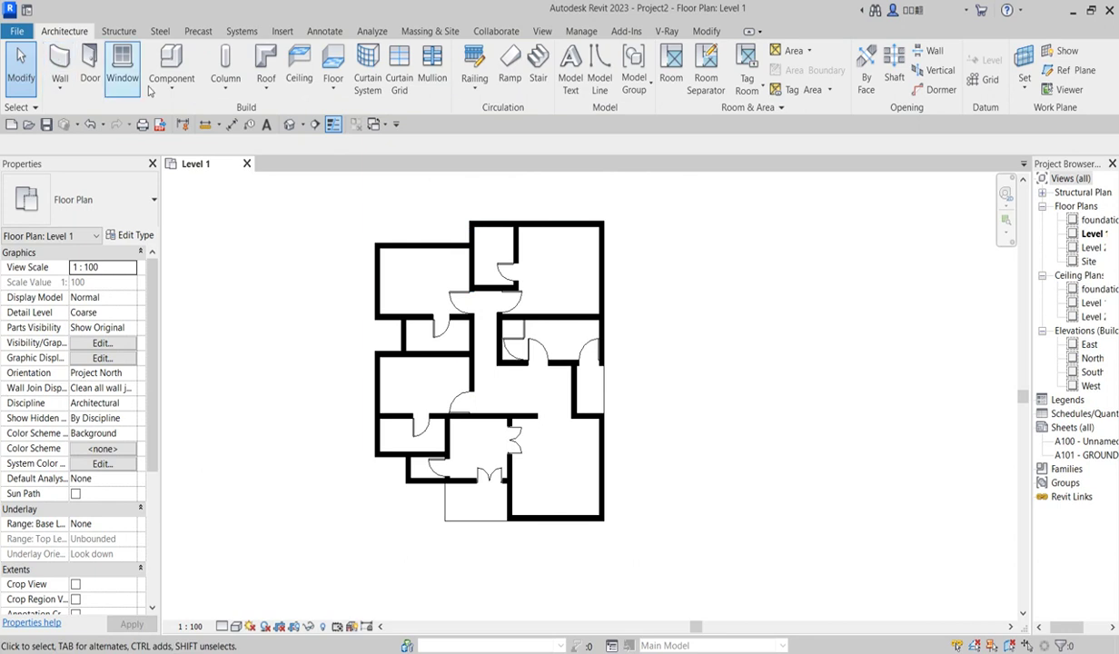
click(124, 69)
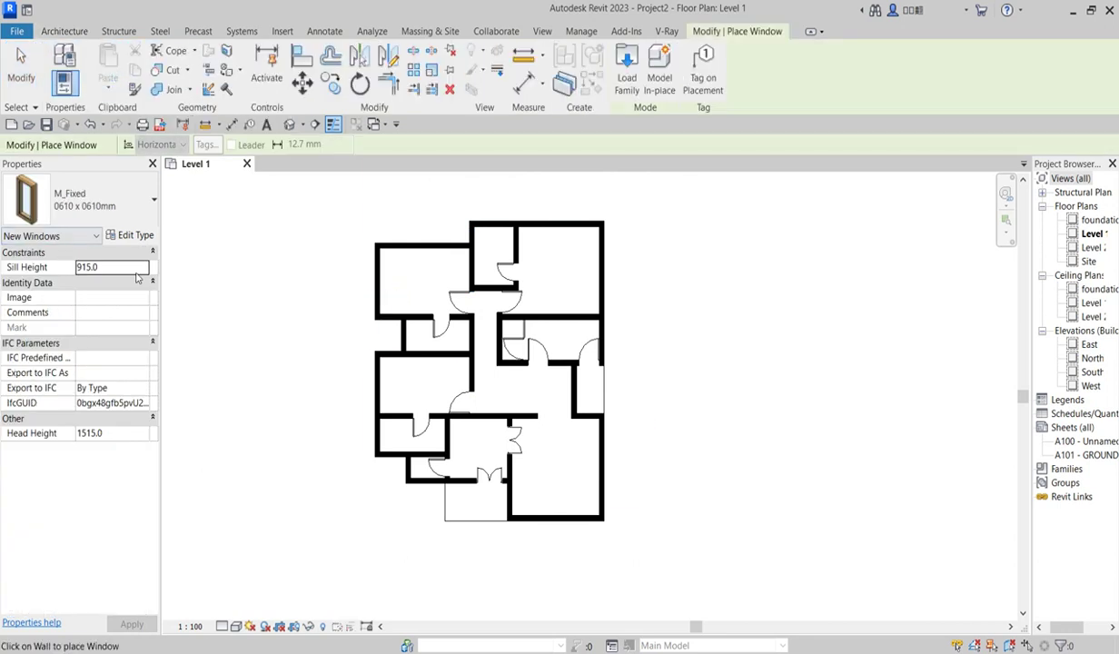
click(154, 201)
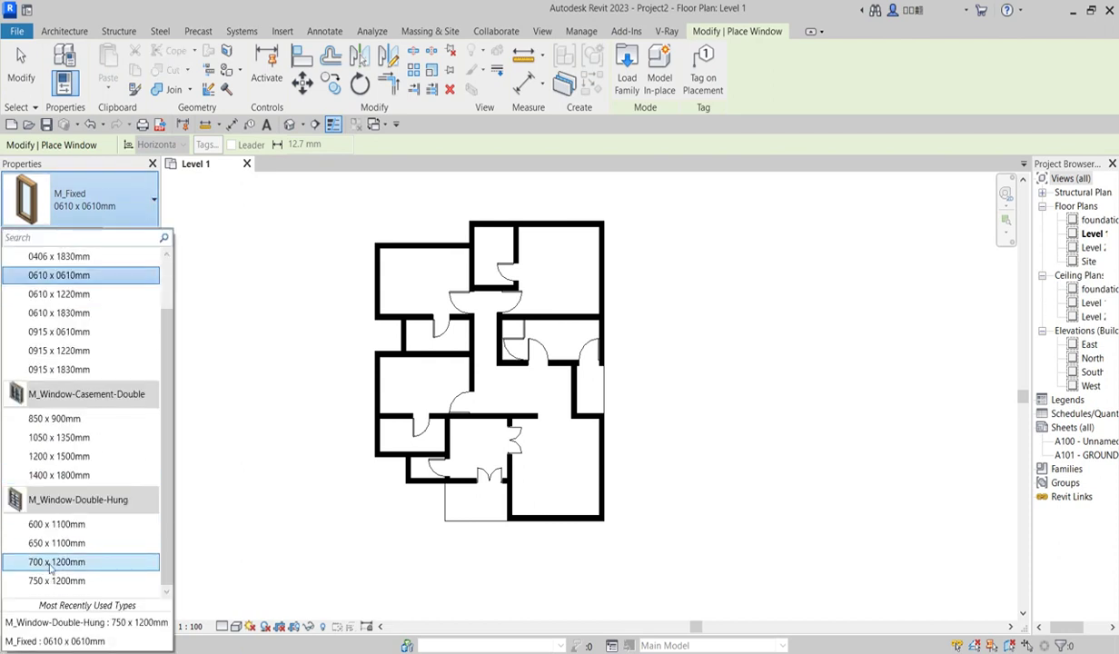
click(45, 457)
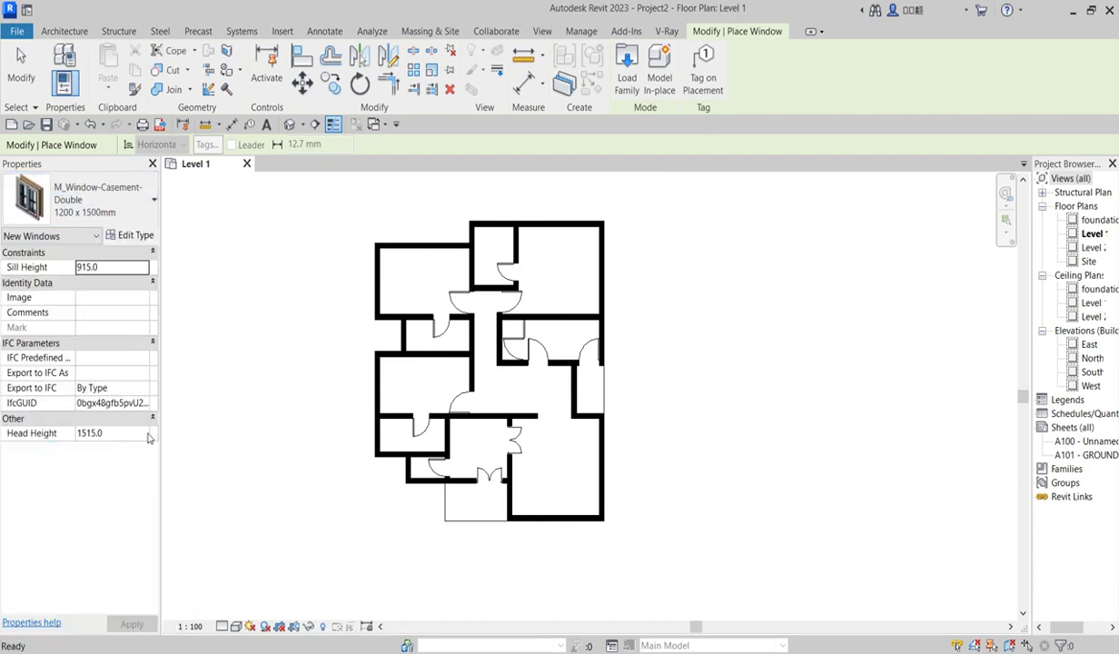
click(130, 238)
scroll(400, 373, down, 2)
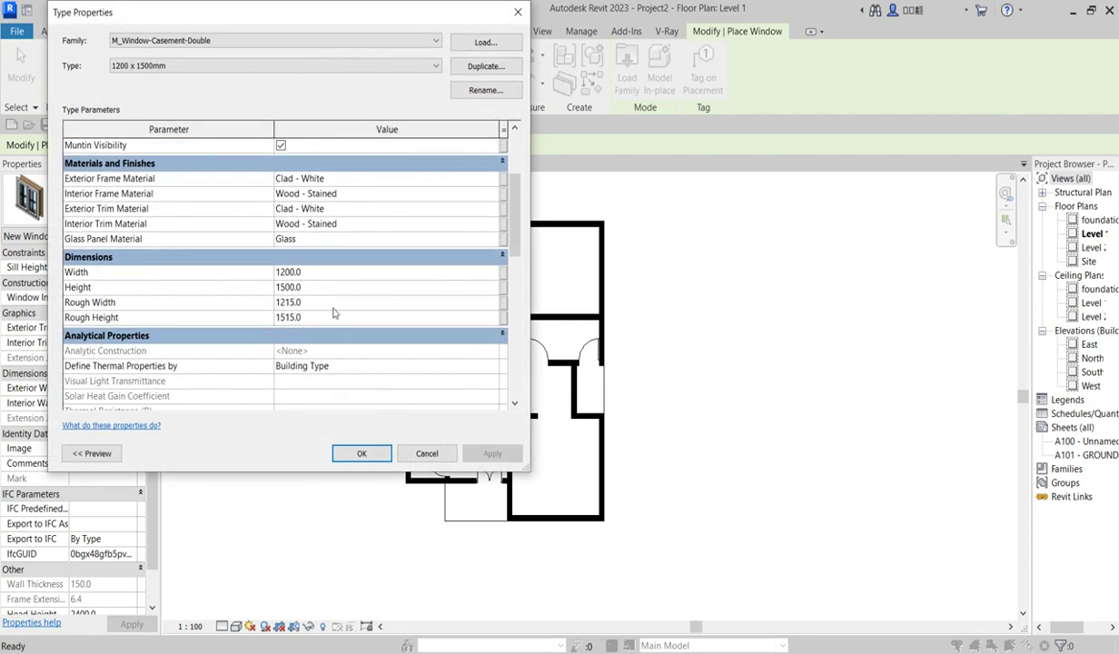
click(362, 459)
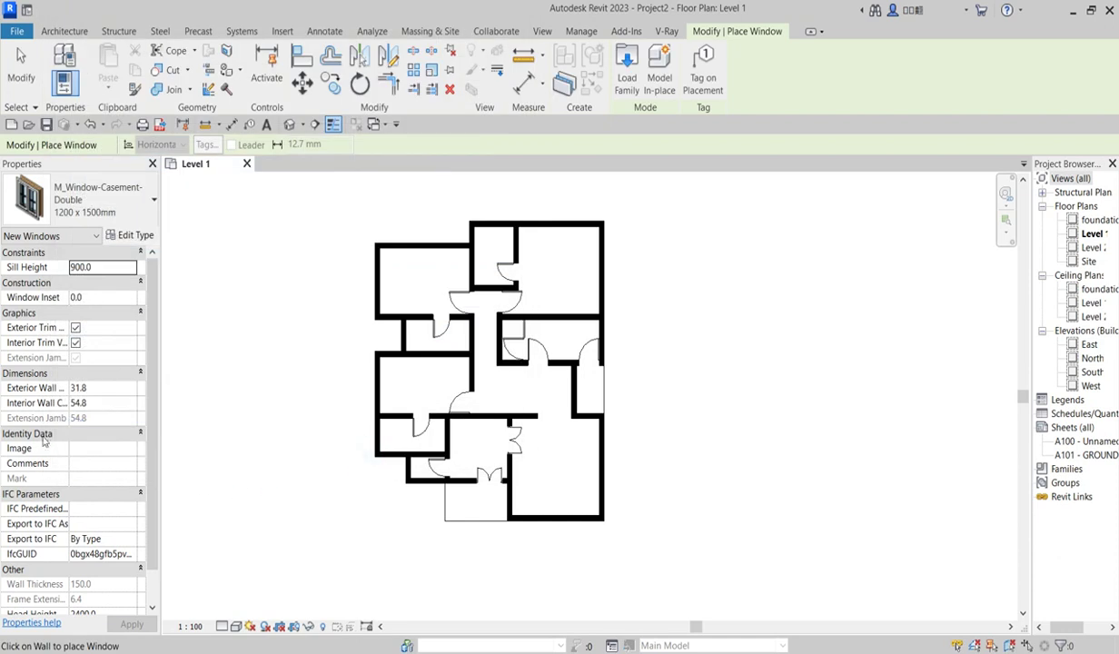
scroll(136, 436, down, 2)
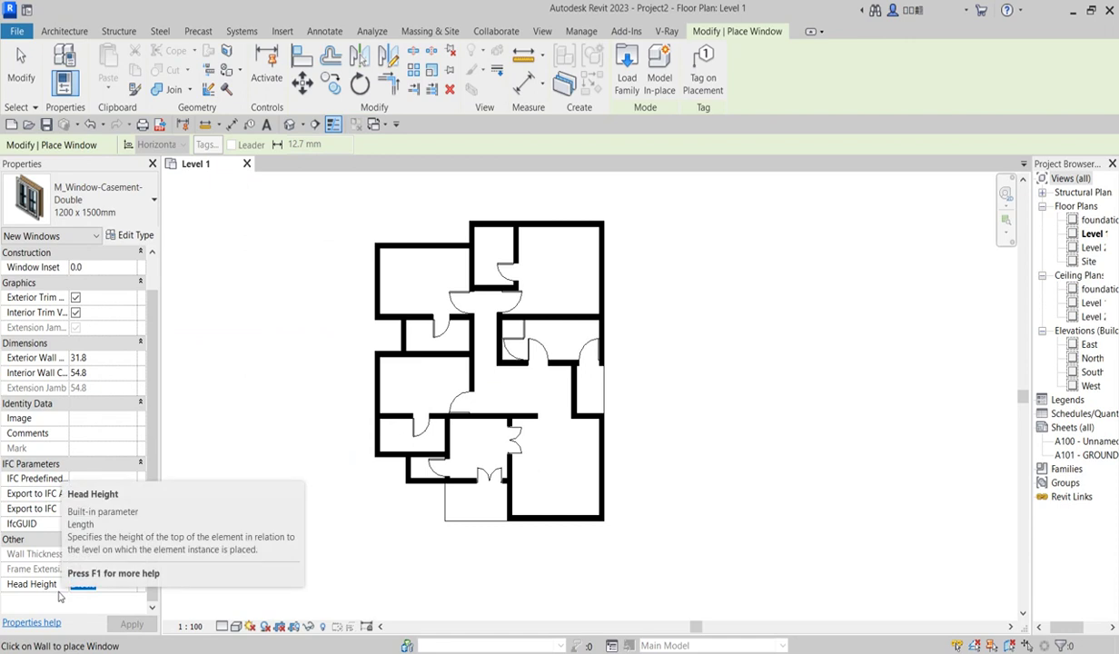
text(2100.0)
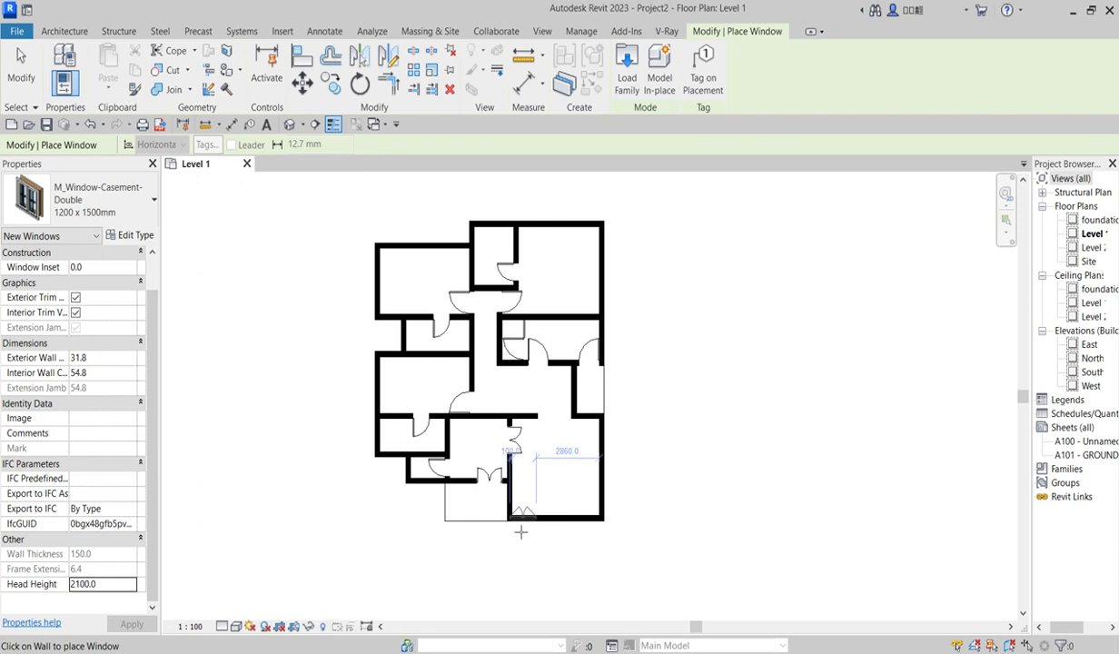
Step: Place casement windows midway along the large lower room's south and east walls and in the short recessed east wall above that room
scroll(520, 532, up, 2)
scroll(557, 531, up, 2)
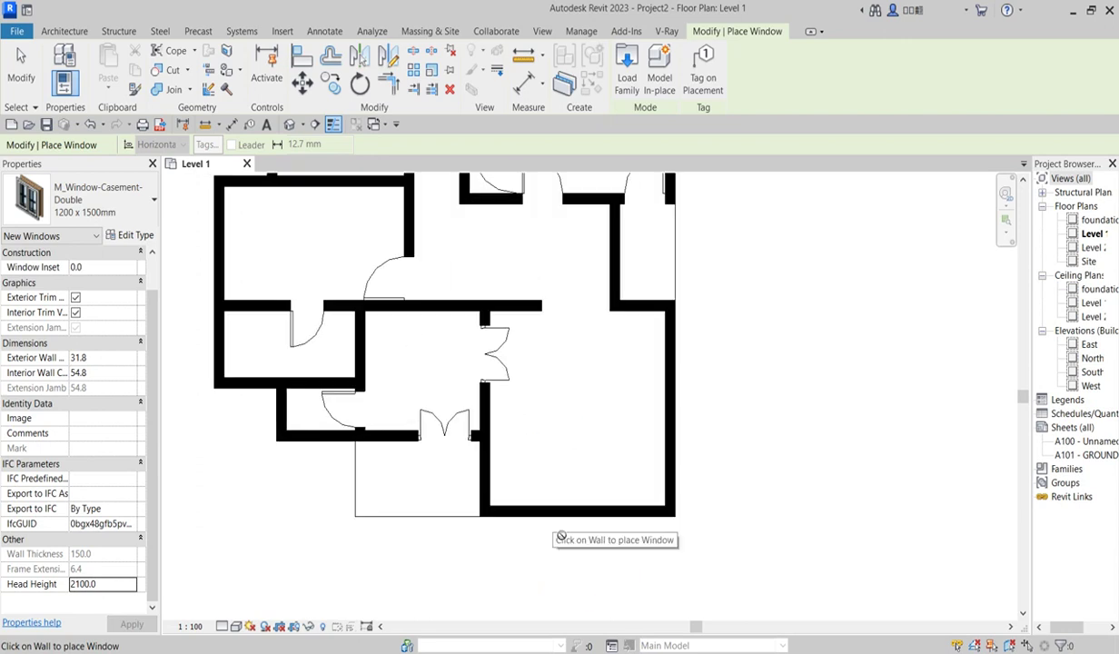
scroll(563, 532, up, 2)
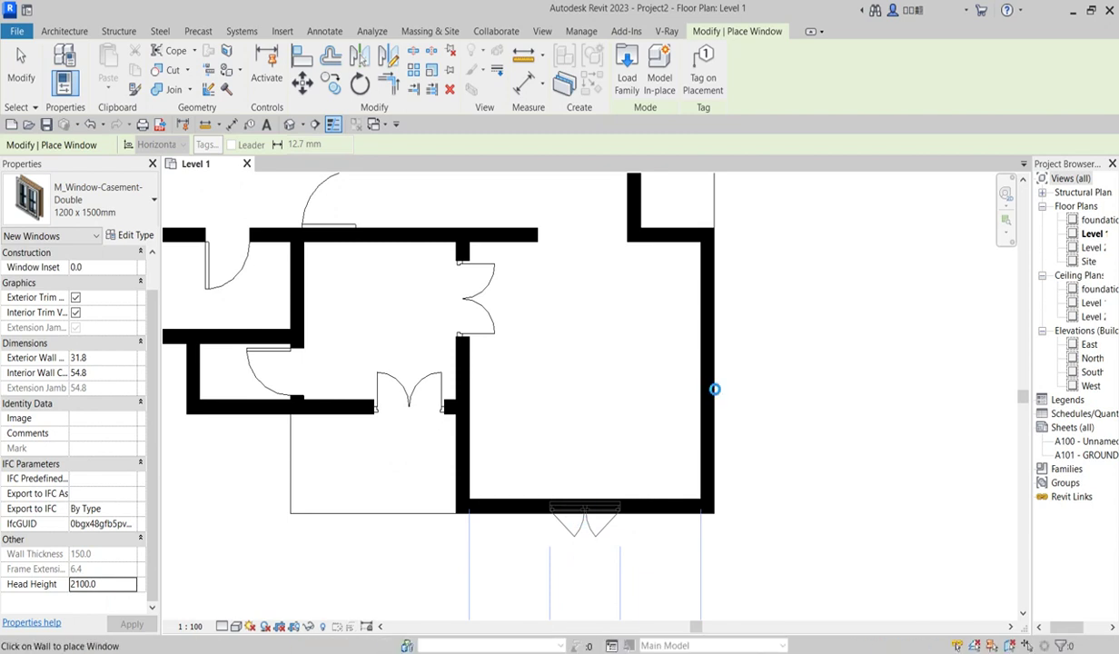
click(710, 372)
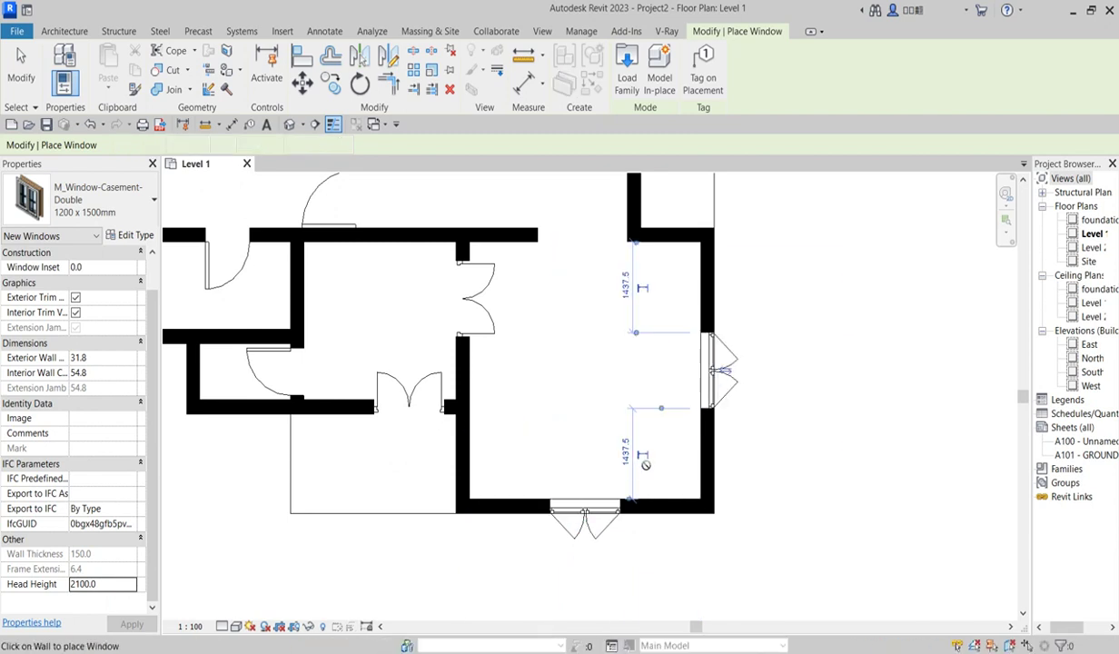
scroll(649, 430, down, 2)
scroll(674, 297, up, 3)
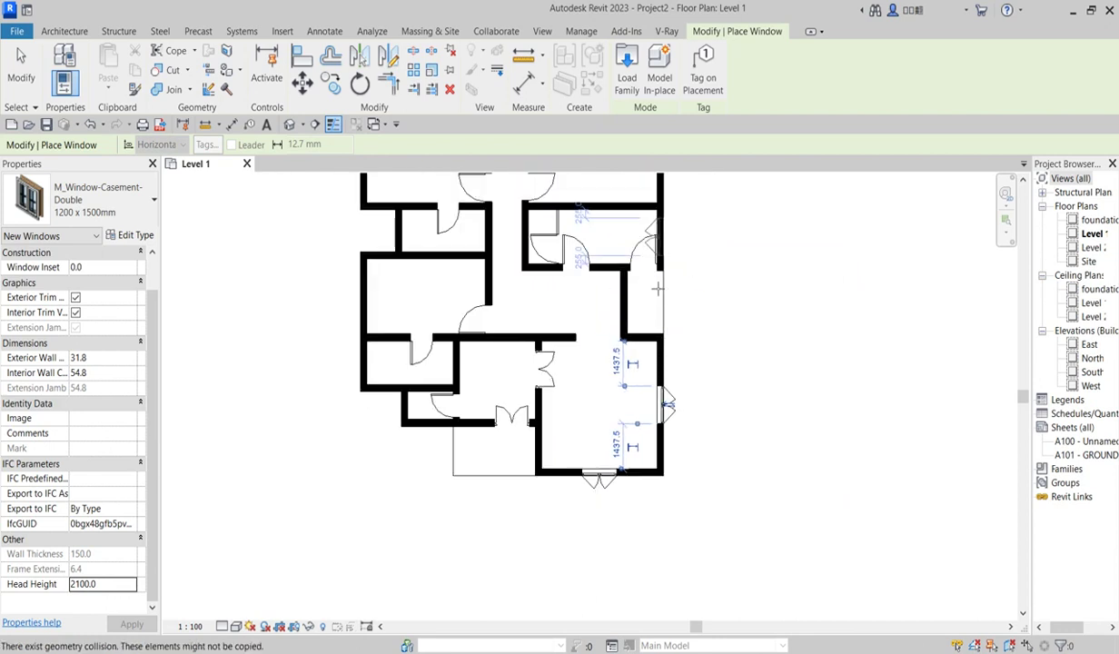
scroll(635, 308, up, 2)
click(613, 302)
Step: Place casement windows in the north and east walls of the upper-right room, the north and west walls of the upper-left room, and the middle-left room's west wall
scroll(618, 427, down, 3)
scroll(627, 425, down, 2)
scroll(636, 382, up, 4)
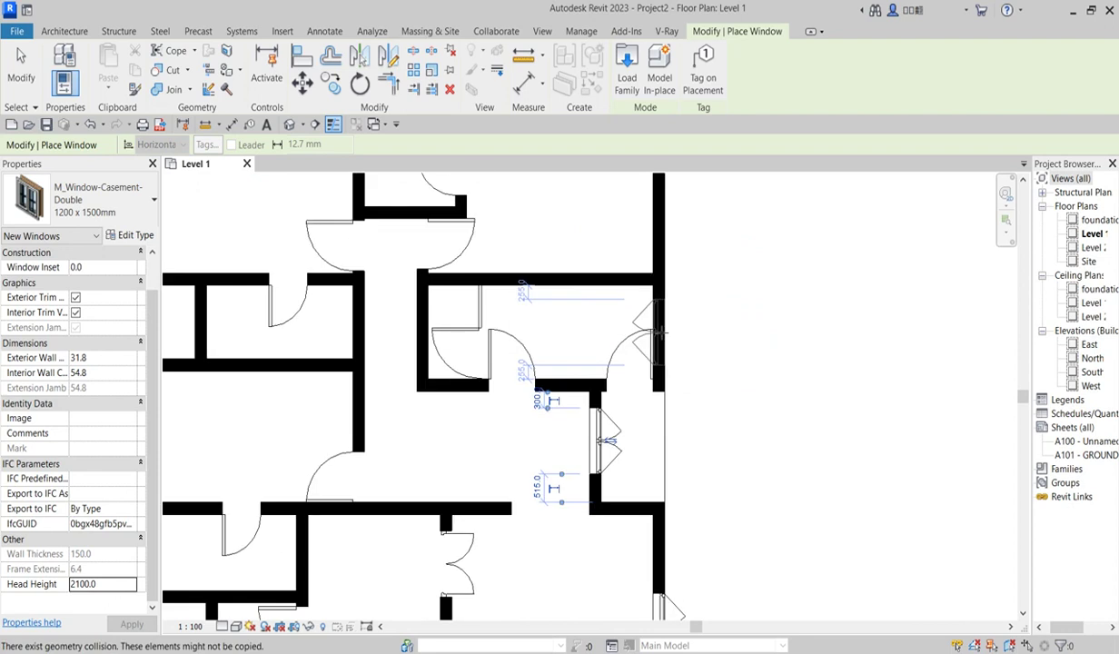
scroll(652, 340, down, 3)
scroll(690, 247, down, 4)
scroll(658, 240, up, 3)
click(655, 233)
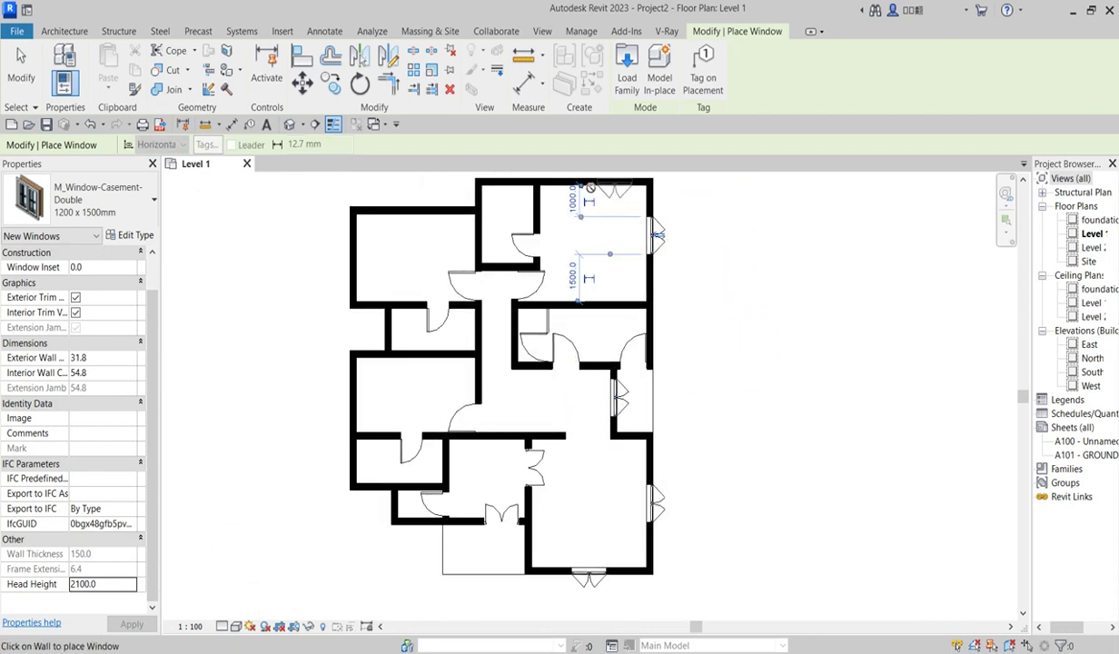
scroll(600, 300, down, 1)
scroll(626, 240, up, 2)
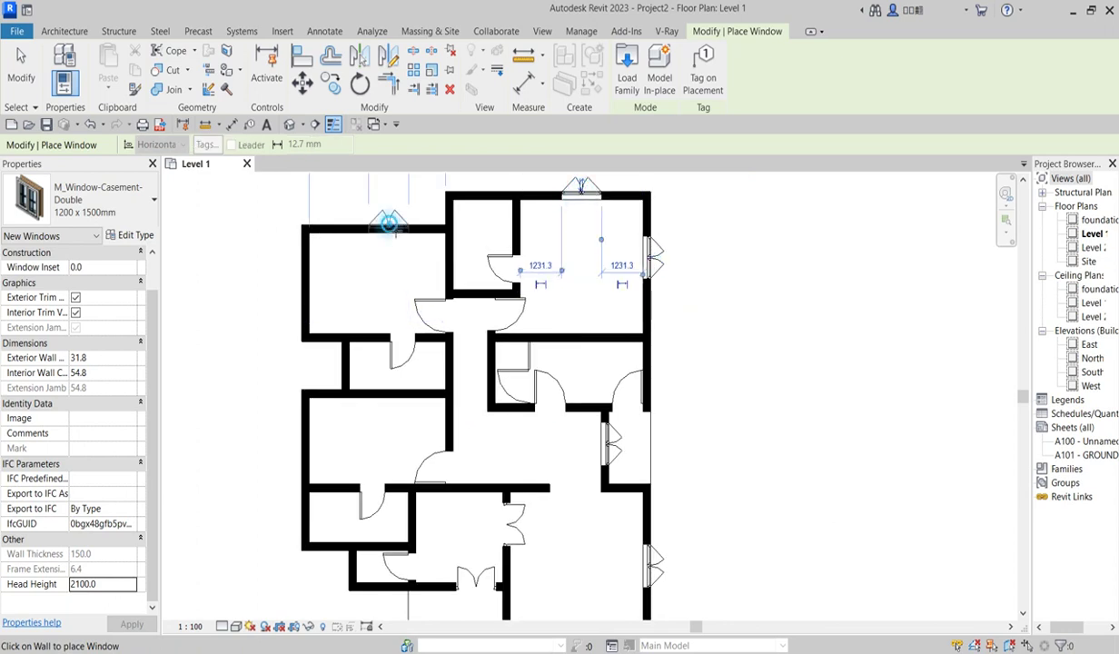
click(296, 282)
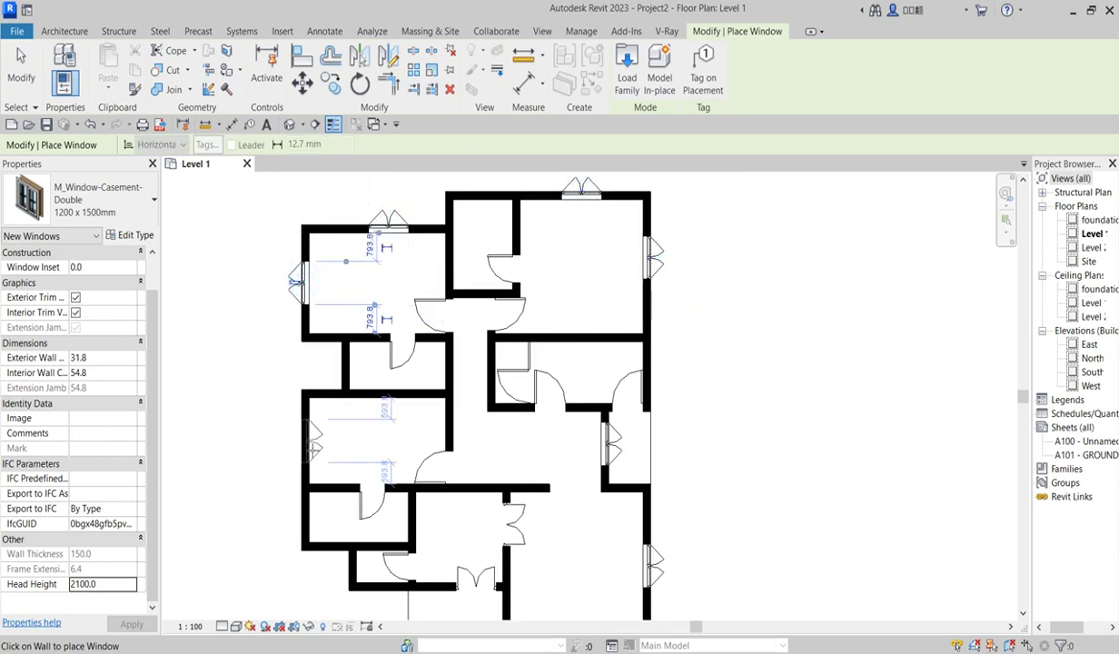
click(307, 443)
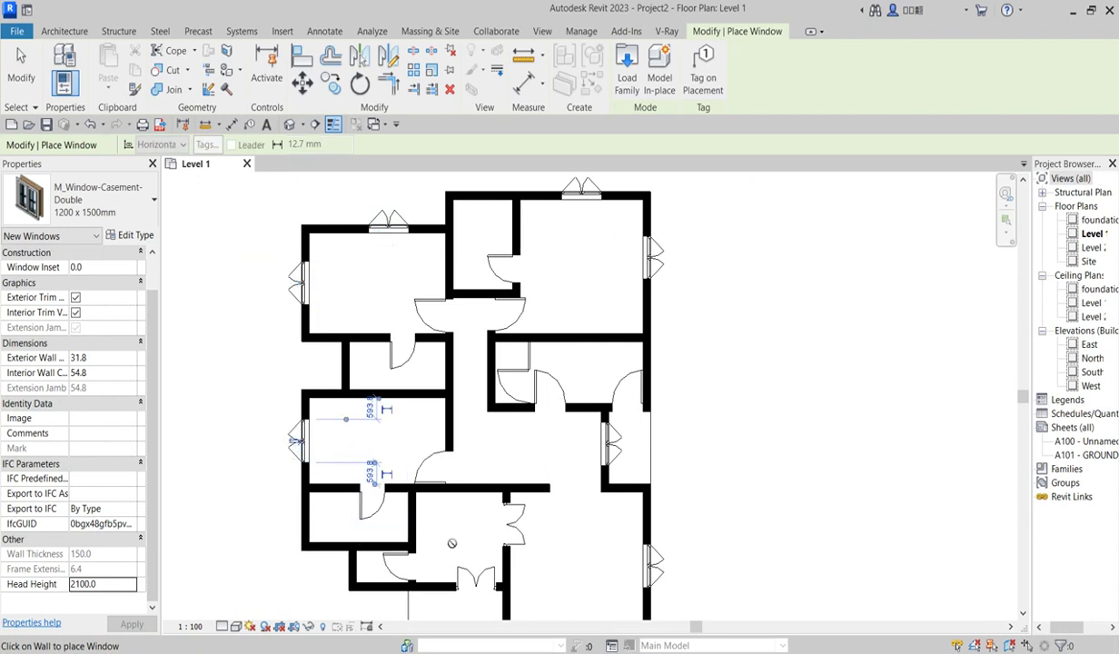
Step: Place a casement window in the porch wall to the left of the entrance double door, accepting the overlap
scroll(443, 392, down, 2)
scroll(444, 534, up, 4)
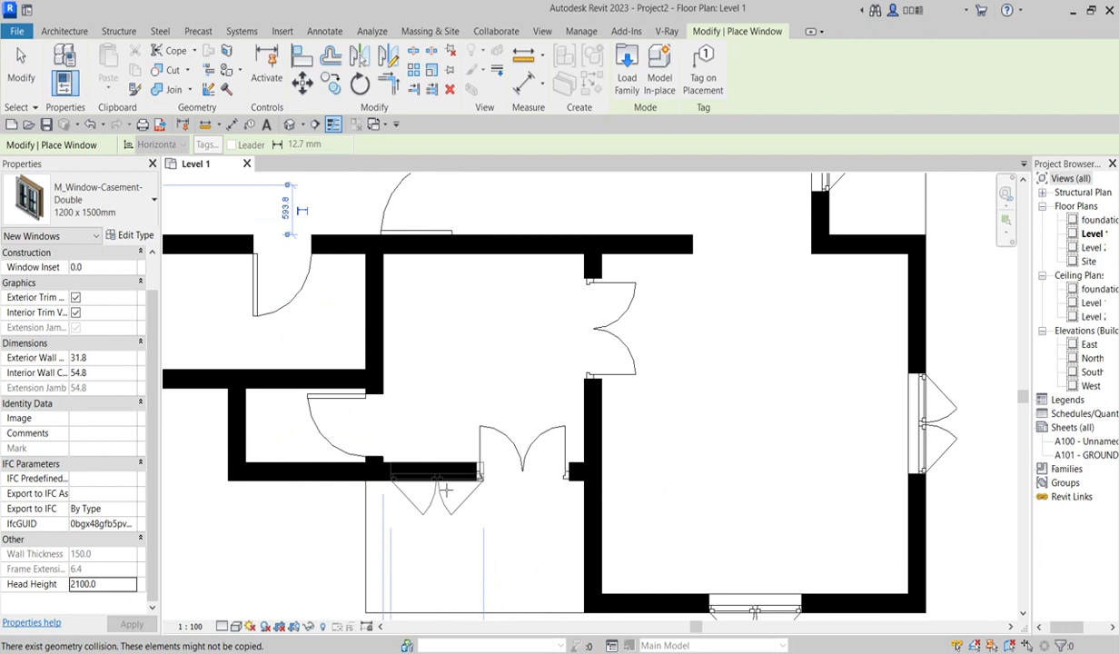
click(443, 491)
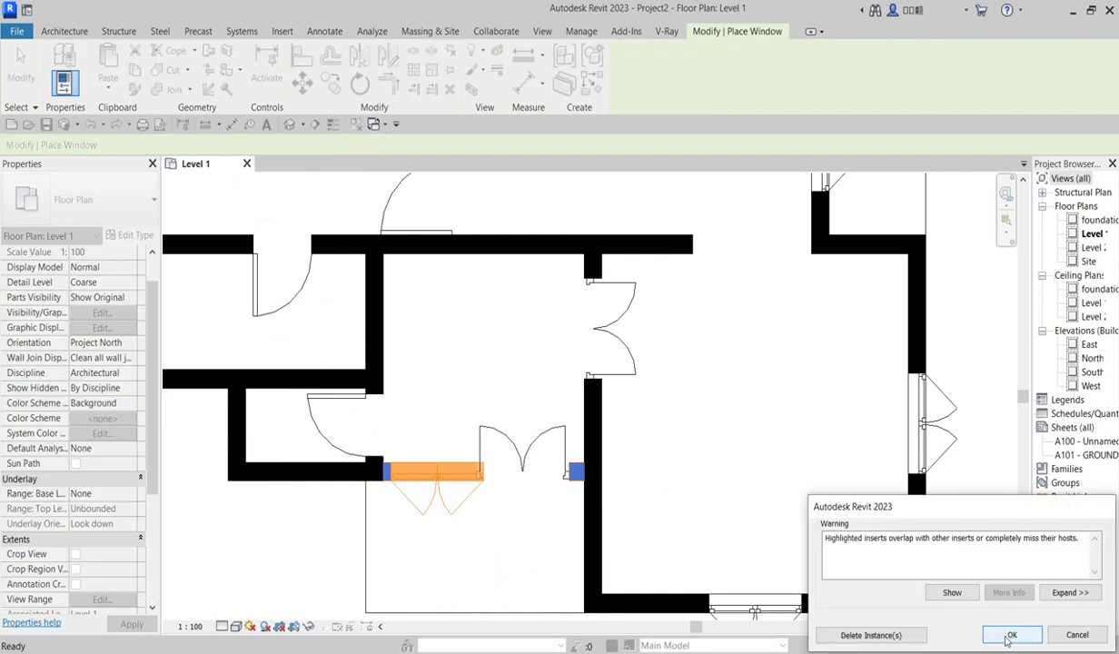
click(1009, 635)
key(Escape)
Step: Align the right edge of the entrance double door with the near face of the large lower room's wall
scroll(531, 459, down, 3)
scroll(518, 418, up, 3)
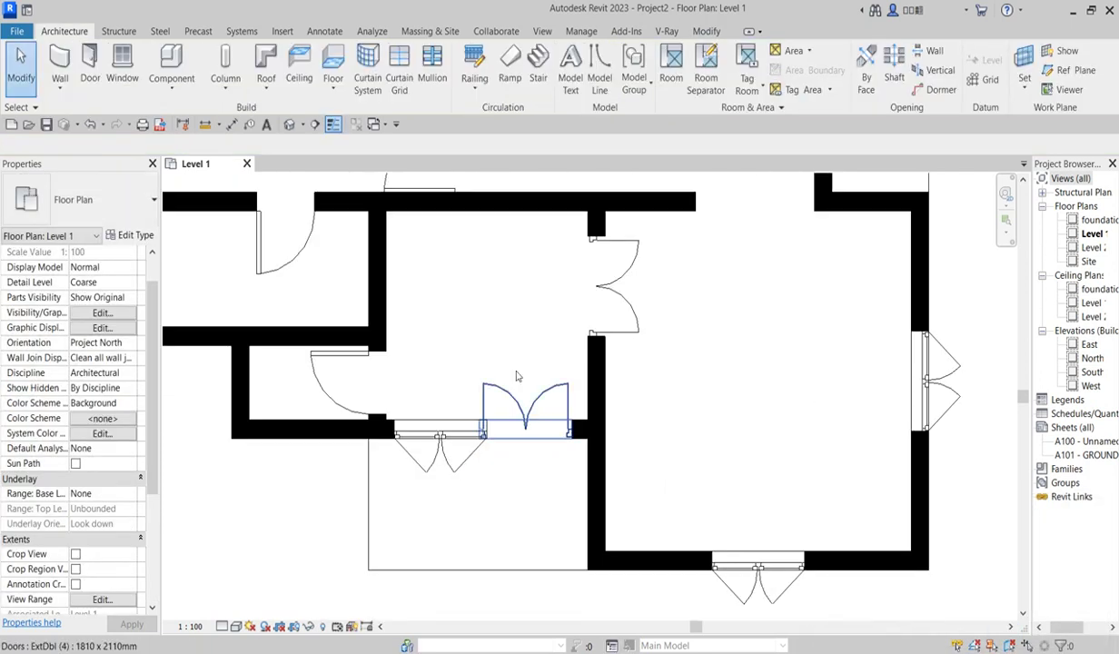
click(514, 406)
click(302, 54)
click(590, 471)
click(575, 406)
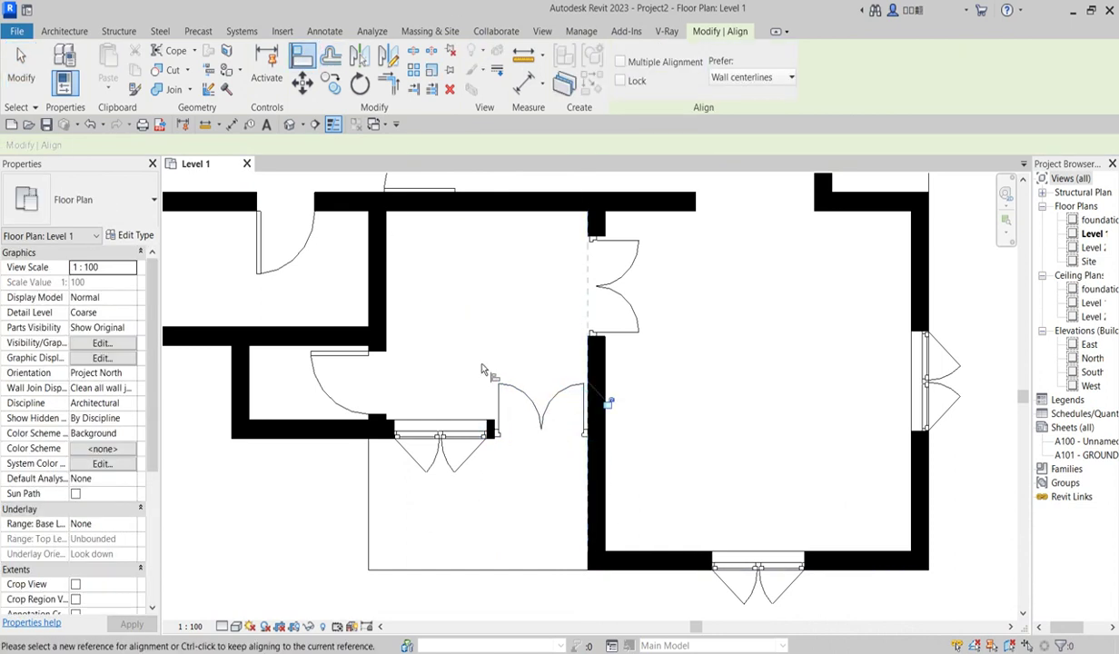
Step: Align the left edge of the porch-wall window with the inner face of the entrance room's left wall
scroll(499, 373, up, 2)
right_click(469, 307)
click(498, 322)
click(360, 312)
click(364, 462)
scroll(387, 359, down, 3)
right_click(449, 307)
click(474, 312)
scroll(423, 400, down, 3)
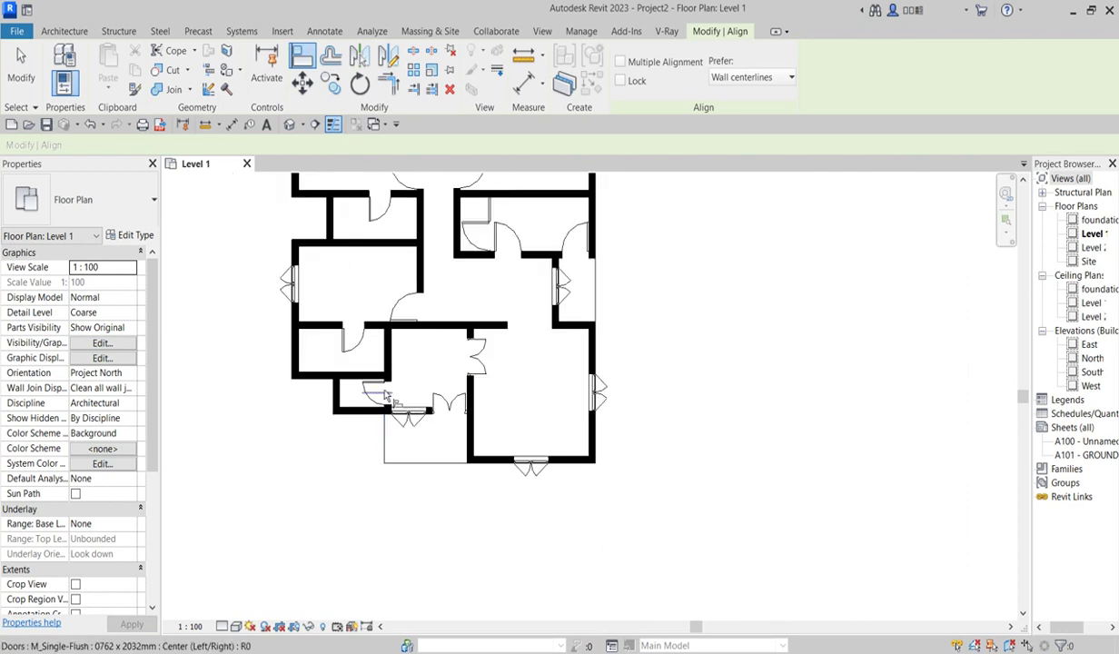
scroll(427, 327, down, 2)
scroll(442, 311, up, 2)
right_click(445, 322)
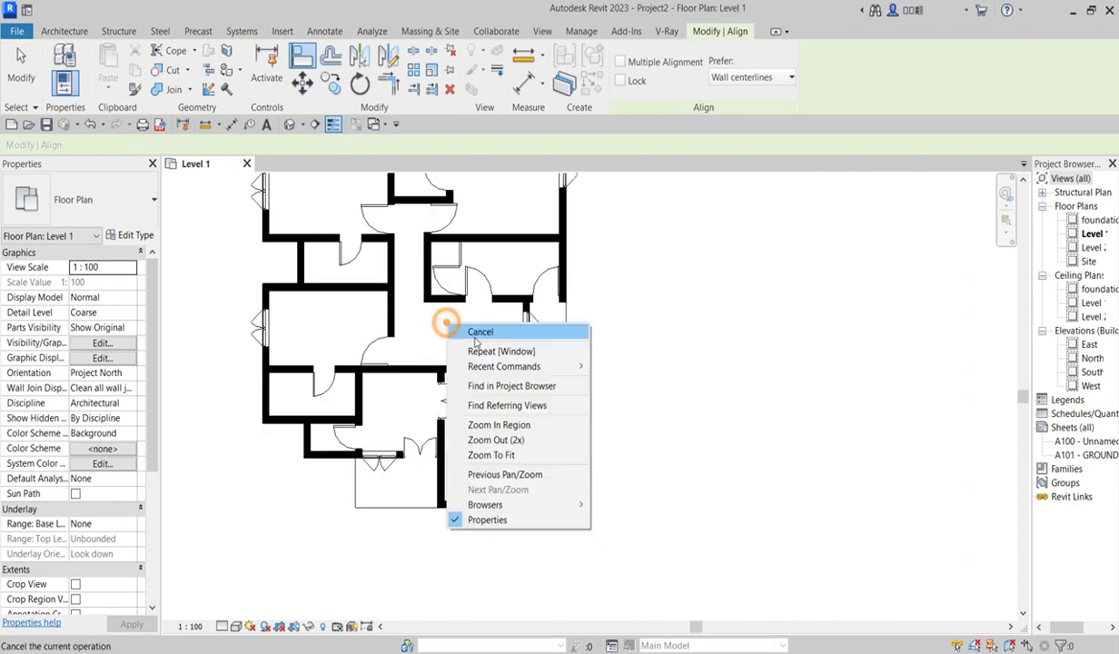
click(486, 338)
scroll(564, 520, down, 3)
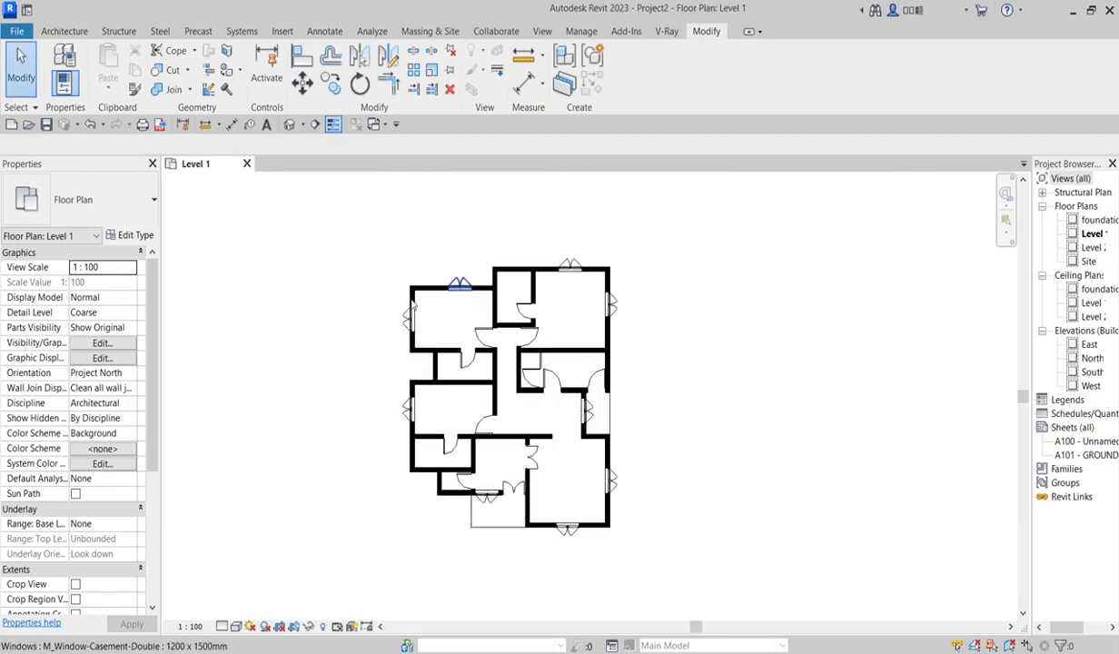
Step: Choose the M_Fixed 0610 x 0610mm type for new windows and check its type dimensions
click(63, 31)
click(122, 72)
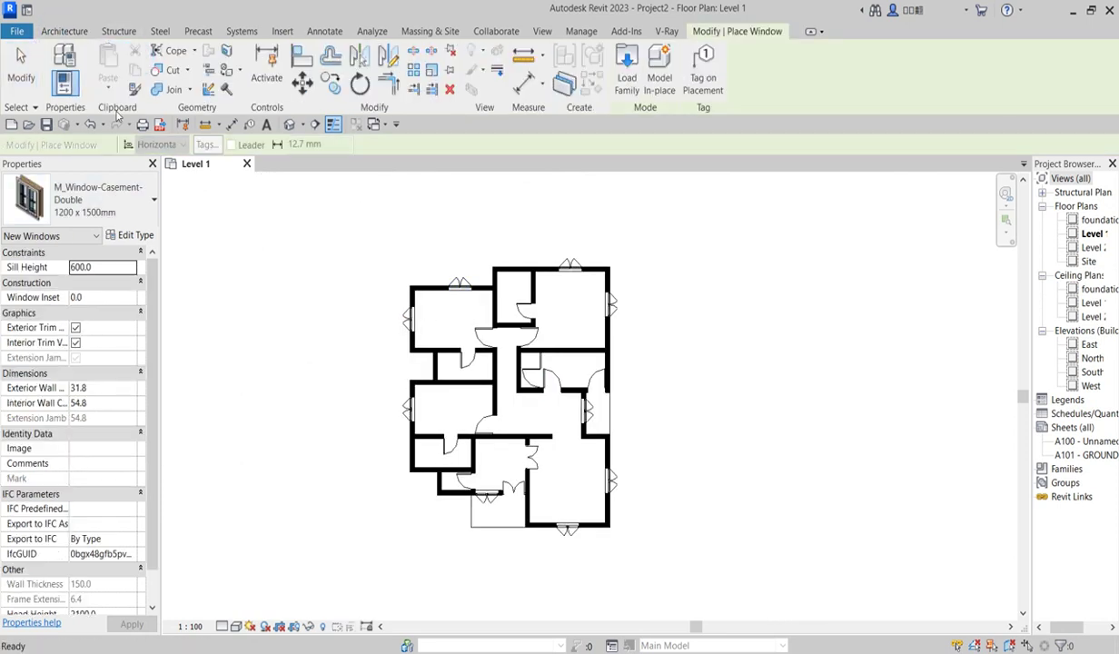
click(113, 206)
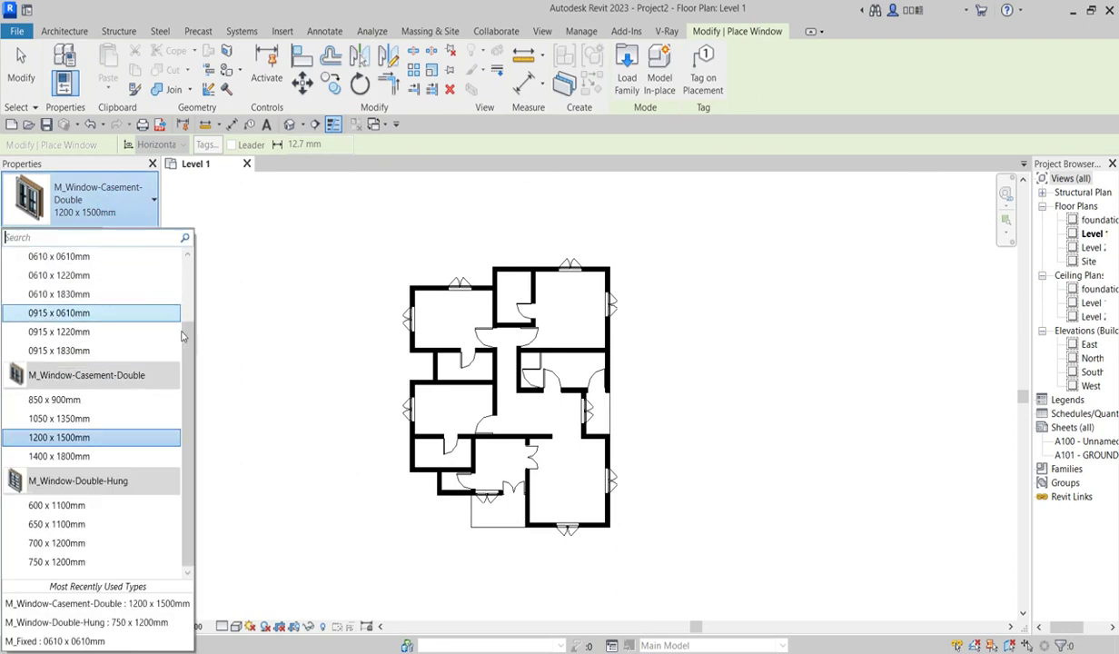
drag(192, 343, 184, 323)
scroll(183, 324, up, 1)
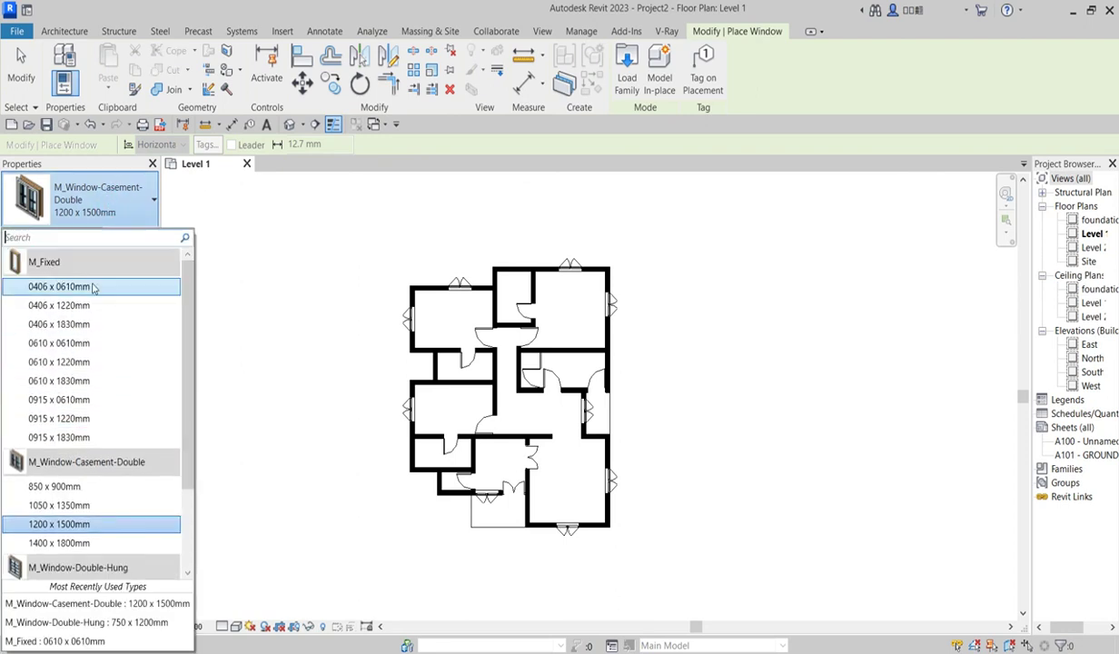
click(63, 344)
click(137, 235)
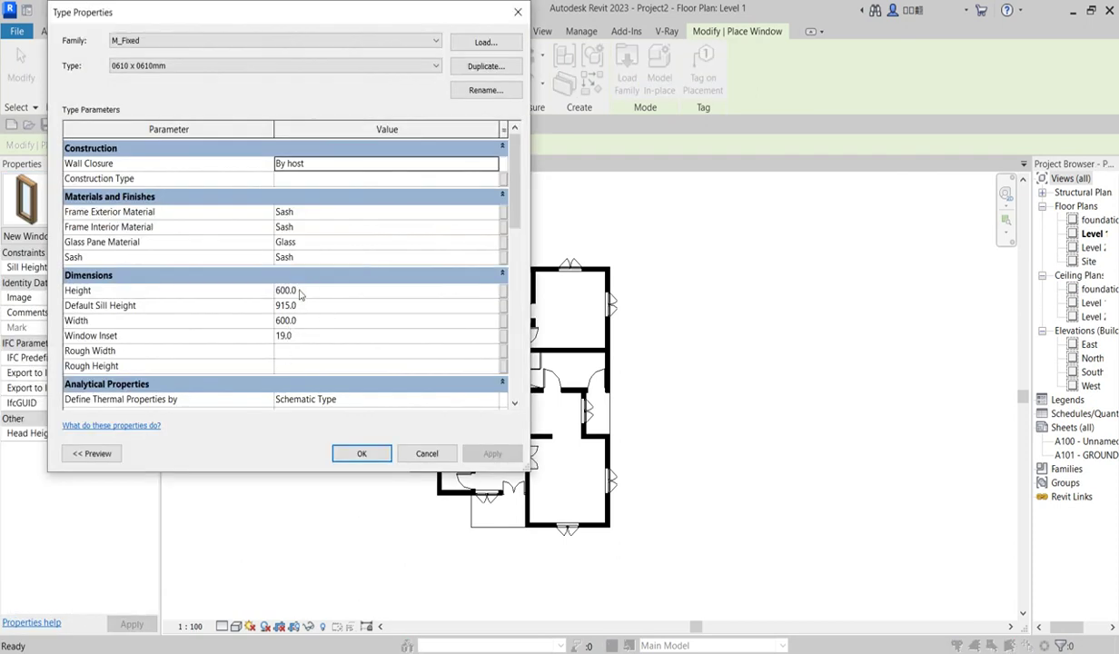
click(362, 453)
Step: Set the new windows' head height to 2100 and place one in the west wall of each of the two small lower-left rooms
scroll(423, 455, up, 4)
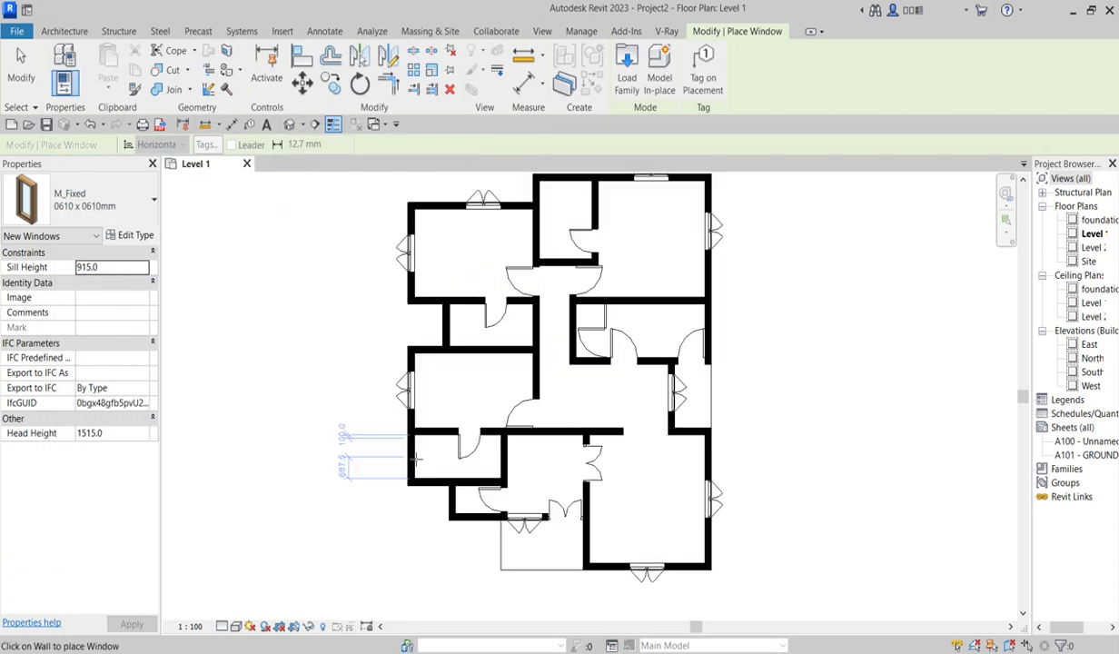
scroll(421, 457, up, 1)
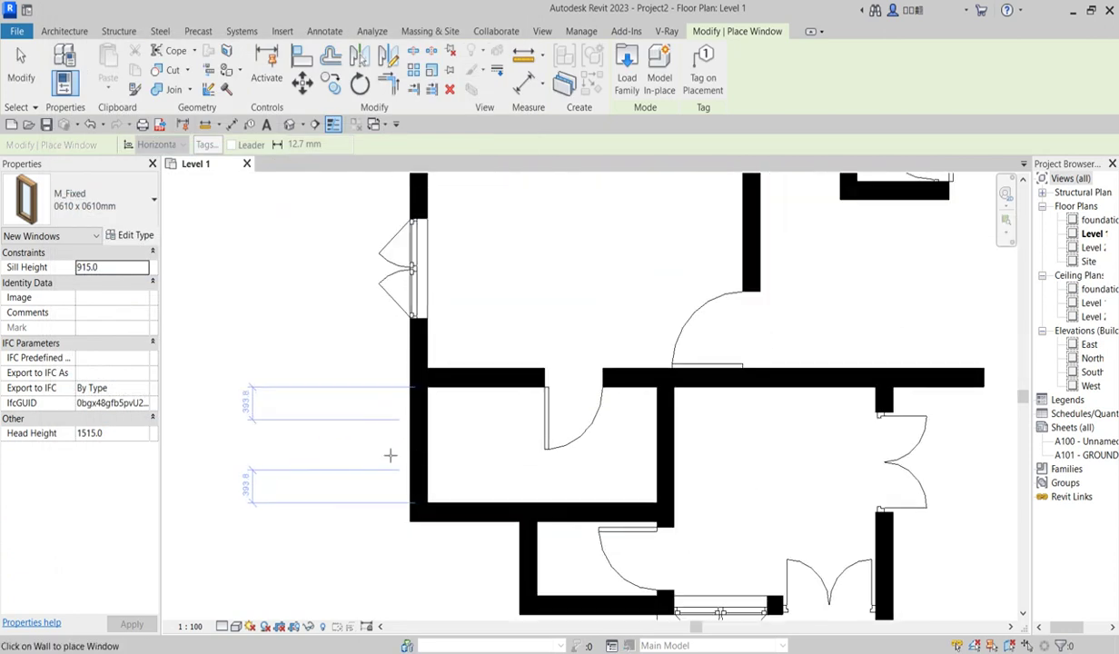
click(118, 434)
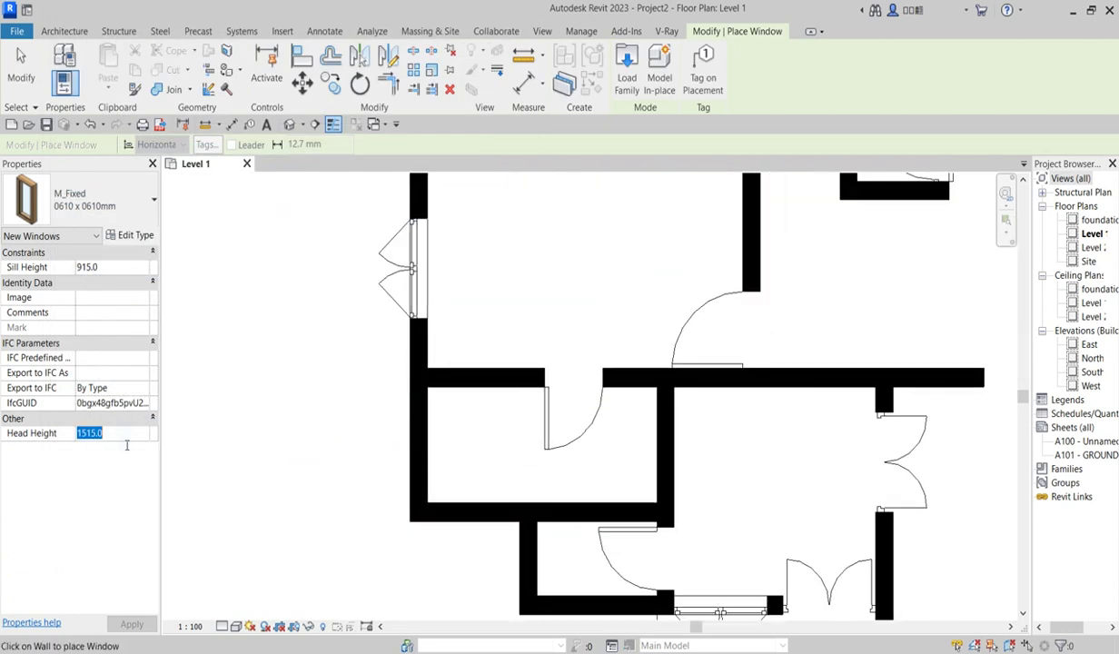
text(2100)
key(Return)
click(418, 448)
scroll(427, 509, down, 3)
scroll(455, 500, up, 2)
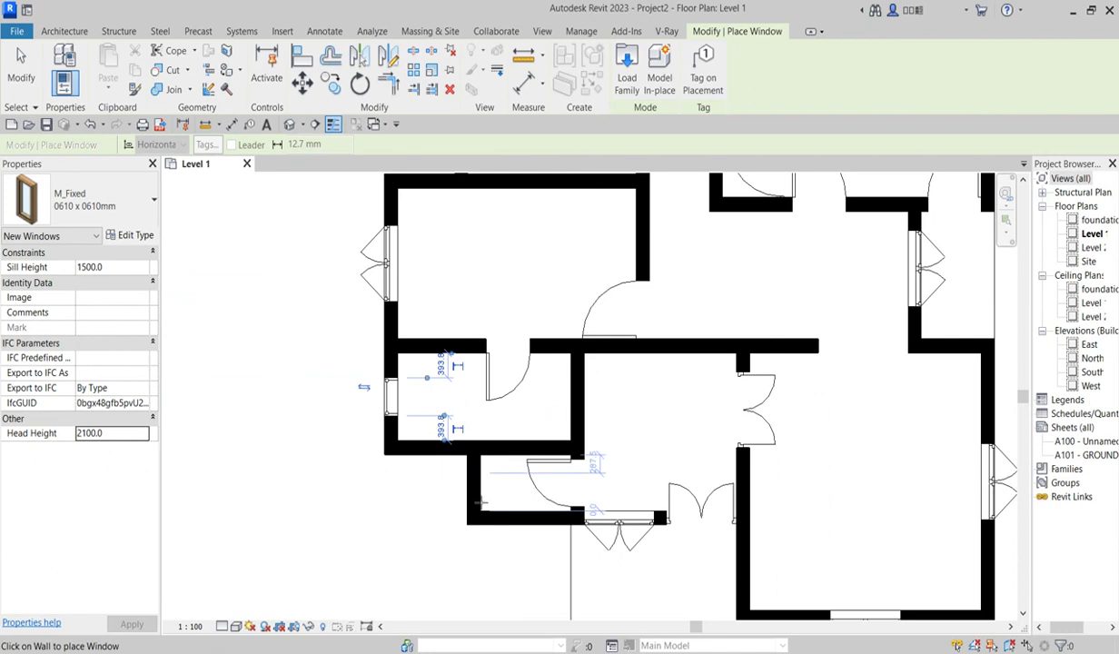
scroll(418, 530, down, 3)
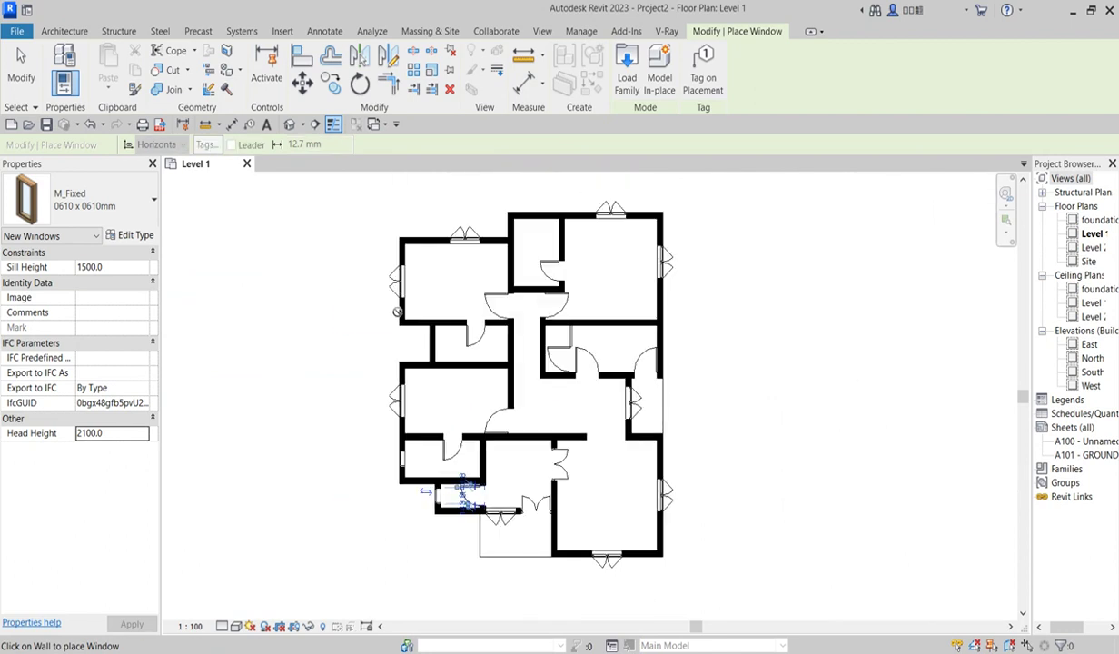
Step: Place fixed windows in the west wall of the small room between the two left rooms and the north wall of the small upper room
scroll(397, 312, up, 3)
click(418, 323)
scroll(459, 411, down, 3)
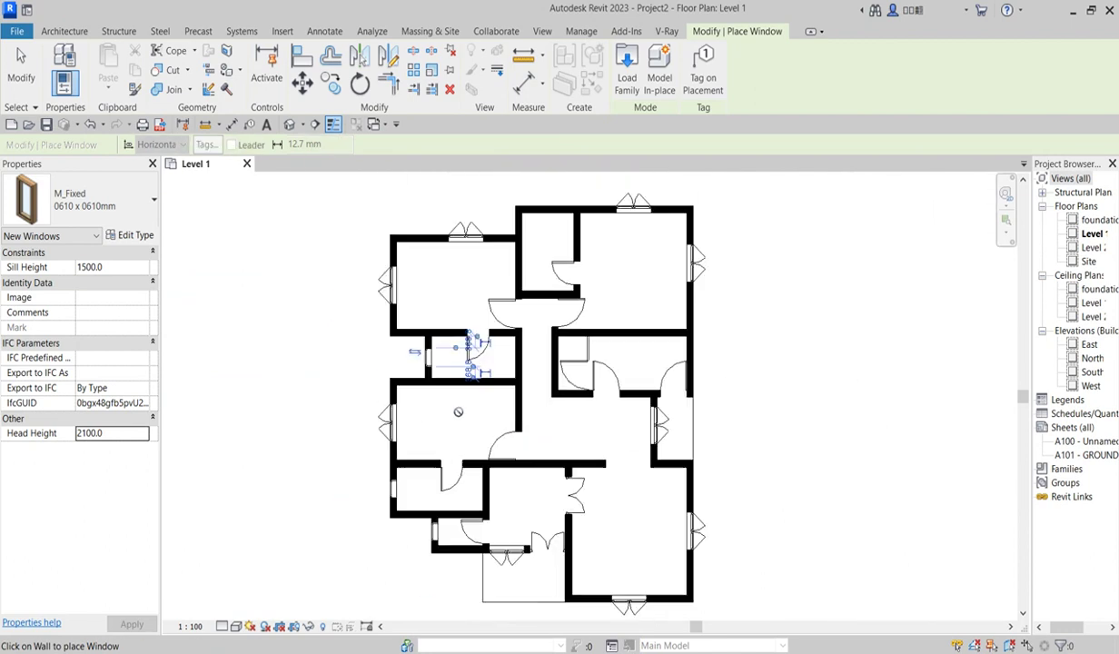
scroll(626, 196, up, 2)
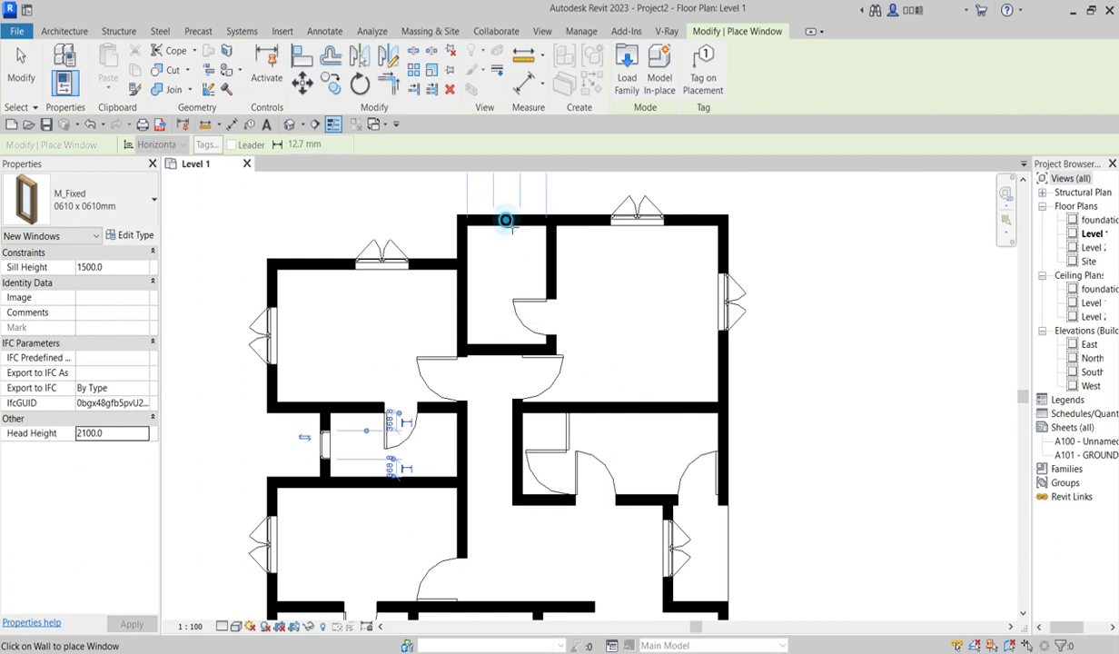
click(506, 221)
scroll(506, 221, down, 4)
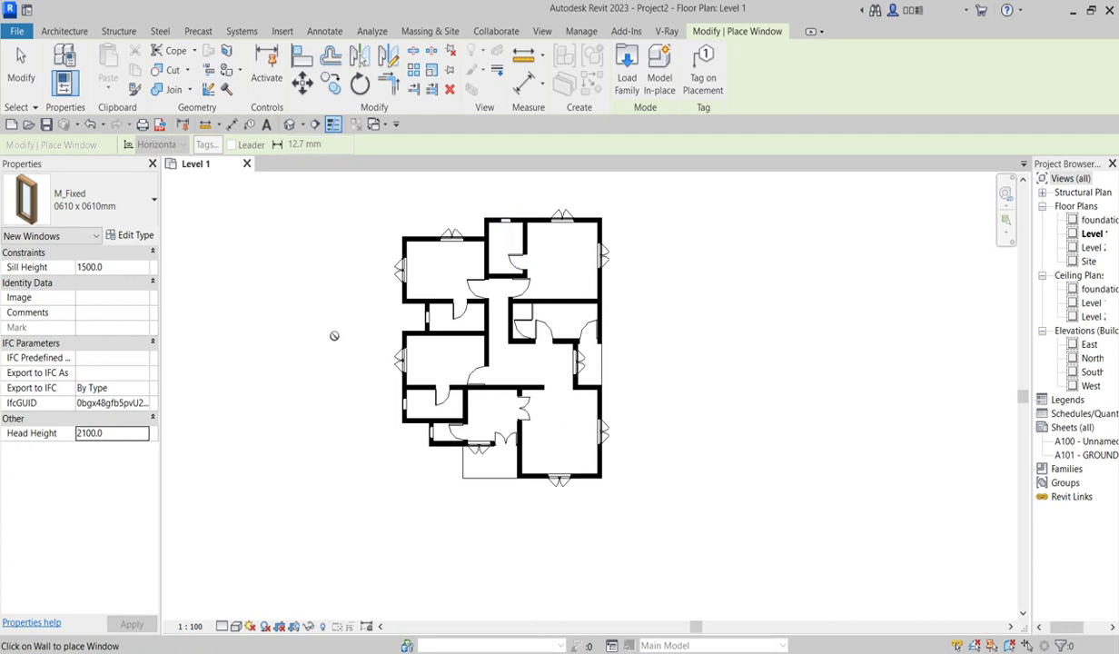
key(Escape)
key(Escape)
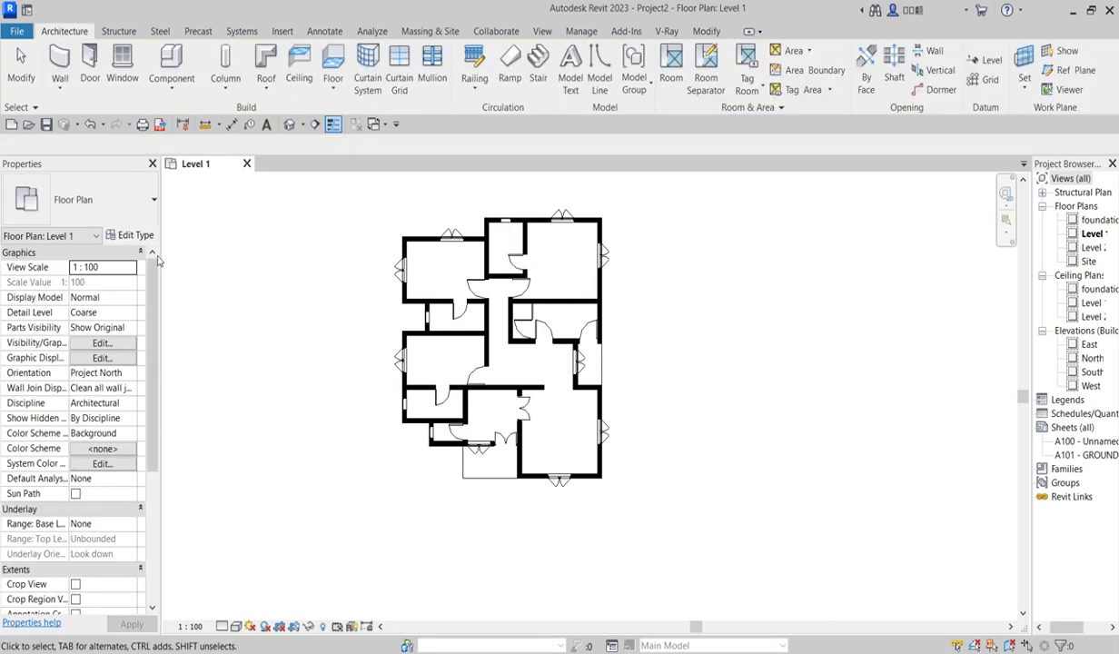
Step: Examine the floor plan for rooms that still need a window
scroll(350, 361, down, 2)
scroll(363, 402, up, 3)
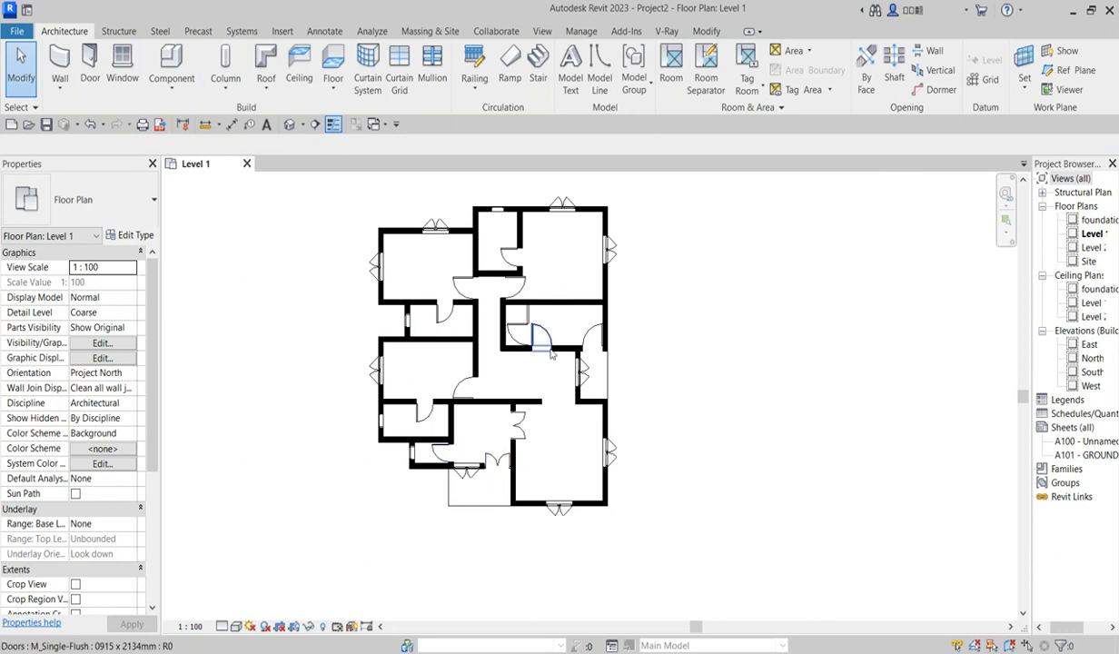
scroll(550, 338, up, 2)
scroll(508, 374, down, 2)
scroll(532, 481, up, 1)
scroll(427, 508, up, 2)
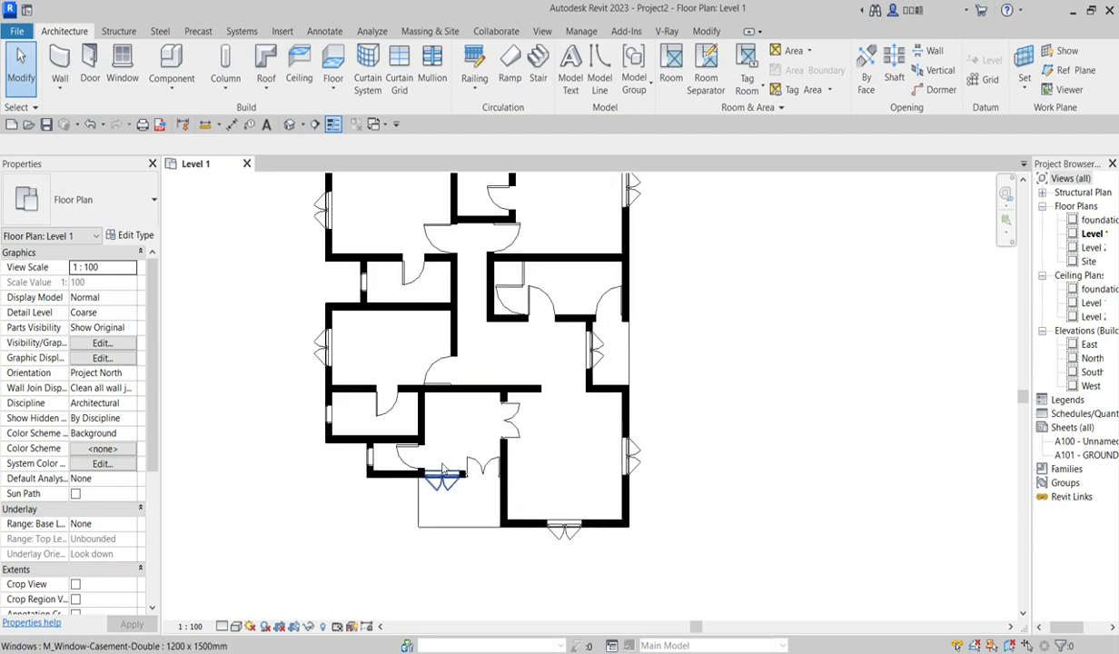
scroll(497, 509, down, 2)
scroll(498, 508, up, 2)
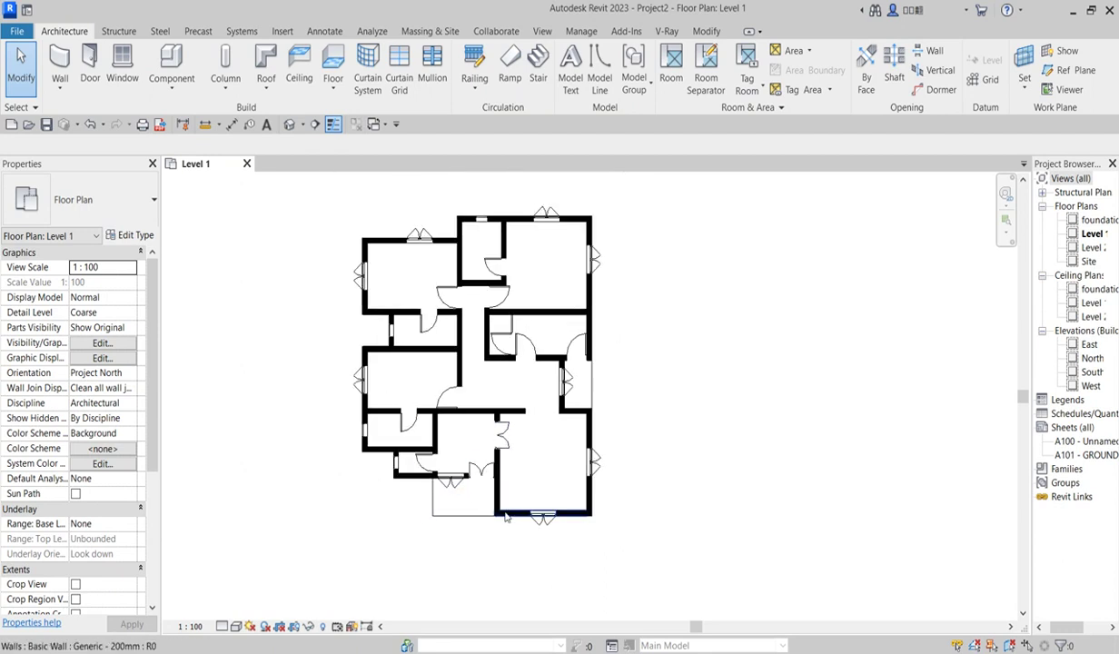
scroll(566, 468, down, 2)
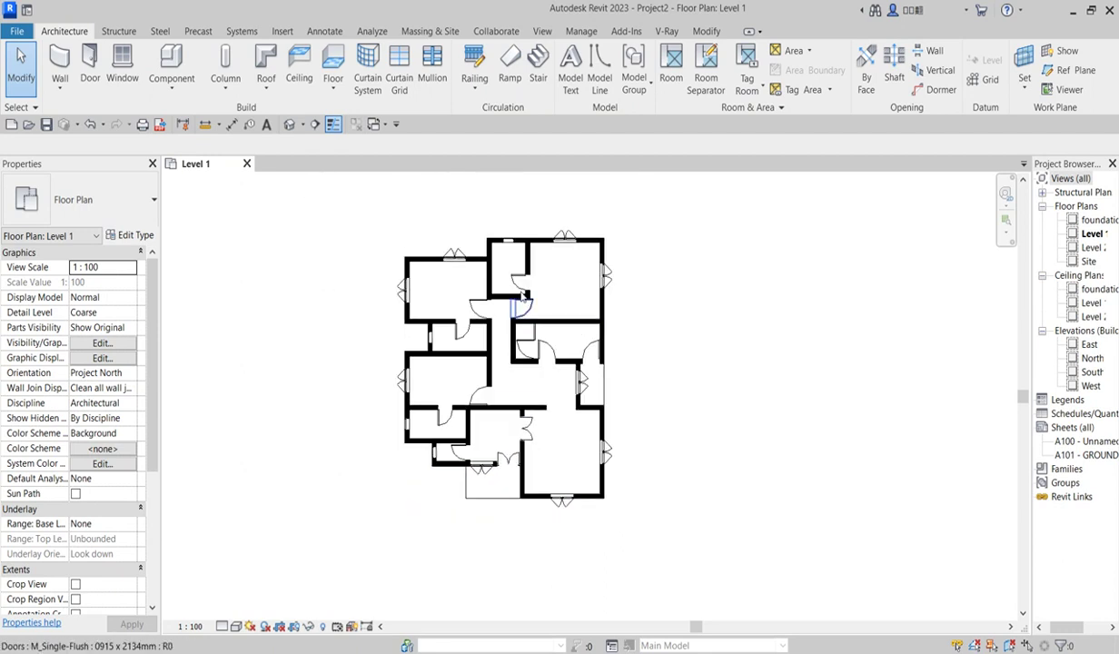
scroll(536, 518, up, 1)
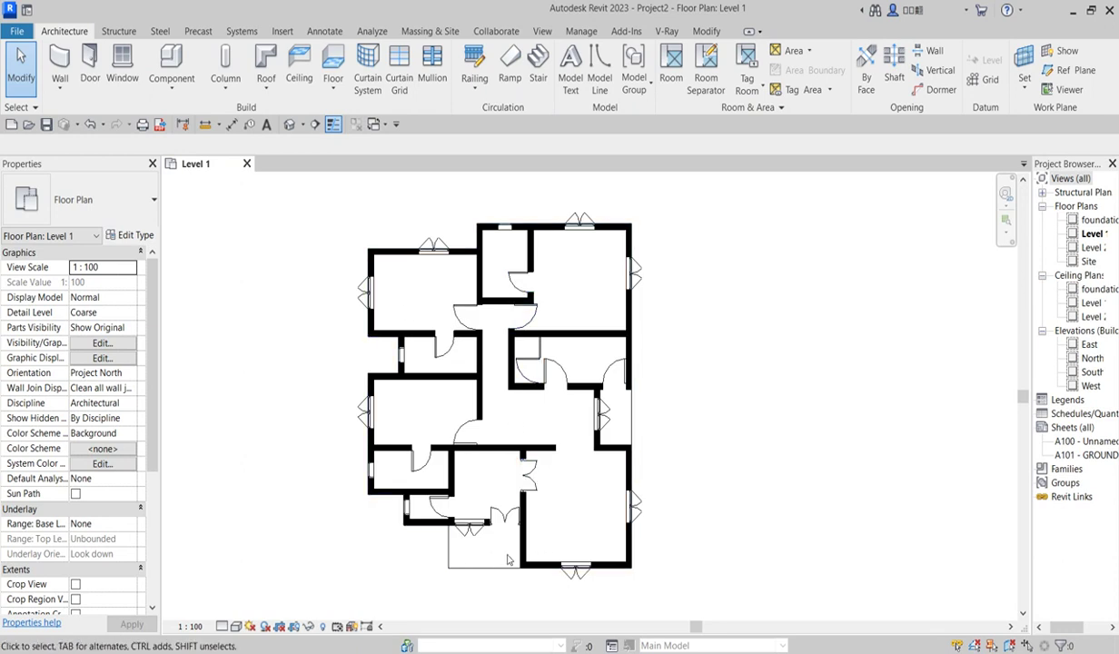
scroll(633, 354, up, 2)
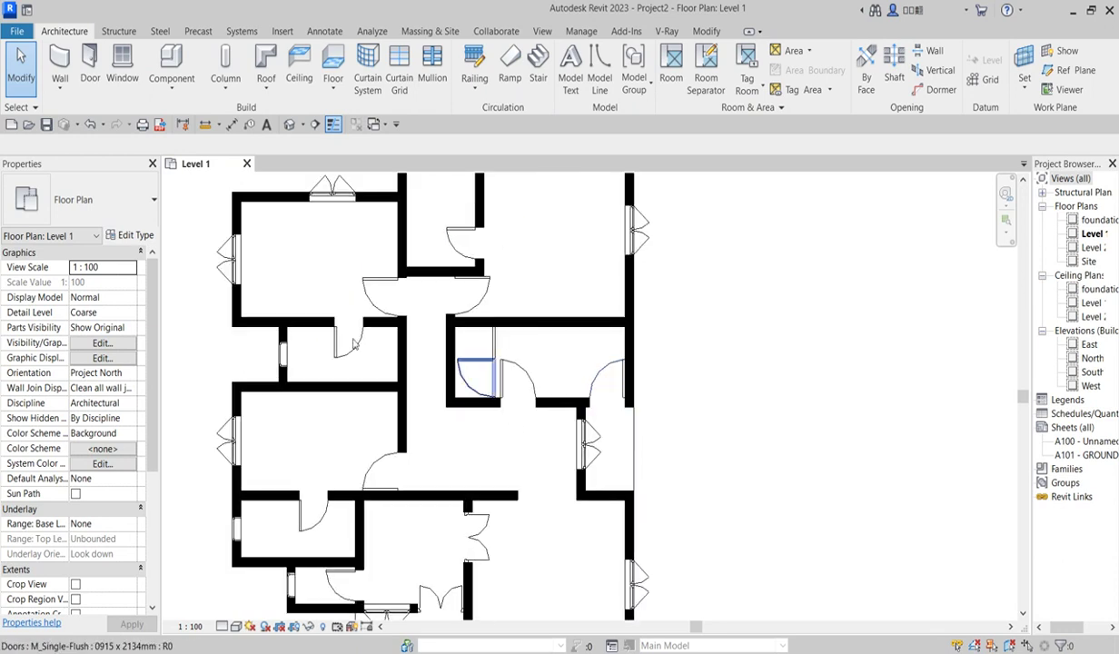
Step: Place an M_Window-Double-Hung 700 x 1200mm window with a head height of 2100 in the east wall of the room east of the corridor
click(125, 57)
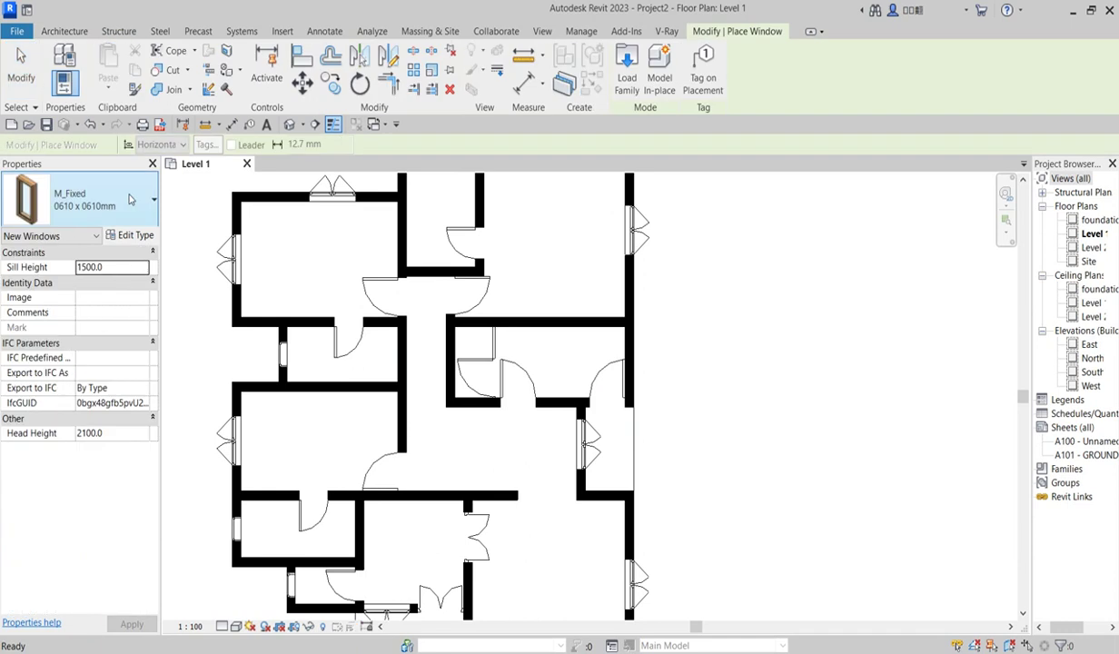
click(136, 200)
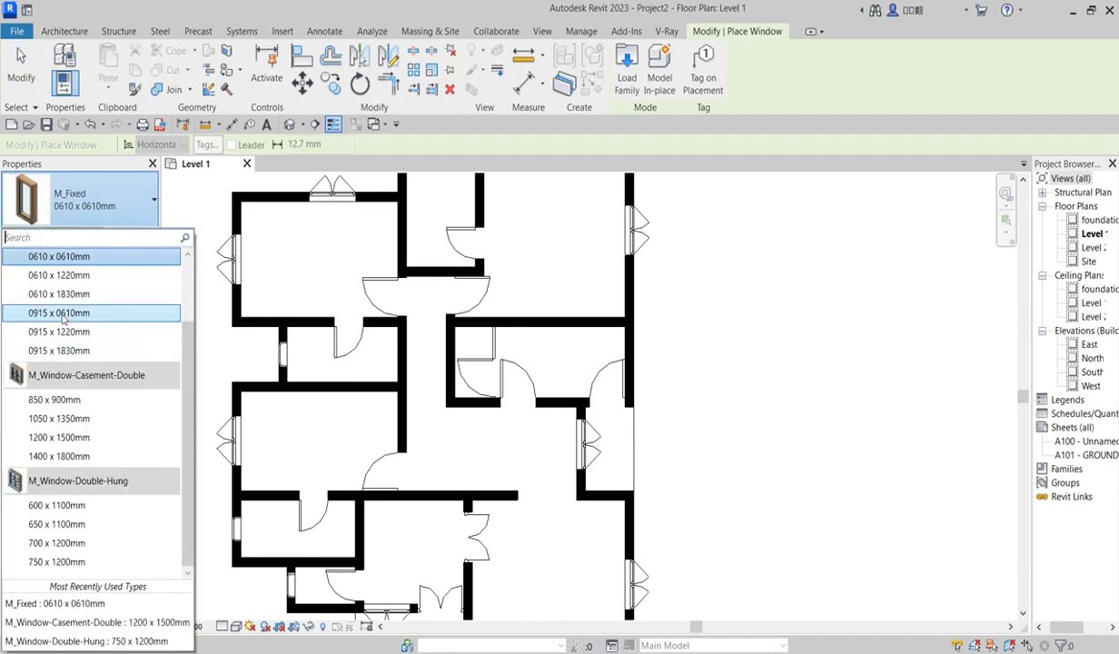
click(52, 547)
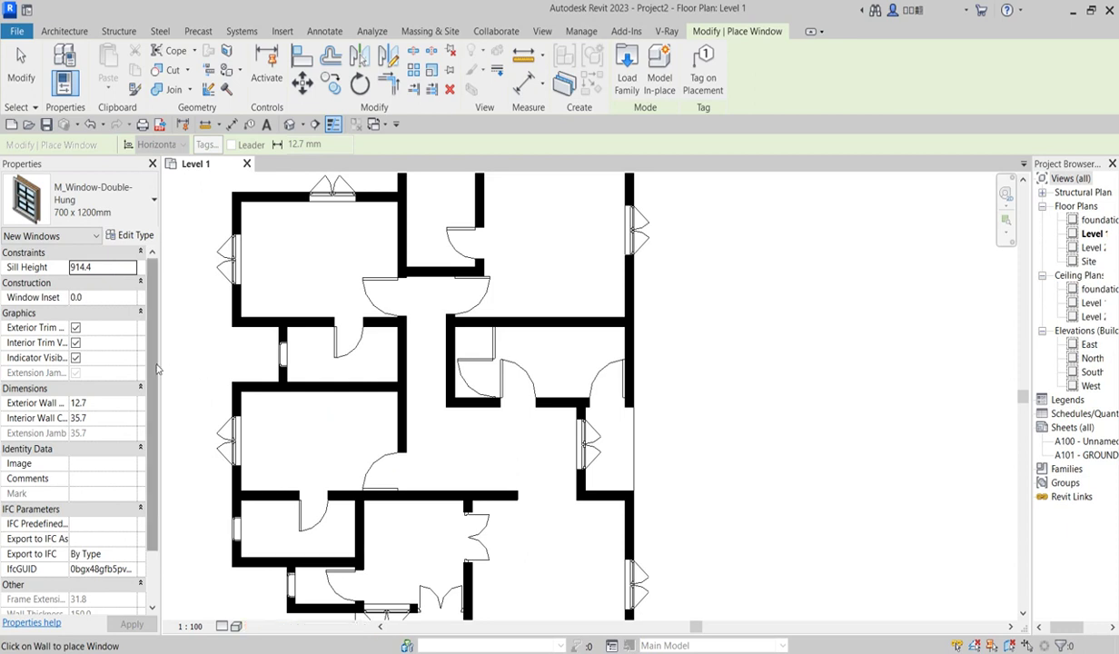
scroll(150, 364, down, 2)
click(104, 584)
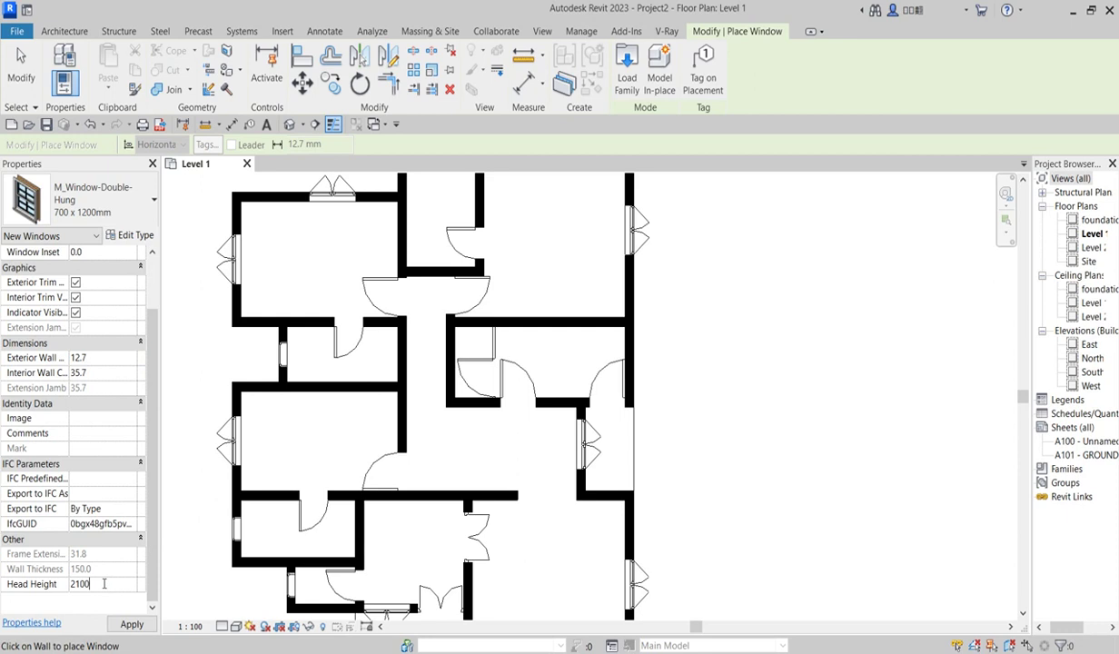
scroll(638, 372, up, 4)
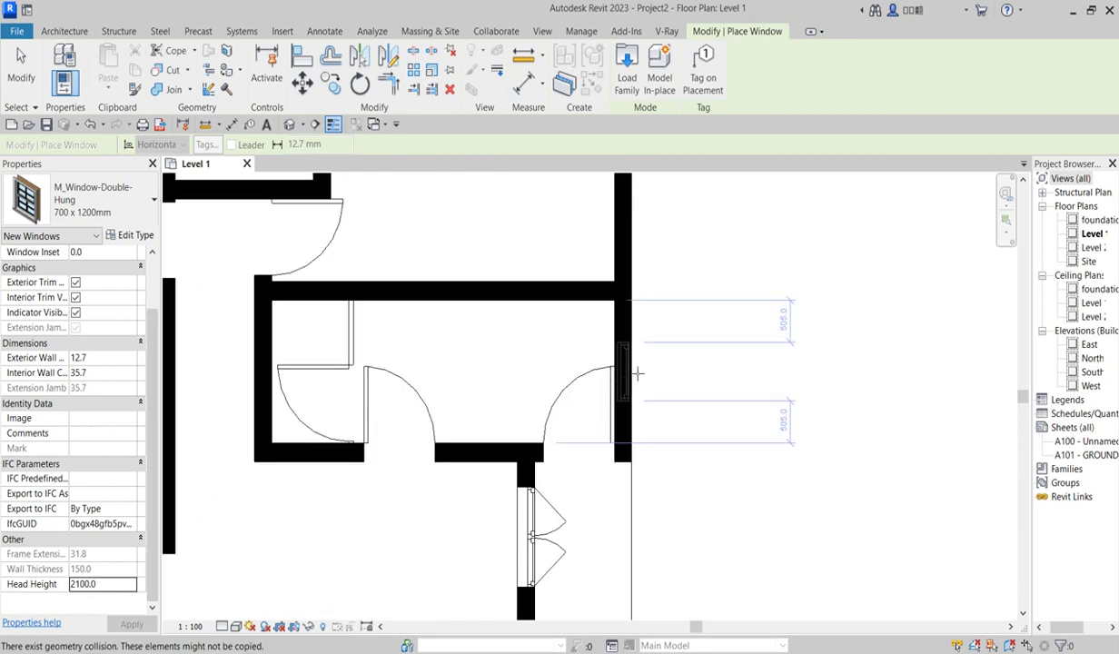
scroll(692, 320, down, 2)
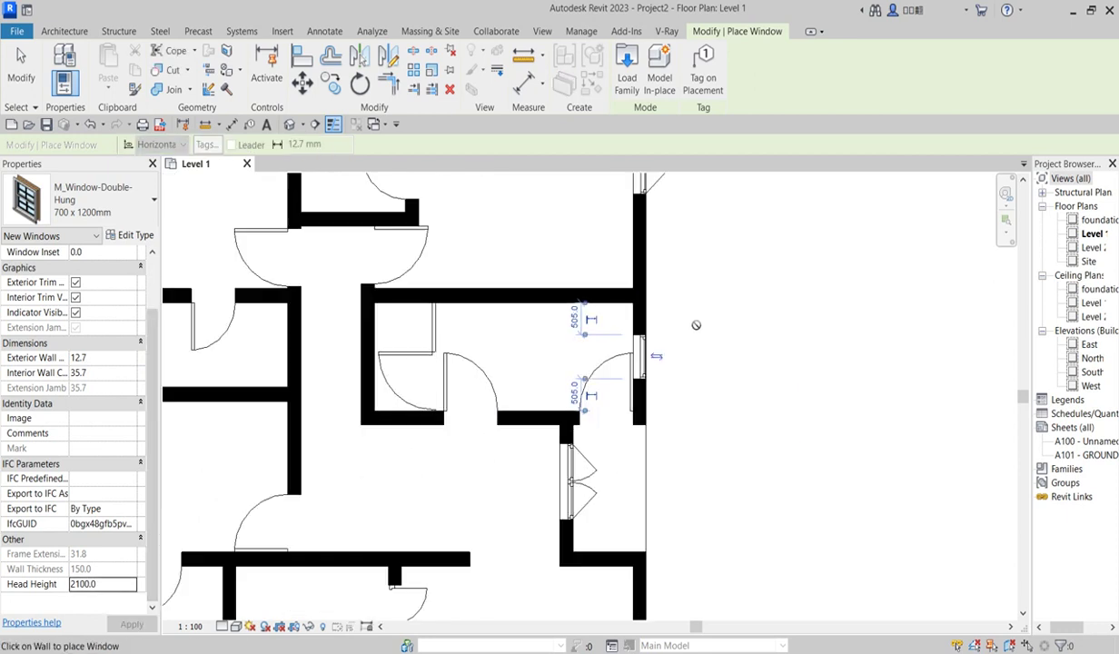
scroll(541, 327, down, 3)
scroll(565, 355, up, 3)
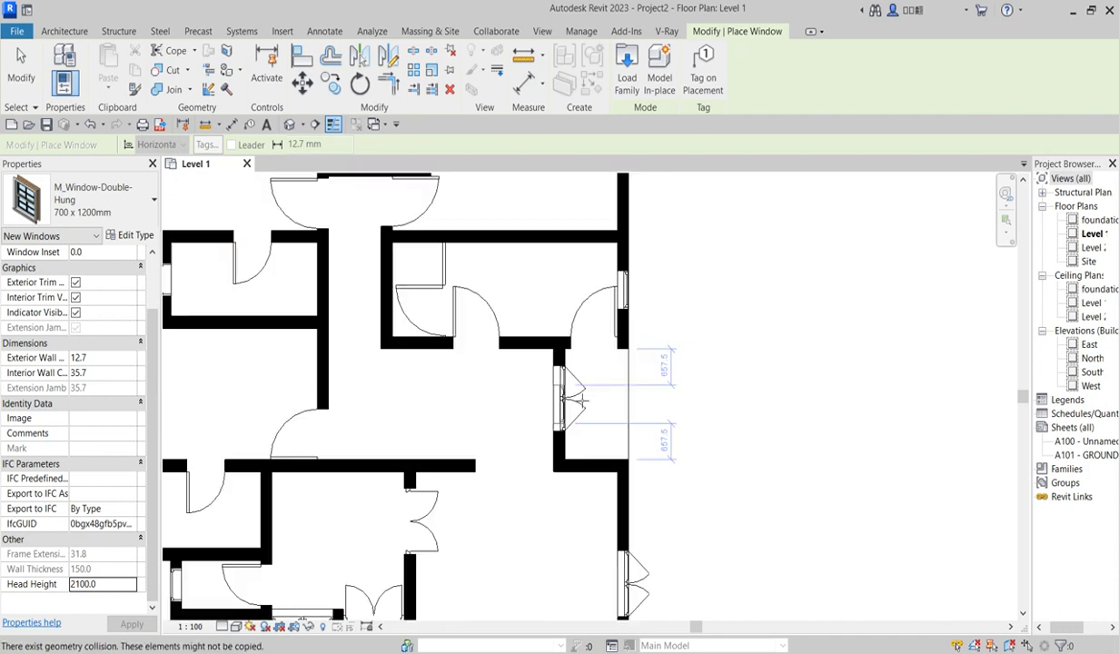
key(Escape)
key(Escape)
Step: Change all 1200 x 1500mm double casement windows in the plan to the M_Window-Double-Hung 750 x 1200mm type
scroll(582, 414, up, 2)
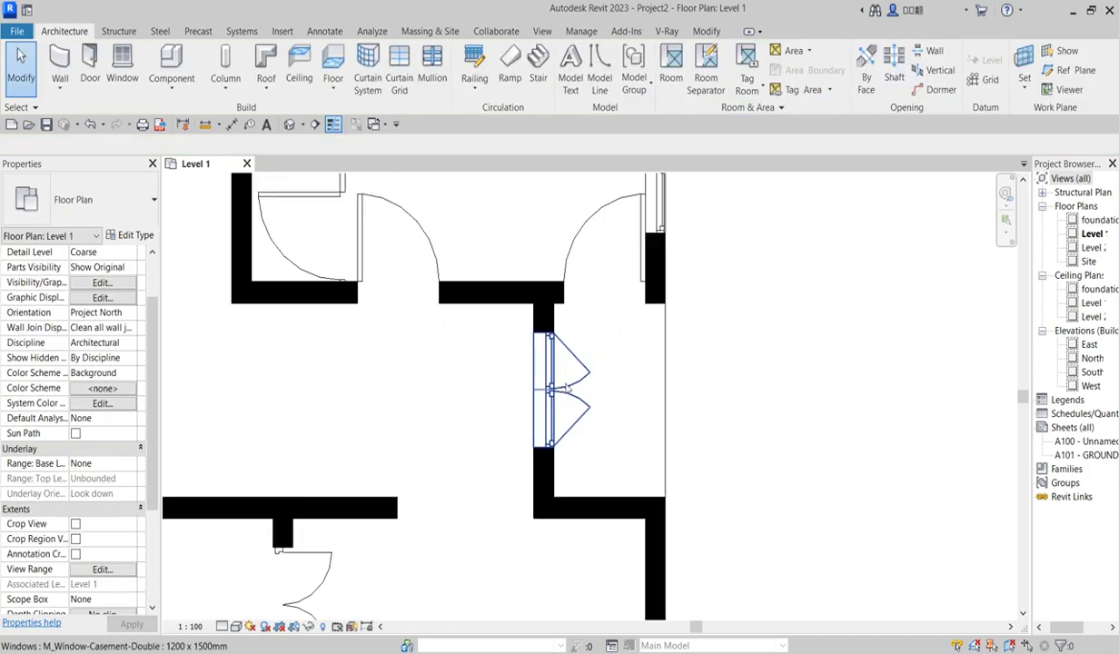
scroll(565, 396, down, 2)
scroll(564, 397, down, 3)
scroll(413, 373, up, 3)
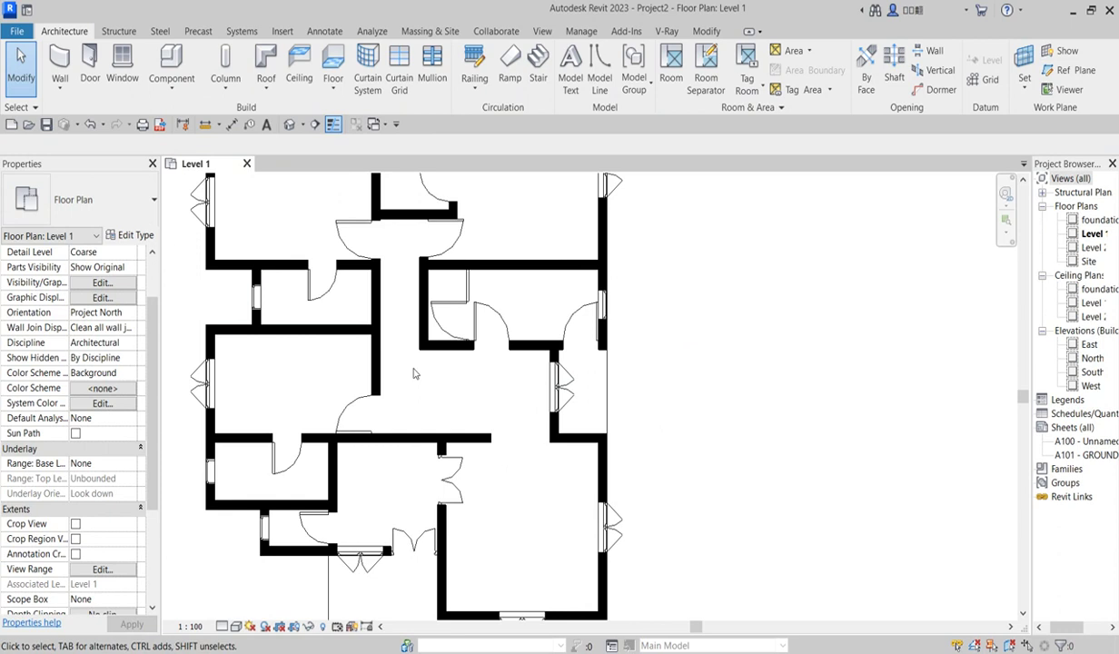
click(570, 400)
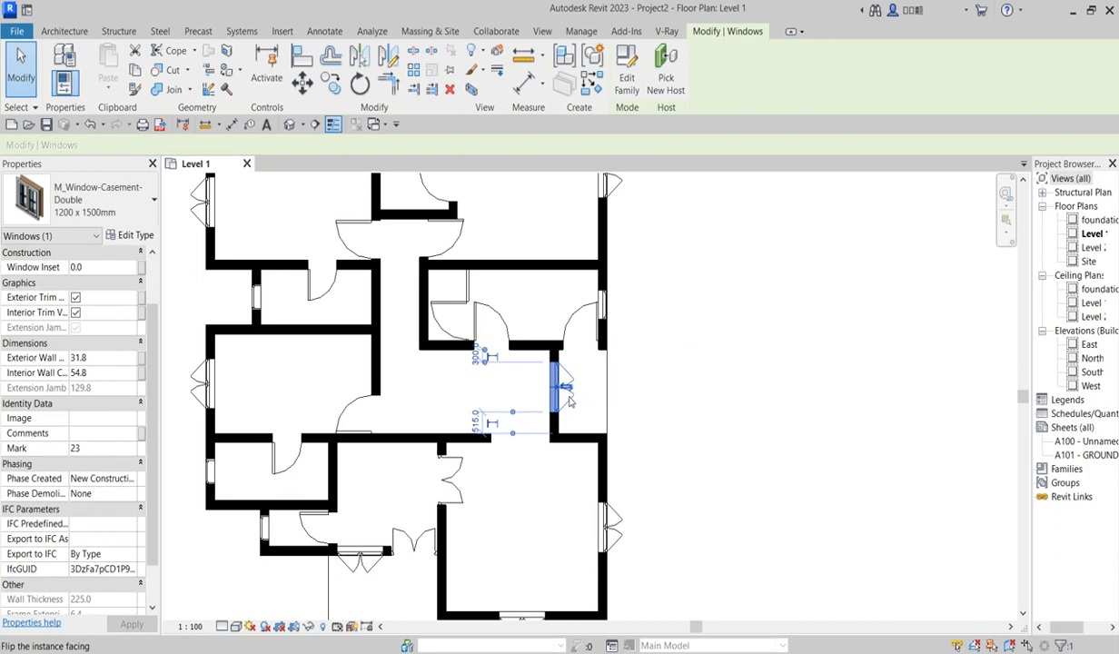
right_click(569, 393)
mouse_move(663, 218)
click(771, 219)
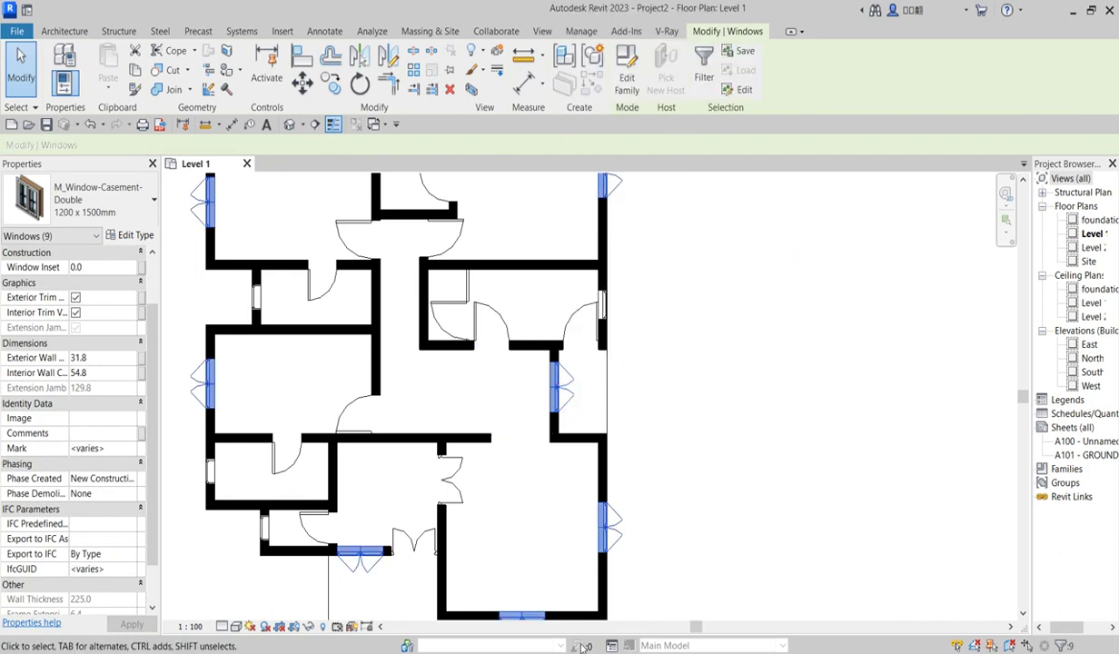
scroll(609, 272, down, 2)
click(117, 200)
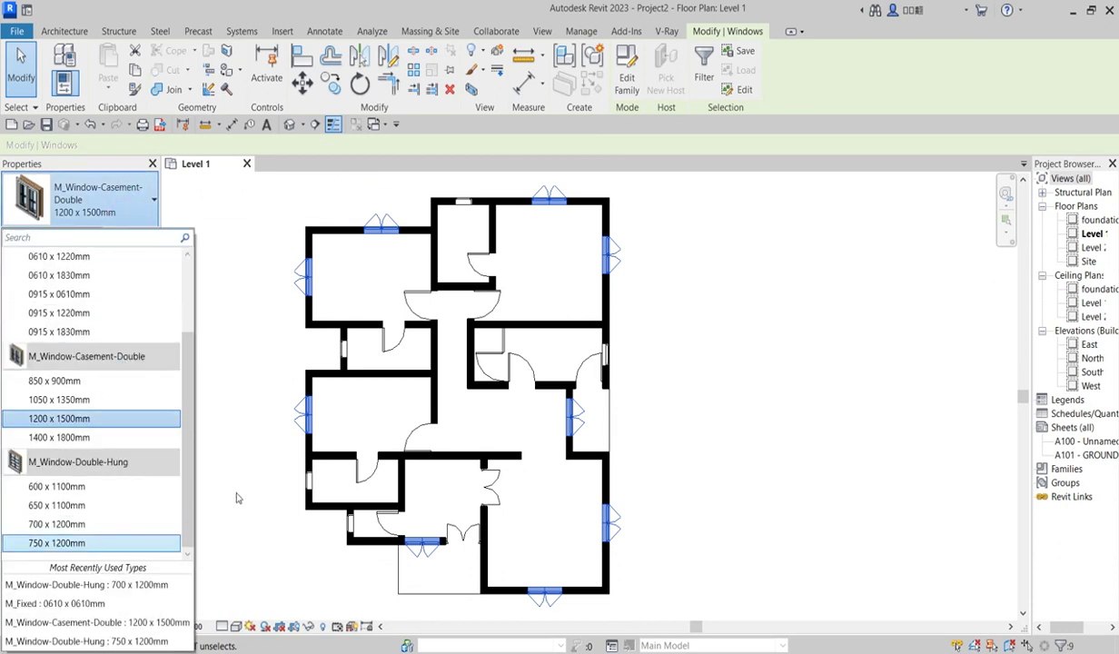
click(57, 543)
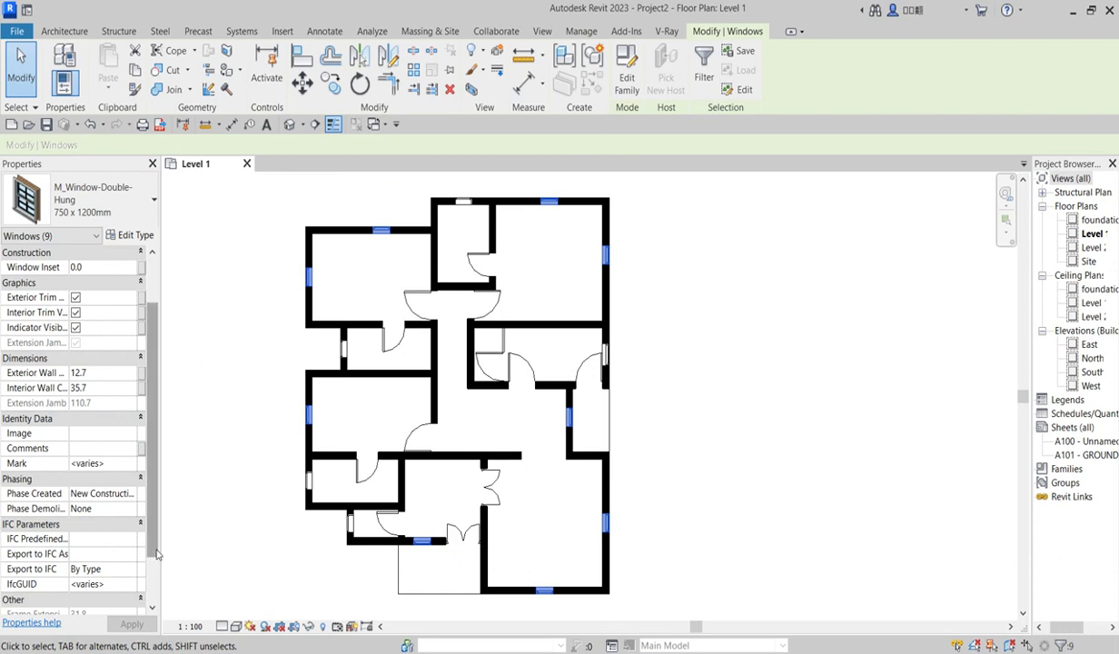
Step: Set the head height of the selected double-hung windows to 2100
scroll(154, 552, down, 2)
click(118, 590)
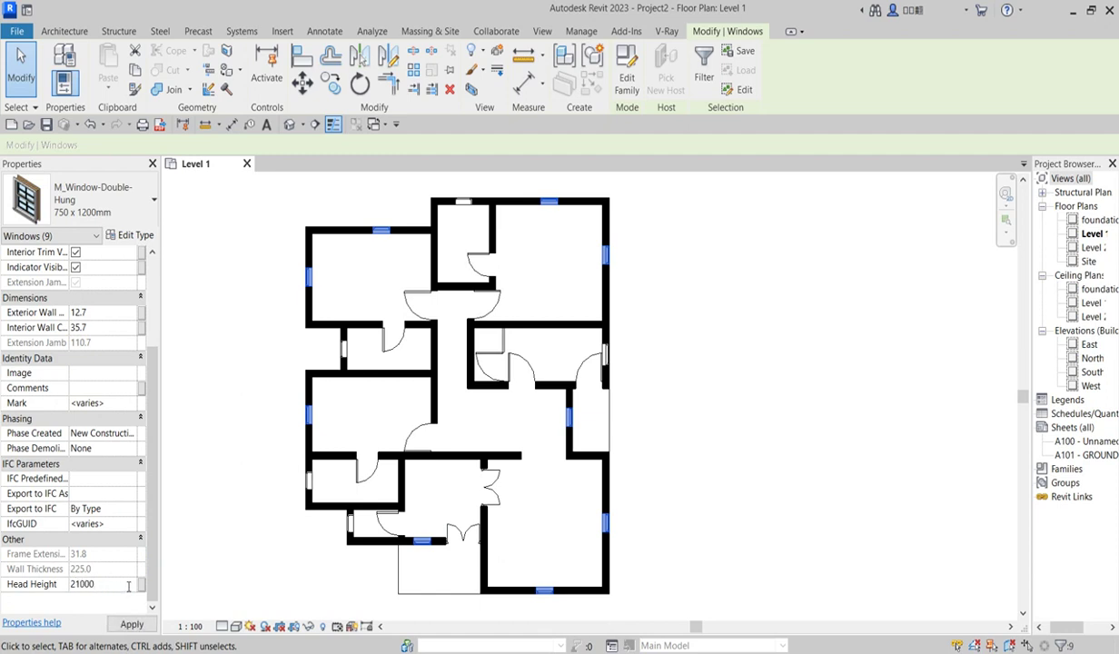
text(2100)
click(132, 625)
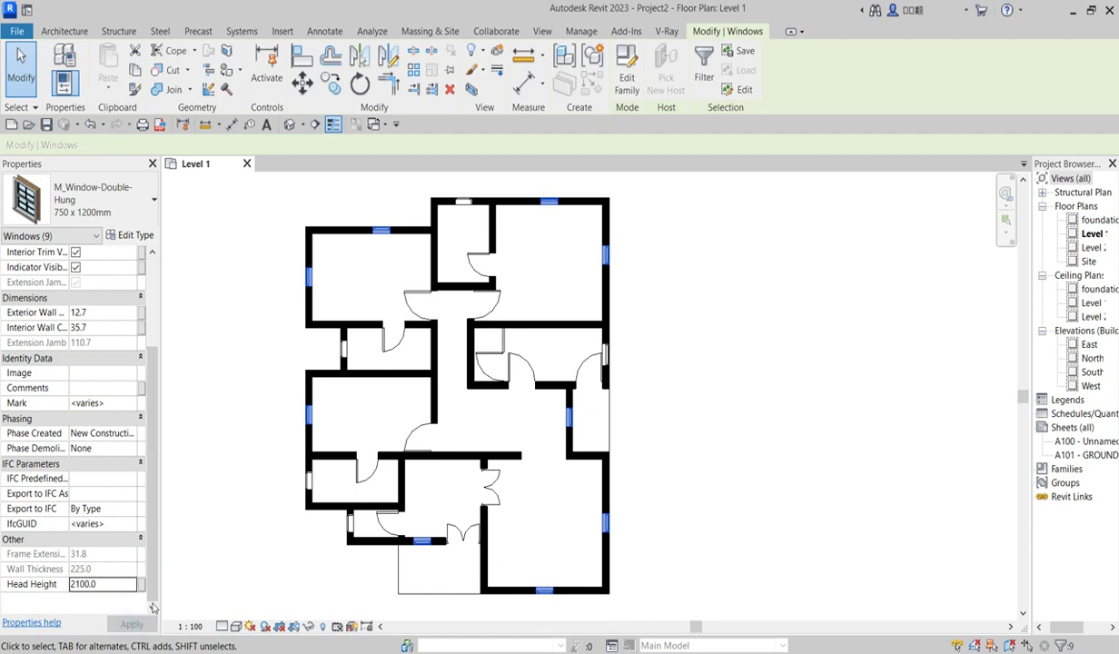
Step: Set the M_Window-Double-Hung 750 x 1200mm type's width to 1200 and height to 2100
click(127, 236)
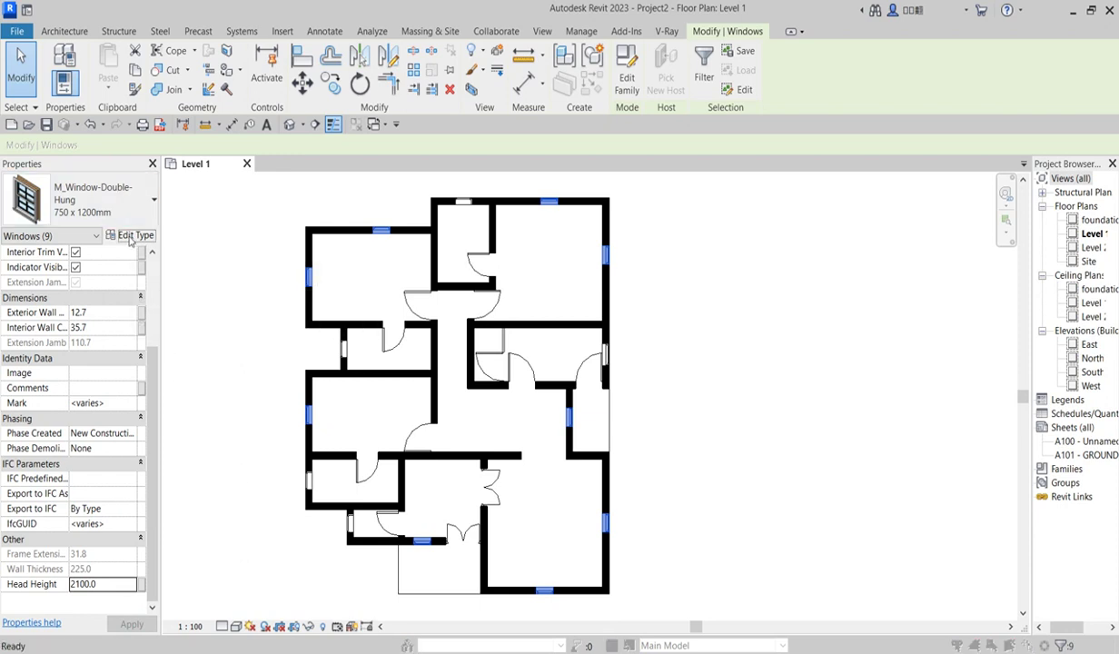
scroll(314, 354, down, 3)
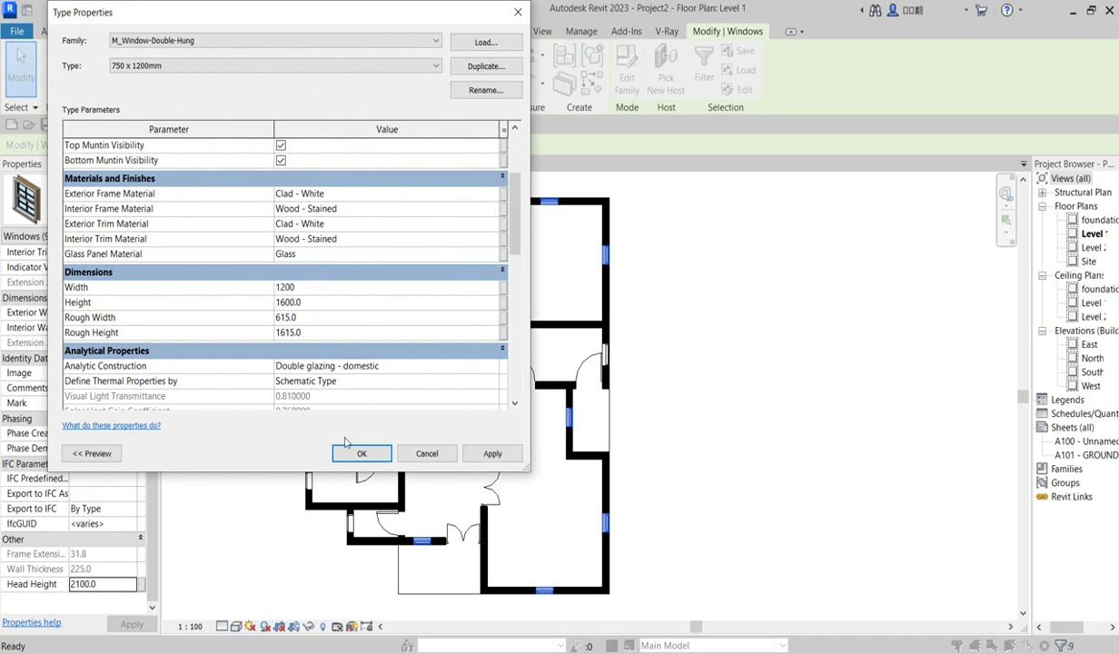
key(Tab)
click(361, 454)
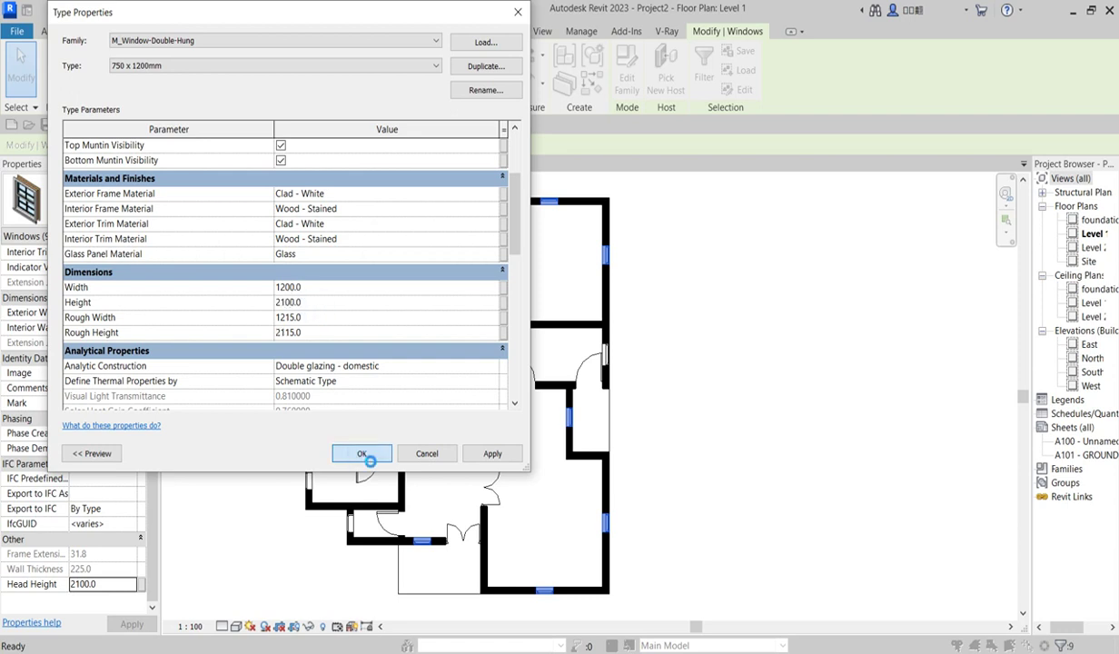
click(369, 461)
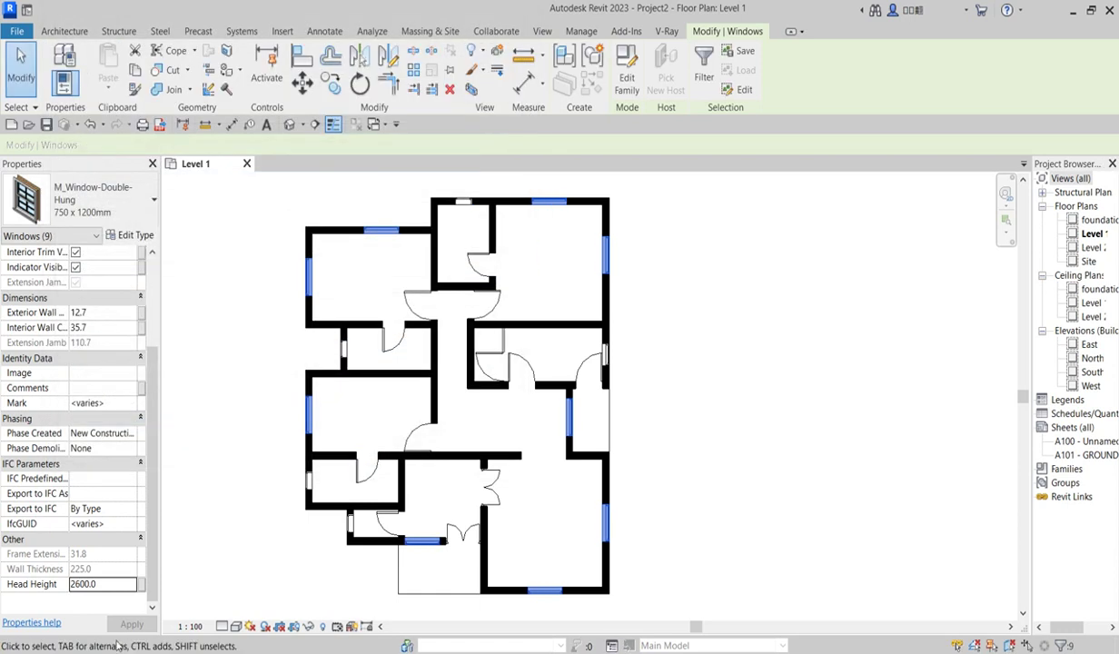
Step: Reset the head height of the resized double-hung windows to 2100 and deselect them
click(114, 587)
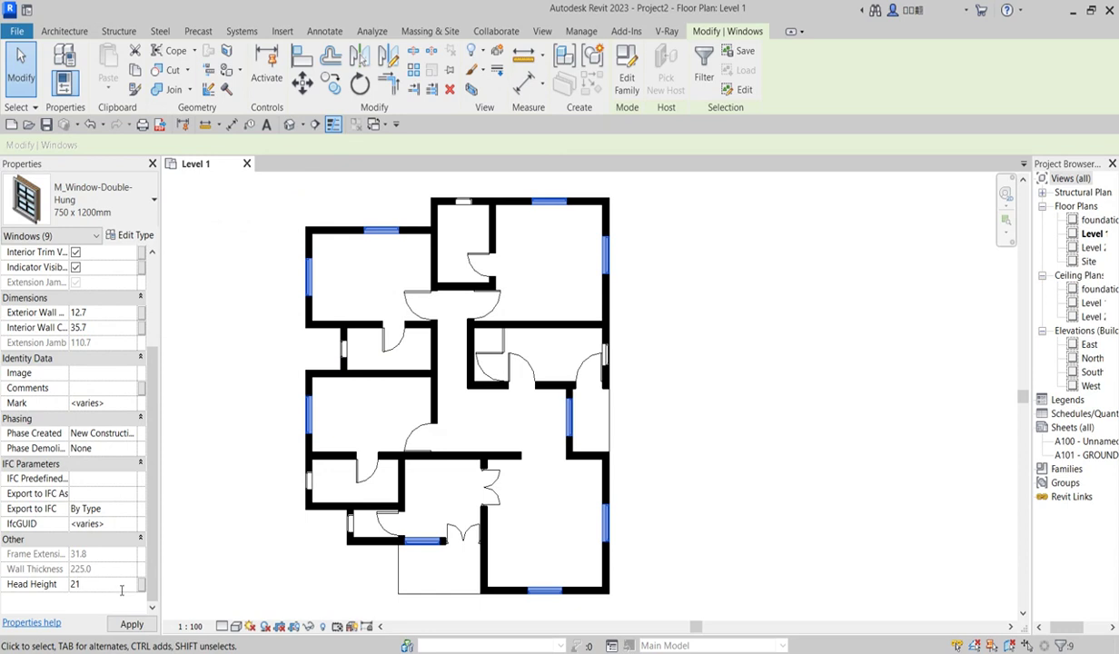
key(Return)
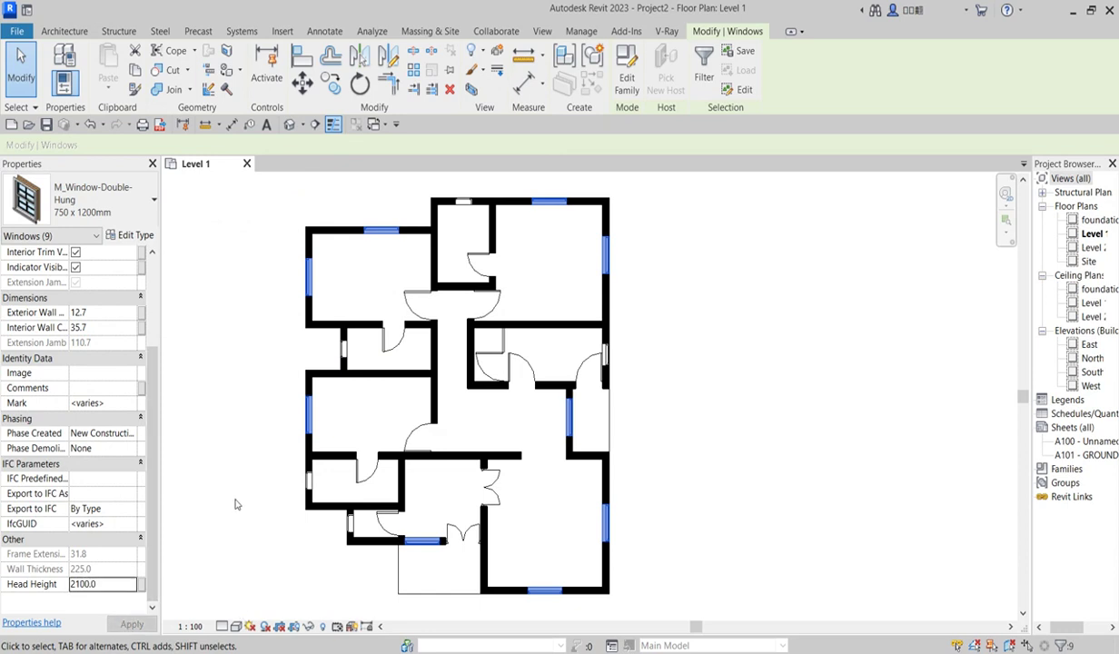
click(195, 536)
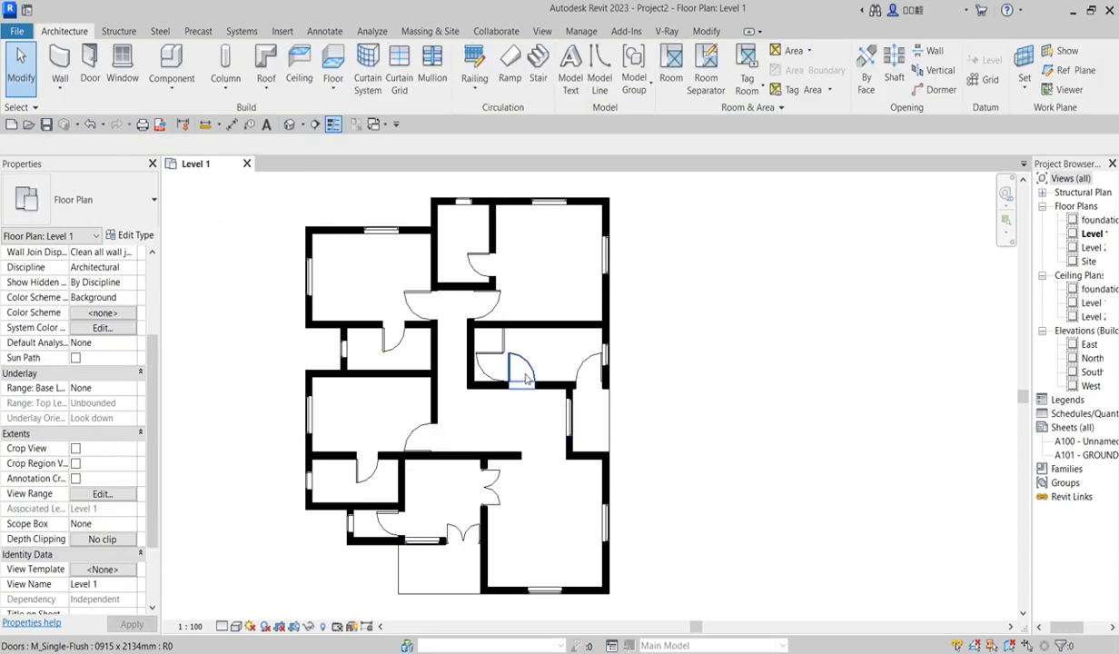
Step: Examine the Level 1 floor plan to check the resized windows and the room layout
scroll(534, 359, down, 2)
scroll(486, 484, up, 3)
scroll(486, 483, down, 1)
scroll(536, 490, up, 4)
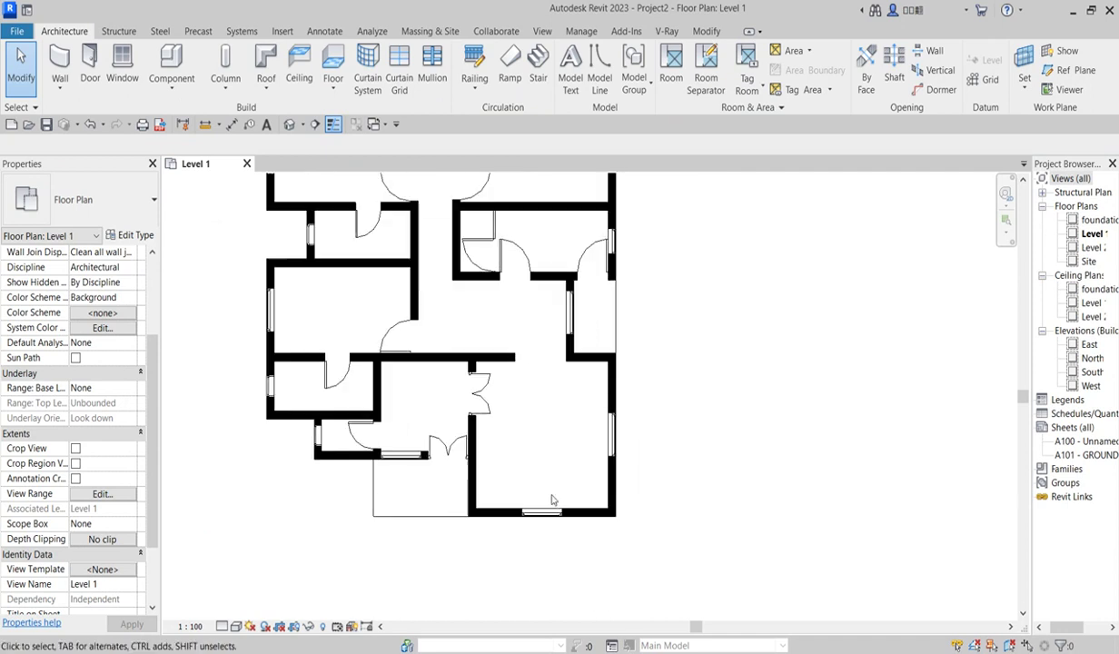
scroll(543, 458, down, 3)
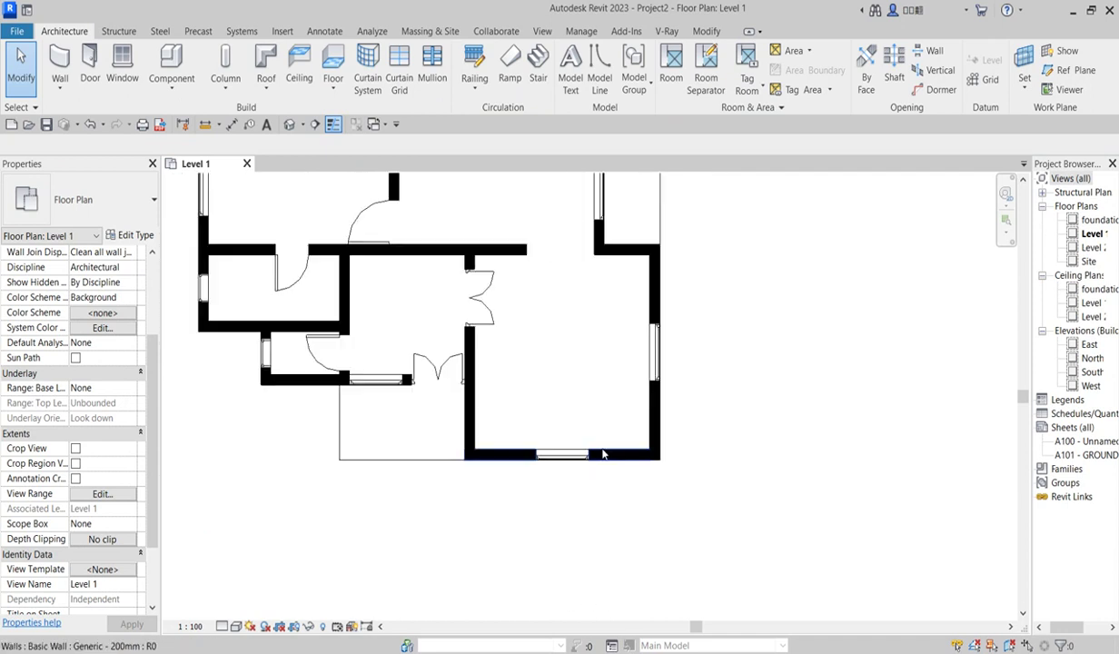
scroll(634, 398, up, 1)
scroll(634, 397, up, 1)
scroll(679, 399, up, 1)
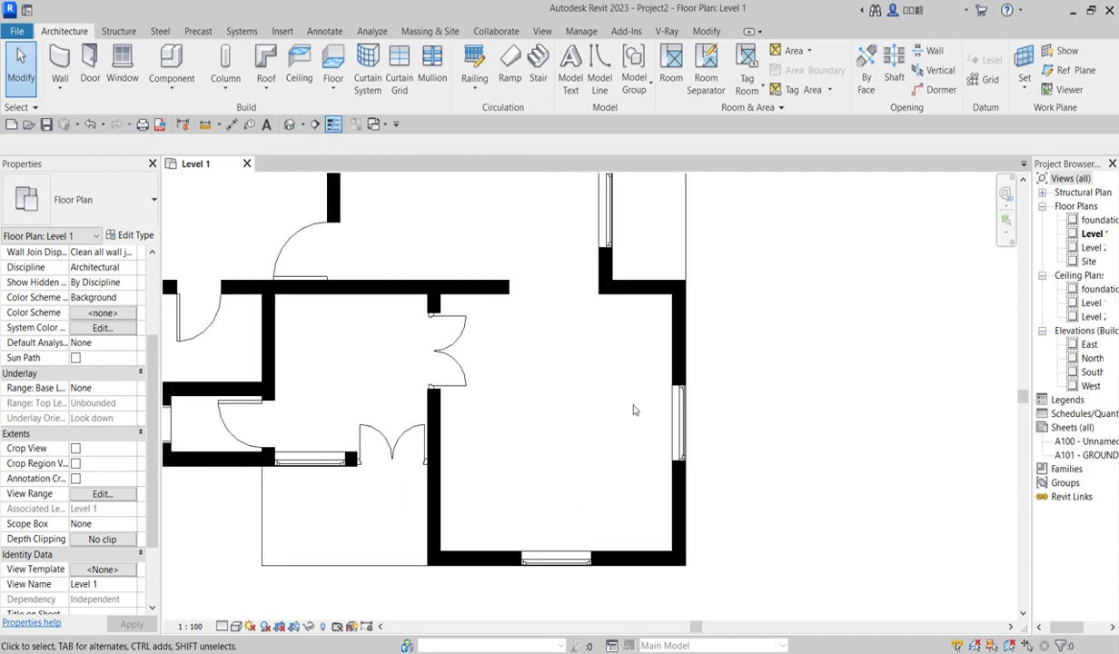
scroll(614, 396, down, 3)
scroll(406, 427, up, 2)
scroll(363, 391, down, 2)
scroll(335, 324, up, 1)
scroll(334, 323, up, 2)
scroll(318, 336, down, 3)
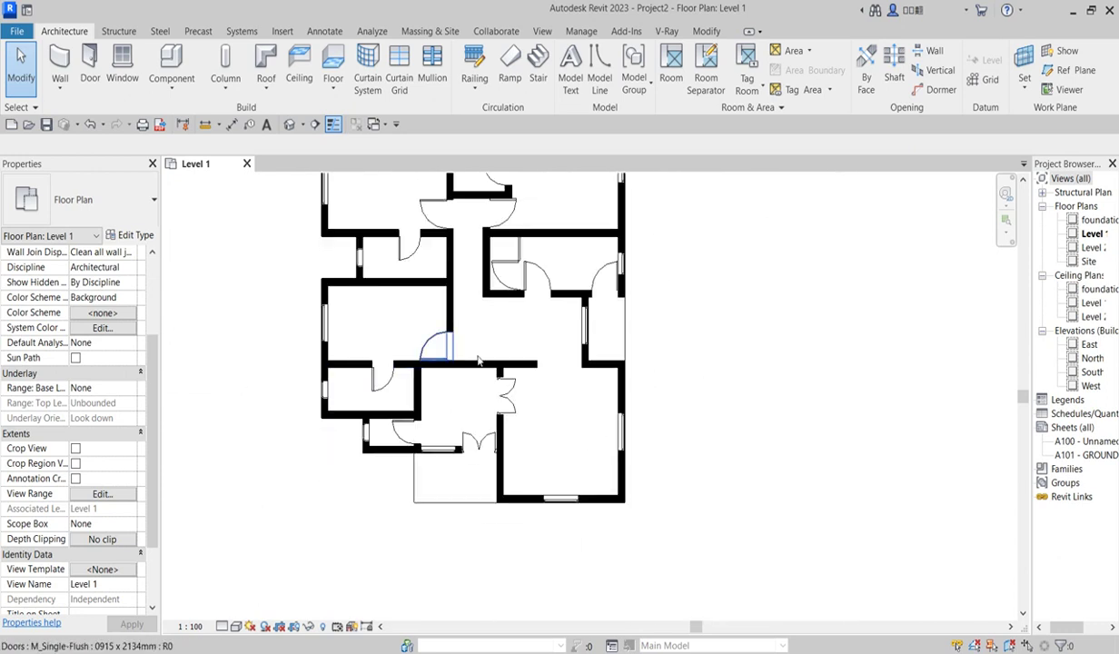
scroll(581, 309, down, 1)
scroll(580, 220, up, 2)
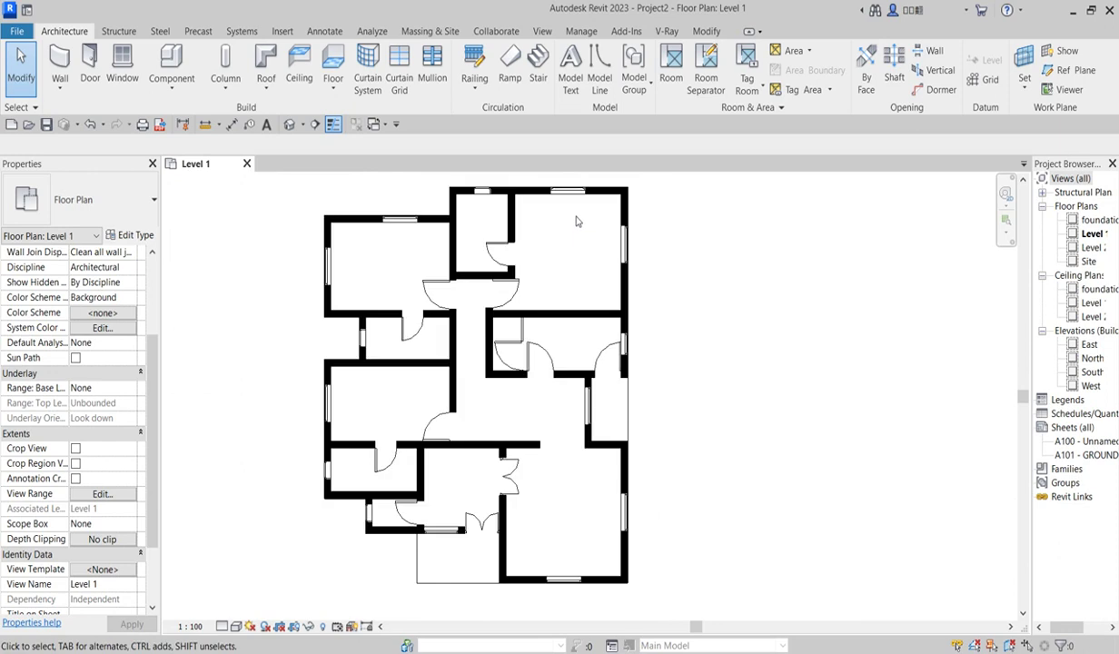
scroll(454, 273, down, 2)
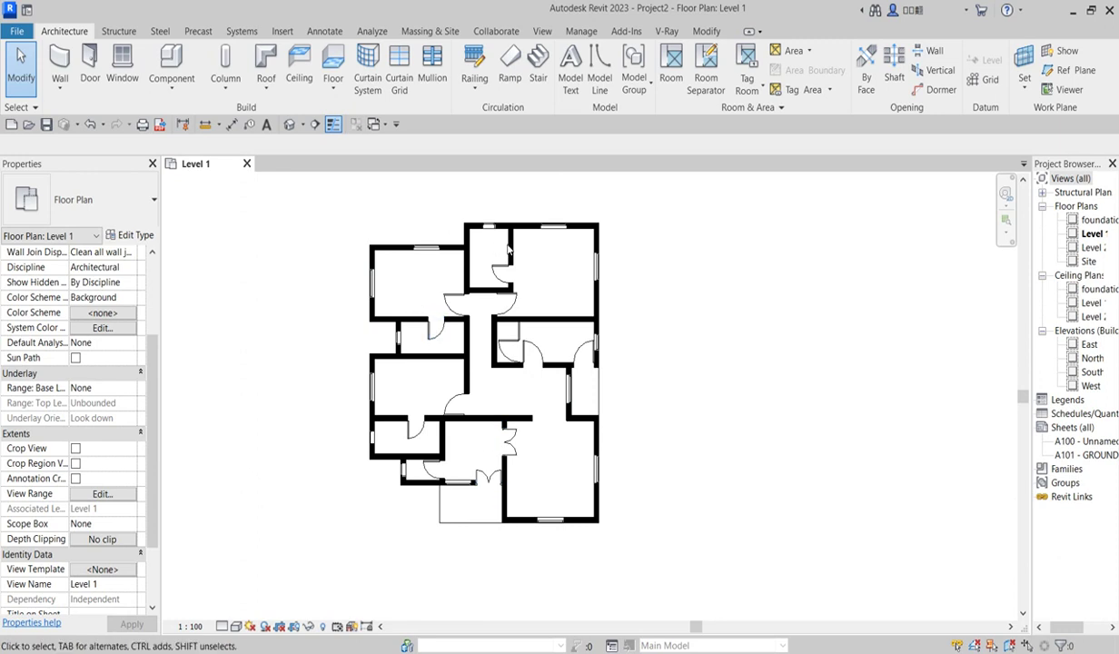
Step: Place a Queen_size_2_6152 bed in the northwest bedroom with its headboard toward the north wall
click(167, 65)
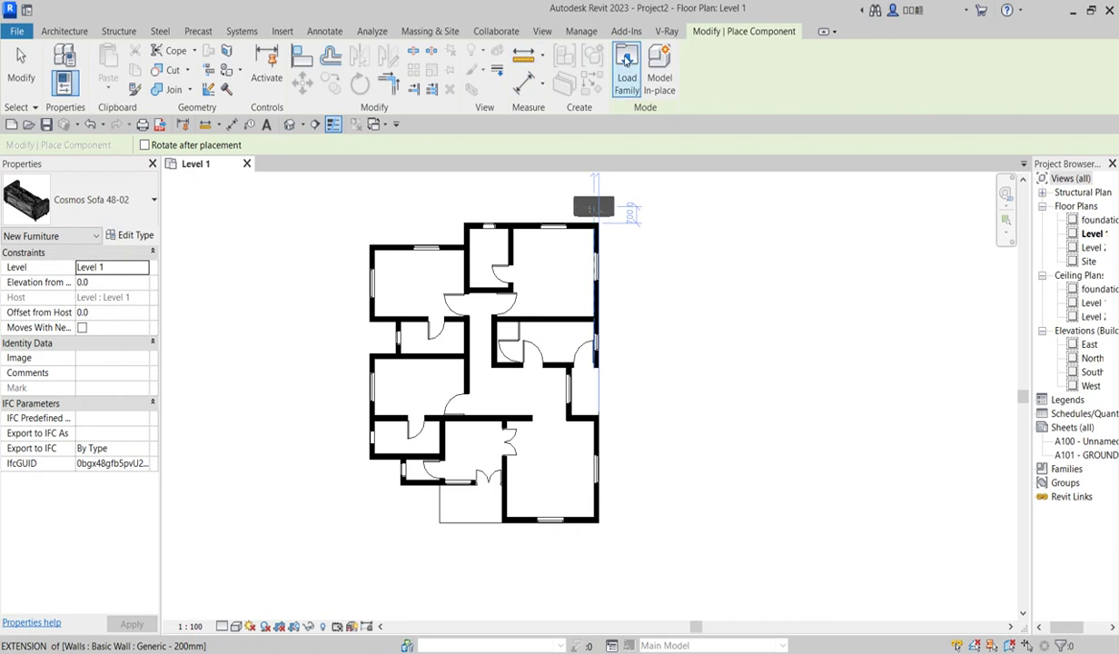
click(154, 202)
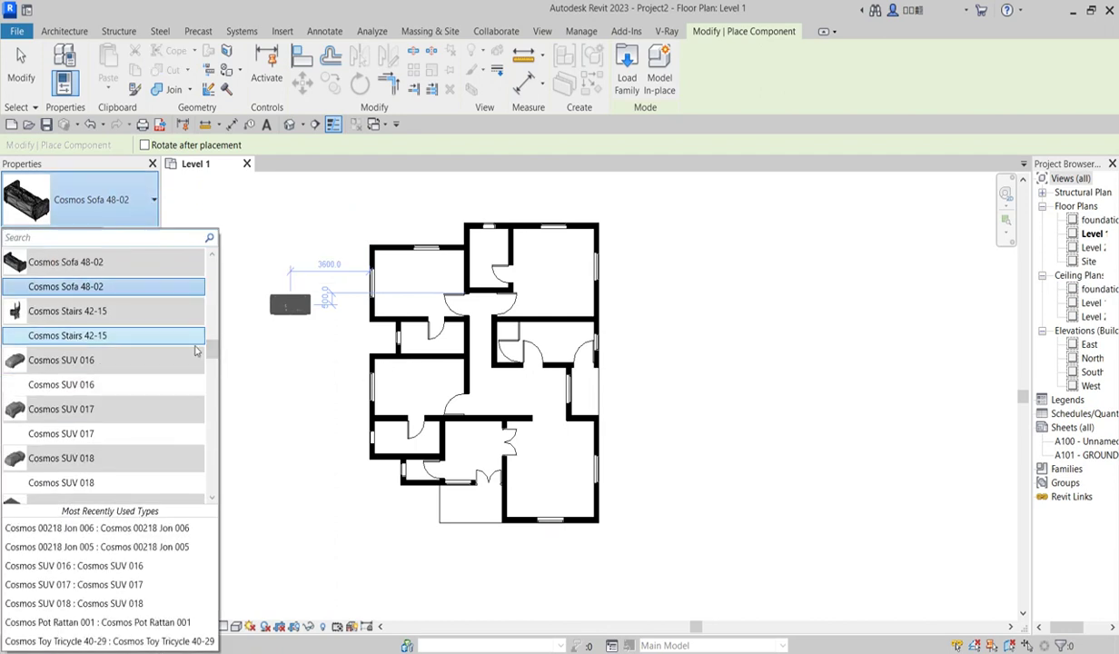
drag(214, 353, 213, 471)
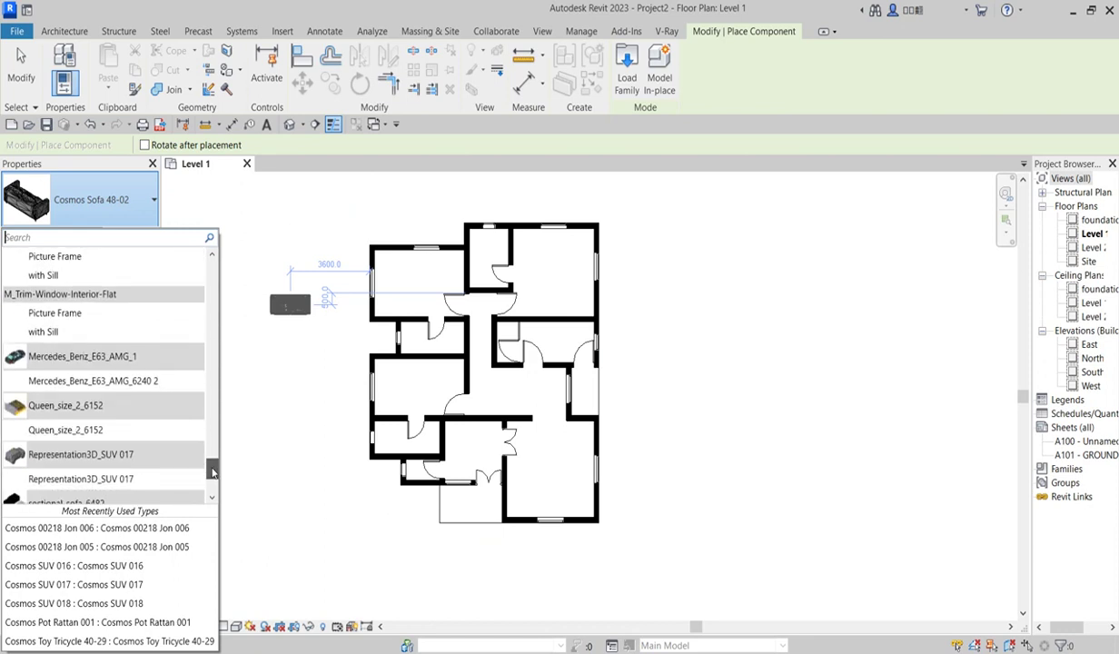
click(55, 429)
scroll(463, 273, up, 4)
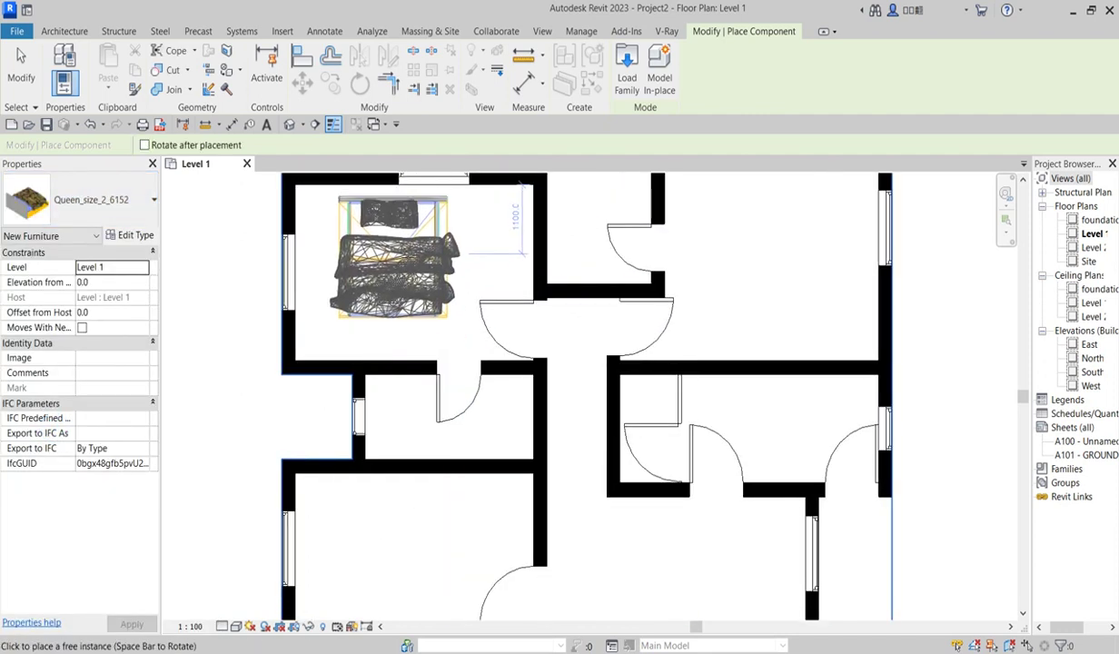
click(397, 246)
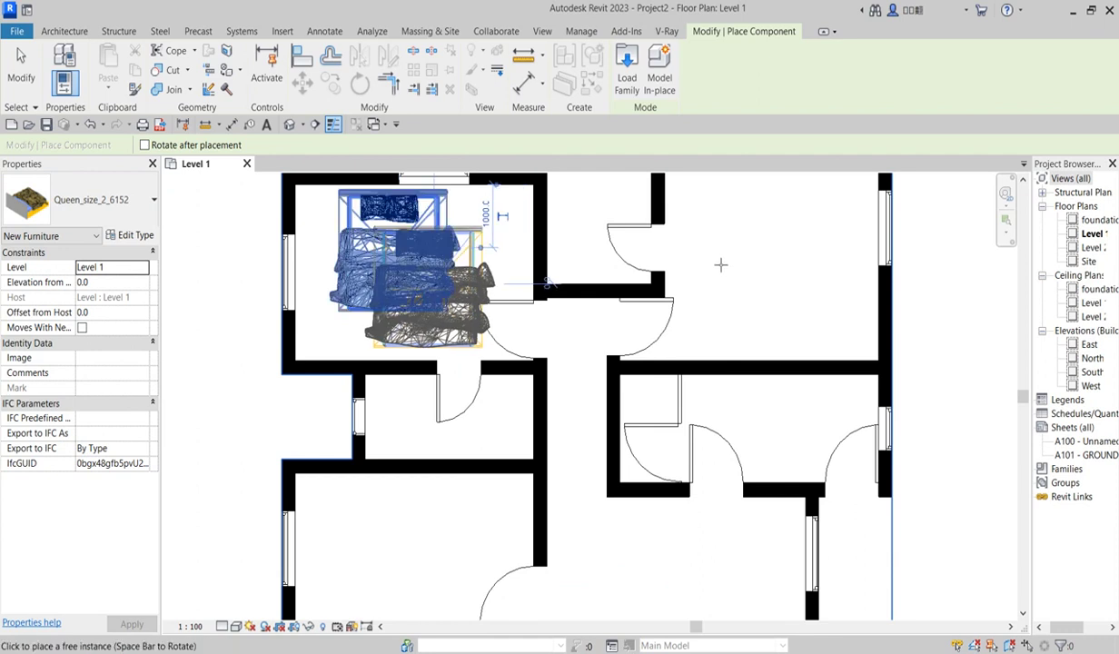
Step: Place another Queen_size_2_6152 bed in the northeast bedroom, rotated so its headboard is at the east wall
scroll(720, 263, down, 3)
scroll(624, 251, up, 2)
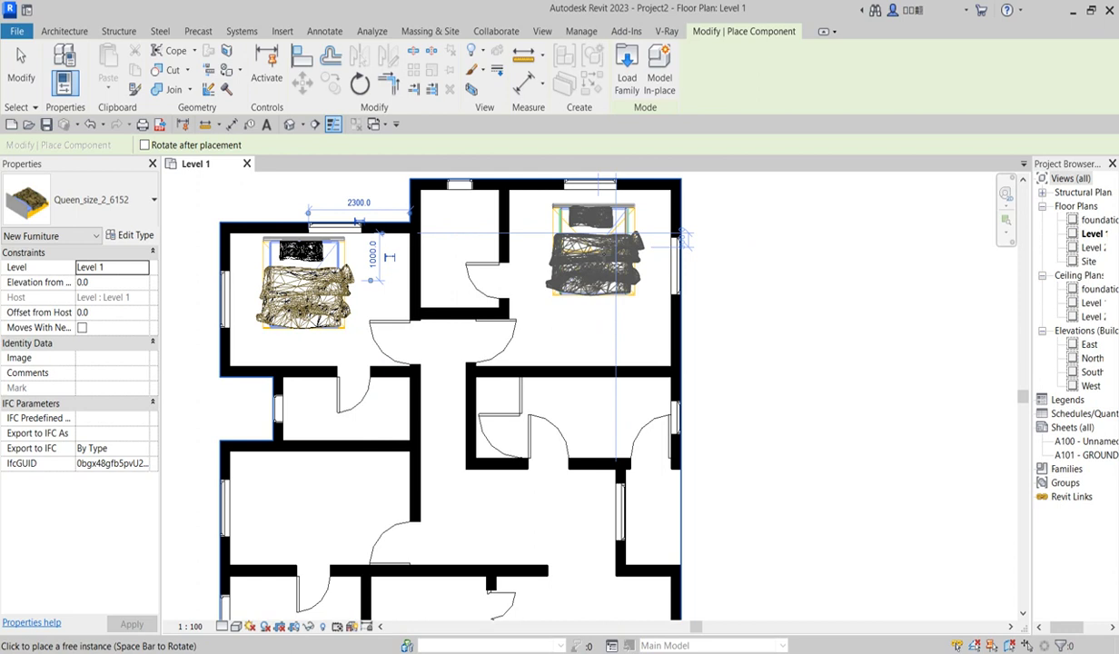
key(space)
key(space)
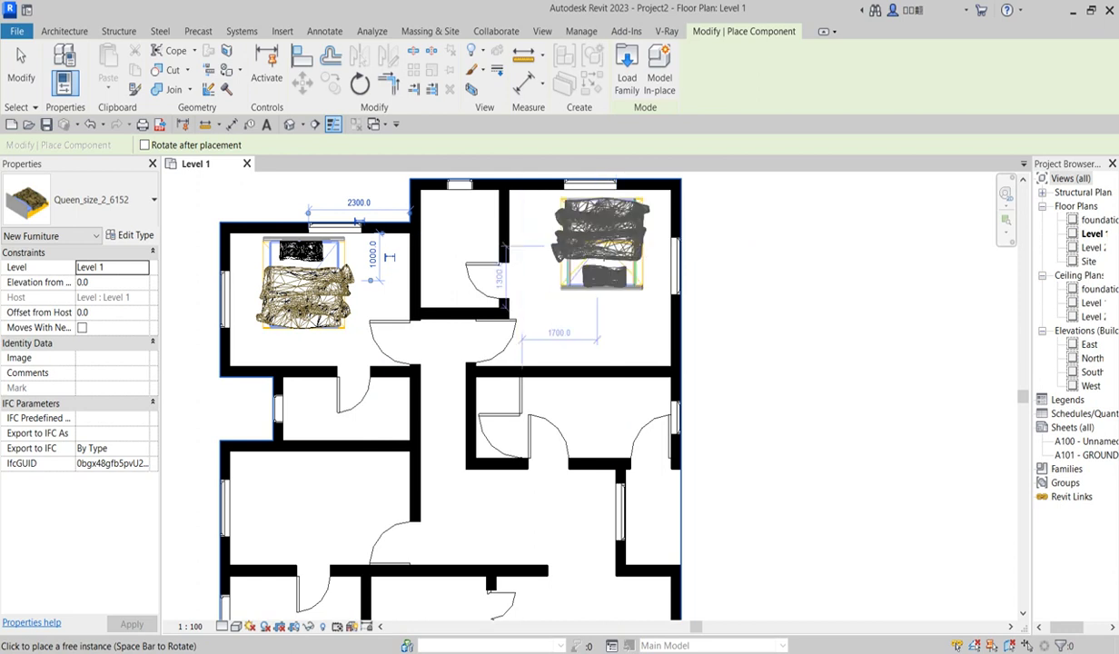
key(space)
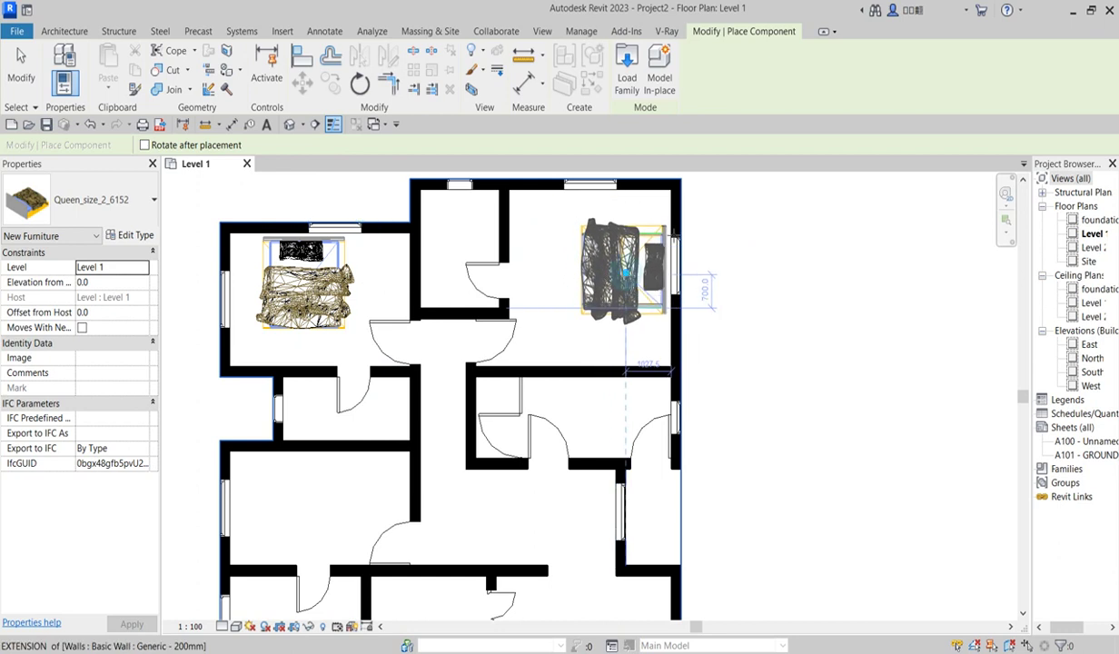
click(624, 273)
Step: Place a third Queen_size_2_6152 bed in the lower west bedroom, rotated with its headboard against the west wall, and finish placing beds
scroll(625, 272, down, 2)
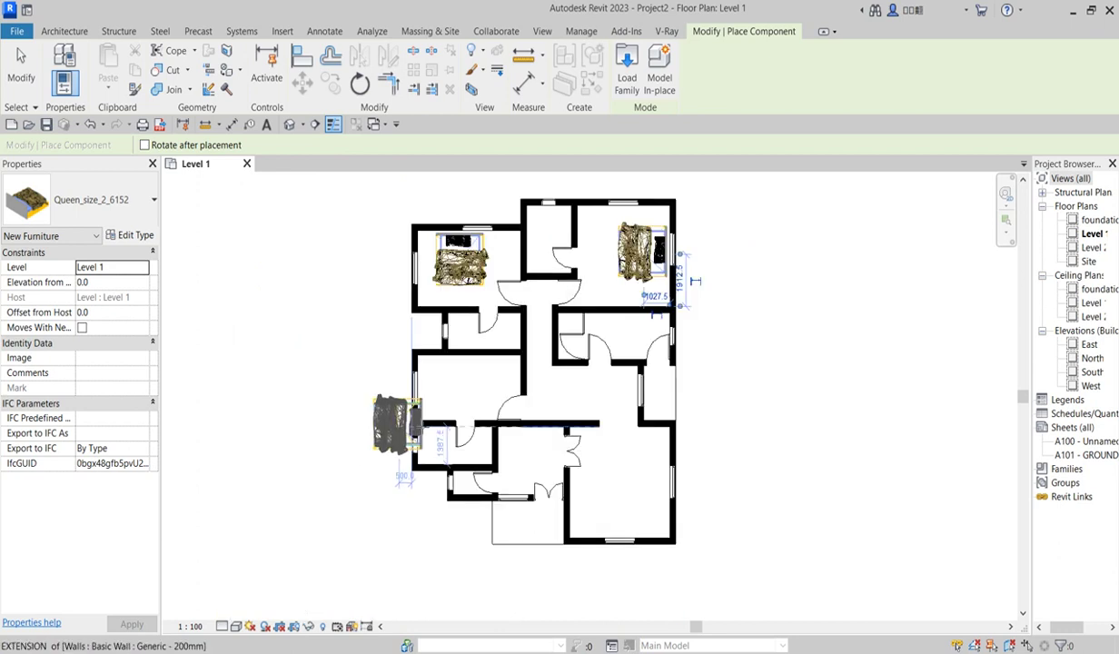
scroll(459, 390, up, 2)
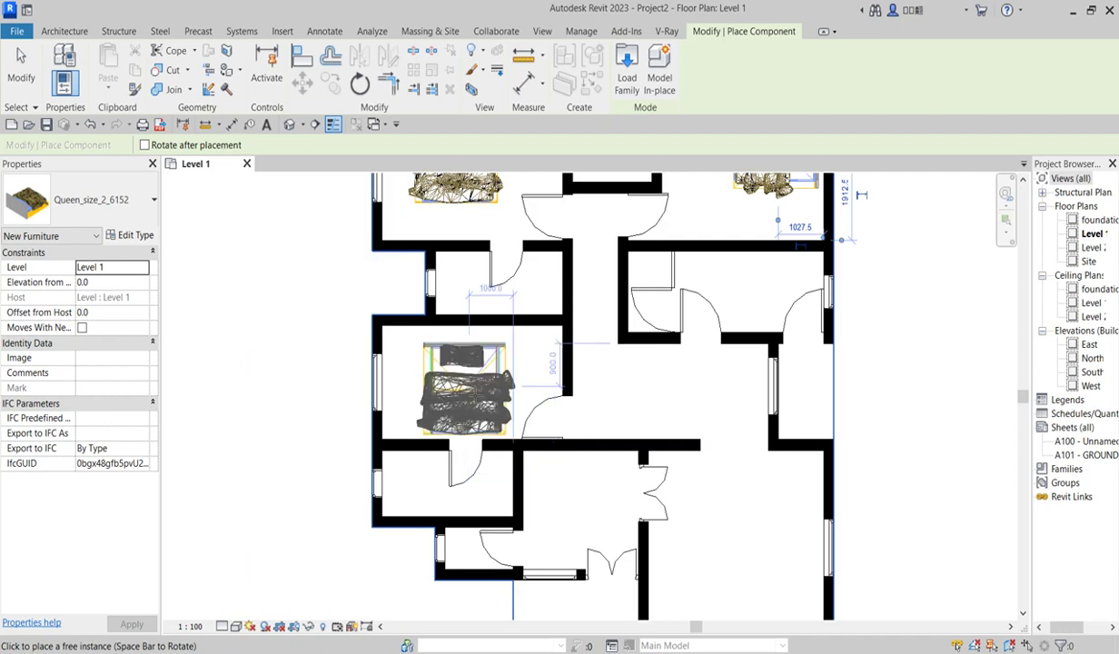
key(space)
key(space)
scroll(426, 382, up, 2)
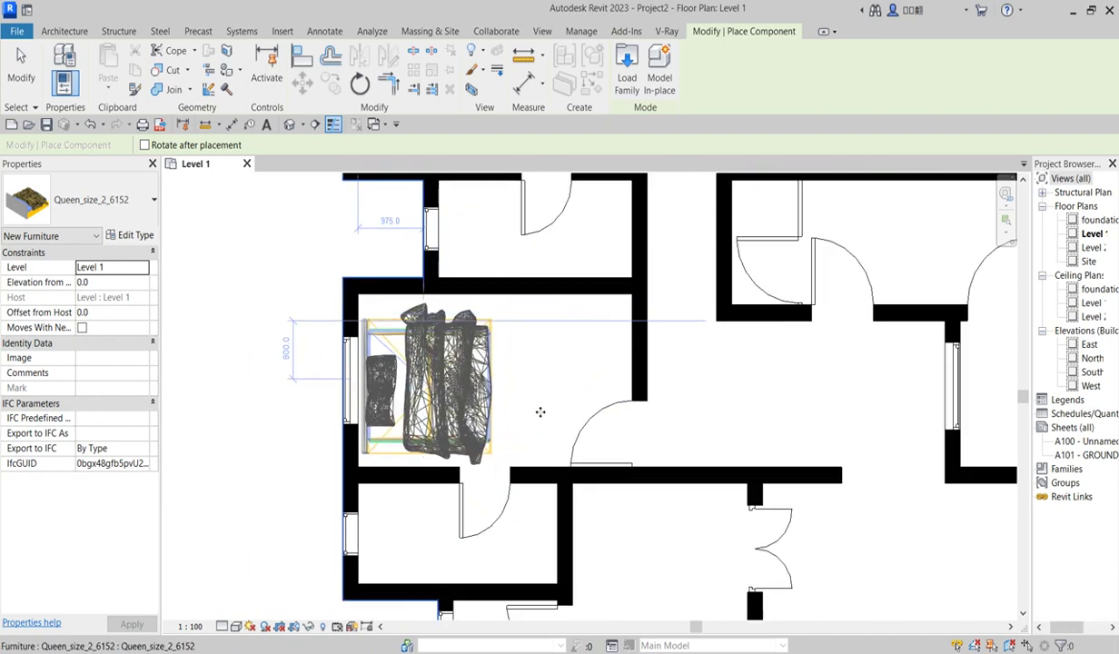
scroll(572, 437, down, 5)
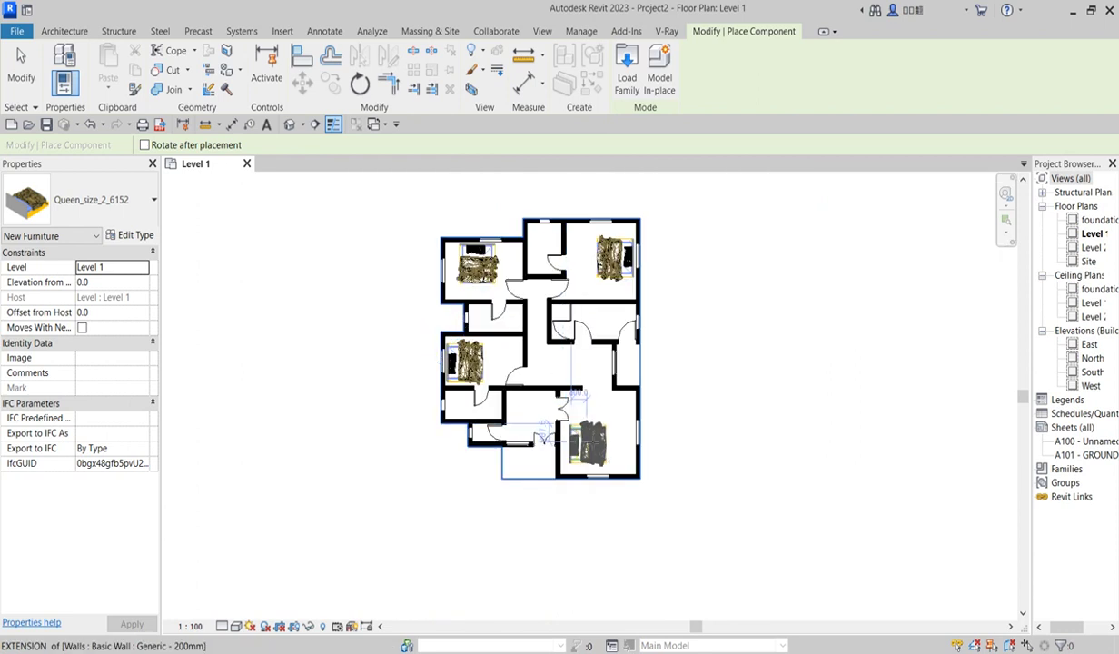
key(Escape)
key(Escape)
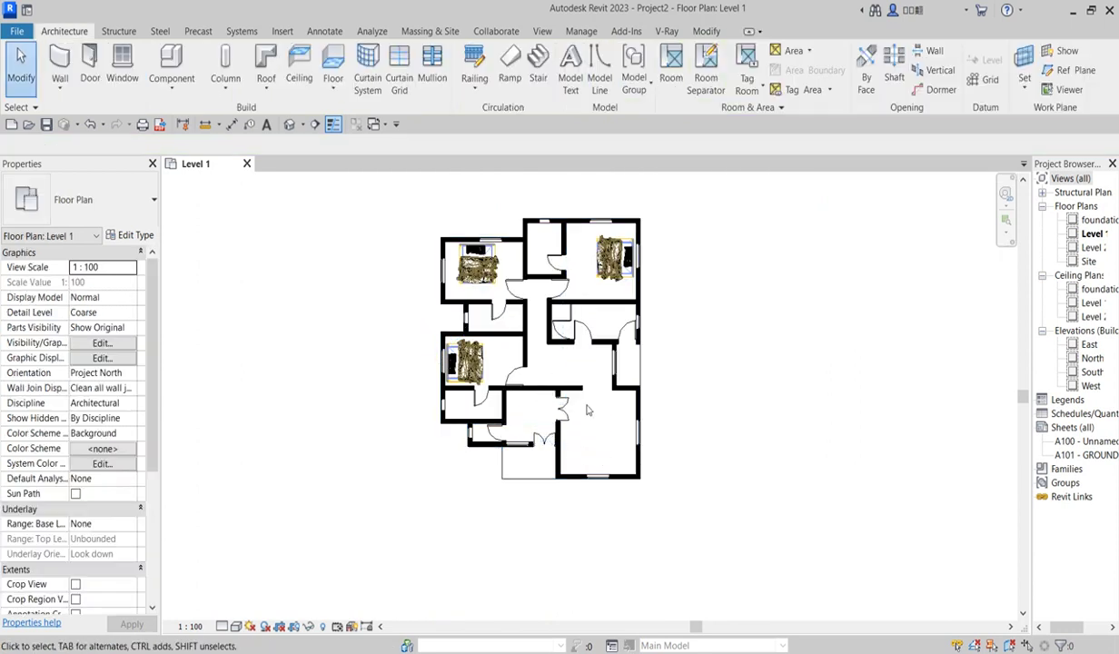
Step: Place a sectional_sofa_6482 in the large southeast room, with its corner toward the northeast
click(173, 63)
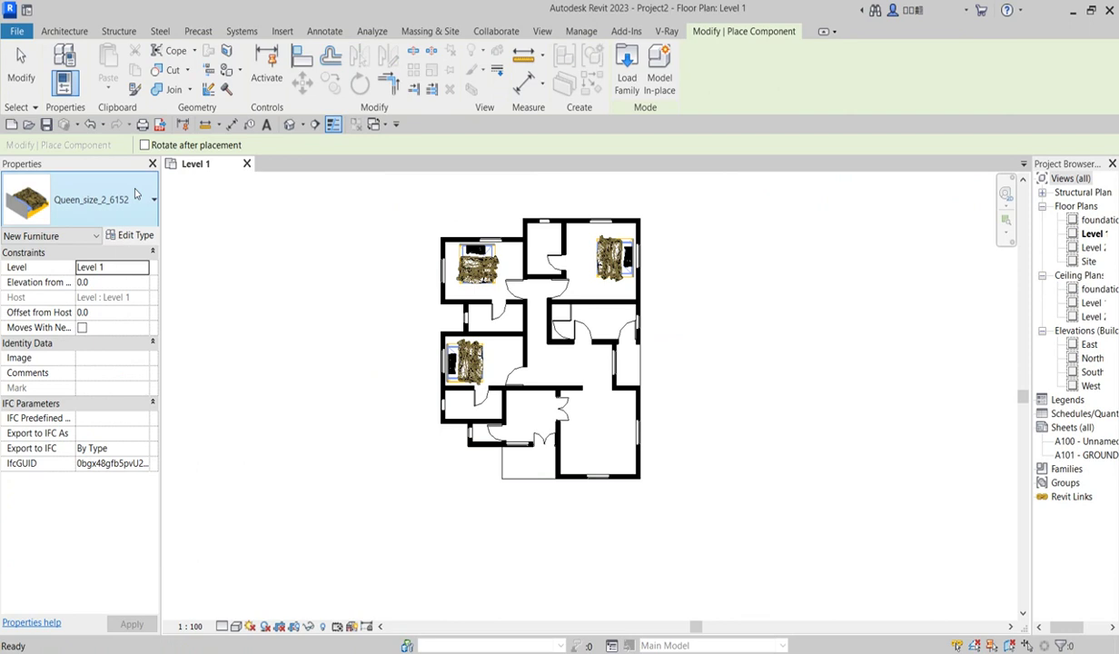
click(91, 201)
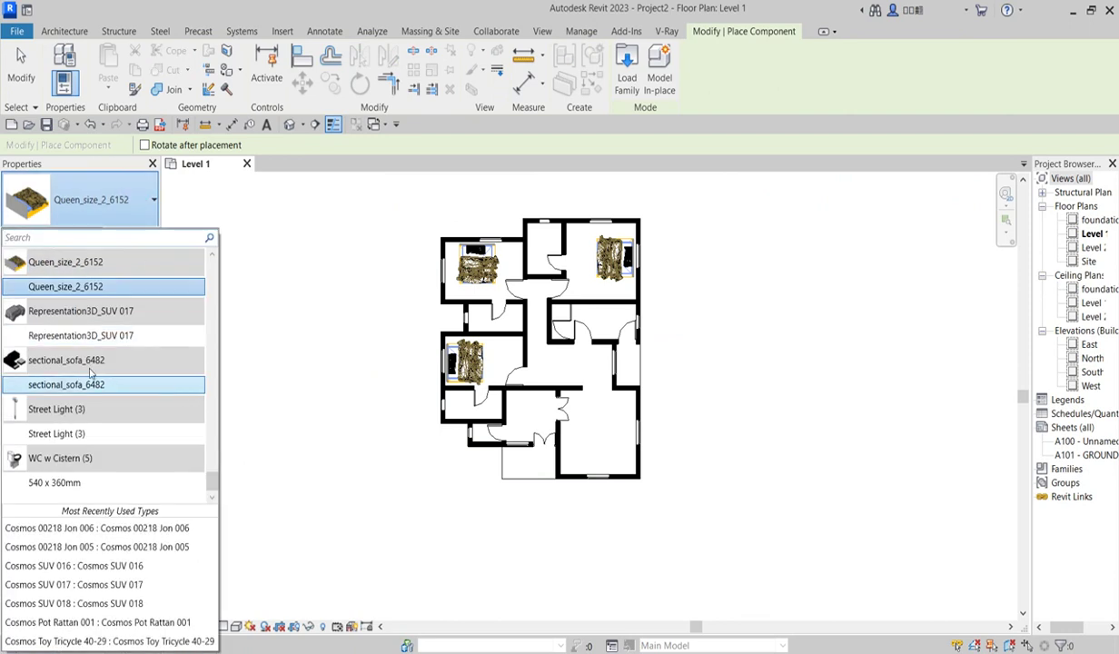
click(55, 386)
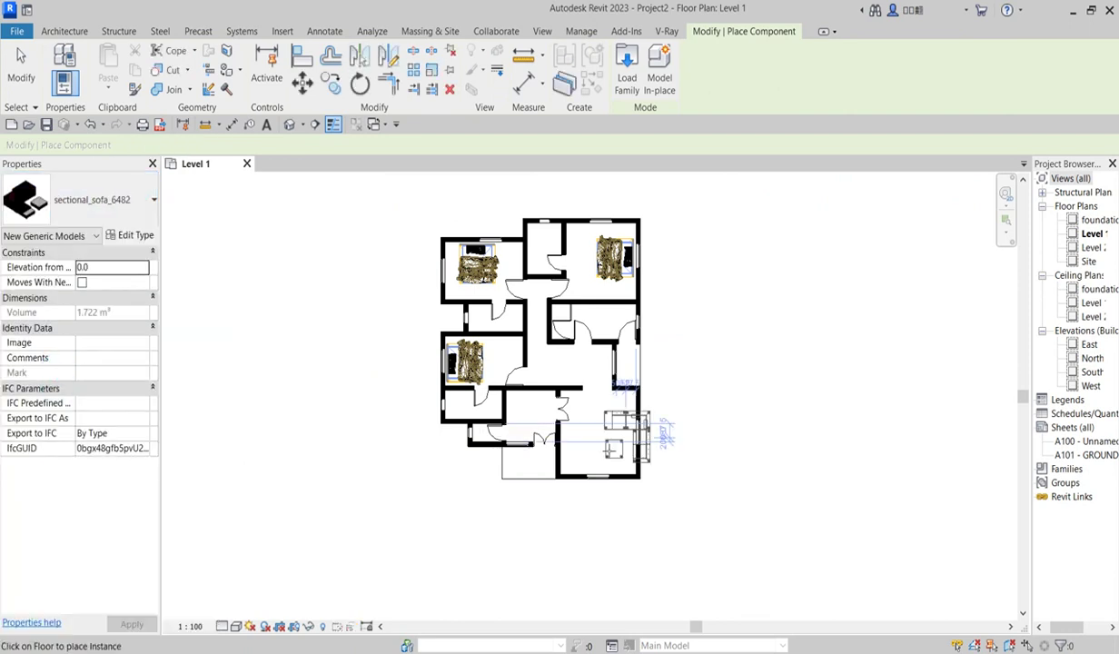
scroll(614, 436, up, 2)
scroll(613, 436, up, 2)
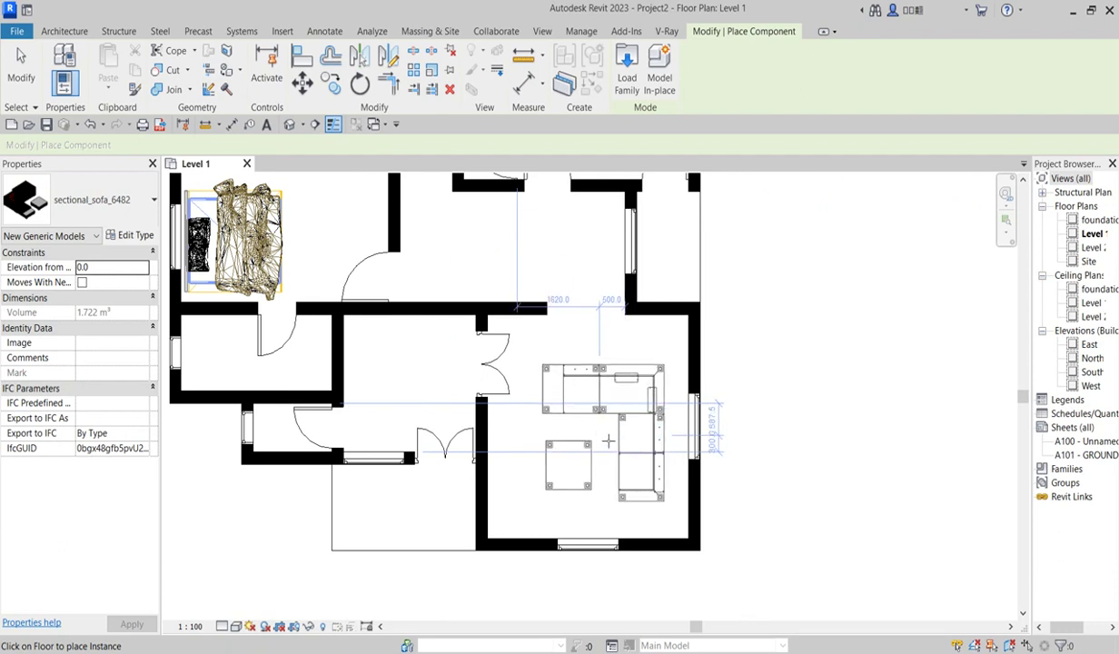
click(607, 437)
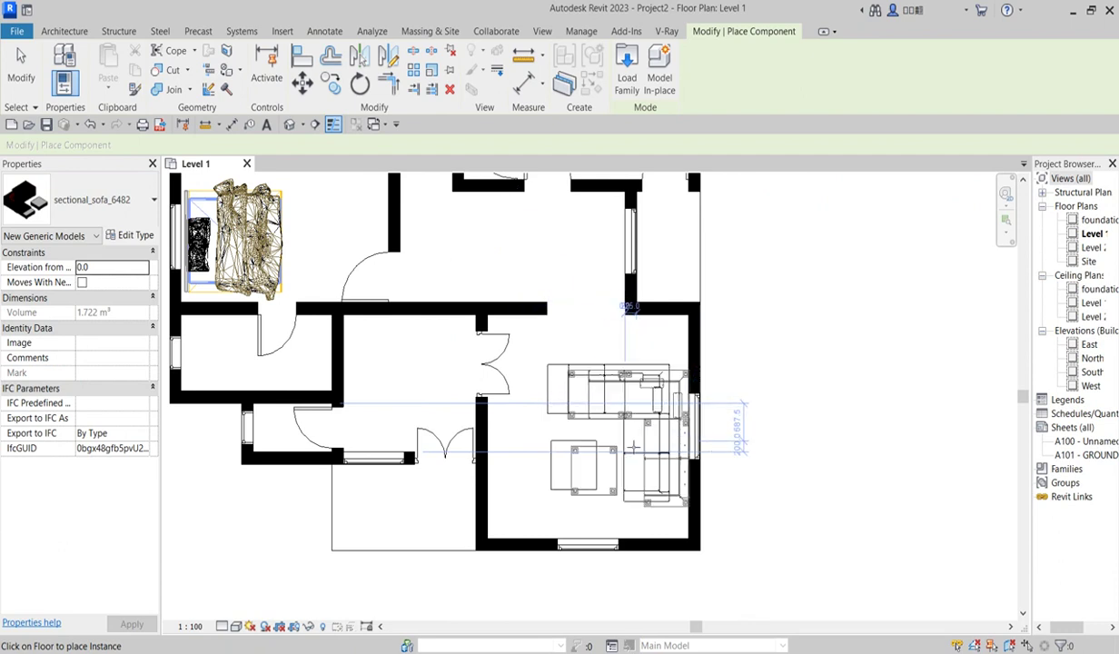
key(Escape)
key(Escape)
scroll(582, 462, down, 1)
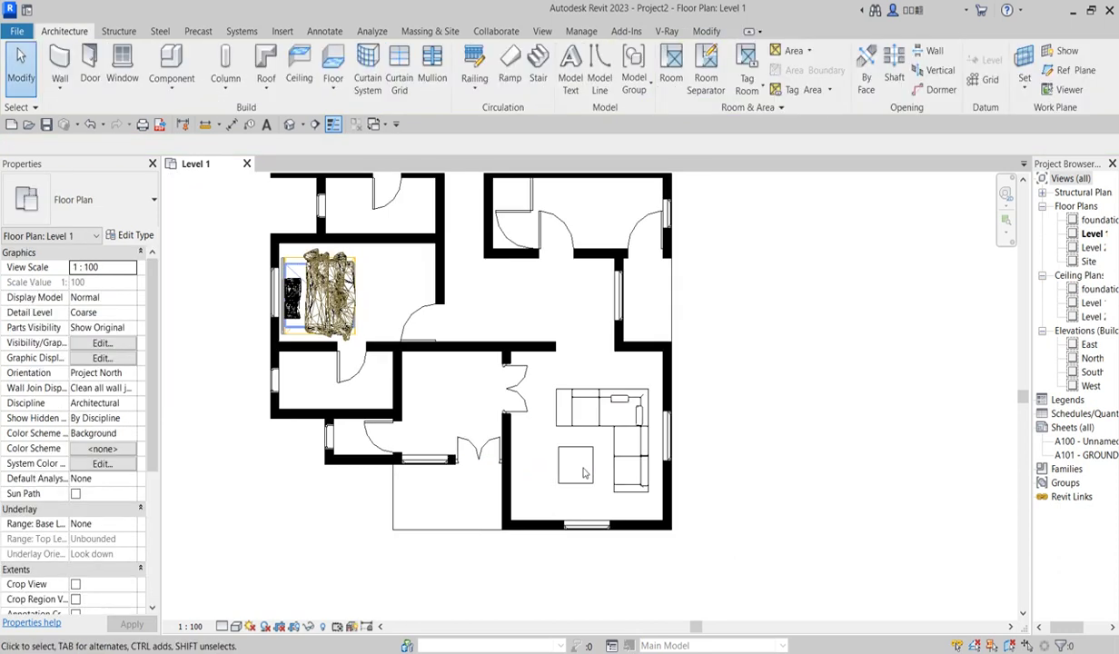
Step: Place a Cosmos Sofa 48-02 along the north wall of the small entrance room and finish placing sofas
click(181, 59)
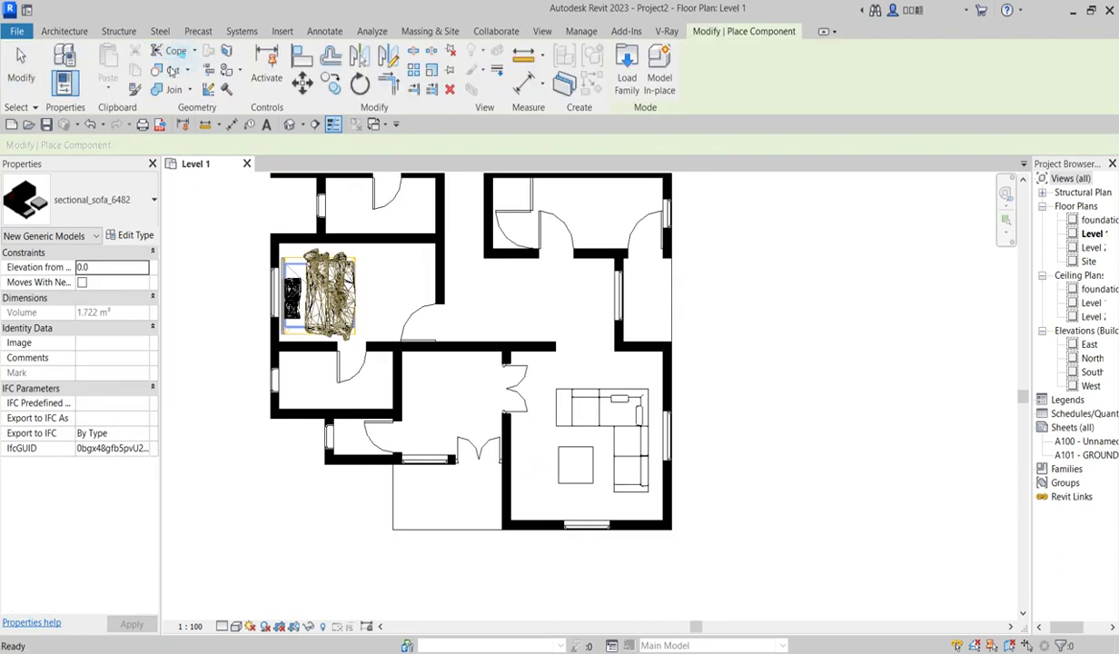
click(152, 200)
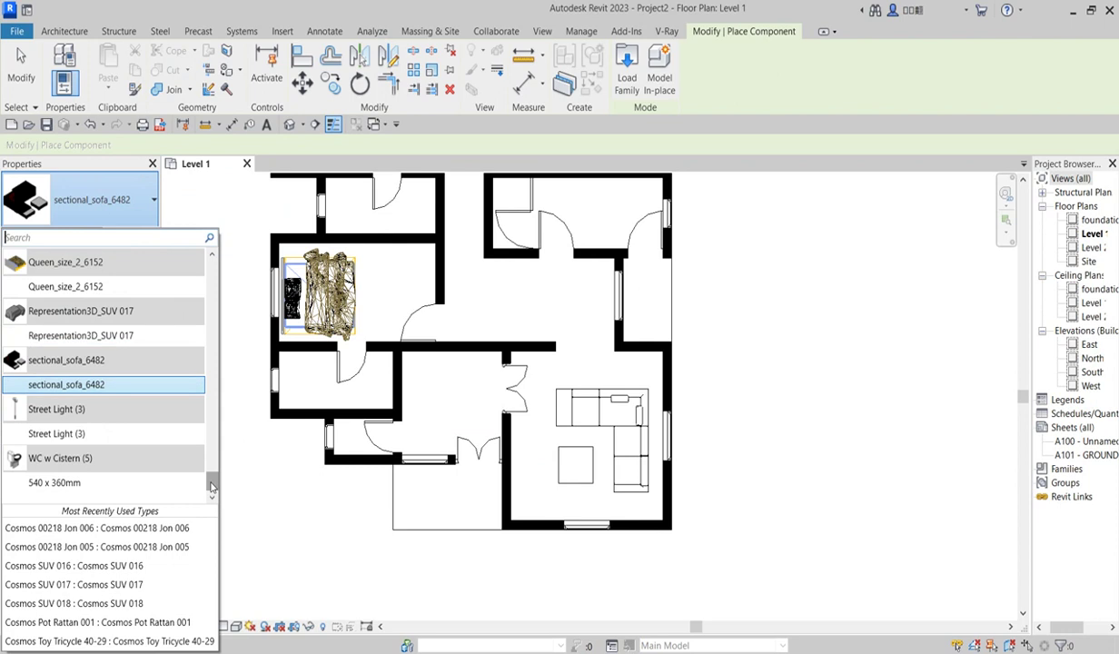
scroll(206, 475, up, 3)
scroll(205, 474, up, 5)
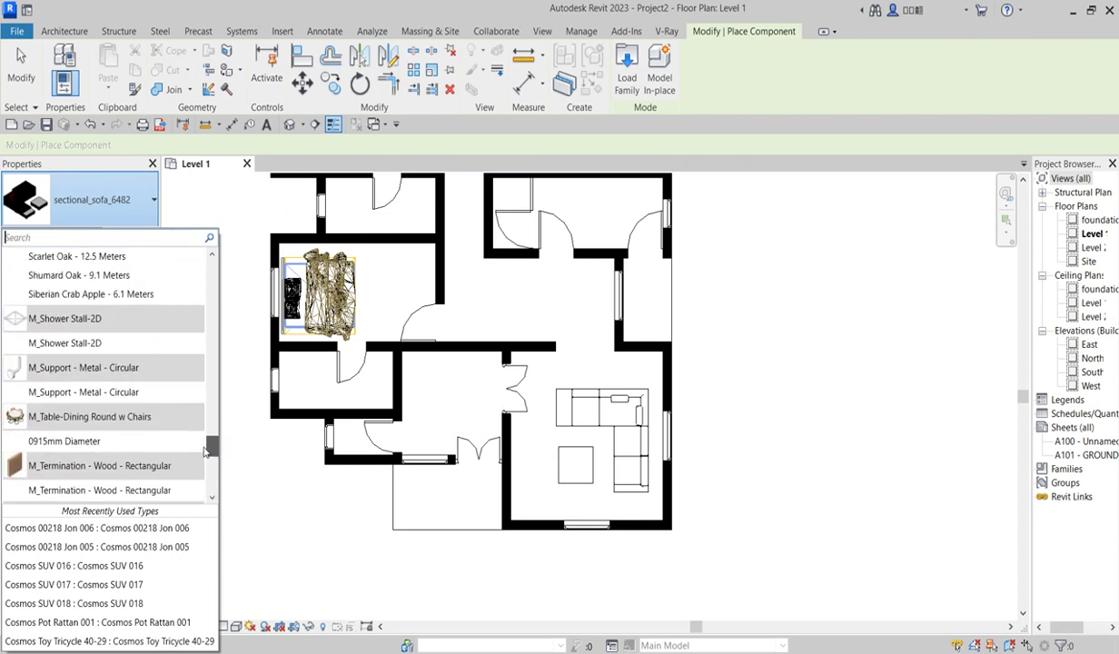
key(Escape)
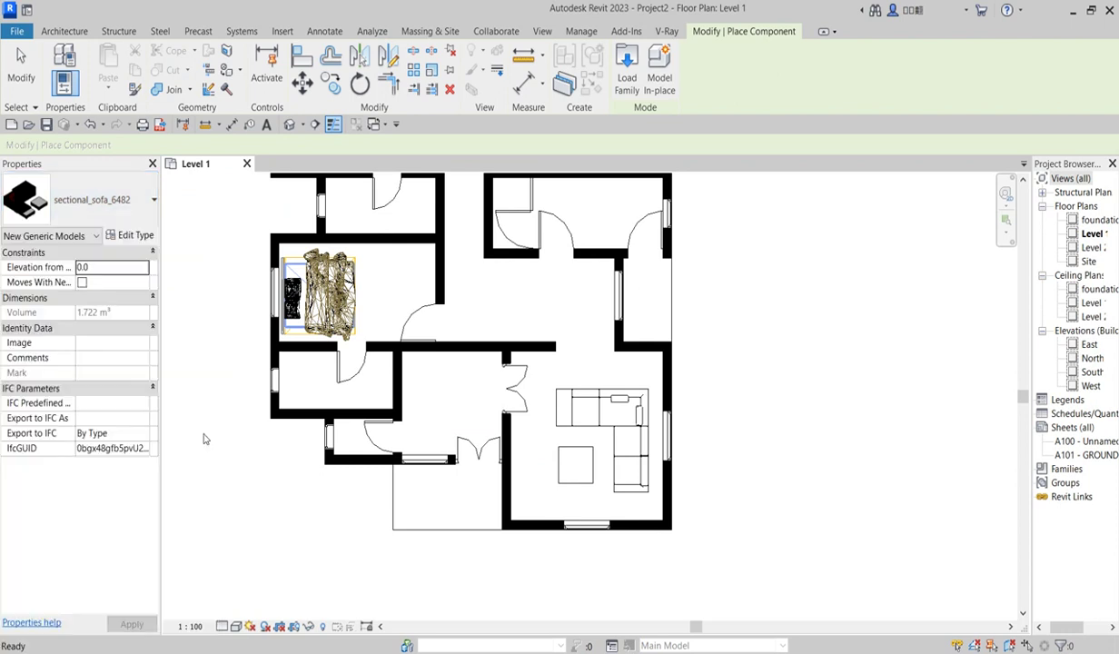
click(125, 202)
scroll(210, 257, up, 4)
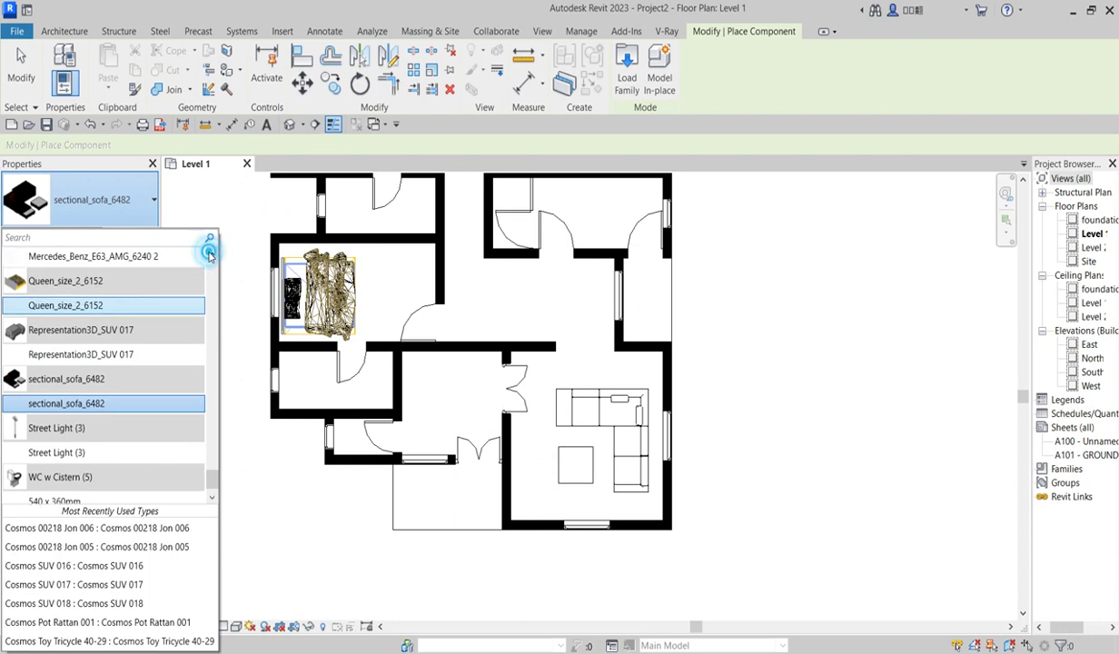
scroll(210, 256, up, 5)
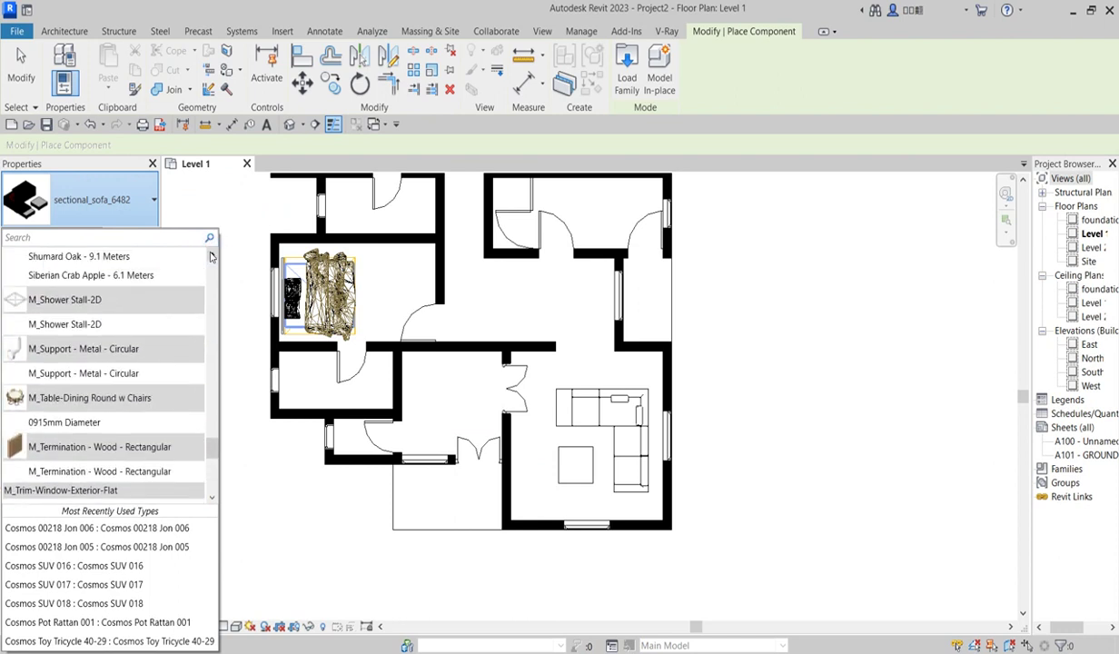
scroll(211, 256, up, 5)
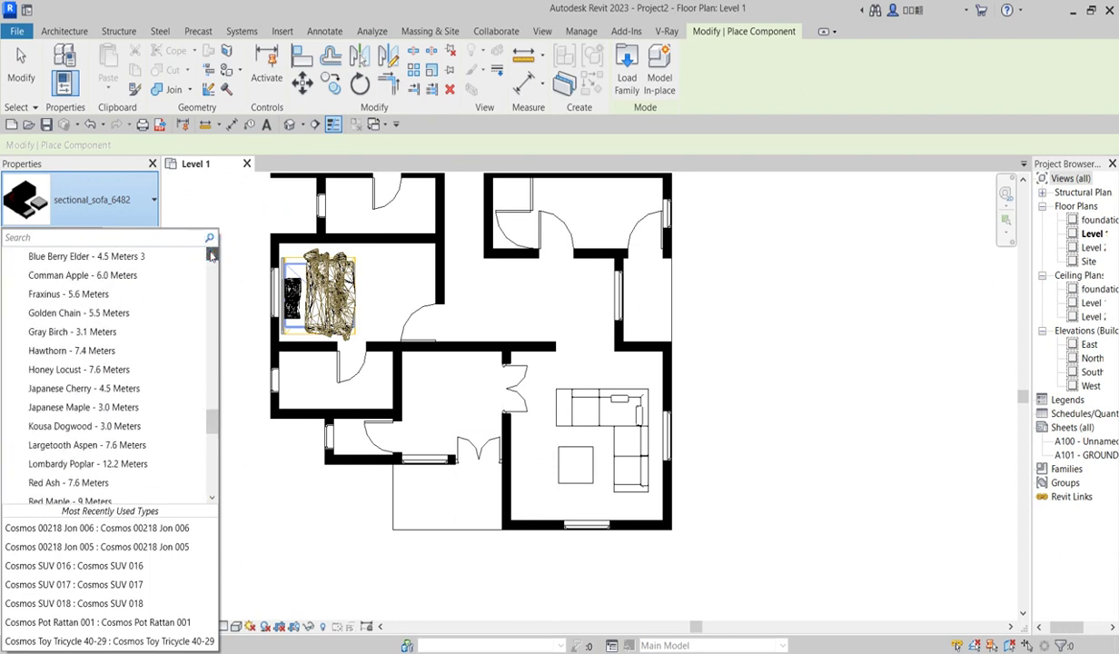
scroll(211, 256, up, 1)
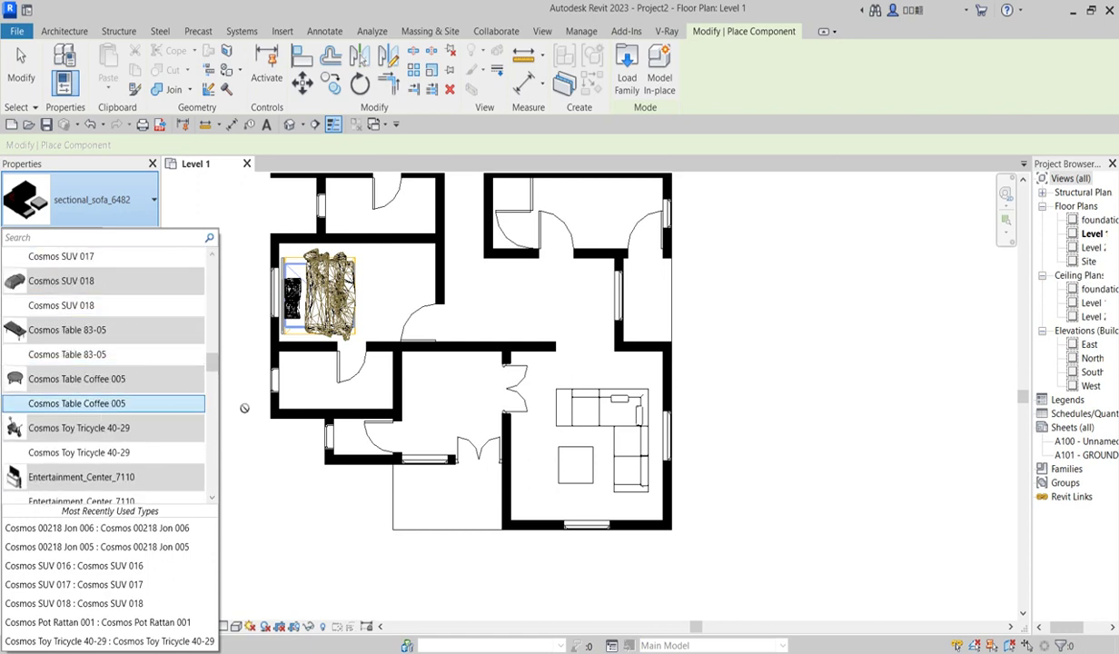
mouse_move(212, 368)
mouse_down()
mouse_move(225, 271)
mouse_move(221, 358)
mouse_up()
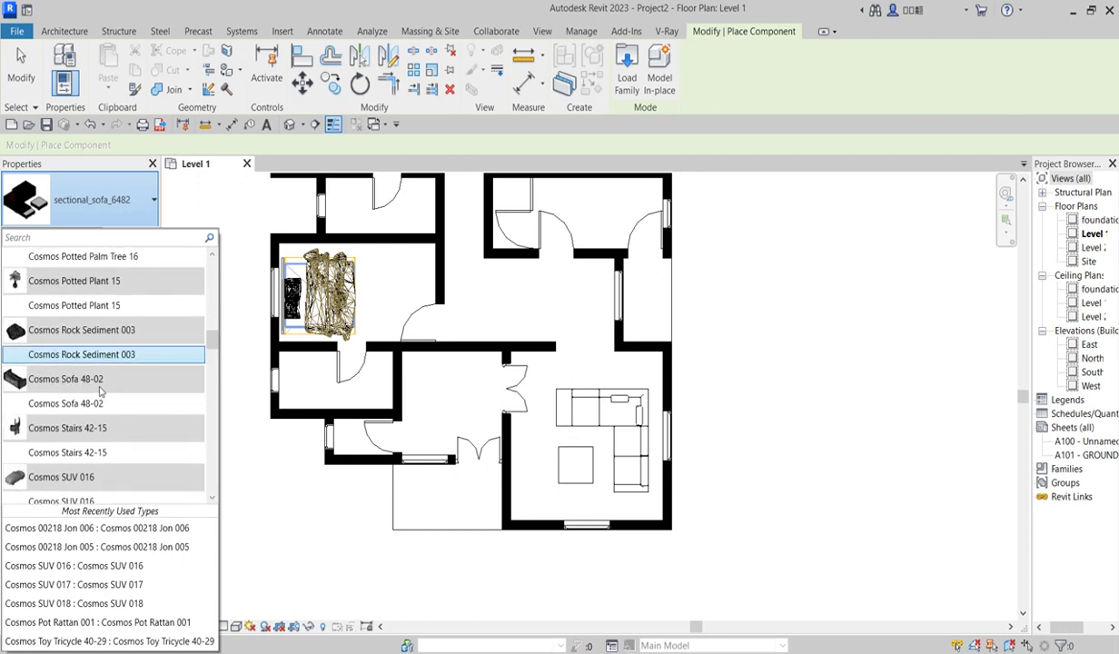
click(78, 399)
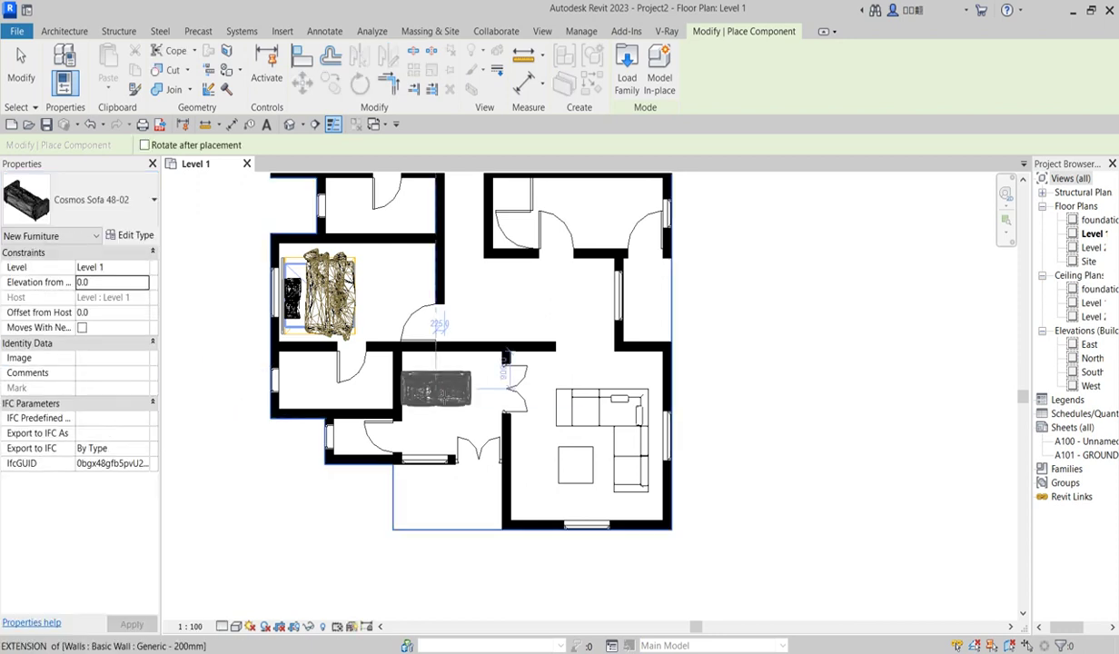
scroll(445, 386, up, 2)
scroll(444, 382, up, 1)
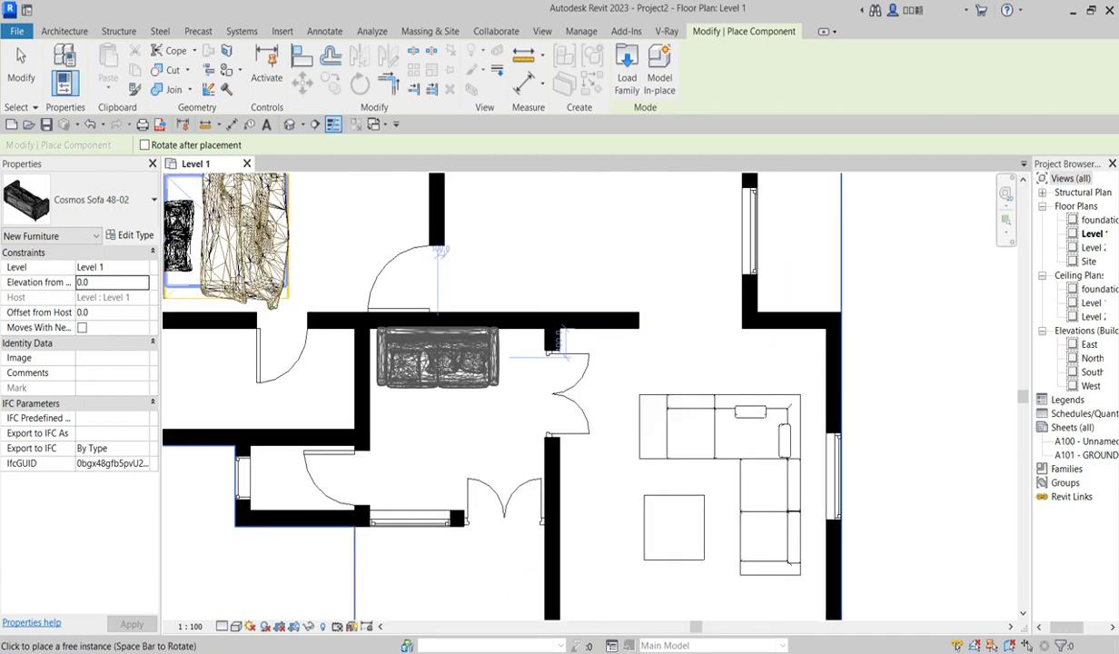
click(435, 371)
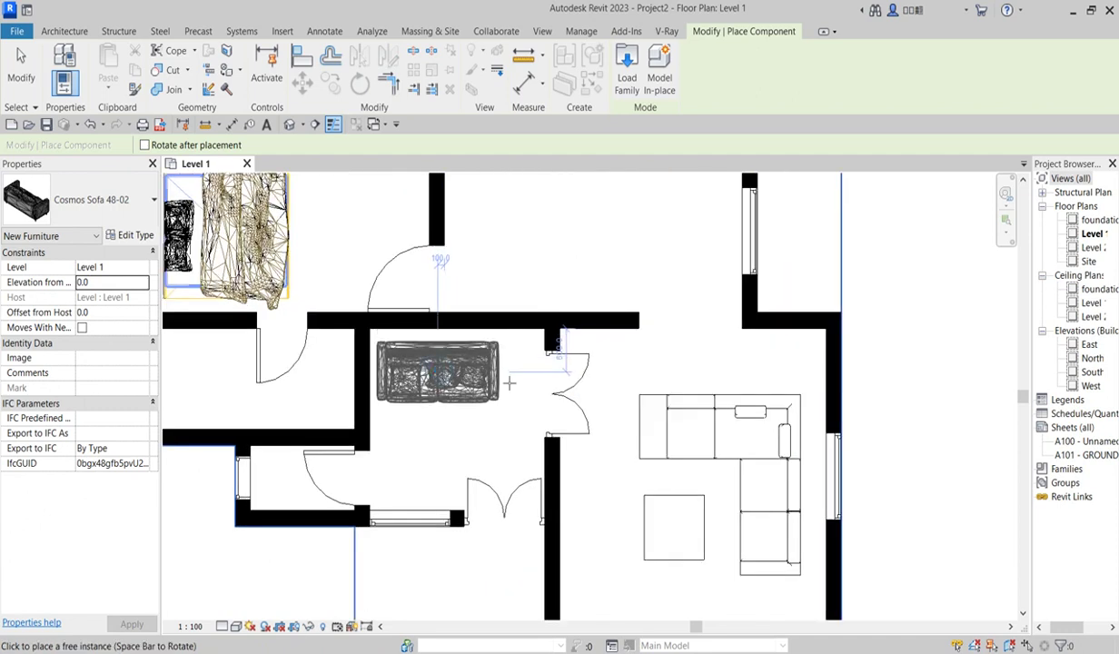
scroll(508, 384, down, 3)
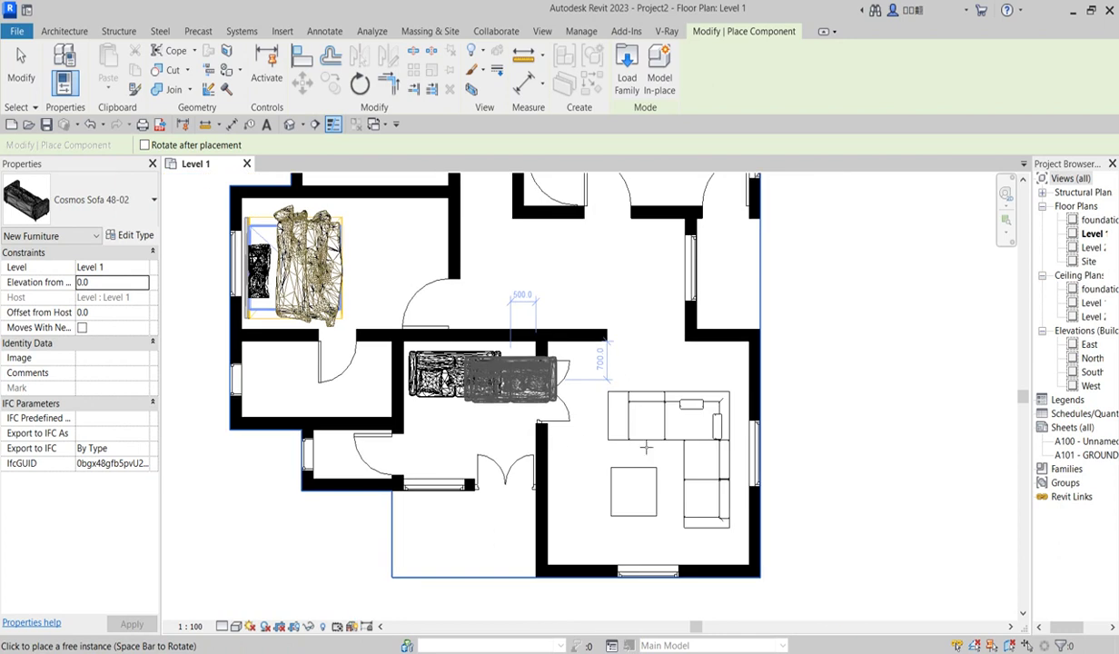
key(Escape)
key(Escape)
Step: Place a WC w Cistern (5), type 540 x 360mm, under the north window of the bathroom beside the northeast bedroom
scroll(599, 422, down, 2)
scroll(633, 289, up, 2)
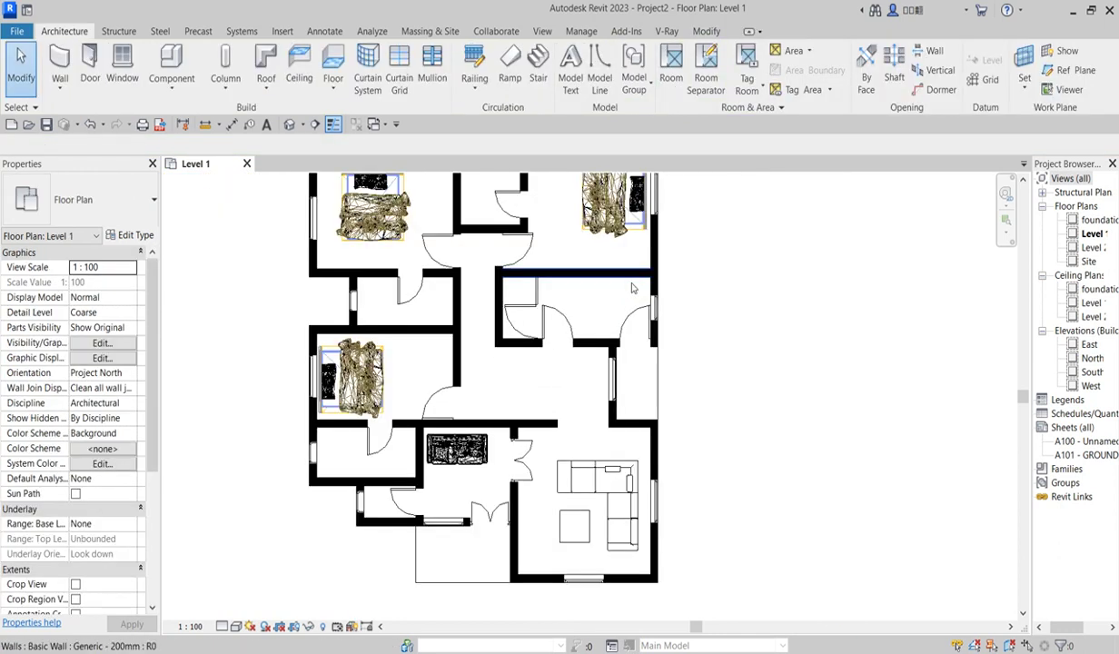
scroll(531, 479, down, 1)
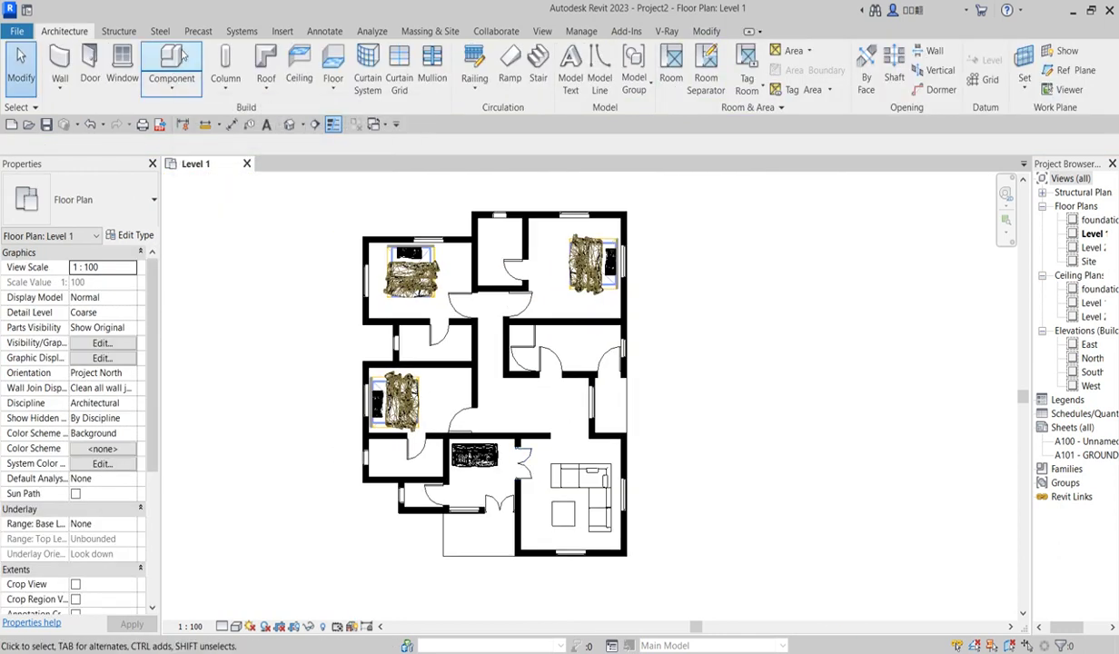
click(171, 79)
click(123, 204)
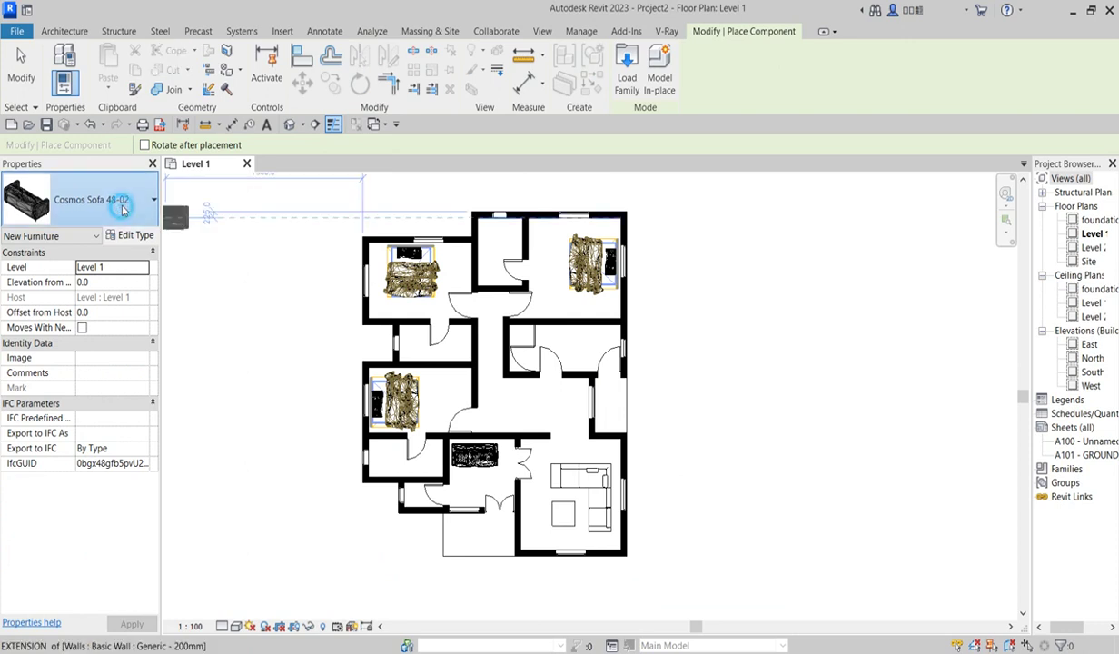
drag(215, 356, 197, 470)
scroll(197, 469, down, 4)
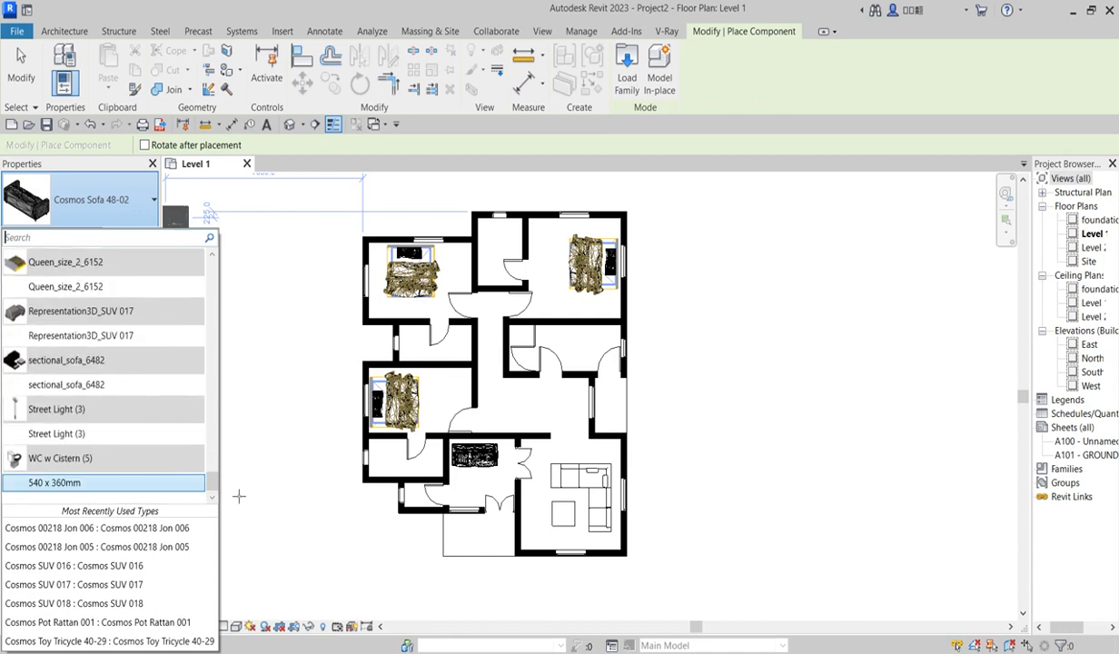
click(43, 482)
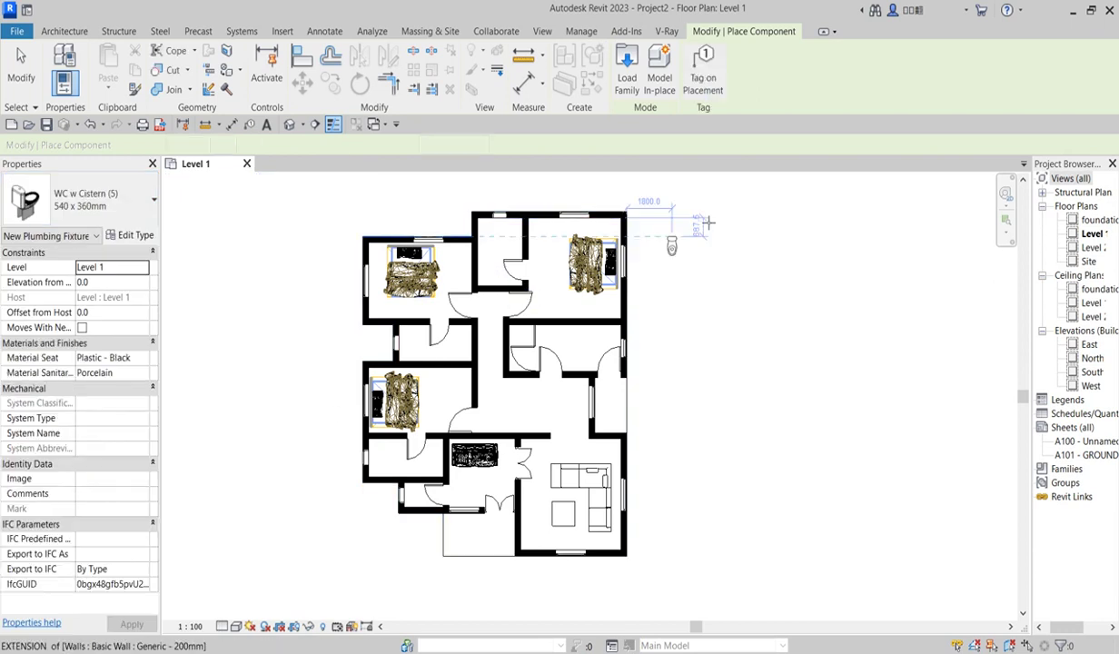
scroll(515, 237, up, 2)
scroll(515, 237, up, 2)
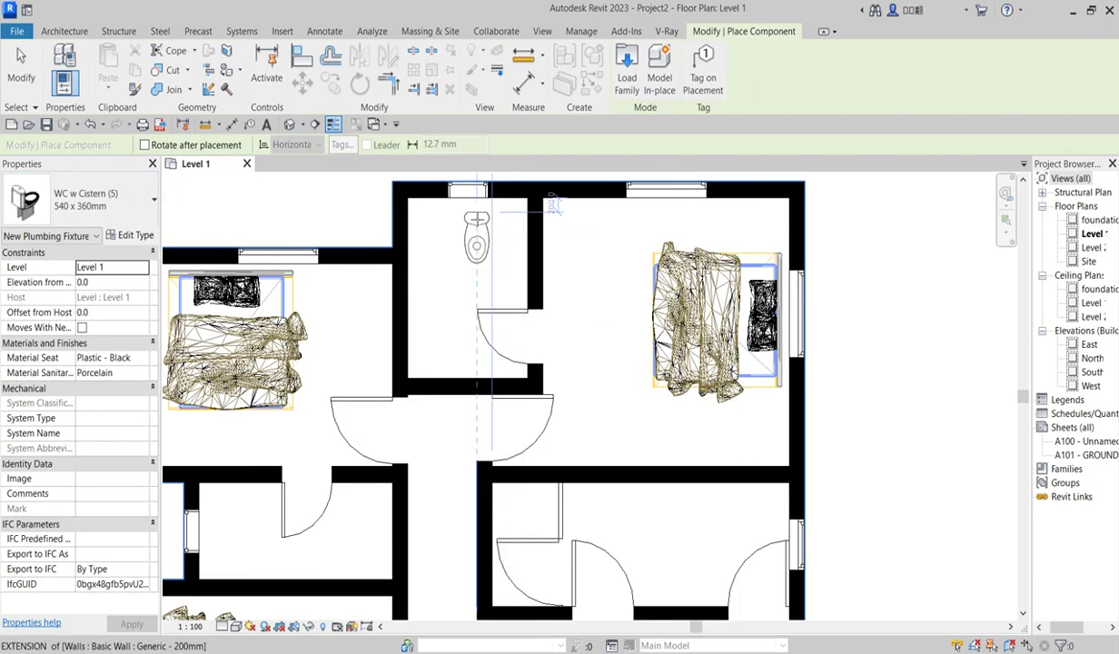
click(467, 210)
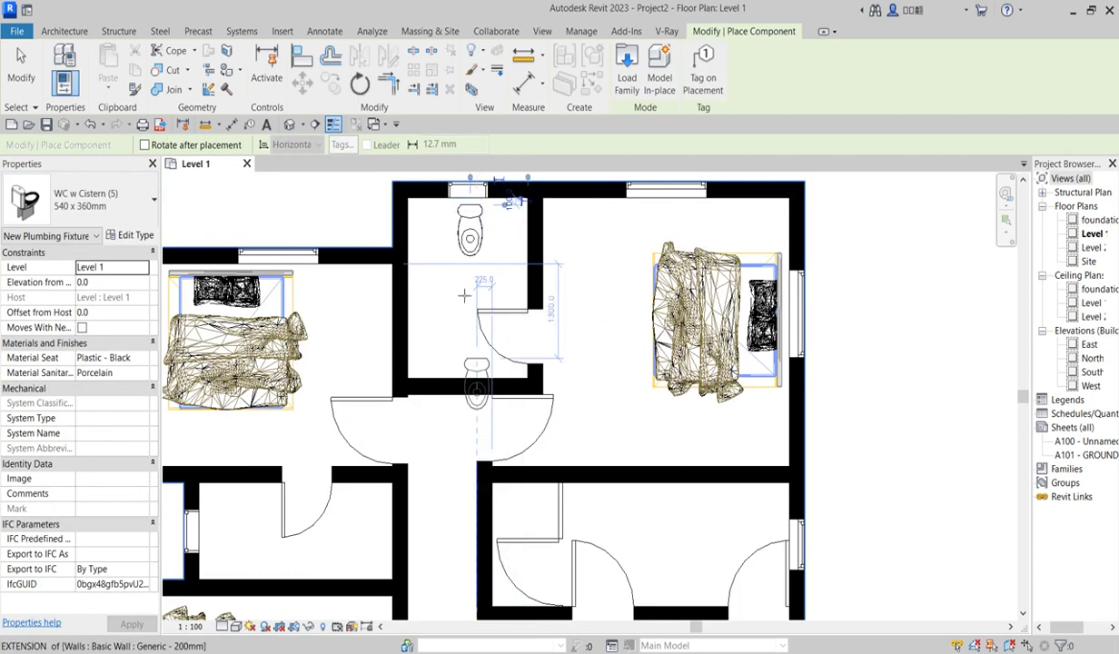
Step: Place rotated 540 x 360mm WCs at the west-wall windows of the three western bathrooms and finish placing WCs
scroll(507, 213, down, 3)
scroll(505, 206, down, 1)
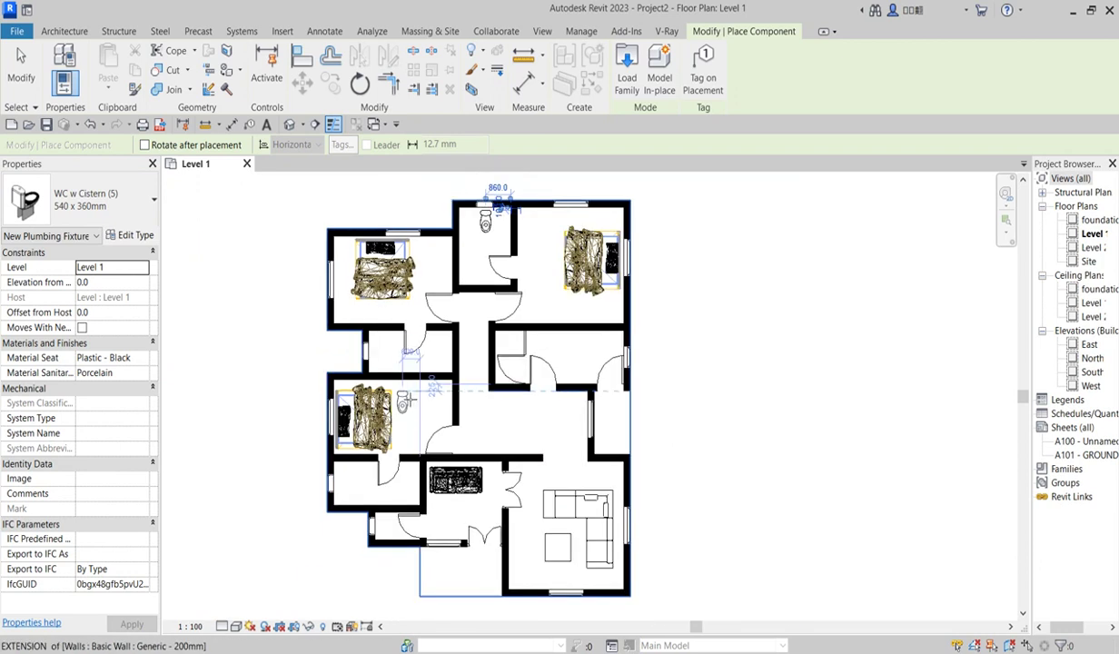
scroll(393, 354, up, 2)
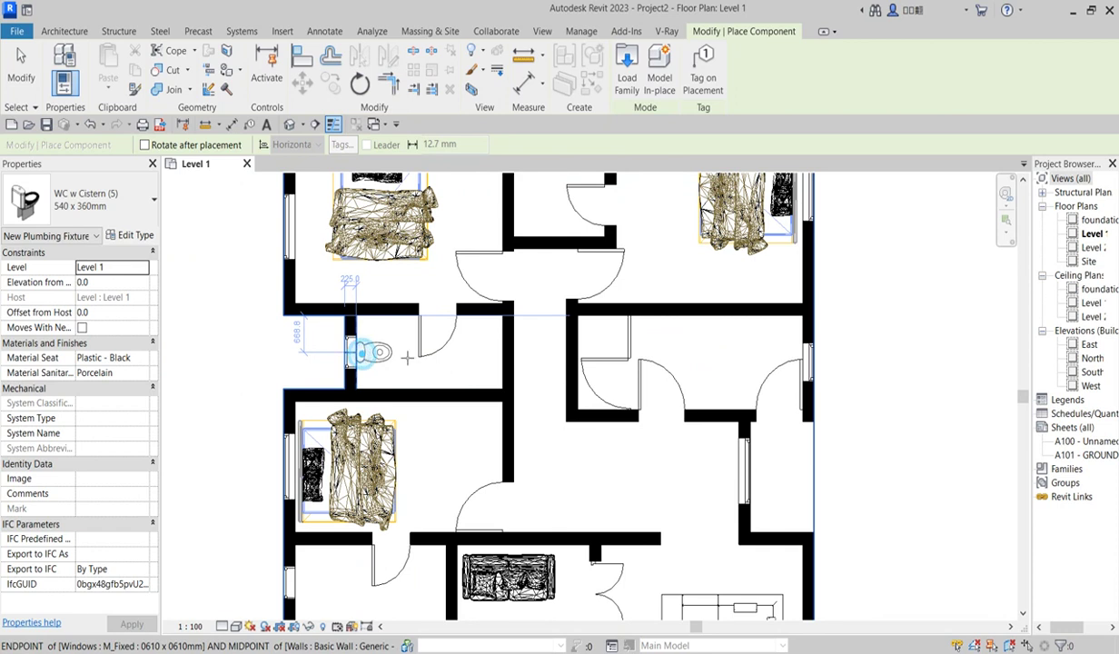
click(407, 359)
scroll(407, 358, down, 3)
scroll(409, 495, up, 4)
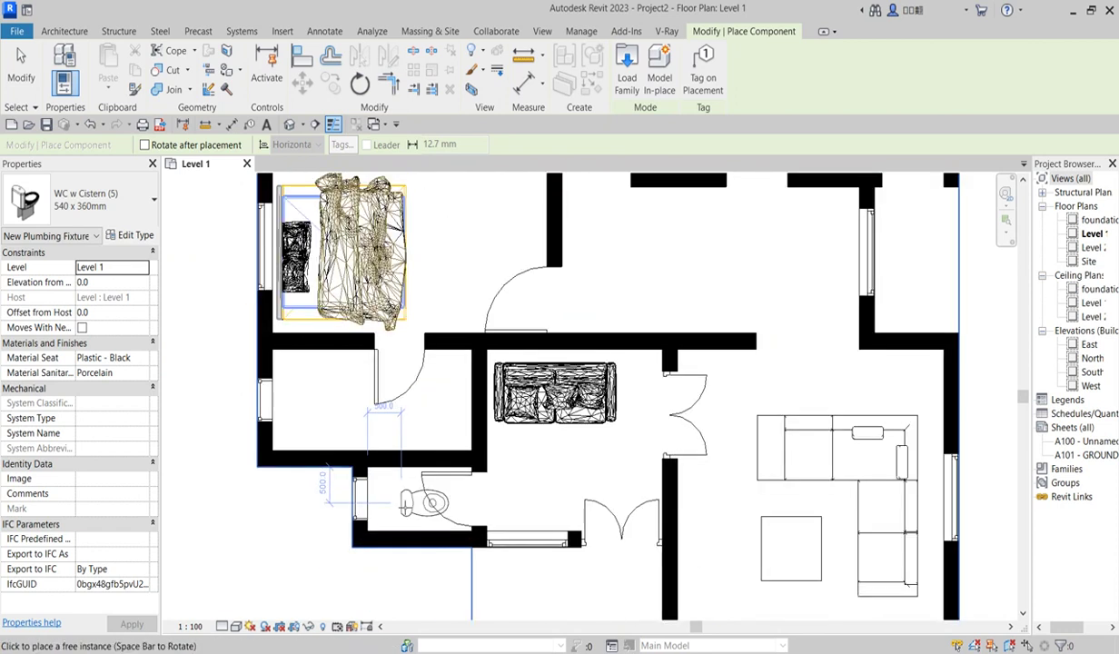
scroll(370, 499, down, 3)
scroll(382, 504, up, 3)
click(341, 446)
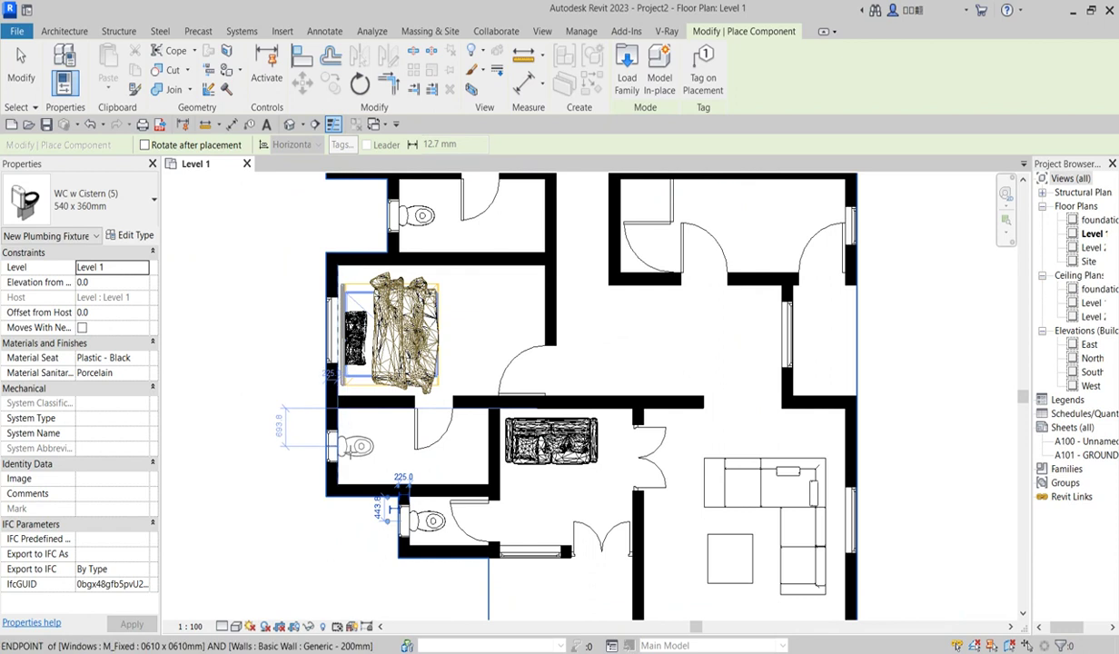
key(Escape)
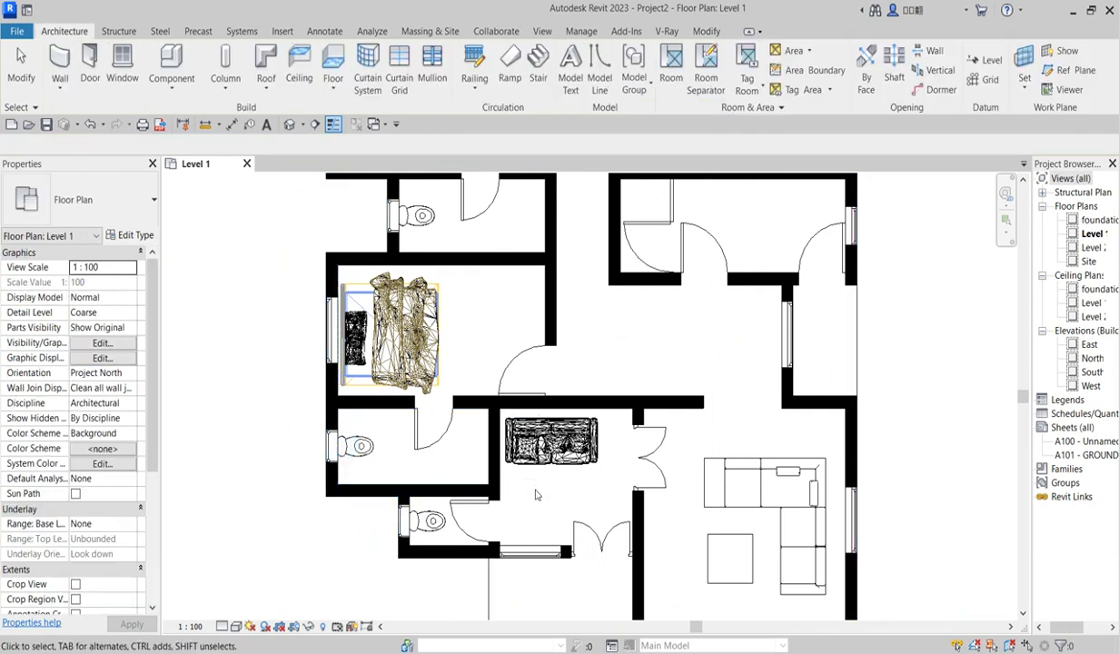
Step: Place an M_Shower Stall-2D in the southeast corner of each of the two larger western bathrooms
scroll(537, 492, down, 3)
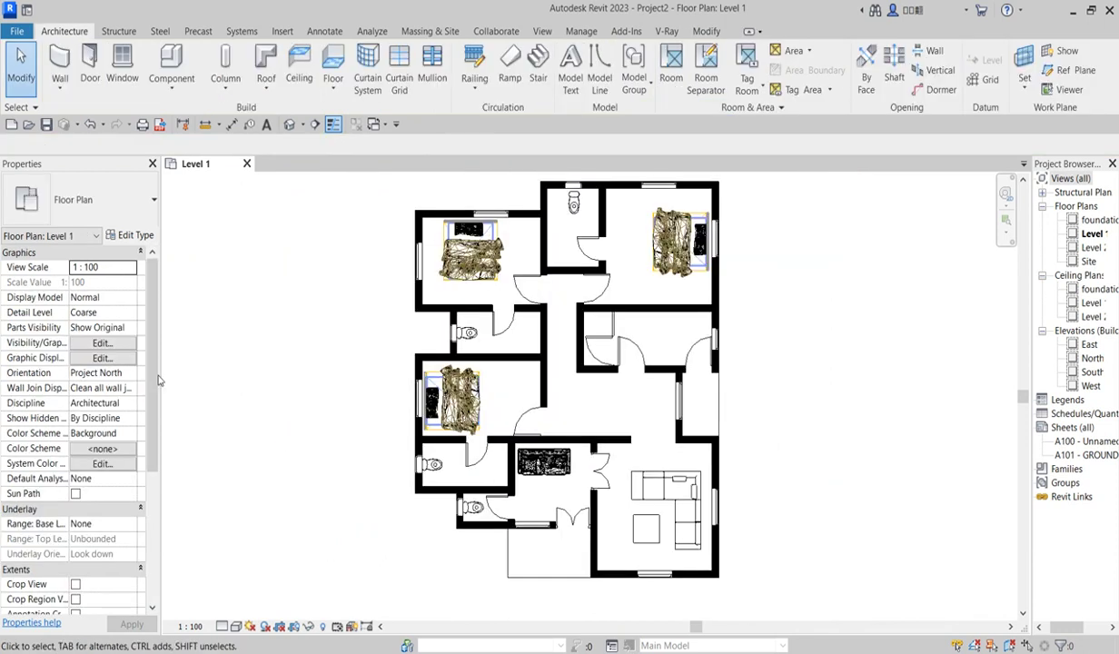
click(172, 69)
click(91, 200)
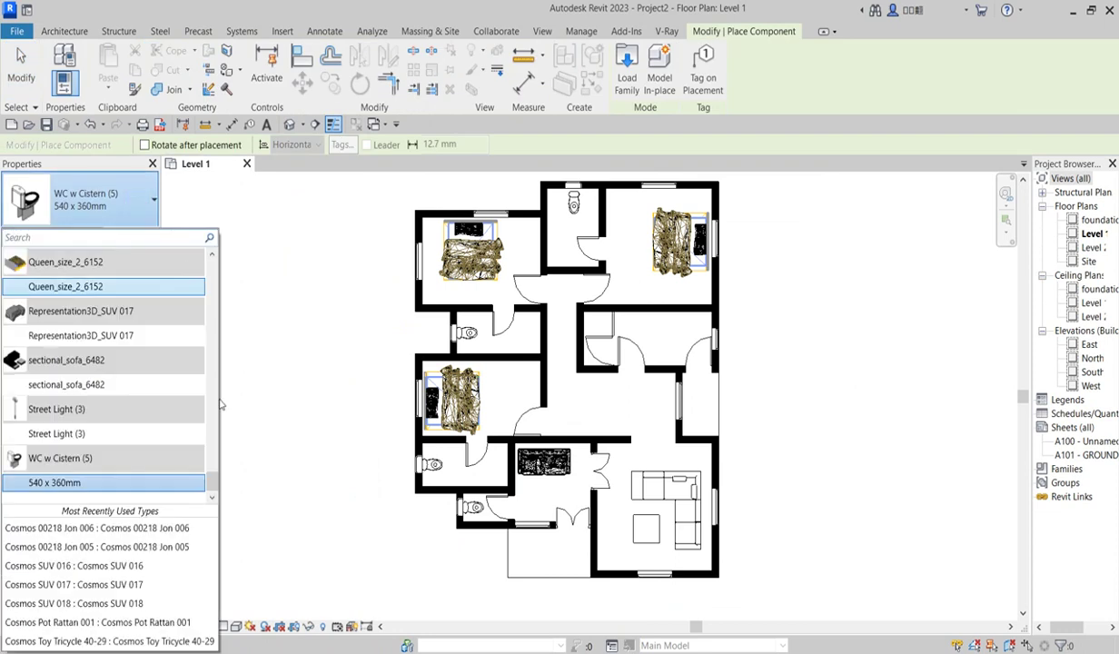
drag(215, 487, 215, 439)
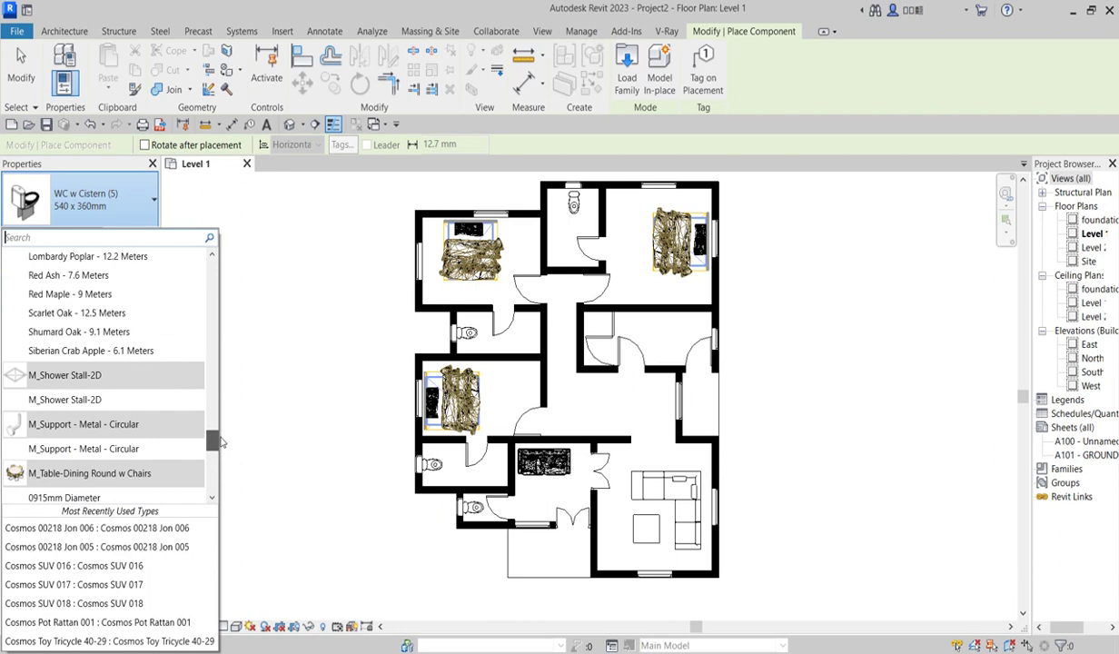
click(73, 395)
scroll(510, 436, up, 2)
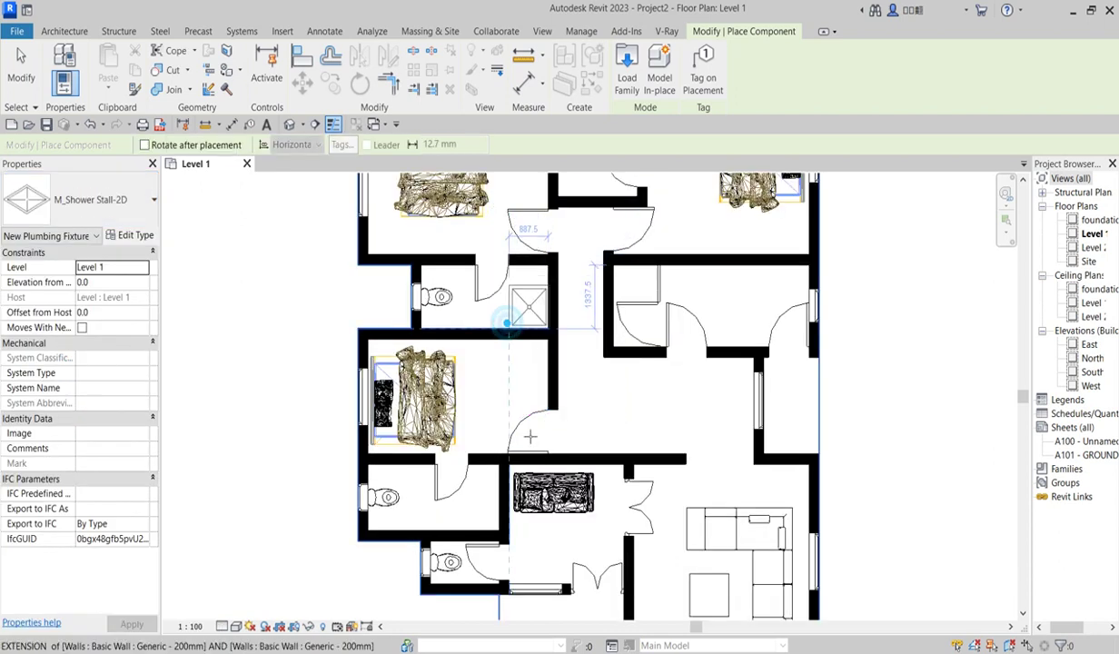
click(507, 322)
click(463, 528)
Step: Place another M_Shower Stall-2D in the southwest corner of the north bathroom and finish placing shower stalls
scroll(613, 454, down, 1)
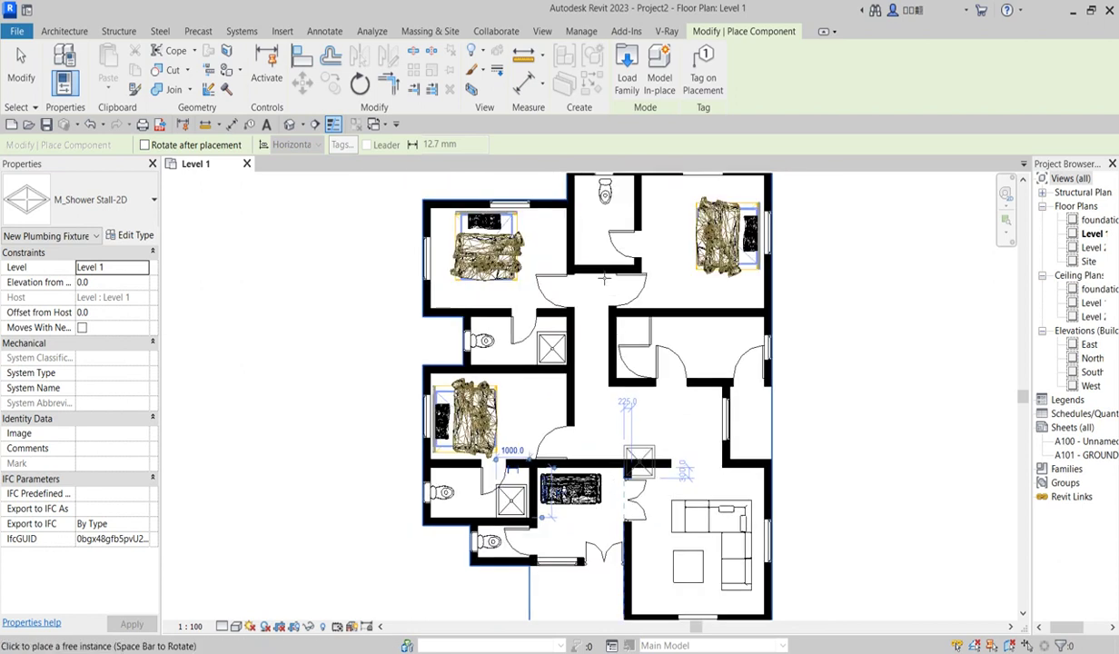
scroll(604, 278, up, 4)
click(581, 361)
scroll(556, 313, down, 3)
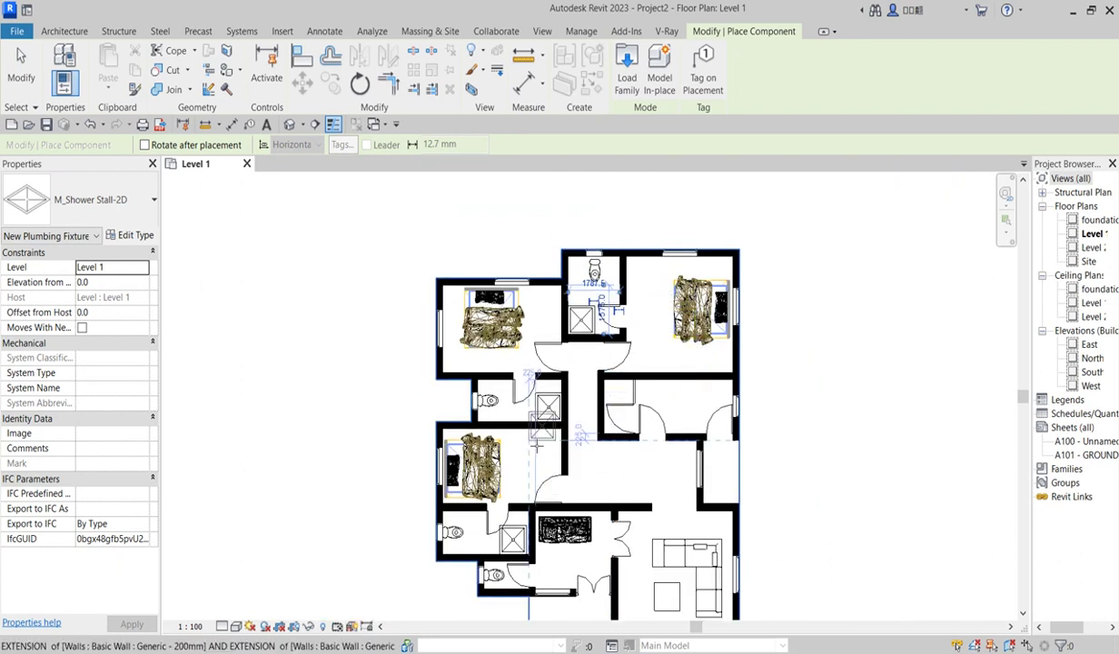
scroll(545, 454, up, 3)
scroll(581, 527, down, 3)
click(596, 583)
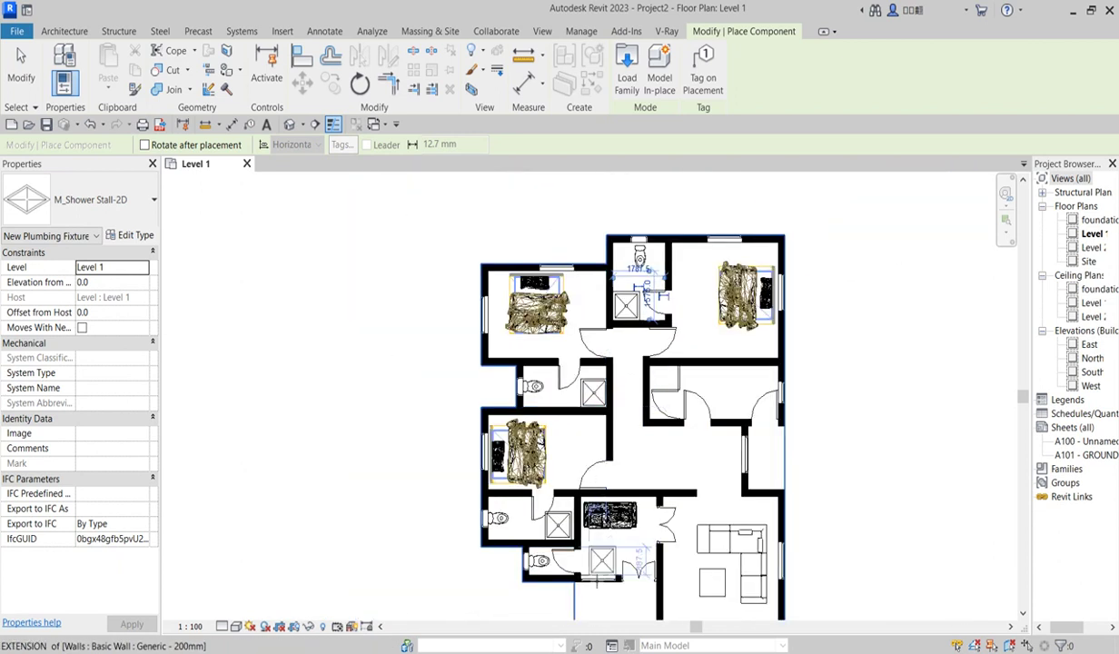
scroll(576, 577, up, 3)
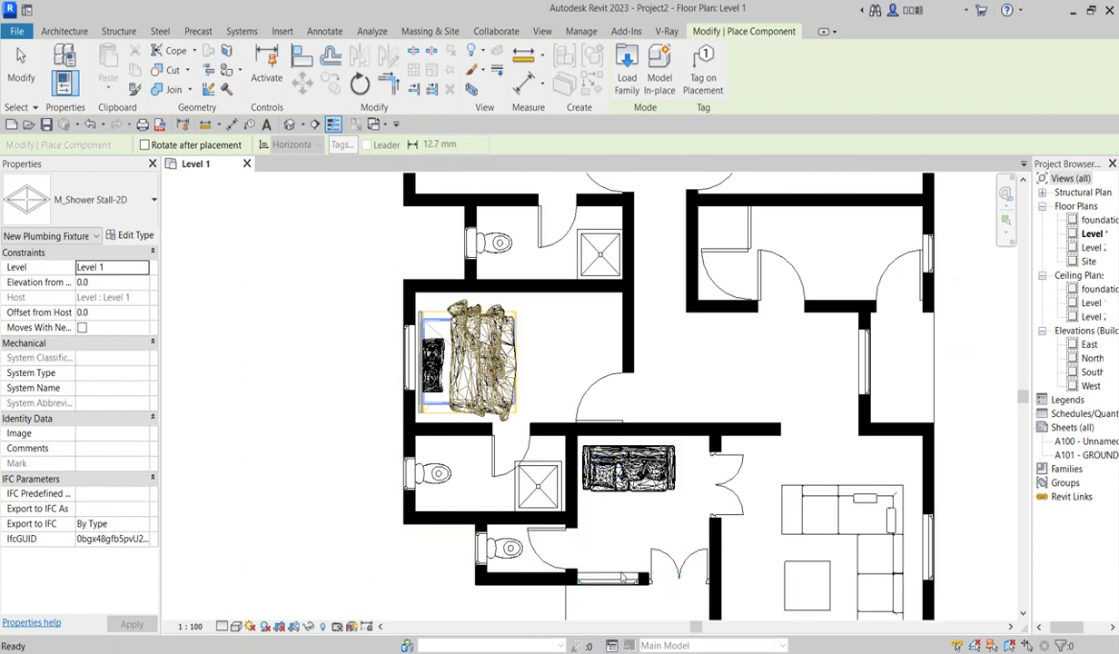
key(Escape)
key(Escape)
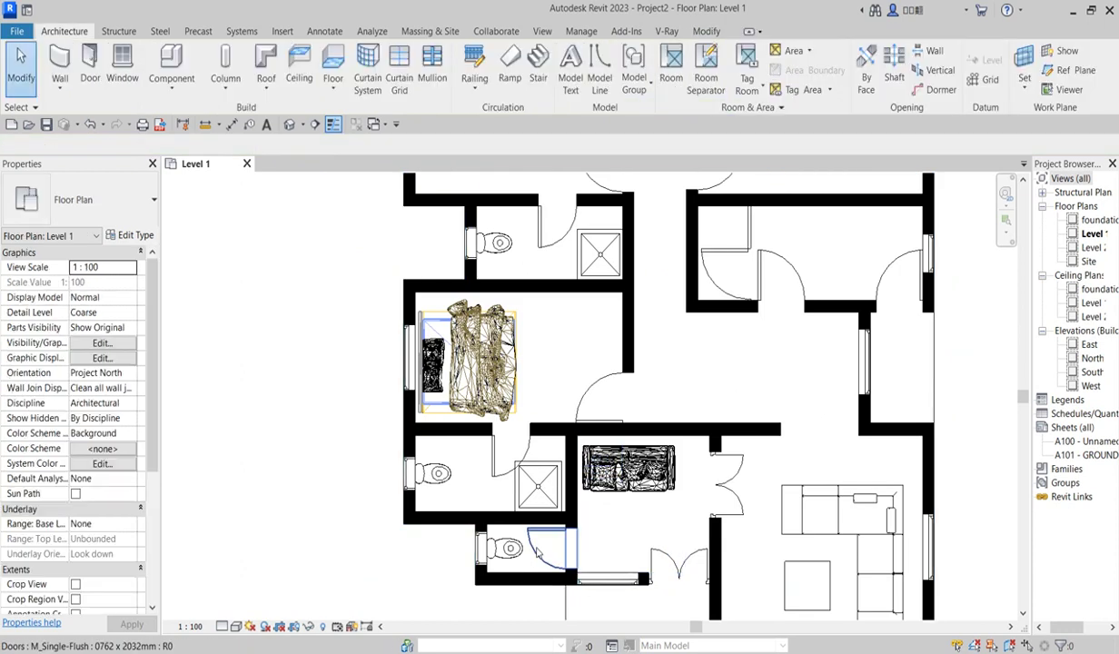
Step: Place a Basin - Small component on the south wall of the southwestern bathroom, between the WC and the shower stall
click(179, 68)
click(143, 216)
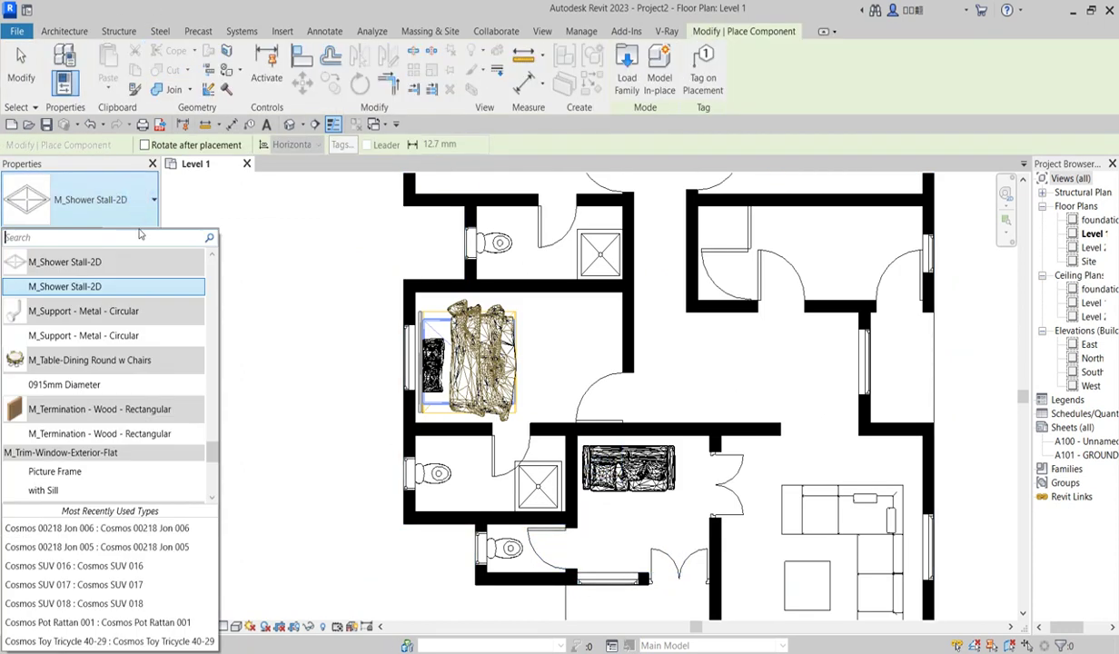
scroll(141, 379, down, 5)
scroll(141, 379, up, 10)
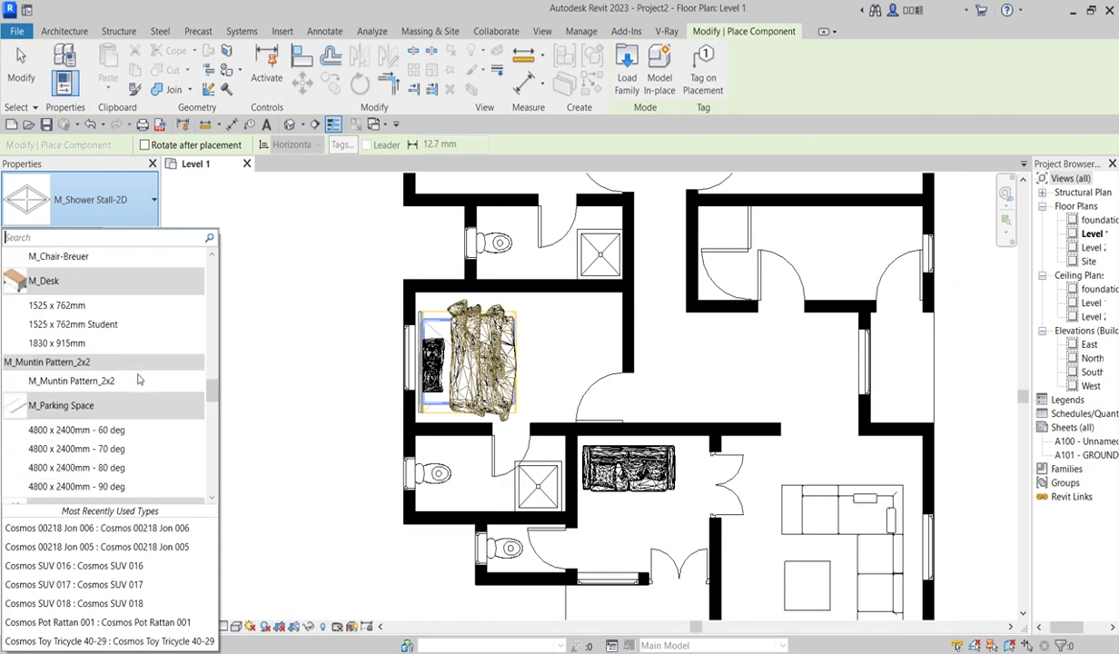
scroll(139, 380, up, 15)
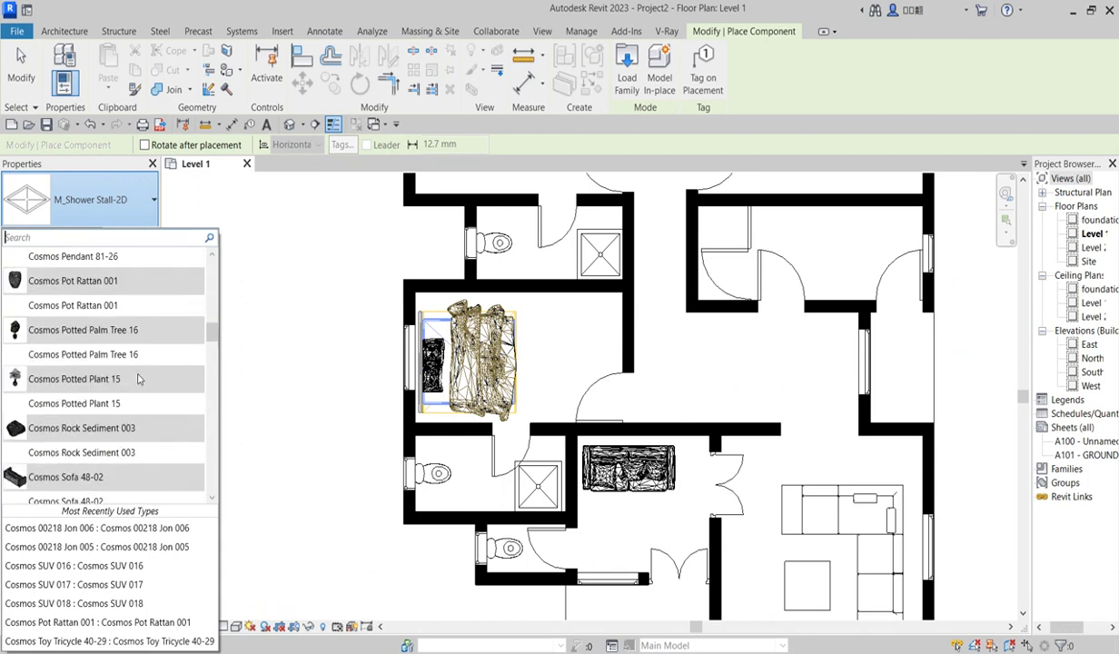
scroll(140, 380, up, 3)
scroll(137, 383, down, 5)
scroll(137, 383, up, 5)
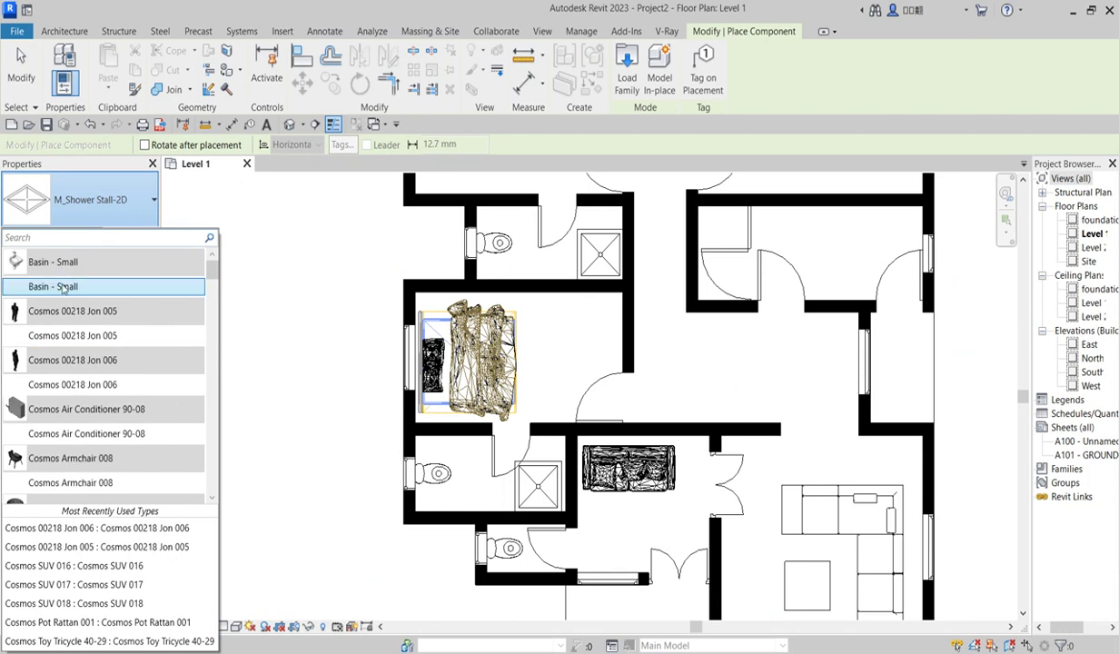
click(62, 287)
scroll(472, 463, up, 3)
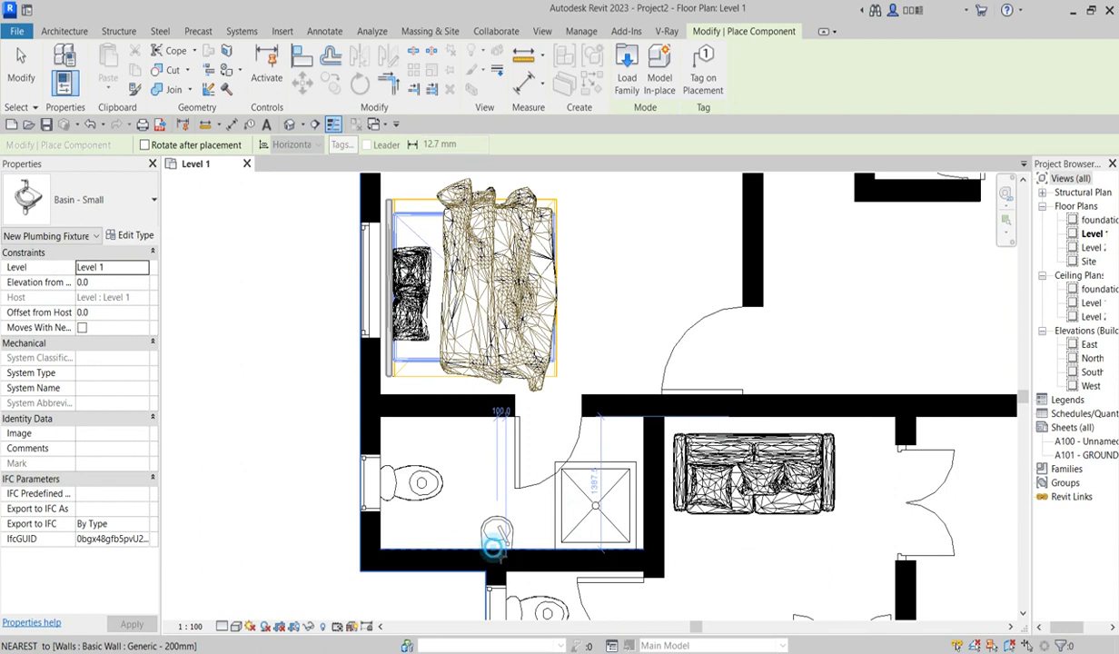
click(495, 545)
Step: Place a Basin - Small on the south wall of the small southwest toilet and of the bathroom north of the west bedroom
scroll(495, 545, down, 4)
scroll(532, 553, up, 3)
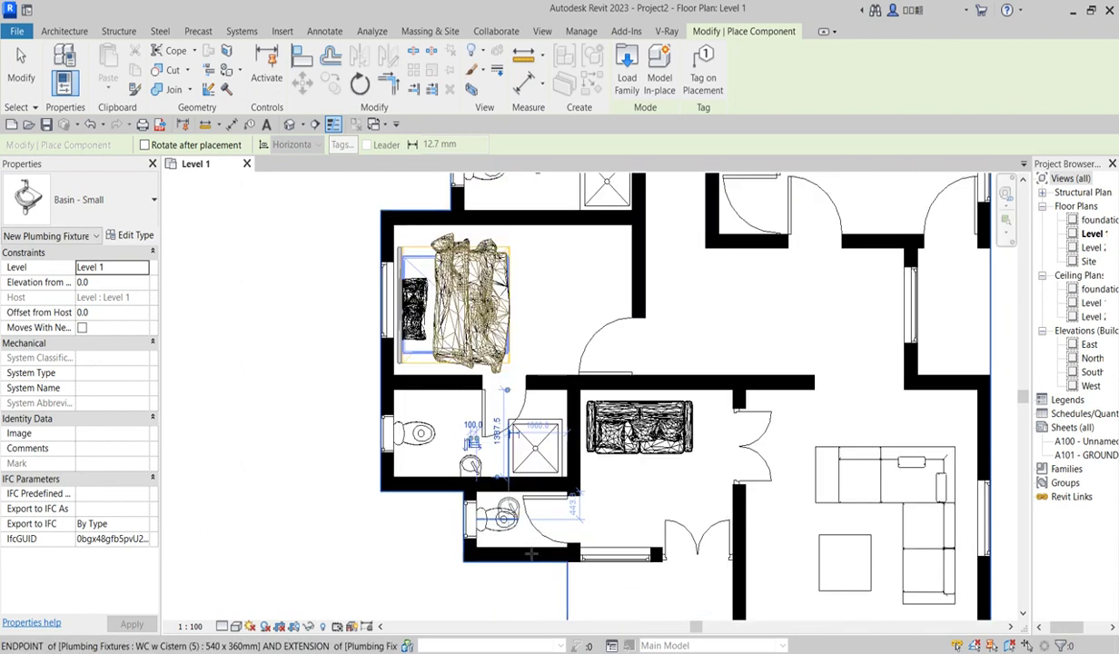
scroll(531, 552, up, 3)
scroll(532, 552, down, 5)
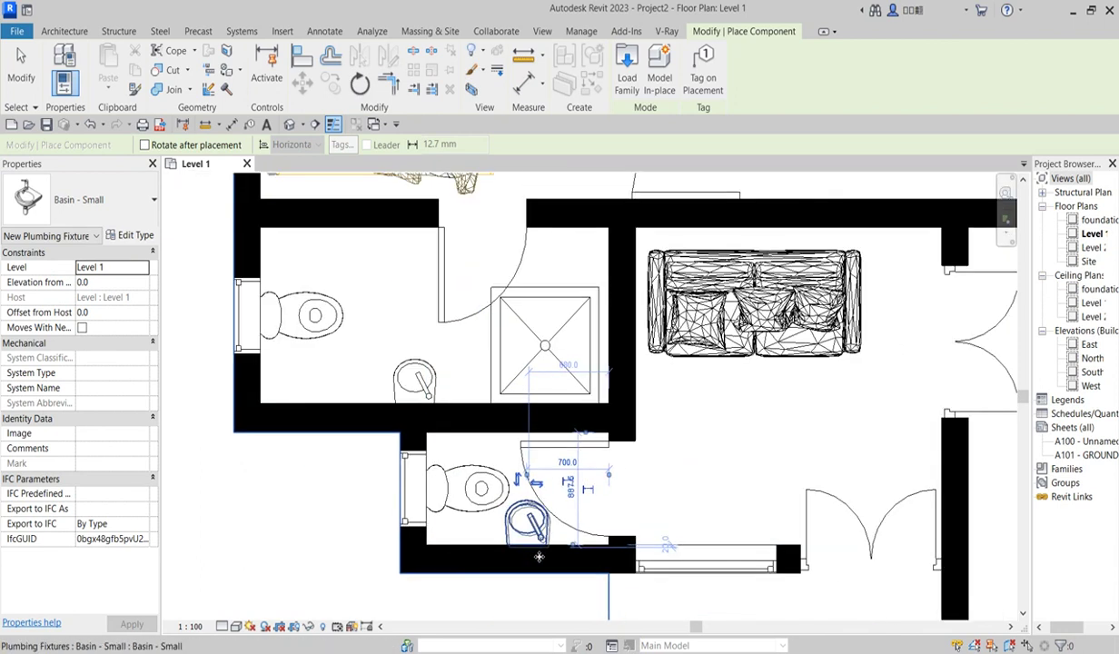
scroll(527, 345, up, 3)
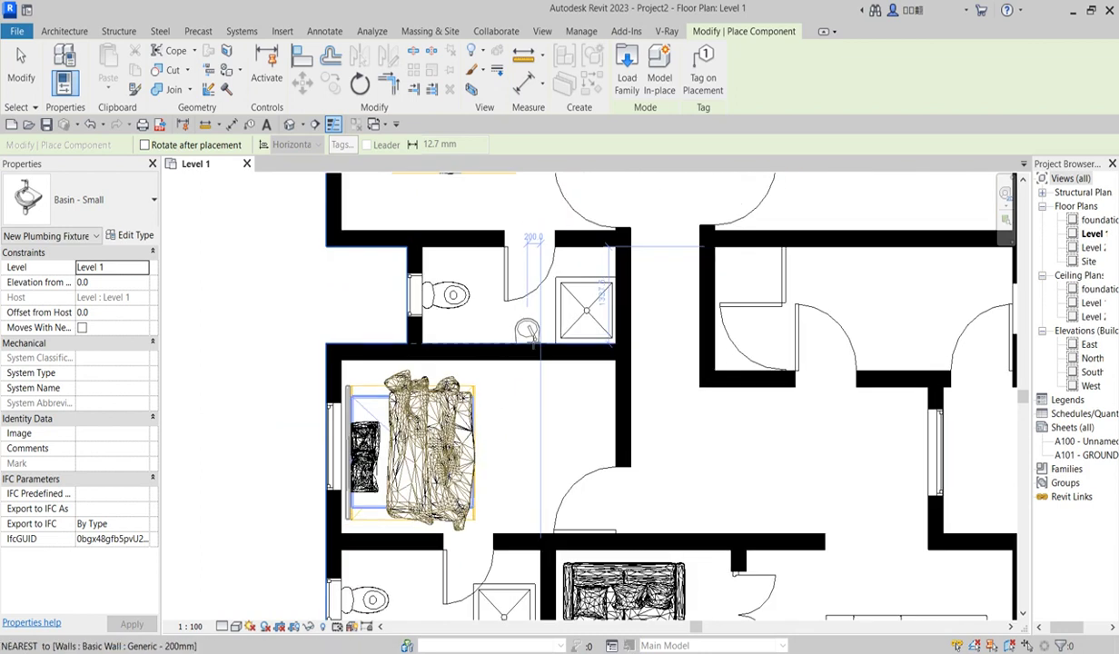
click(508, 348)
Step: Place a rotated Basin - Small against the east wall of the north bathroom and finish placing basins
scroll(508, 347, down, 3)
scroll(602, 289, up, 4)
scroll(604, 291, up, 1)
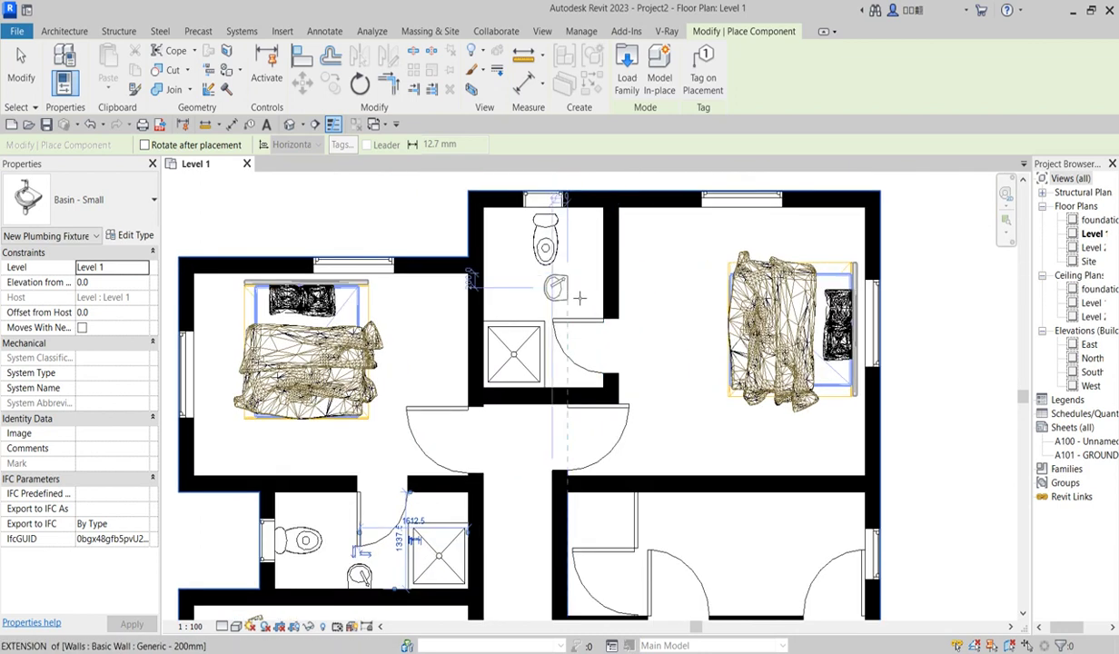
click(611, 282)
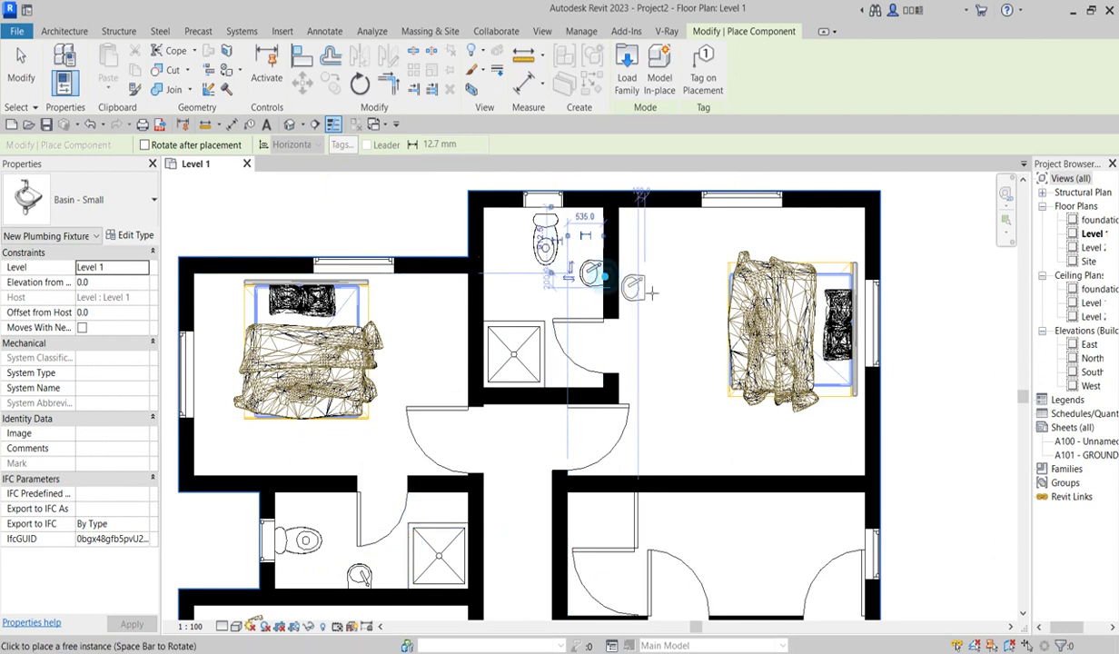
scroll(582, 358, down, 5)
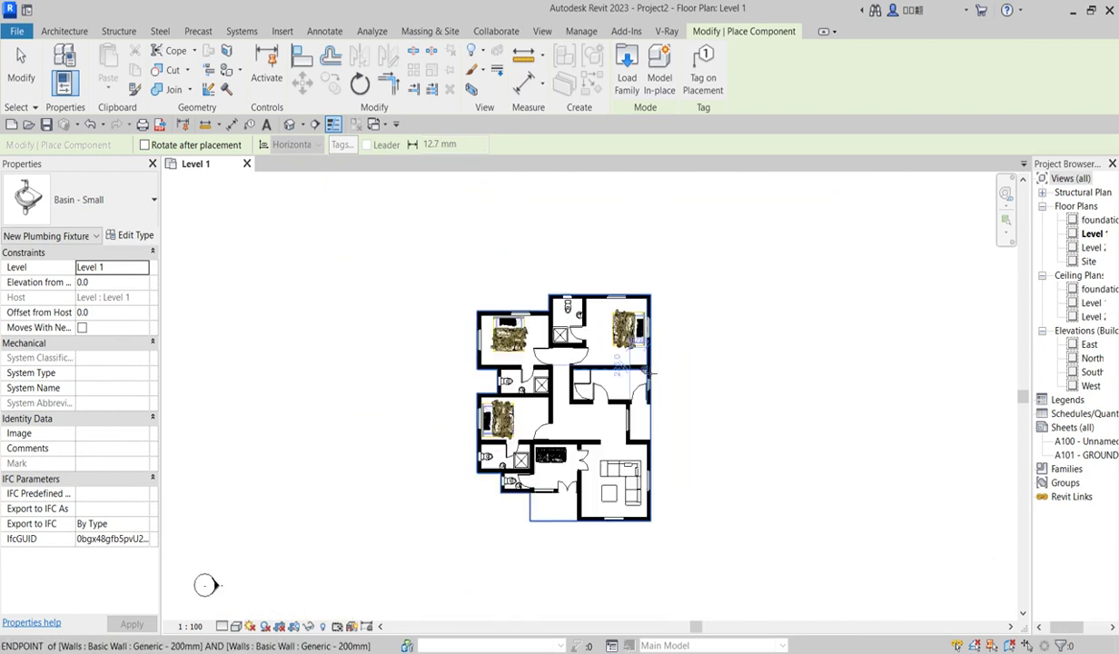
key(Escape)
scroll(573, 464, up, 3)
scroll(532, 416, down, 3)
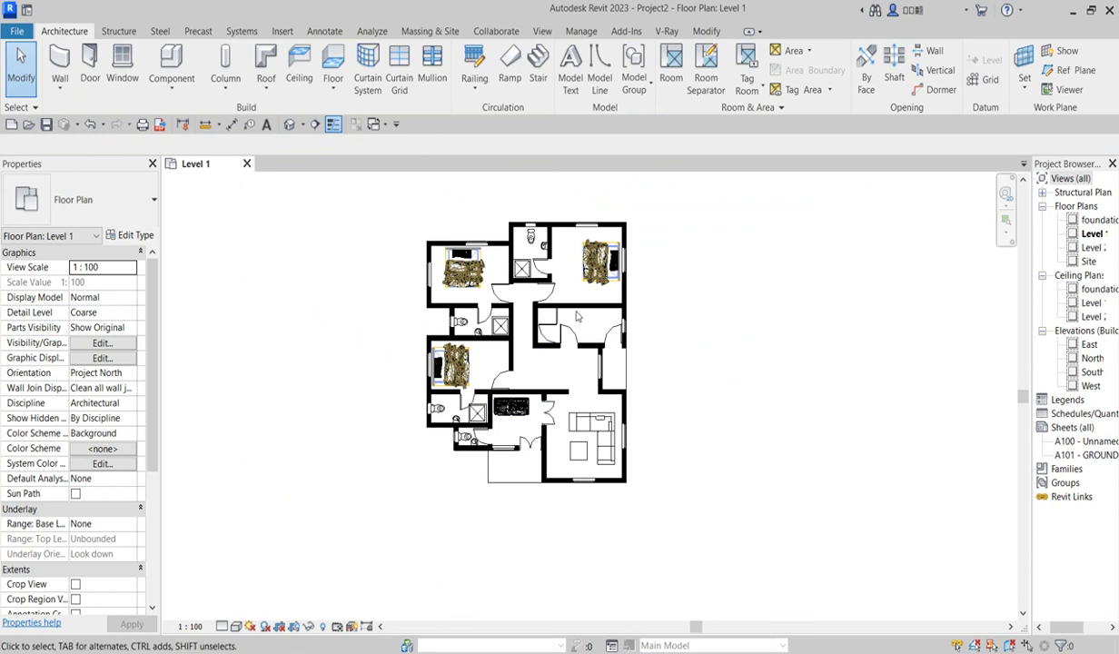
Step: Draw a horizontal detail line about 3370 mm long, parallel to the kitchen's north wall, from the pantry partition to the east wall
scroll(576, 316, up, 3)
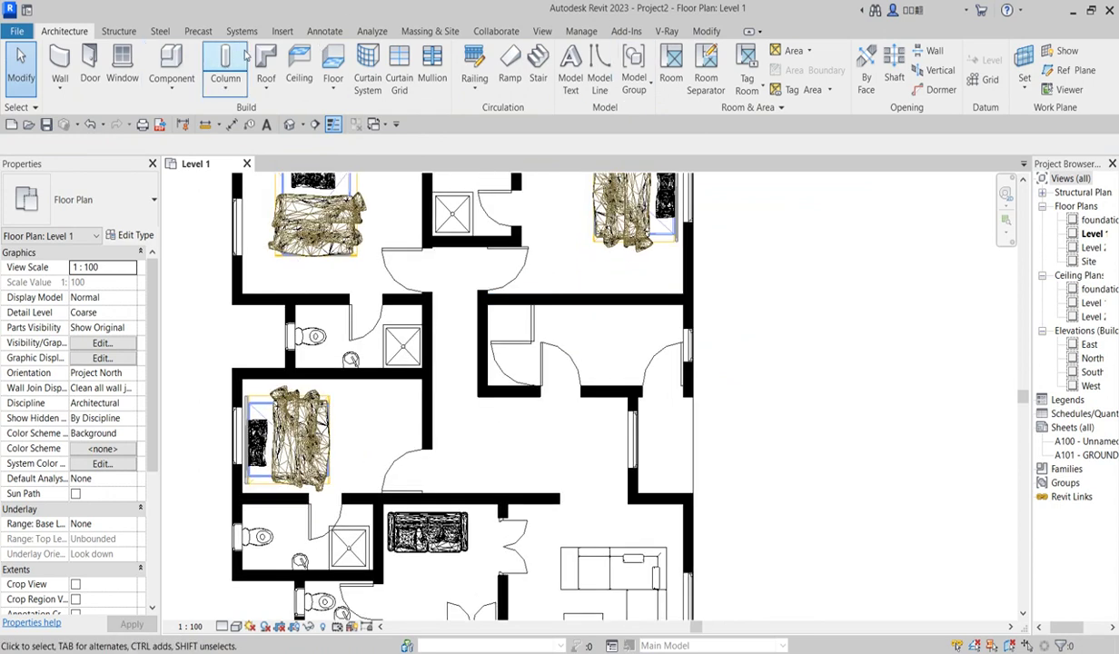
click(331, 31)
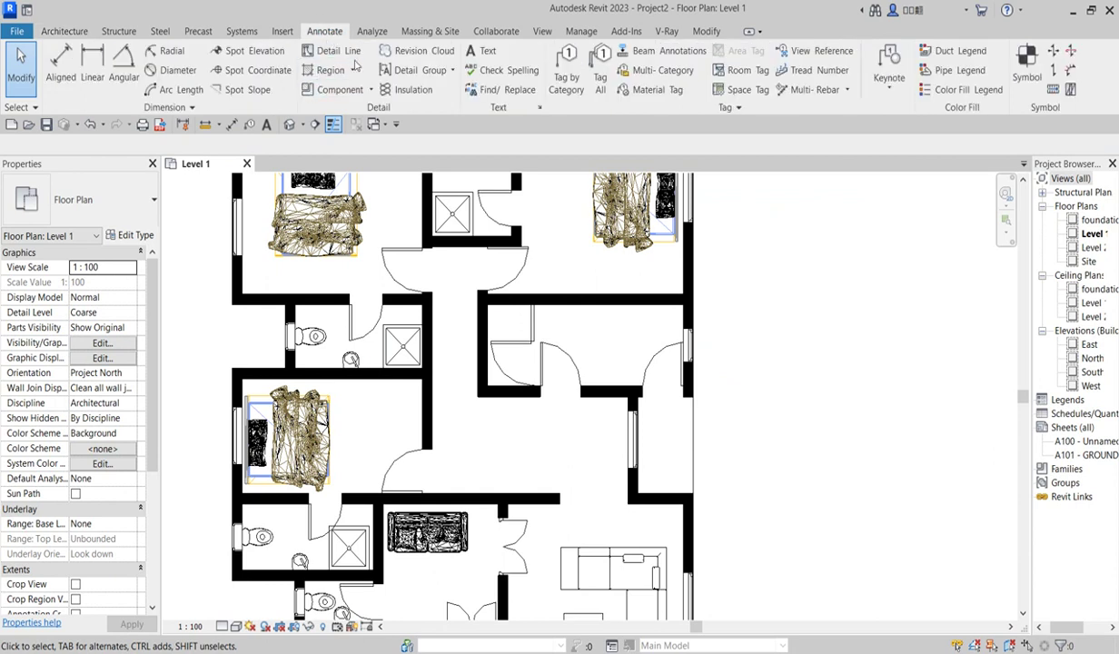
scroll(565, 327, up, 5)
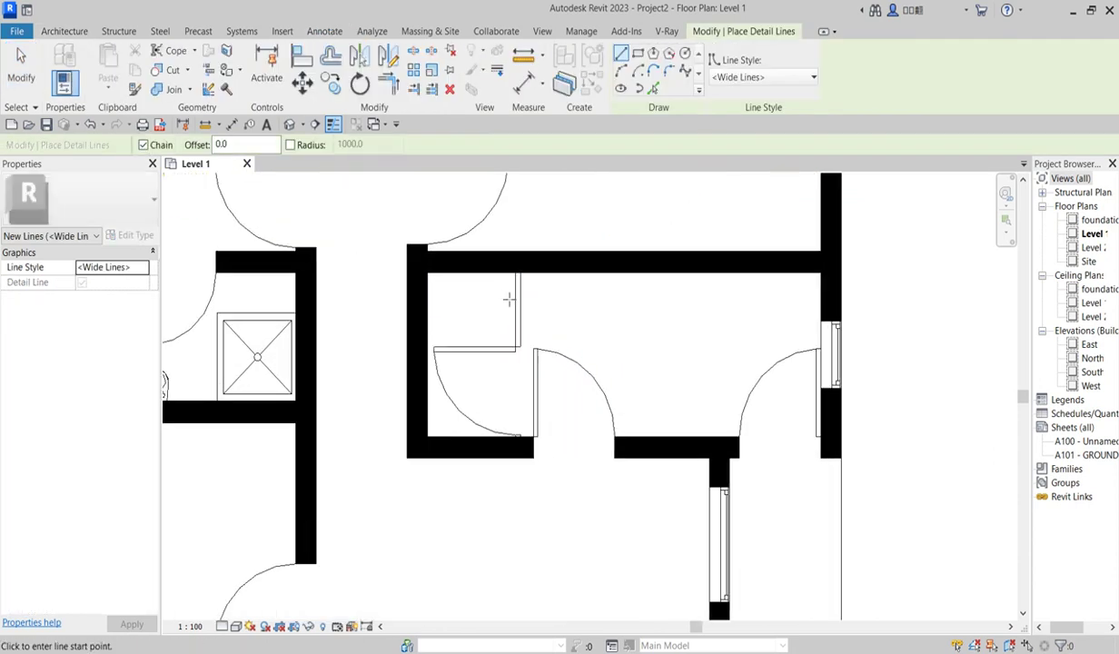
click(540, 322)
scroll(635, 313, down, 5)
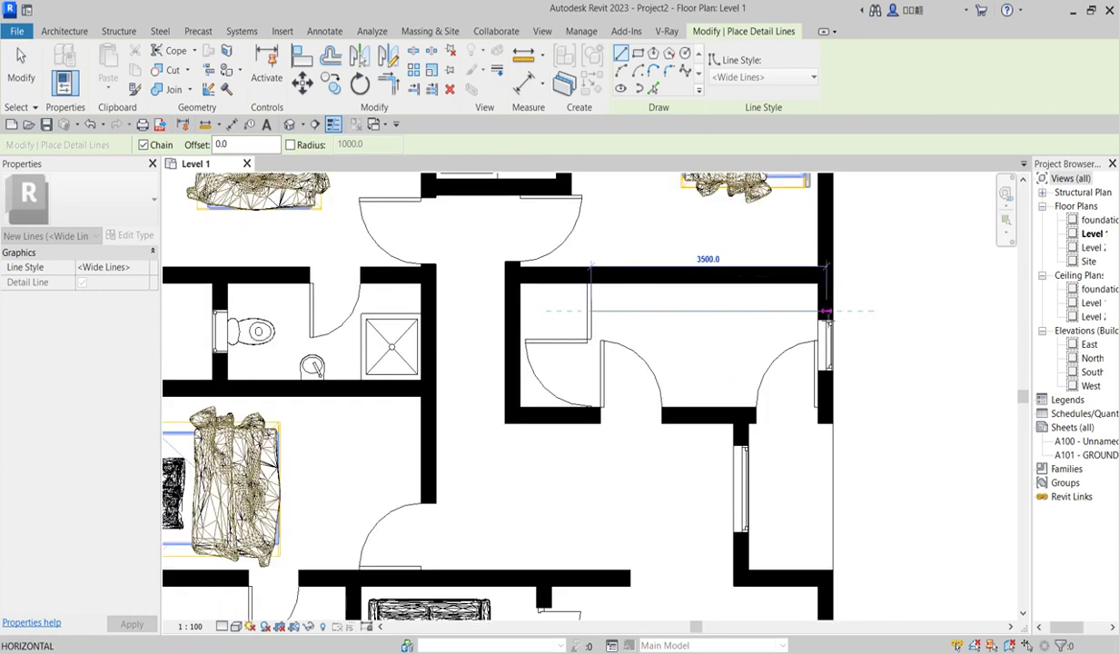
click(820, 311)
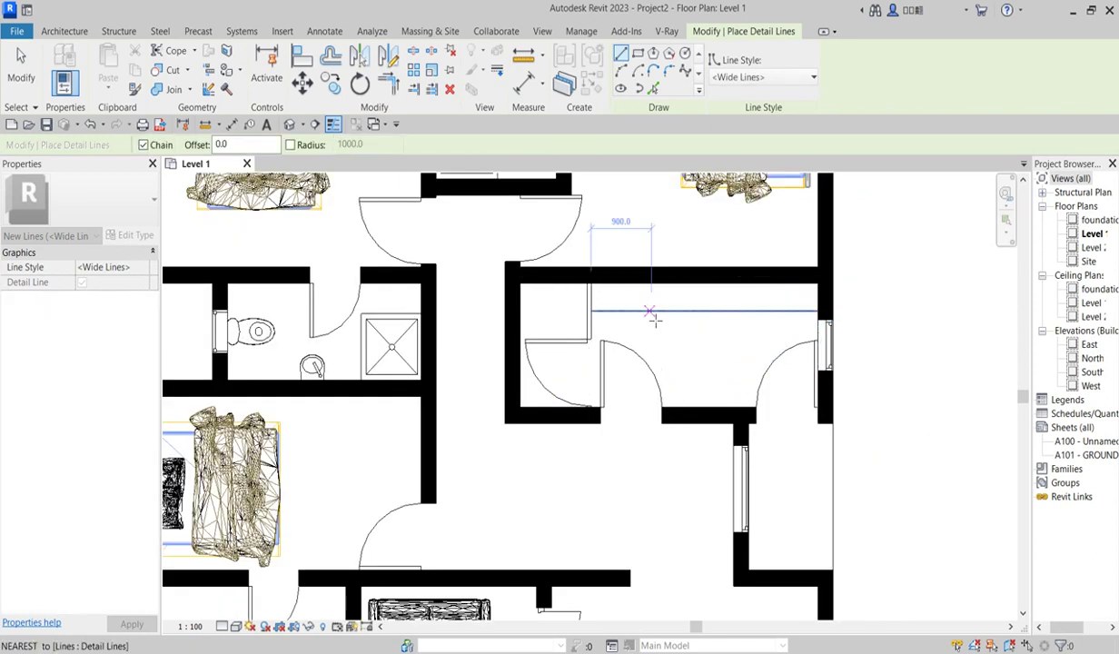
key(Escape)
key(Escape)
scroll(636, 265, up, 3)
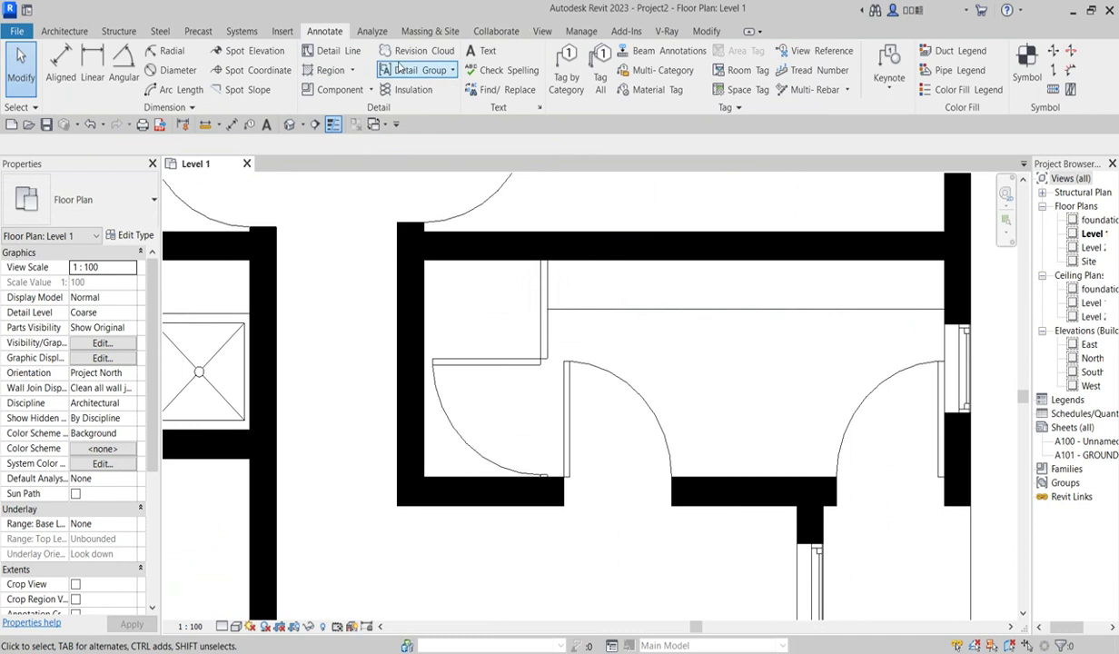
click(60, 67)
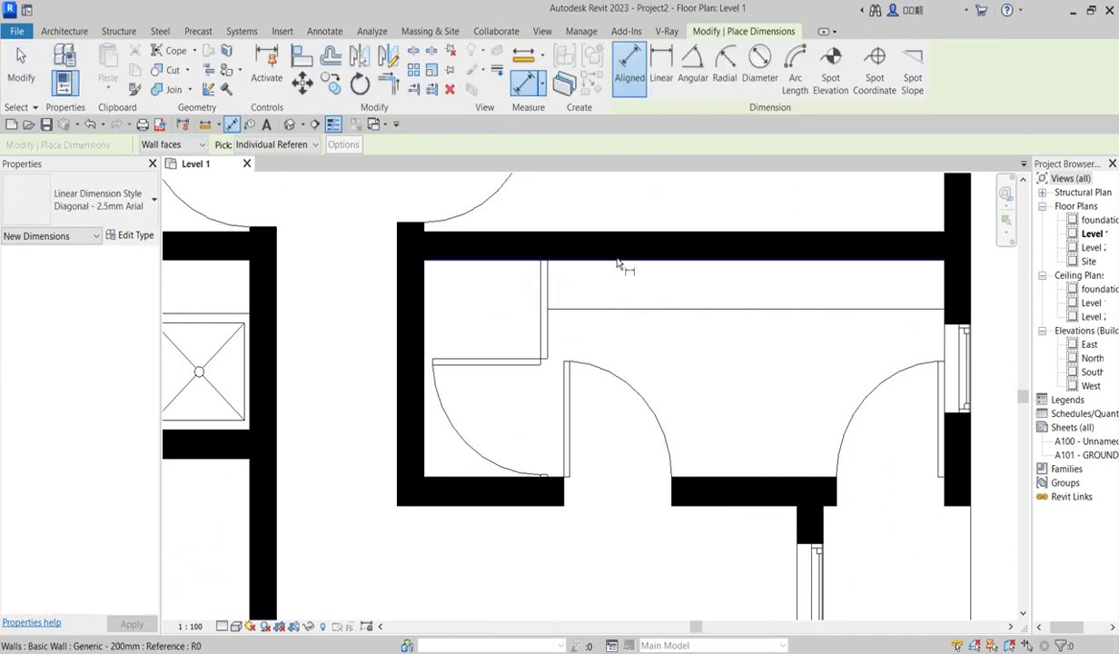
key(Escape)
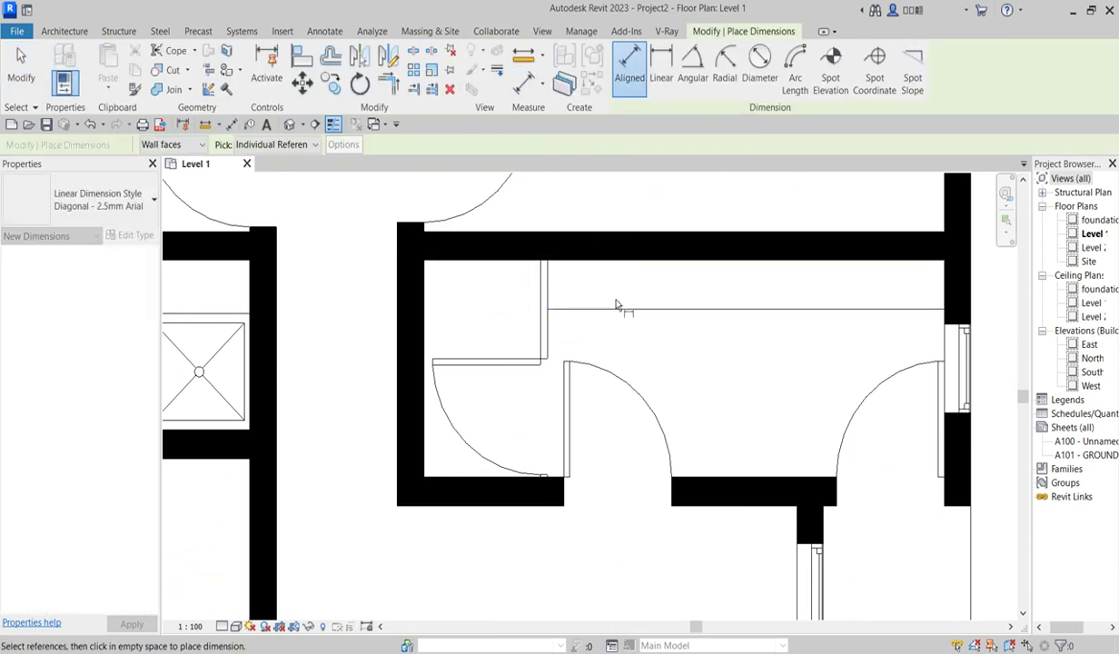
key(Escape)
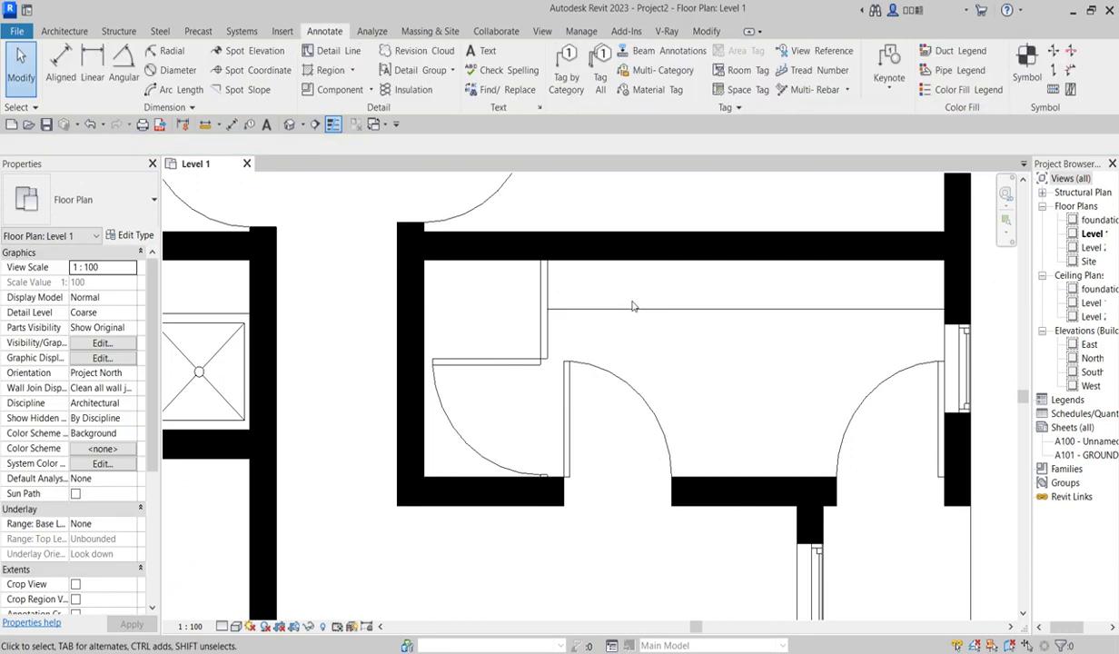
Step: Set the distance between the kitchen detail line and the north wall to 450 mm
click(556, 311)
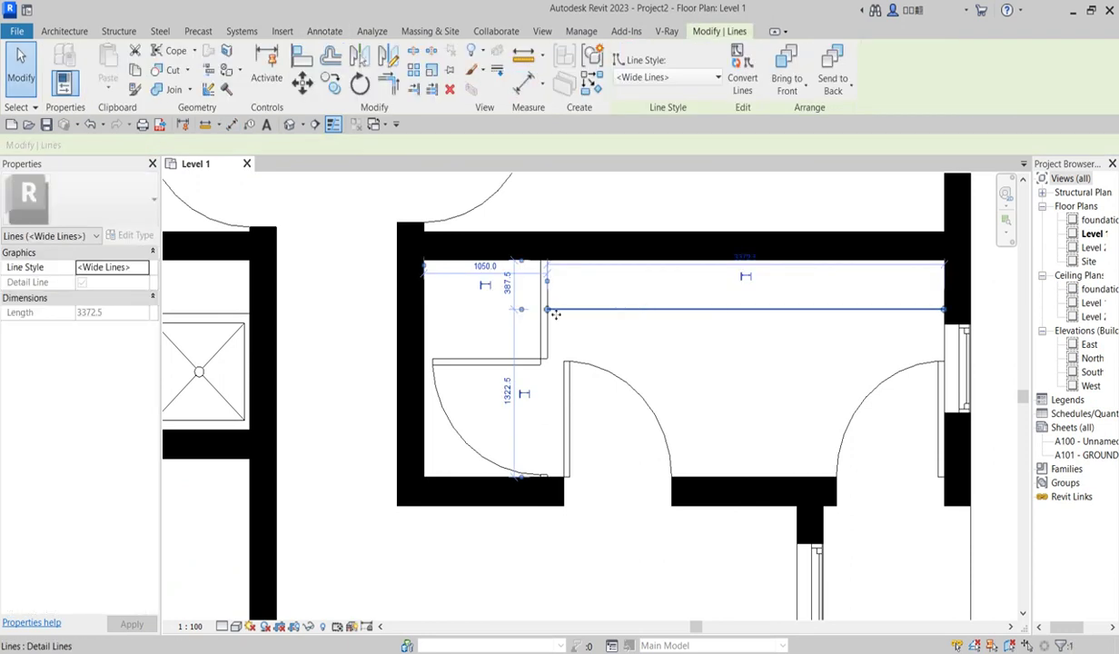
click(509, 284)
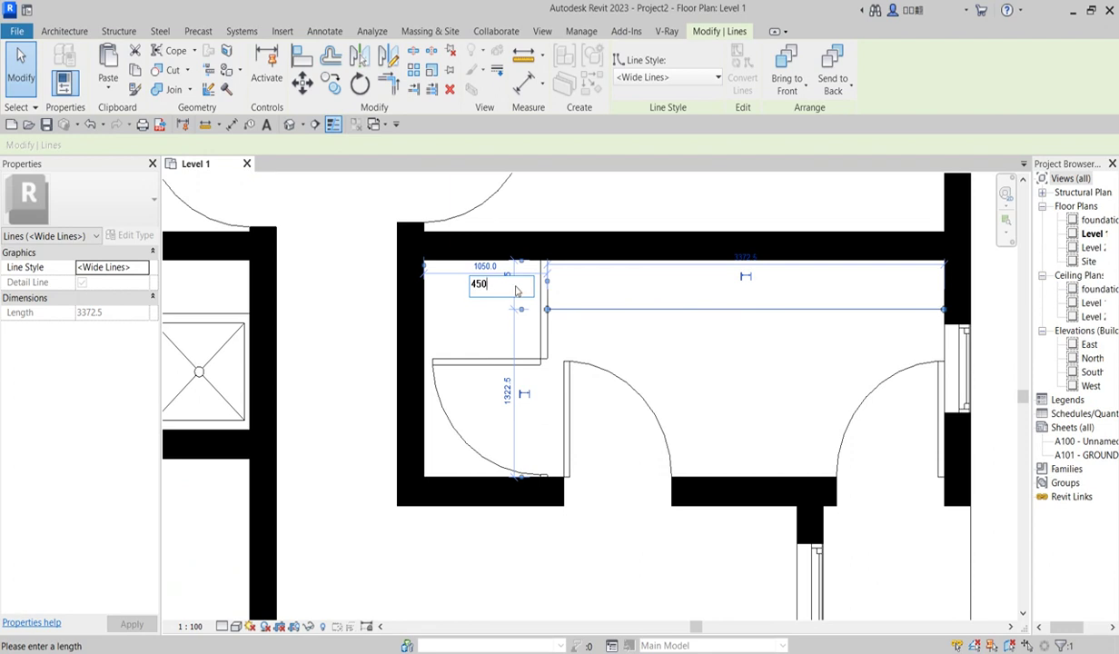
key(Return)
click(712, 356)
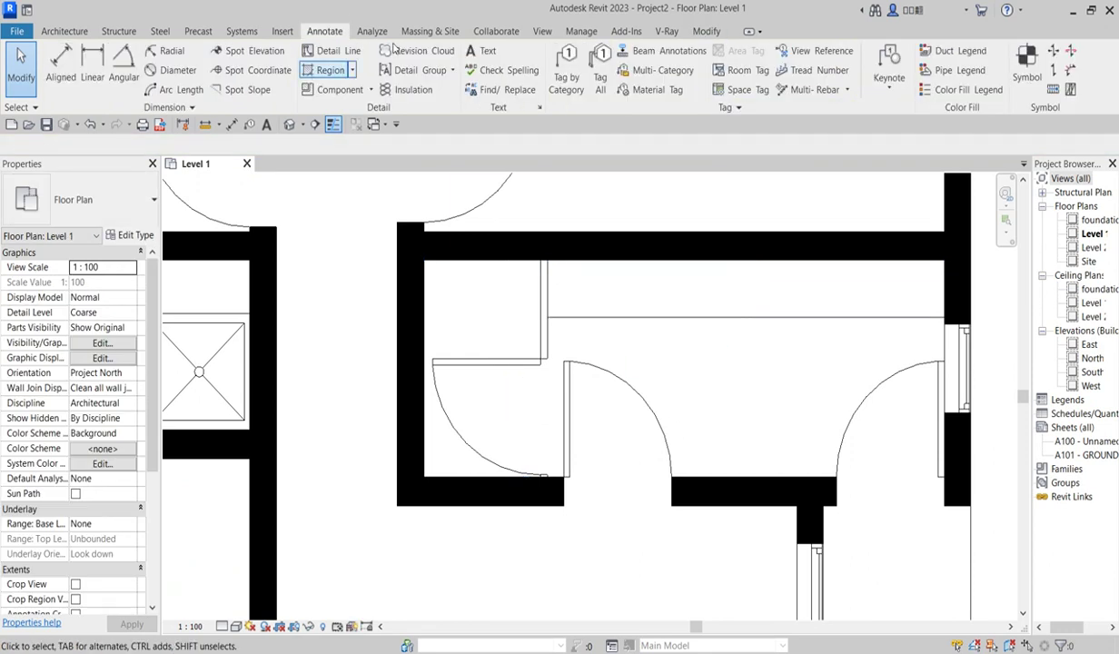
Step: Offset a copy of the kitchen counter line 50 mm towards the south
click(707, 32)
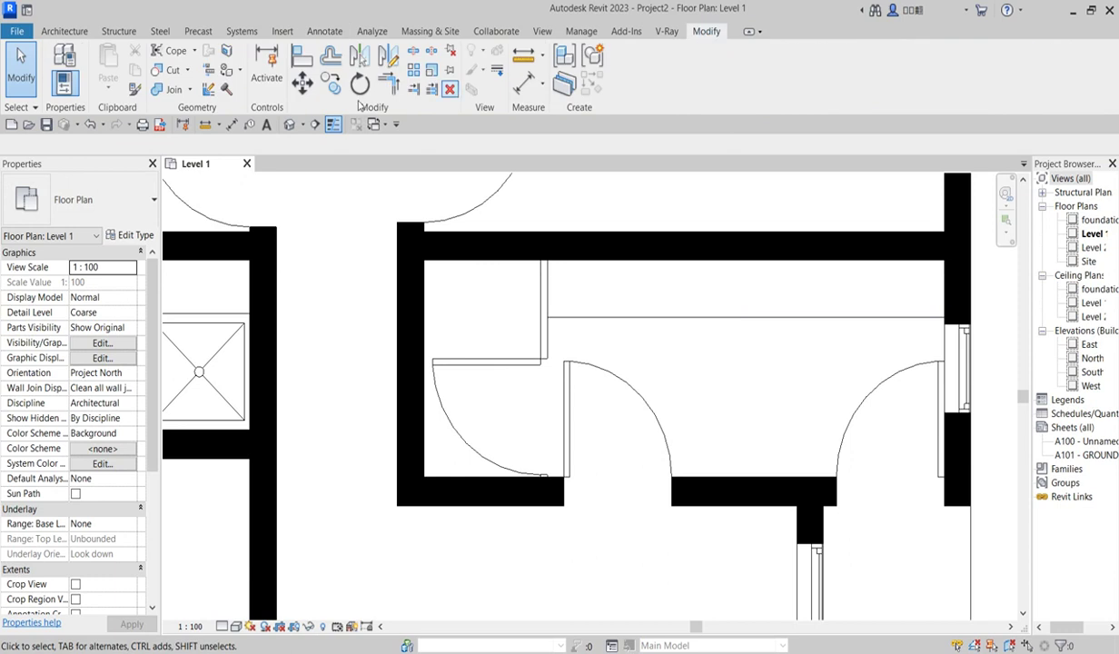
click(330, 56)
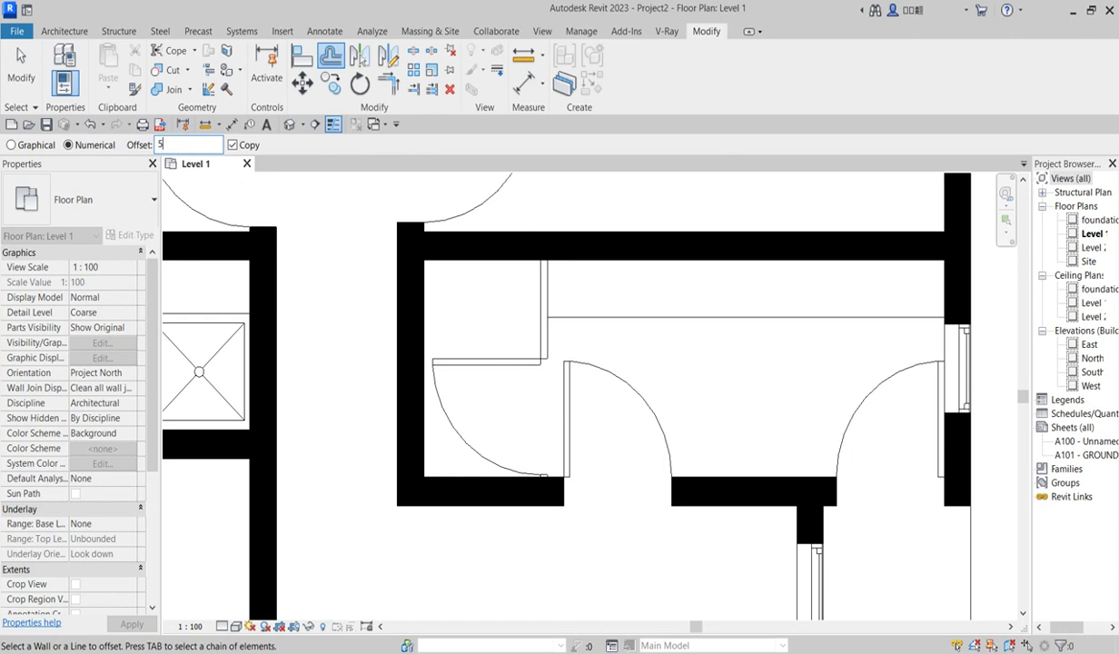
click(720, 319)
scroll(732, 362, down, 3)
scroll(734, 396, up, 3)
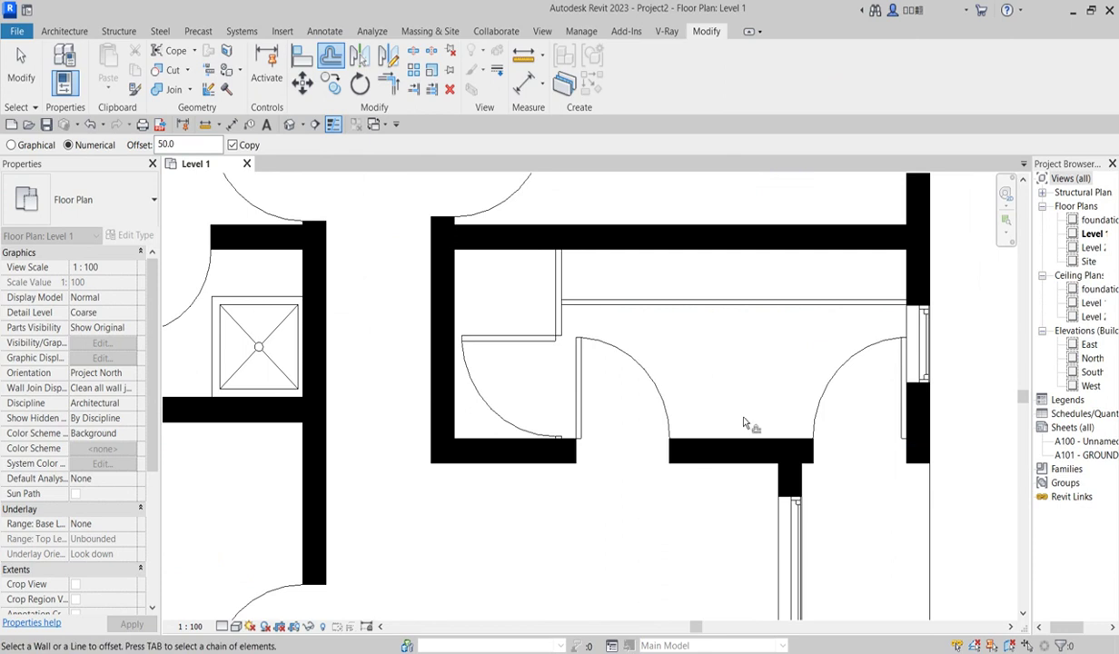
key(Escape)
Step: Draw a detail-line rectangle on the kitchen counter, from the north wall's inner face to the inner counter line
click(684, 304)
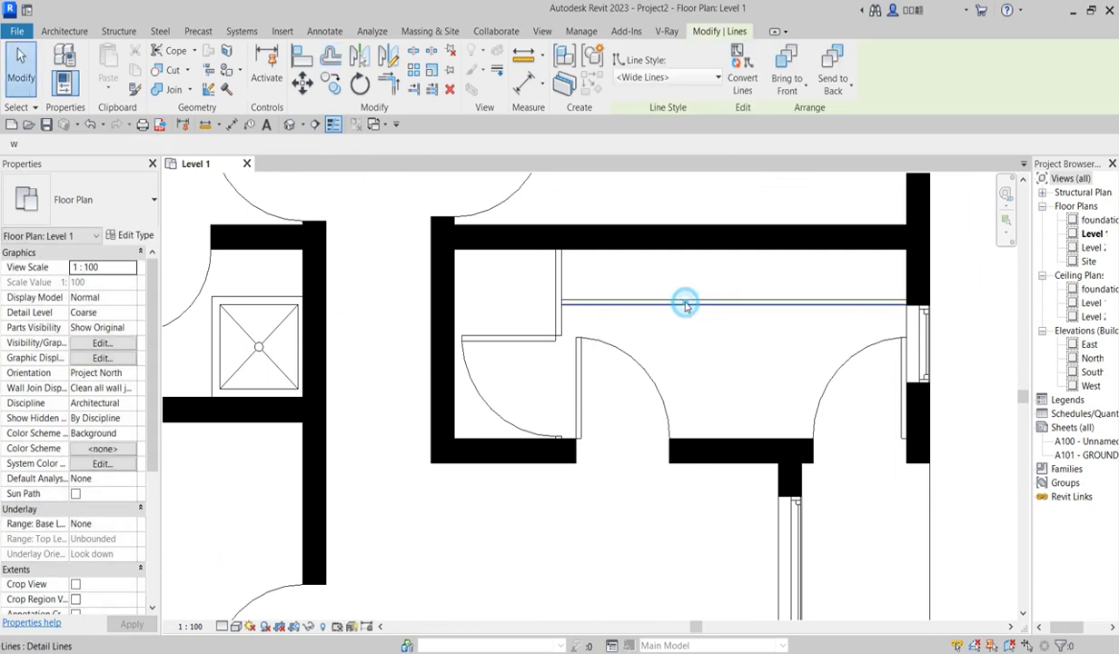
key(d)
key(l)
scroll(757, 330, up, 4)
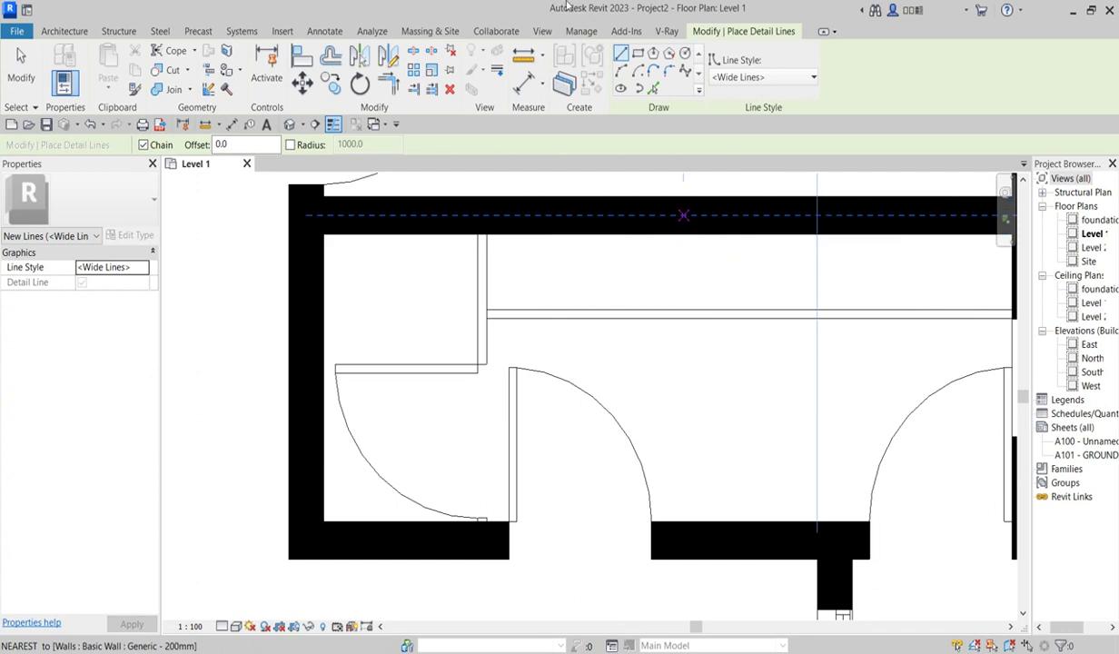
click(625, 55)
click(668, 236)
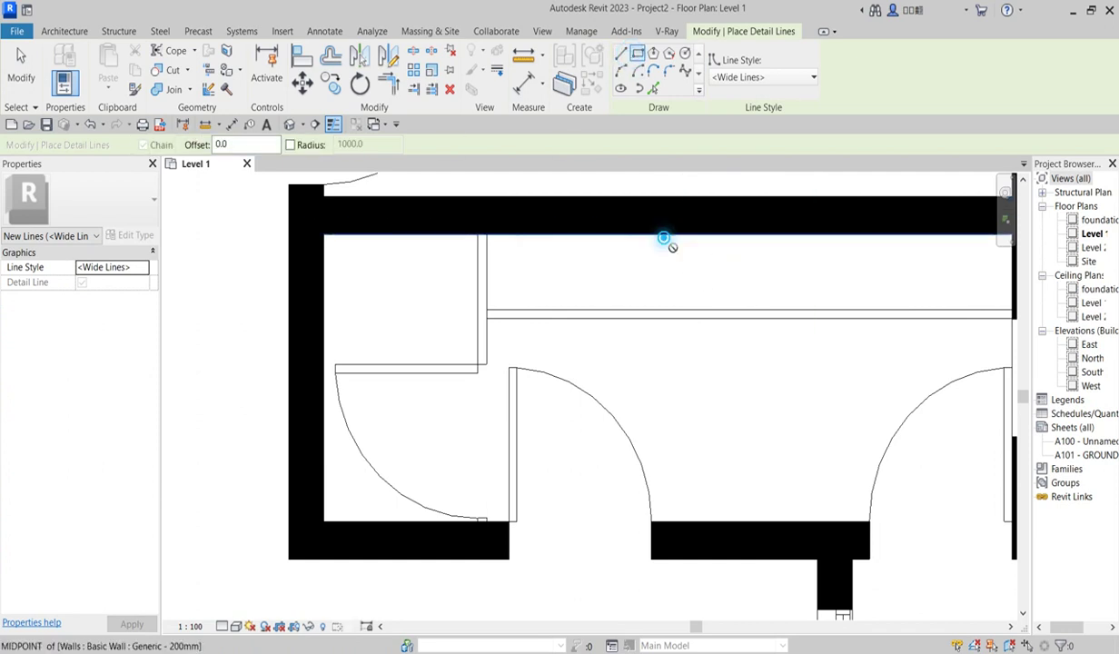
click(817, 310)
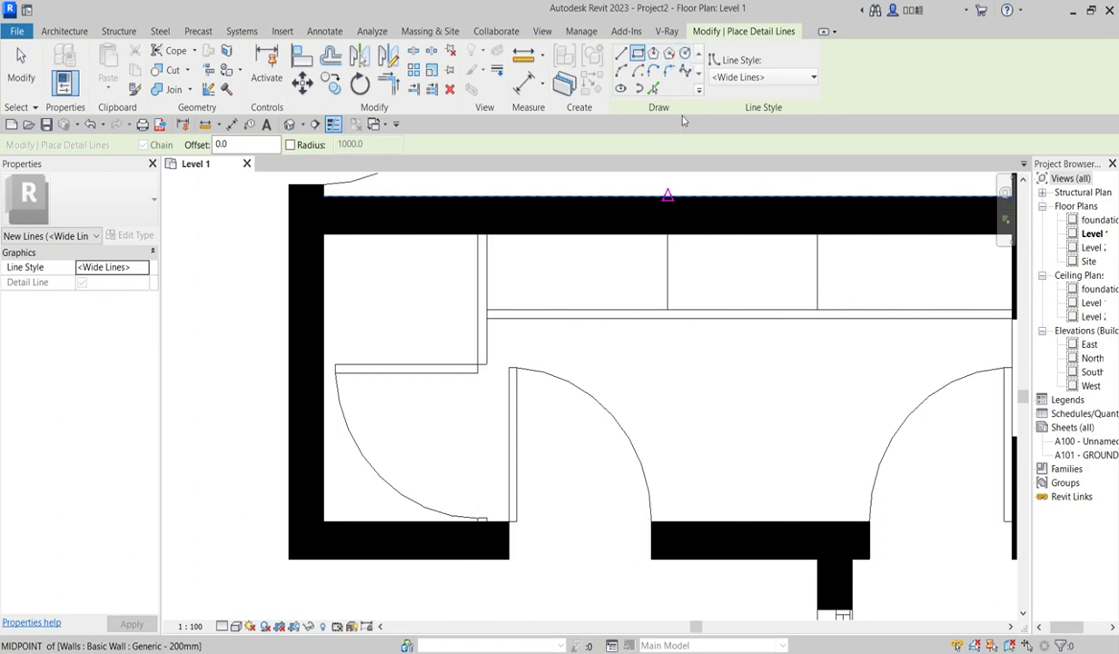
Step: Draw a detail-line circle with a radius of about 180 mm inside the counter rectangle, touching the inner counter line
click(683, 55)
scroll(689, 291, up, 2)
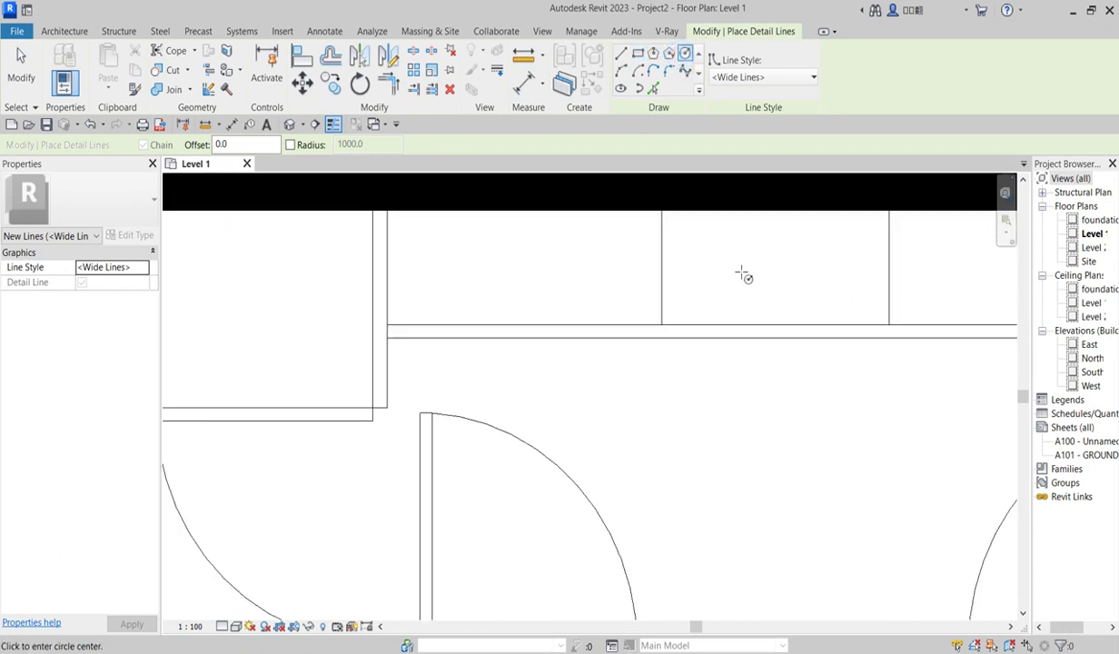
click(764, 279)
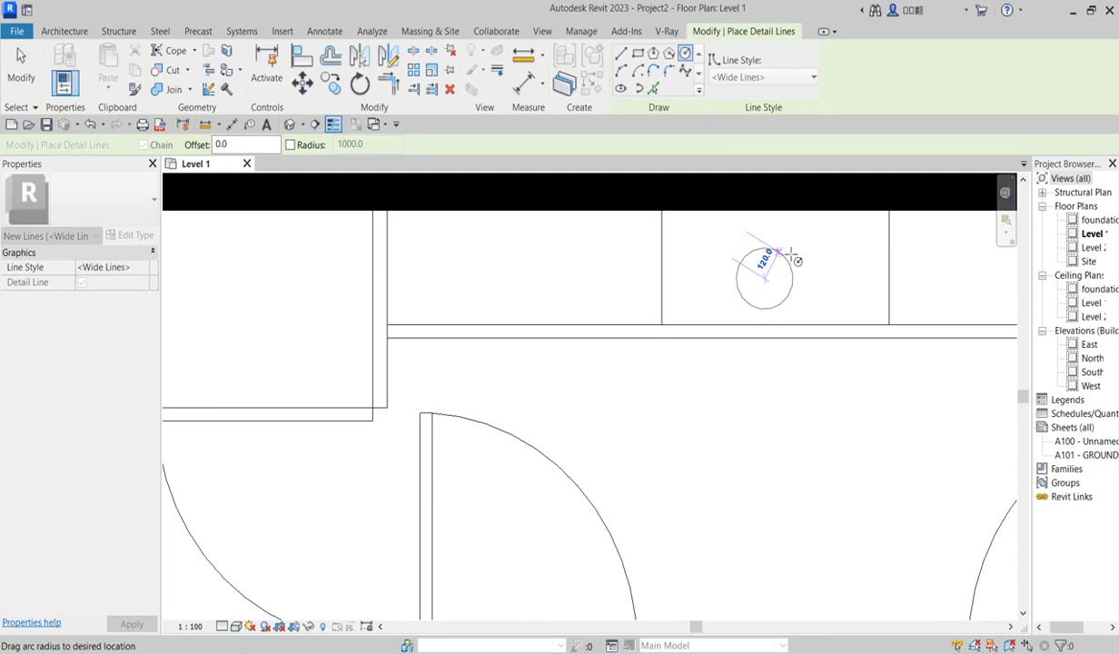
click(770, 235)
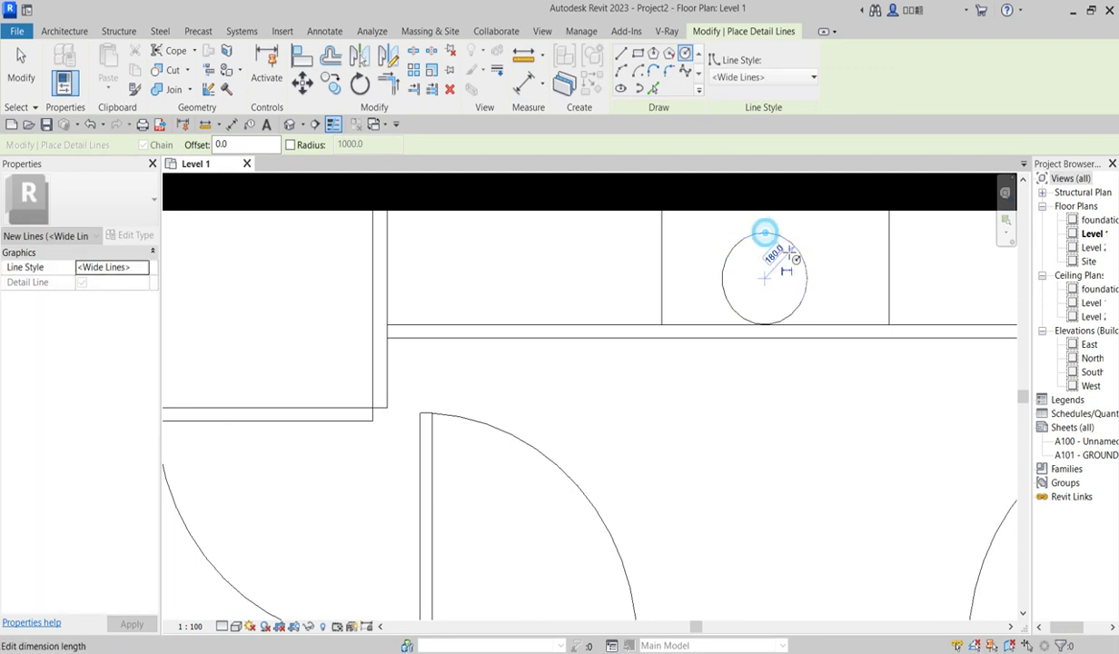
Step: Draw a detail-line rectangle about 120 by 40 mm between the sink circle and the kitchen's north wall
scroll(770, 236, up, 1)
click(638, 53)
scroll(759, 234, up, 2)
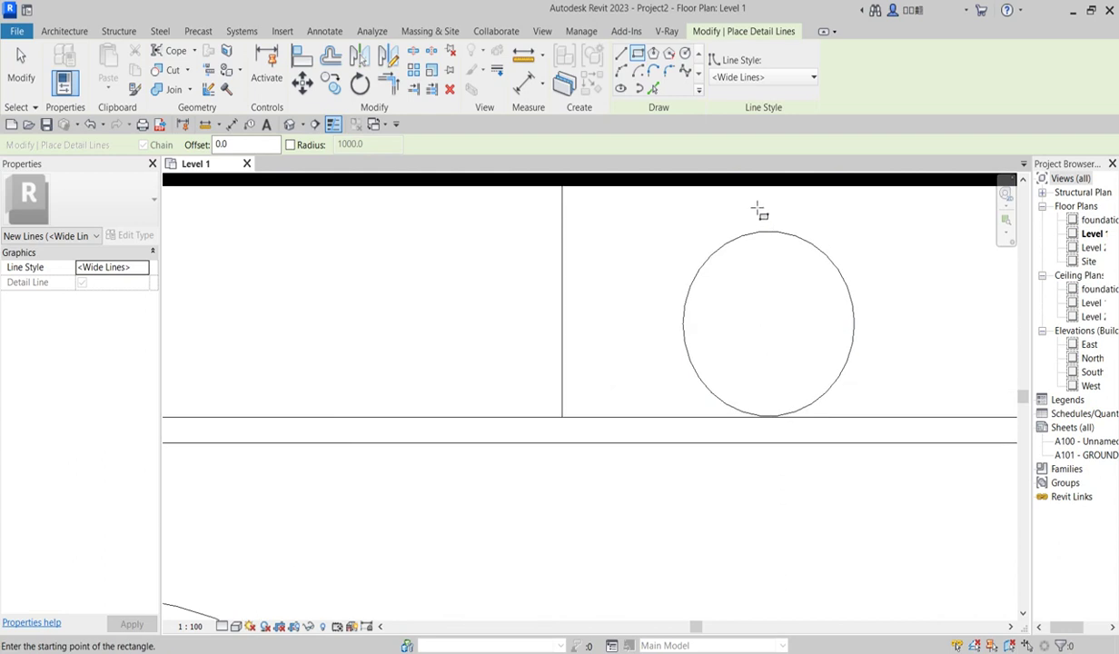
click(746, 197)
click(804, 218)
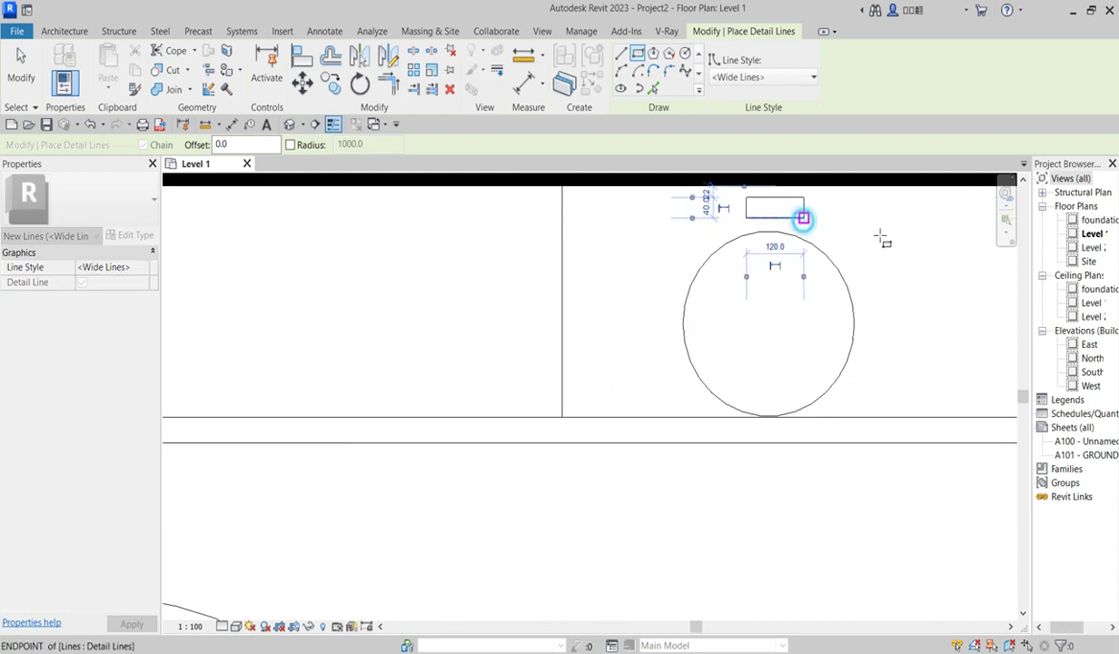
scroll(700, 317, down, 4)
scroll(660, 214, up, 2)
key(Escape)
key(Escape)
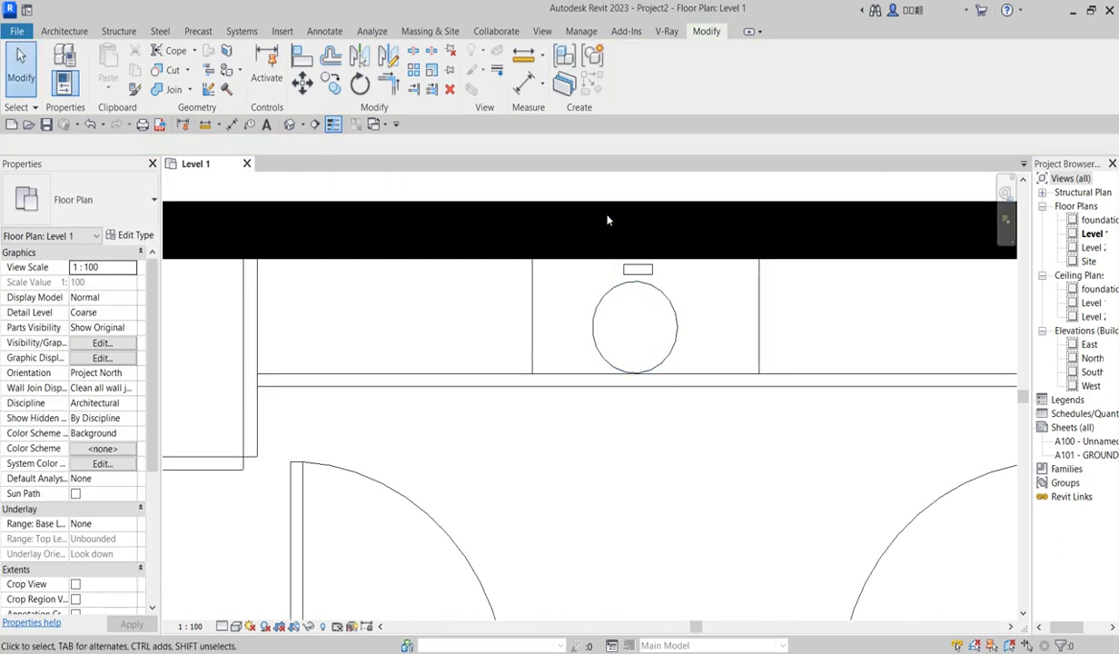
Step: Nudge the small rectangle above the sink circle slightly to the west
drag(592, 179, 673, 298)
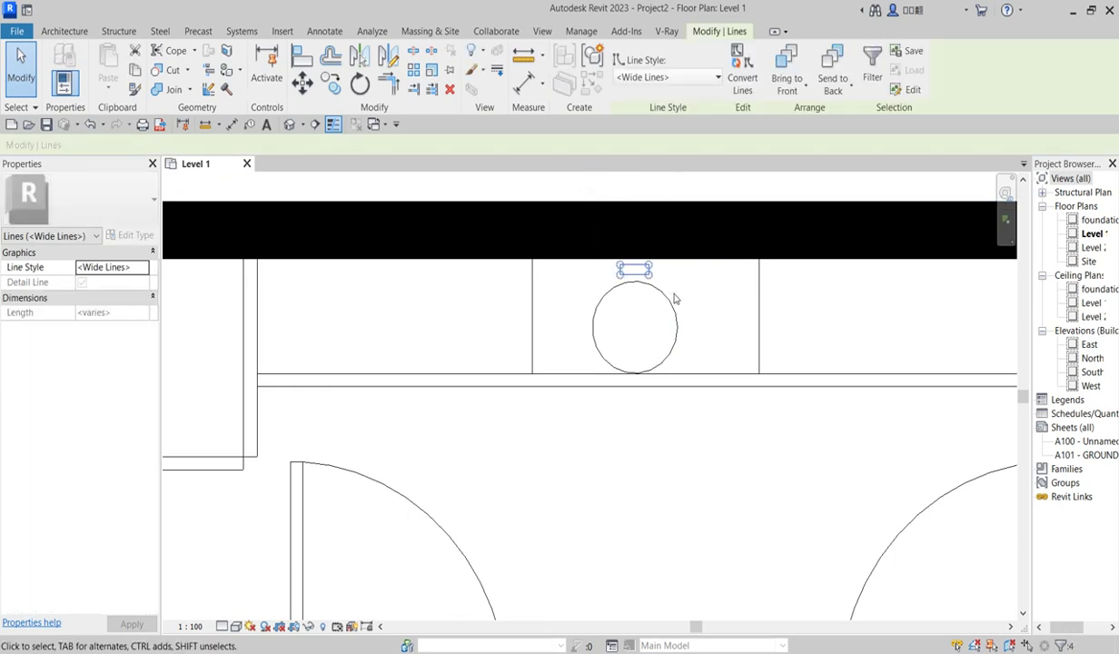
scroll(674, 298, up, 5)
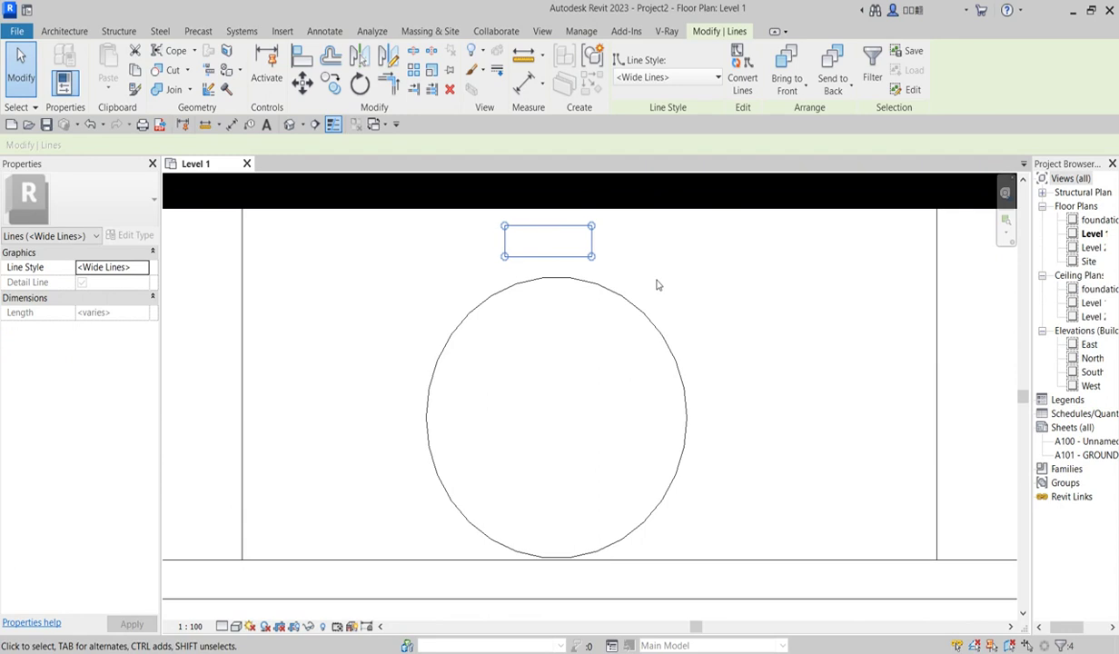
click(687, 277)
scroll(672, 281, down, 4)
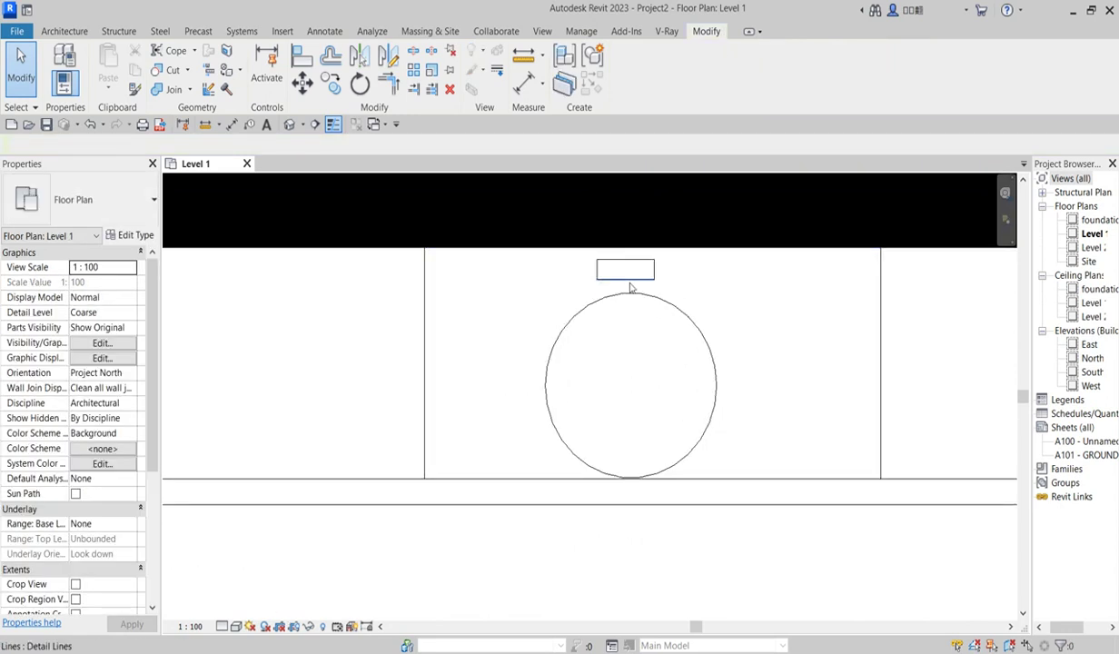
Step: Draw a detail-line rectangle about 30 by 35 mm inside the sink circle, near its north edge
click(633, 282)
click(564, 56)
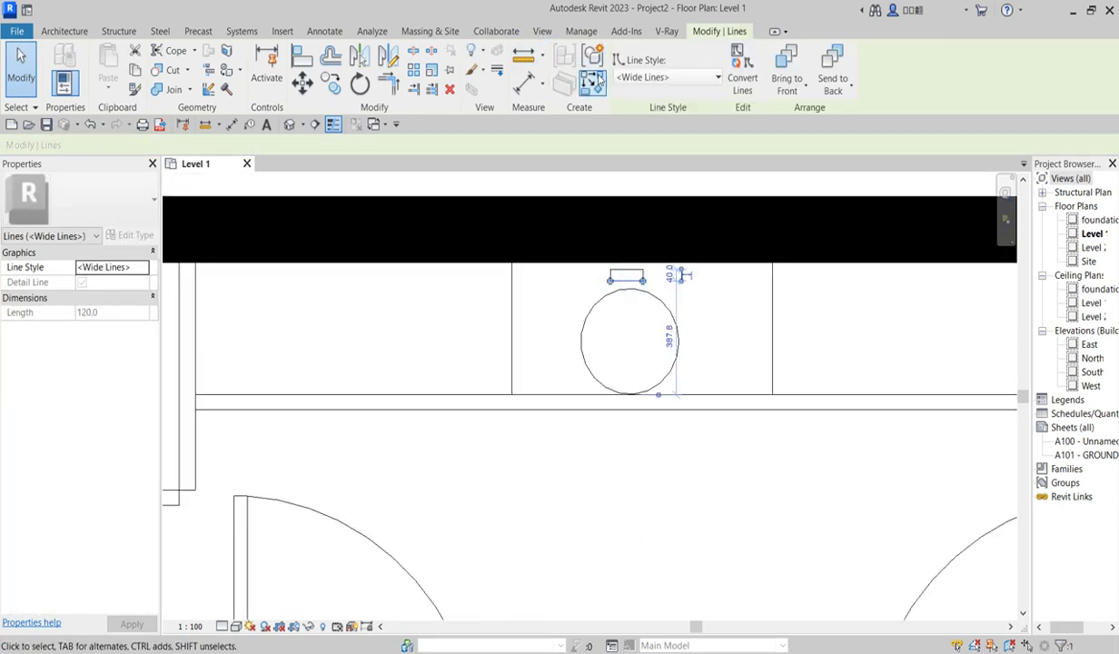
scroll(636, 326, up, 3)
click(638, 53)
scroll(636, 287, up, 2)
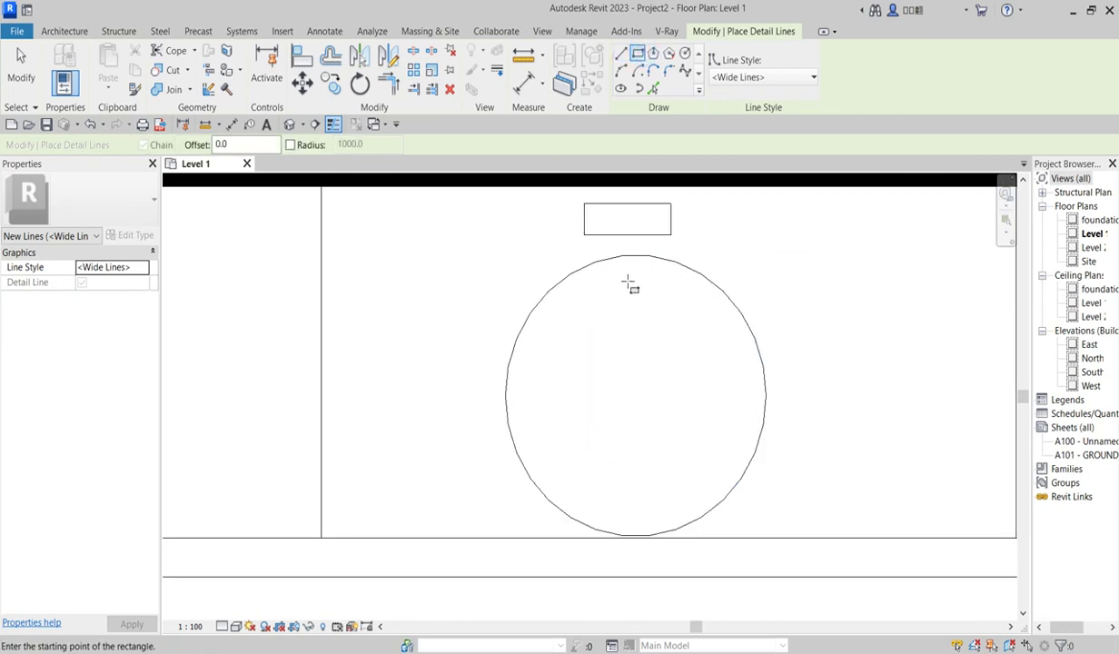
click(621, 274)
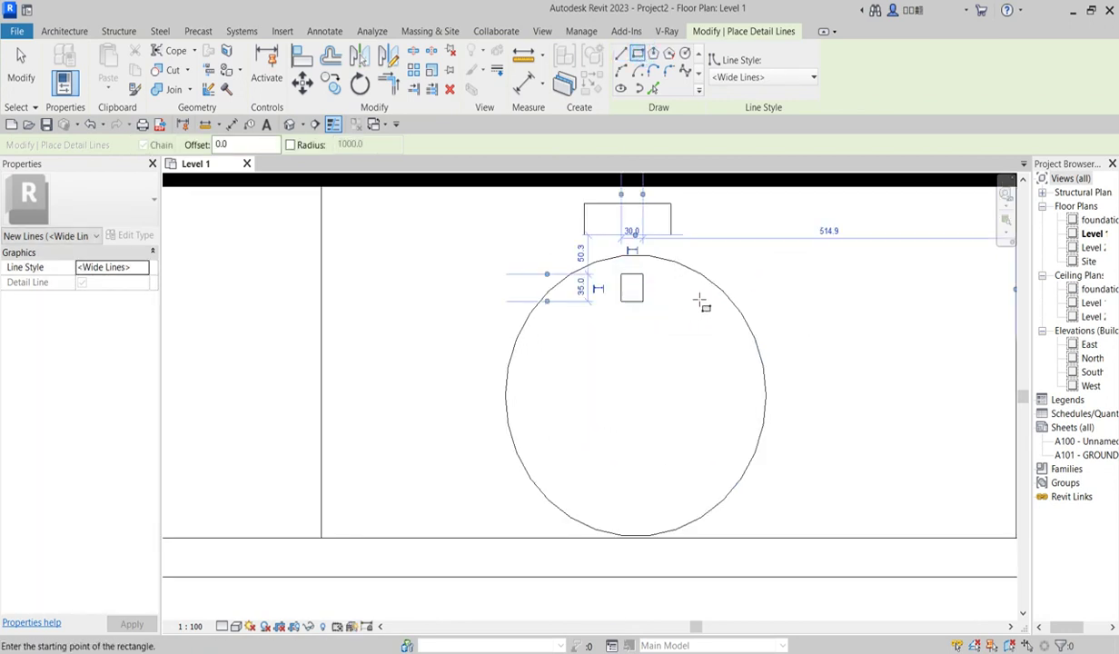
scroll(699, 307, down, 8)
key(Escape)
key(Escape)
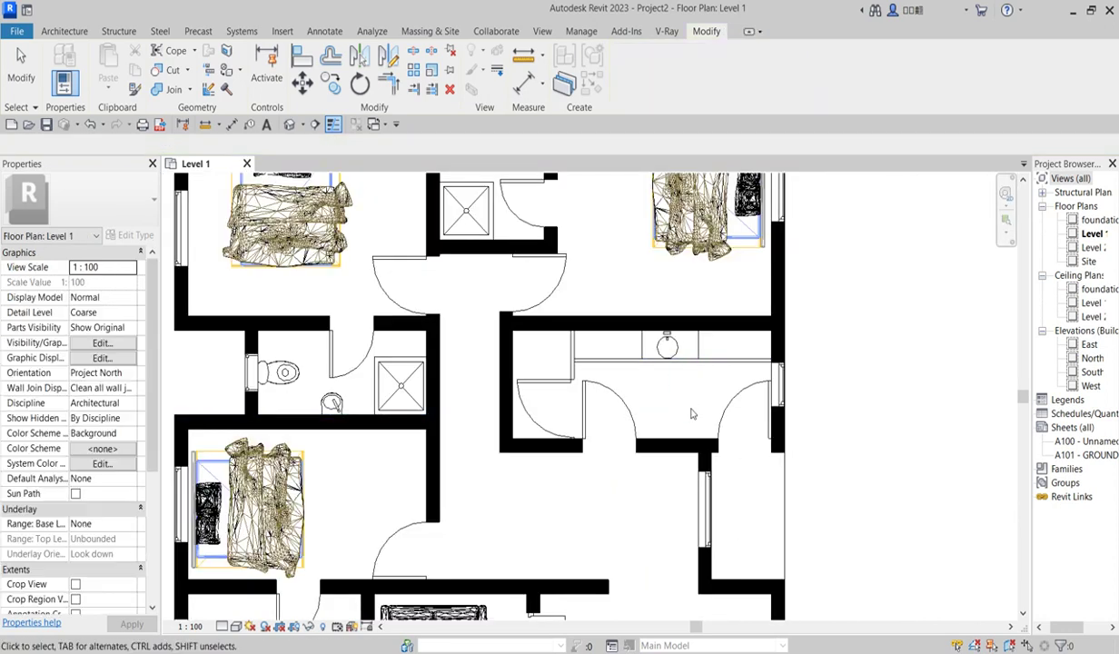
Step: Review the furnished Level 1 plan, including the kitchen, bedrooms, bathrooms, living room and entrance
scroll(562, 387, up, 3)
scroll(568, 387, down, 4)
scroll(573, 387, down, 3)
scroll(573, 387, up, 3)
scroll(558, 377, down, 3)
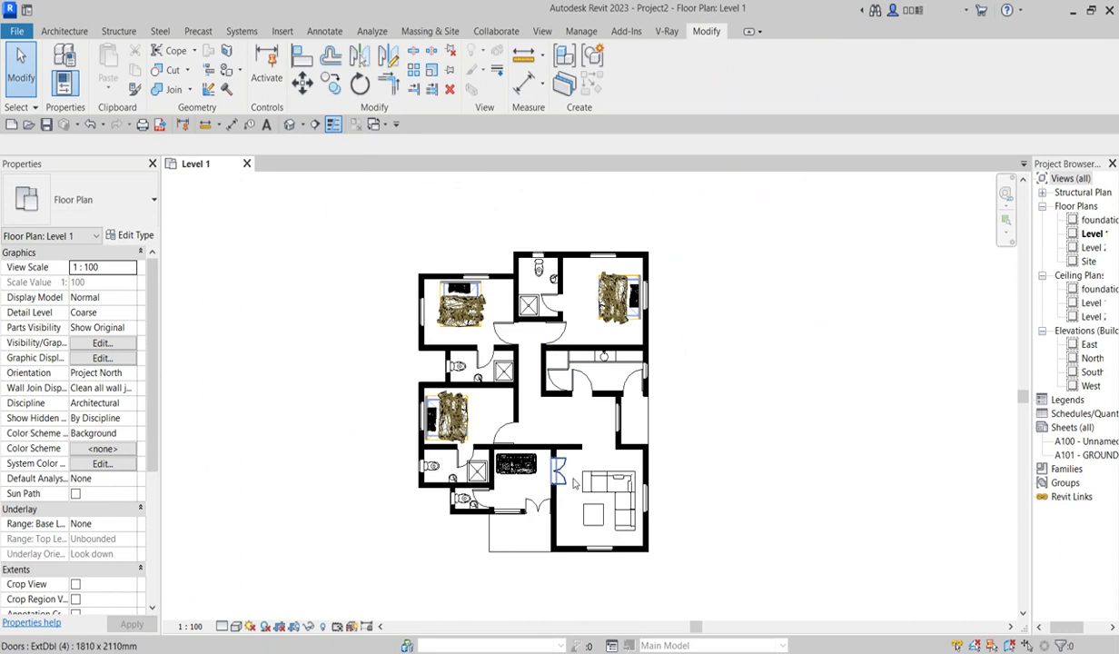
scroll(558, 561, up, 2)
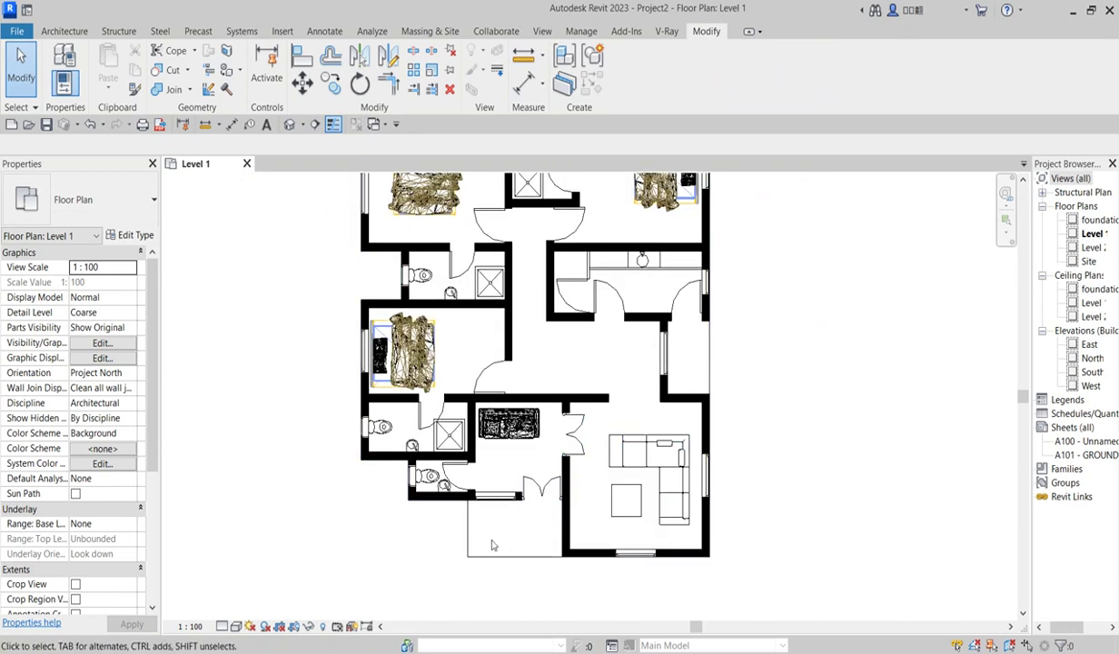
scroll(508, 495, down, 2)
scroll(482, 447, up, 2)
scroll(481, 447, down, 2)
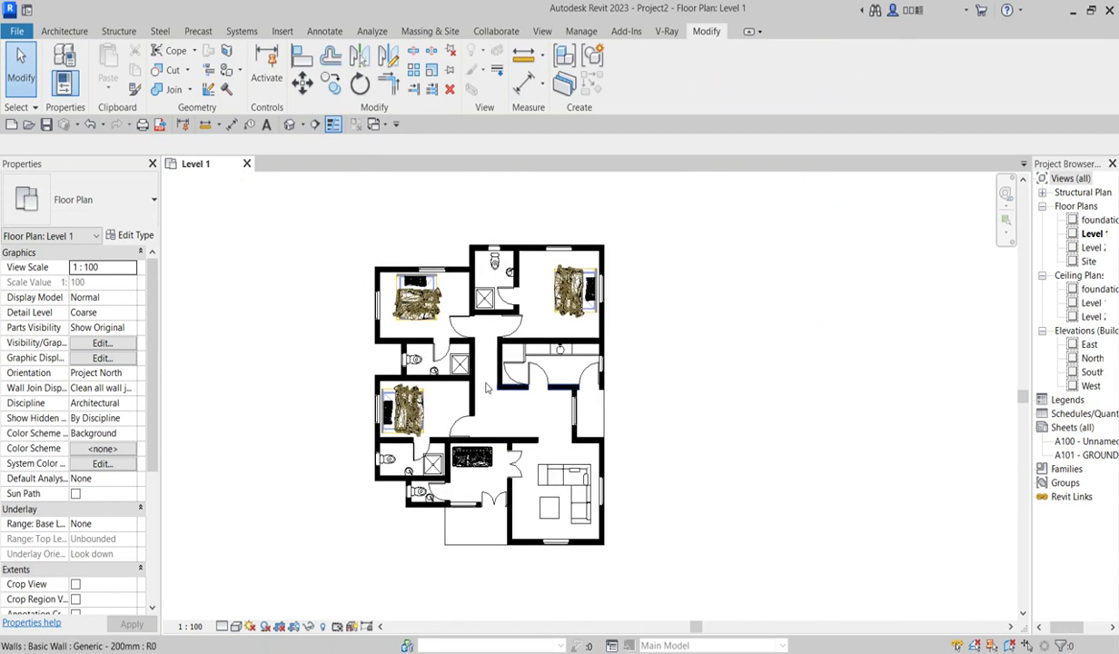
scroll(437, 353, down, 1)
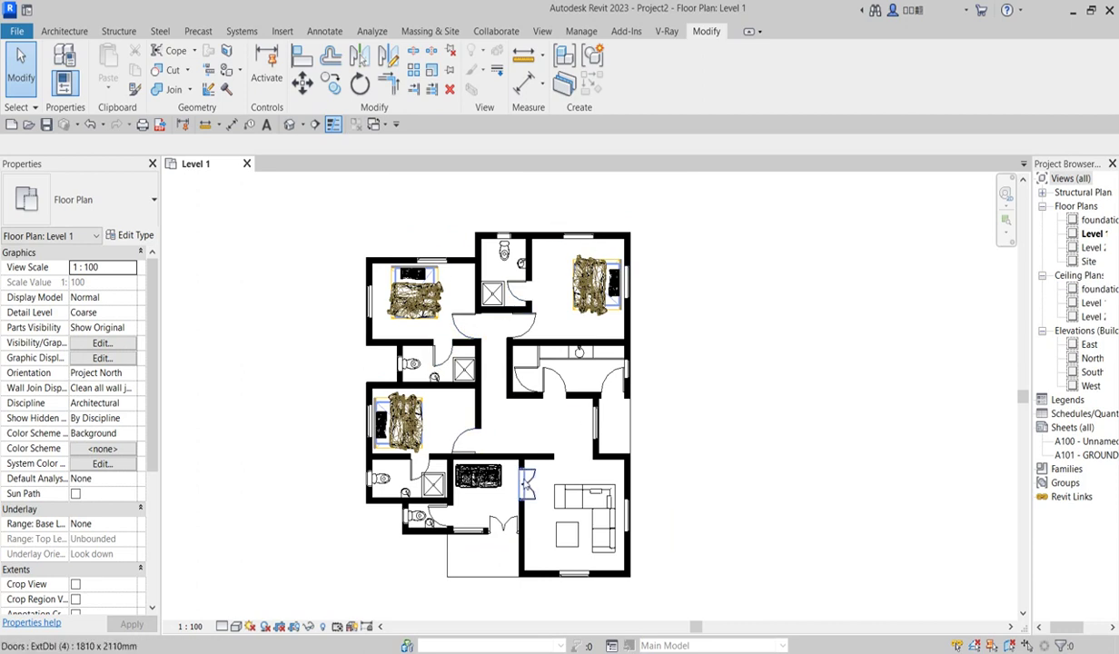
scroll(536, 456, up, 2)
scroll(541, 422, down, 2)
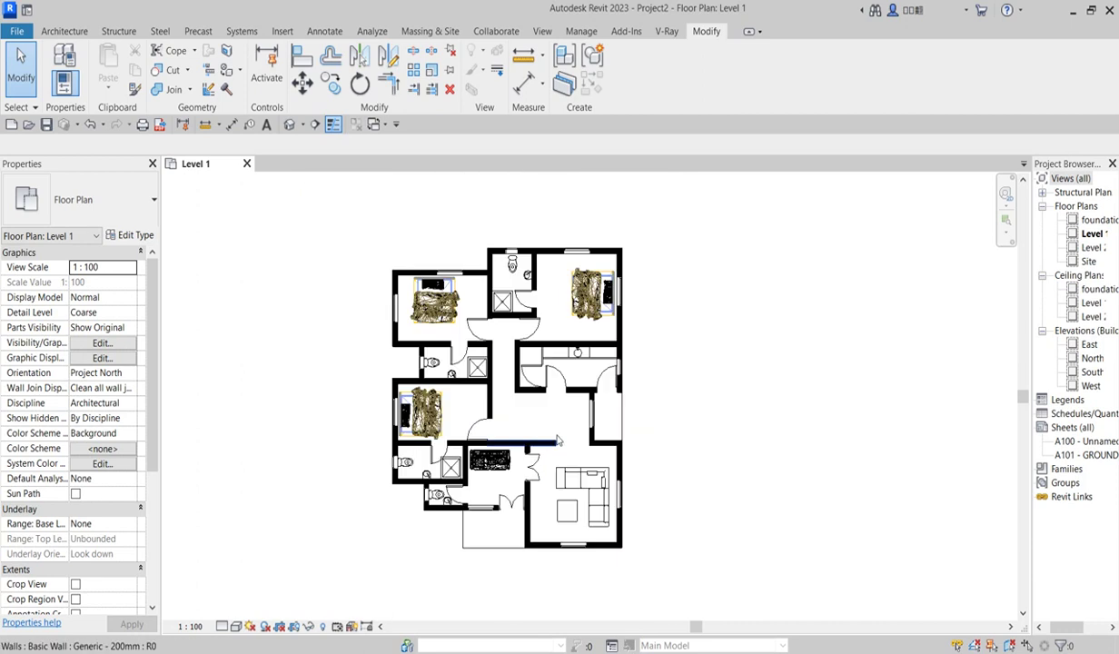
scroll(555, 427, up, 2)
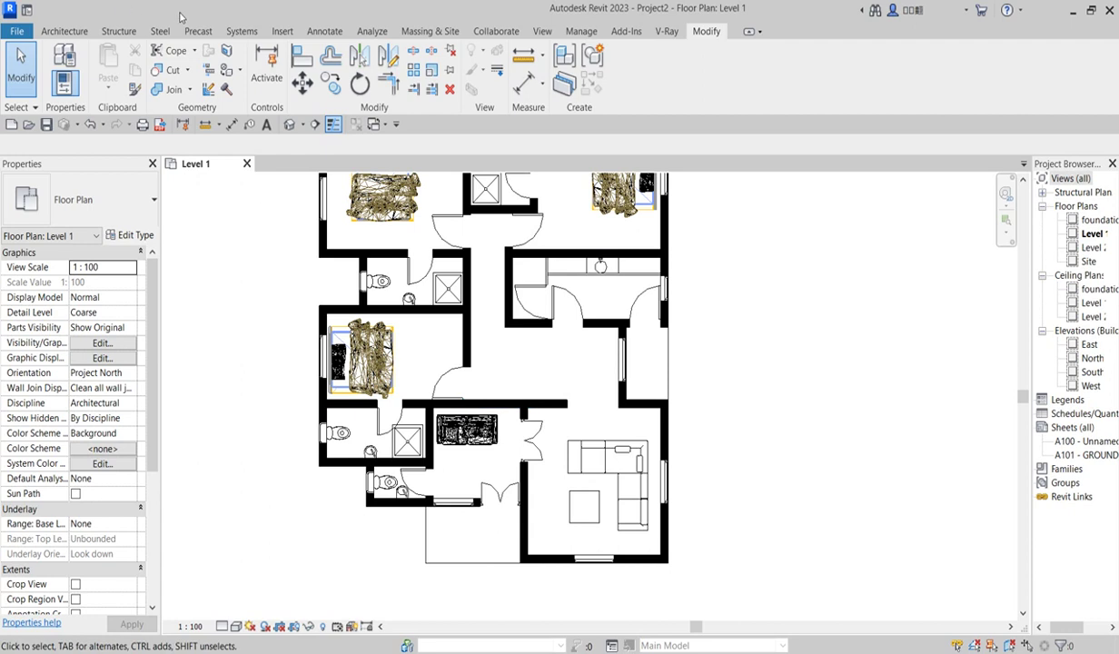
Step: Open the visibility/graphic overrides for the Level 1 floor plan and select the Walls model category
click(541, 31)
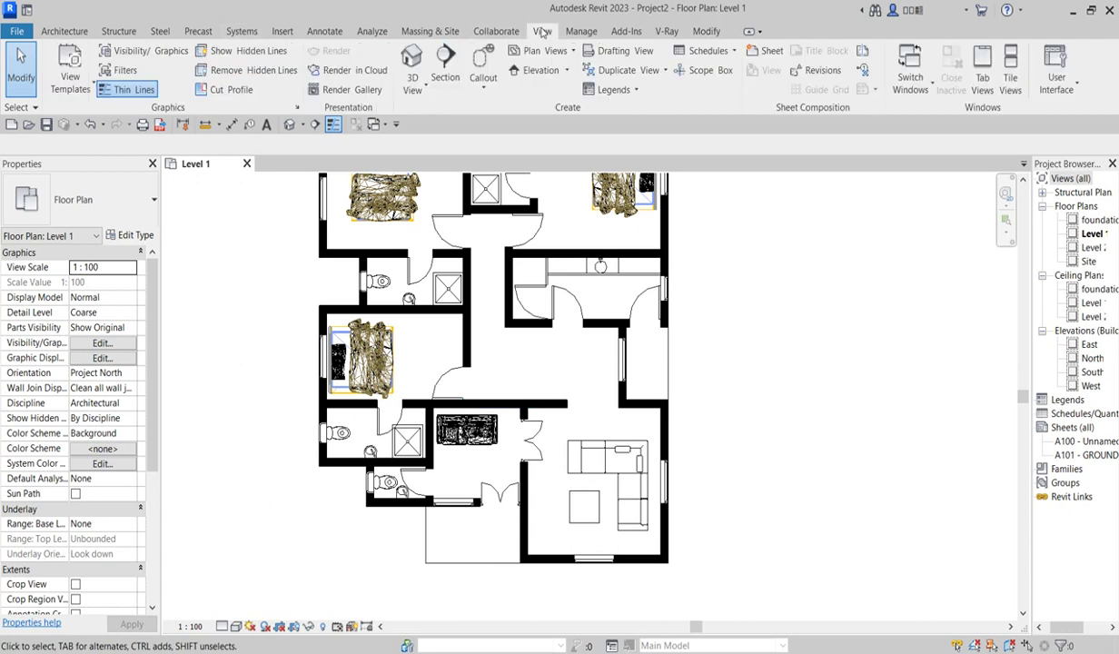
click(155, 52)
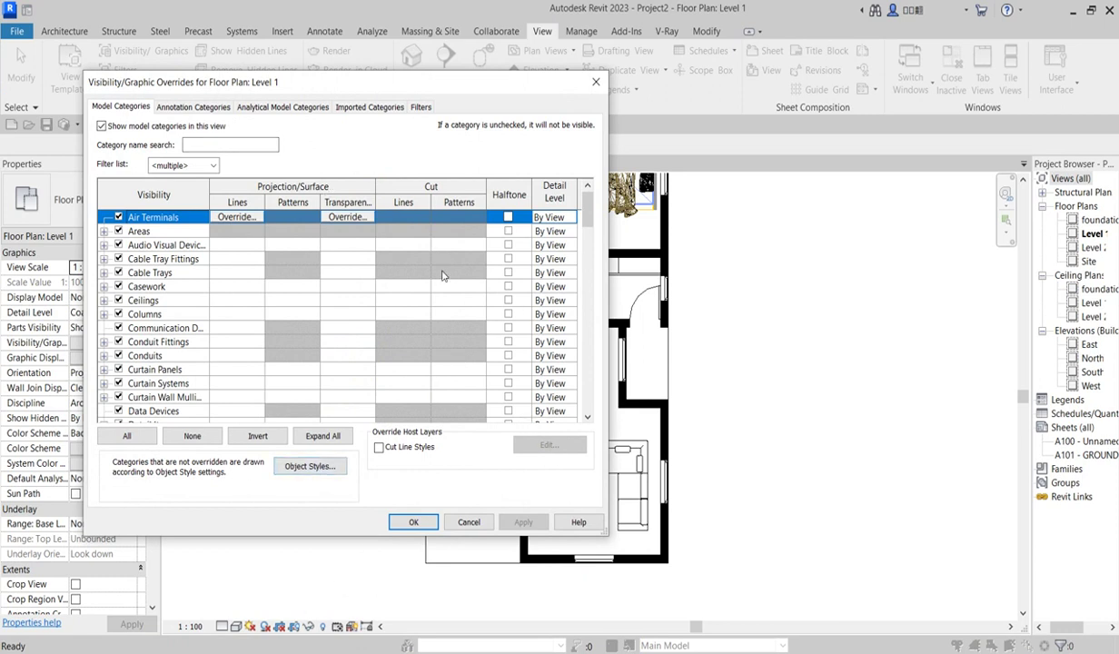
scroll(442, 275, down, 5)
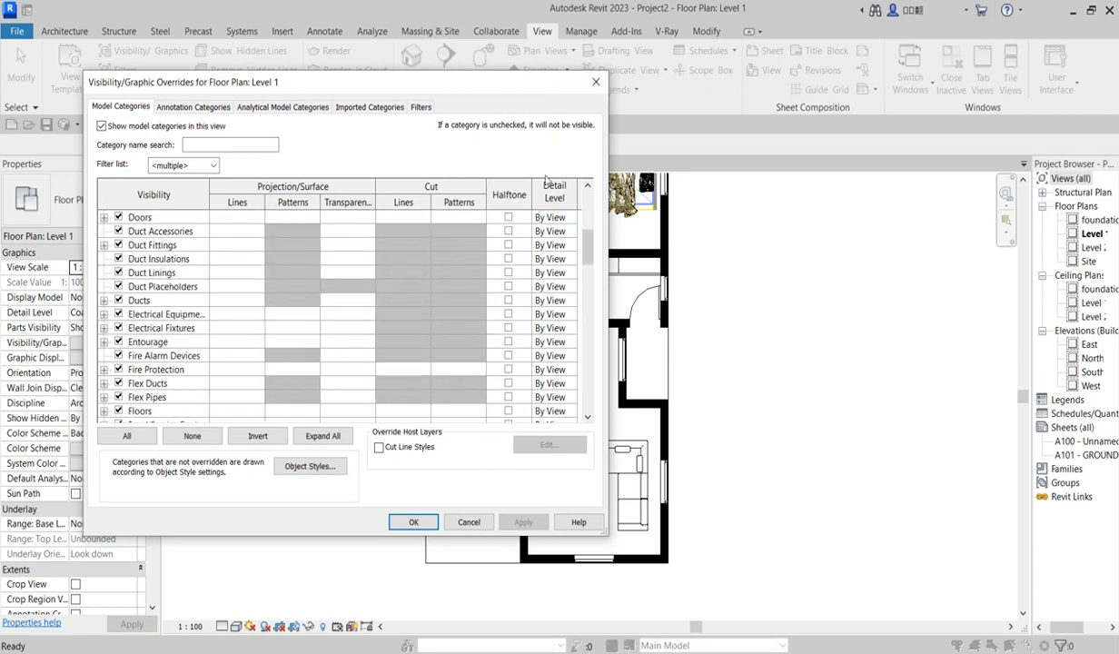
scroll(531, 313, down, 3)
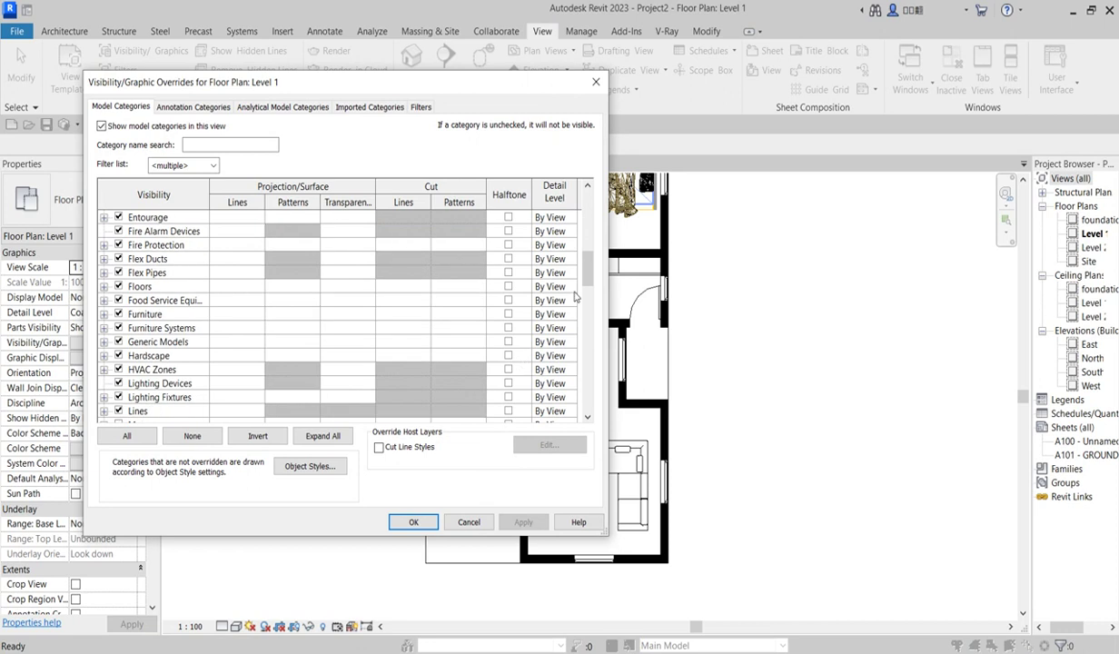
drag(589, 276, 586, 418)
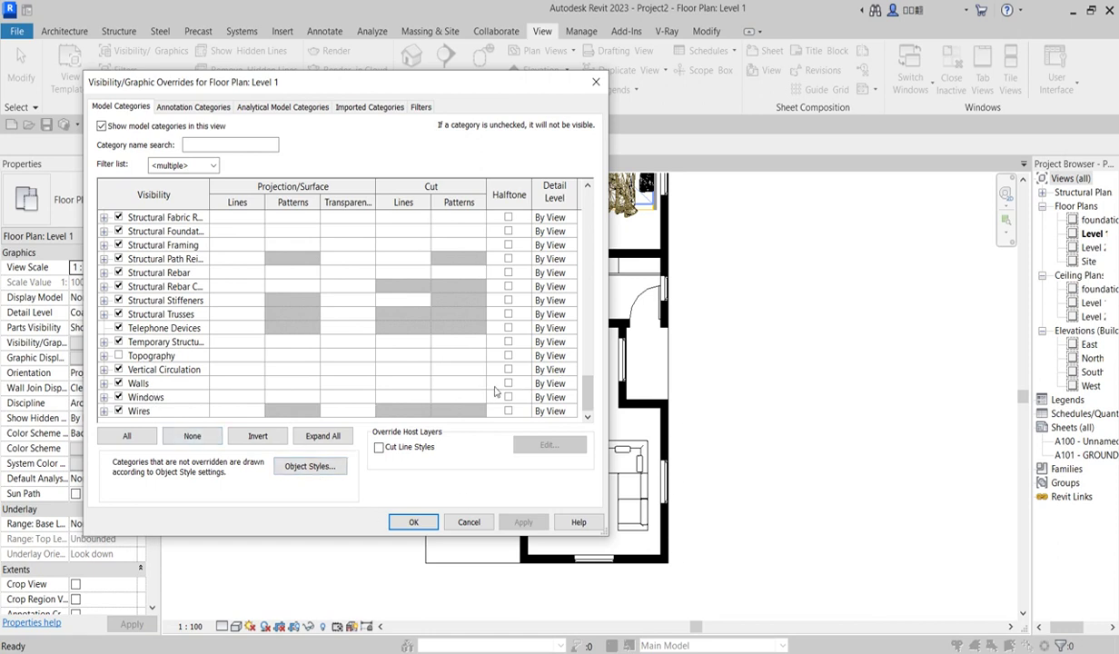
click(556, 385)
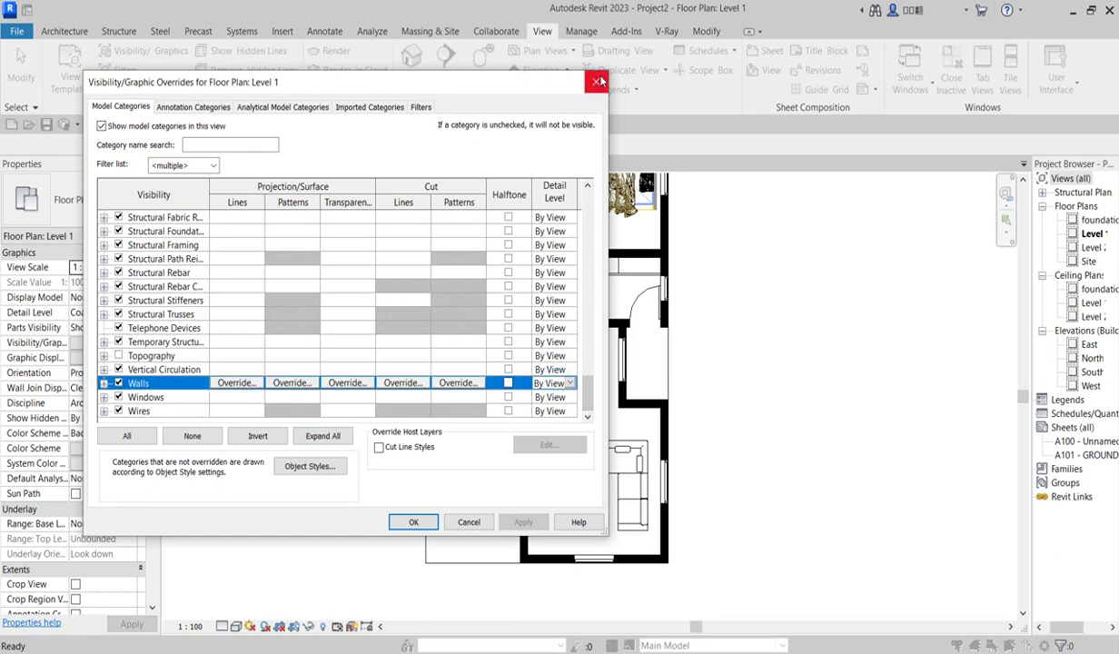
Step: Open the object styles from the overrides and bring up the Default Wall material assigned to the Walls category
click(310, 466)
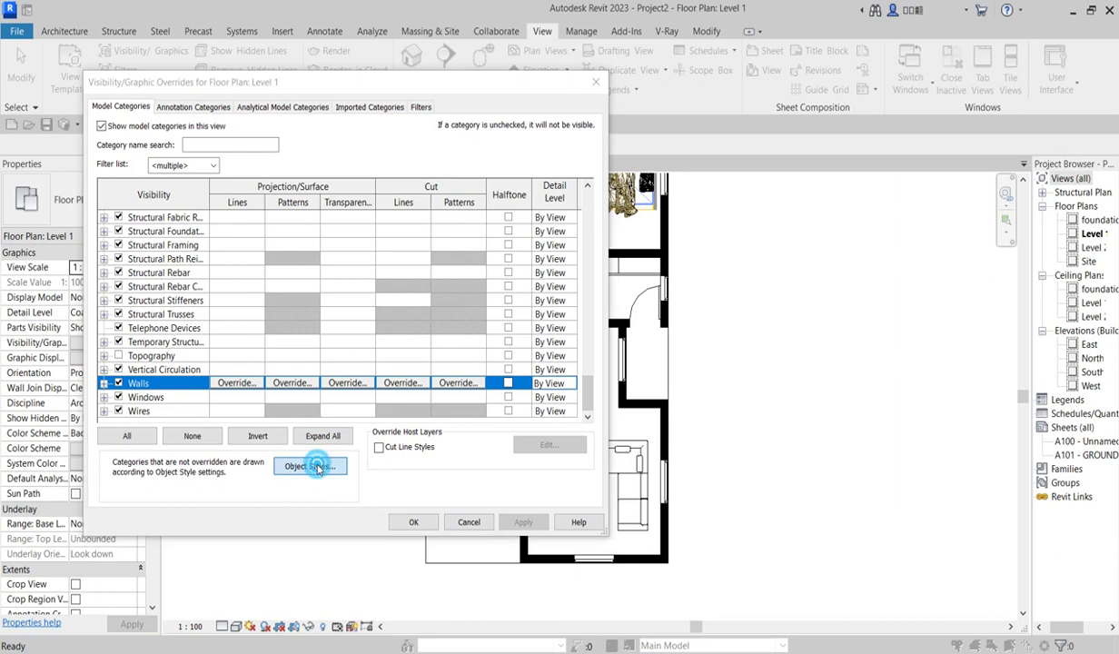
drag(430, 176, 424, 76)
scroll(374, 317, down, 4)
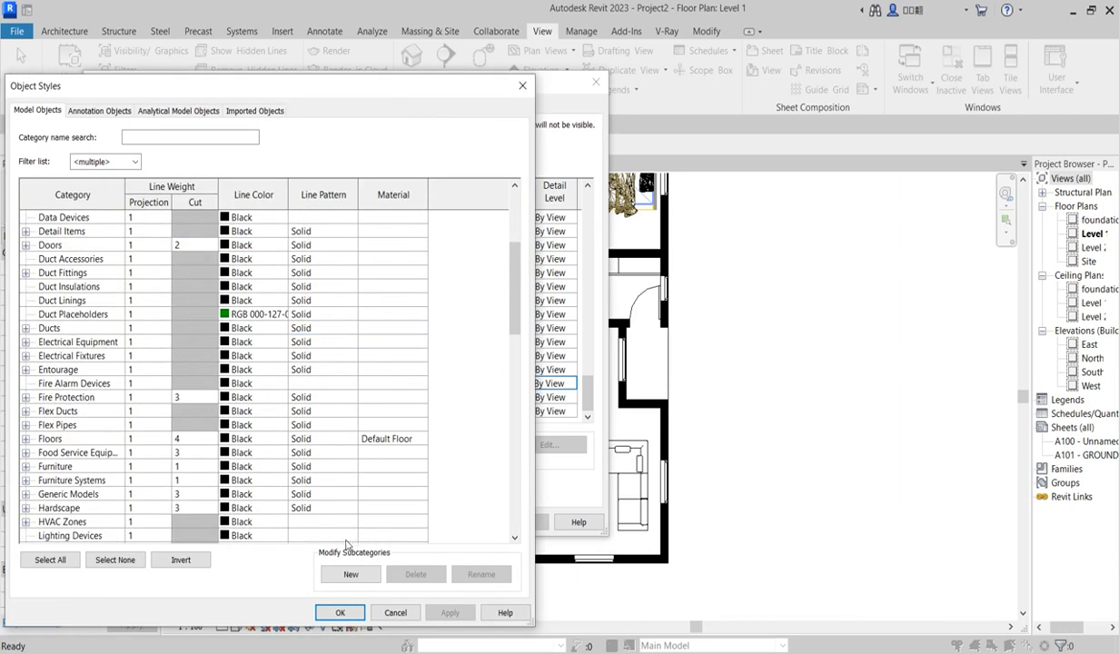
scroll(345, 536, down, 6)
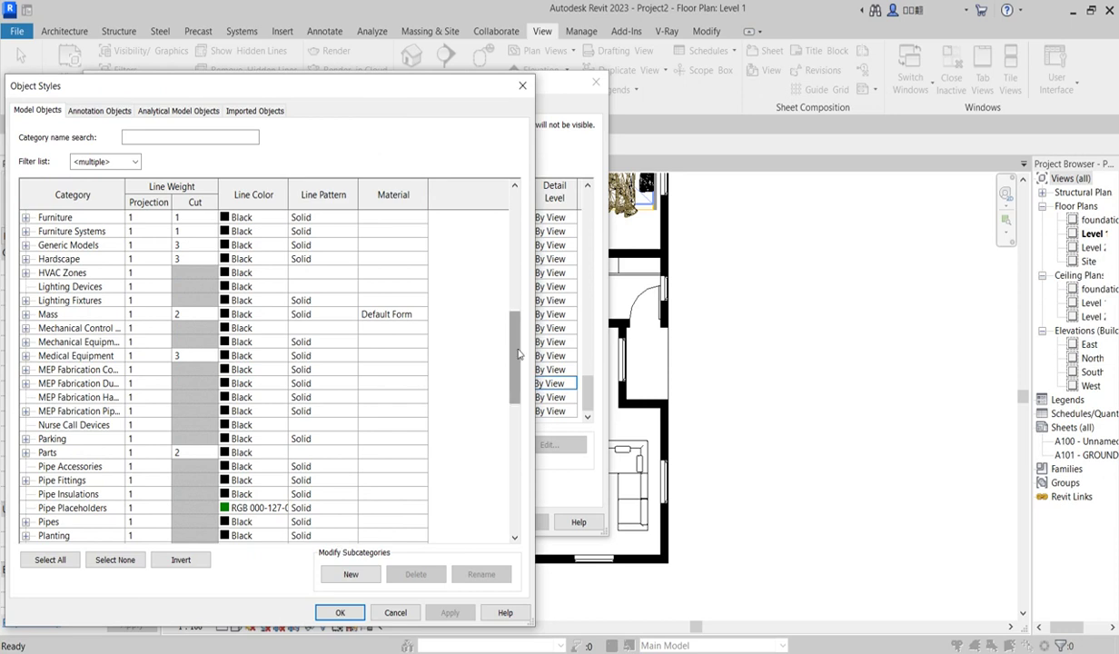
drag(515, 354, 514, 522)
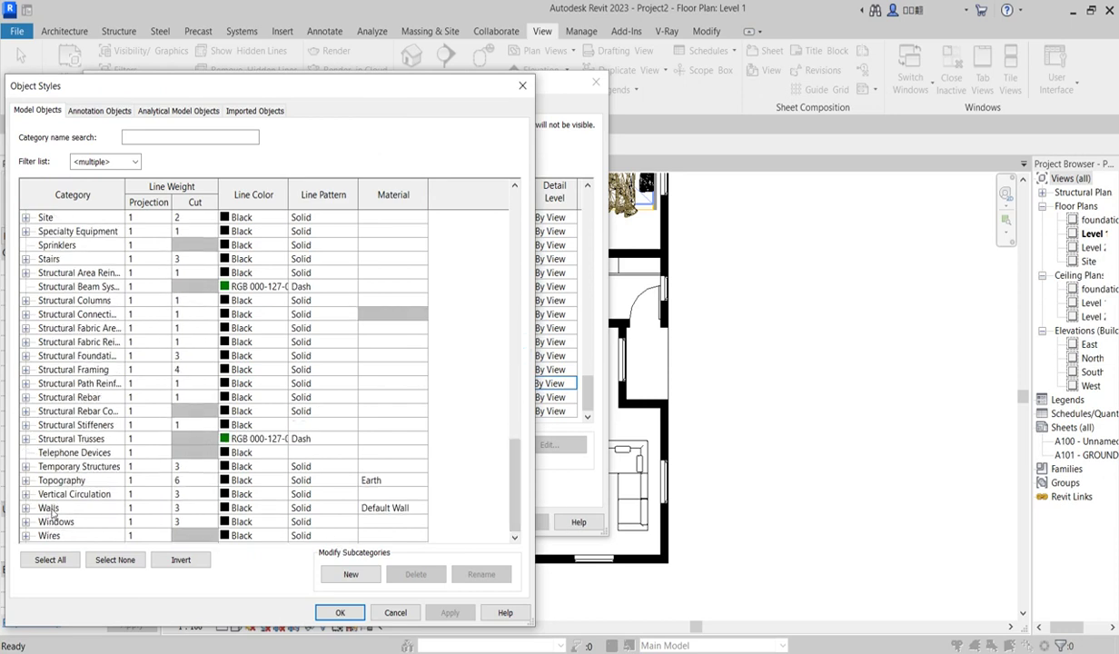
click(412, 511)
click(409, 510)
click(421, 509)
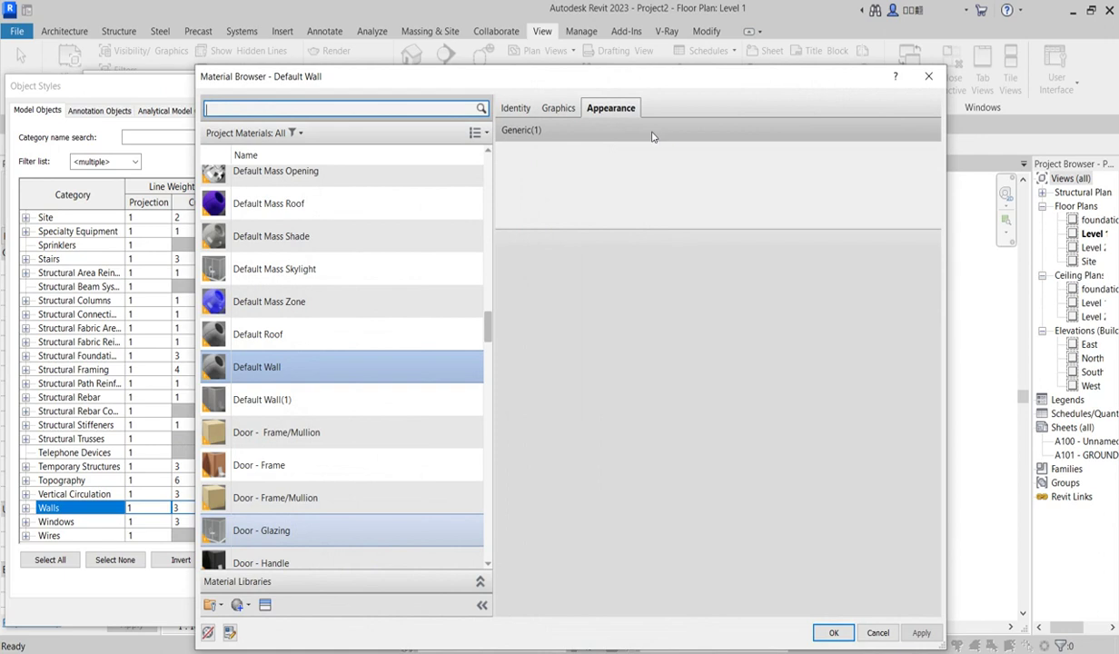
Step: Set the Default Wall material's cut foreground pattern to no pattern and accept the material, object style and override settings
click(558, 109)
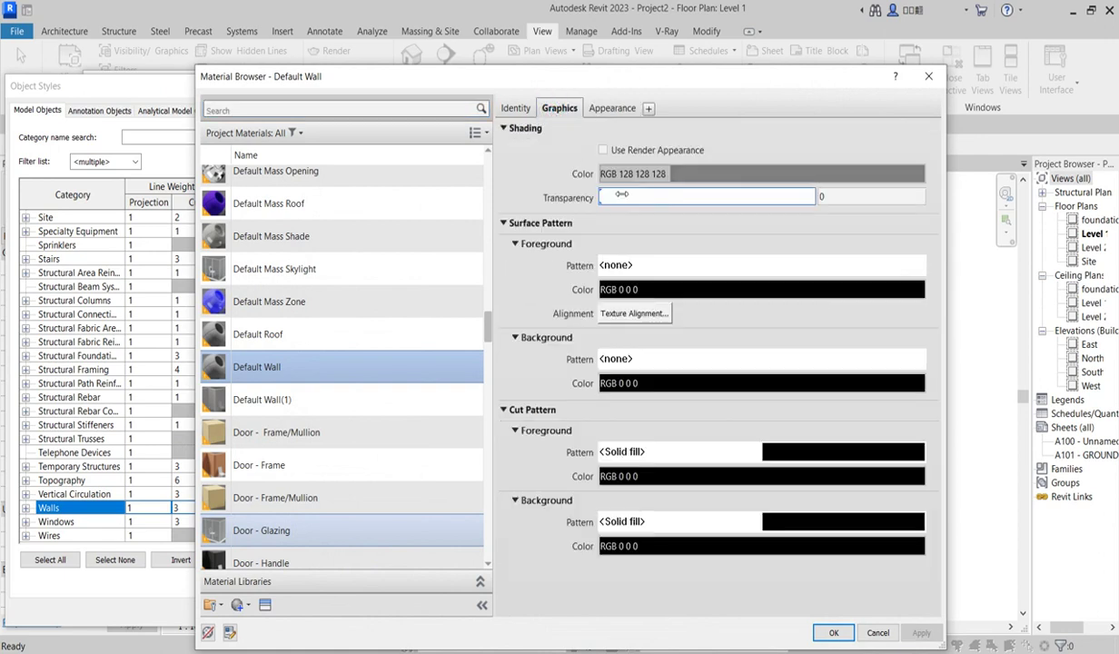
click(798, 460)
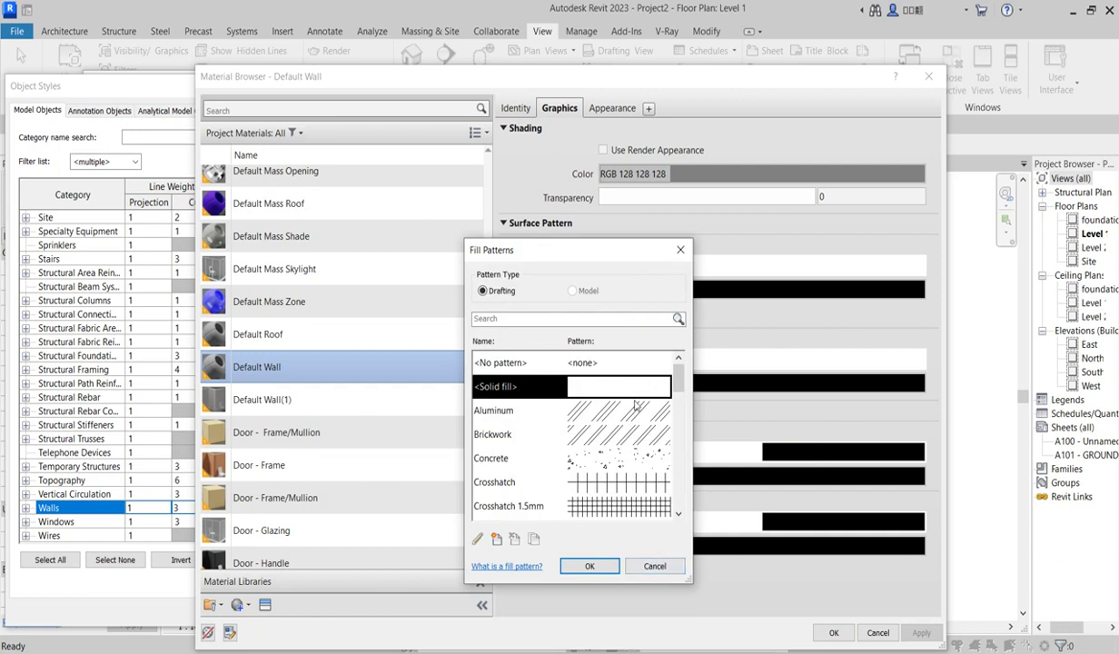
click(518, 363)
click(590, 566)
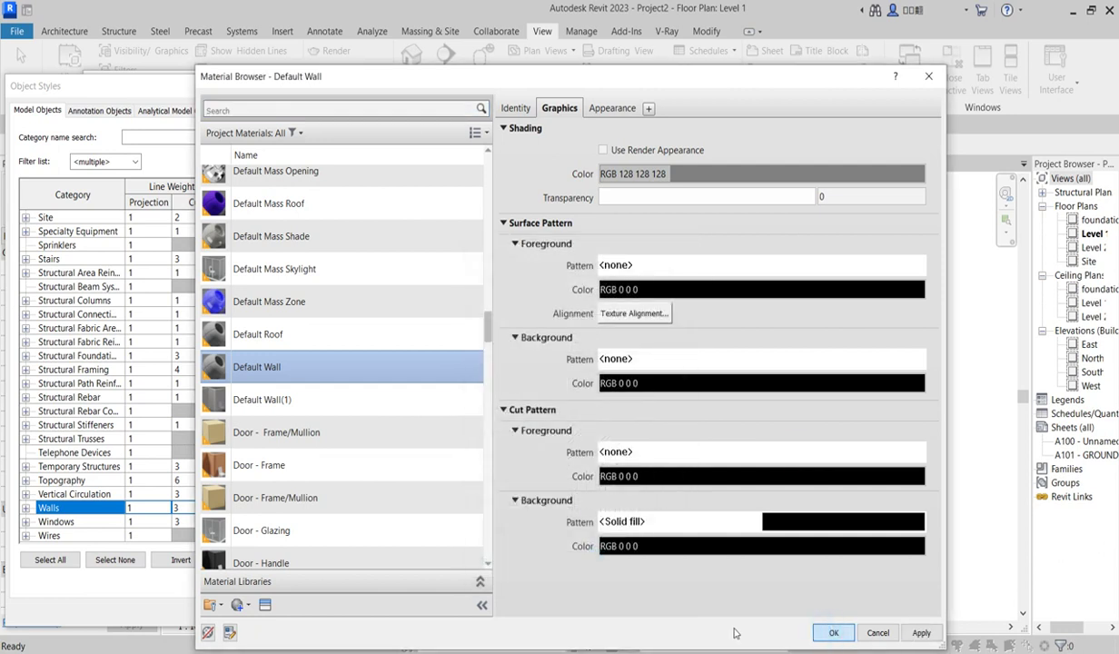
click(834, 633)
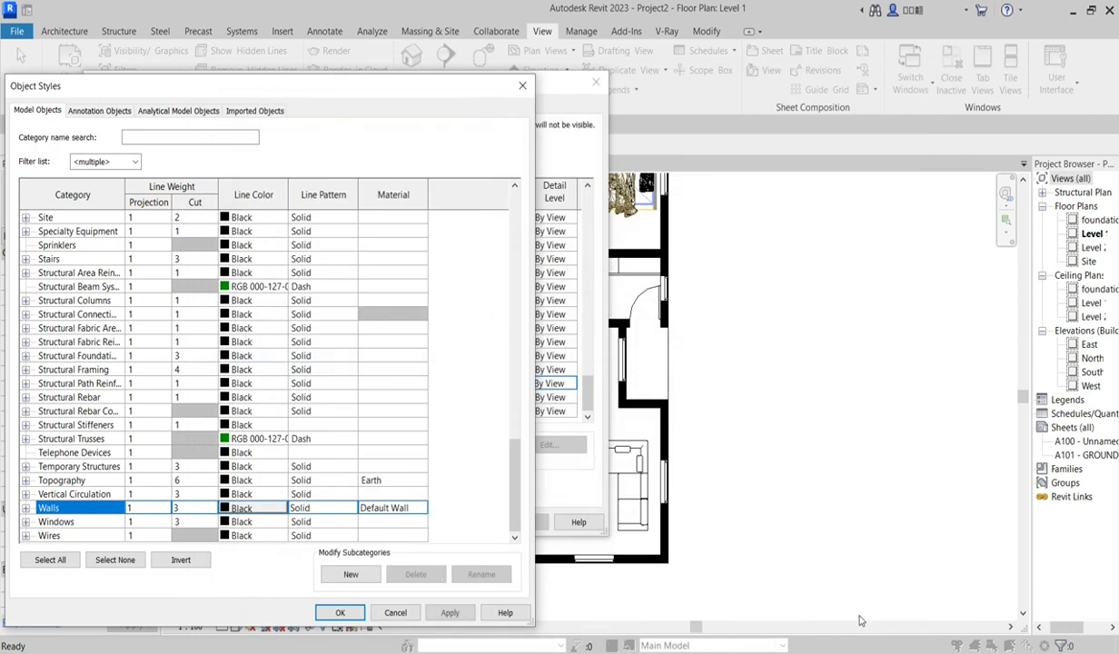
click(338, 613)
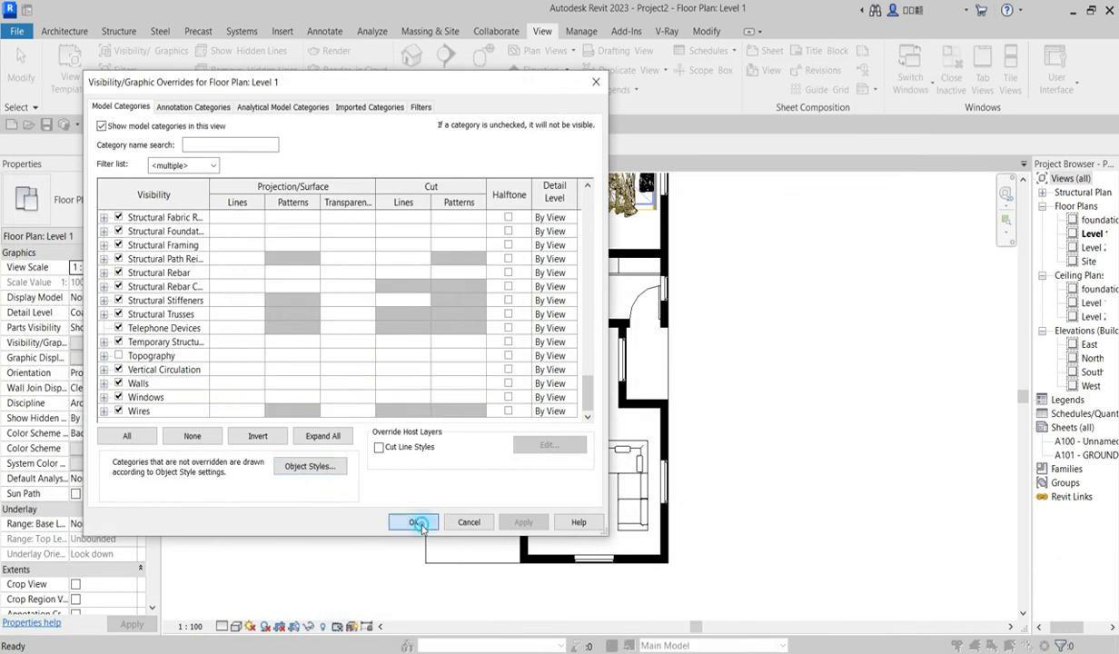
click(418, 522)
Step: Open the object styles from the Level 1 visibility/graphic overrides and bring up the Default Wall material assigned to the Walls category
scroll(513, 518, up, 2)
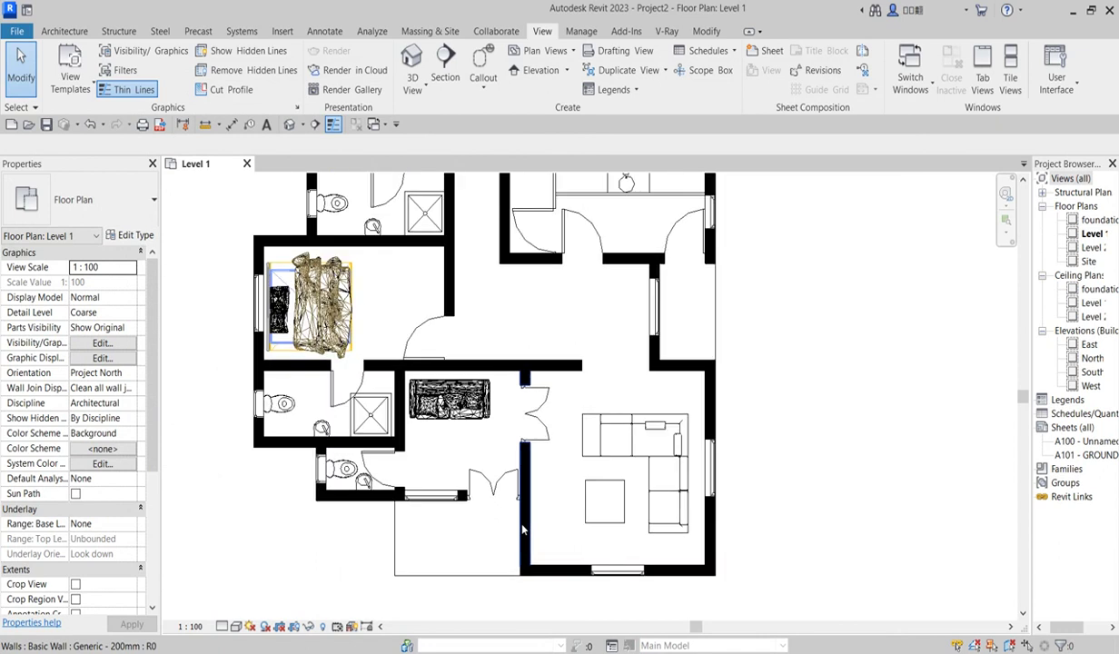
scroll(551, 524, down, 2)
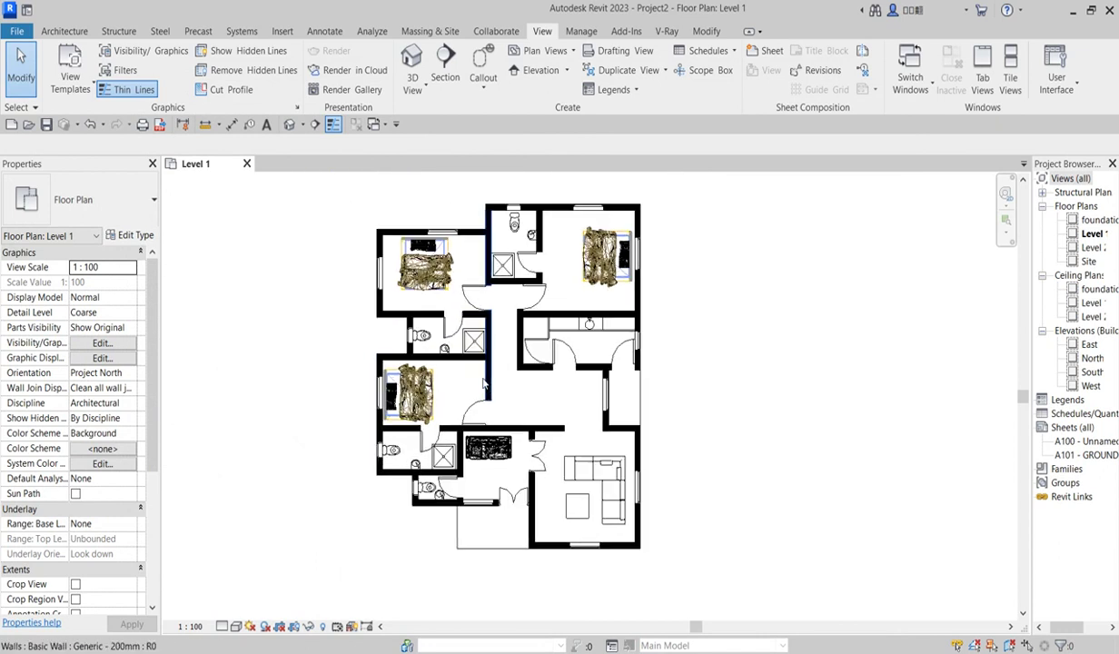
scroll(521, 397, up, 1)
key(v)
key(g)
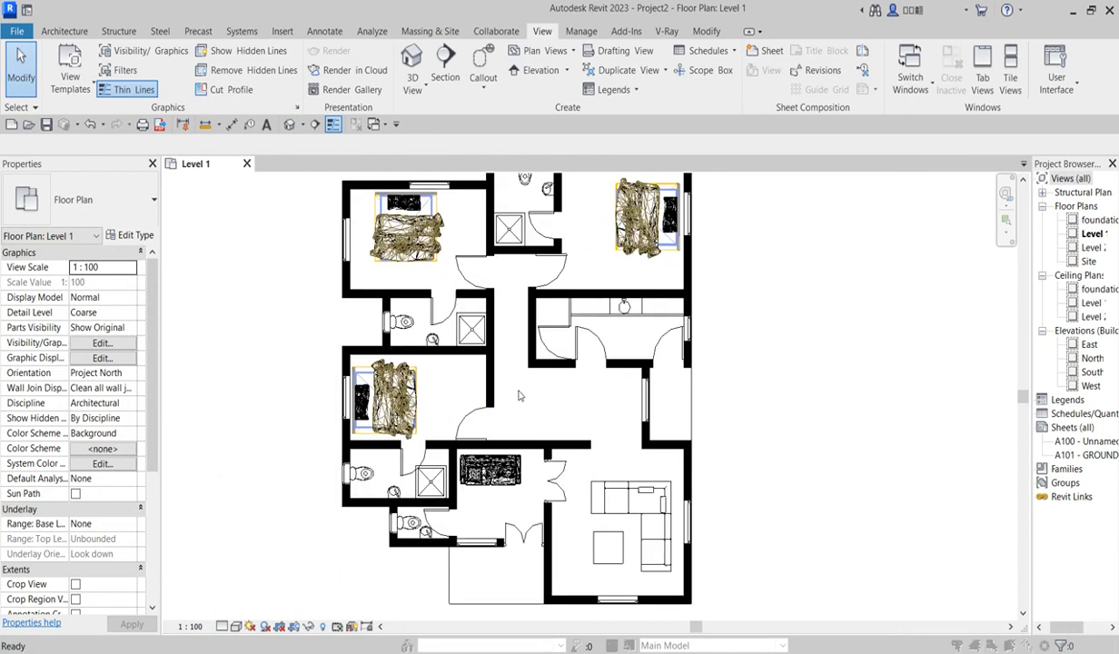
click(308, 466)
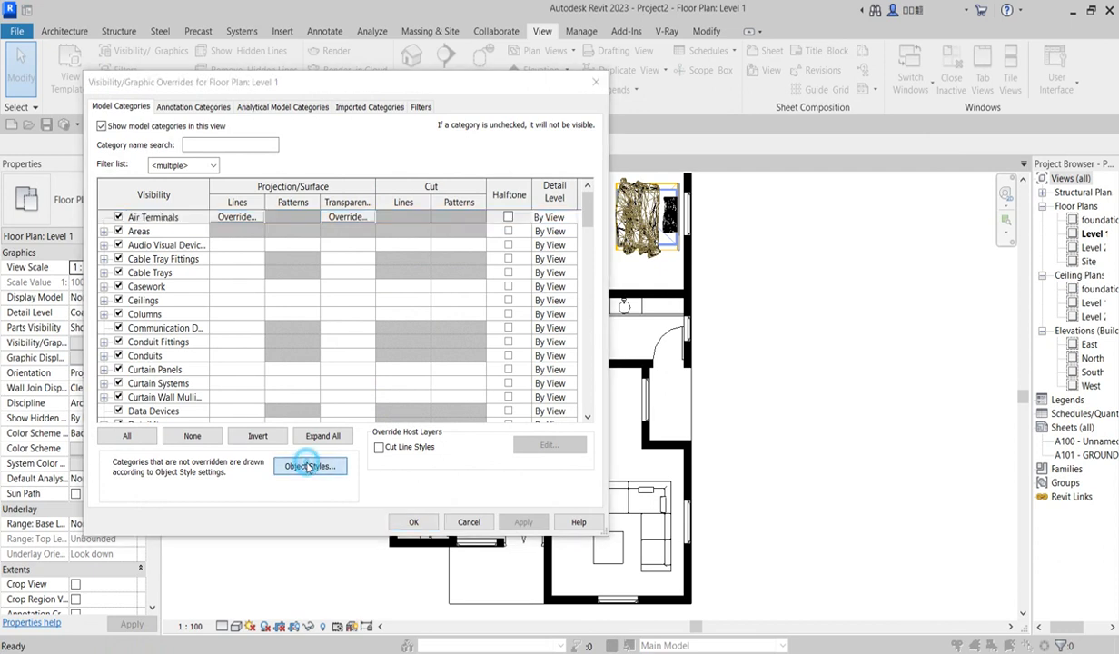
drag(514, 247, 510, 507)
click(415, 508)
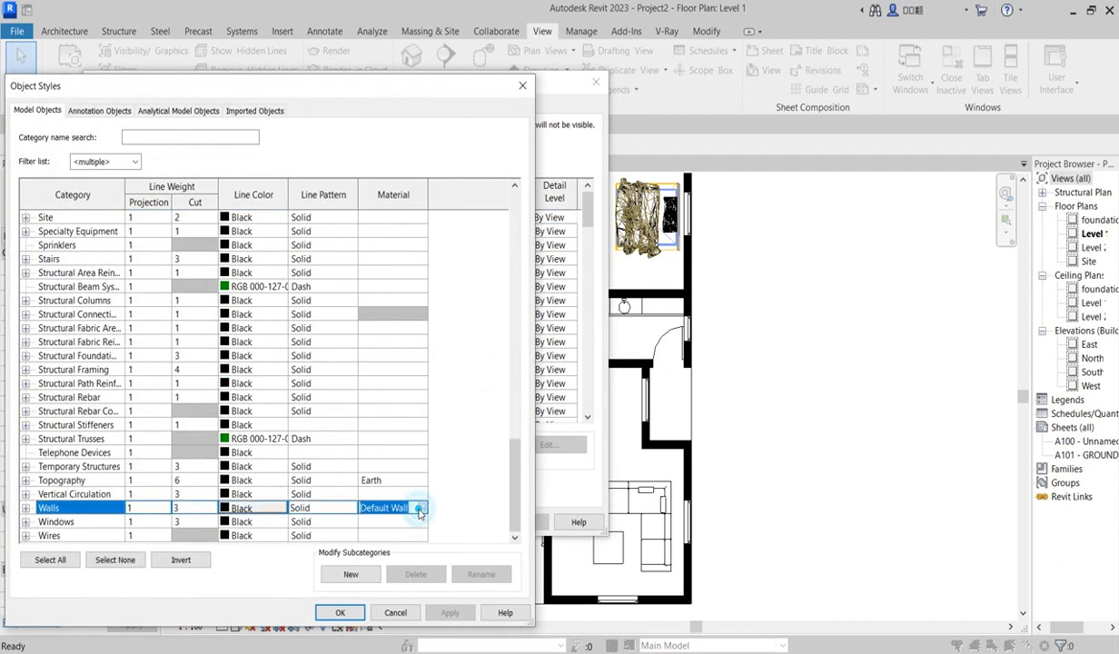
click(420, 509)
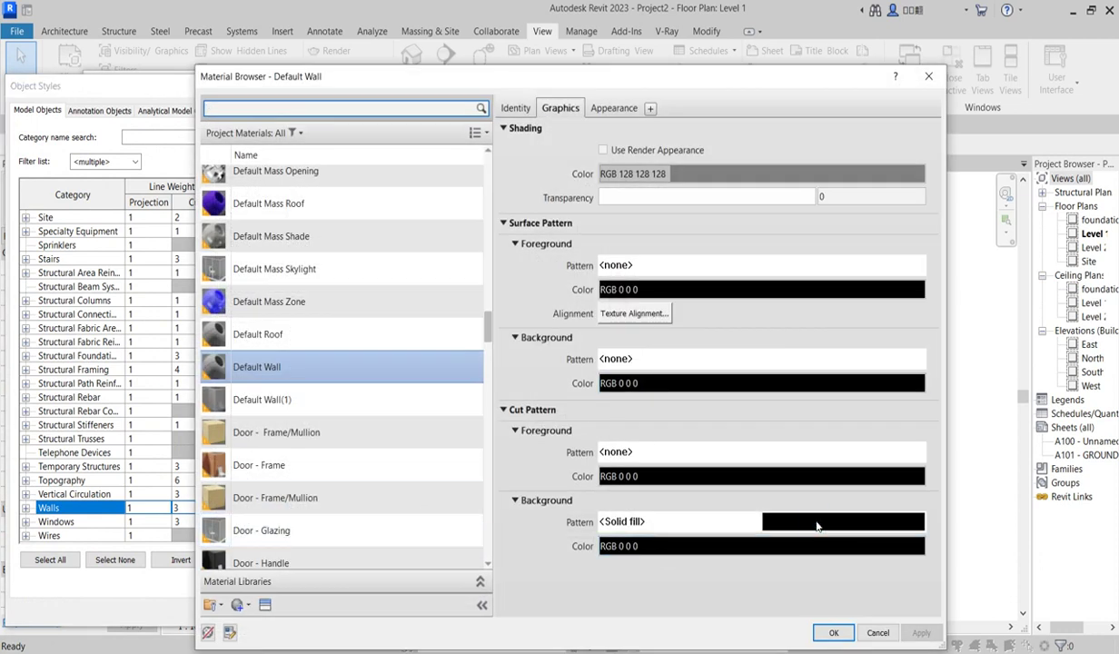
Step: Set the Default Wall material's cut background pattern to no pattern and accept the material, object style and override settings
click(769, 522)
click(584, 364)
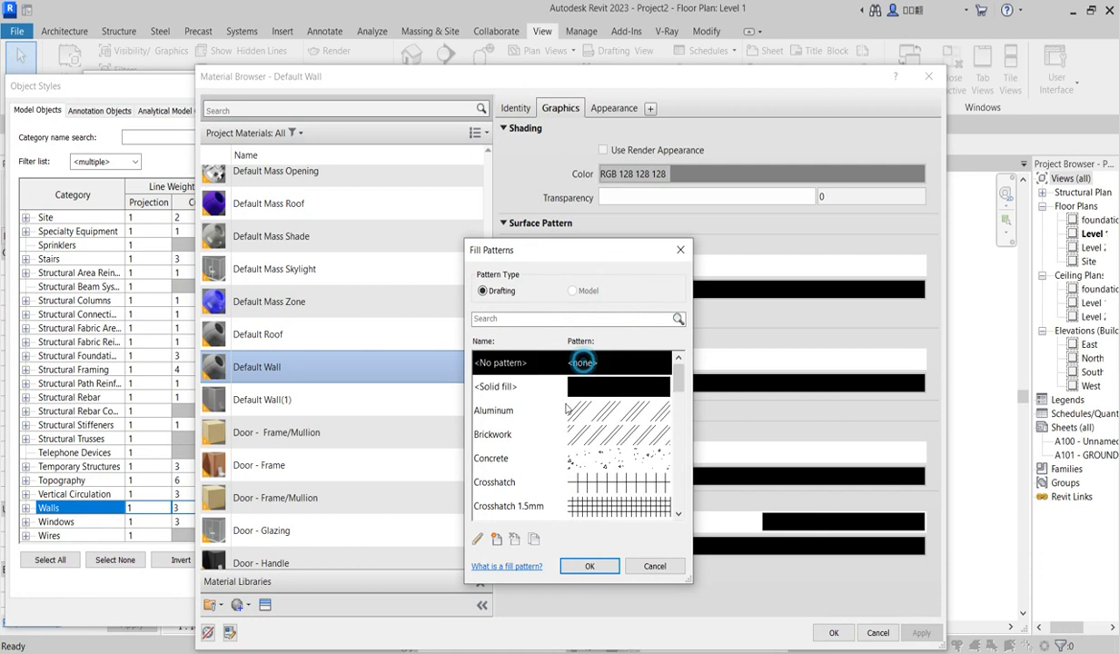
click(590, 566)
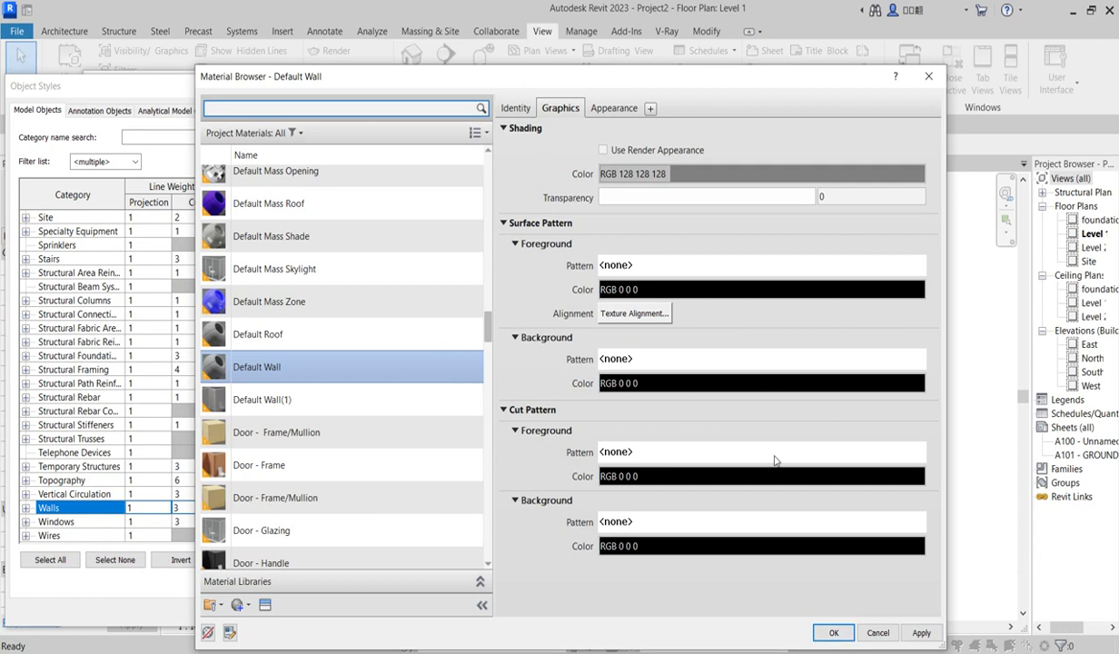
click(836, 635)
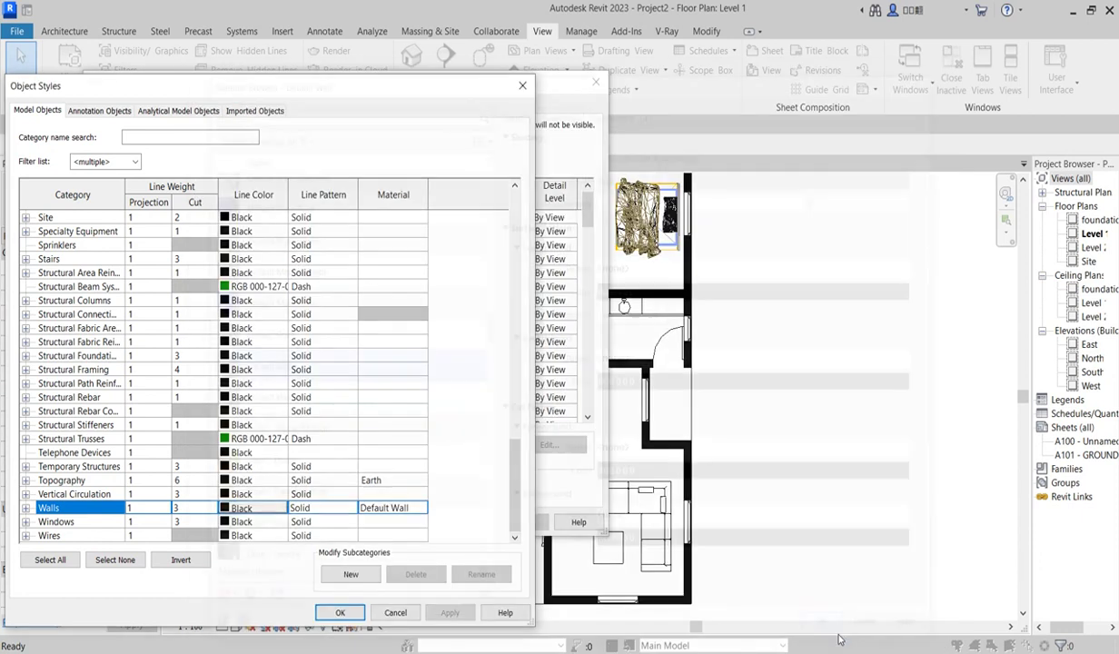
click(343, 613)
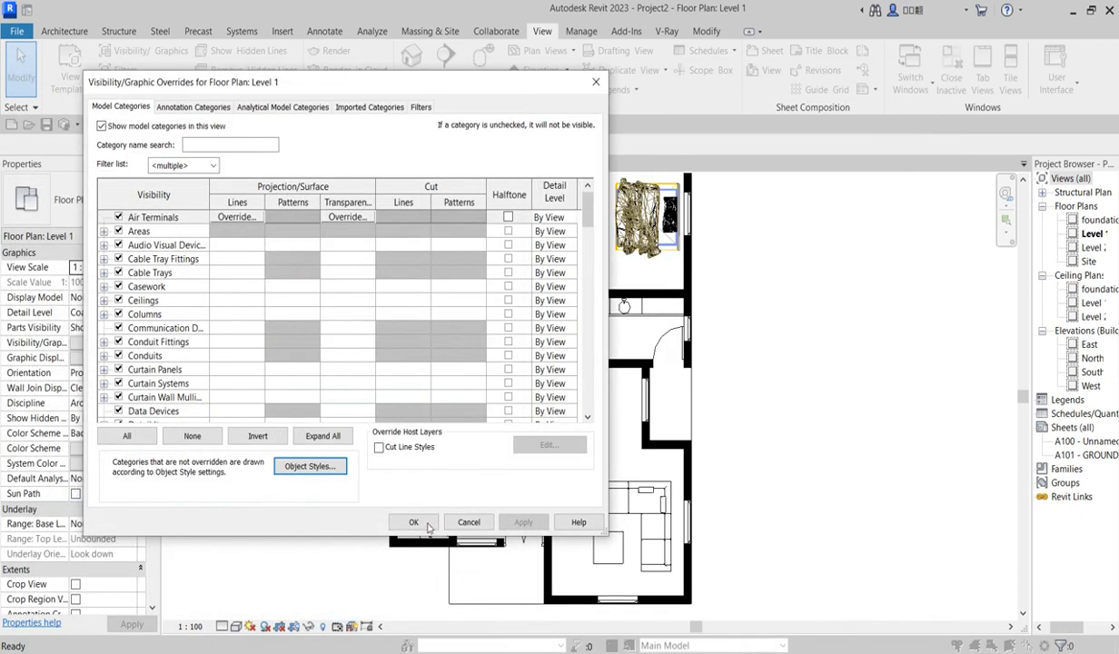
click(463, 591)
scroll(559, 372, down, 3)
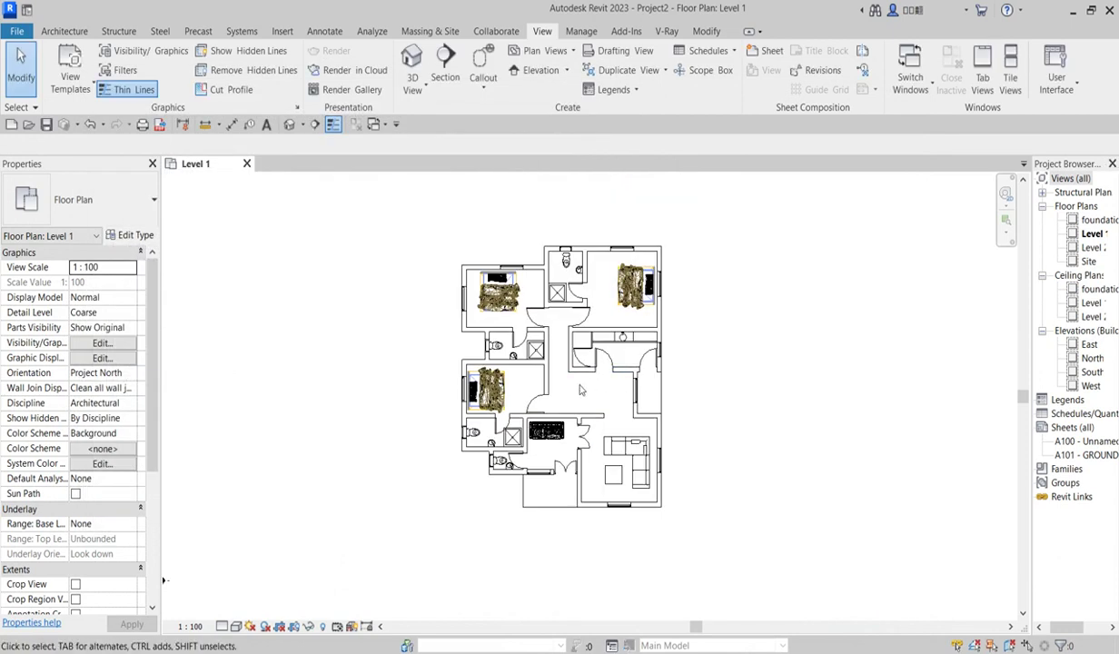
scroll(558, 373, up, 2)
scroll(452, 385, up, 1)
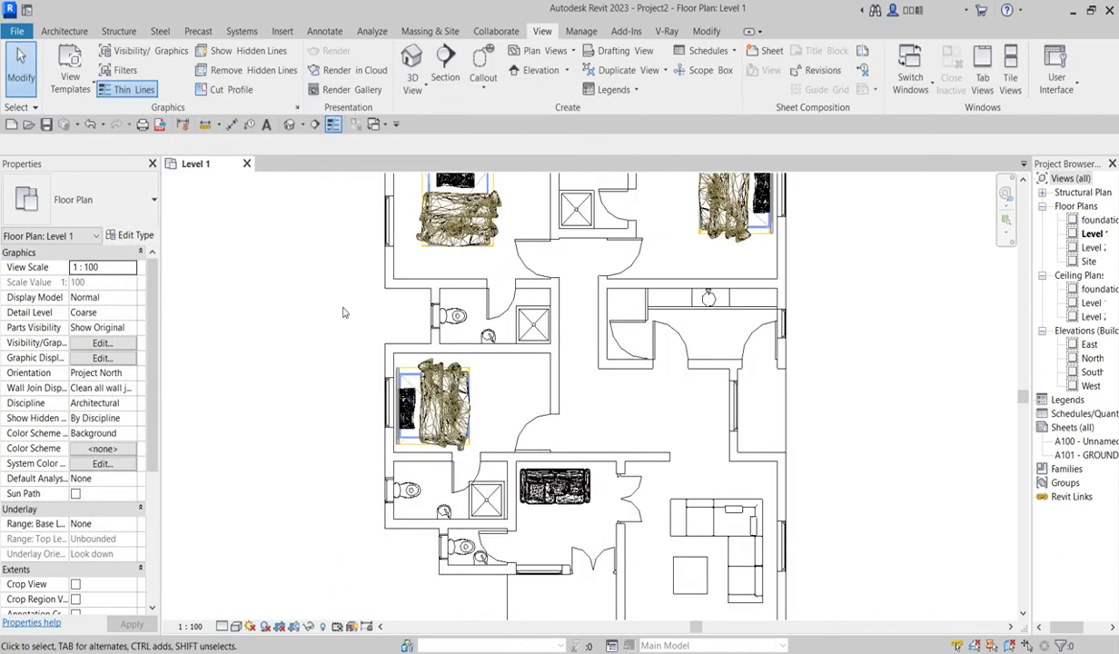
Step: Turn off the thin lines display and compare the line weights of the kitchen counter and sink with it on and off
click(334, 125)
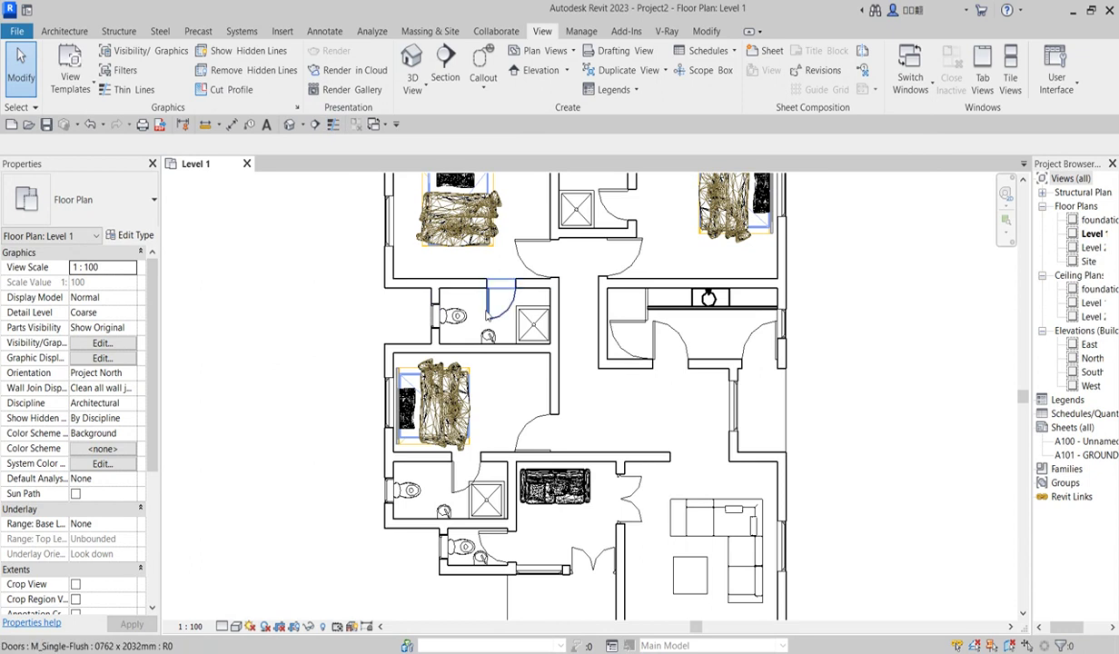
scroll(468, 277, up, 3)
scroll(466, 277, down, 3)
scroll(664, 392, up, 4)
scroll(664, 393, up, 3)
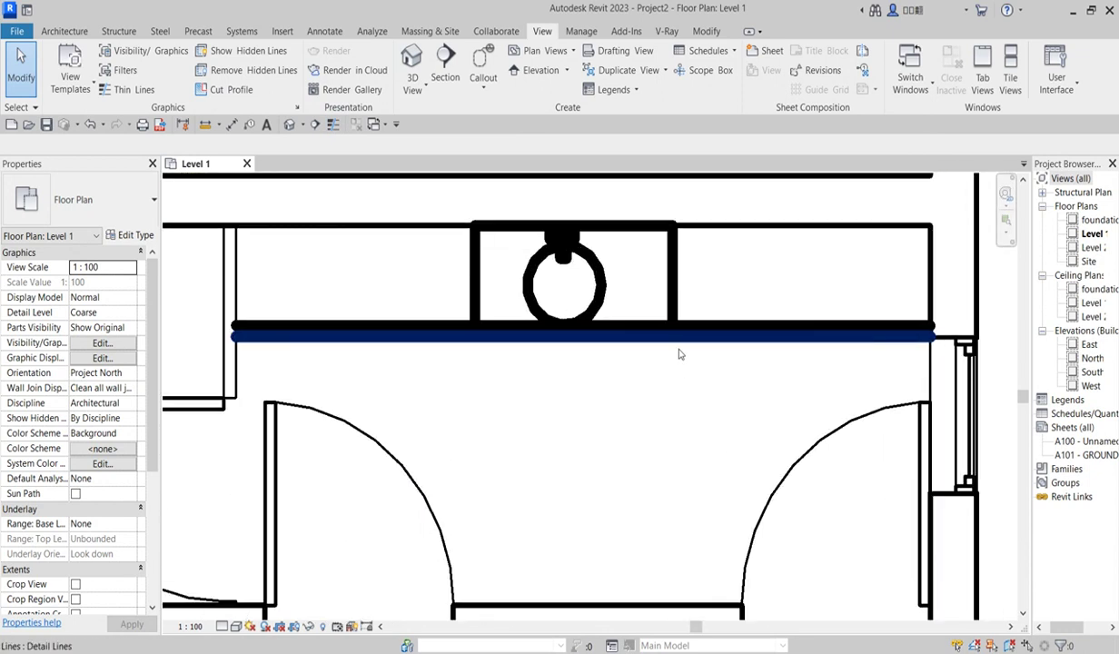
scroll(690, 363, down, 3)
click(333, 125)
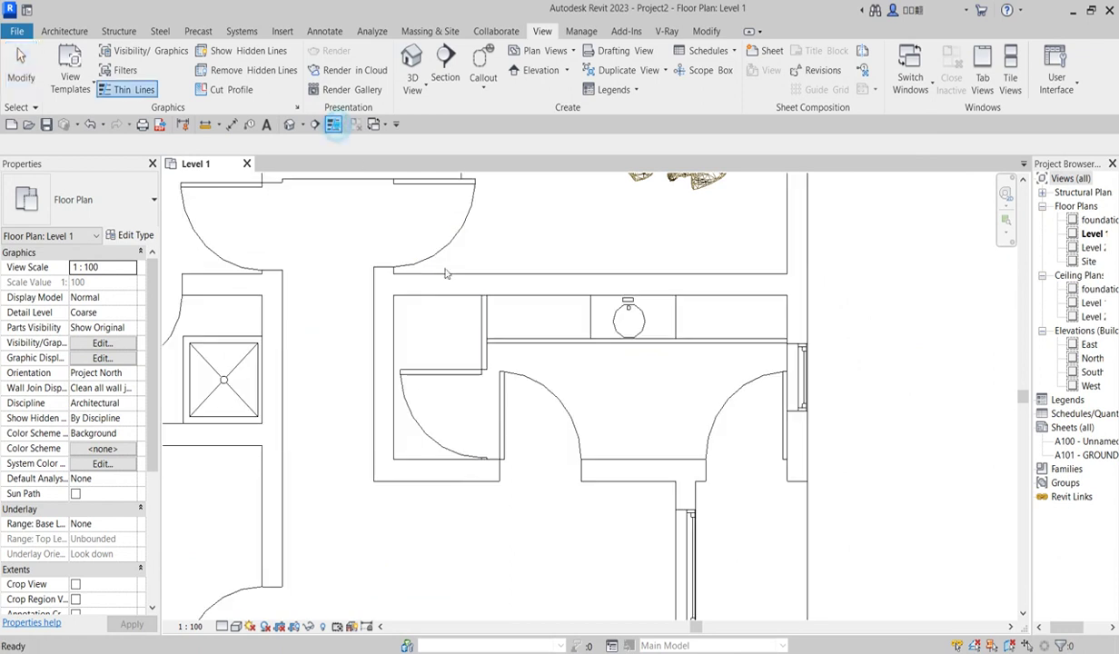
scroll(523, 328, down, 2)
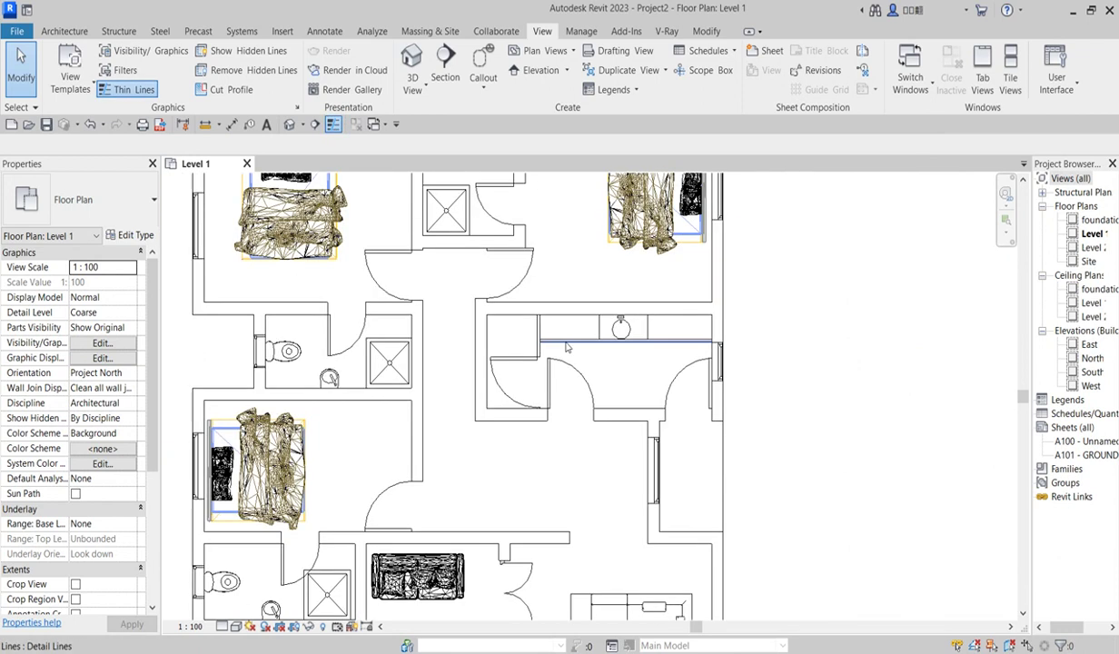
click(333, 125)
scroll(588, 382, up, 2)
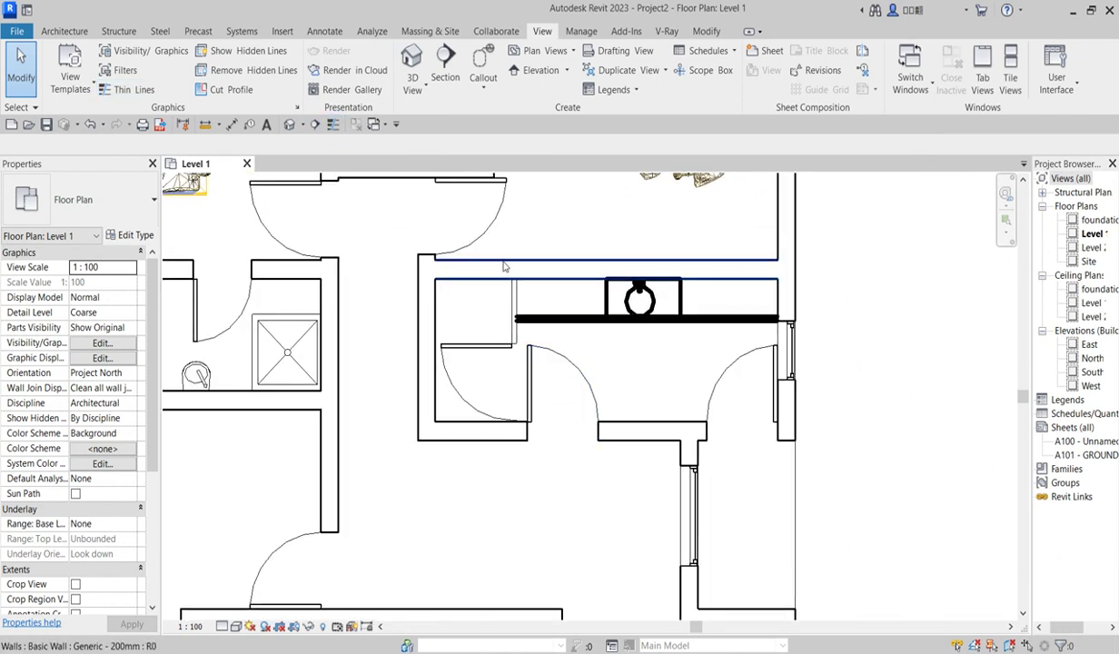
scroll(500, 246, up, 2)
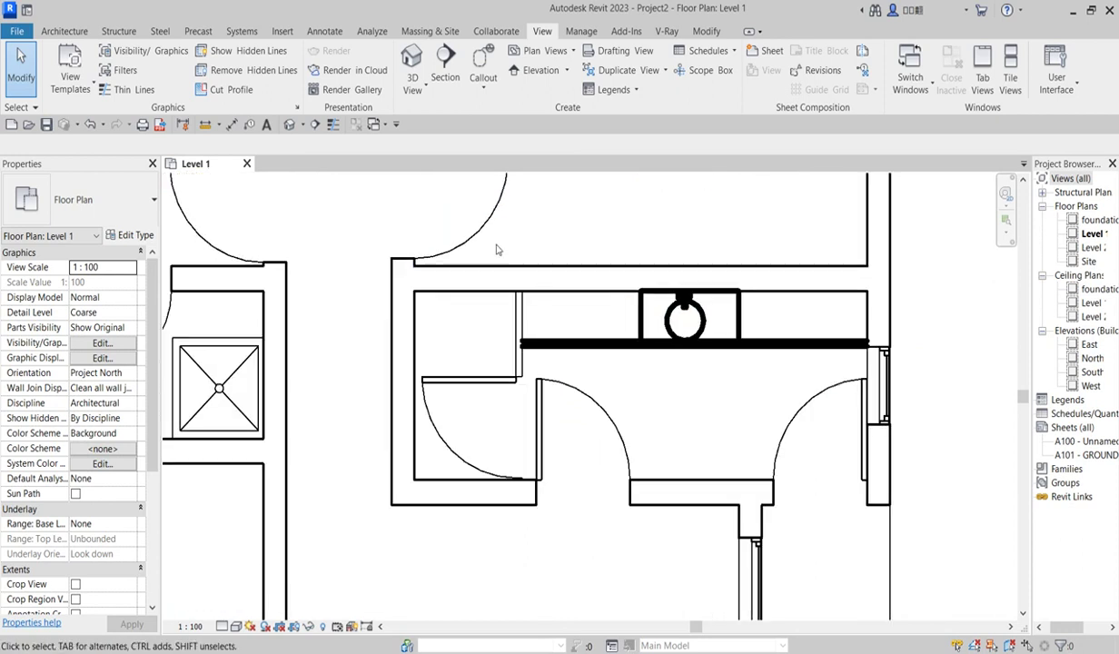
Step: Change the line style of the kitchen counter and sink detail lines to Thin Lines
drag(496, 245, 916, 368)
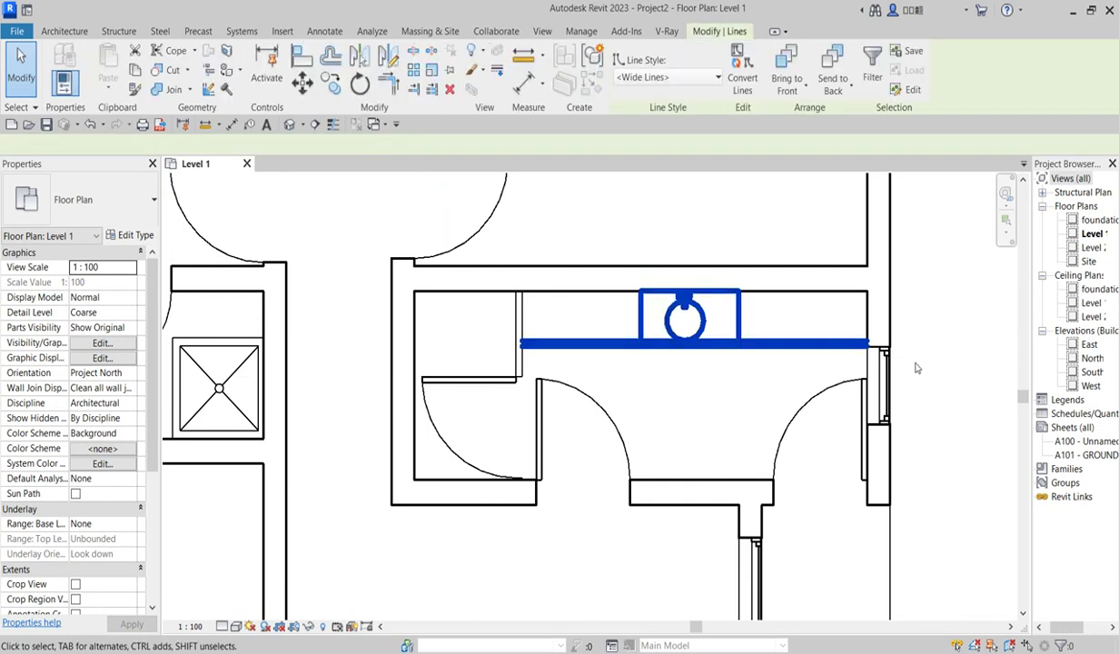
click(716, 78)
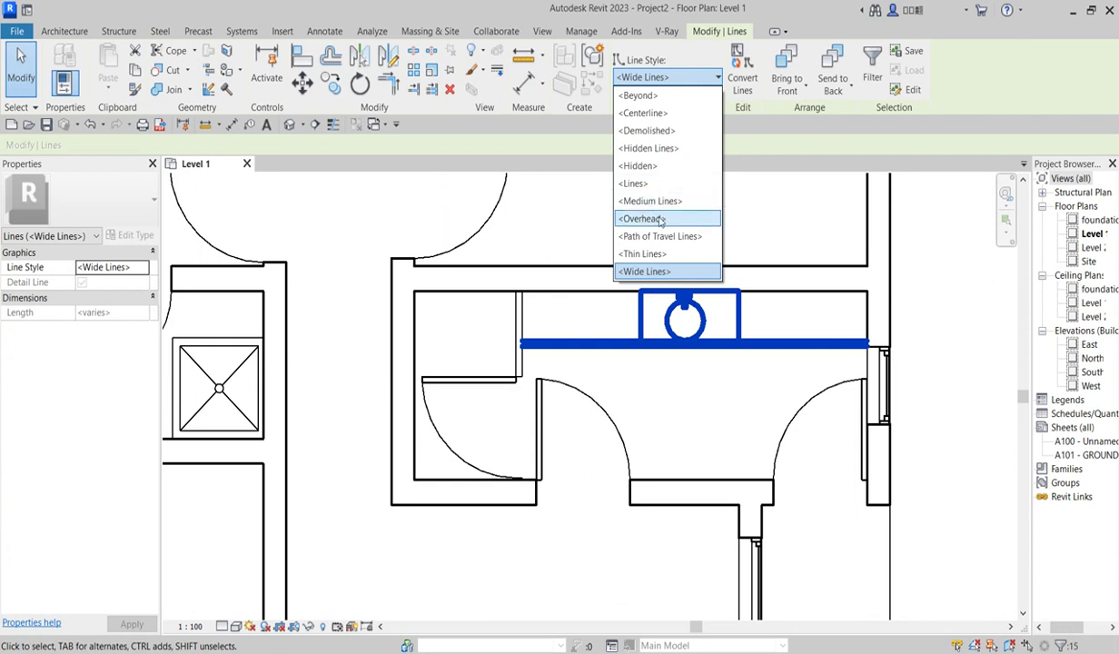
click(648, 254)
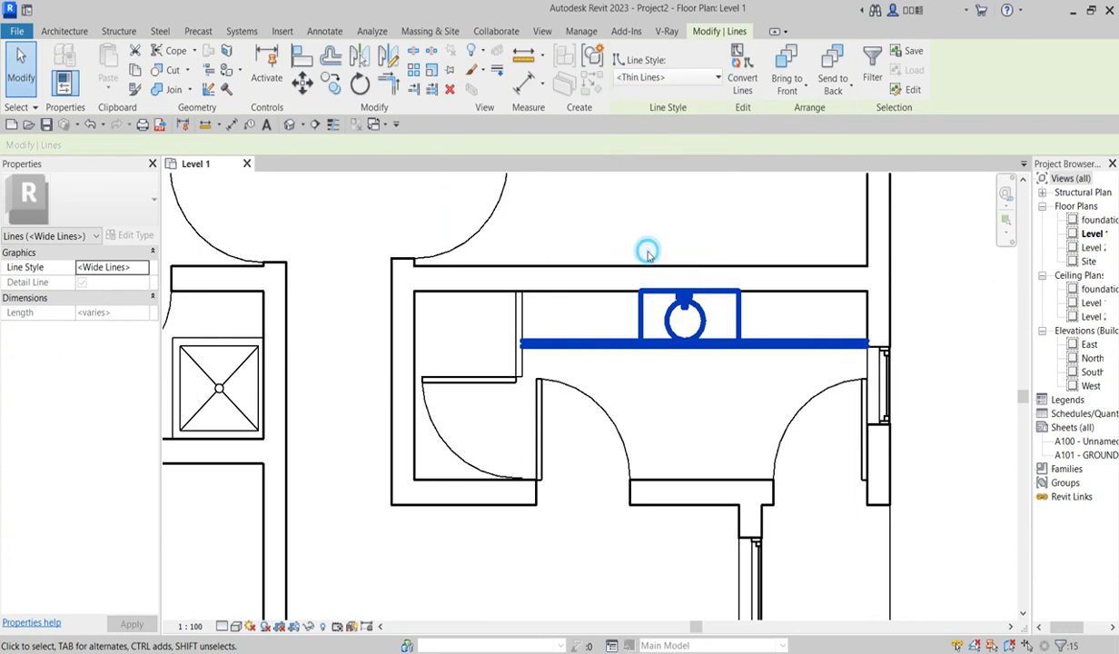
click(669, 369)
scroll(670, 370, down, 3)
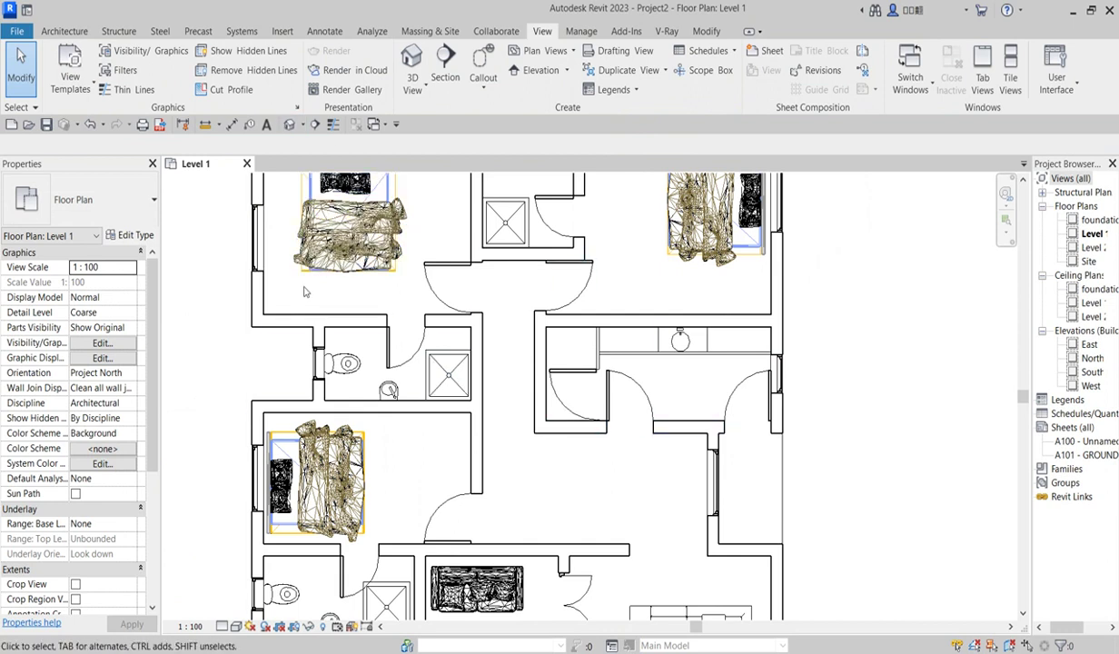
scroll(327, 313, up, 2)
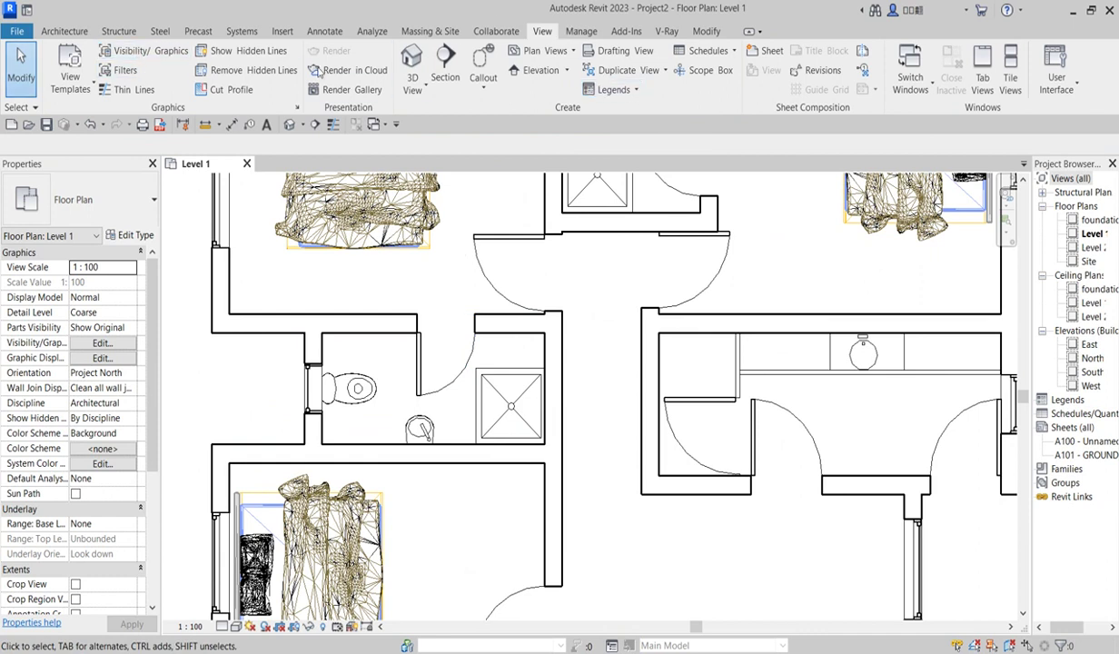
Step: Override the cut line weight of the Walls category to 7 in the Level 1 floor plan and apply the override
click(145, 51)
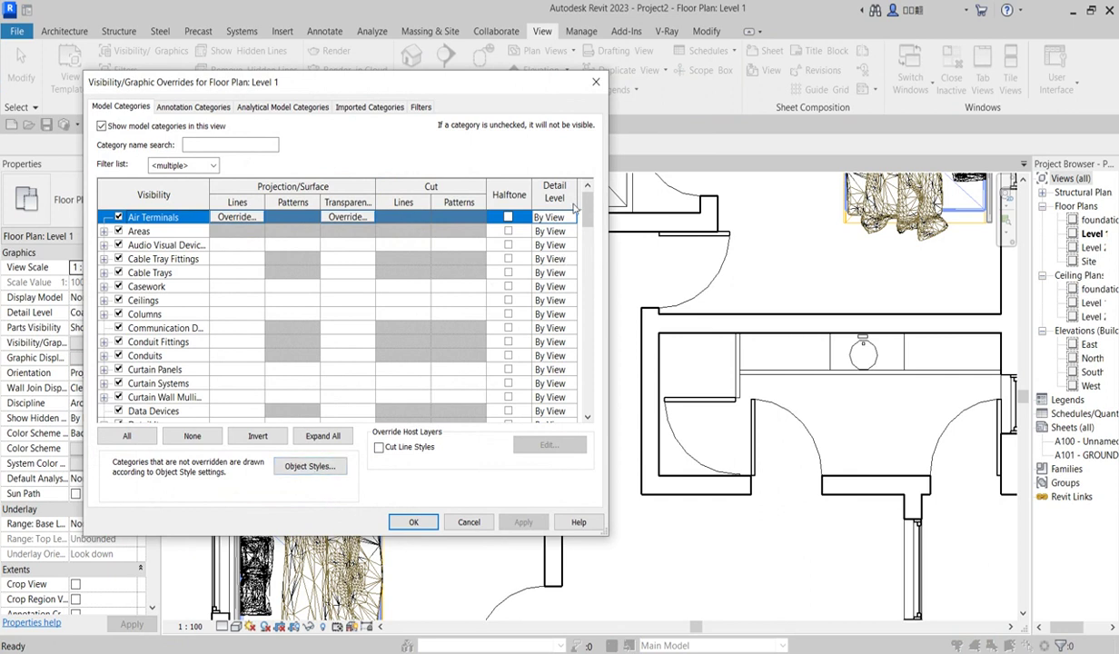
drag(587, 208, 595, 401)
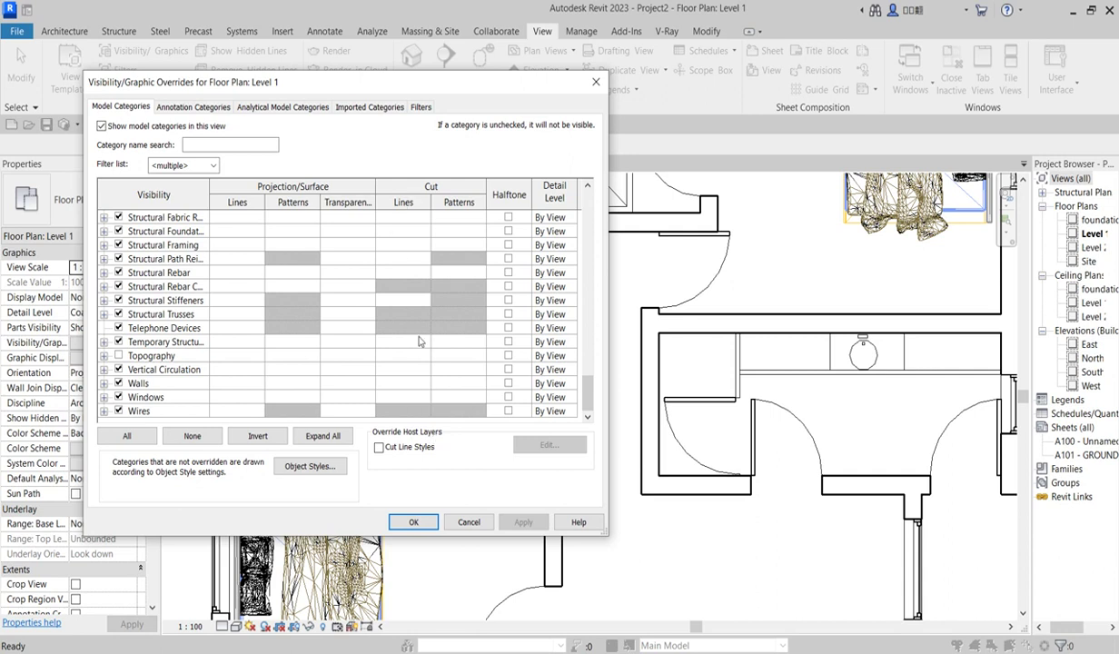
click(419, 385)
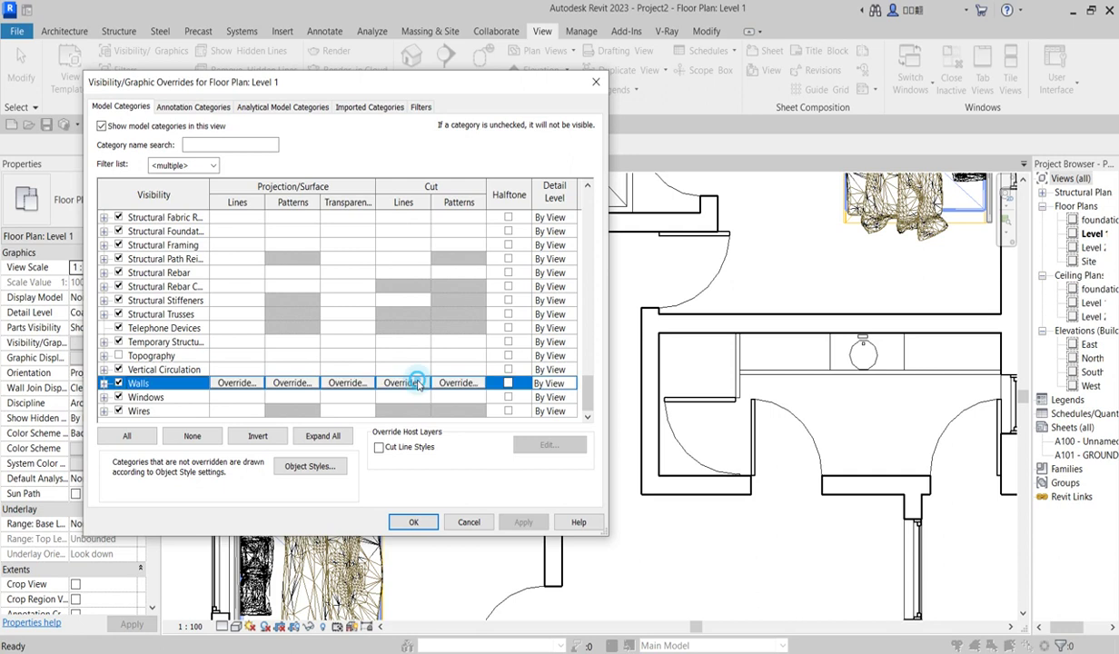
click(403, 383)
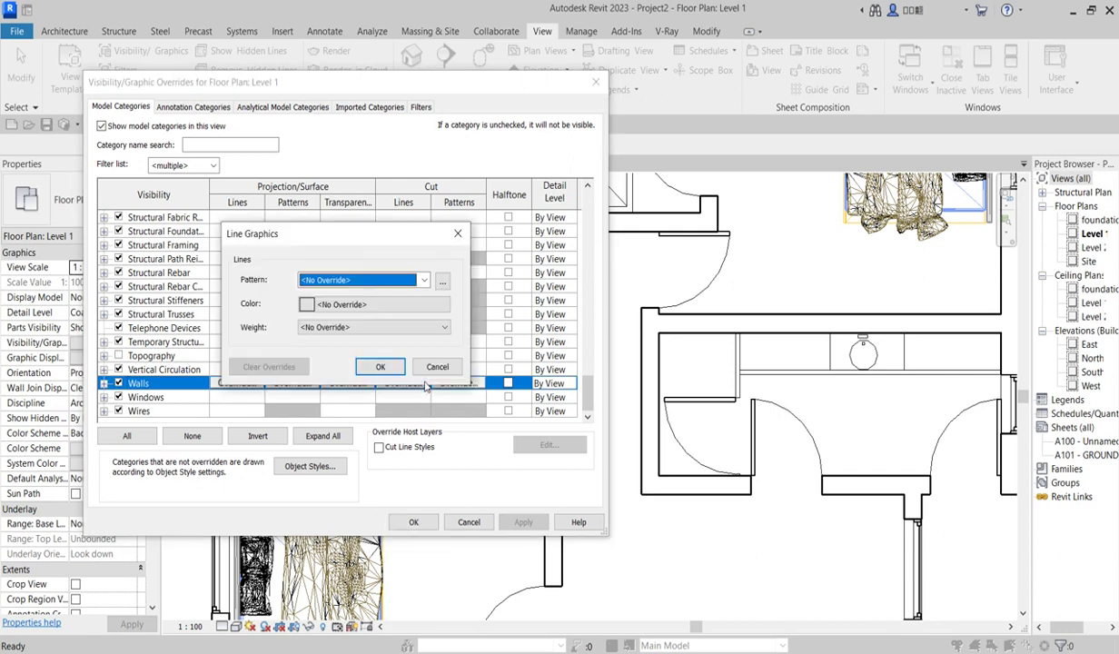
click(445, 328)
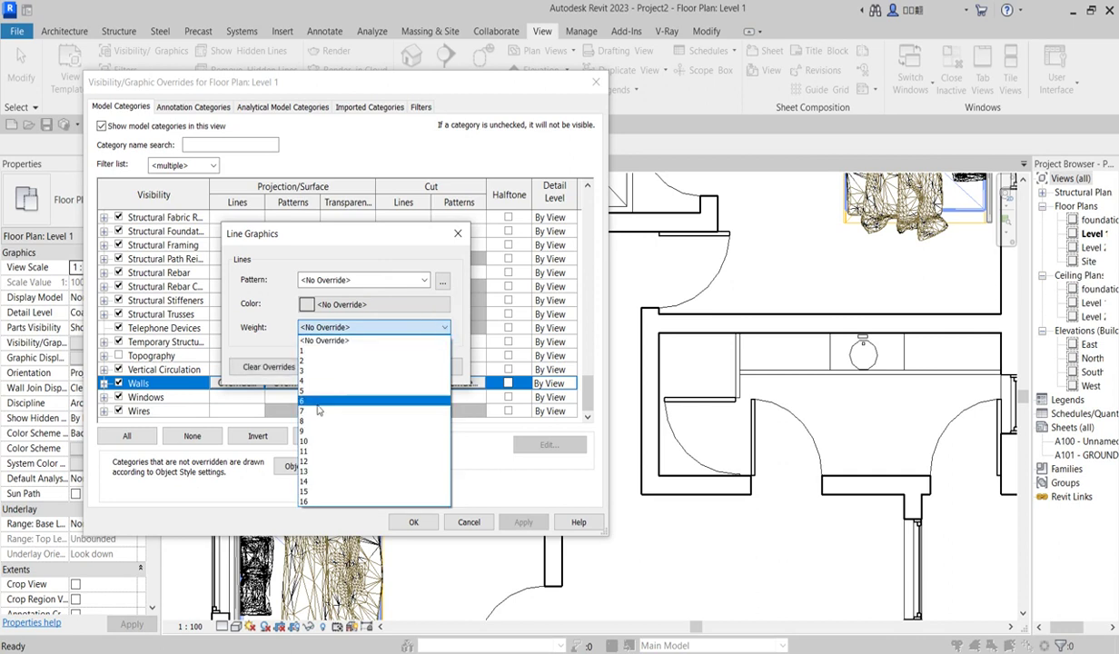
click(306, 410)
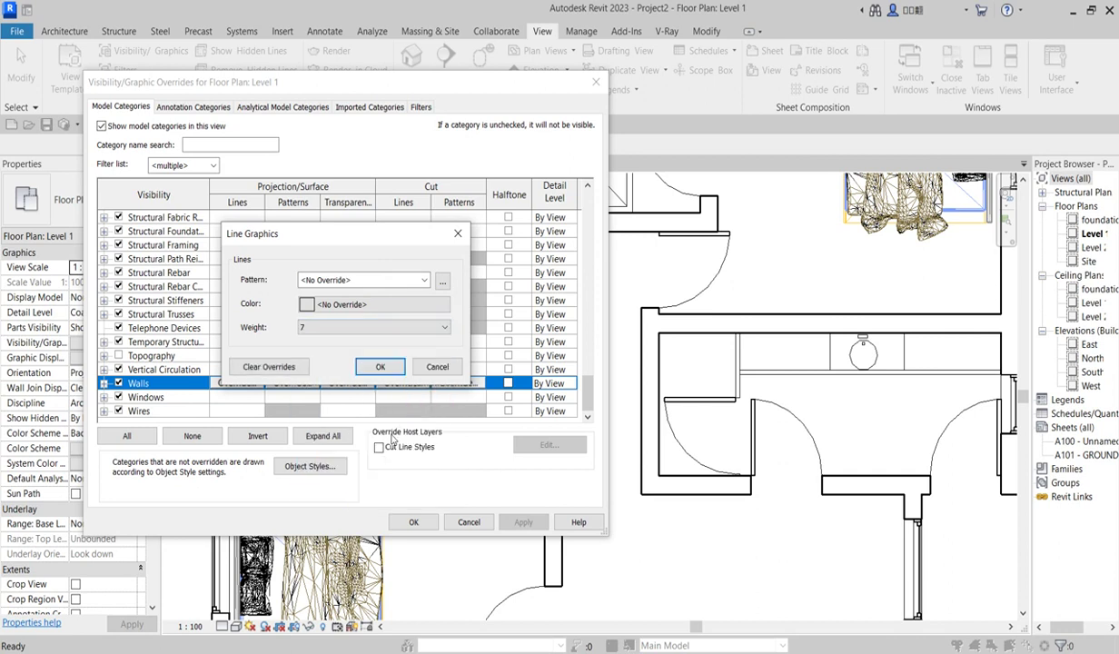
click(381, 368)
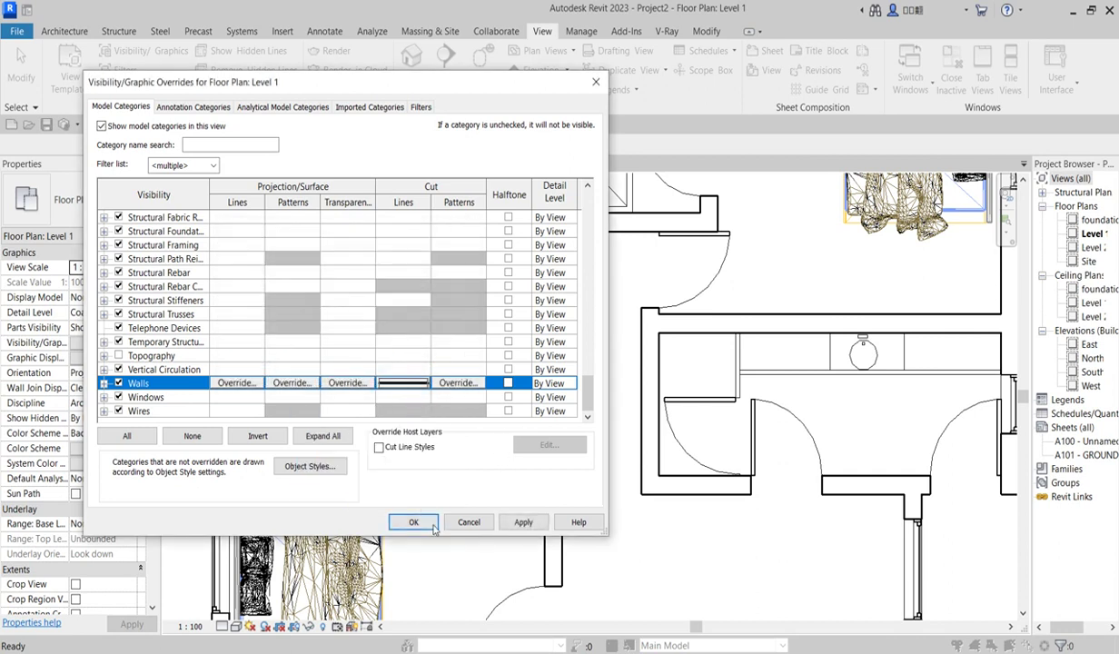
click(520, 522)
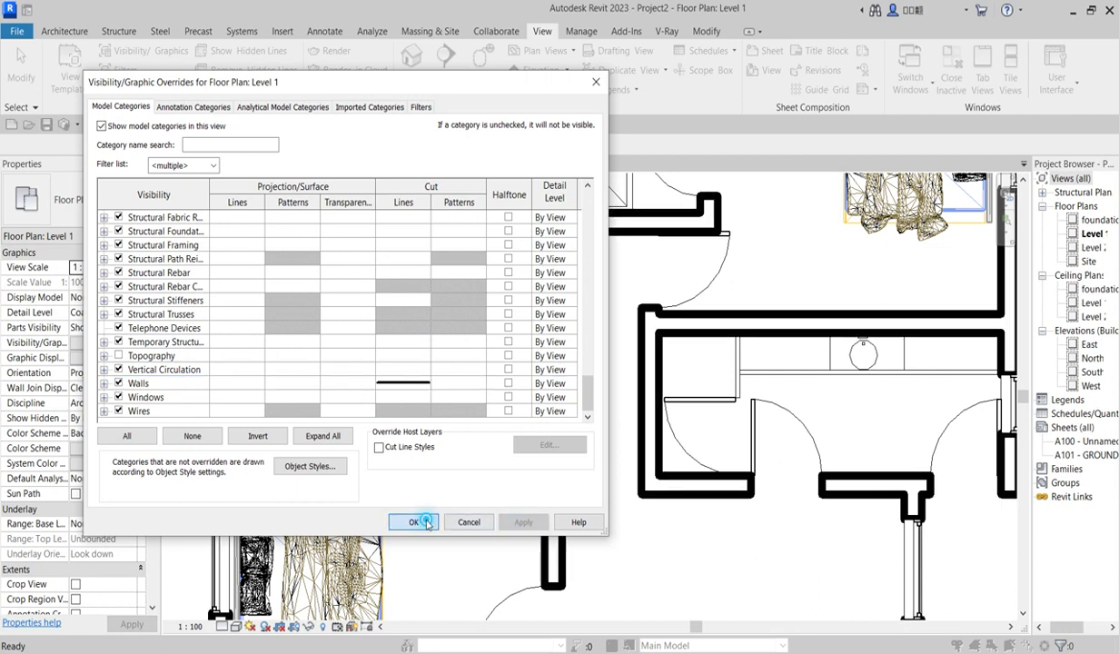
click(426, 522)
middle_click(474, 512)
scroll(741, 532, up, 3)
scroll(717, 472, down, 3)
scroll(681, 386, up, 2)
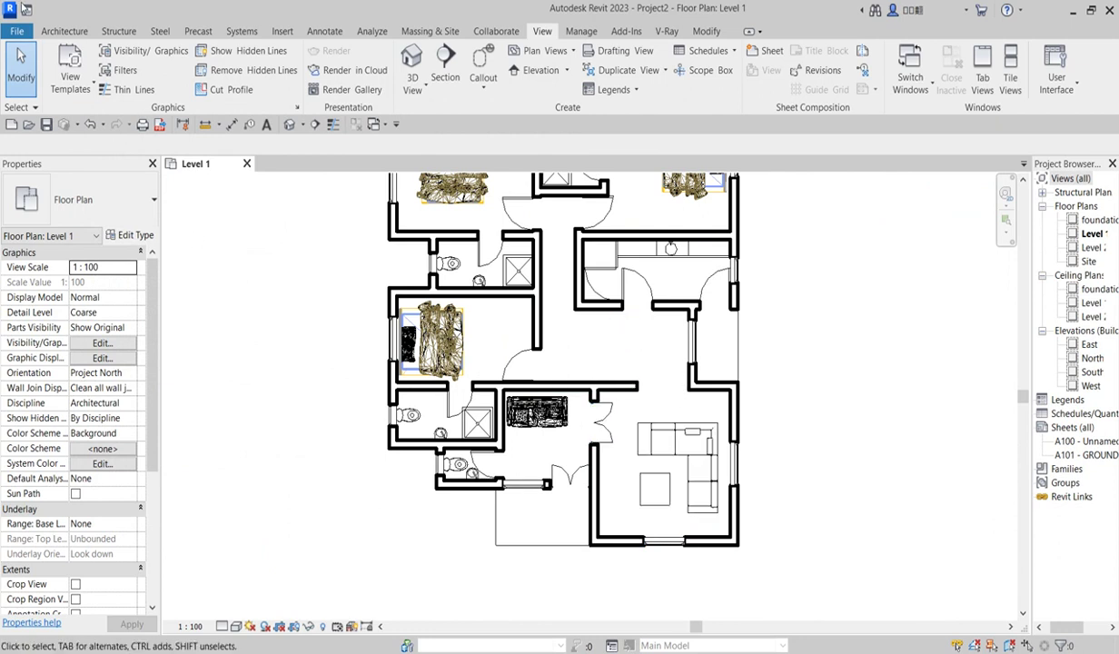
Step: Place an M_Table-Dining Round w Chairs component, 0915mm Diameter, in the open dining area below the kitchen and finish placing components
click(64, 31)
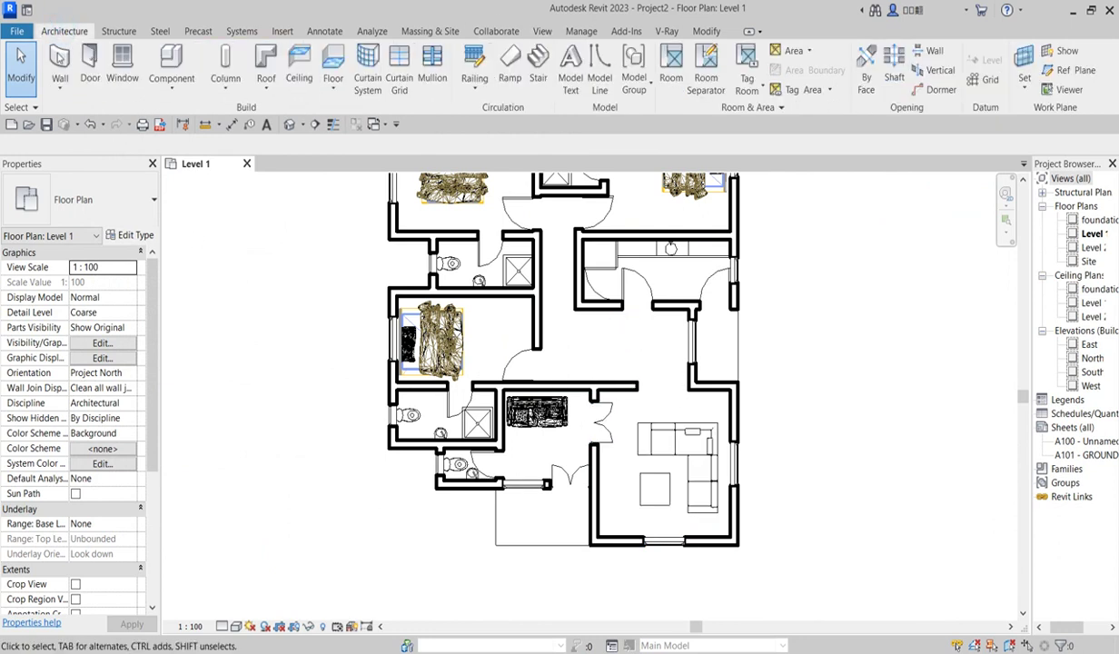
click(182, 68)
click(114, 200)
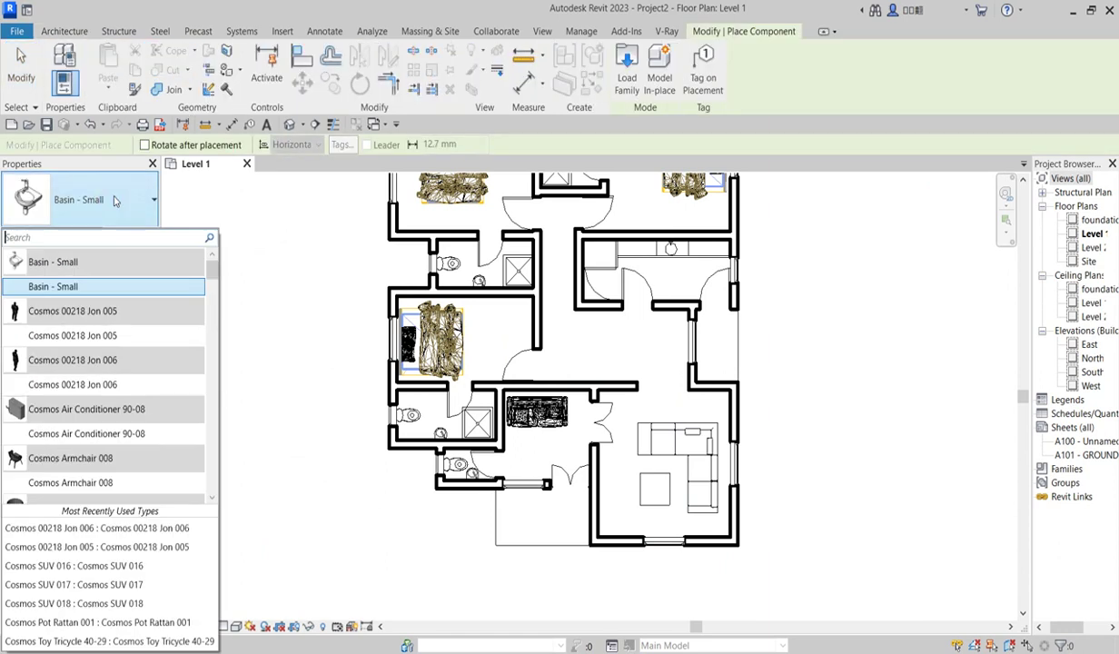
drag(211, 288, 178, 443)
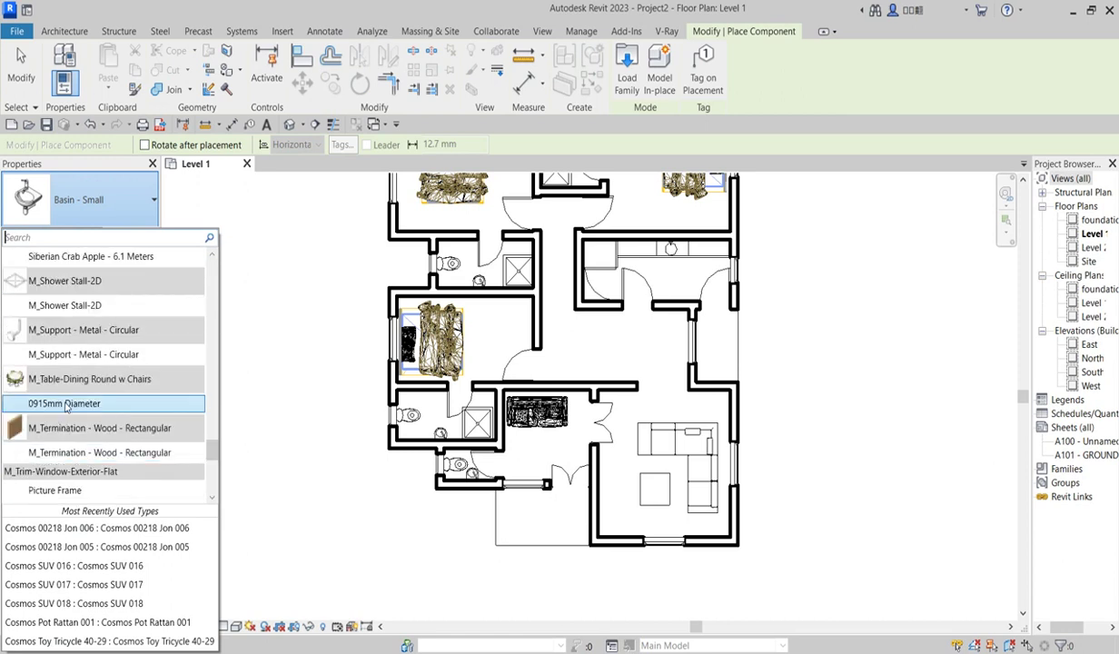
click(60, 404)
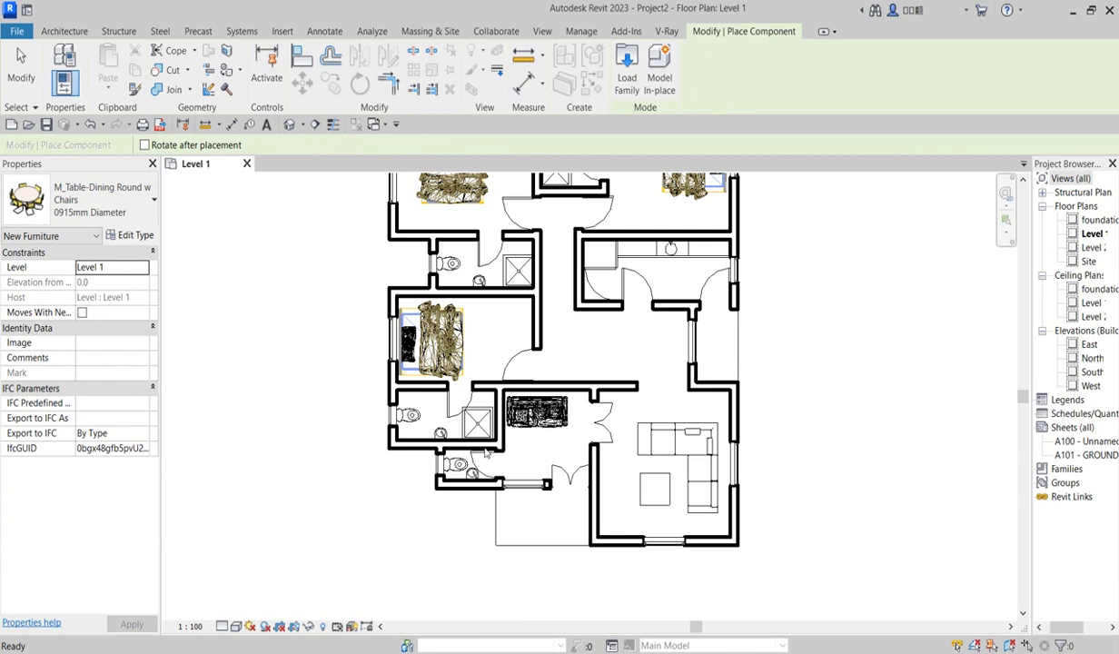
scroll(607, 355, up, 3)
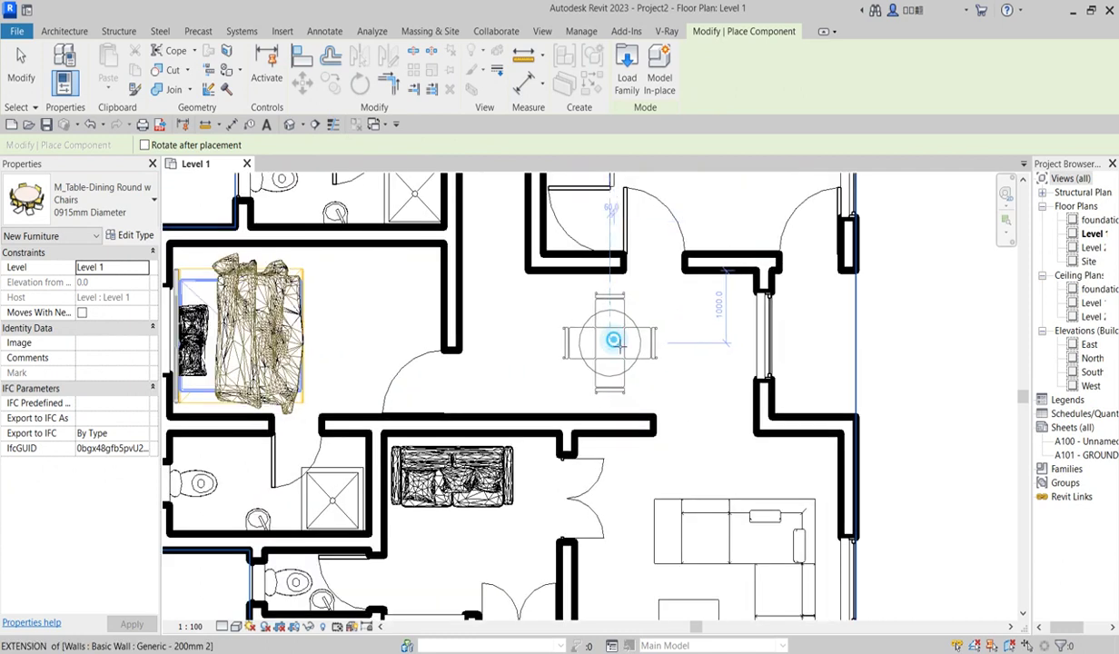
click(669, 320)
right_click(668, 304)
key(Escape)
scroll(695, 311, down, 1)
right_click(685, 314)
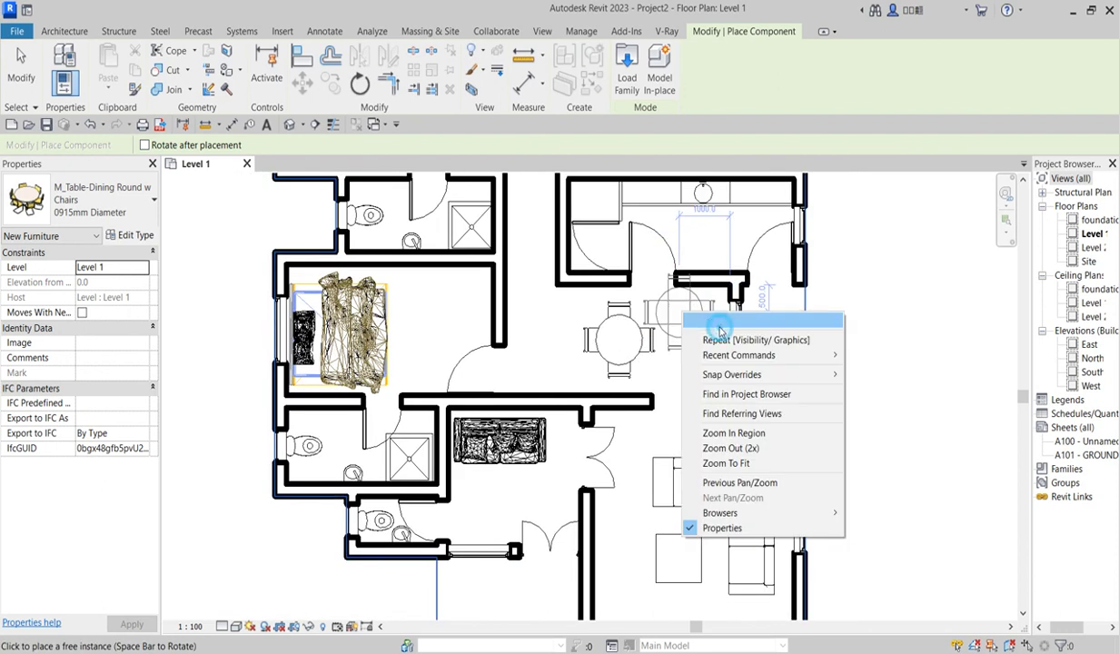
click(715, 324)
scroll(690, 318, down, 1)
scroll(438, 381, up, 1)
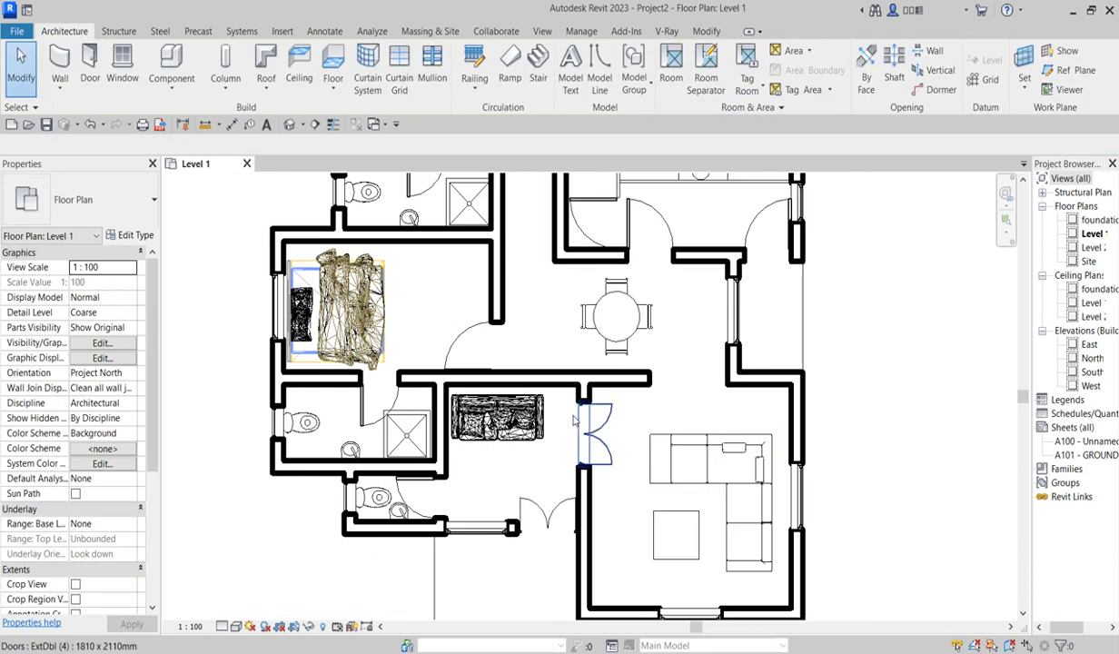
Step: Nudge the living room, entrance room and two lower bathrooms with their furniture down the plan to enlarge the dining area
click(600, 378)
scroll(604, 377, down, 2)
click(355, 367)
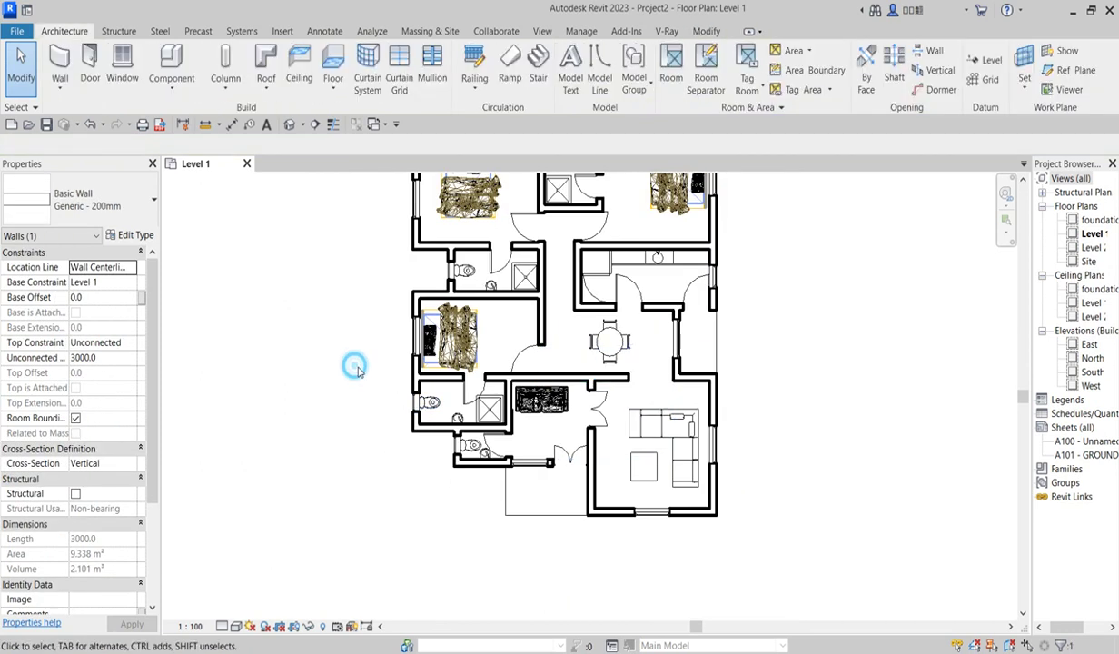
drag(372, 364, 726, 531)
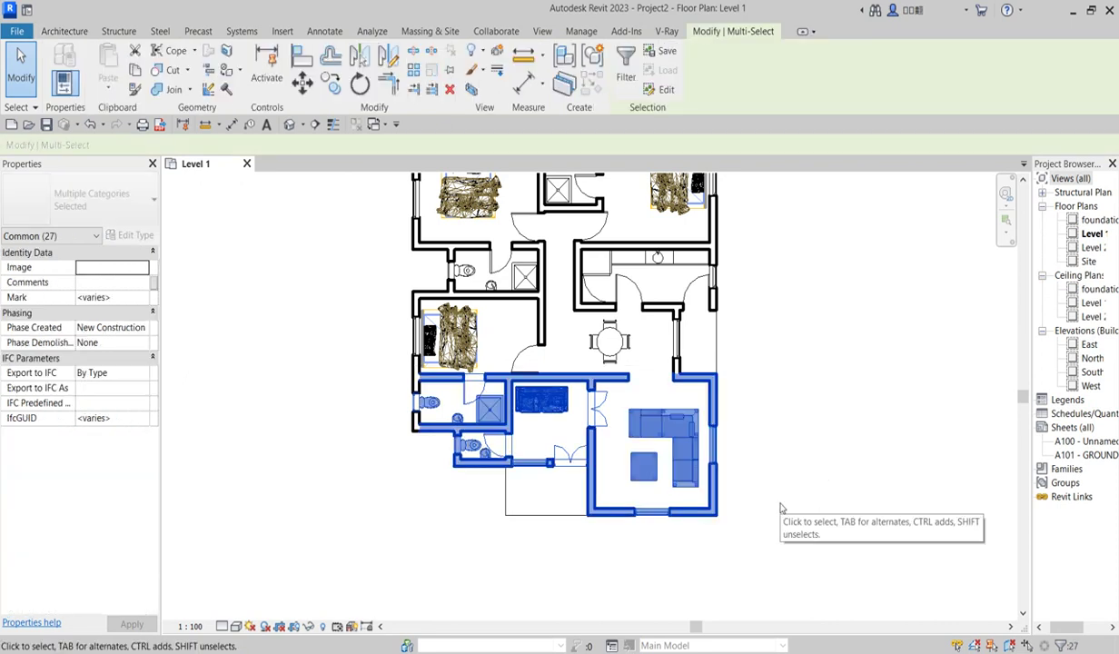
key(Down)
key(Down)
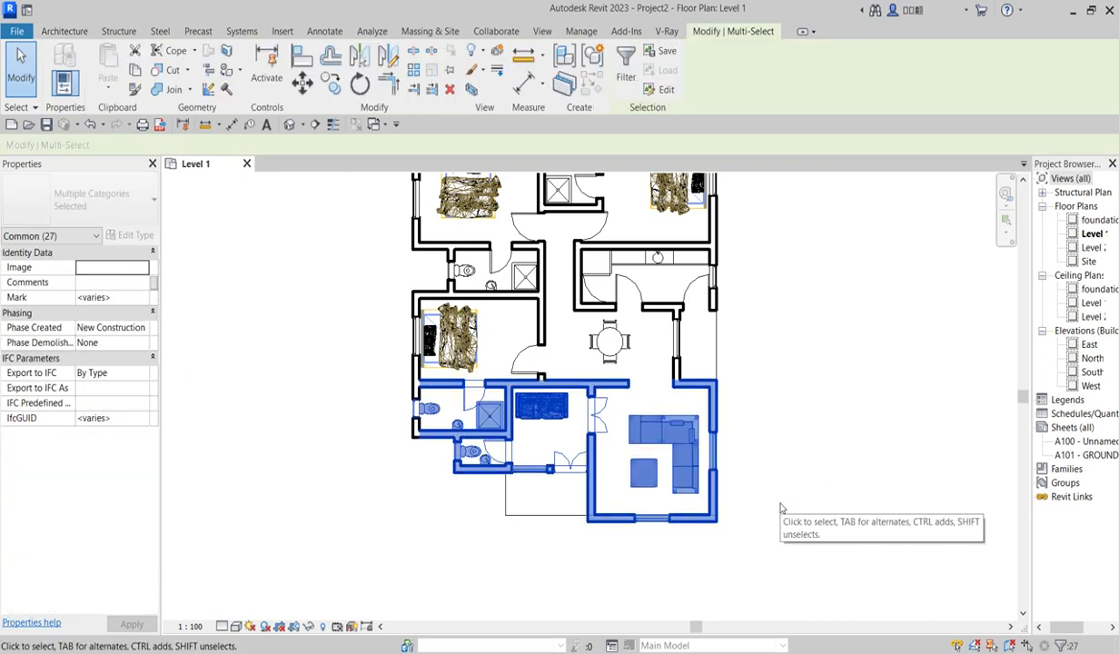
key(Down)
key(Down)
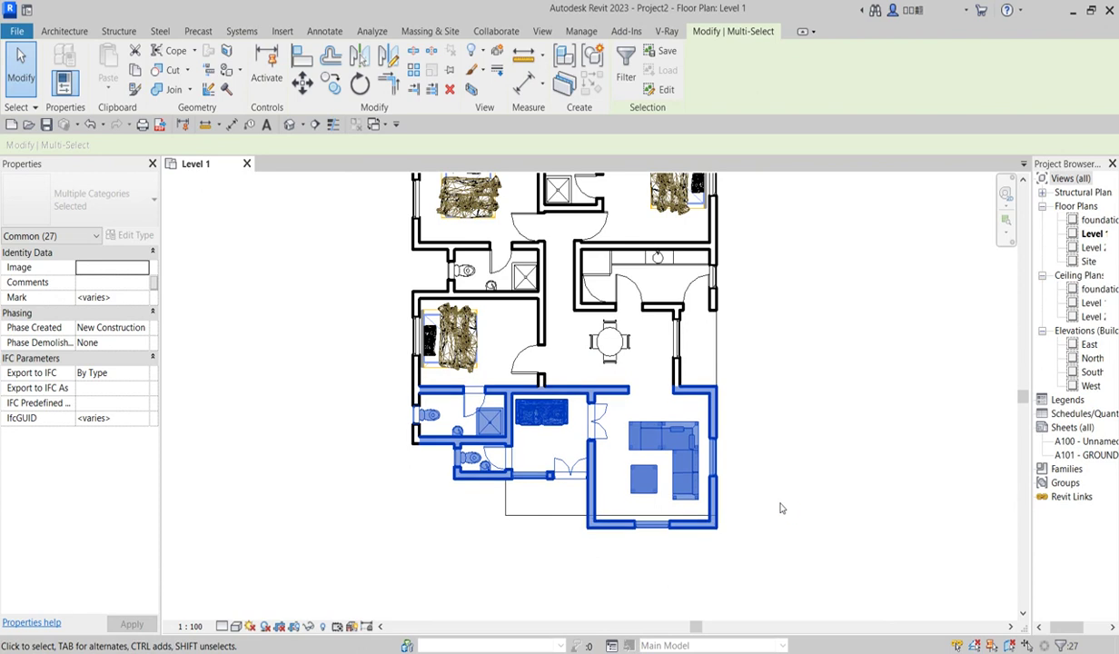
key(Down)
key(Down)
click(816, 385)
Step: Shift the dining table slightly toward the window and adjust the wall ends to narrow the opening between dining and living areas
click(618, 359)
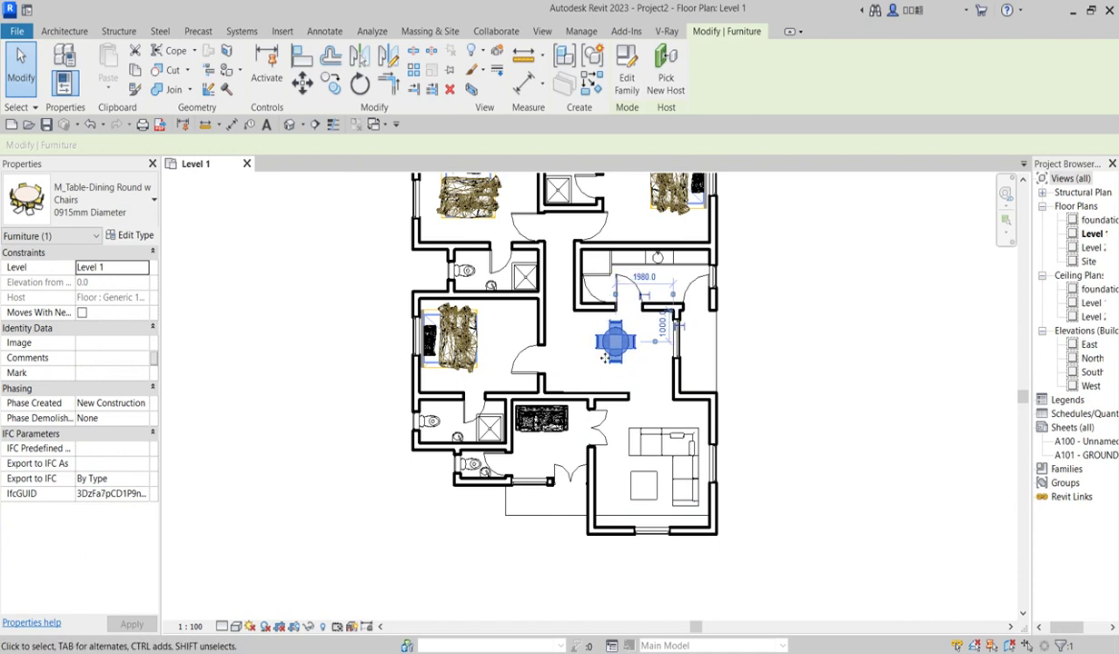
scroll(642, 390, up, 4)
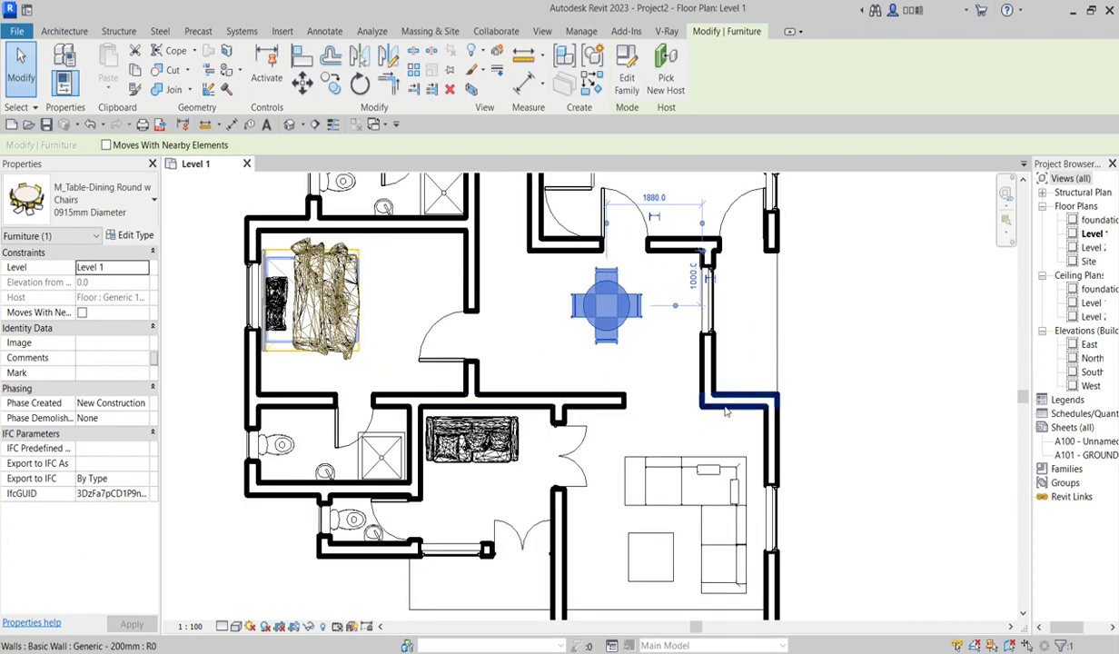
click(718, 398)
drag(718, 398, 586, 400)
scroll(567, 418, down, 4)
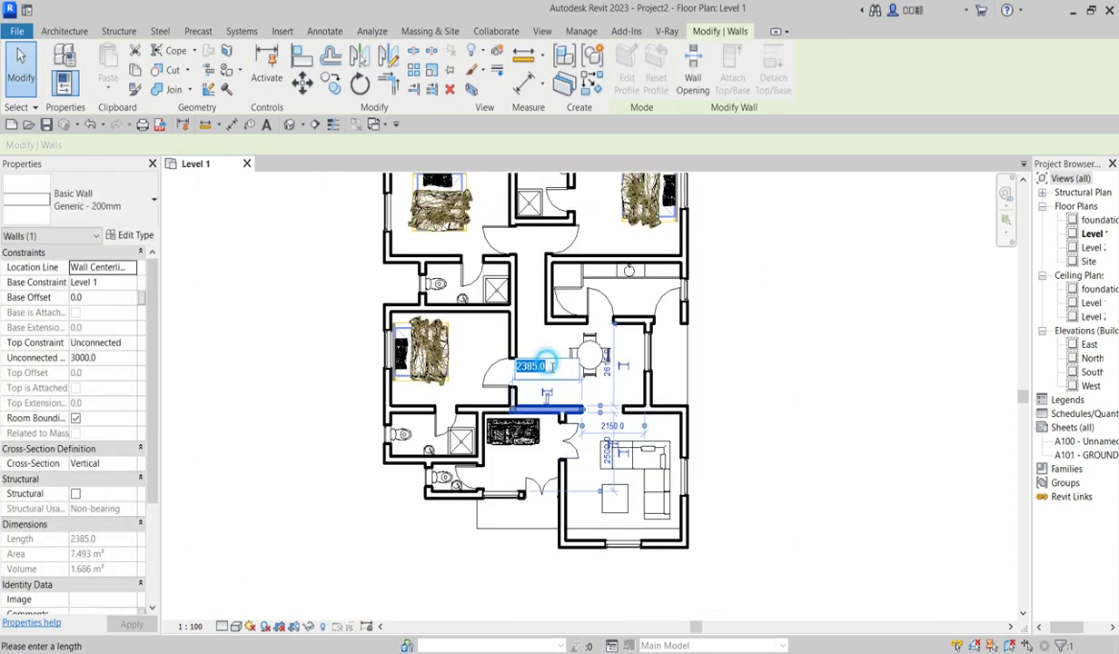
click(534, 337)
Step: Try to nudge the wall and double door between the entrance room and living room toward the entrance room
drag(543, 372, 592, 611)
scroll(592, 612, up, 2)
key(Left)
key(Left)
key(Left)
key(Left)
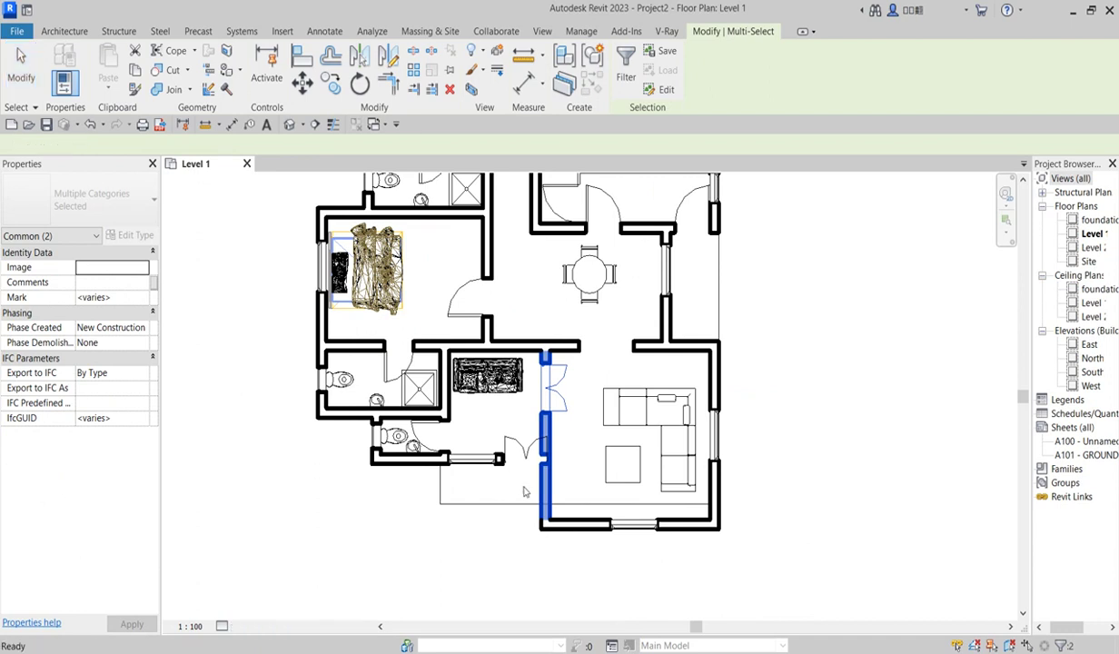
key(ctrl+z)
key(ctrl+z)
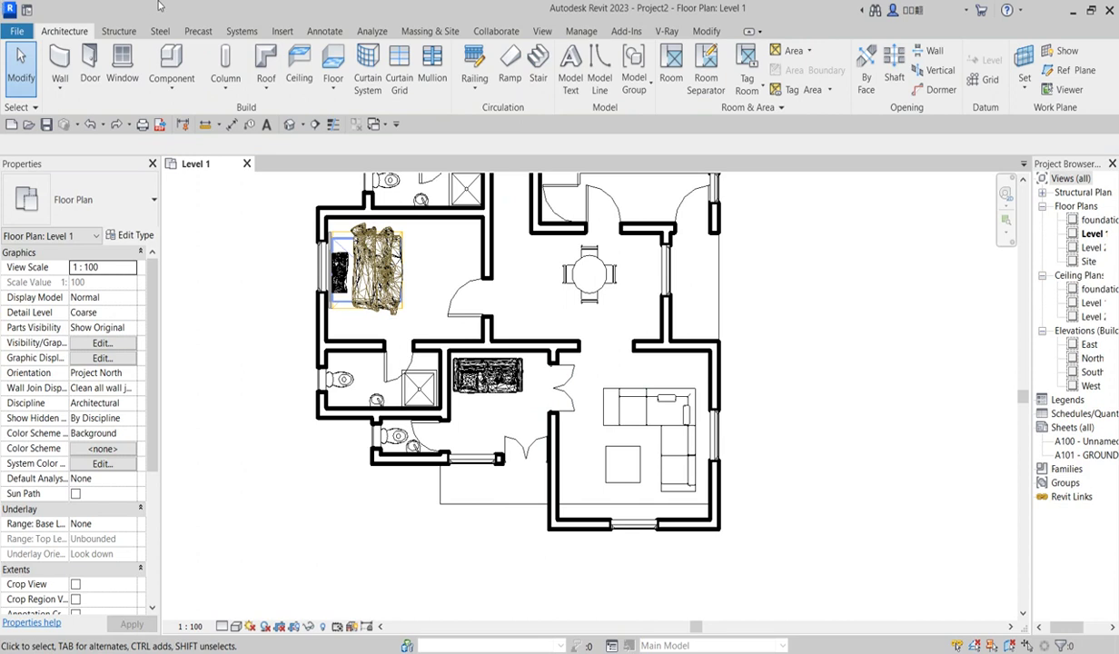
Step: Draw two horizontal detail lines across the opening between the dining area and living room, joining the wall ends along both faces
scroll(594, 334, up, 2)
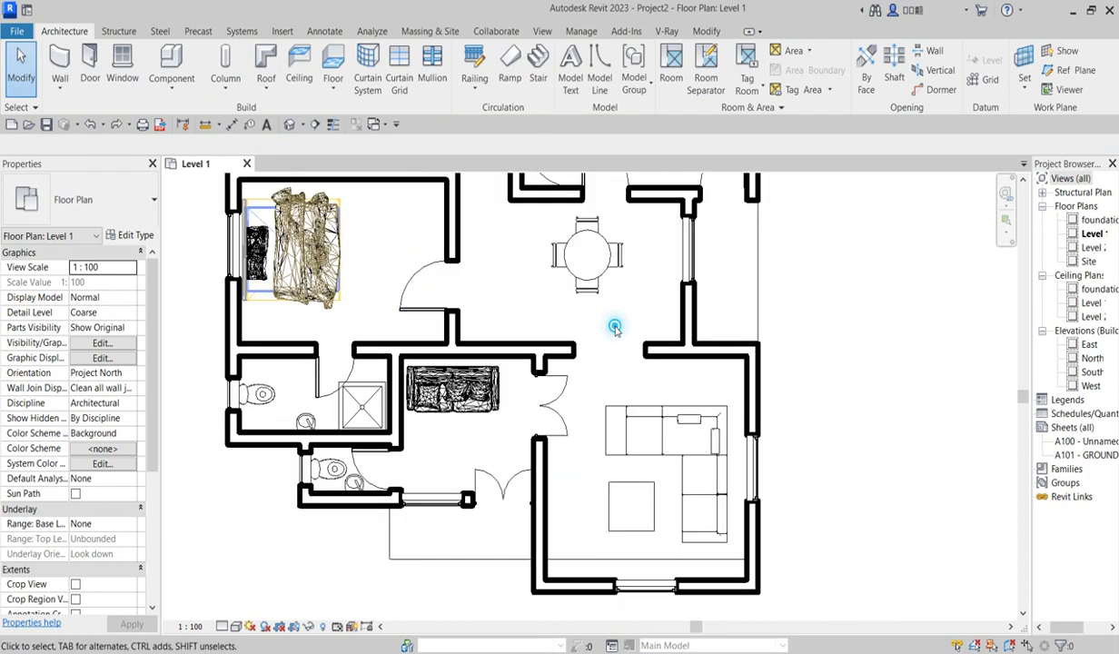
scroll(615, 332, down, 3)
scroll(616, 354, up, 1)
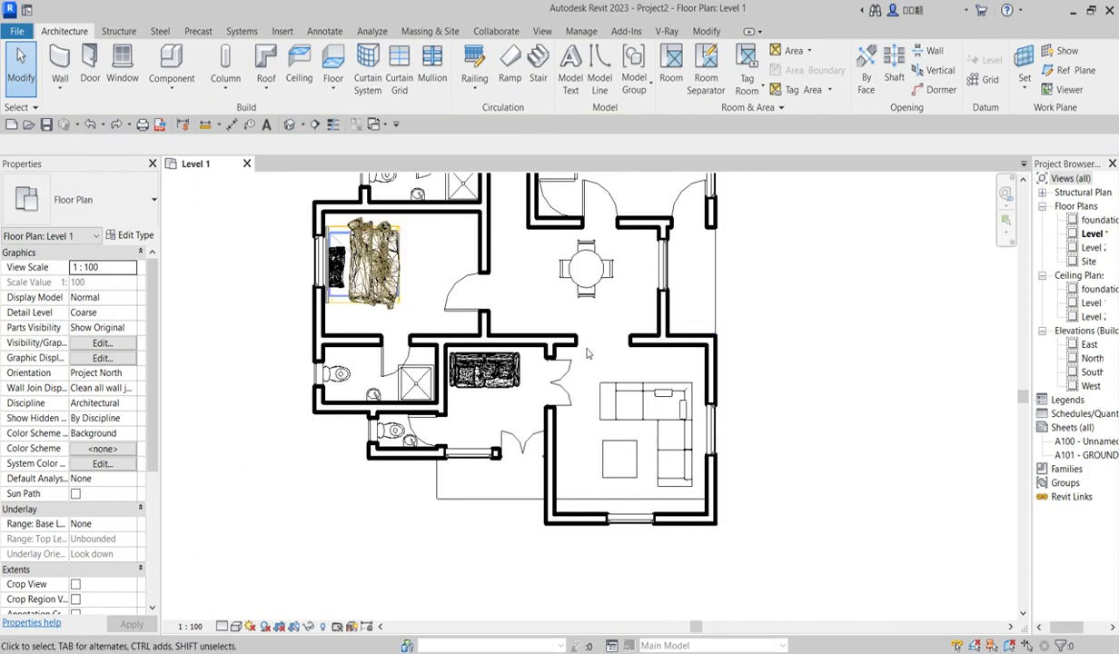
scroll(588, 353, up, 1)
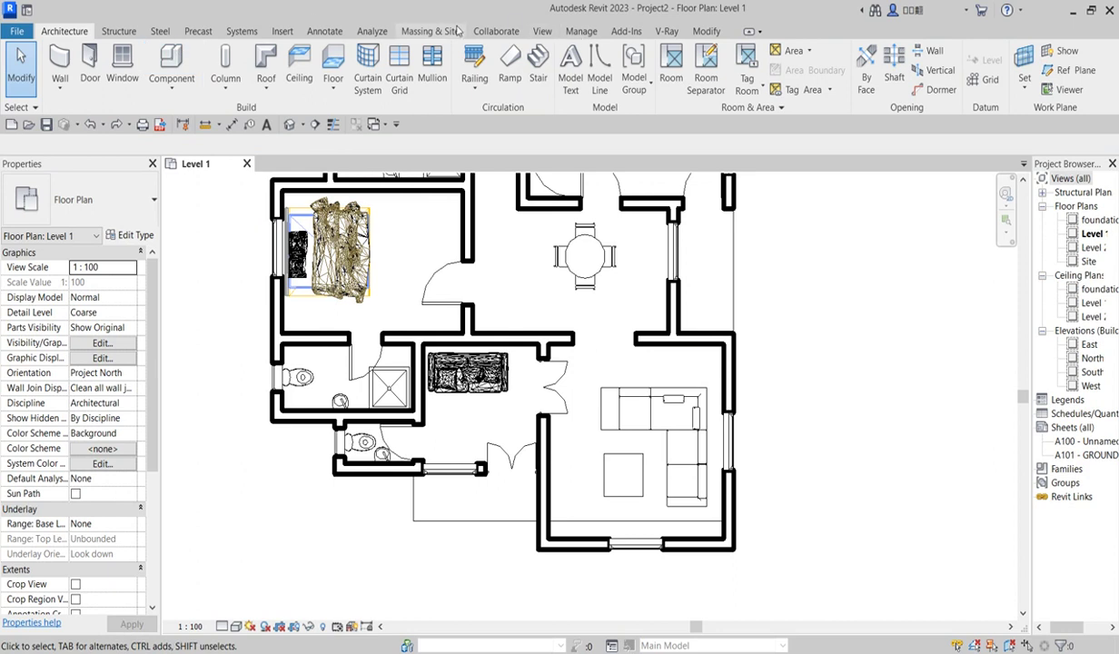
click(324, 33)
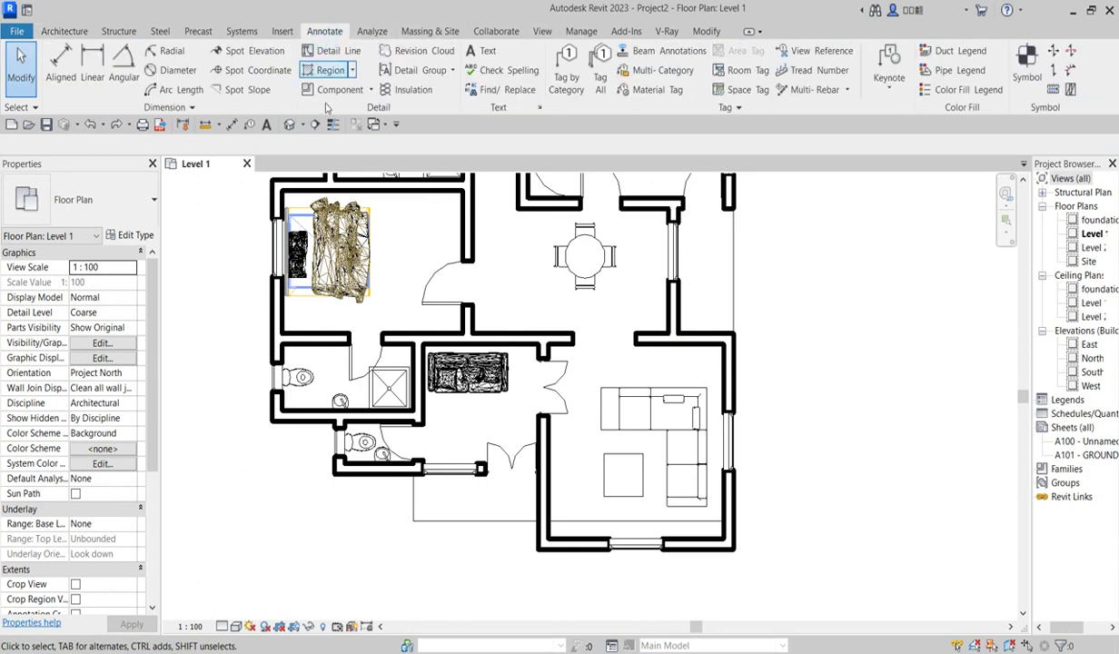
click(335, 52)
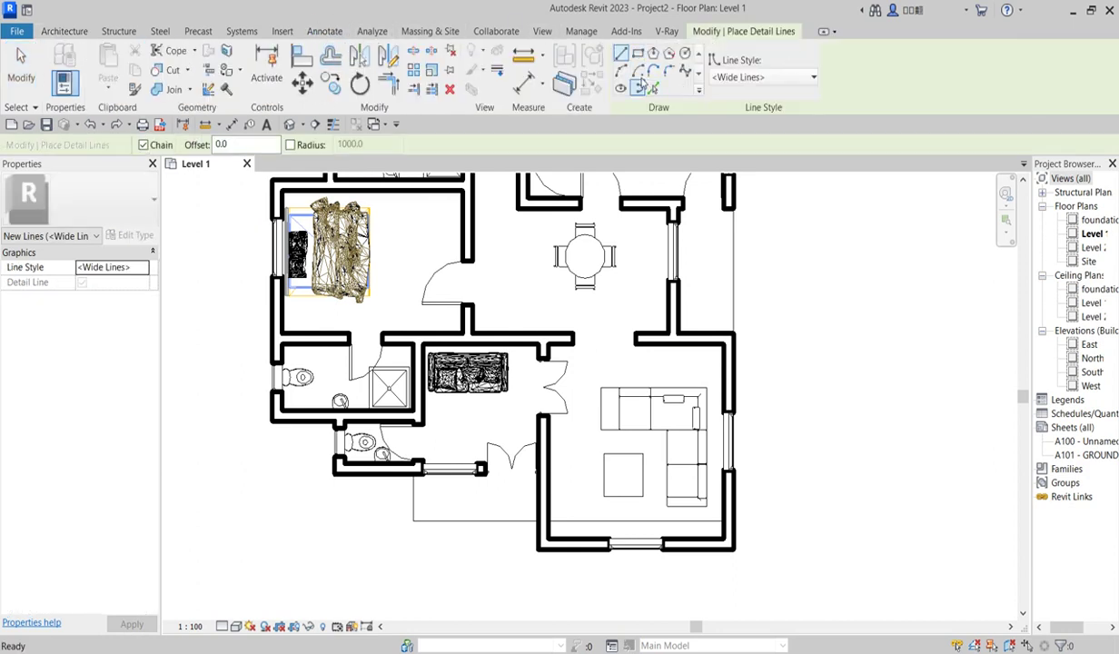
scroll(574, 329, up, 2)
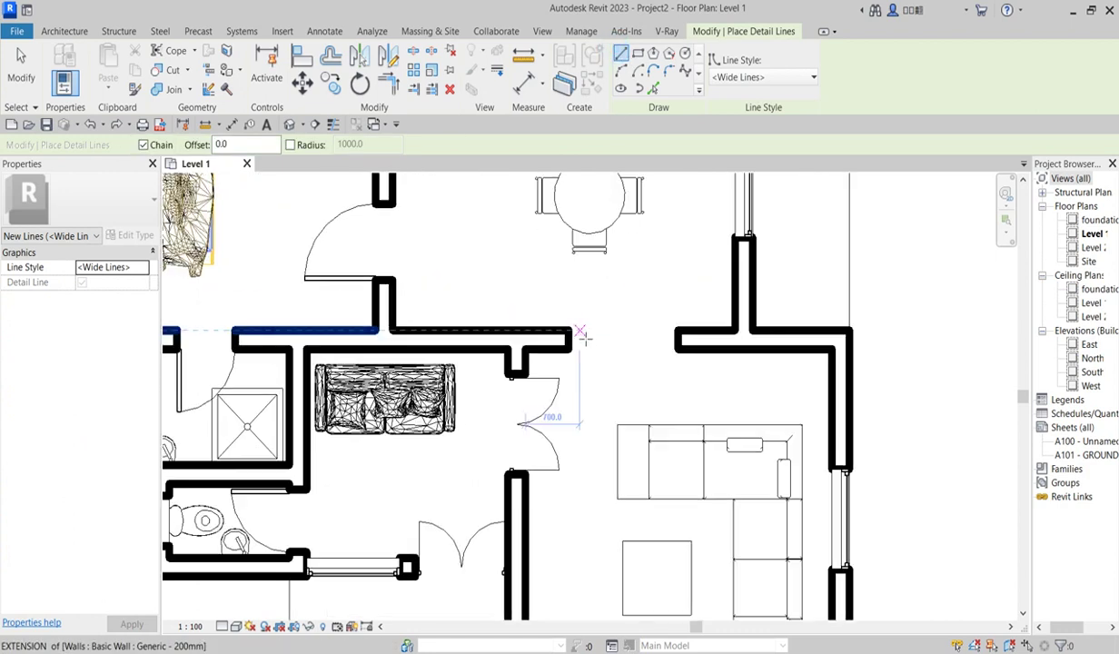
click(570, 332)
click(676, 330)
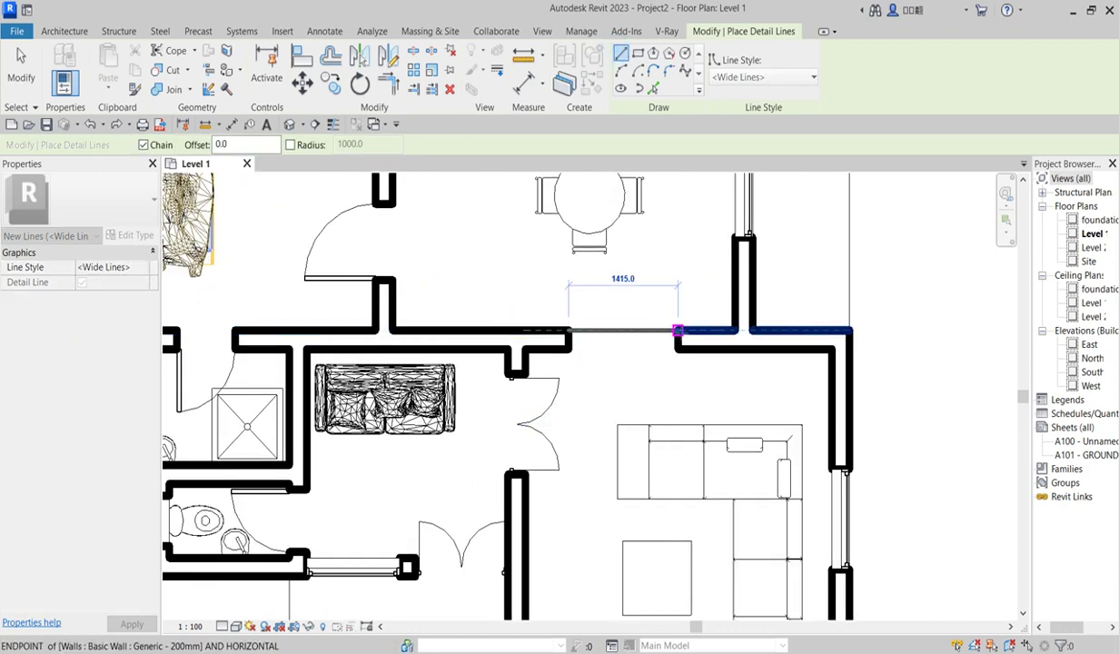
key(Escape)
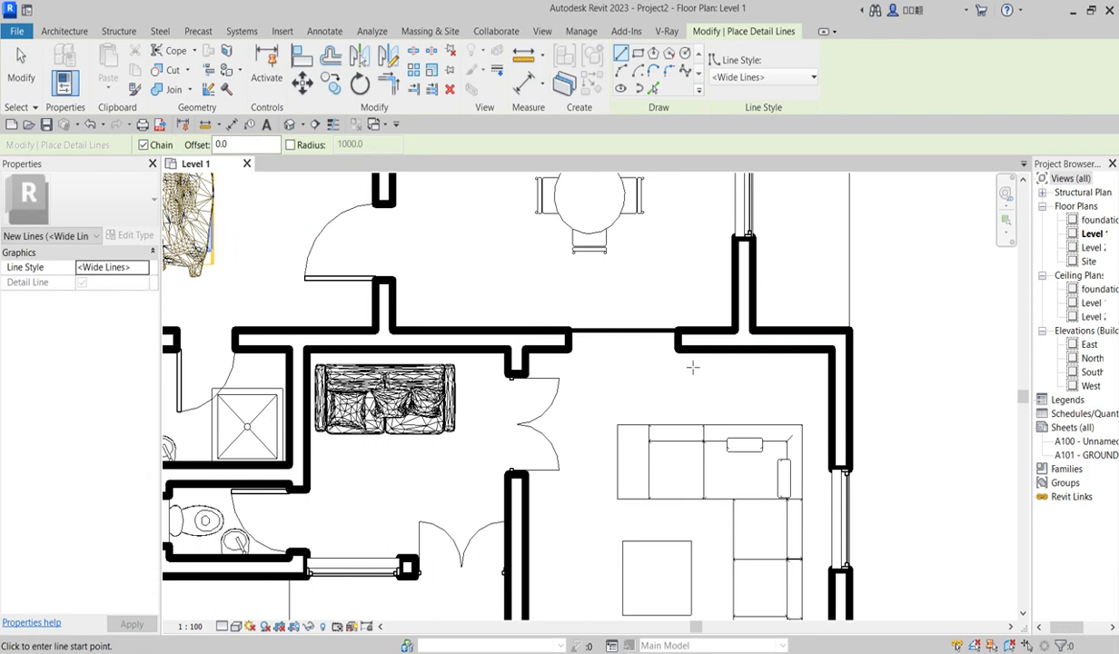
click(678, 350)
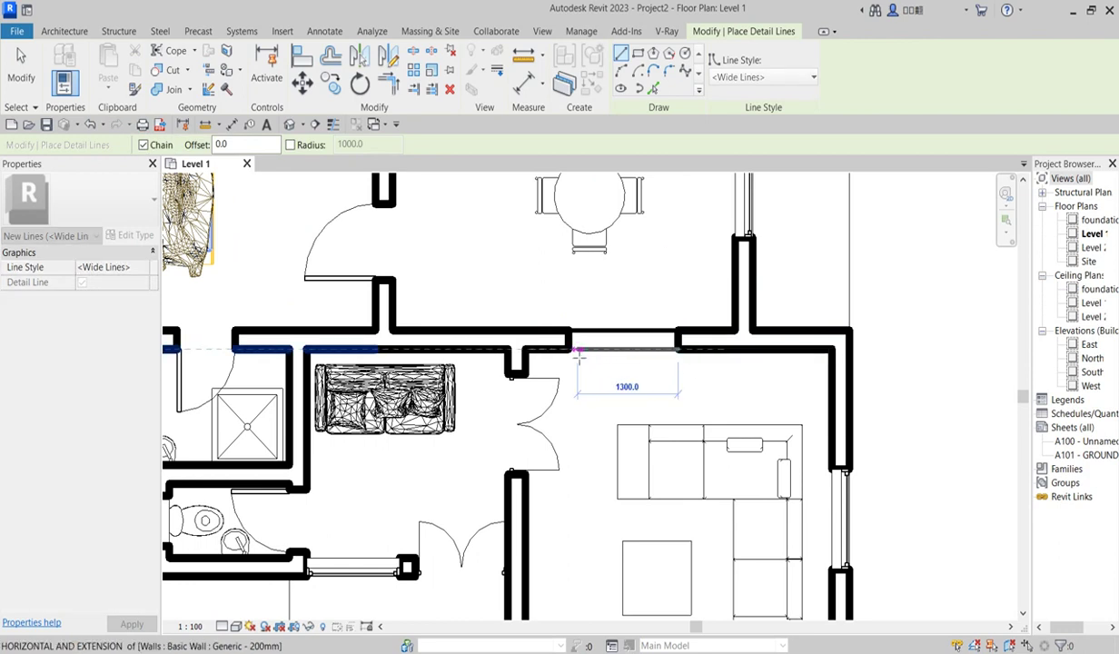
click(572, 349)
key(Escape)
key(Escape)
Step: Change the line style of the two detail lines across the dining and living room opening to Demolished
drag(645, 375, 619, 330)
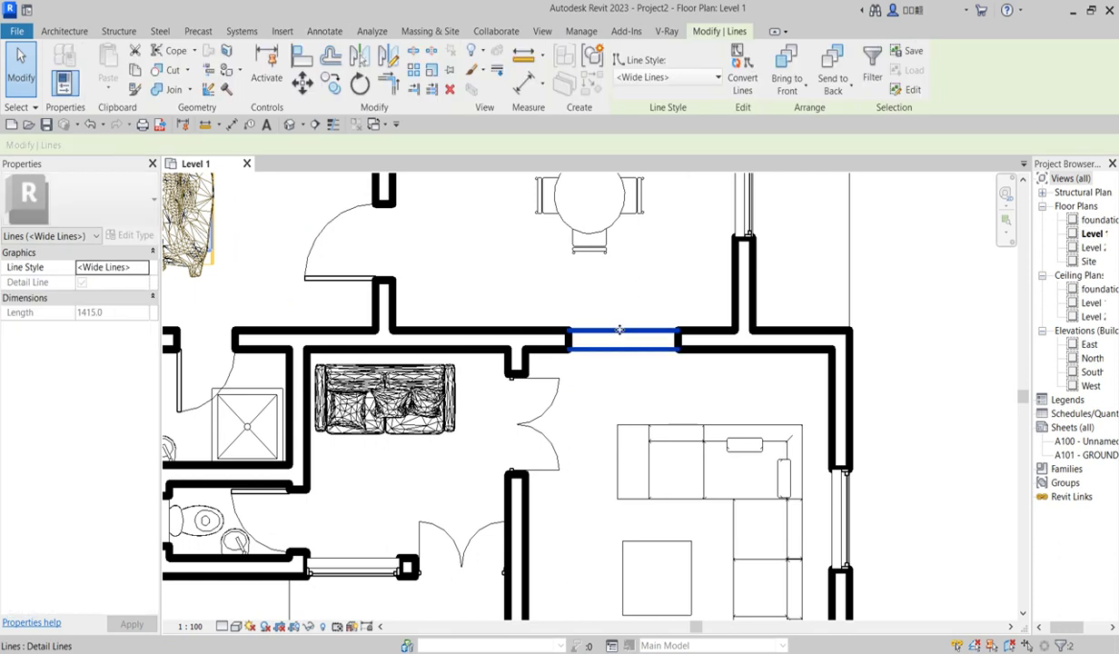
click(718, 80)
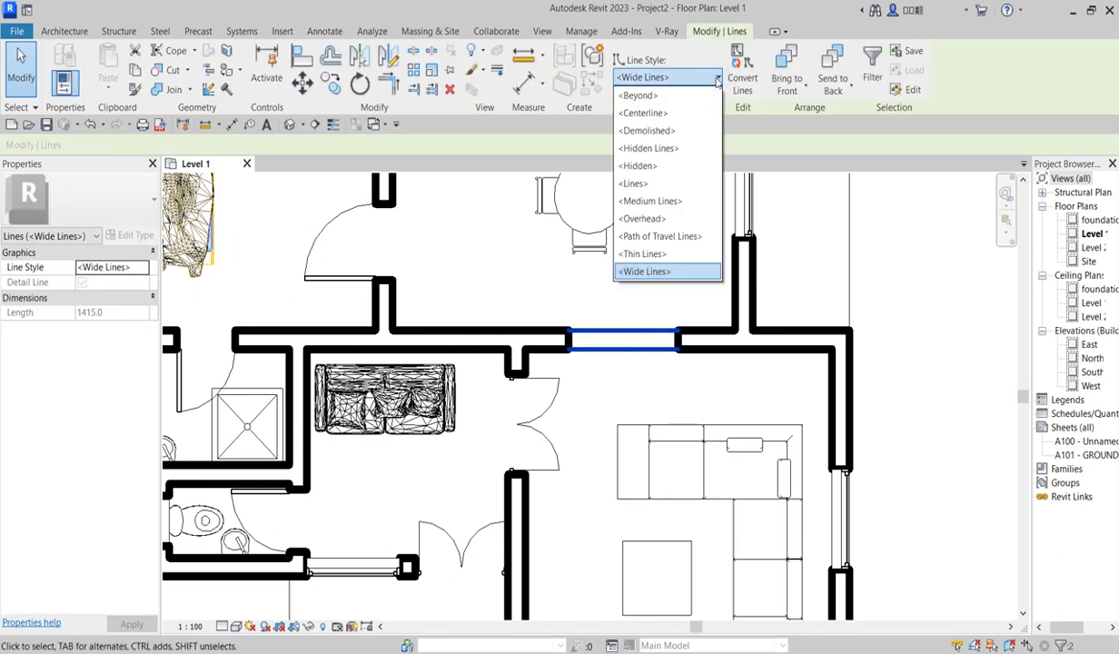
click(645, 131)
key(Escape)
Step: Flip the hinge side of the two bedroom doors facing each other across the corridor so their leaves sit at the lower jambs
scroll(714, 267, down, 5)
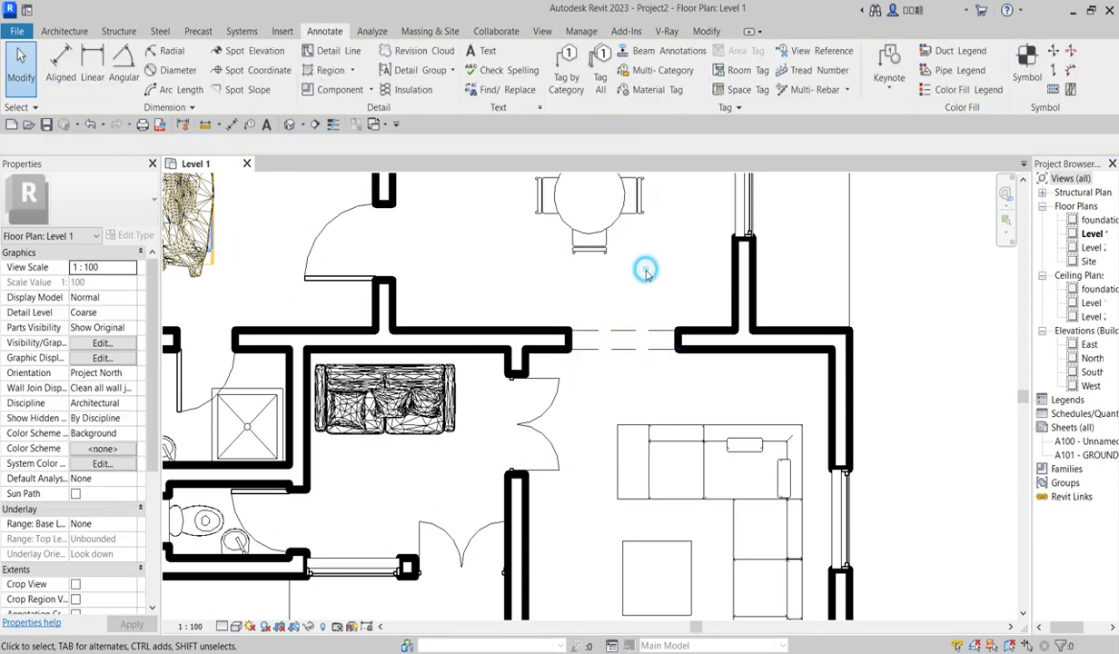
scroll(616, 366, up, 3)
scroll(615, 366, down, 3)
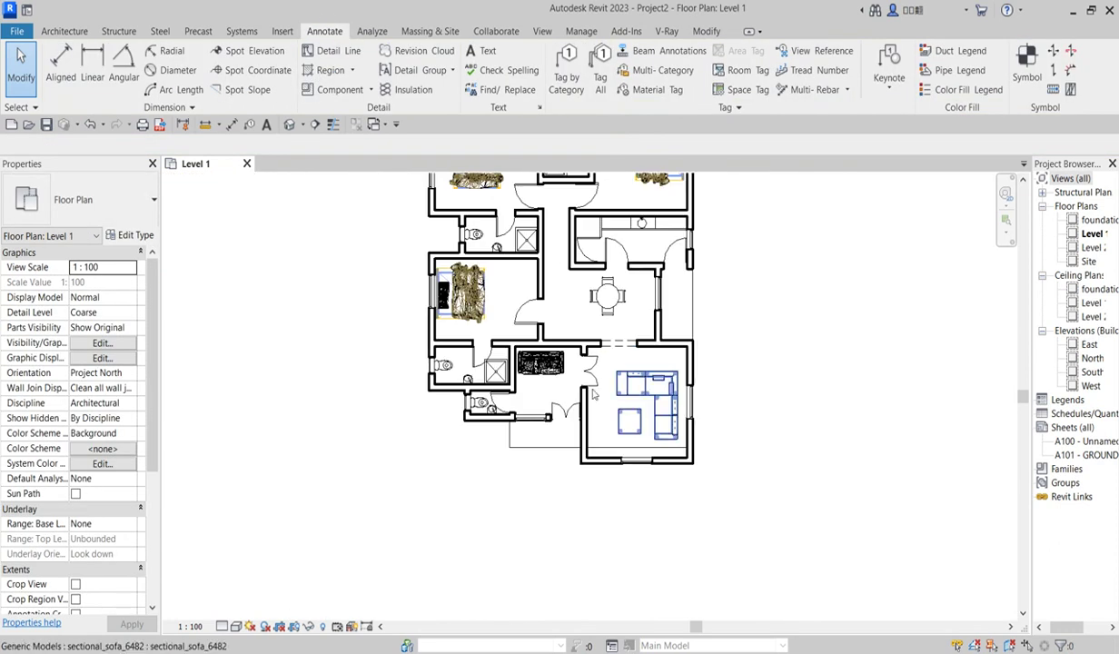
scroll(552, 353, down, 3)
scroll(563, 273, up, 3)
scroll(581, 273, down, 2)
scroll(626, 291, up, 4)
scroll(626, 290, up, 2)
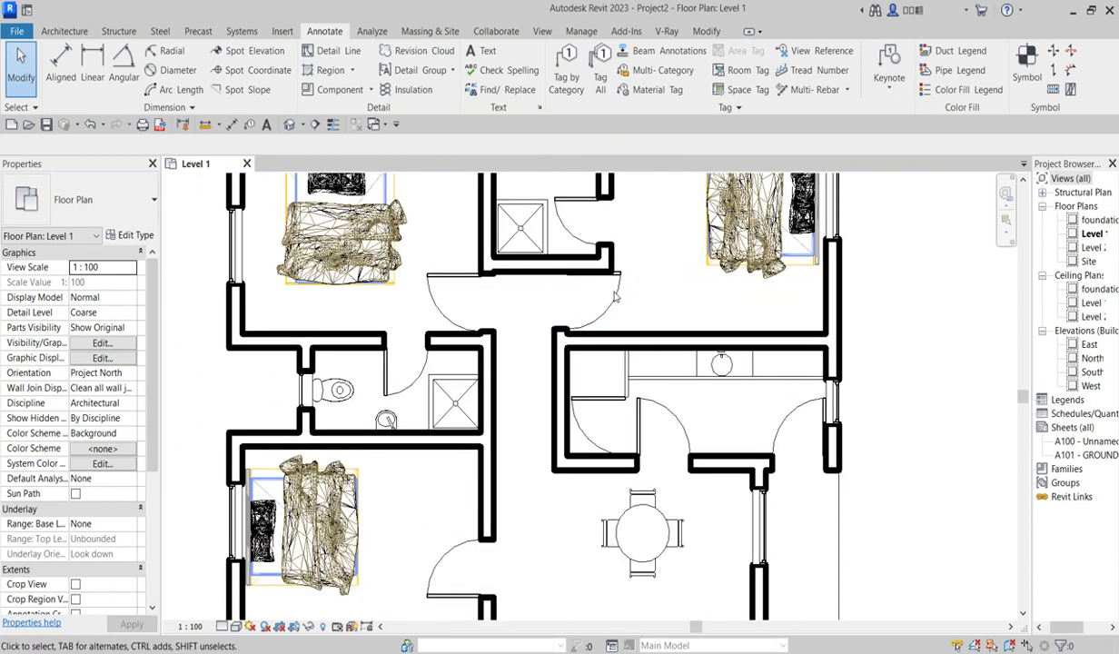
click(590, 290)
click(592, 288)
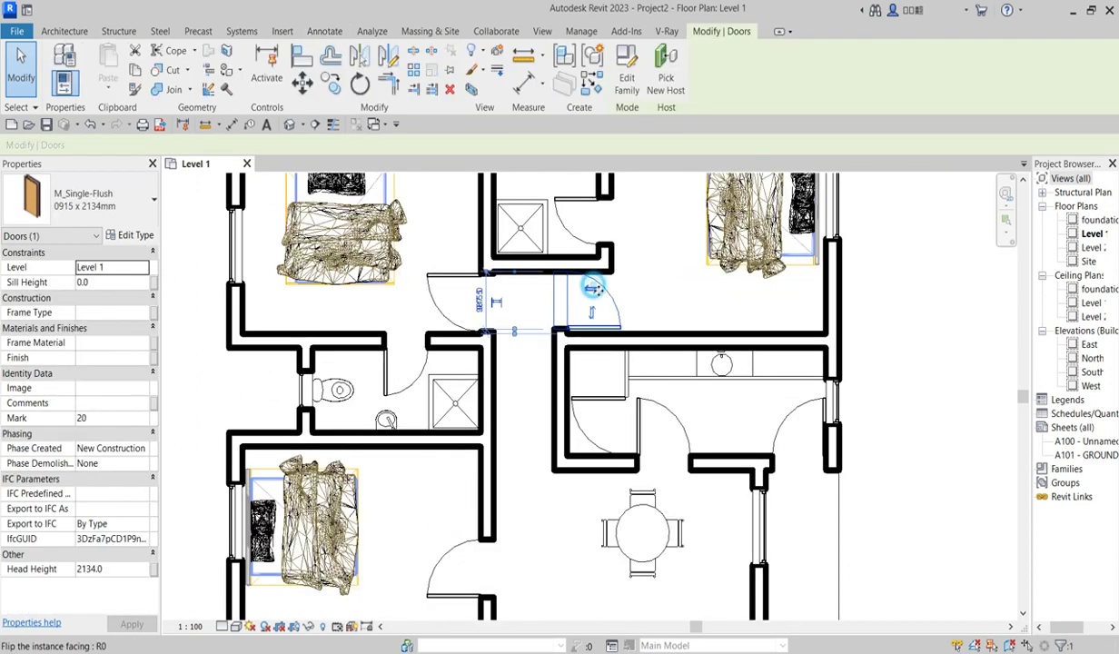
click(438, 295)
click(458, 292)
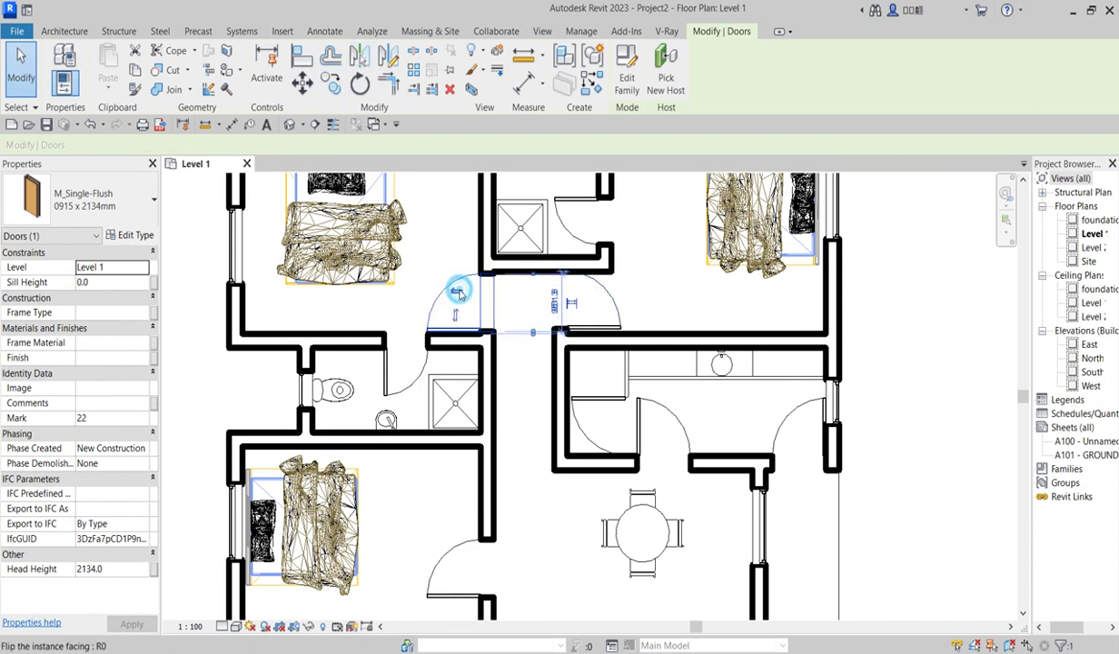
Step: Align the bedroom door above the kitchen with the bedroom-side face of the kitchen's upper wall
click(302, 56)
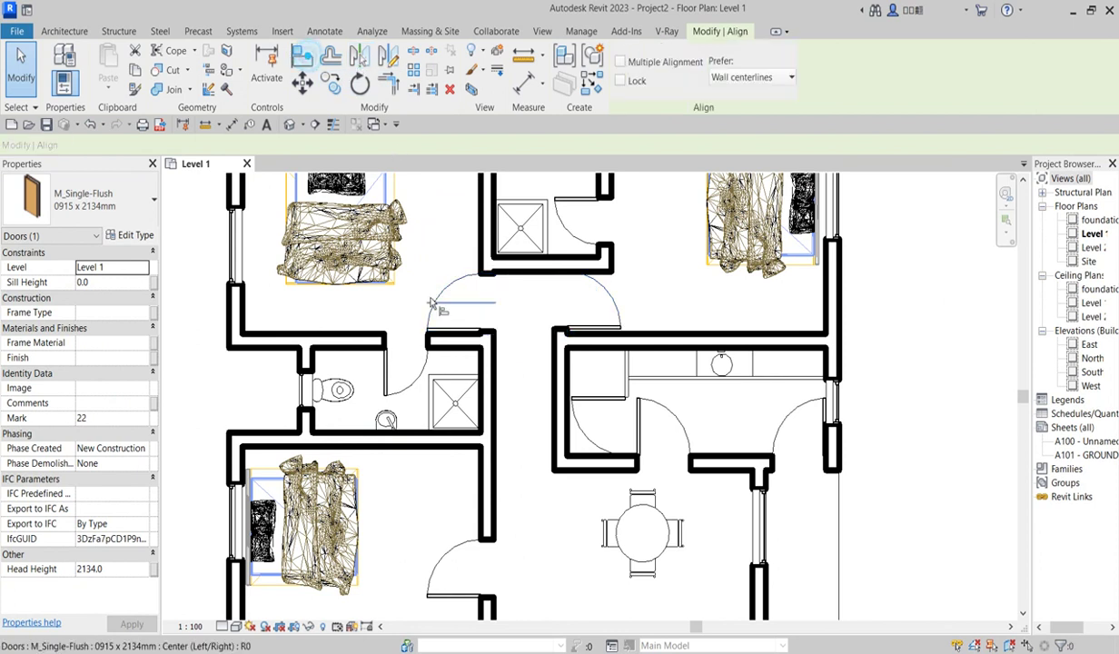
scroll(437, 304, up, 3)
scroll(522, 341, up, 2)
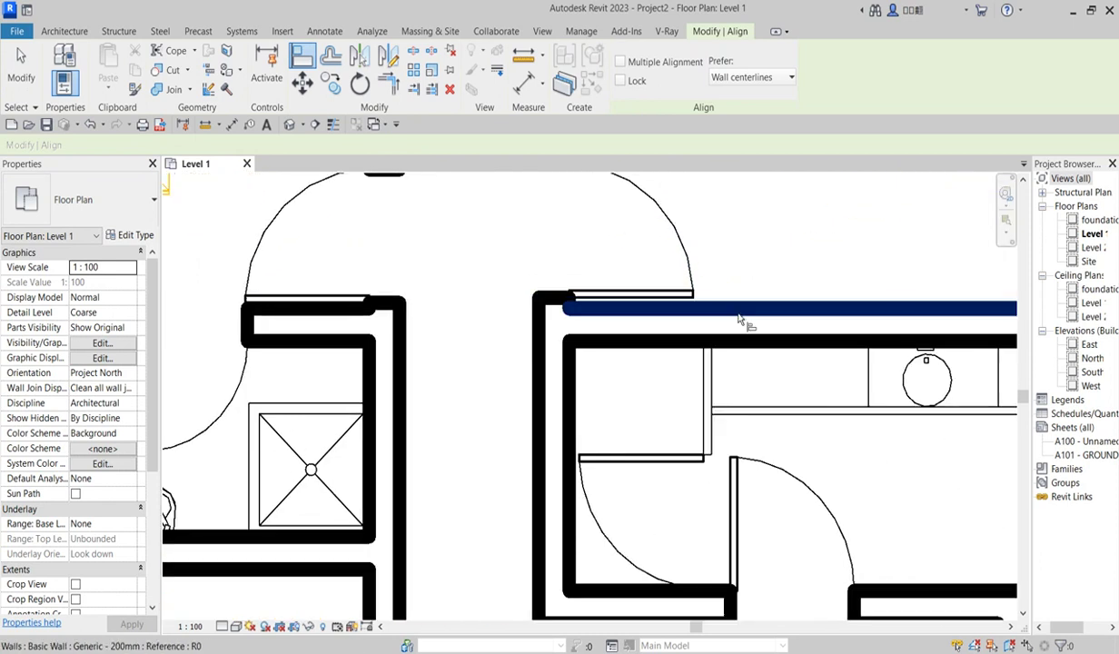
click(679, 309)
scroll(740, 245, down, 5)
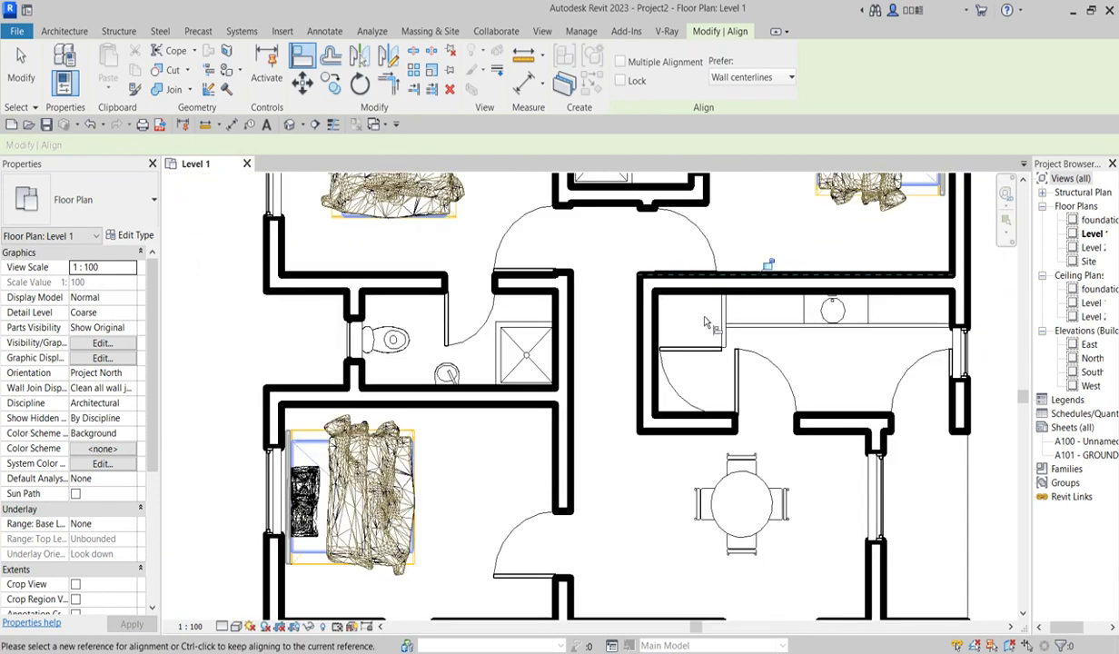
Step: With thin lines displayed, align the short wall carrying the left bedroom's door with the bedroom-side face of the adjoining bathroom wall
scroll(604, 297, up, 5)
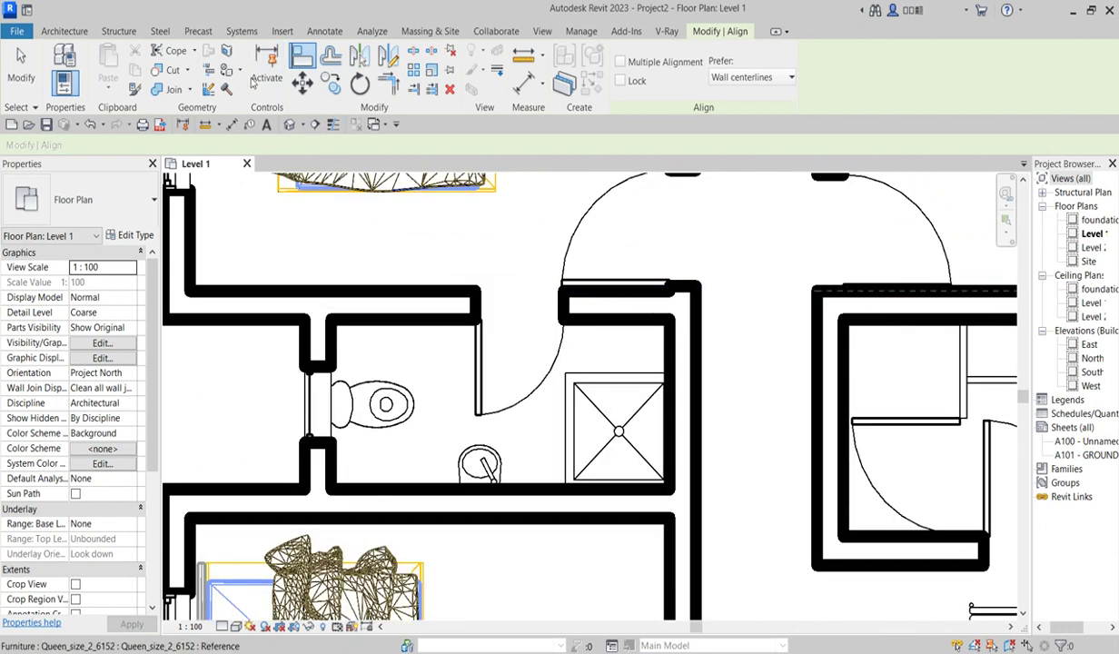
click(332, 125)
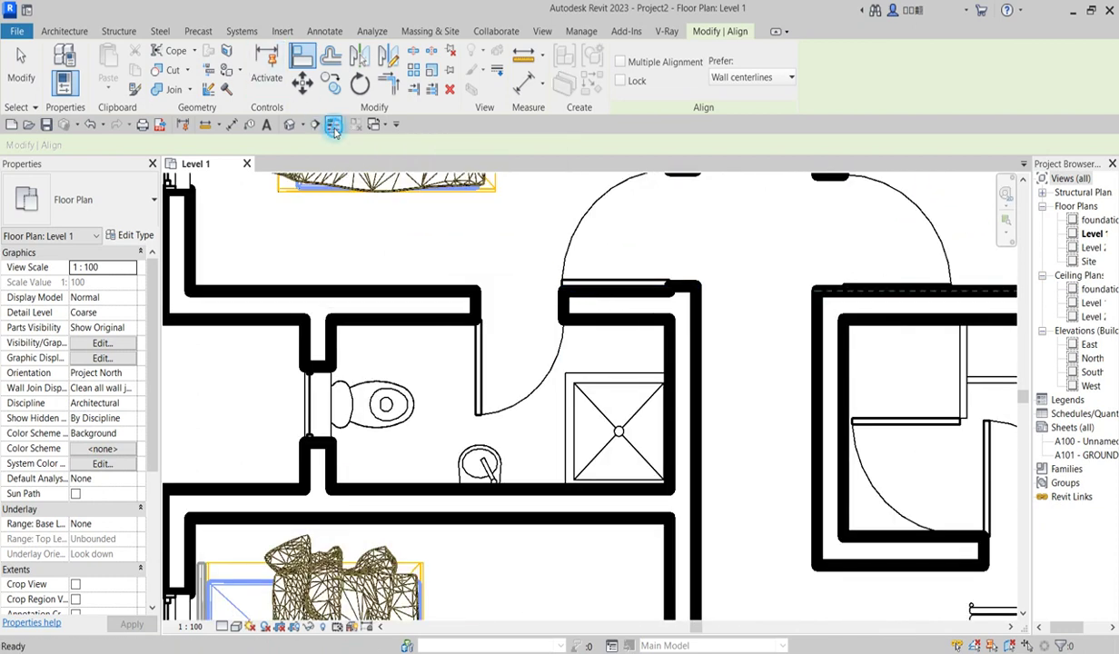
scroll(659, 410, down, 2)
scroll(656, 345, up, 4)
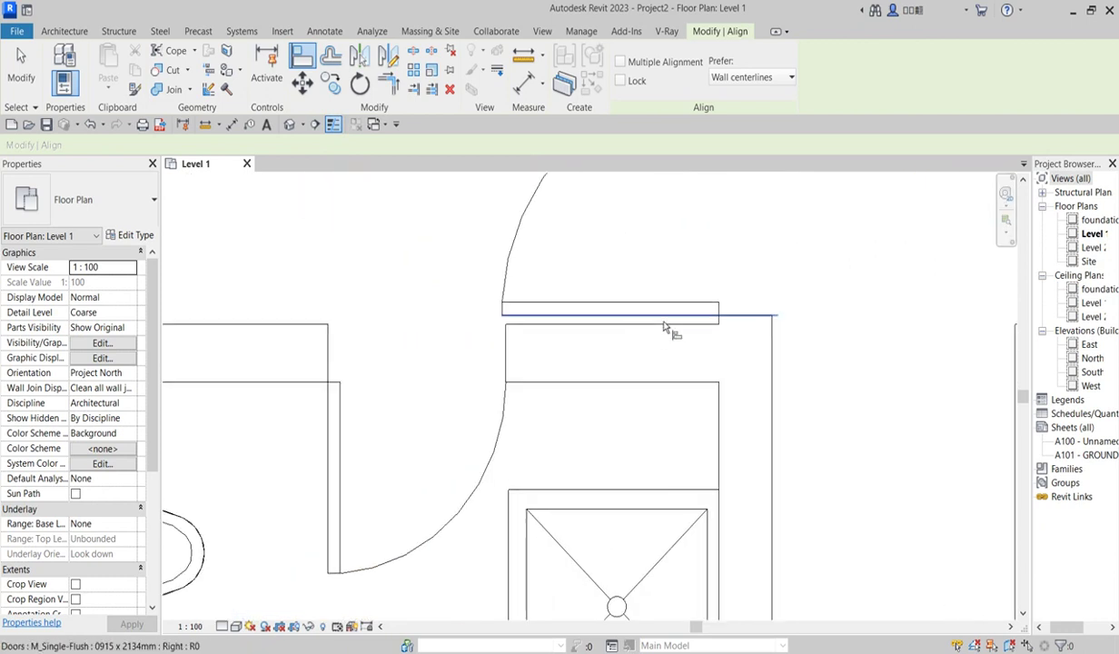
click(654, 319)
scroll(655, 309, down, 4)
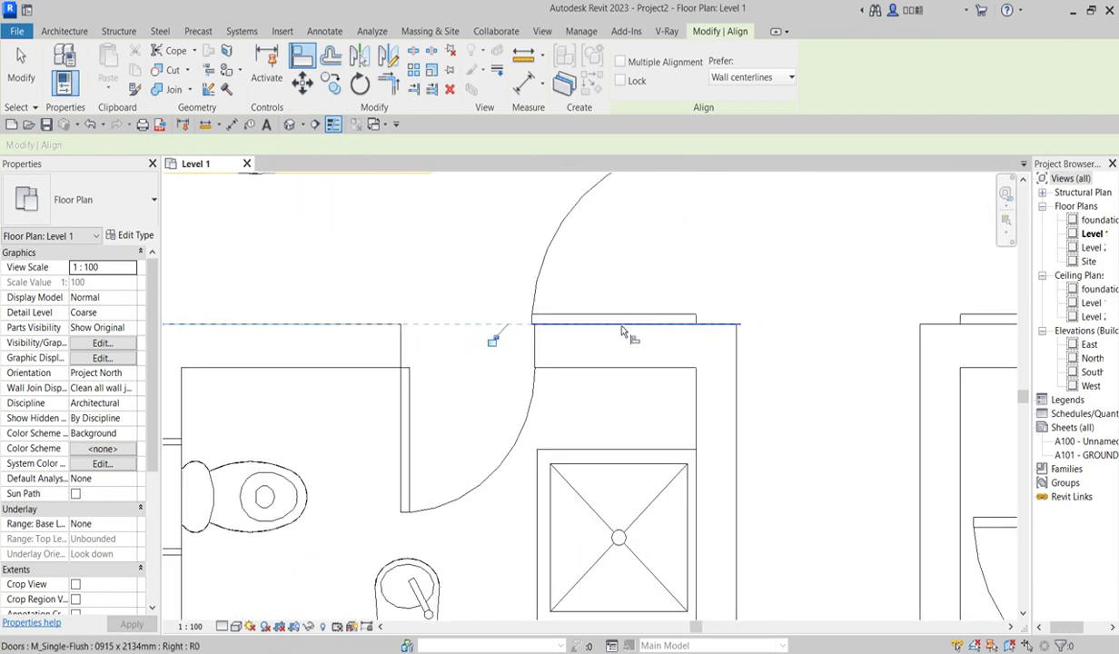
right_click(593, 234)
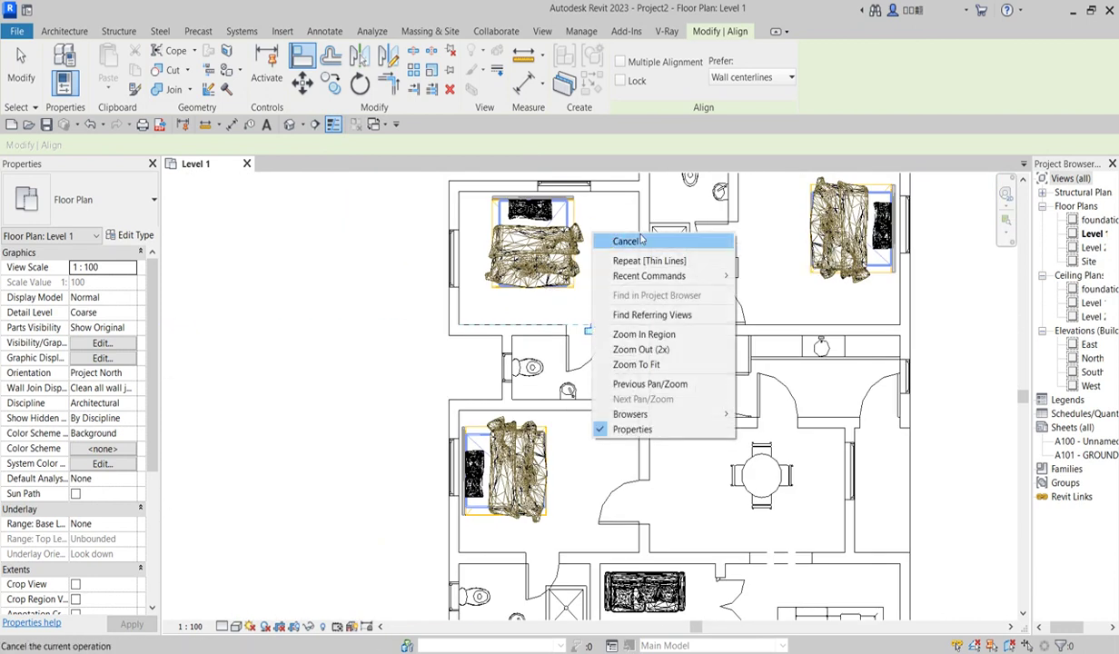
scroll(427, 312, down, 3)
right_click(575, 343)
click(606, 348)
scroll(563, 409, up, 3)
scroll(563, 409, down, 3)
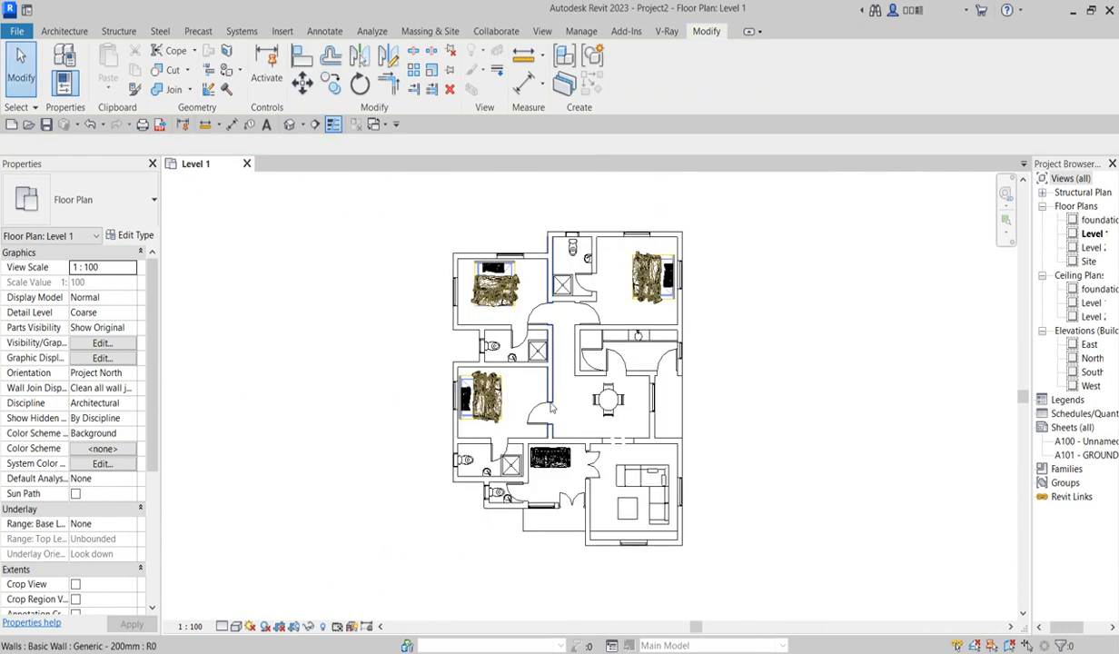
scroll(546, 492, up, 1)
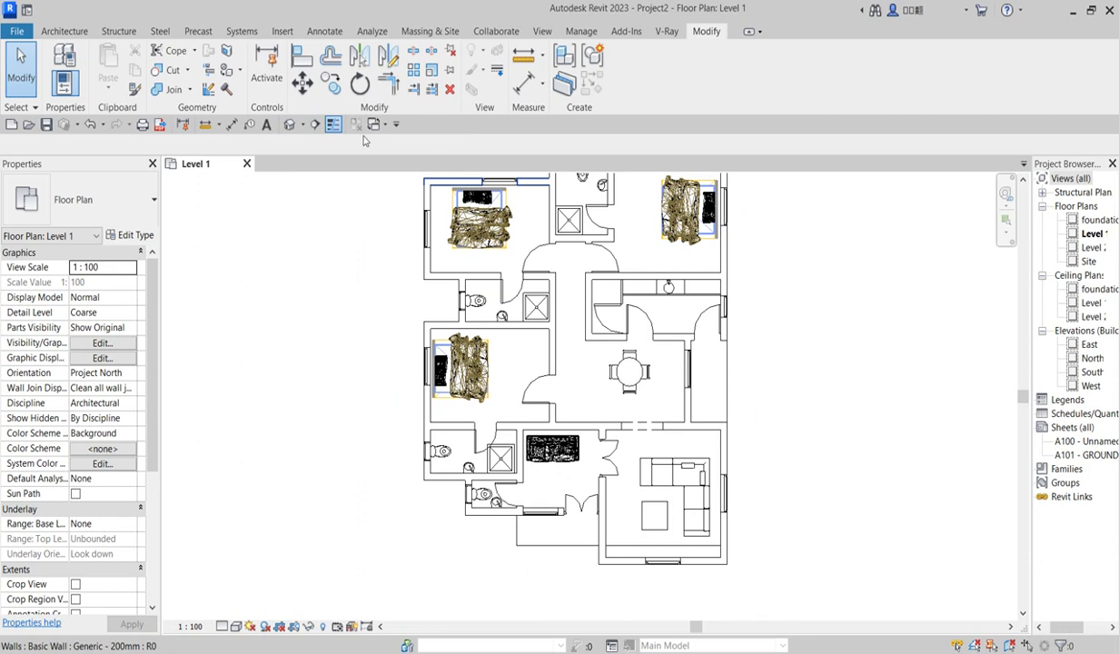
click(334, 125)
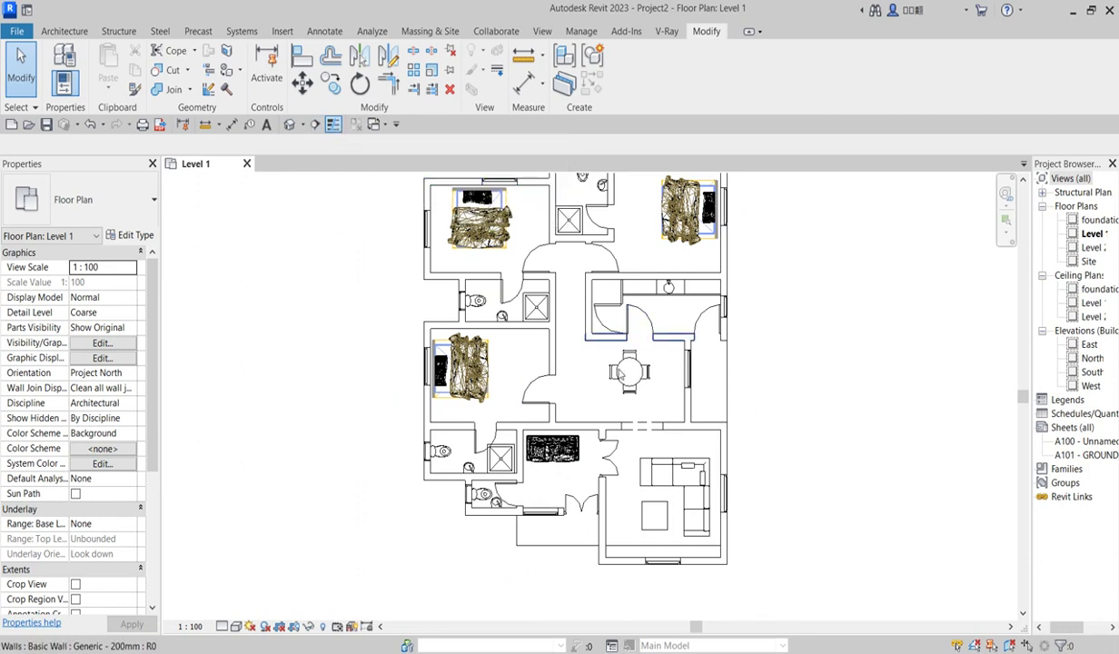
scroll(687, 444, down, 3)
scroll(591, 536, up, 4)
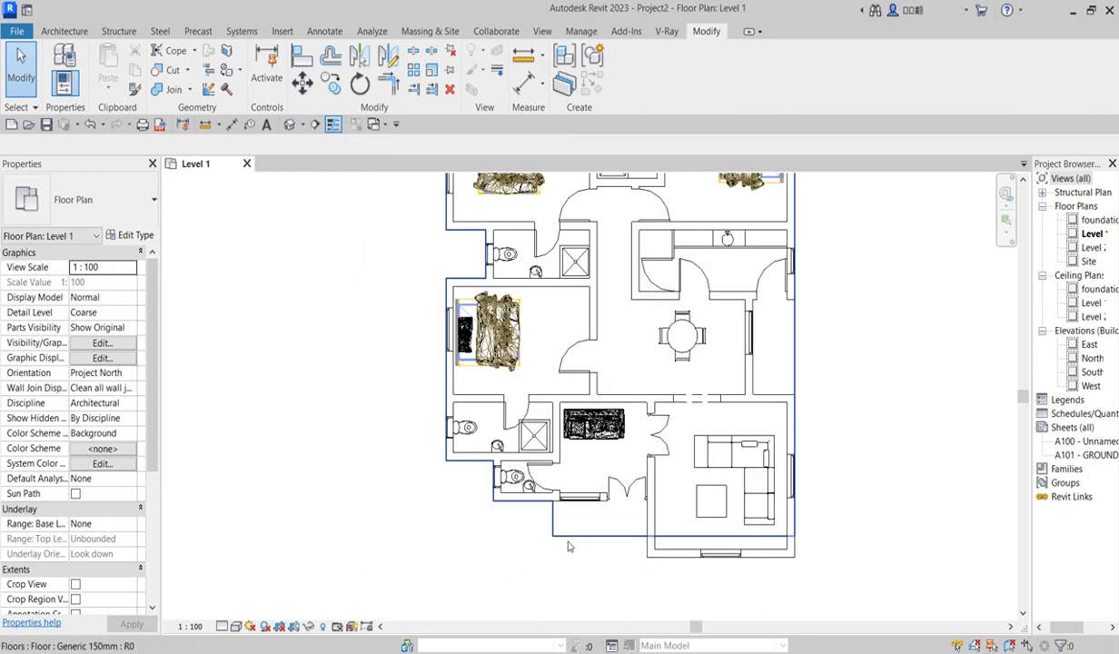
Step: Edit the Generic 150mm floor's boundary, aligning its lower edge with the outer face of the living room's front wall
click(596, 538)
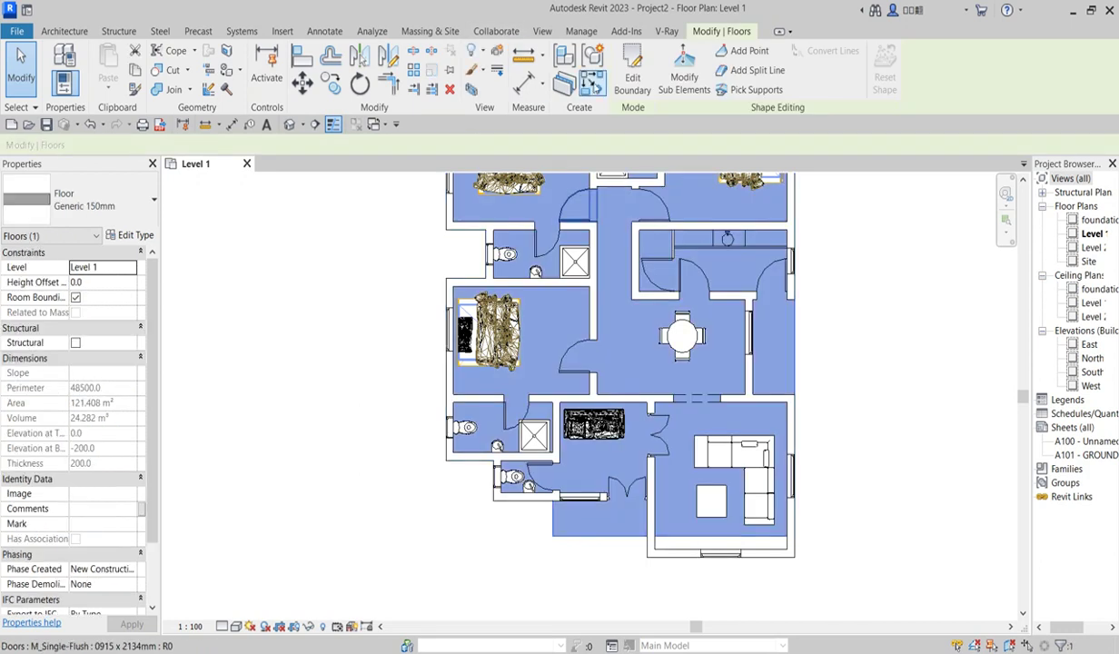
click(647, 84)
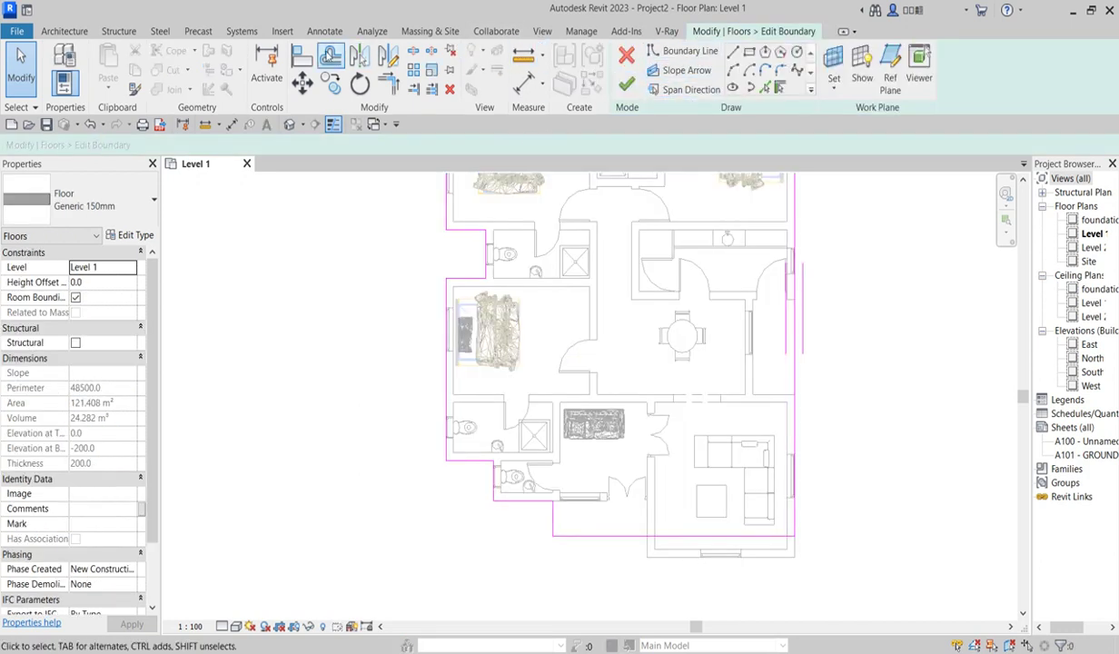
click(302, 56)
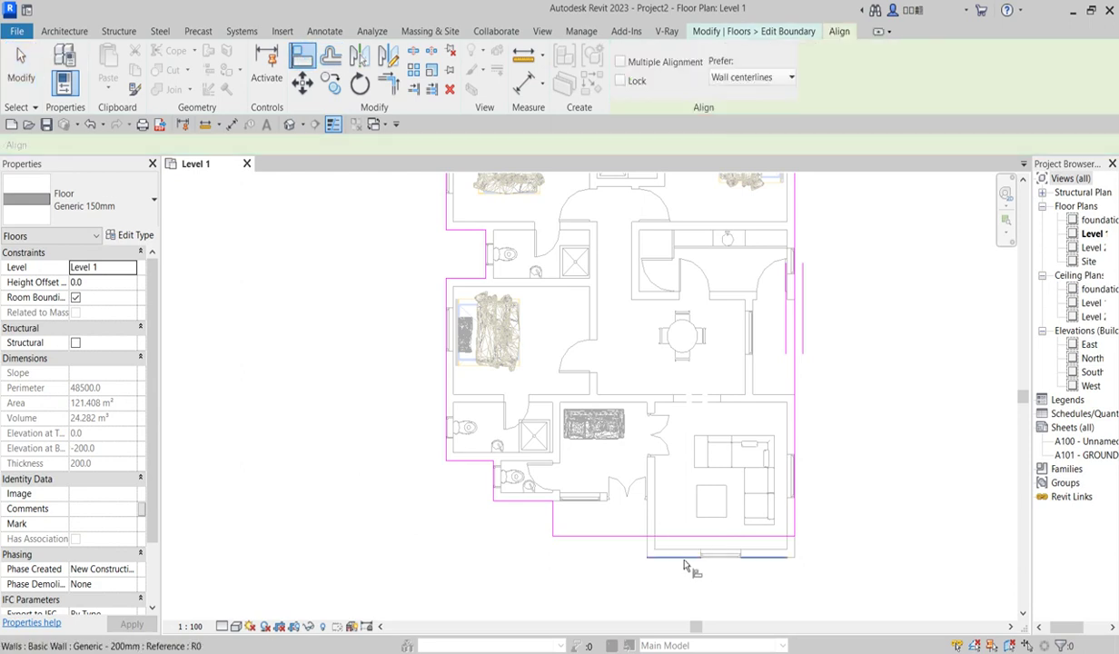
click(656, 556)
scroll(620, 538, down, 2)
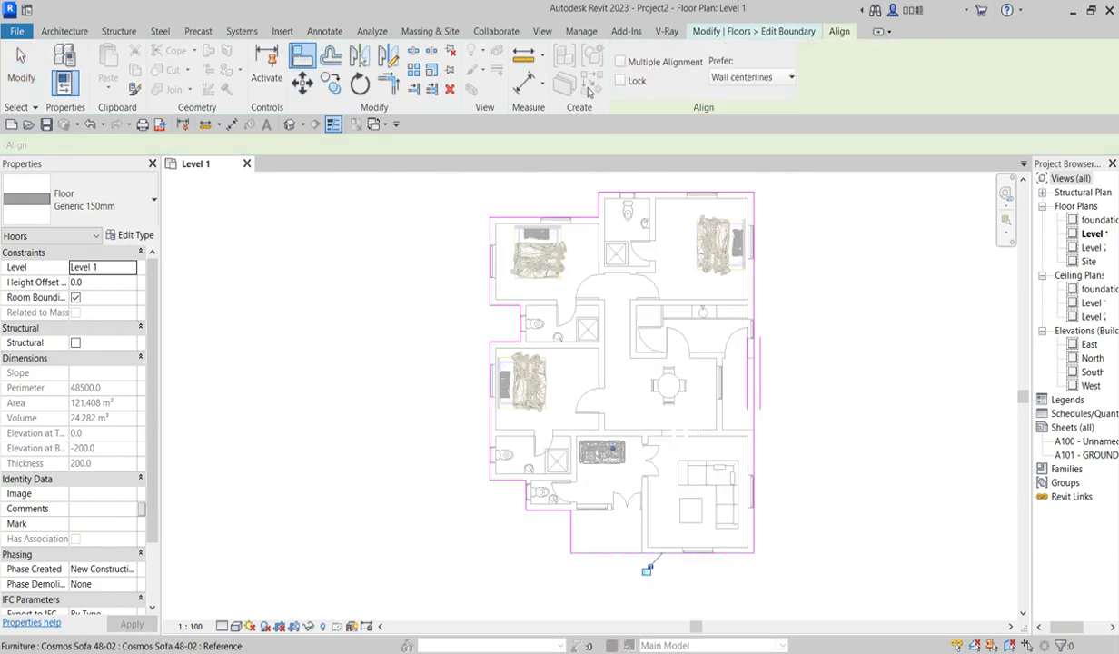
right_click(416, 331)
click(452, 338)
scroll(454, 345, down, 2)
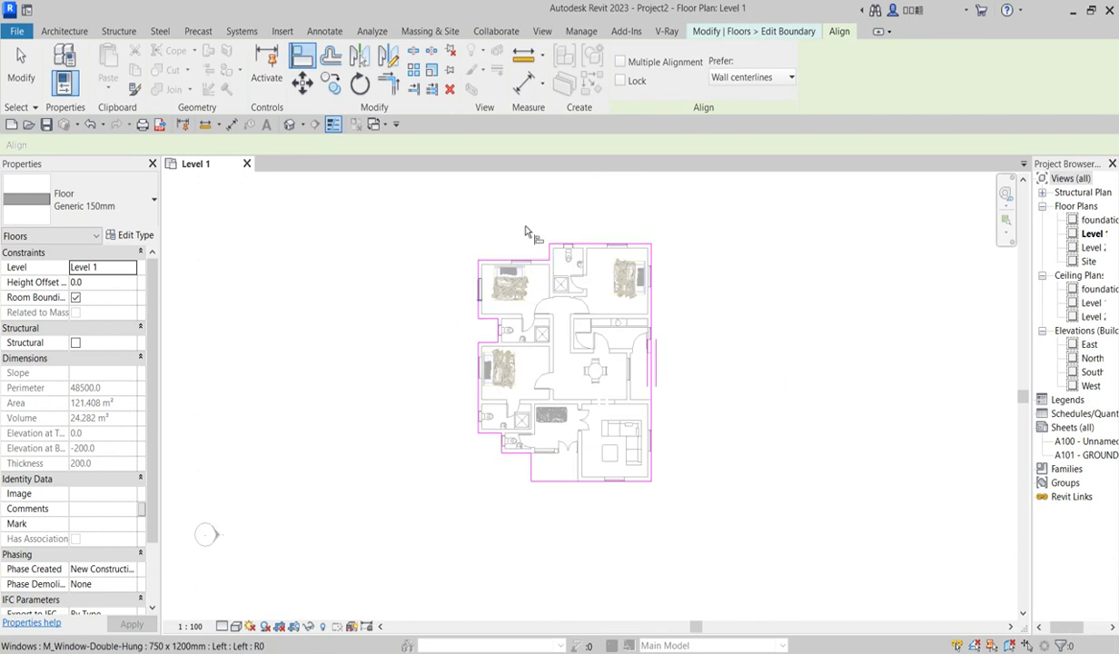
right_click(728, 306)
click(764, 315)
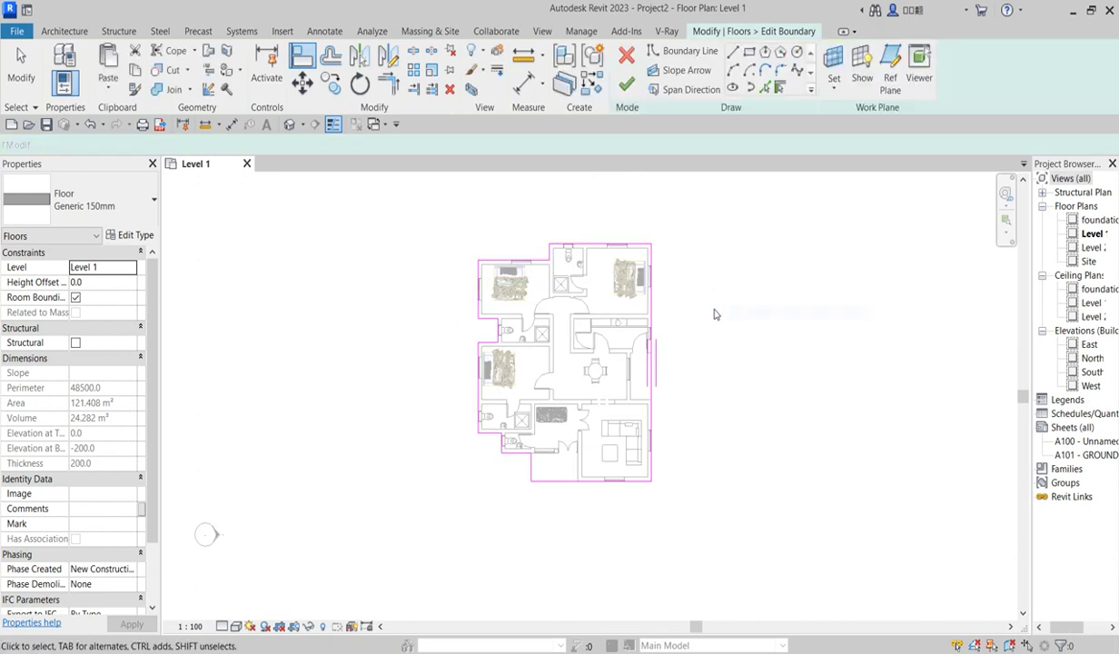
click(603, 78)
scroll(568, 508, up, 3)
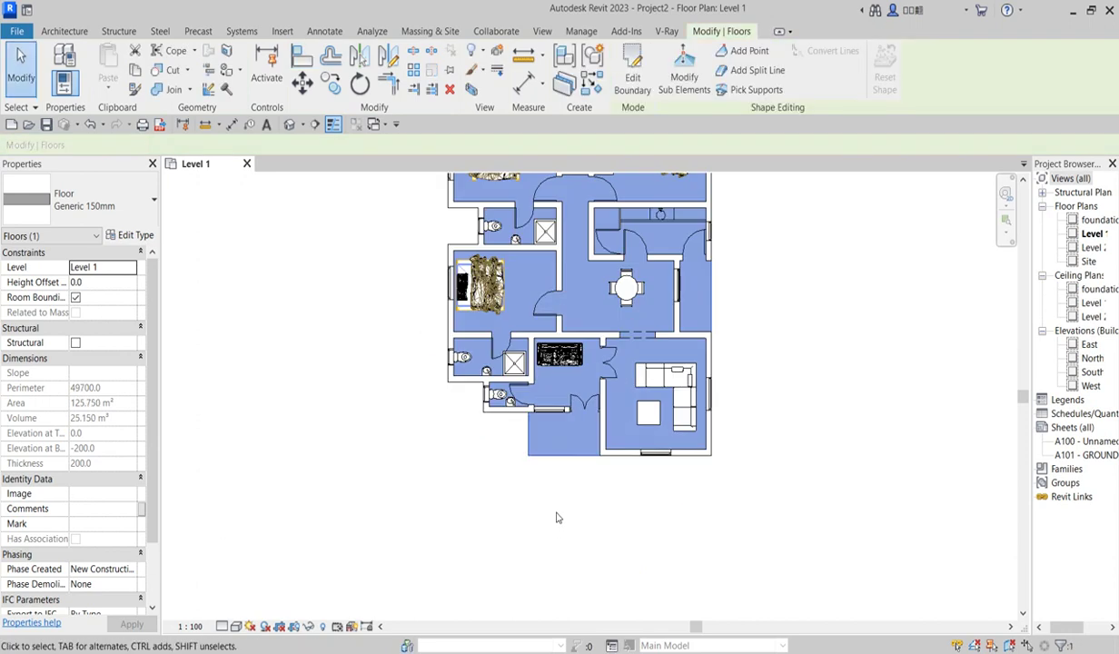
click(719, 495)
scroll(719, 495, down, 4)
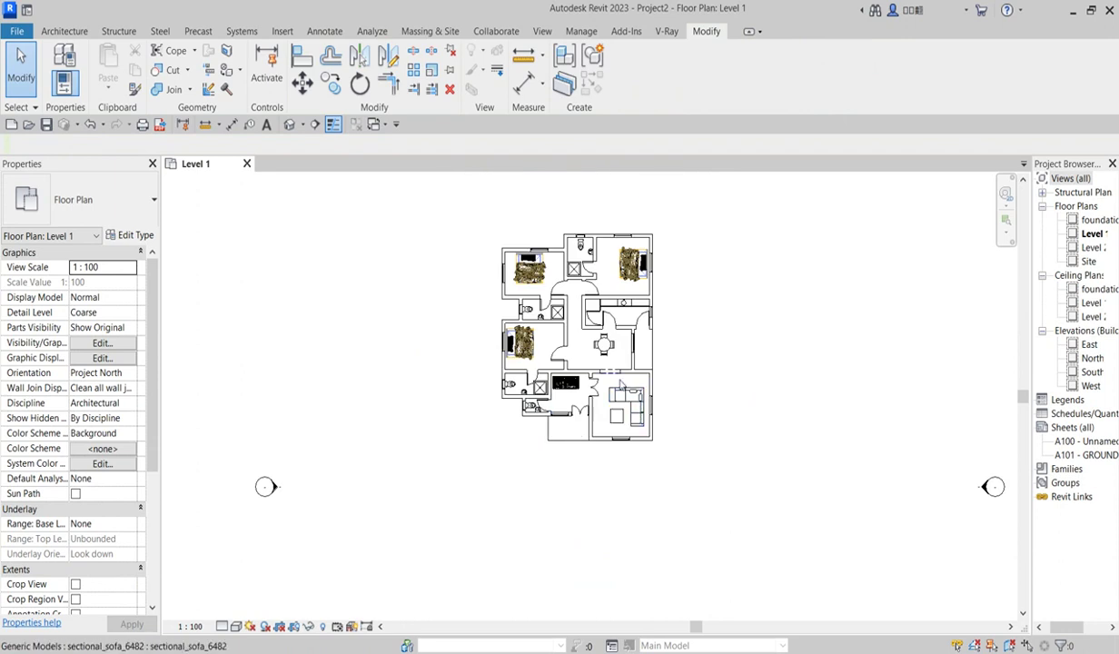
Step: Review the whole Level 1 floor plan, including the dining table, the rooms around it and the extended floor edge
scroll(604, 344, up, 2)
click(607, 345)
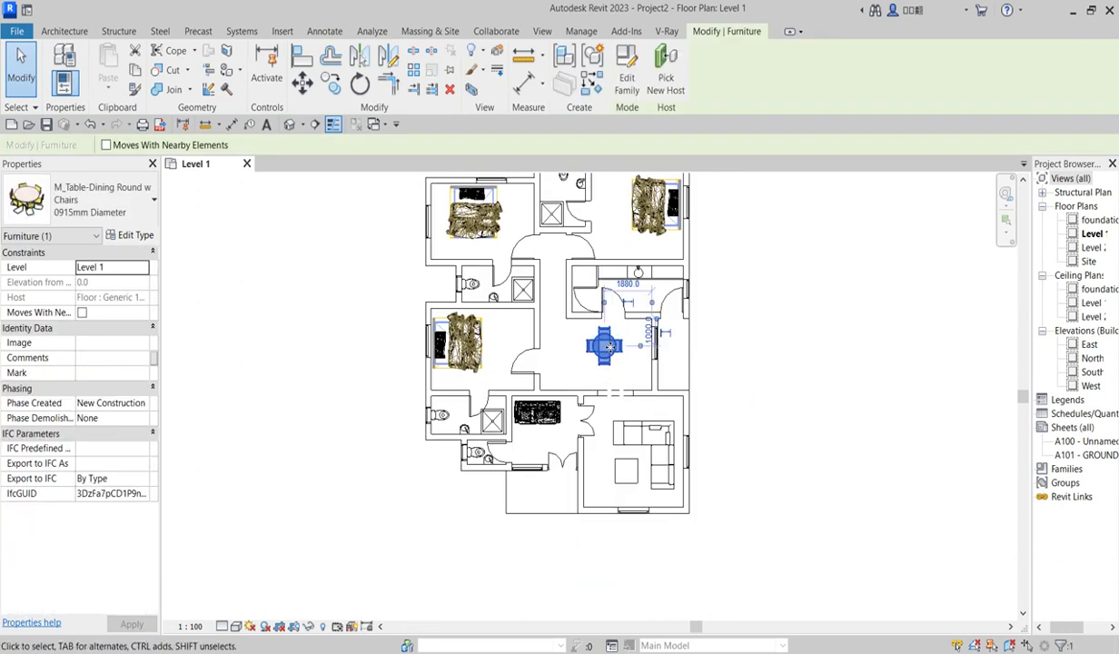
click(788, 364)
scroll(527, 436, down, 2)
scroll(526, 436, down, 2)
scroll(482, 343, up, 2)
scroll(414, 362, down, 2)
scroll(429, 343, up, 2)
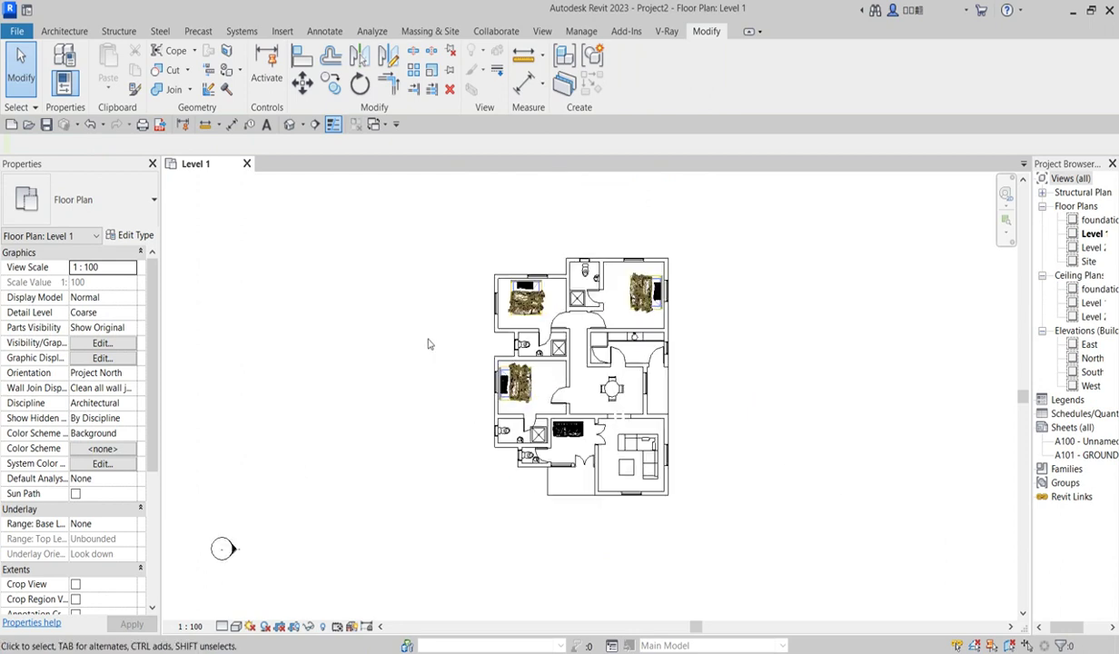
scroll(482, 273, down, 2)
scroll(475, 270, up, 2)
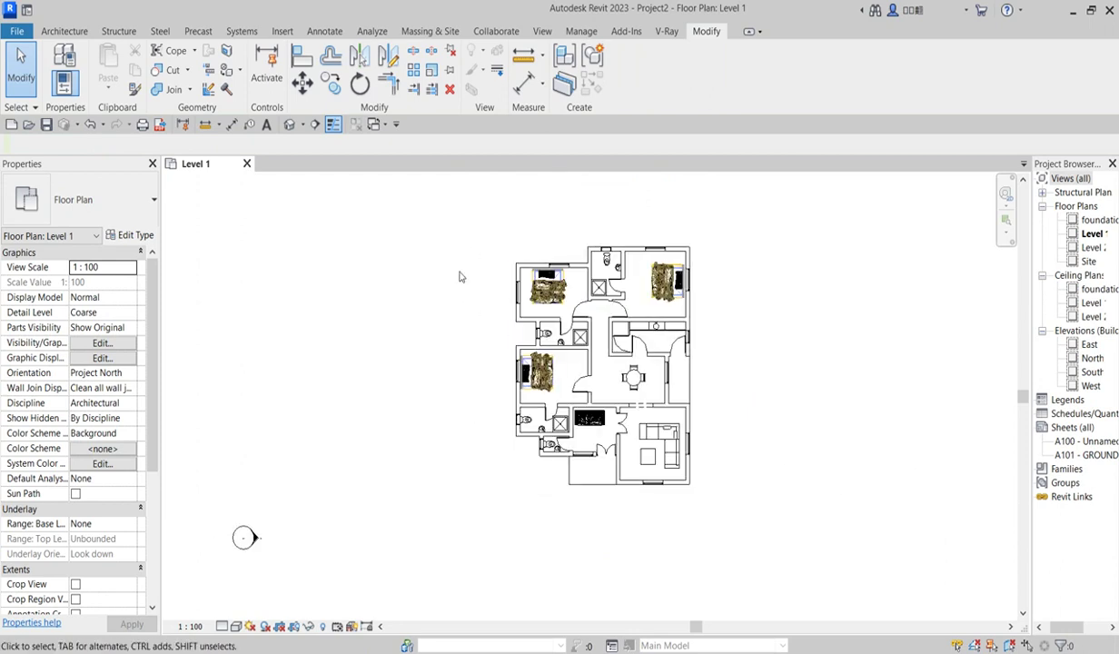
scroll(481, 274, down, 2)
scroll(530, 238, up, 3)
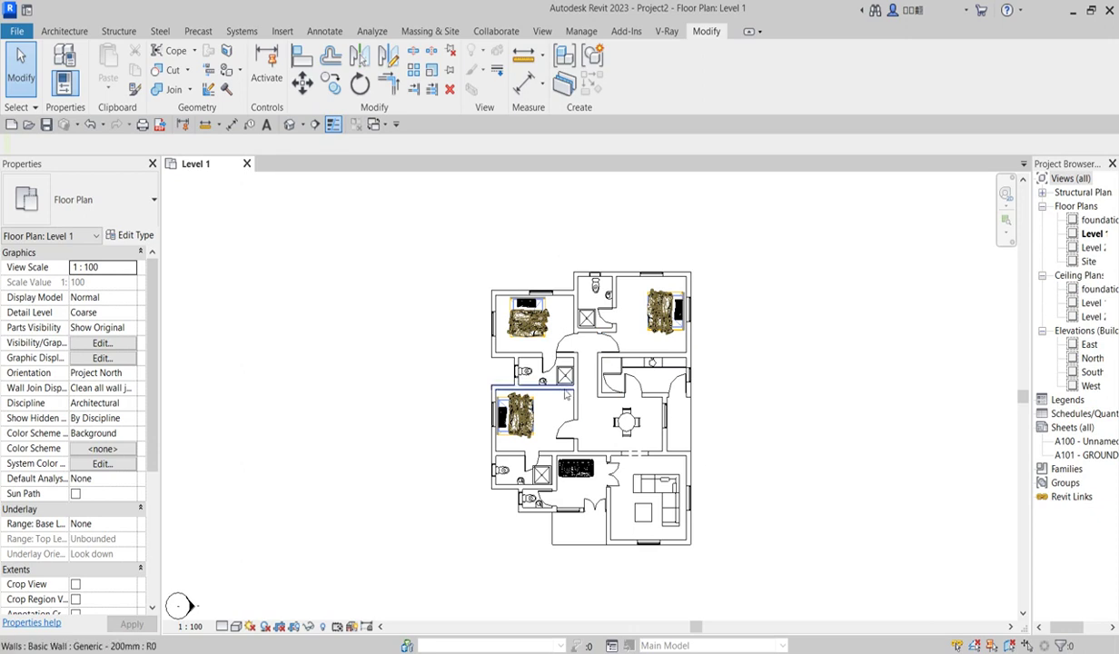
scroll(643, 439, up, 2)
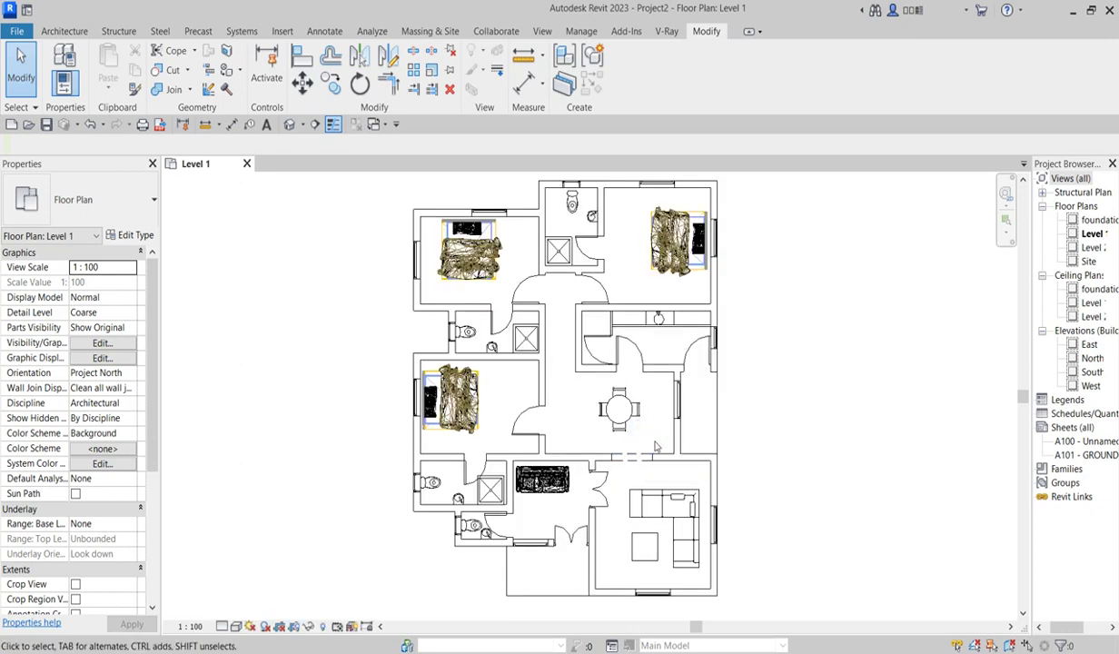
scroll(656, 445, down, 2)
scroll(646, 426, up, 2)
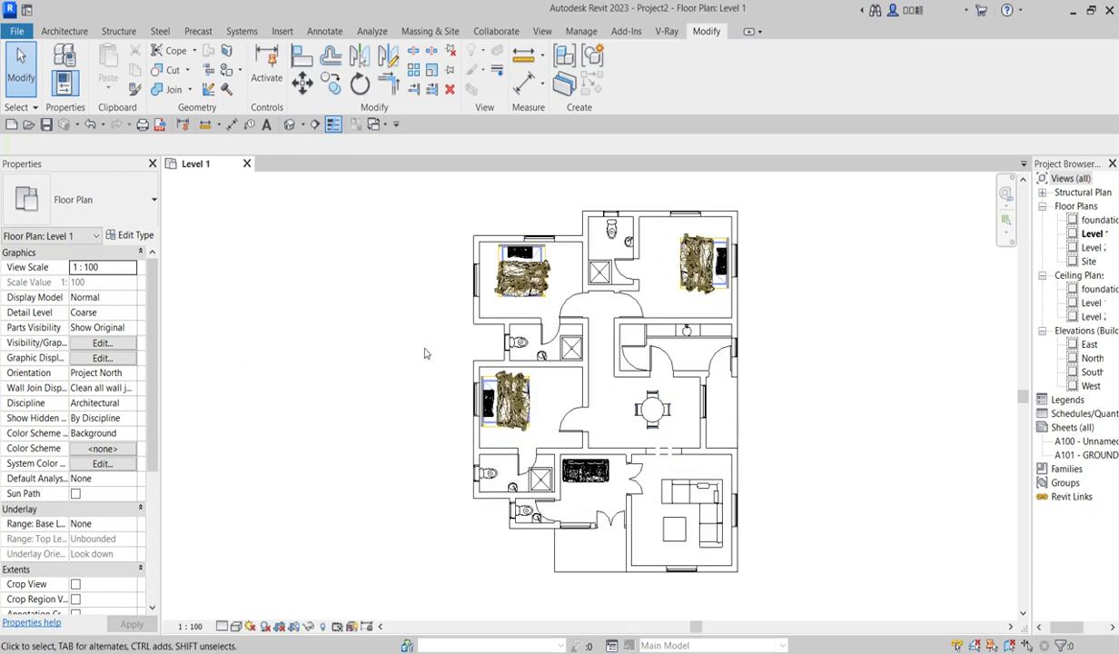